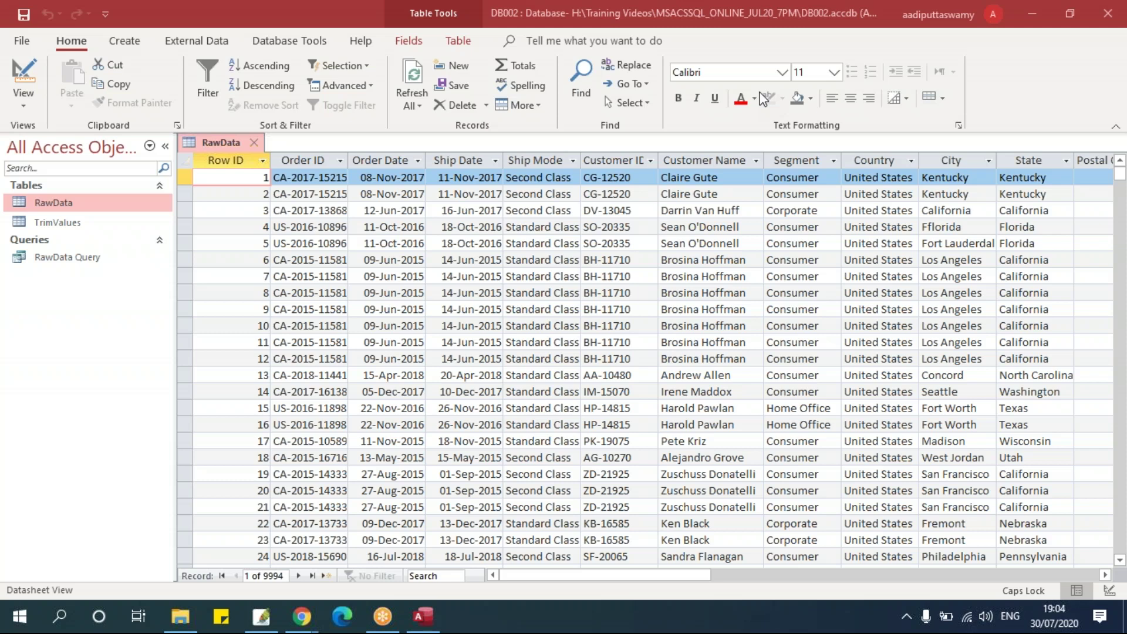
- Create a new design query based on the RawData table and enlarge its field list
{"action": "left_click", "coordinate": [128, 42]}
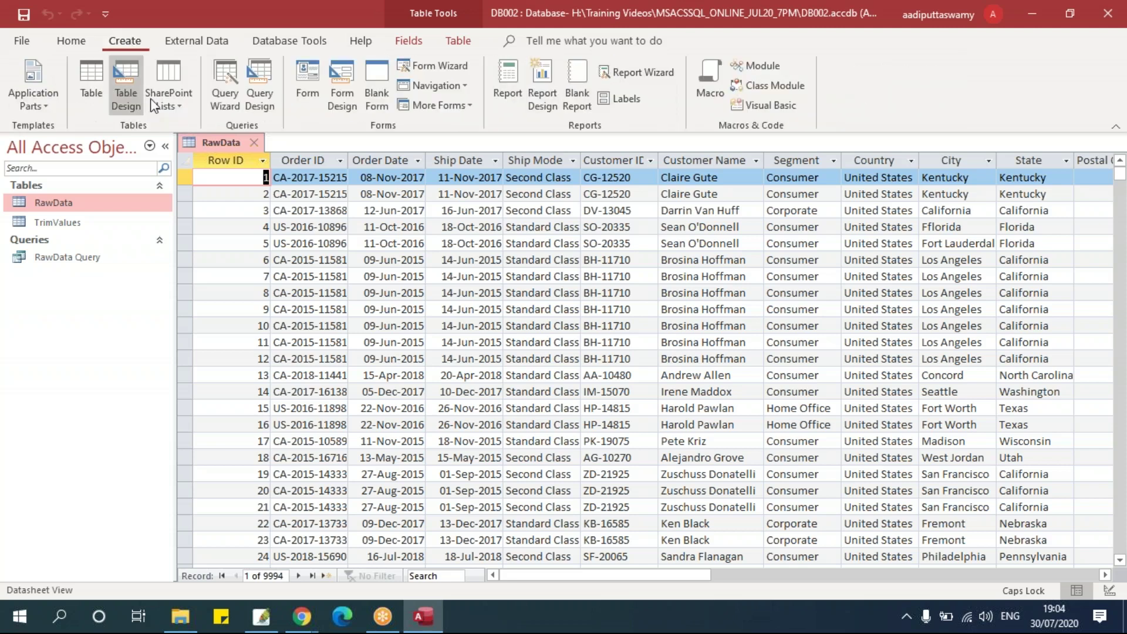
{"action": "left_click", "coordinate": [259, 86]}
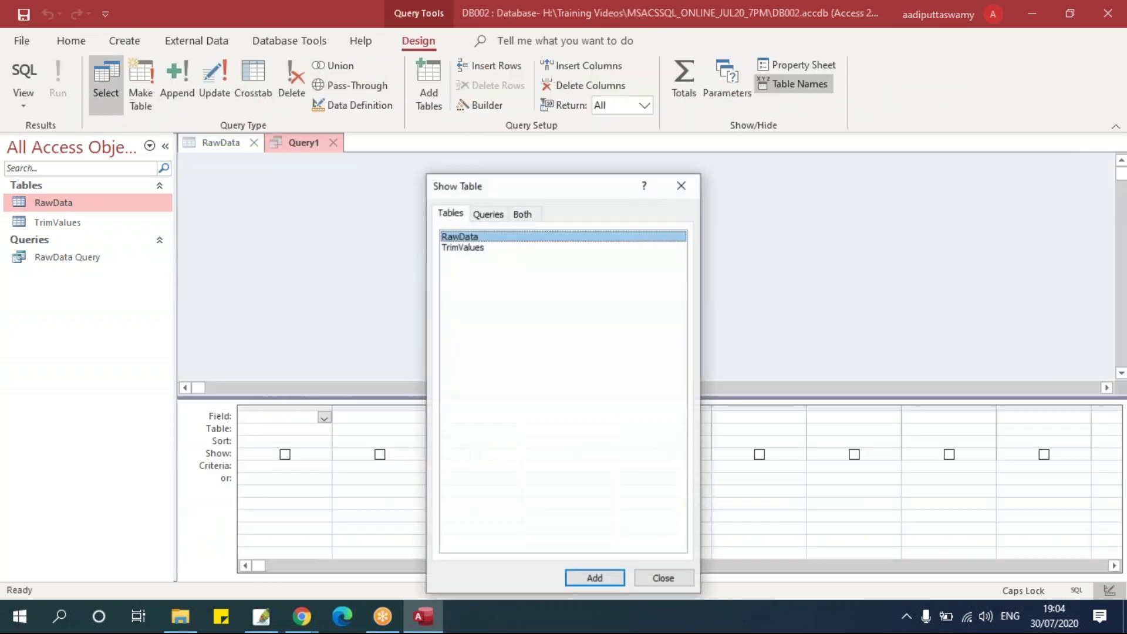
{"action": "left_click", "coordinate": [602, 581]}
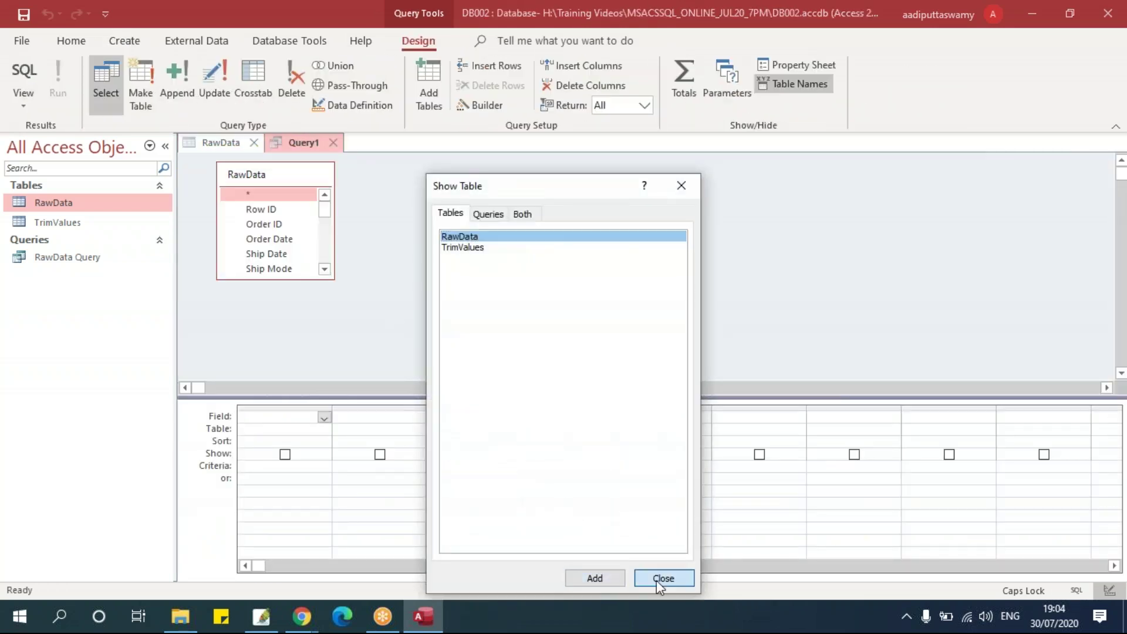
{"action": "left_click", "coordinate": [658, 580]}
{"action": "left_click_drag", "start_coordinate": [282, 174], "coordinate": [320, 174]}
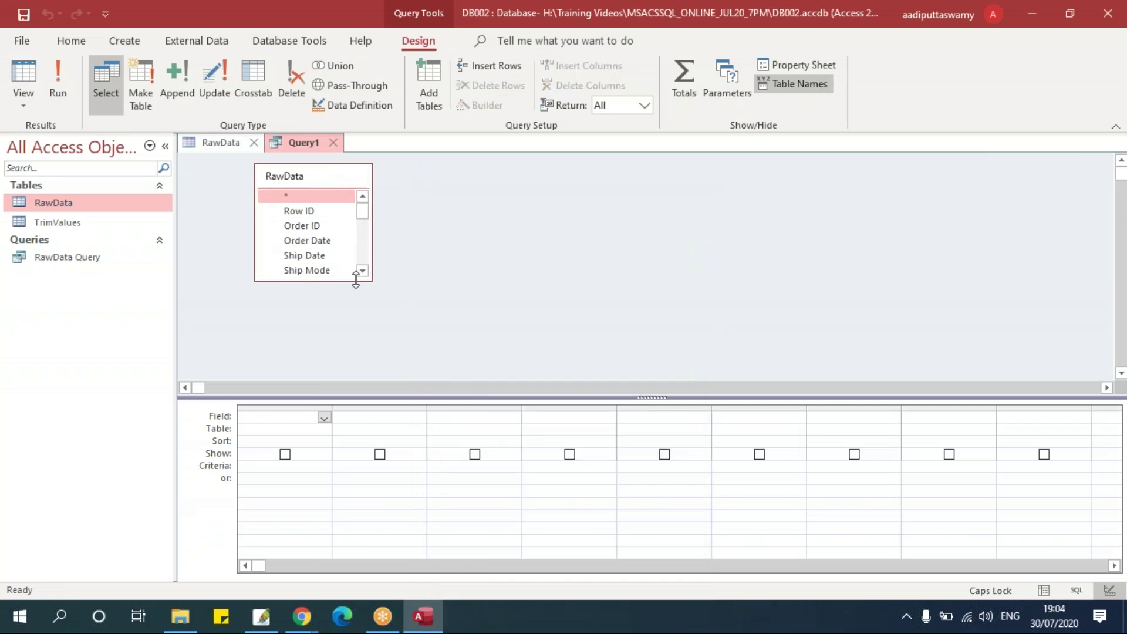
{"action": "left_click_drag", "start_coordinate": [366, 281], "coordinate": [414, 351]}
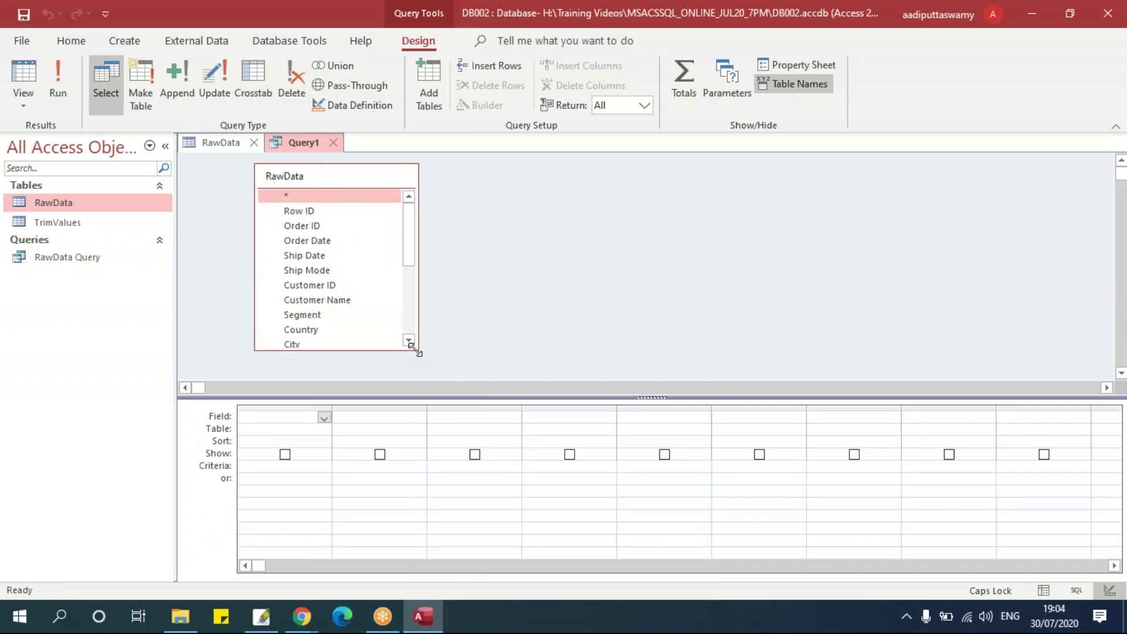
- Add the Region and Sales fields from RawData to the first two columns of the query grid
{"action": "left_click_drag", "start_coordinate": [414, 221], "coordinate": [417, 269]}
{"action": "left_click_drag", "start_coordinate": [323, 269], "coordinate": [292, 416]}
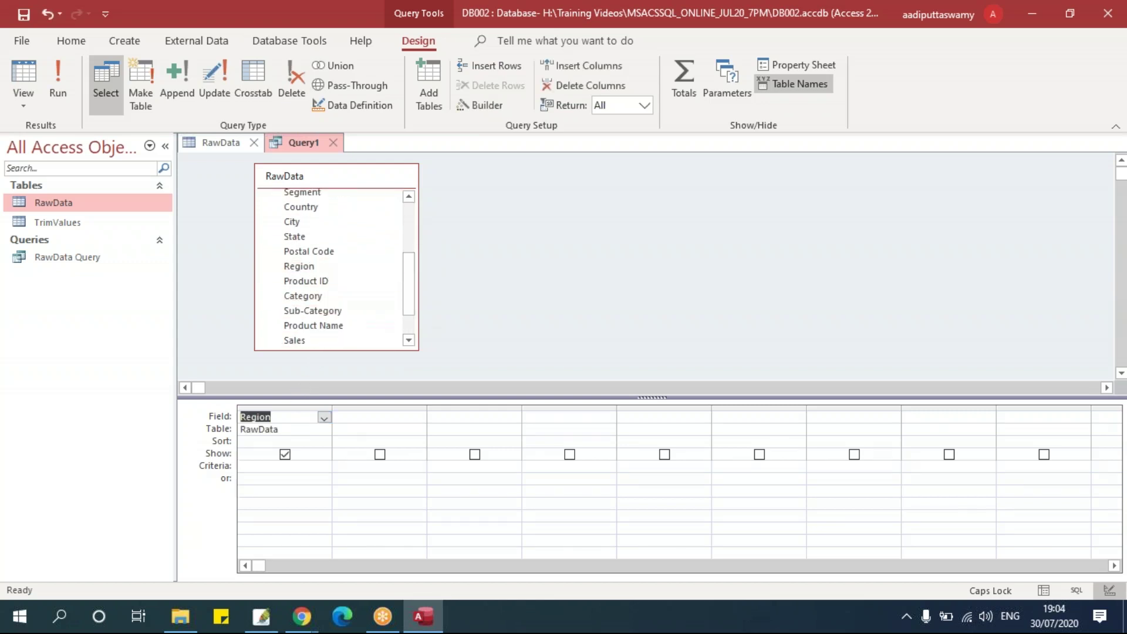
{"action": "scroll", "coordinate": [411, 278], "scroll_direction": "down", "scroll_amount": 2}
{"action": "left_click_drag", "start_coordinate": [311, 296], "coordinate": [379, 417]}
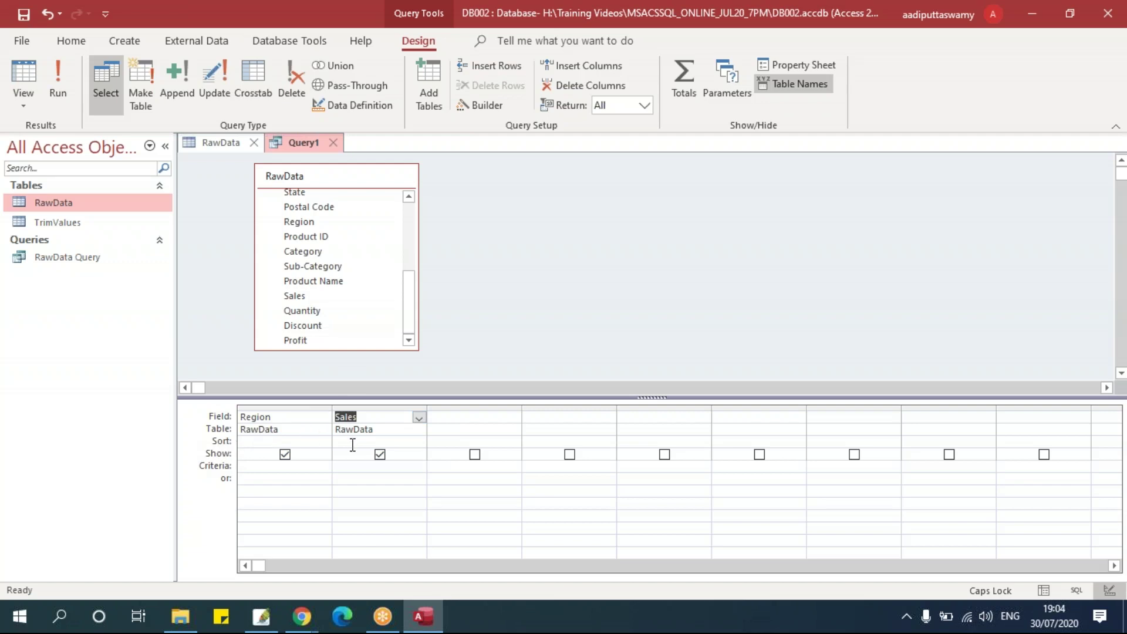
- Sort the Sales field in ascending order, run the query and review the records down to the last ones
{"action": "left_click", "coordinate": [418, 440]}
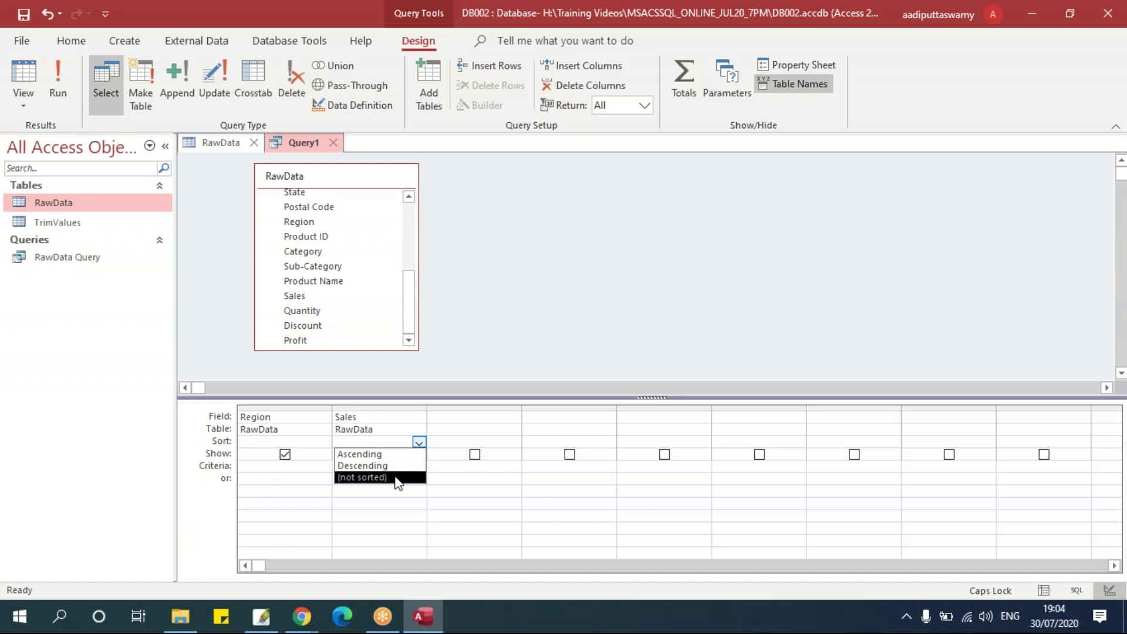
{"action": "left_click", "coordinate": [381, 455]}
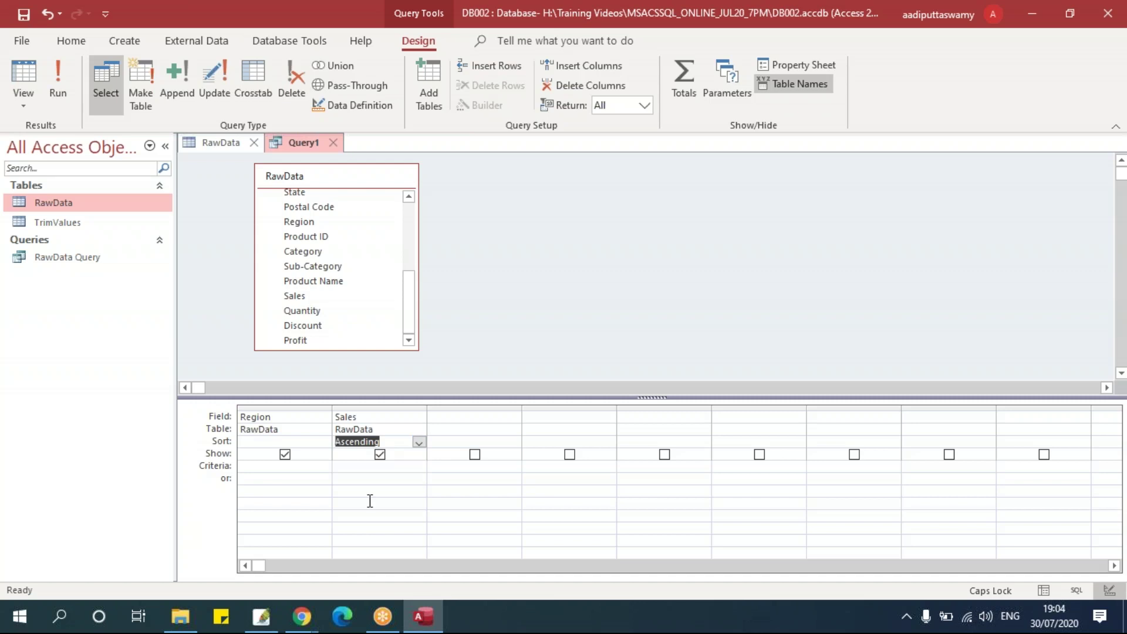
{"action": "left_click", "coordinate": [62, 96]}
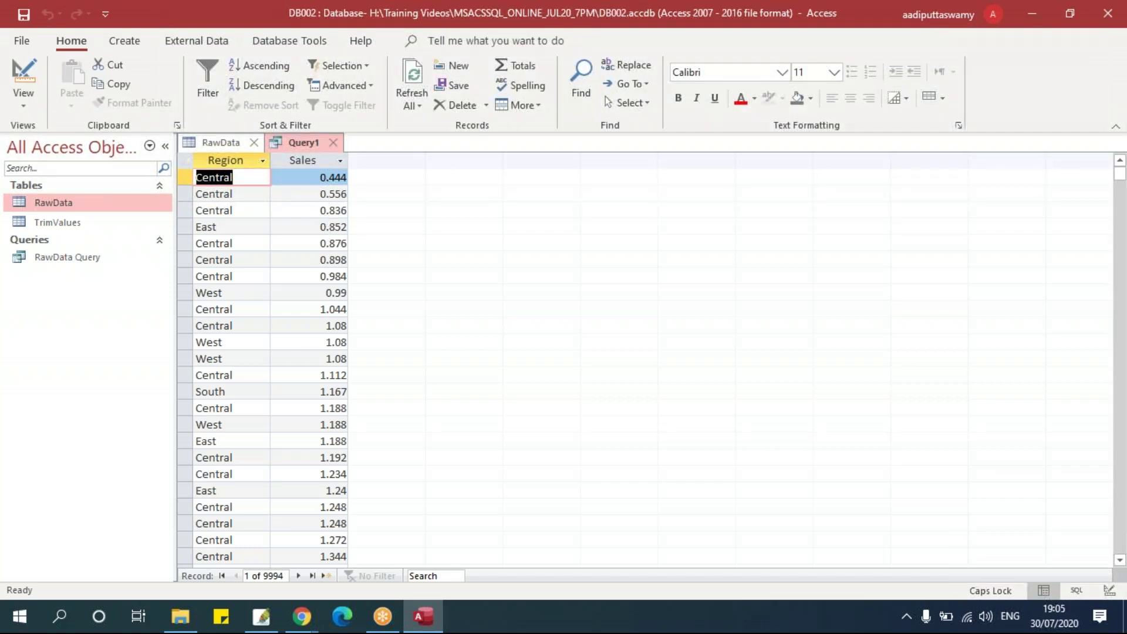
{"action": "scroll", "coordinate": [923, 330], "scroll_direction": "down", "scroll_amount": 4}
{"action": "left_click_drag", "start_coordinate": [1121, 176], "coordinate": [1120, 552]}
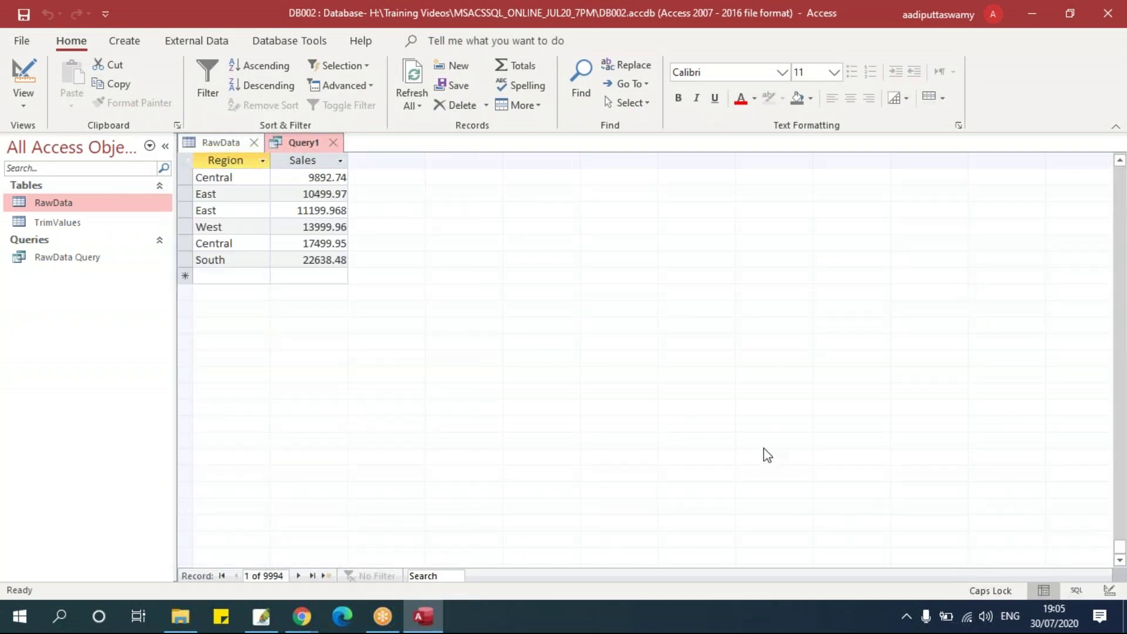
{"action": "scroll", "coordinate": [768, 456], "scroll_direction": "up", "scroll_amount": 3}
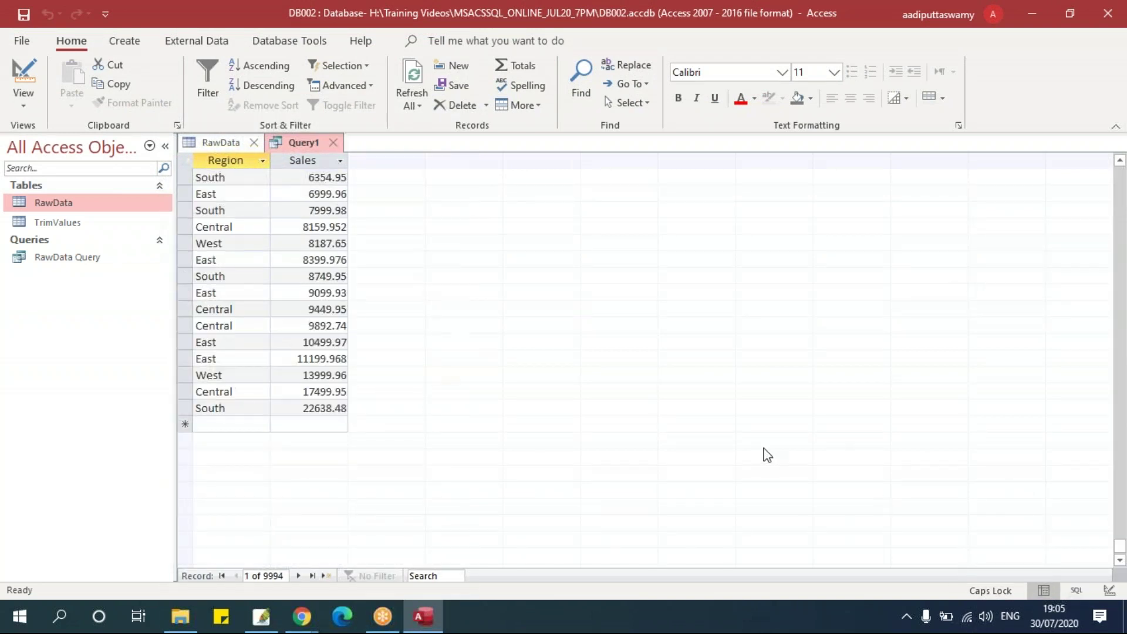
- Return to the query design, set the Sales sort to Descending and run the query
{"action": "right_click", "coordinate": [294, 146]}
{"action": "left_click", "coordinate": [350, 227]}
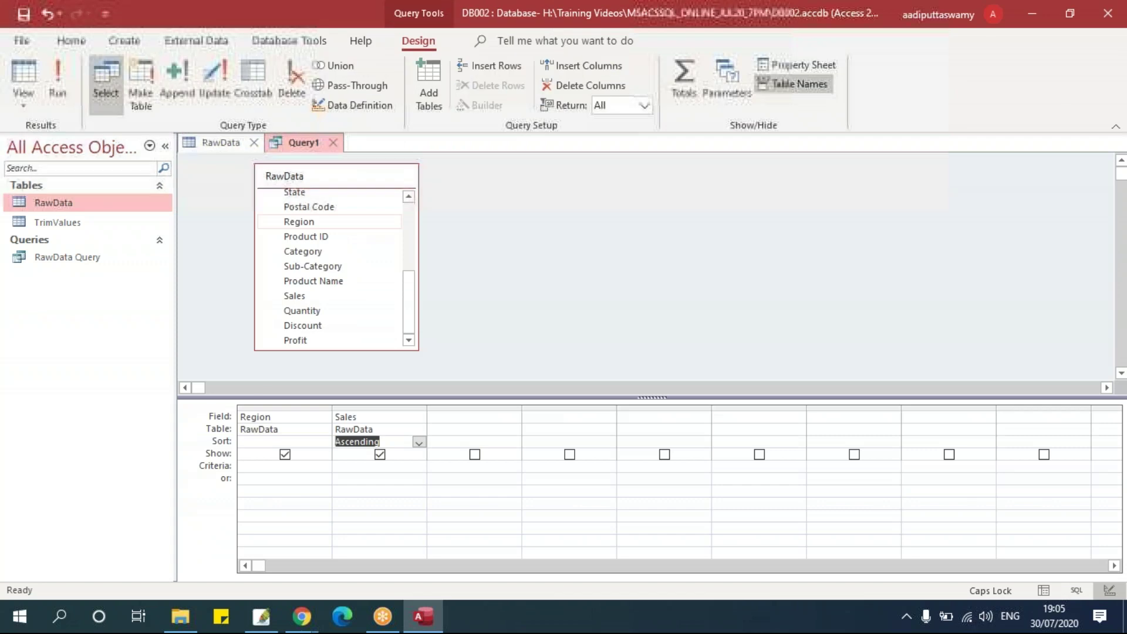
{"action": "left_click", "coordinate": [420, 443]}
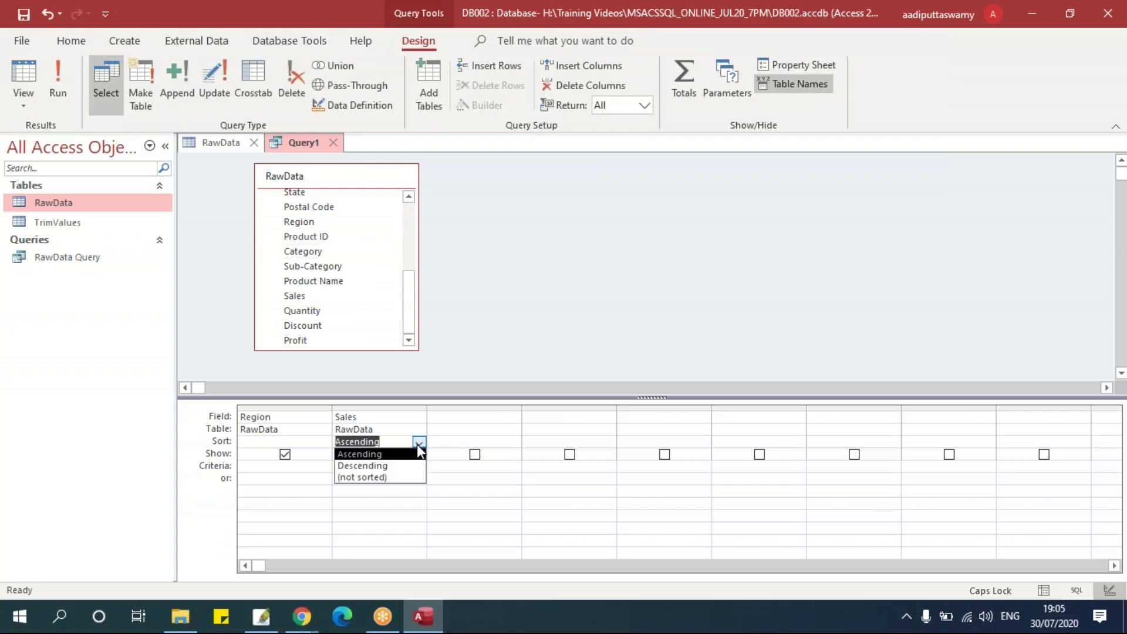
{"action": "left_click", "coordinate": [389, 466]}
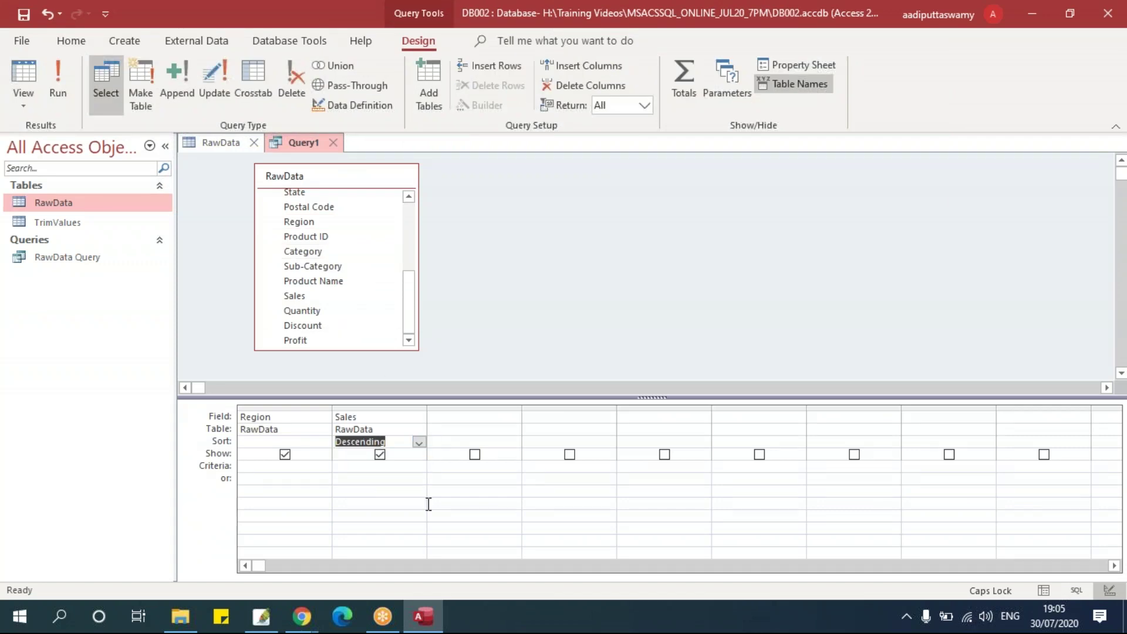
{"action": "left_click", "coordinate": [67, 103]}
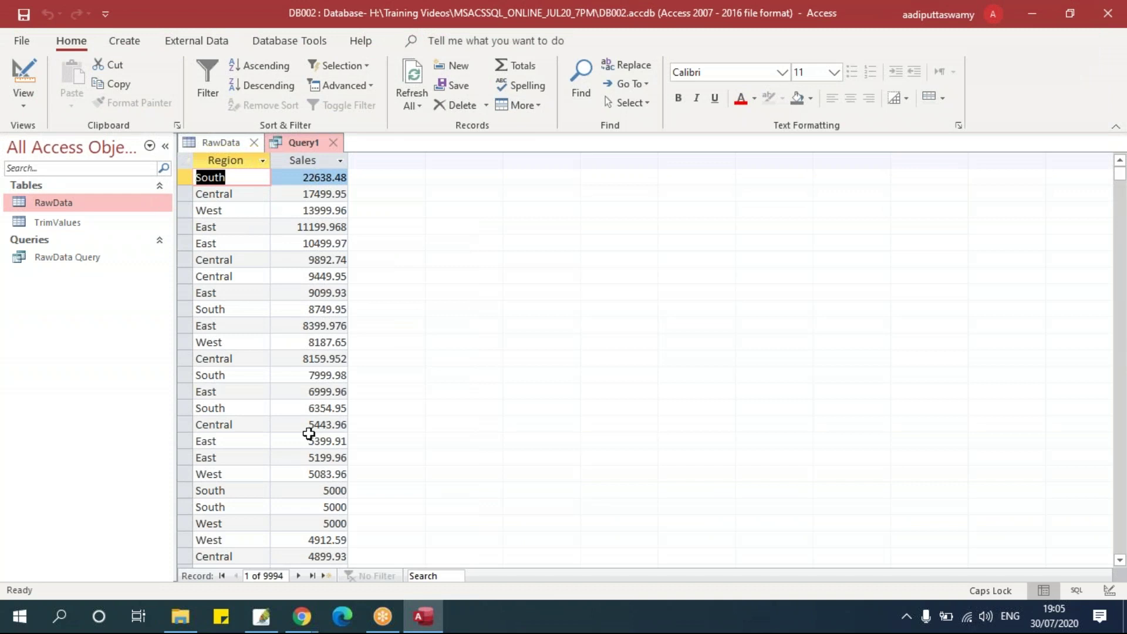
- Reopen the query in Design View and set the Sales sort to (not sorted)
{"action": "right_click", "coordinate": [294, 142]}
{"action": "left_click", "coordinate": [351, 224]}
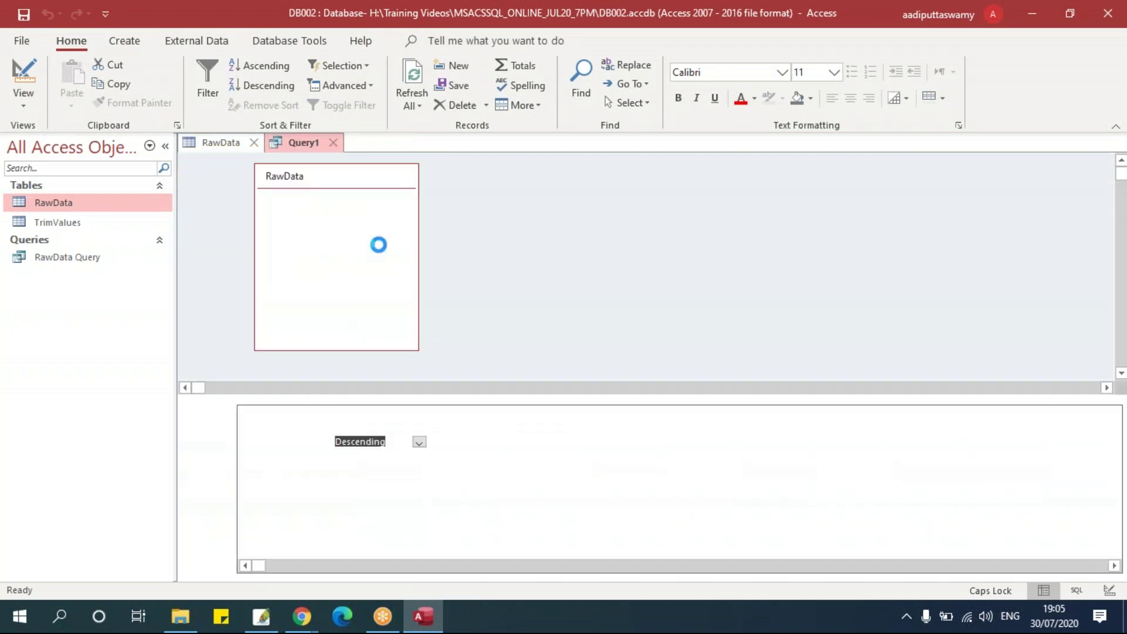
{"action": "left_click", "coordinate": [419, 442]}
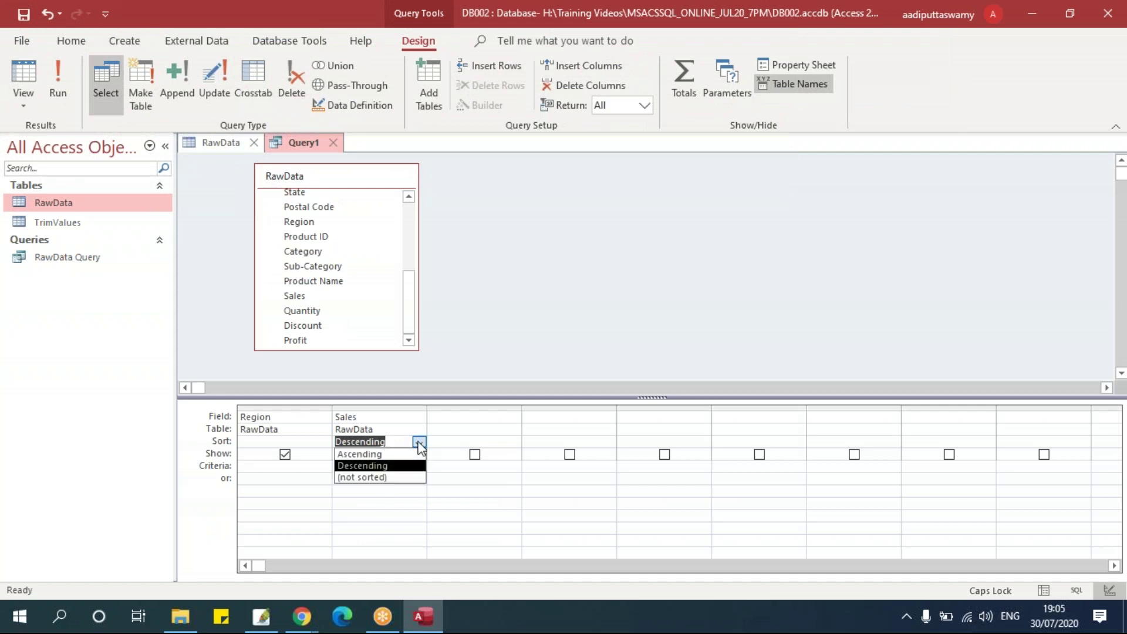
{"action": "left_click", "coordinate": [391, 476]}
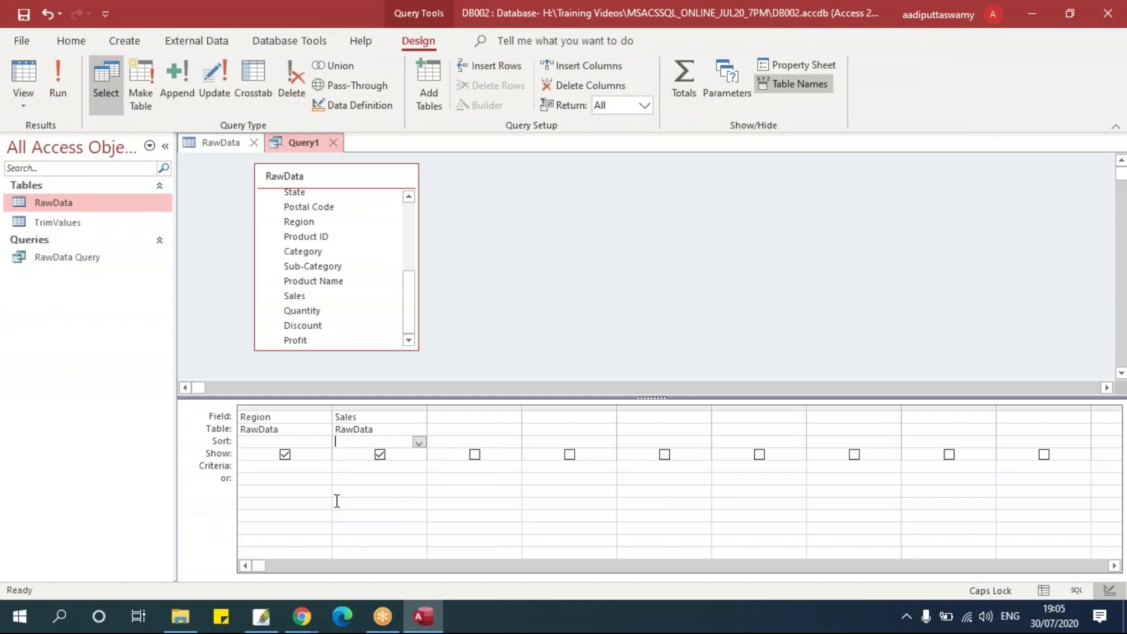
- Sort the Region field in ascending order, run the query and look through the resulting records
{"action": "left_click", "coordinate": [297, 439]}
{"action": "left_click", "coordinate": [324, 442]}
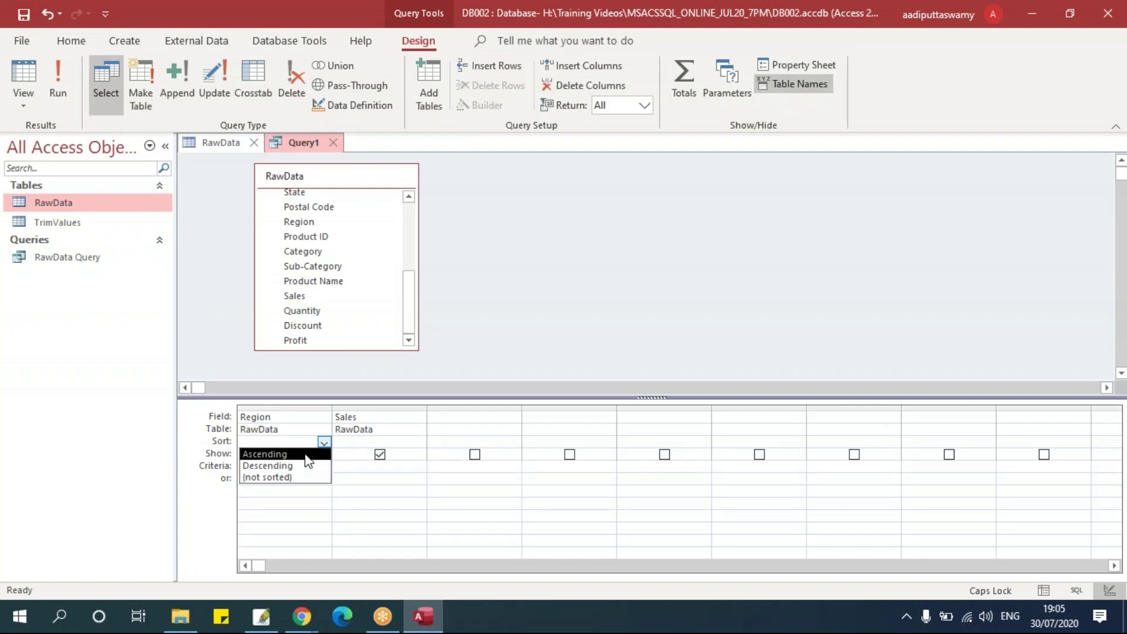
{"action": "left_click", "coordinate": [305, 456]}
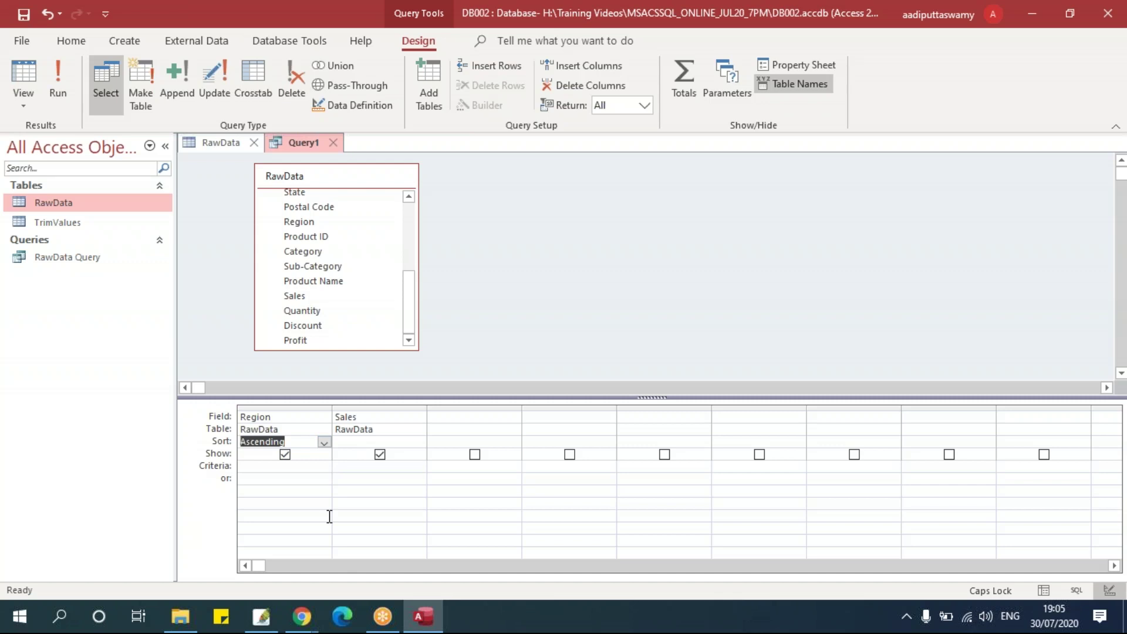
{"action": "left_click", "coordinate": [61, 87]}
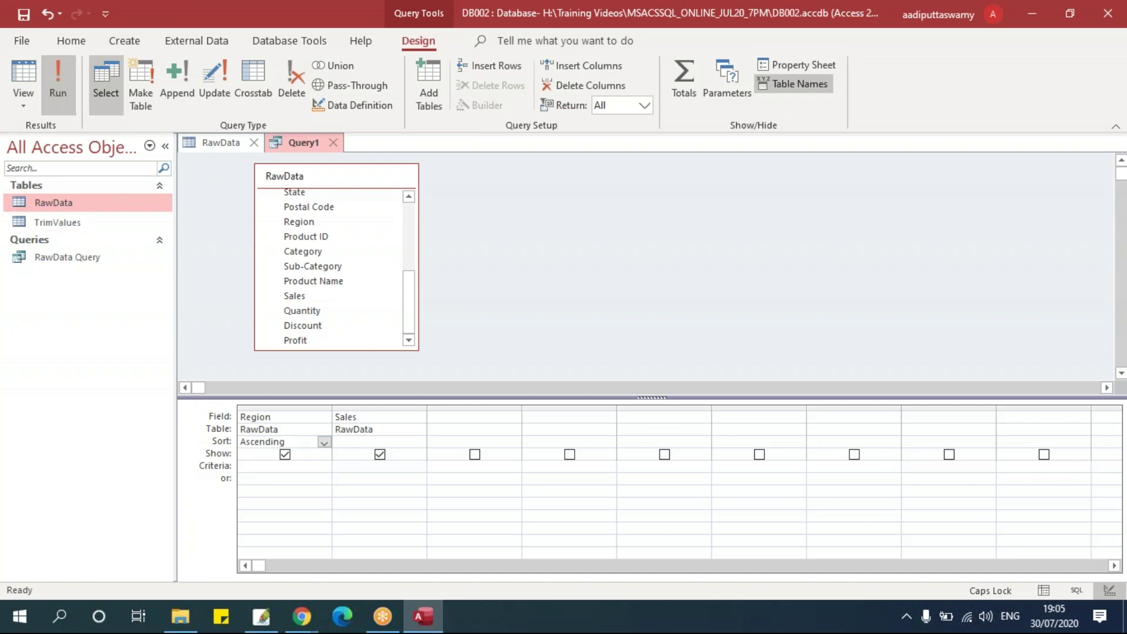
{"action": "scroll", "coordinate": [270, 353], "scroll_direction": "down", "scroll_amount": 10}
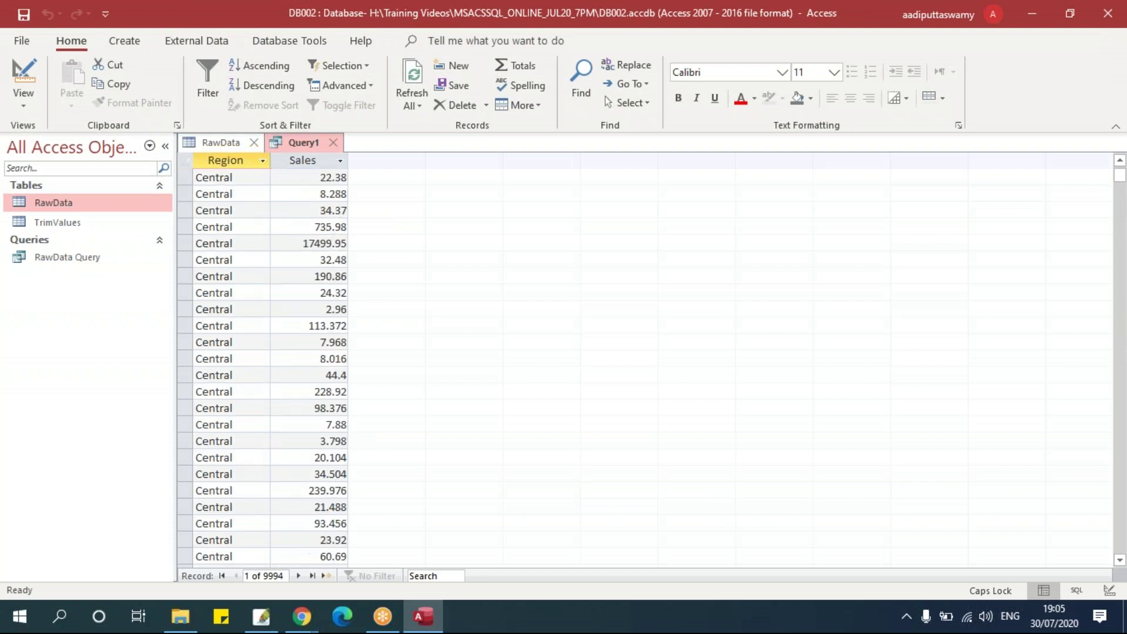
{"action": "scroll", "coordinate": [271, 352], "scroll_direction": "down", "scroll_amount": 1}
{"action": "mouse_move", "coordinate": [1121, 177]}
{"action": "left_mouse_down"}
{"action": "mouse_move", "coordinate": [1122, 546]}
{"action": "mouse_move", "coordinate": [1122, 164]}
{"action": "left_mouse_up"}
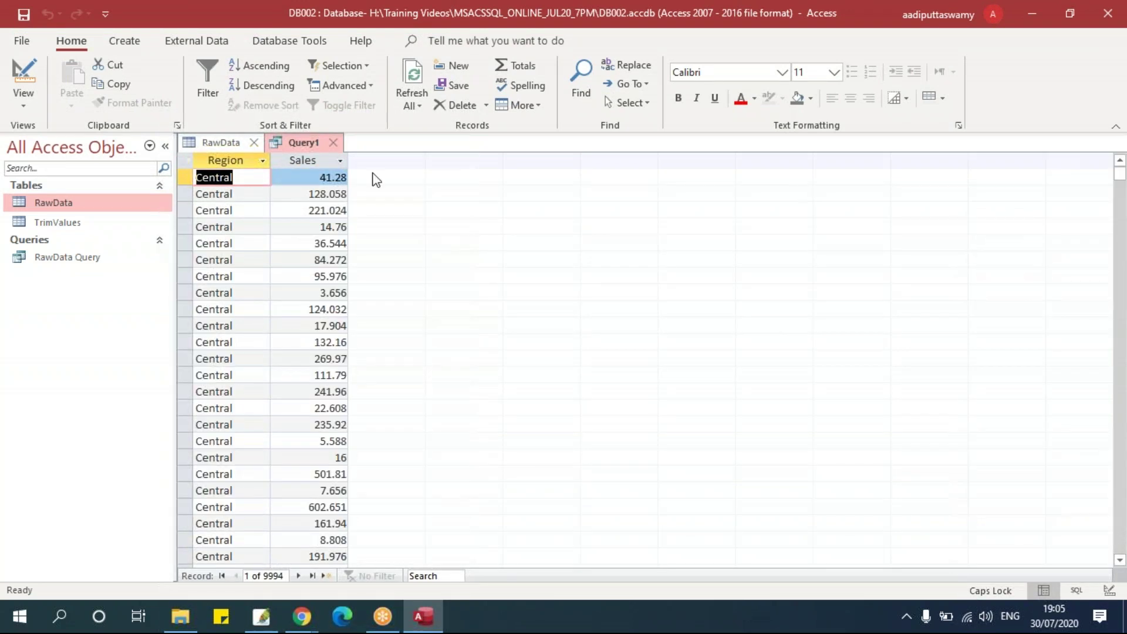
- Back in Design View, insert the Customer Name field before Sales and delete the Region column from the grid
{"action": "right_click", "coordinate": [302, 143]}
{"action": "left_click", "coordinate": [347, 224]}
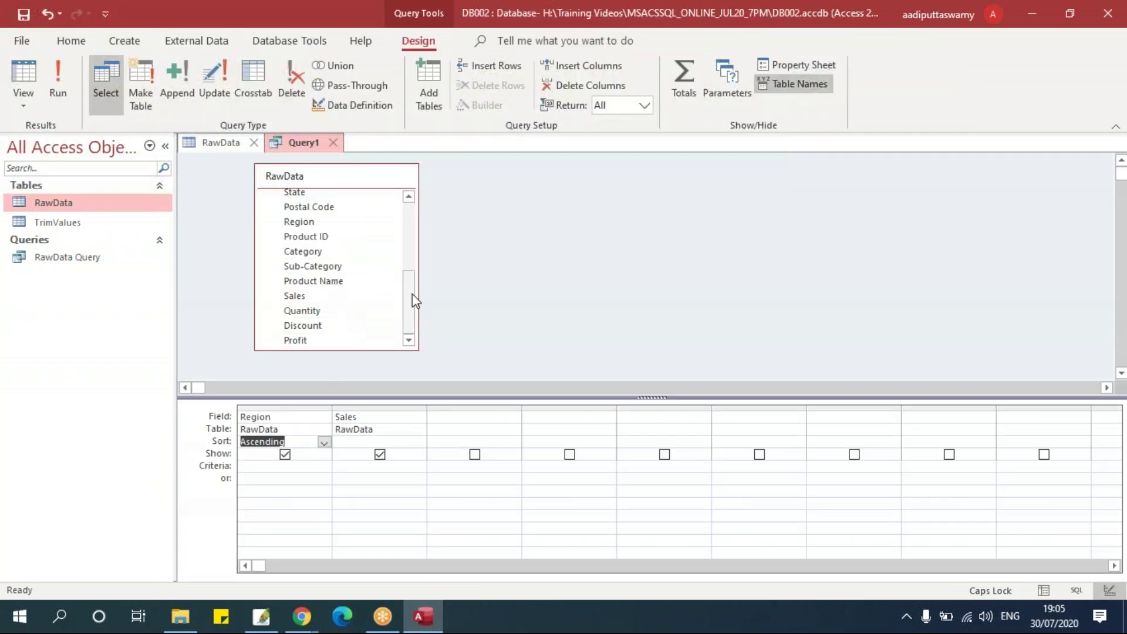
{"action": "left_click_drag", "start_coordinate": [411, 304], "coordinate": [415, 249]}
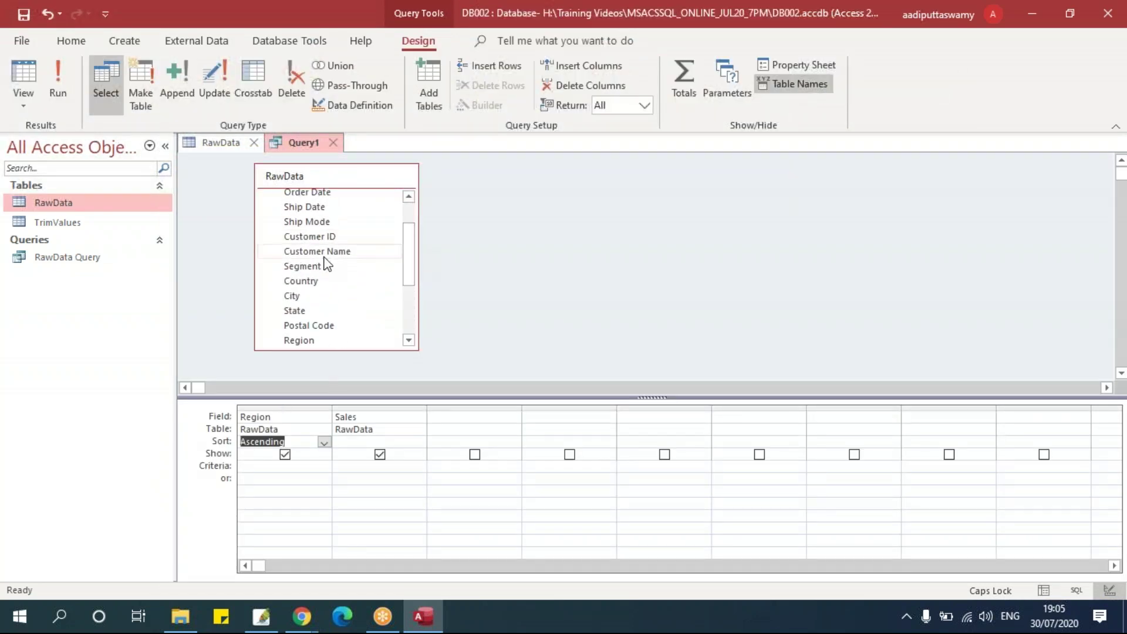
{"action": "left_click_drag", "start_coordinate": [341, 257], "coordinate": [355, 411]}
{"action": "left_click", "coordinate": [311, 406]}
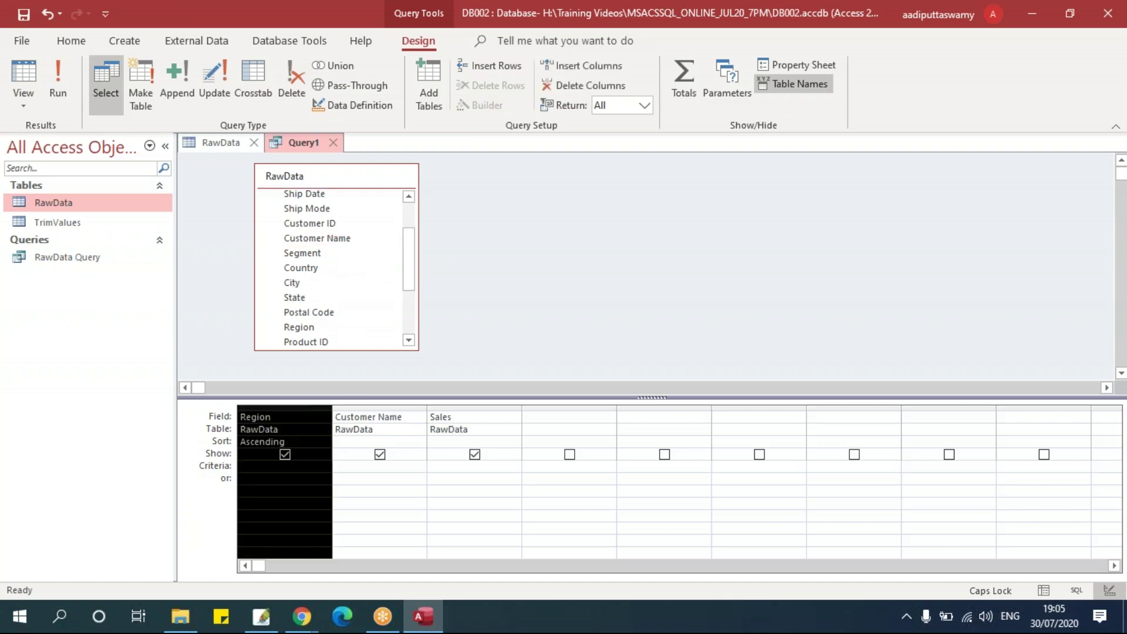
{"action": "key", "text": "Delete"}
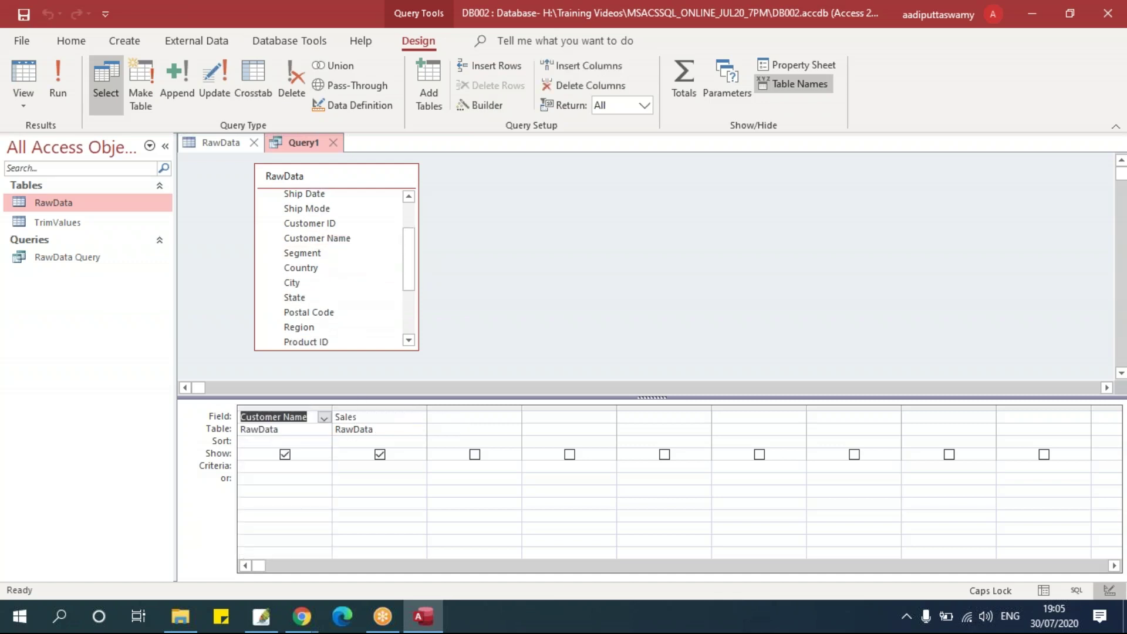
- Sort the Customer Name field in ascending order and run the query to view the records
{"action": "left_click", "coordinate": [294, 442]}
{"action": "left_click", "coordinate": [324, 442]}
{"action": "left_click", "coordinate": [294, 455]}
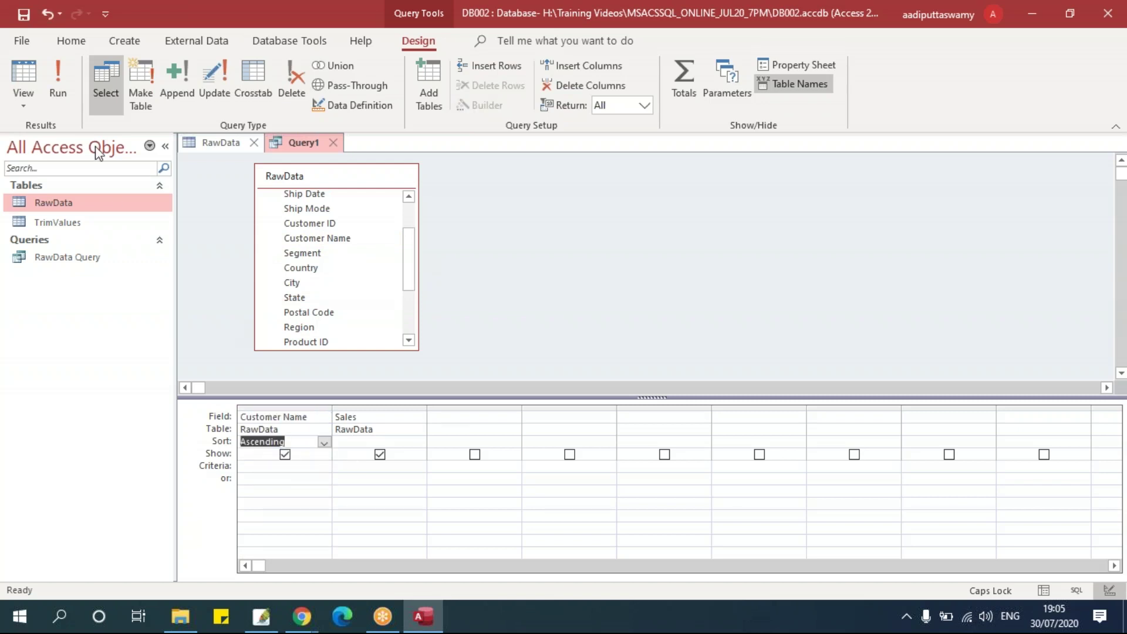
{"action": "left_click", "coordinate": [62, 82]}
{"action": "mouse_move", "coordinate": [1120, 176]}
{"action": "left_mouse_down"}
{"action": "mouse_move", "coordinate": [1122, 549]}
{"action": "mouse_move", "coordinate": [1121, 170]}
{"action": "left_mouse_up"}
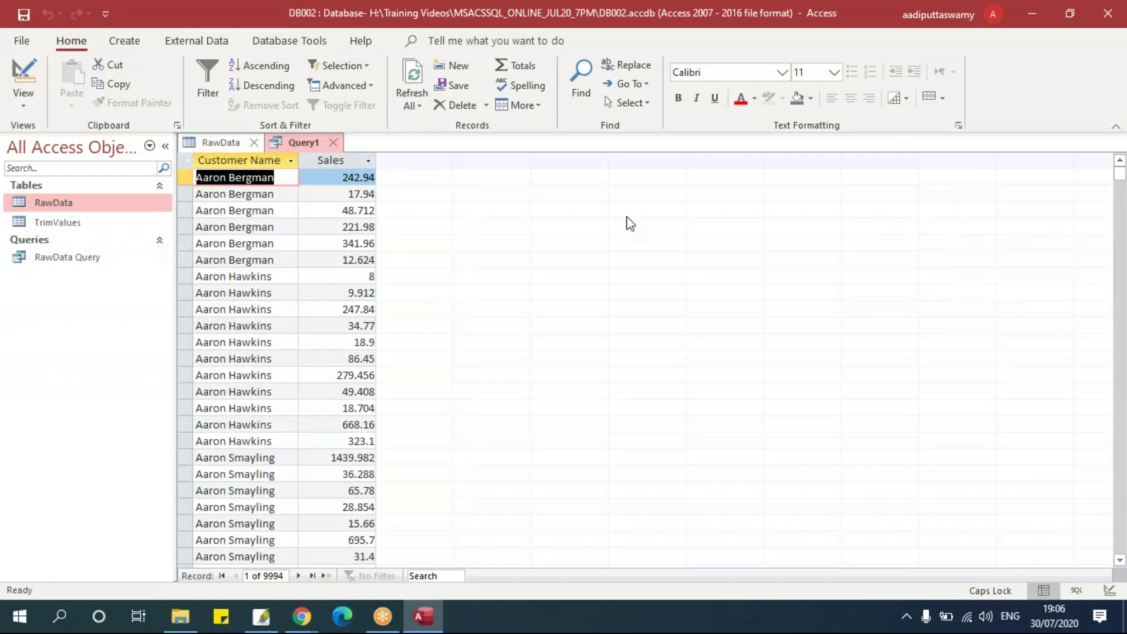
- From Design View, set the Customer Name sort to Descending, run the query to review its records, and return to the design
{"action": "right_click", "coordinate": [308, 143]}
{"action": "left_click", "coordinate": [356, 223]}
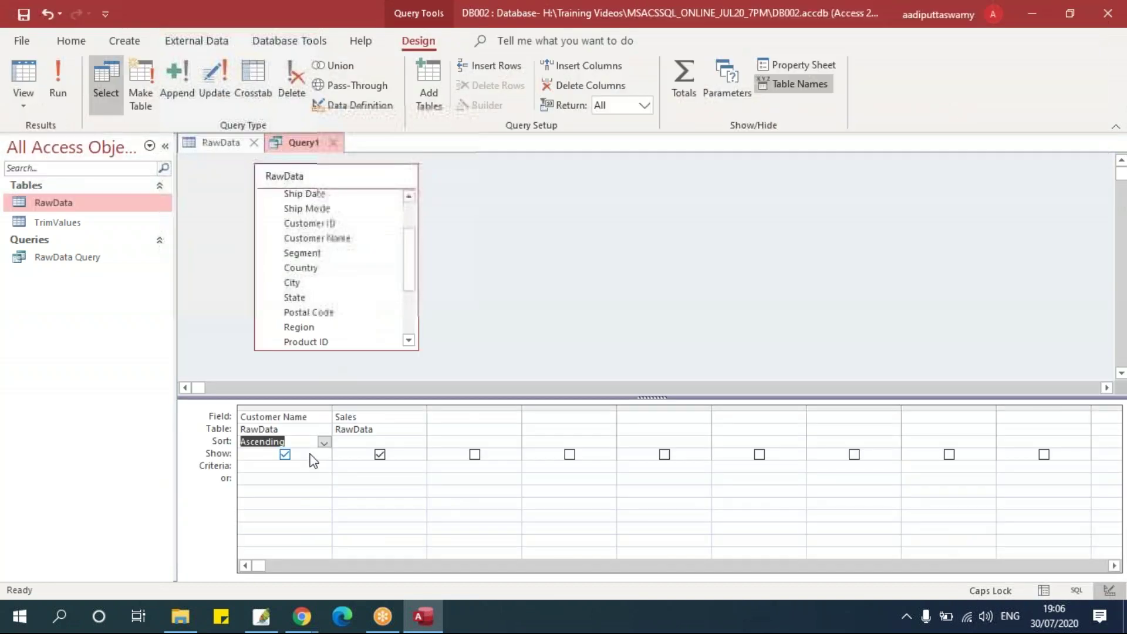
{"action": "left_click", "coordinate": [324, 443]}
{"action": "left_click", "coordinate": [296, 466]}
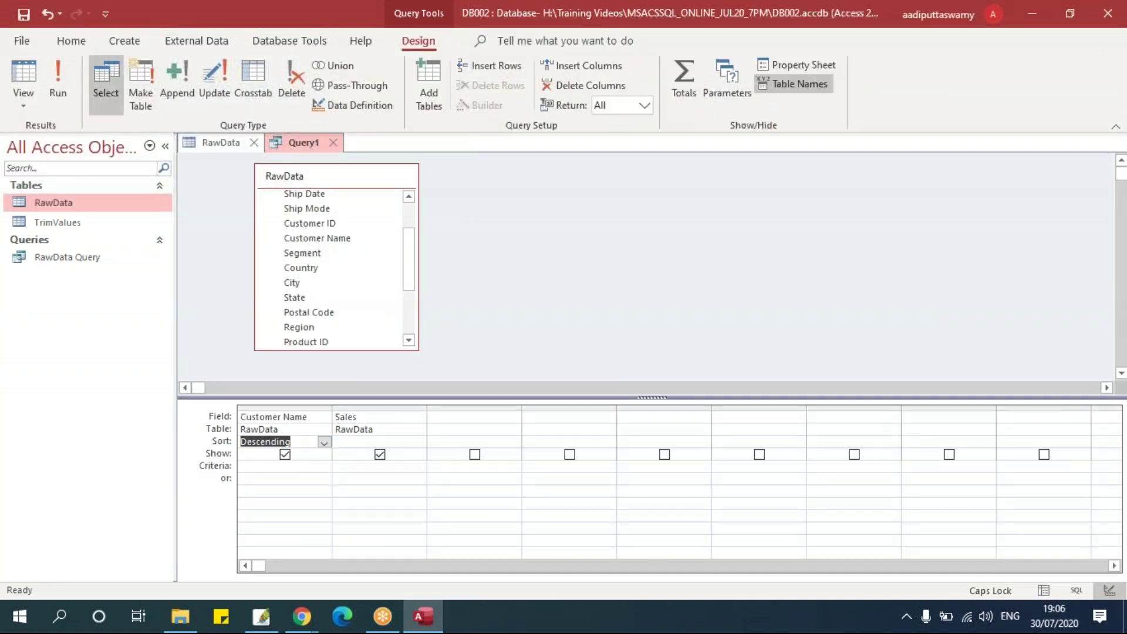
{"action": "left_click", "coordinate": [60, 91]}
{"action": "left_click_drag", "start_coordinate": [1124, 182], "coordinate": [1124, 528]}
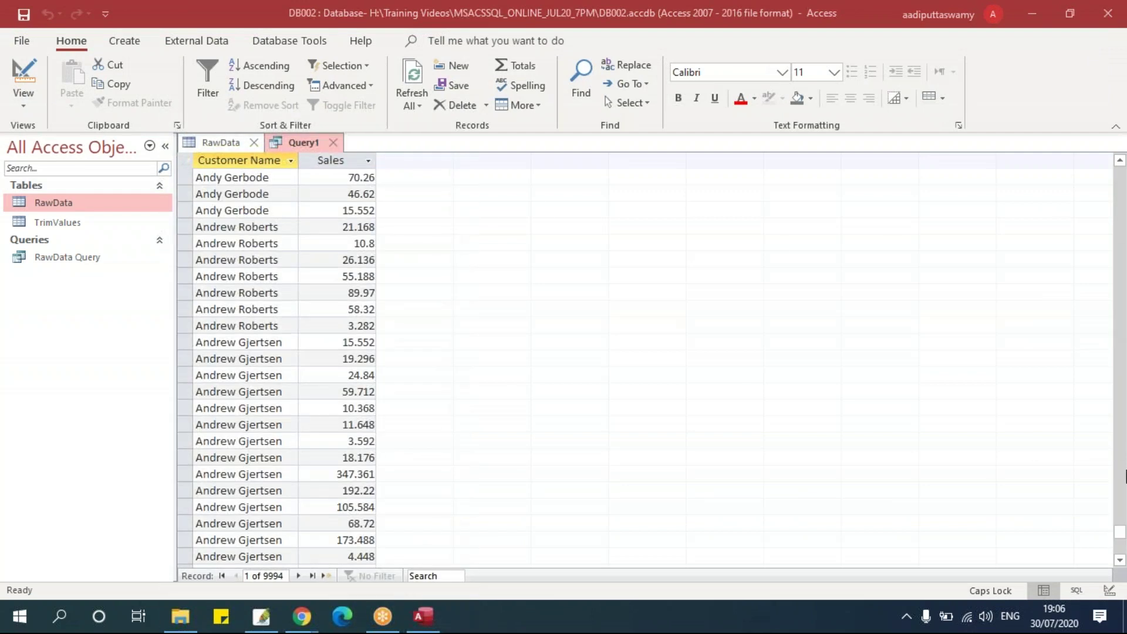
{"action": "left_click_drag", "start_coordinate": [1125, 543], "coordinate": [1123, 170]}
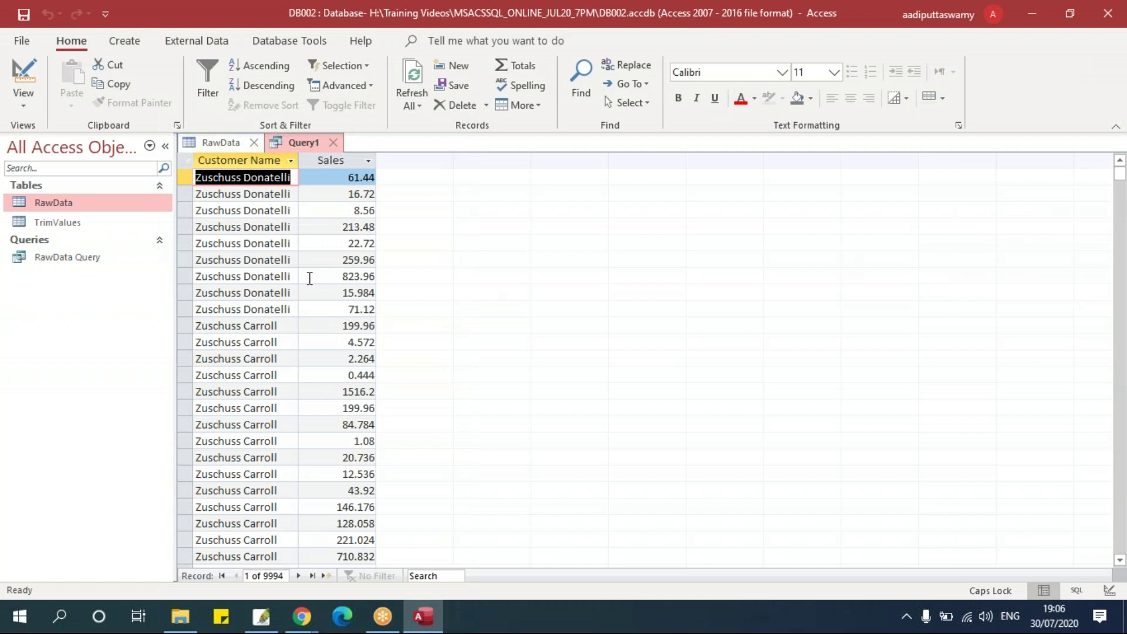
{"action": "right_click", "coordinate": [303, 148]}
{"action": "left_click", "coordinate": [353, 227]}
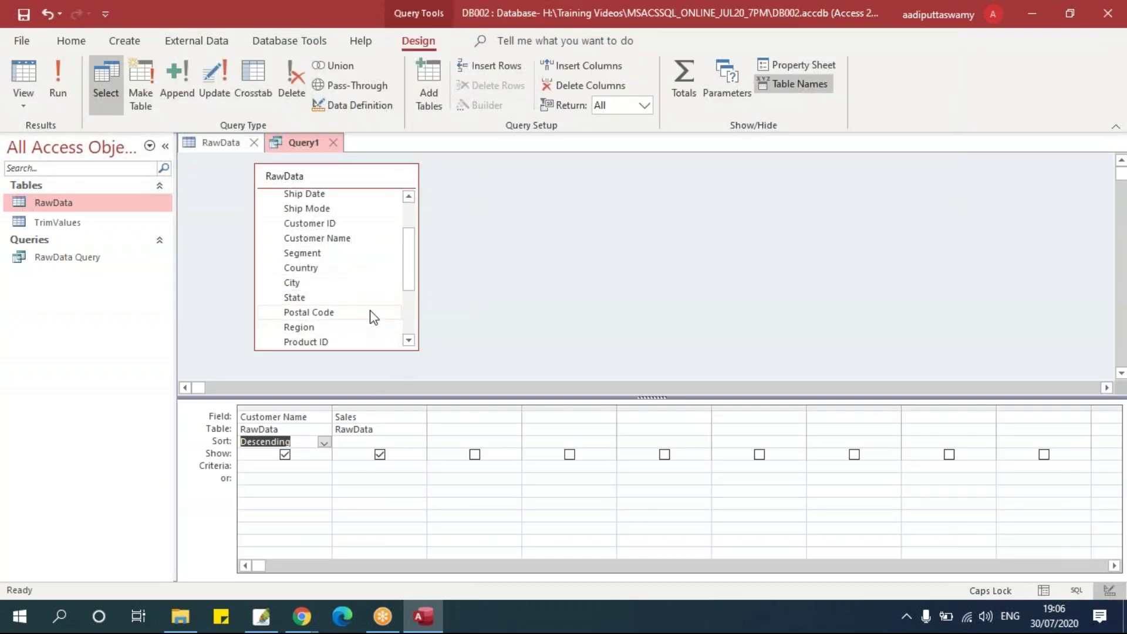
- Add the Order Date field after Sales in the query grid and set the Customer Name sort to (not sorted)
{"action": "left_click_drag", "start_coordinate": [415, 276], "coordinate": [416, 210]}
{"action": "left_click_drag", "start_coordinate": [313, 242], "coordinate": [446, 418]}
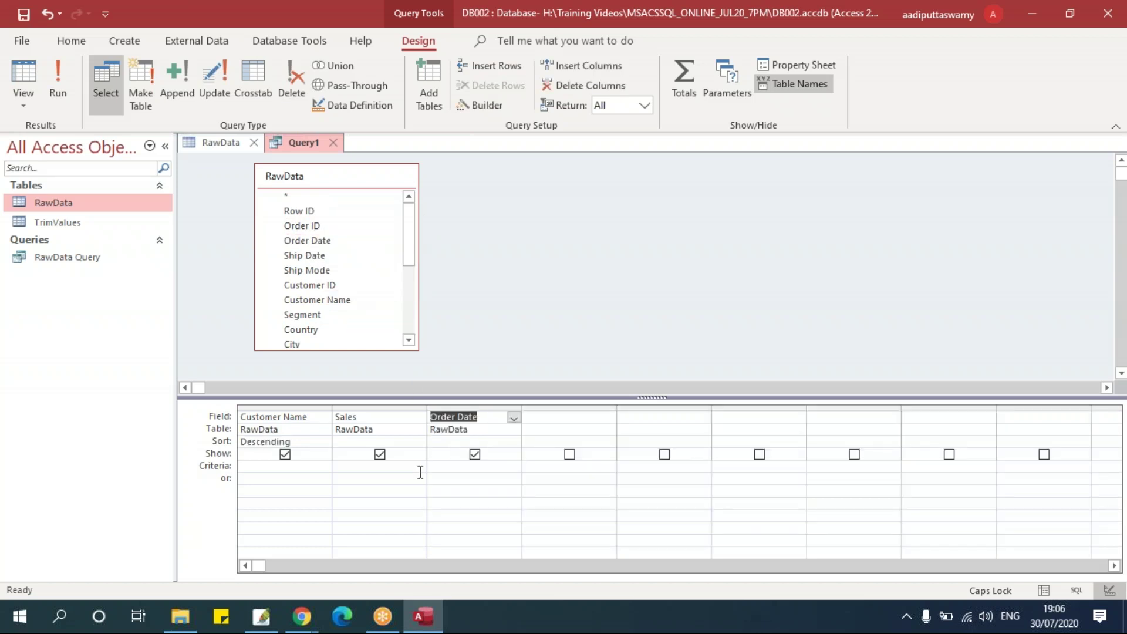
{"action": "left_click", "coordinate": [314, 442]}
{"action": "left_click", "coordinate": [324, 441]}
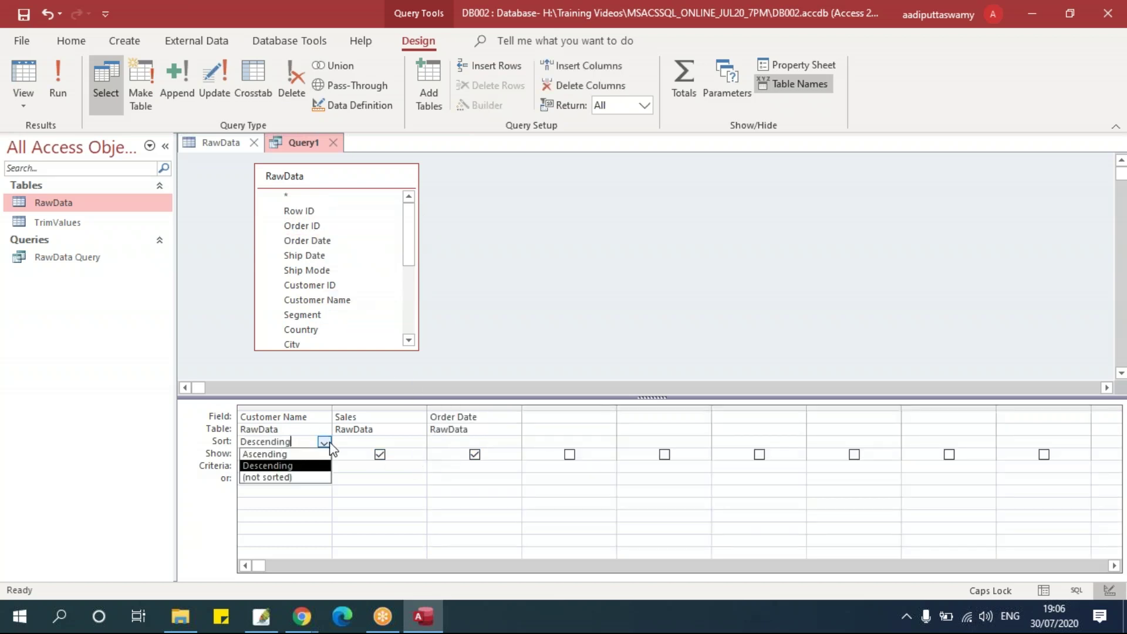
{"action": "left_click", "coordinate": [309, 477]}
- Sort the Order Date field in ascending order, run the query and check the dates of the first and last records
{"action": "left_click", "coordinate": [453, 441]}
{"action": "left_click", "coordinate": [515, 442]}
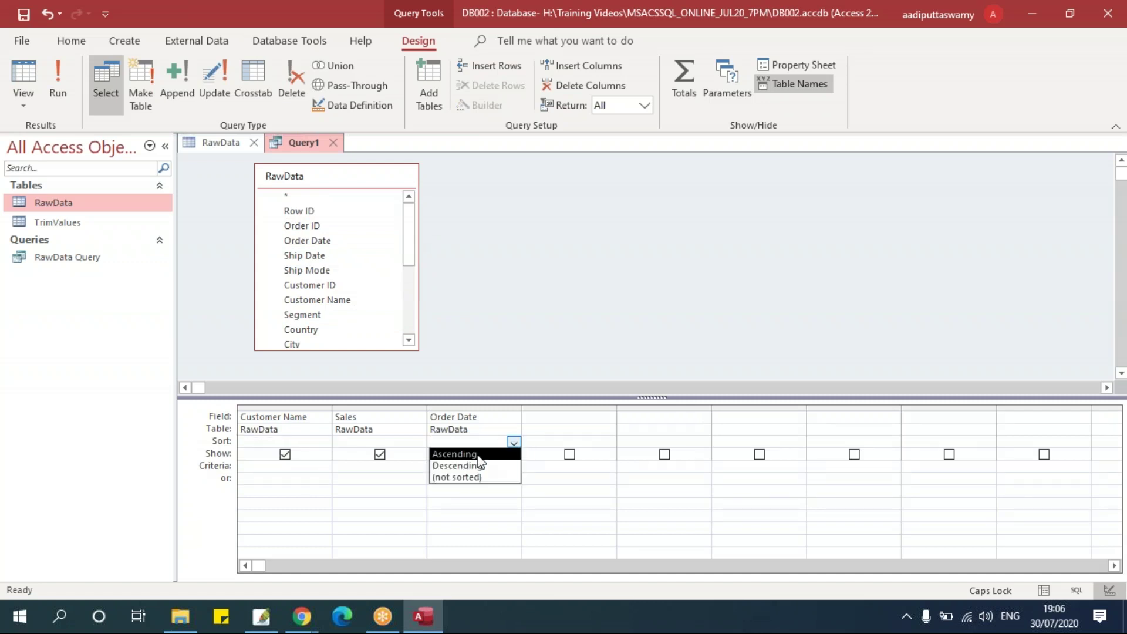
{"action": "left_click", "coordinate": [452, 455]}
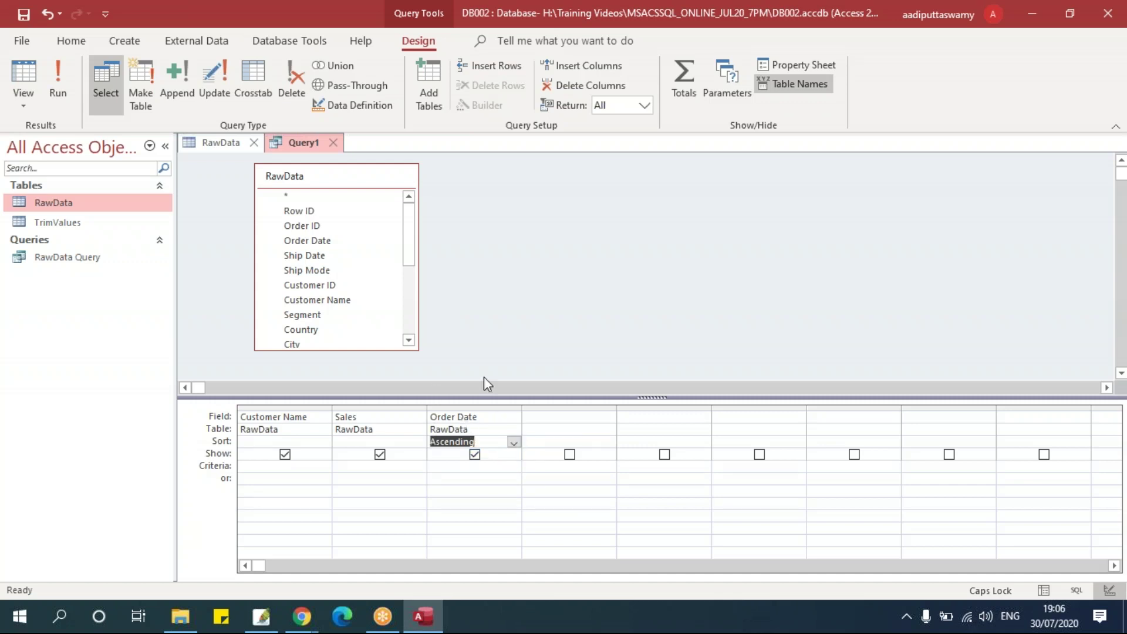
{"action": "left_click", "coordinate": [58, 82]}
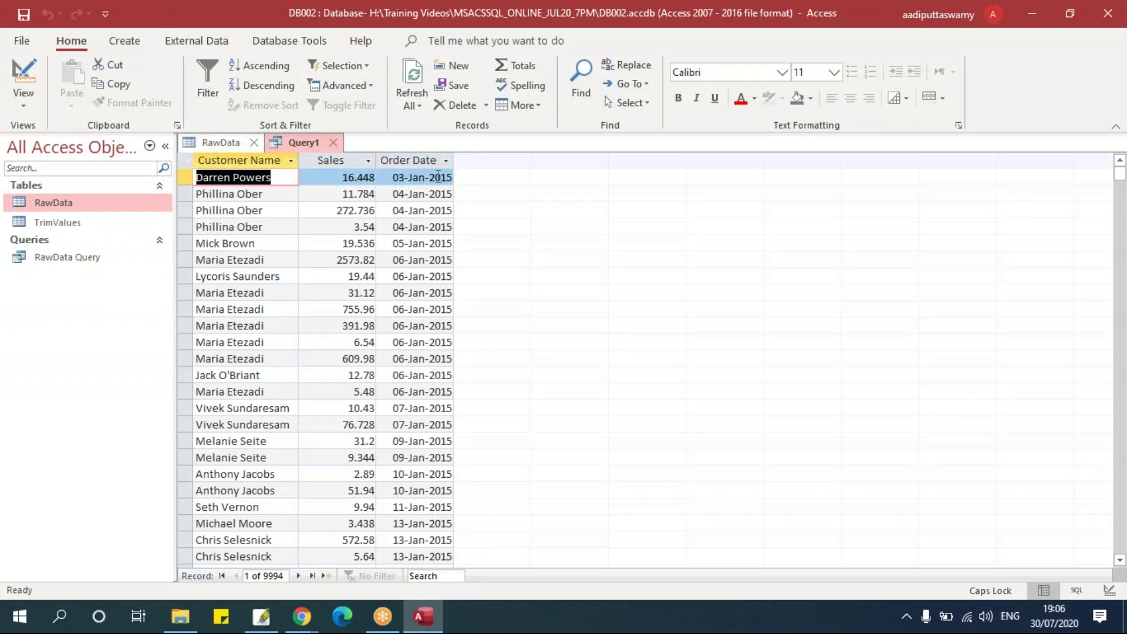
{"action": "key", "text": "Tab"}
{"action": "key", "text": "Tab"}
{"action": "left_click_drag", "start_coordinate": [1120, 176], "coordinate": [1122, 557]}
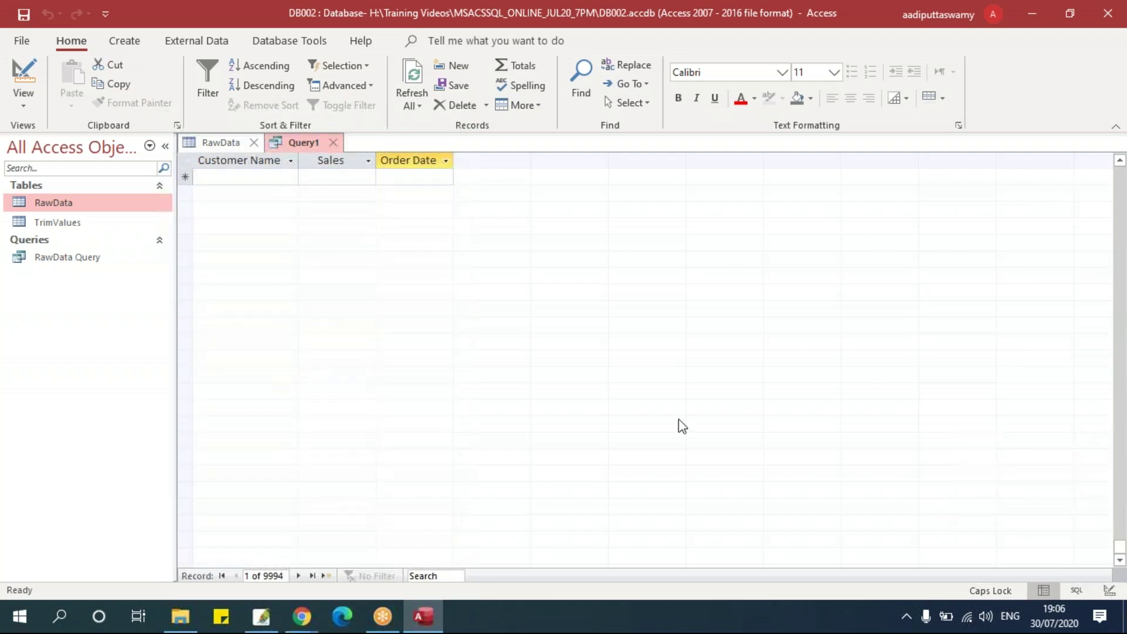
{"action": "scroll", "coordinate": [677, 426], "scroll_direction": "up", "scroll_amount": 5}
{"action": "left_click_drag", "start_coordinate": [388, 408], "coordinate": [485, 411]}
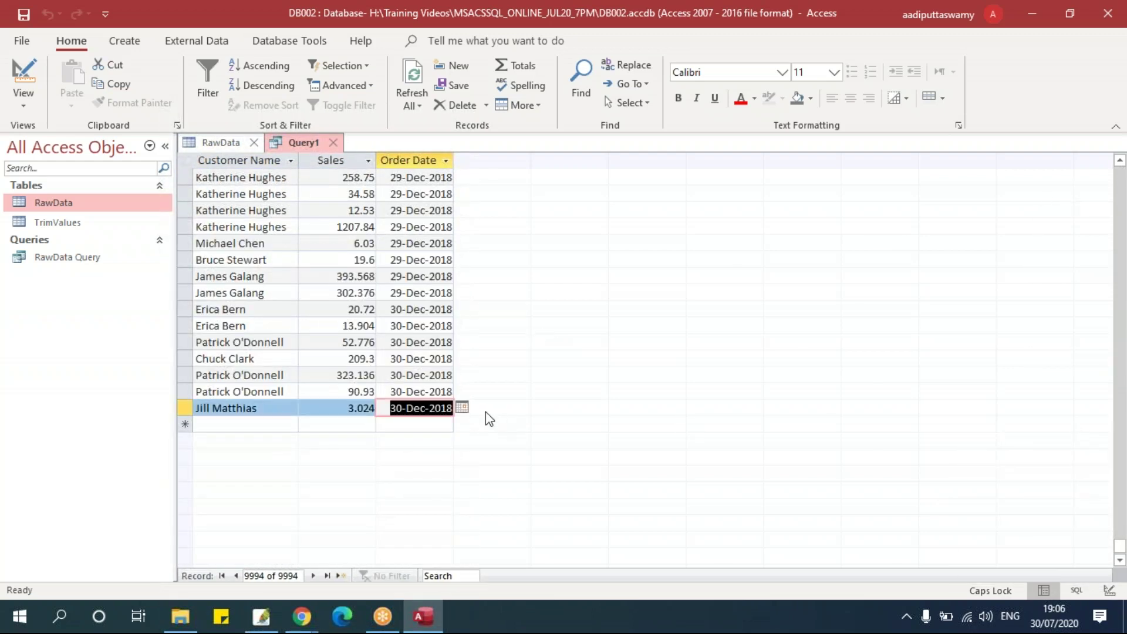
- From Design View, set the Order Date sort to Descending, run the query and review its first and last records
{"action": "right_click", "coordinate": [304, 143]}
{"action": "left_click", "coordinate": [355, 226]}
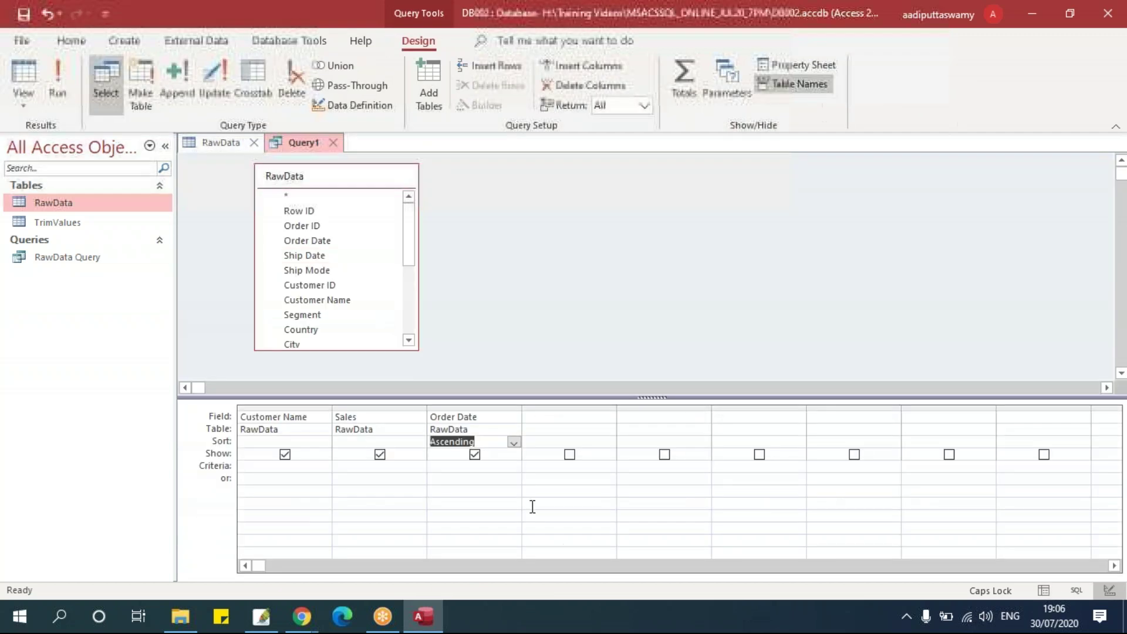
{"action": "left_click", "coordinate": [514, 442]}
{"action": "left_click", "coordinate": [492, 467]}
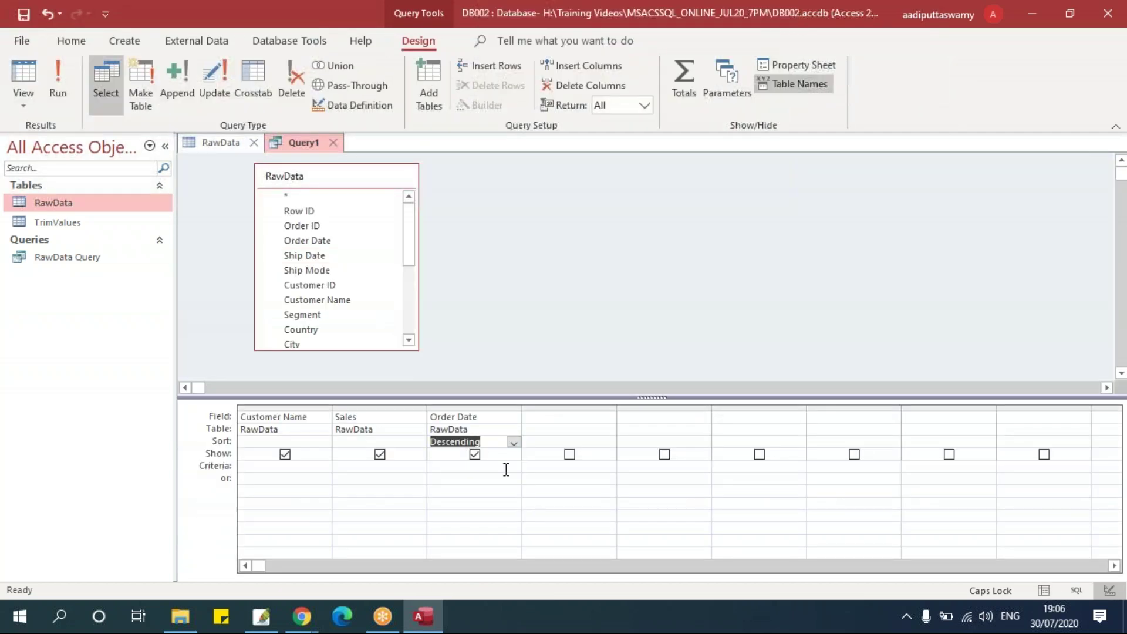
{"action": "left_click", "coordinate": [55, 85]}
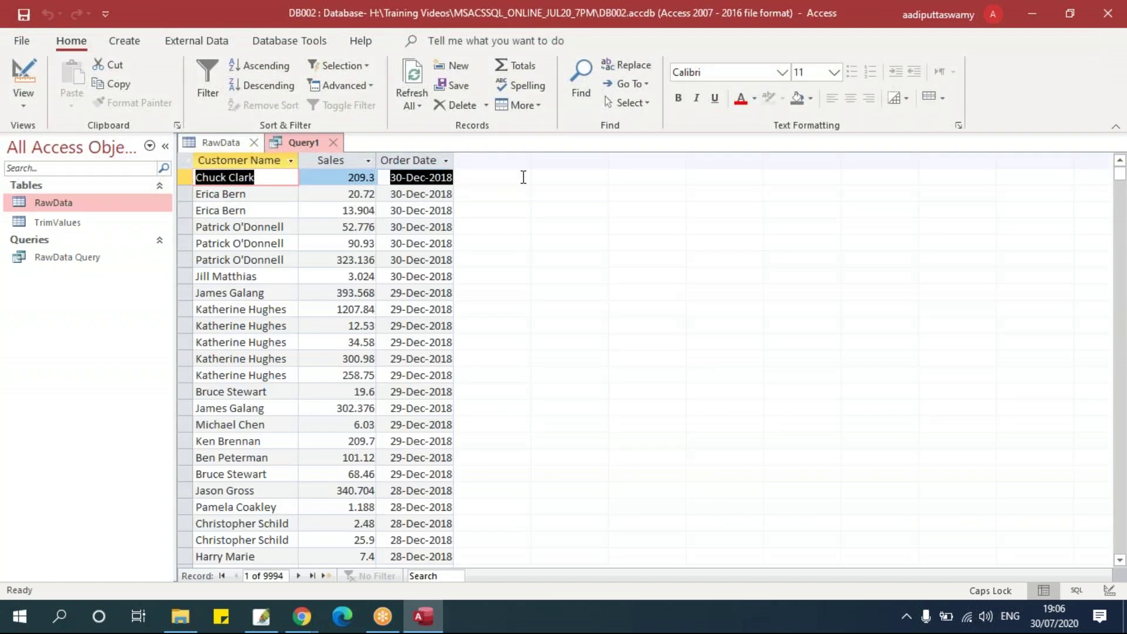
{"action": "key", "text": "Tab"}
{"action": "key", "text": "Tab"}
{"action": "left_click_drag", "start_coordinate": [1119, 175], "coordinate": [1120, 549]}
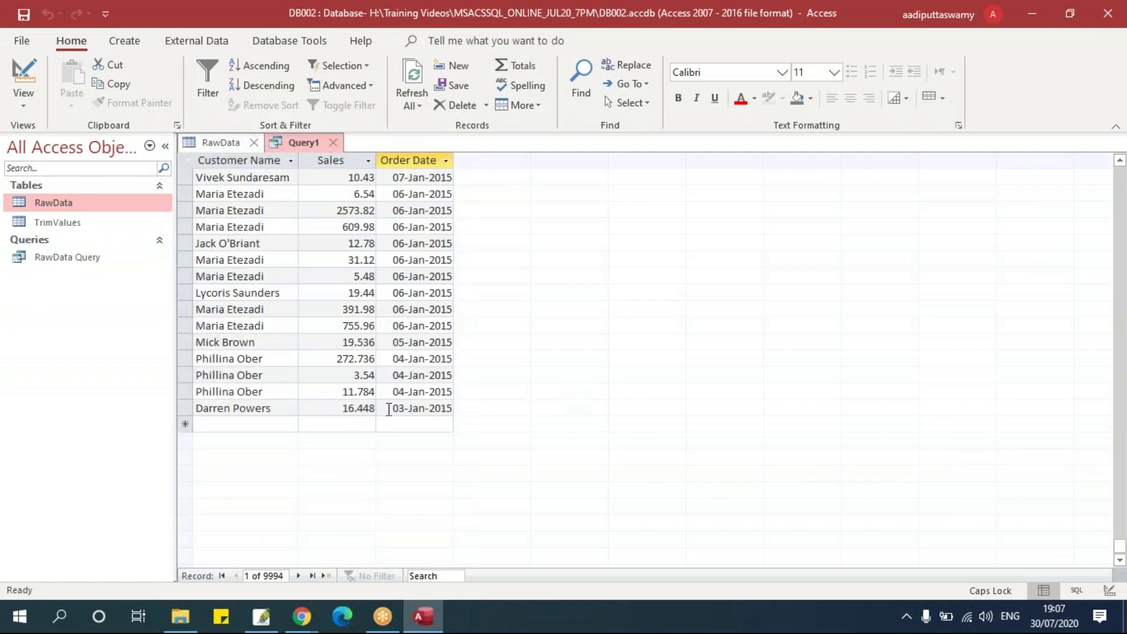
{"action": "left_click_drag", "start_coordinate": [1120, 557], "coordinate": [1120, 171]}
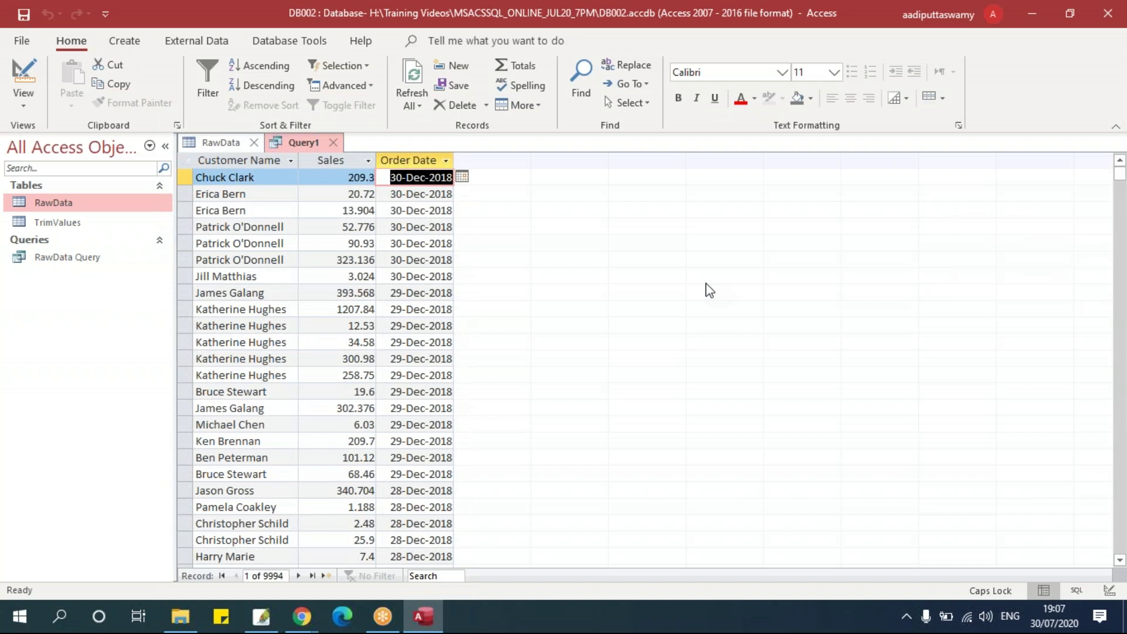
- Back in Design View, set Order Date to (not sorted) and sort the Customer Name field in ascending order
{"action": "right_click", "coordinate": [296, 141]}
{"action": "left_click", "coordinate": [353, 227]}
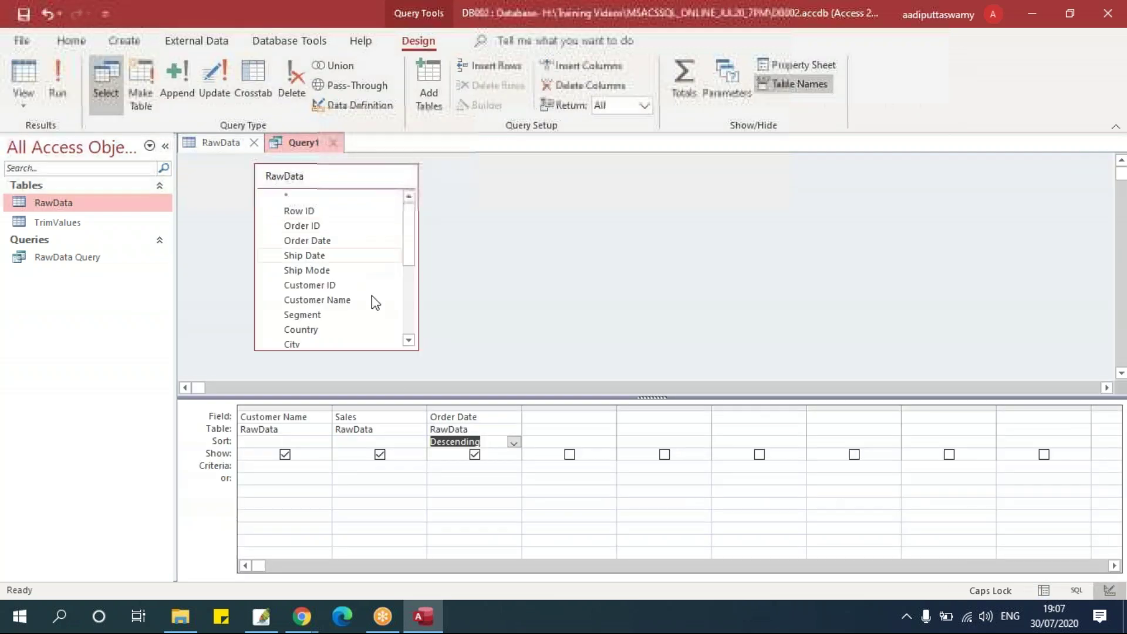
{"action": "left_click", "coordinate": [513, 441]}
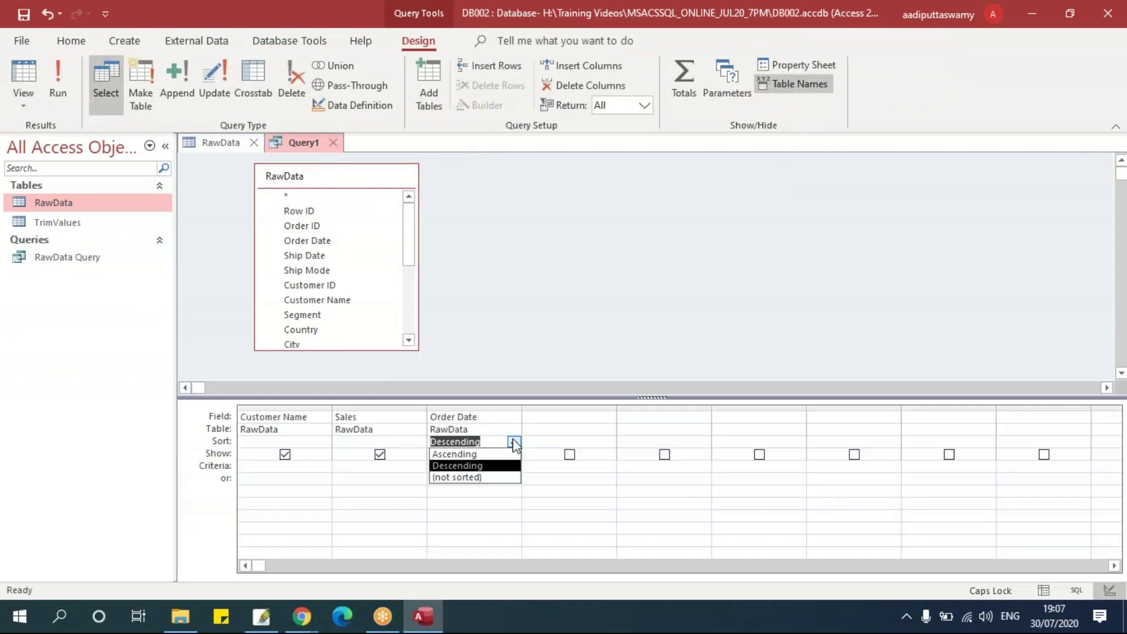
{"action": "left_click", "coordinate": [484, 477]}
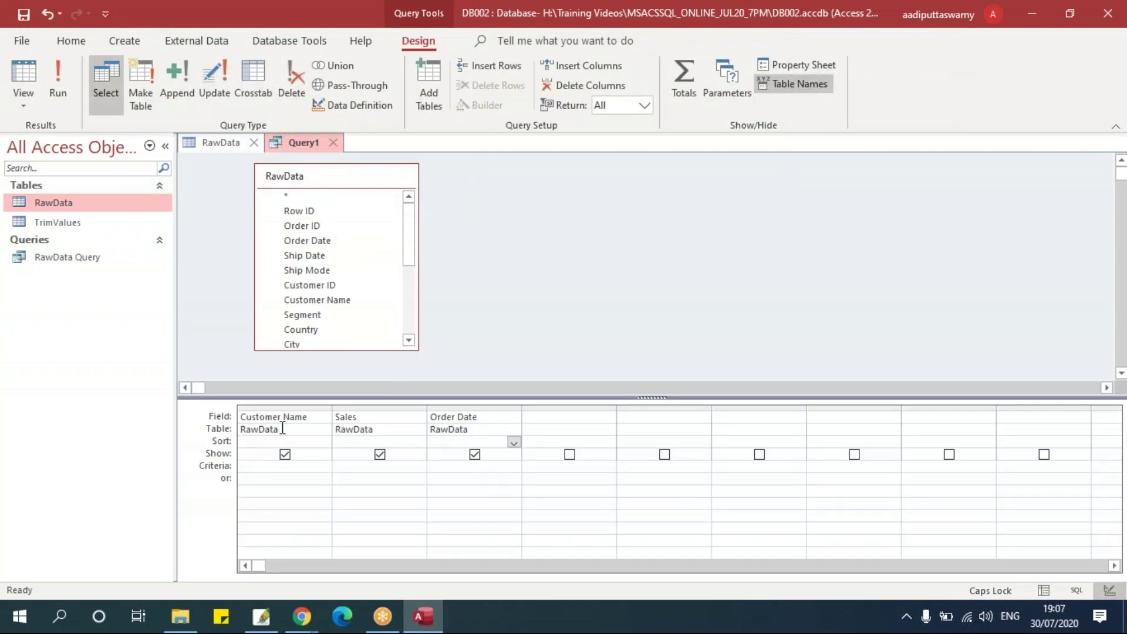
{"action": "left_click", "coordinate": [323, 441]}
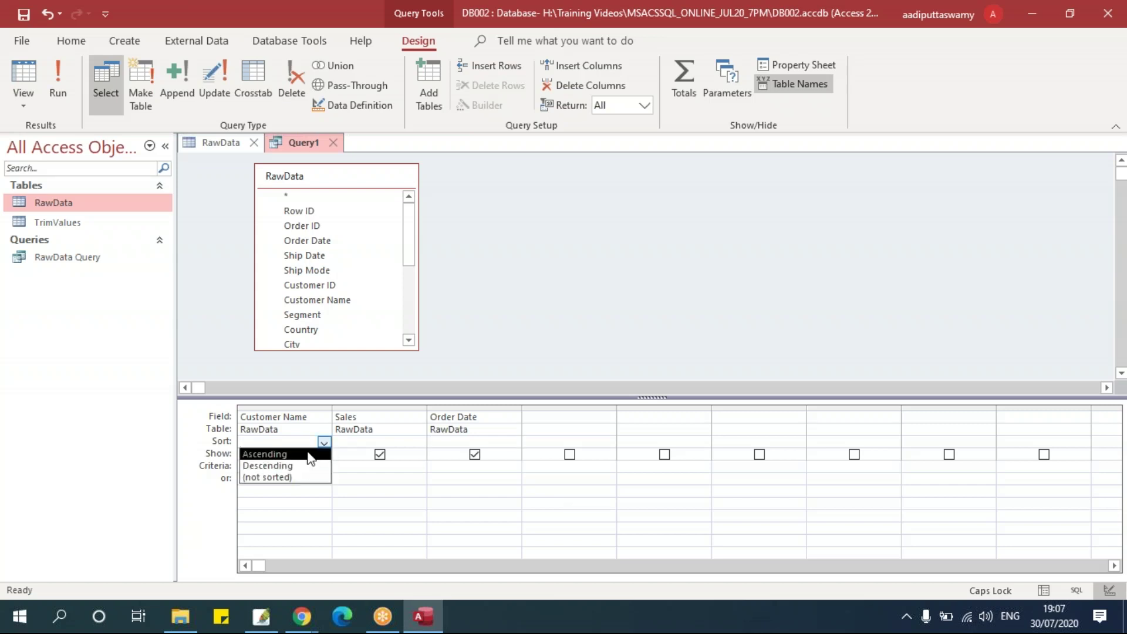
{"action": "left_click", "coordinate": [310, 454]}
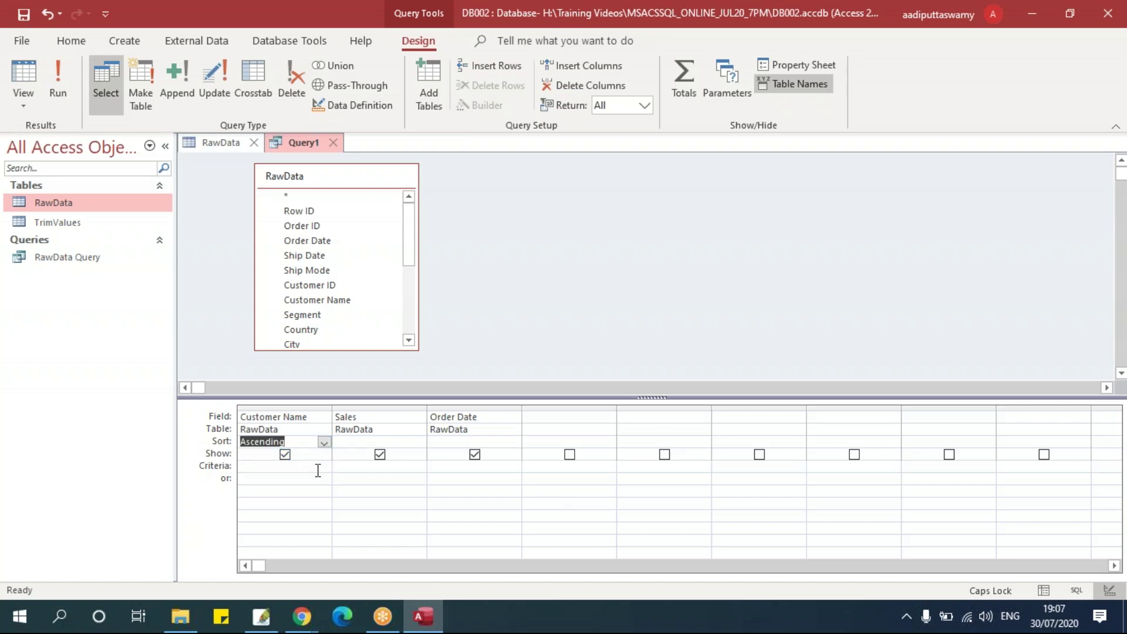
- Show the query's SQL statement and copy it into a new Notepad document
{"action": "right_click", "coordinate": [296, 143]}
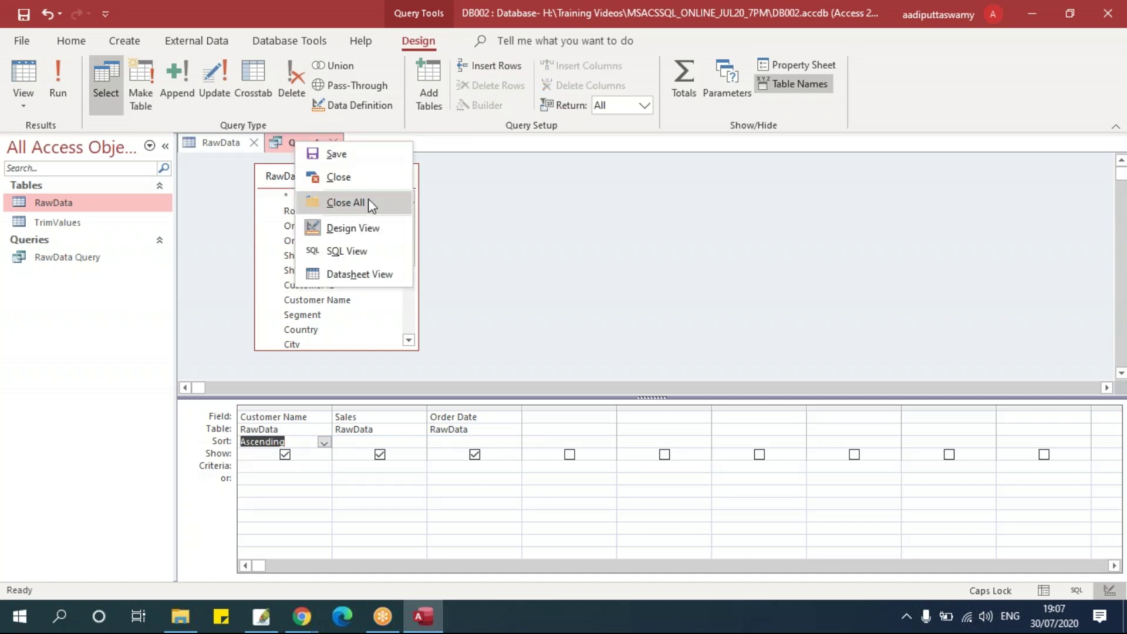
{"action": "left_click", "coordinate": [367, 251]}
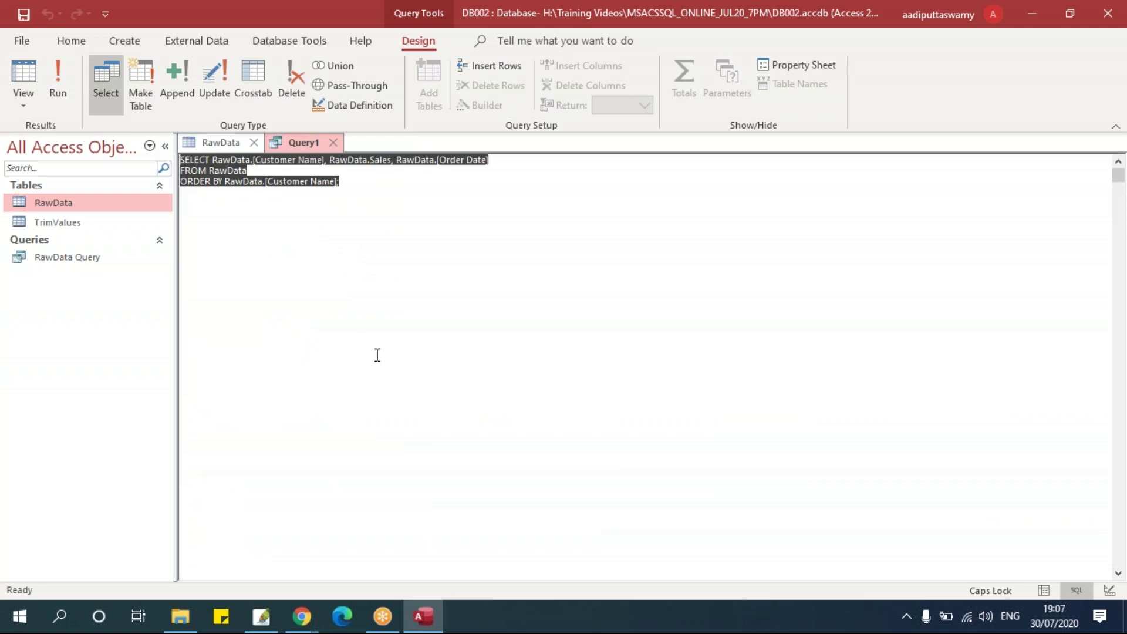
{"action": "key", "text": "super+r"}
{"action": "type", "text": "NOTEPAD"}
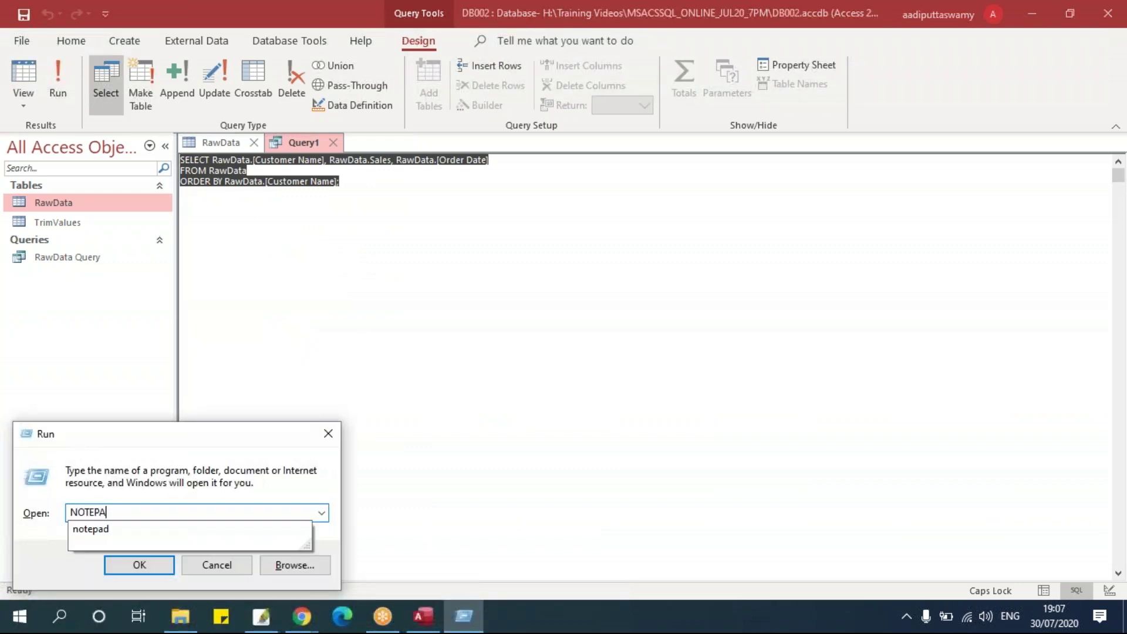
{"action": "key", "text": "Return"}
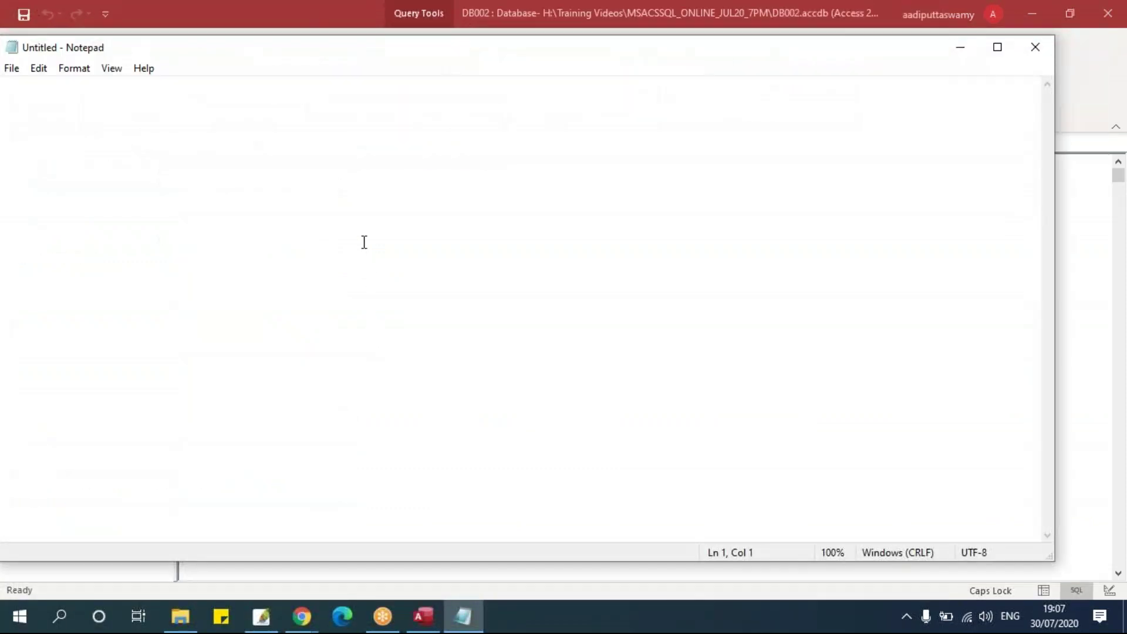
{"action": "type", "text": "SELECT RawData.[Customer Name], RawData.Sales, RawData.[Order Date] FROM RawData ORDER BY RawData.[Customer Name];"}
- Add the heading "ORDER BY CLAUSE" above the SELECT statement, underlined with a row of equals signs
{"action": "left_click_drag", "start_coordinate": [189, 51], "coordinate": [304, 144]}
{"action": "left_click", "coordinate": [132, 187]}
{"action": "key", "text": "Return"}
{"action": "key", "text": "Up"}
{"action": "type", "text": "O"}
{"action": "key", "text": "BackSpace"}
{"action": "type", "text": "ORDER B"}
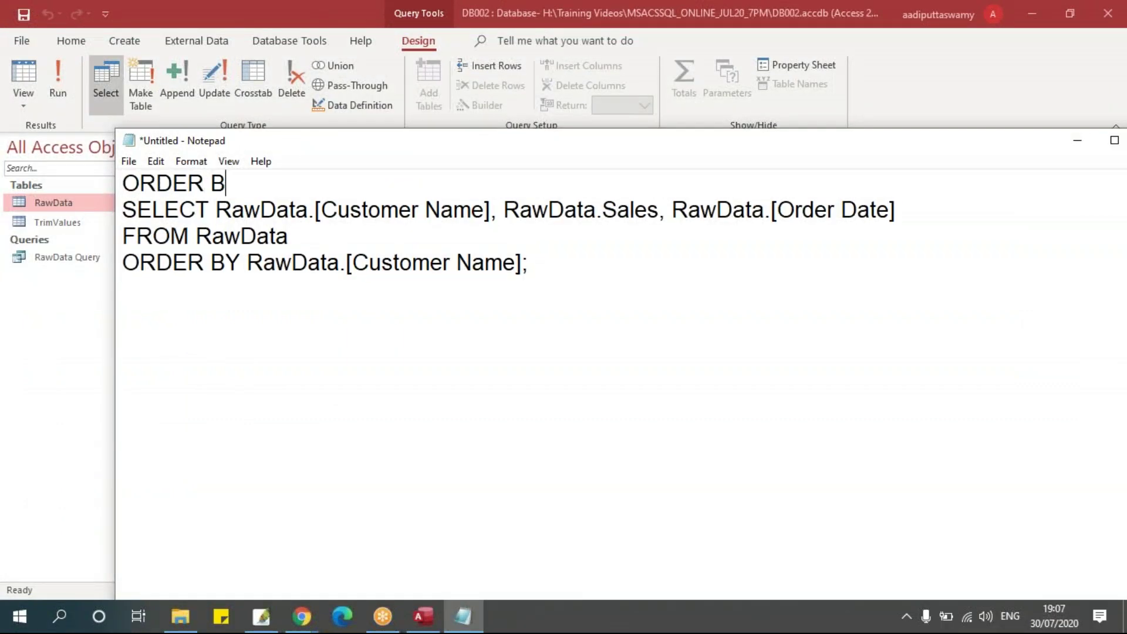
{"action": "type", "text": "Y"}
{"action": "key", "text": "Return"}
{"action": "type", "text": "================"}
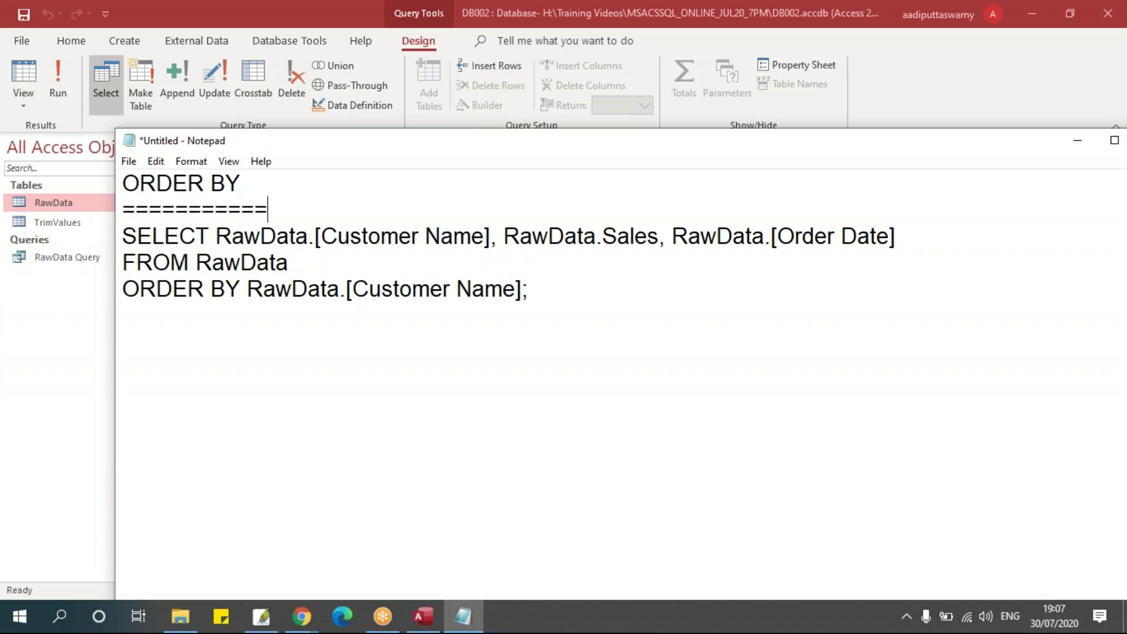
{"action": "type", "text": " CLAUSE"}
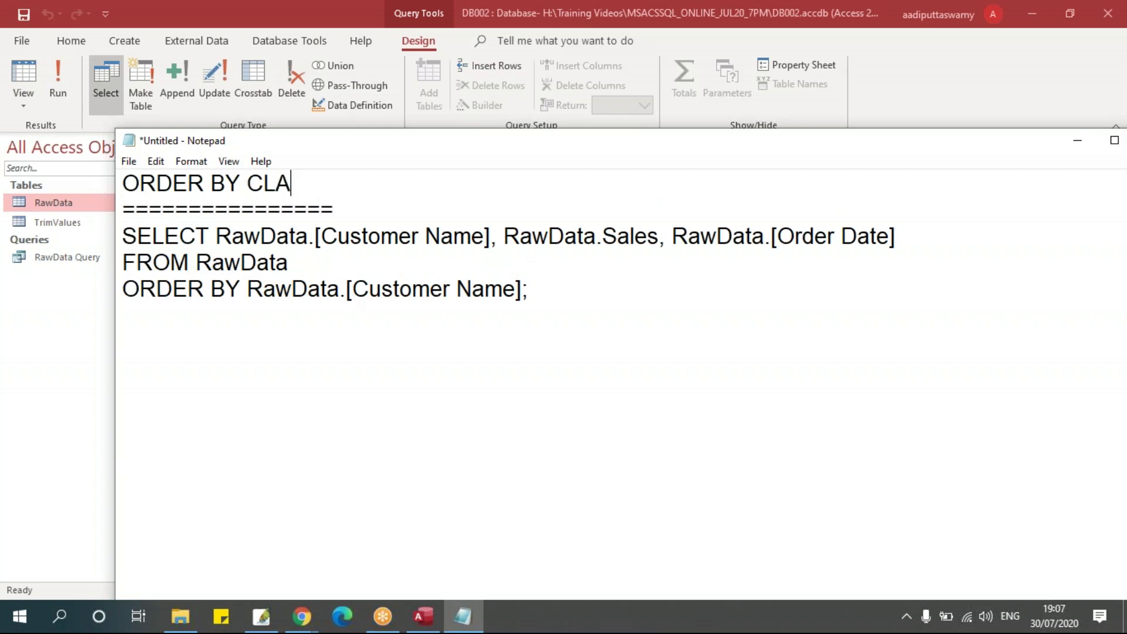
- Place [Customer Name], Sales and [Order Date] on separate indented lines under SELECT, removing their "RawData." prefixes
{"action": "left_click_drag", "start_coordinate": [216, 236], "coordinate": [315, 240]}
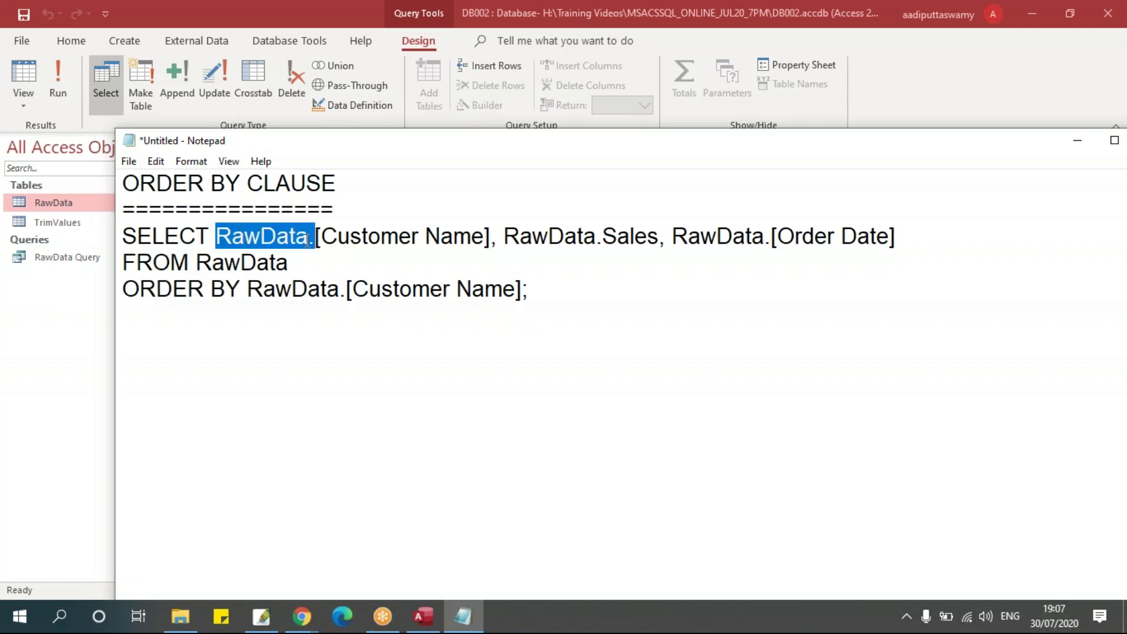
{"action": "key", "text": "Return"}
{"action": "key", "text": "Tab"}
{"action": "left_click_drag", "start_coordinate": [417, 263], "coordinate": [516, 264]}
{"action": "key", "text": "Return"}
{"action": "key", "text": "Tab"}
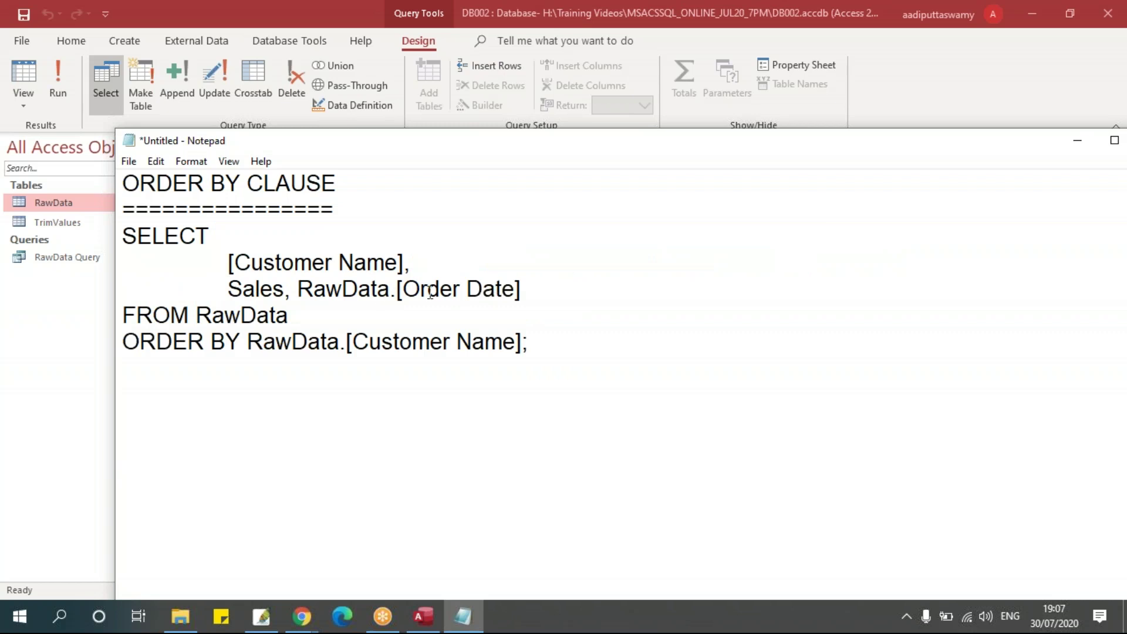
{"action": "left_click_drag", "start_coordinate": [298, 289], "coordinate": [398, 292]}
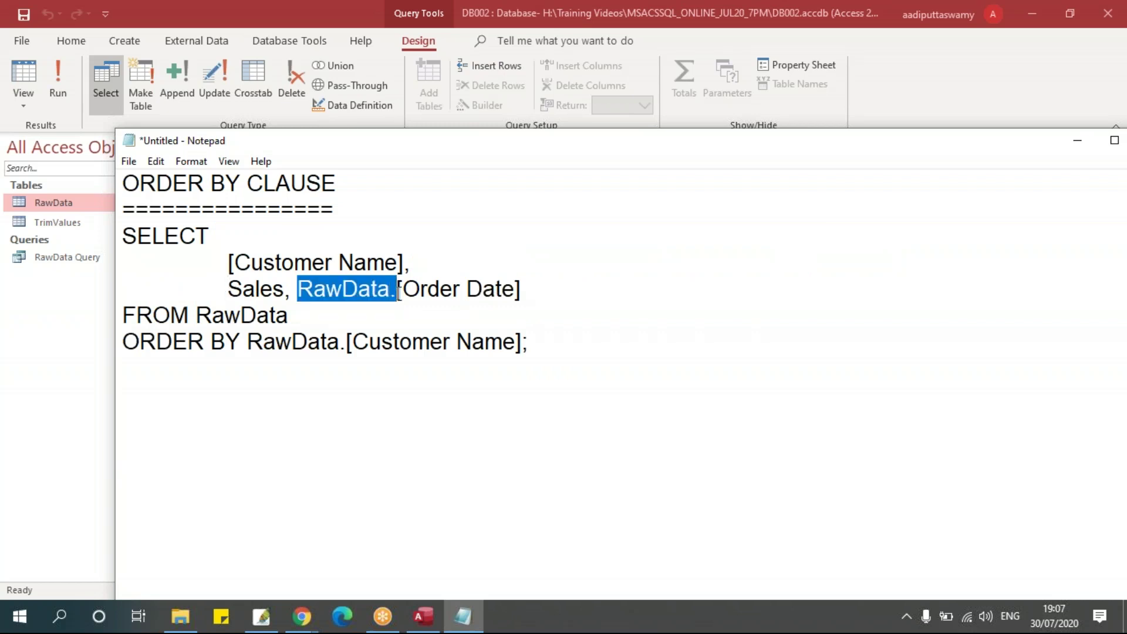
{"action": "key", "text": "Return"}
{"action": "key", "text": "Tab"}
{"action": "left_click_drag", "start_coordinate": [223, 262], "coordinate": [382, 321]}
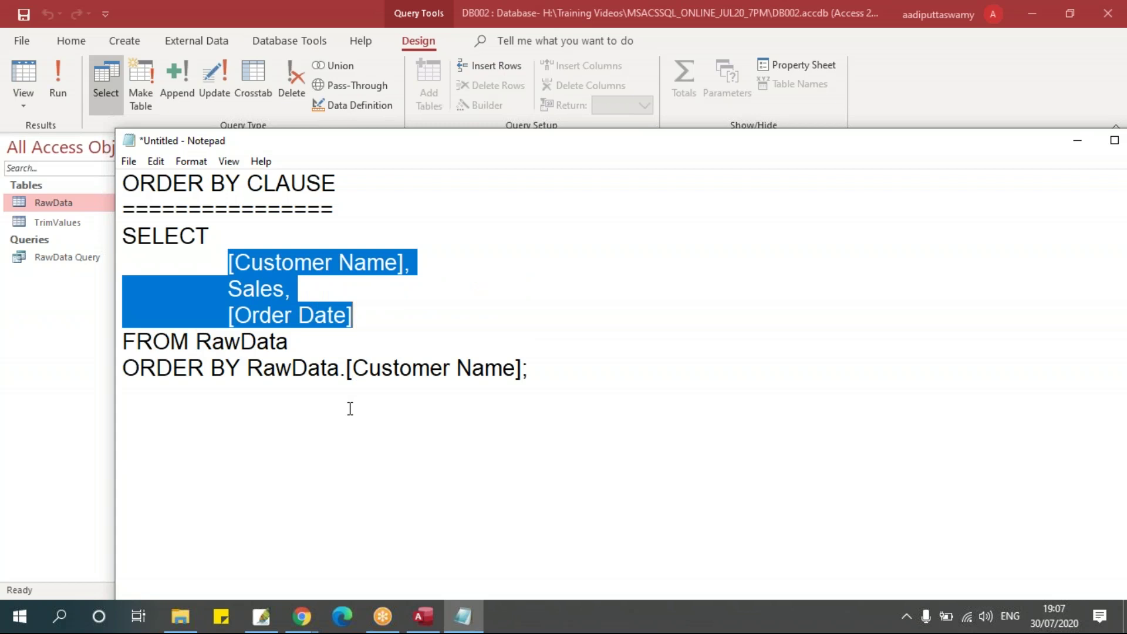
- Move the RawData table name to its own indented line under FROM
{"action": "left_click", "coordinate": [200, 343]}
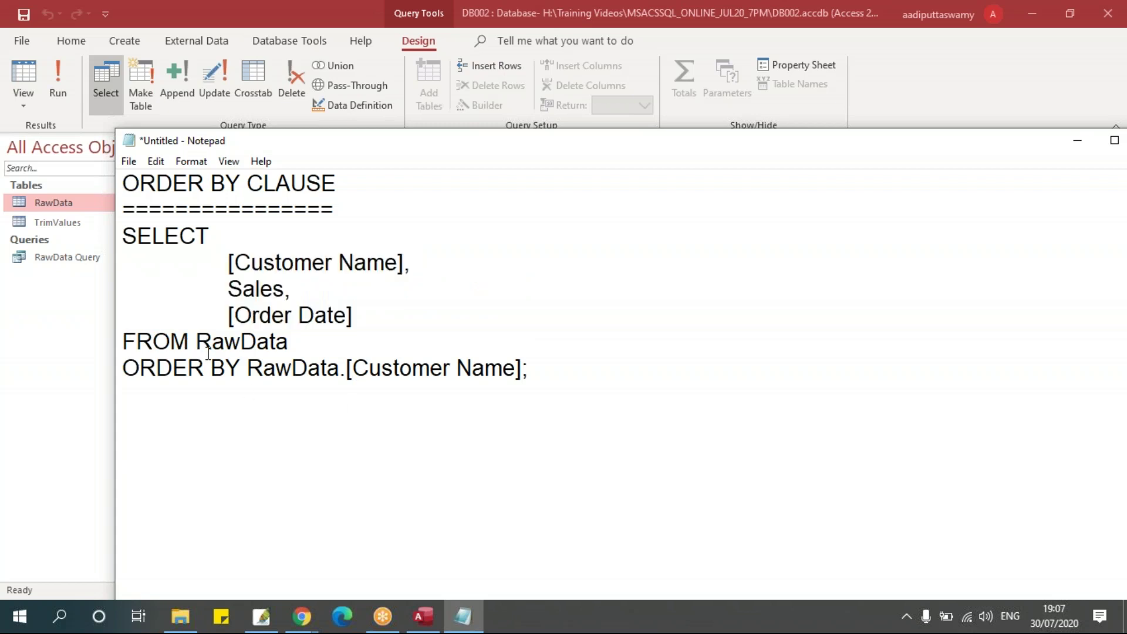
{"action": "key", "text": "Return"}
{"action": "key", "text": "Tab"}
{"action": "left_click_drag", "start_coordinate": [339, 365], "coordinate": [123, 235]}
- Place [Customer Name] on its own indented line under ORDER BY, removing the "RawData." prefix and the closing semicolon
{"action": "left_click", "coordinate": [252, 392]}
{"action": "left_click_drag", "start_coordinate": [126, 394], "coordinate": [242, 390]}
{"action": "left_click", "coordinate": [247, 392]}
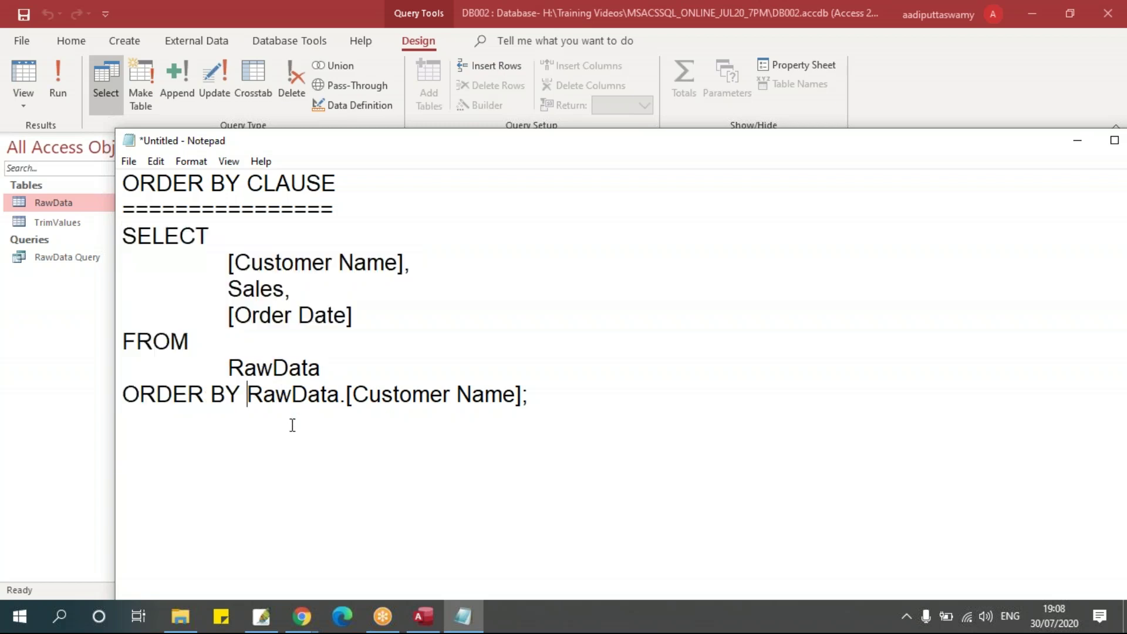
{"action": "key", "text": "Return"}
{"action": "key", "text": "Tab"}
{"action": "left_click", "coordinate": [327, 423], "text": "shift"}
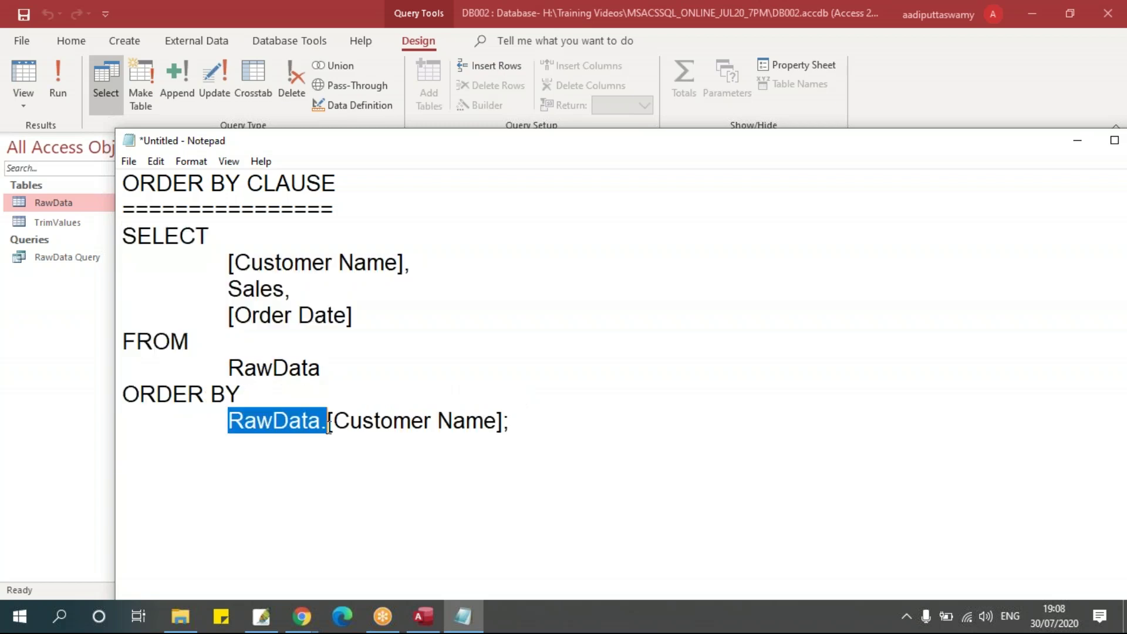
{"action": "key", "text": "Delete"}
{"action": "left_click", "coordinate": [467, 429]}
{"action": "key", "text": "BackSpace"}
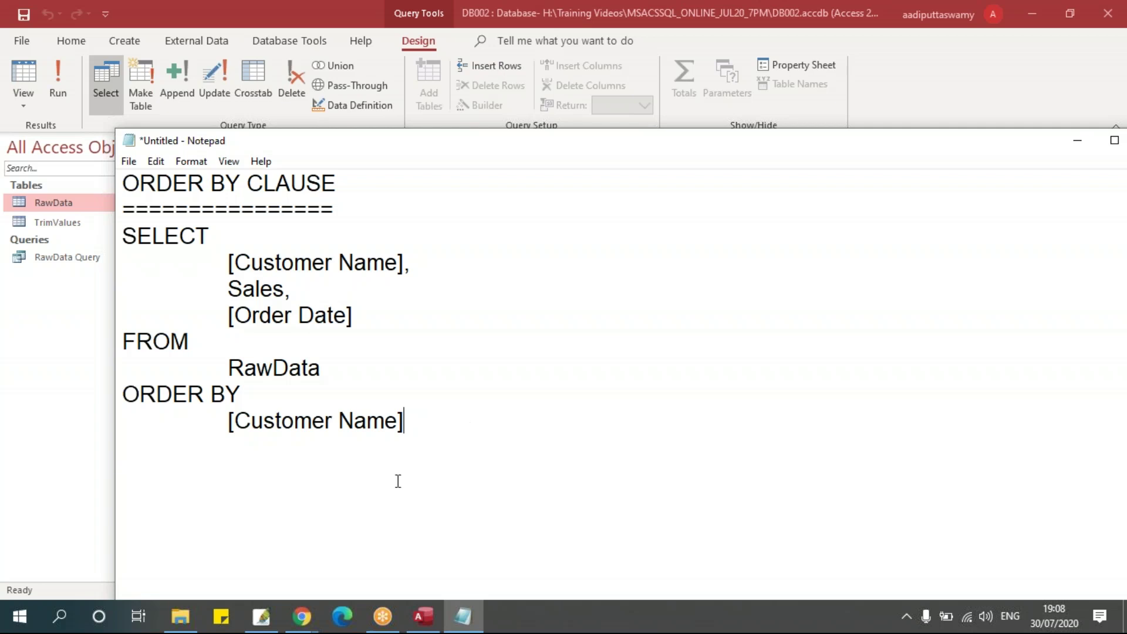
{"action": "left_click_drag", "start_coordinate": [125, 393], "coordinate": [411, 420]}
{"action": "right_click", "coordinate": [421, 421]}
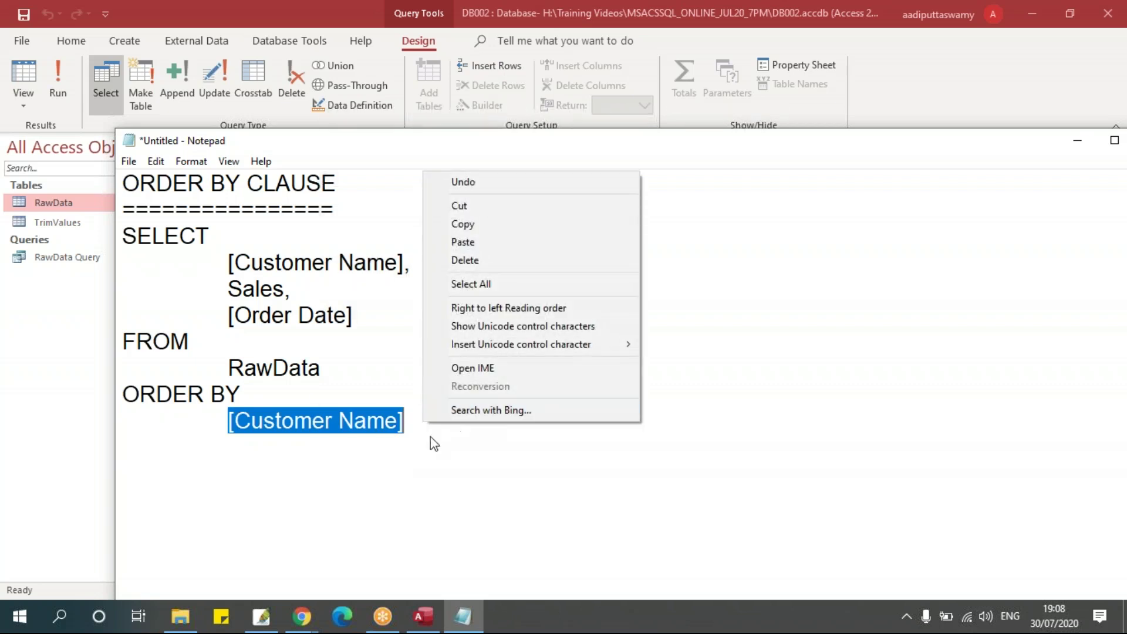
{"action": "left_click", "coordinate": [431, 443]}
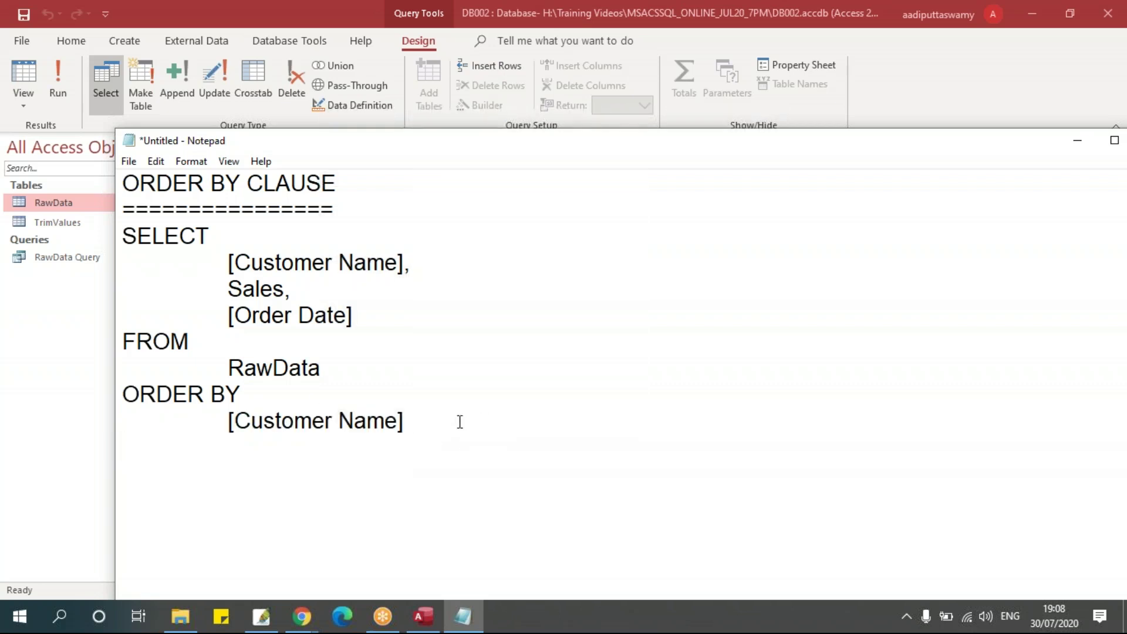
{"action": "left_click", "coordinate": [415, 427]}
{"action": "left_click_drag", "start_coordinate": [123, 235], "coordinate": [405, 448]}
{"action": "right_click", "coordinate": [406, 448]}
{"action": "left_click", "coordinate": [408, 452]}
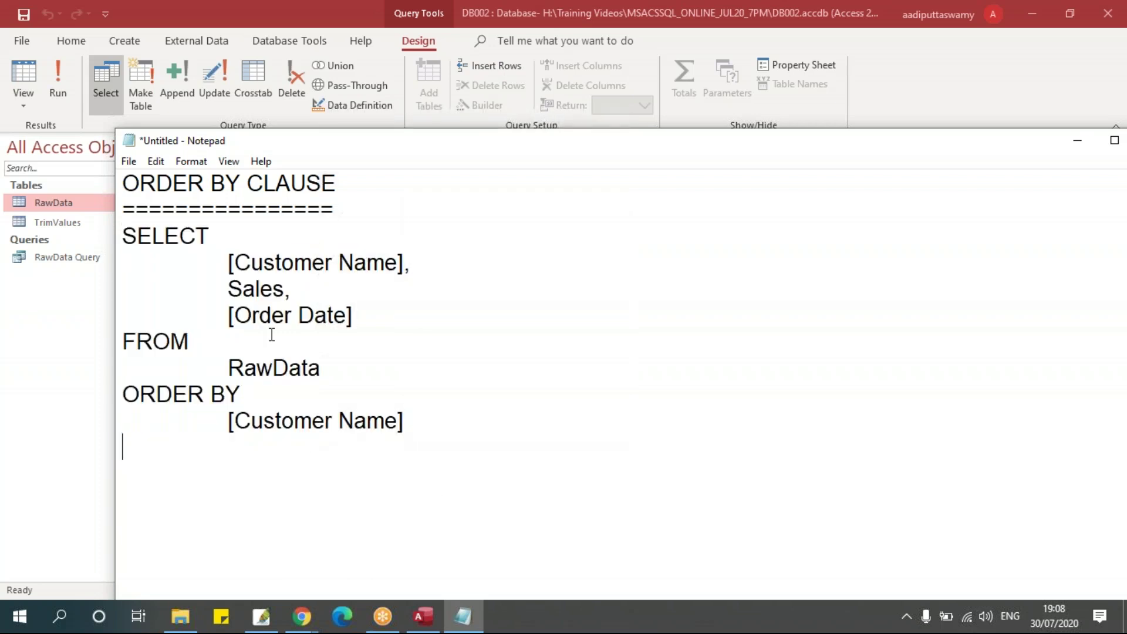
{"action": "left_click_drag", "start_coordinate": [272, 336], "coordinate": [411, 420]}
{"action": "left_click", "coordinate": [156, 254]}
{"action": "left_click_drag", "start_coordinate": [131, 239], "coordinate": [154, 260]}
{"action": "left_click_drag", "start_coordinate": [264, 338], "coordinate": [418, 413]}
{"action": "left_click", "coordinate": [330, 372]}
- Copy the laid-out SELECT statement and paste it over the existing SQL of Query1 in Access
{"action": "left_click", "coordinate": [127, 235]}
{"action": "key", "text": "shift+Down"}
{"action": "key", "text": "shift+Down"}
{"action": "key", "text": "shift+Down"}
{"action": "key", "text": "shift+Down"}
{"action": "key", "text": "shift+Down"}
{"action": "key", "text": "shift+Down"}
{"action": "key", "text": "shift+Down"}
{"action": "key", "text": "shift+Down"}
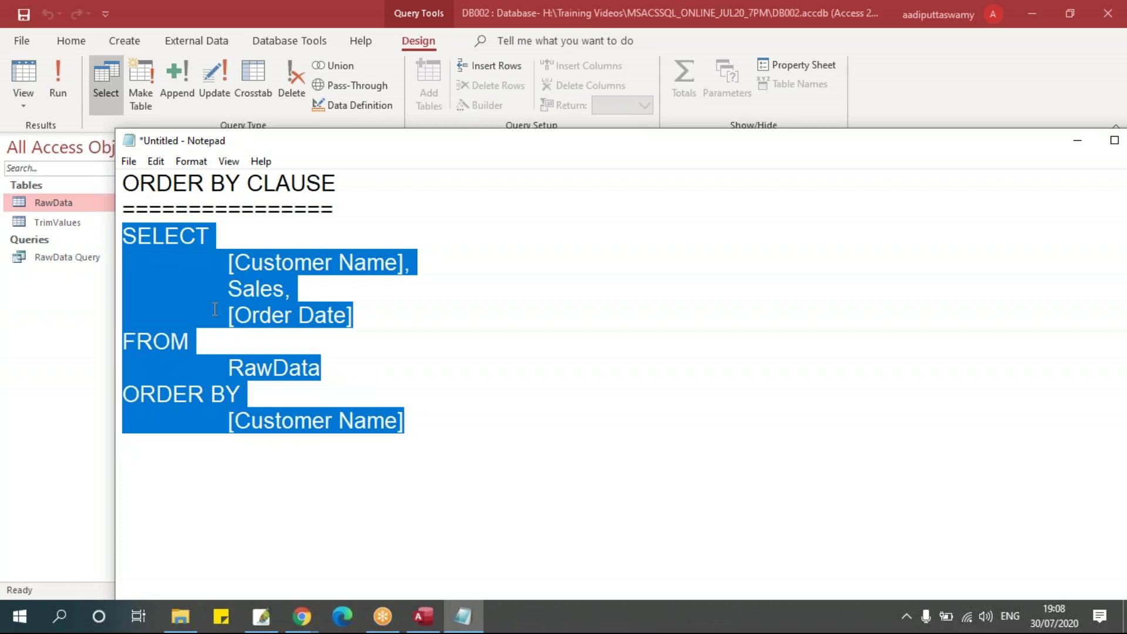
{"action": "key", "text": "alt+Tab"}
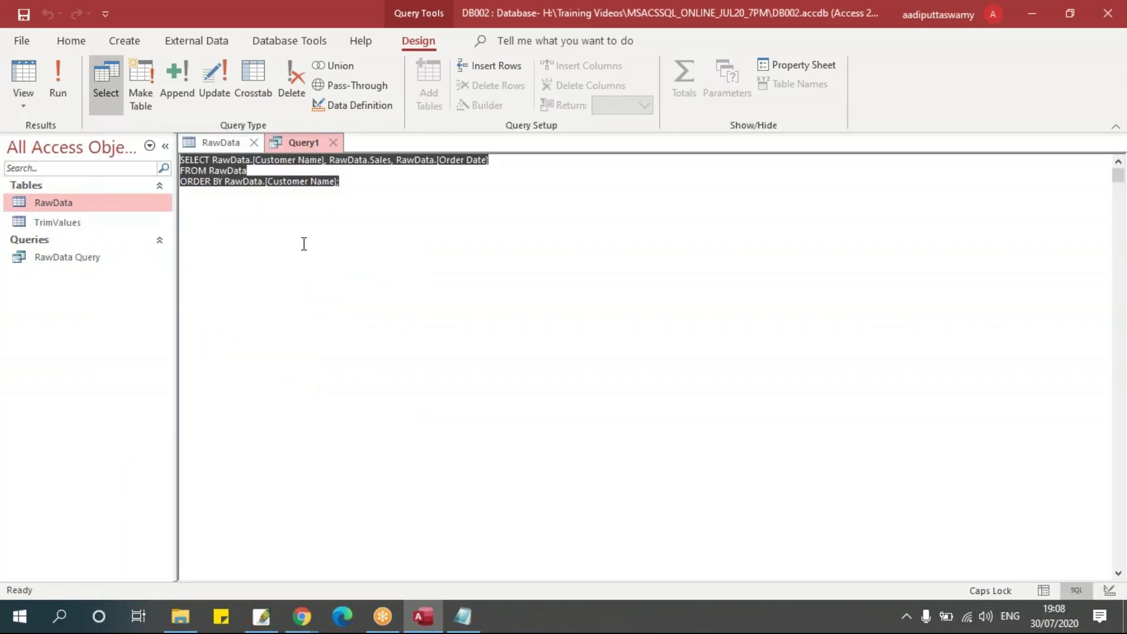
{"action": "key", "text": "ctrl+v"}
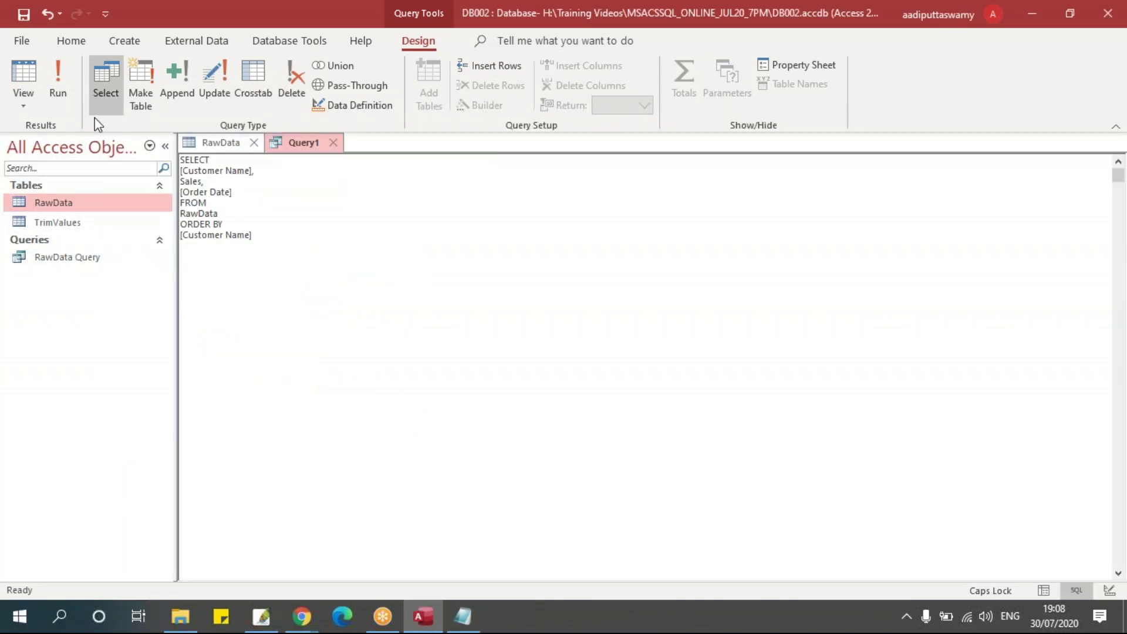
- Run Query1 and highlight the Sales and Order Date columns in its results
{"action": "left_click", "coordinate": [57, 87]}
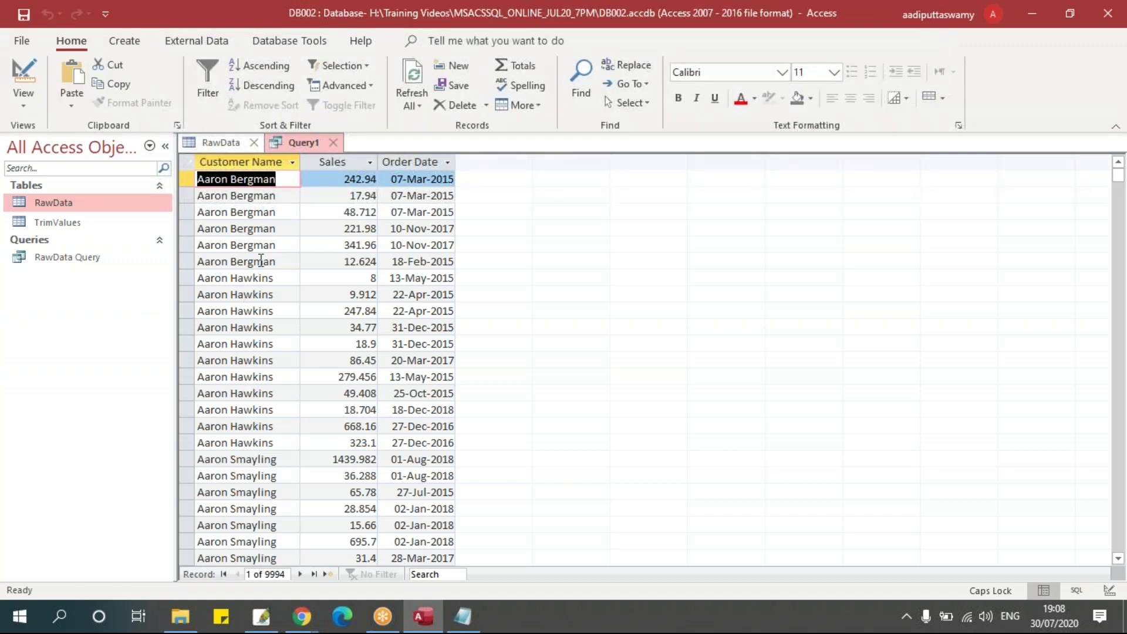
{"action": "left_click", "coordinate": [343, 162]}
{"action": "left_click", "coordinate": [411, 162]}
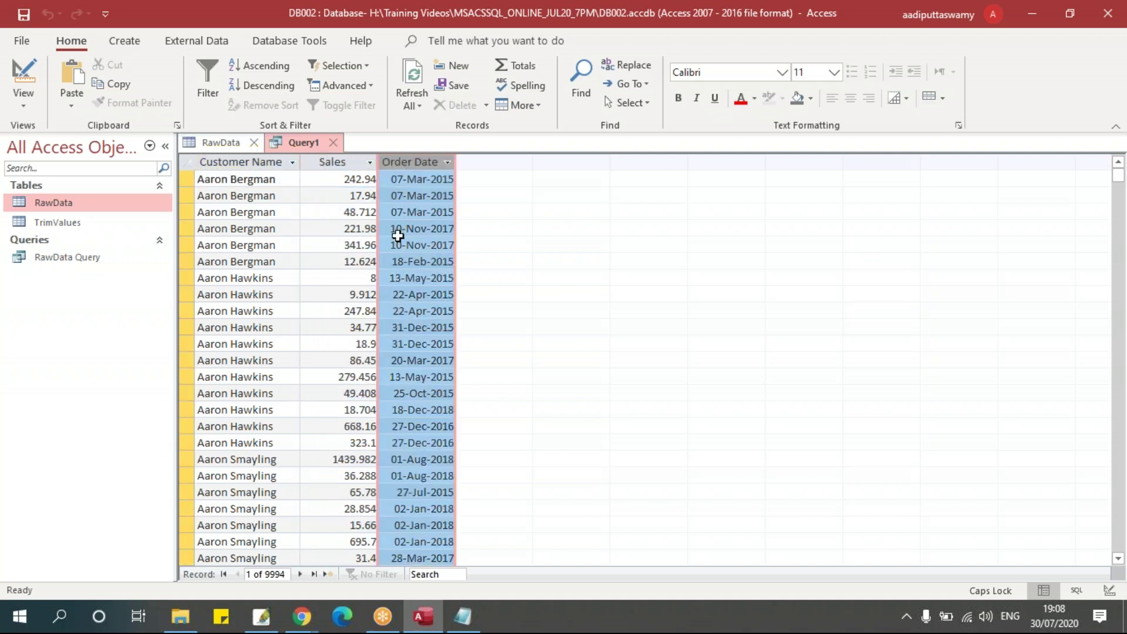
- Switch back to Notepad and duplicate the whole SELECT statement below the original, separated by a blank line
{"action": "key", "text": "alt+Tab"}
{"action": "left_click", "coordinate": [304, 331]}
{"action": "left_click", "coordinate": [124, 236]}
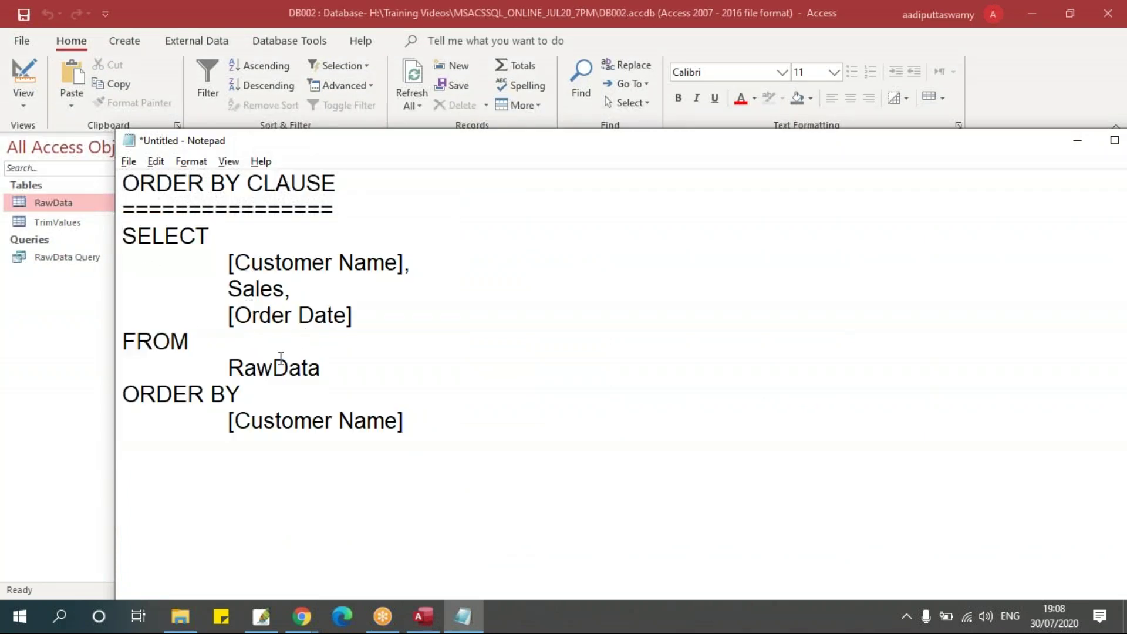
{"action": "key", "text": "shift+Down"}
{"action": "key", "text": "shift+Down"}
{"action": "key", "text": "shift+Down"}
{"action": "key", "text": "shift+Down"}
{"action": "key", "text": "shift+Down"}
{"action": "key", "text": "shift+Down"}
{"action": "key", "text": "shift+Down"}
{"action": "key", "text": "shift+Down"}
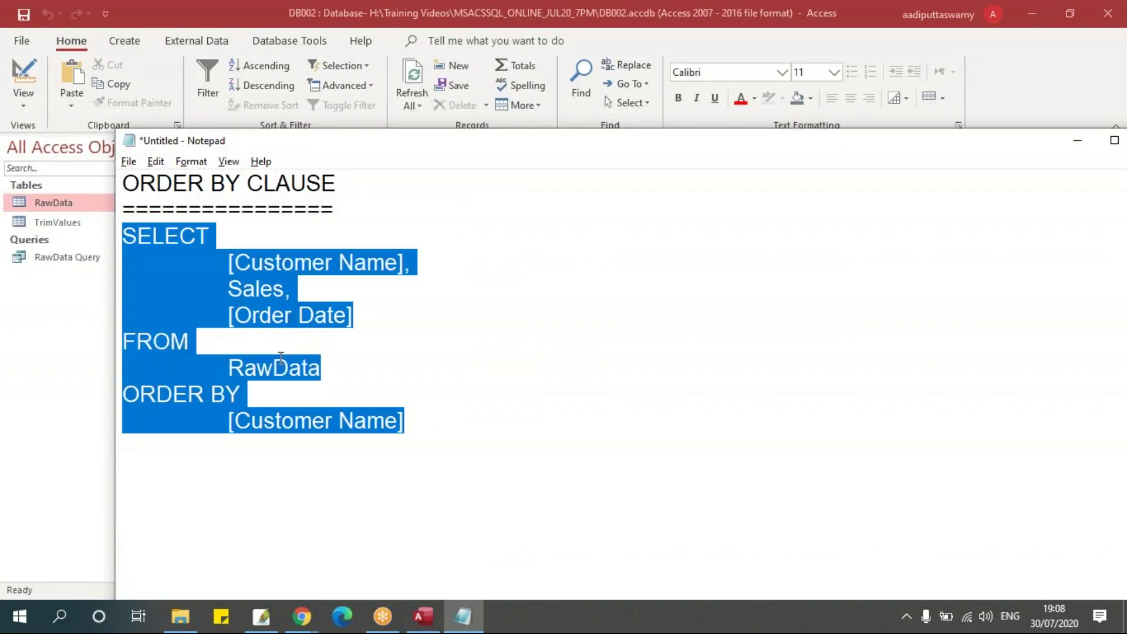
{"action": "key", "text": "Down"}
{"action": "key", "text": "ctrl+v"}
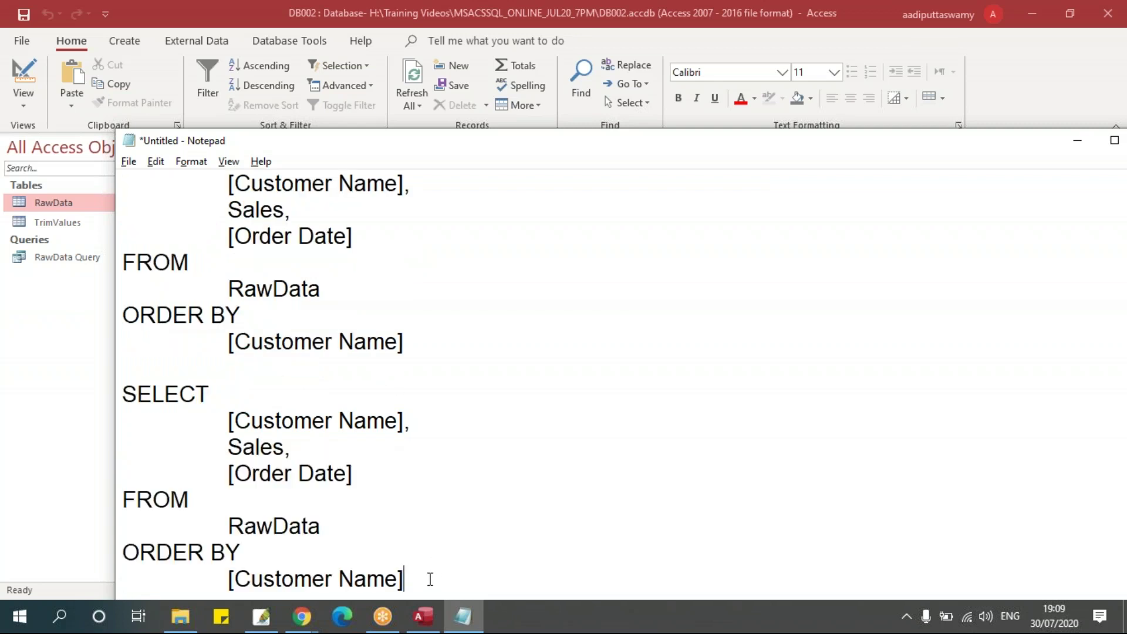
- Replace [Customer Name] with Sales under ORDER BY in the second statement, without the trailing comma
{"action": "scroll", "coordinate": [411, 352], "scroll_direction": "down", "scroll_amount": 3}
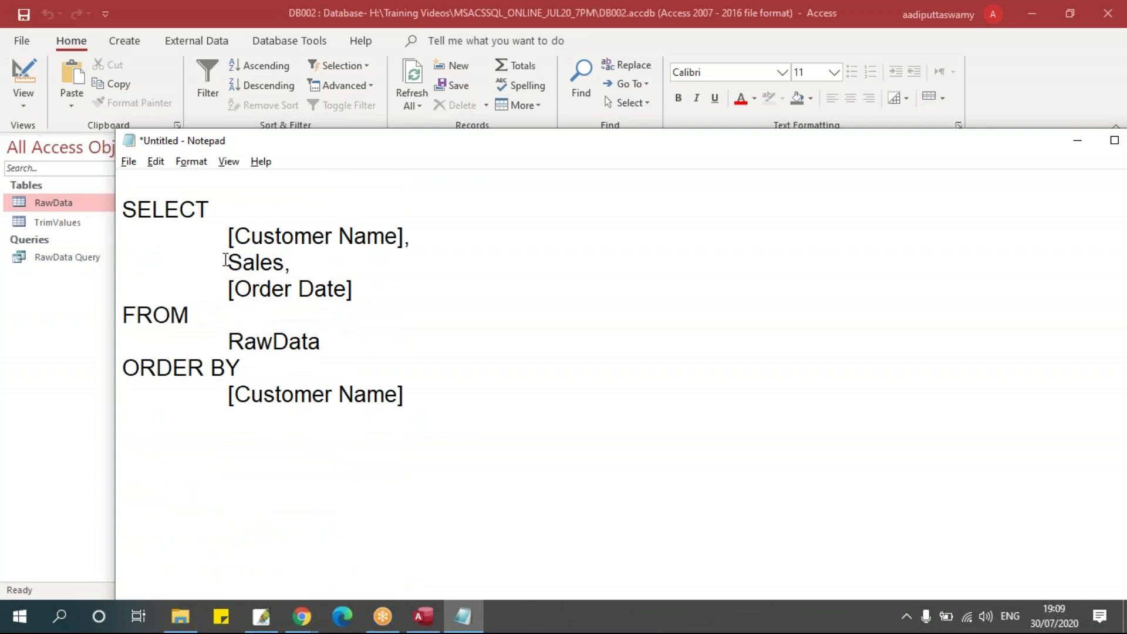
{"action": "left_click_drag", "start_coordinate": [225, 260], "coordinate": [319, 267]}
{"action": "key", "text": "ctrl+c"}
{"action": "left_click_drag", "start_coordinate": [227, 394], "coordinate": [468, 393]}
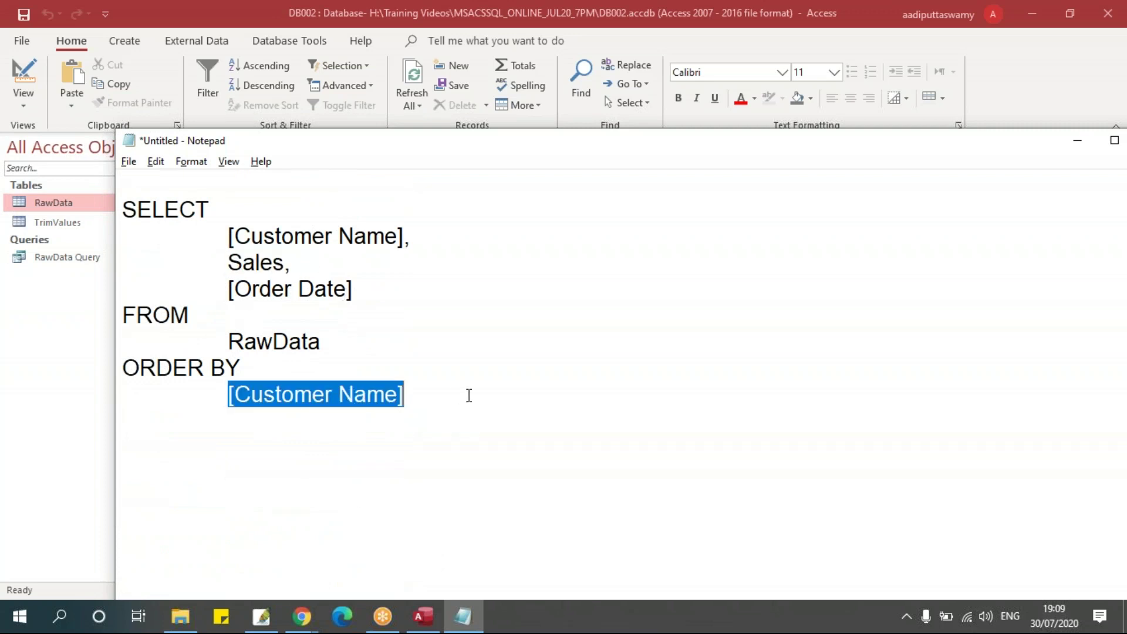
{"action": "key", "text": "ctrl+v"}
{"action": "key", "text": "BackSpace"}
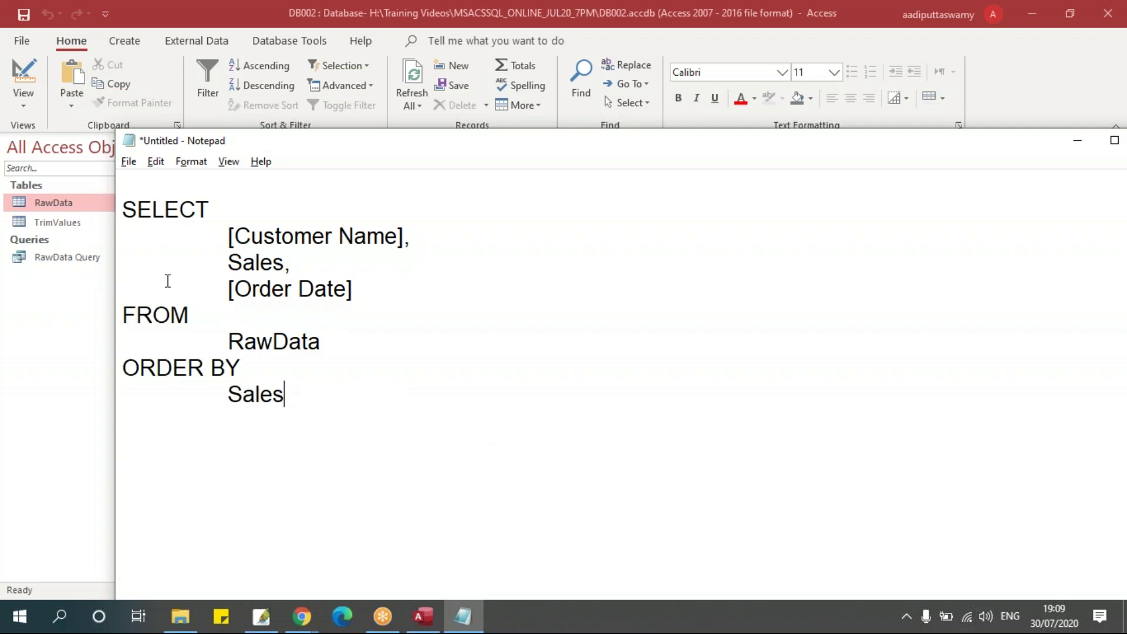
- Duplicate the statement ordered by Sales below itself as a third statement
{"action": "left_click_drag", "start_coordinate": [124, 209], "coordinate": [312, 389]}
{"action": "key", "text": "ctrl+c"}
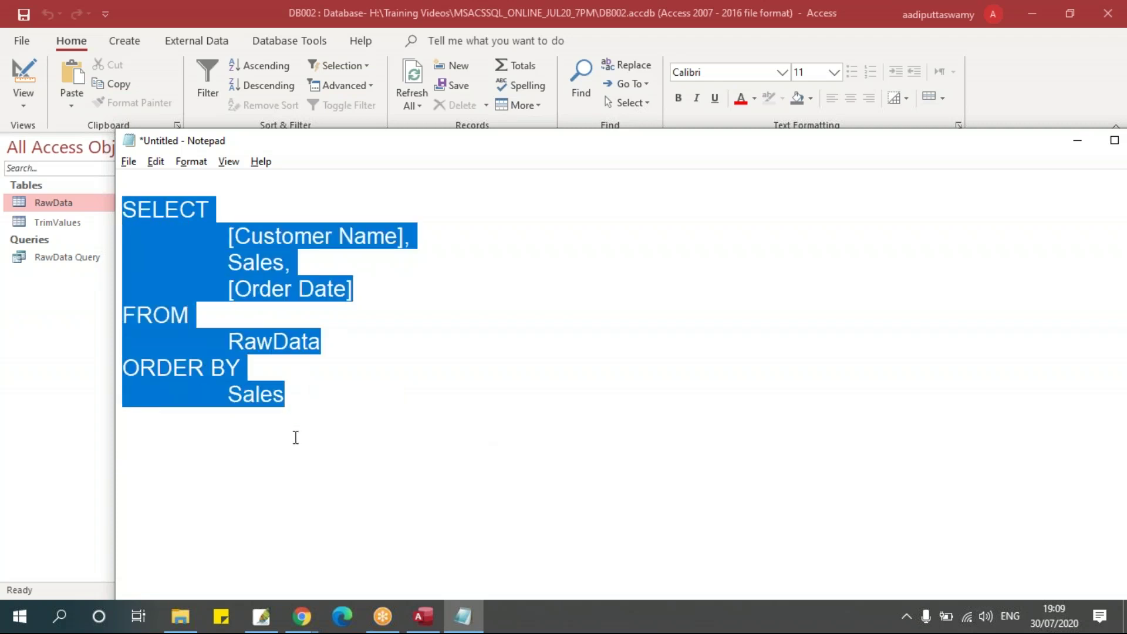
{"action": "left_click", "coordinate": [294, 438]}
{"action": "key", "text": "Return"}
{"action": "key", "text": "ctrl+v"}
{"action": "scroll", "coordinate": [342, 420], "scroll_direction": "down", "scroll_amount": 3}
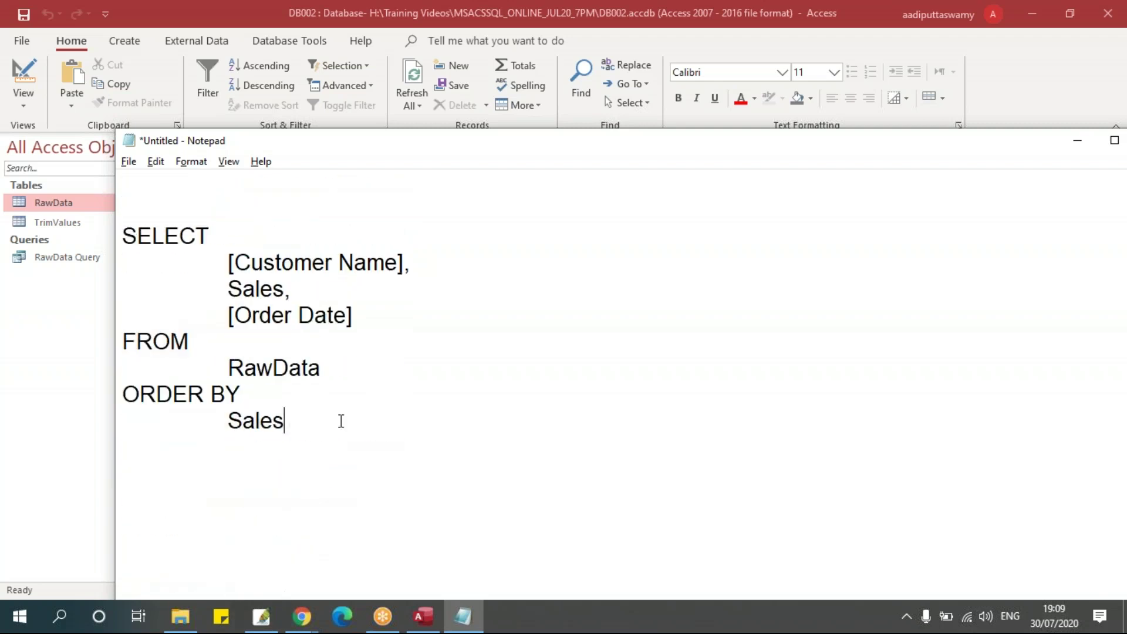
- Replace Sales with [Order Date] under ORDER BY in the third statement and review the statements above it
{"action": "left_click_drag", "start_coordinate": [229, 316], "coordinate": [347, 316]}
{"action": "key", "text": "shift+Right"}
{"action": "key", "text": "ctrl+c"}
{"action": "left_click_drag", "start_coordinate": [229, 421], "coordinate": [370, 422]}
{"action": "key", "text": "ctrl+v"}
{"action": "scroll", "coordinate": [380, 451], "scroll_direction": "up", "scroll_amount": 7}
{"action": "left_click", "coordinate": [317, 344]}
{"action": "scroll", "coordinate": [387, 390], "scroll_direction": "down", "scroll_amount": 6}
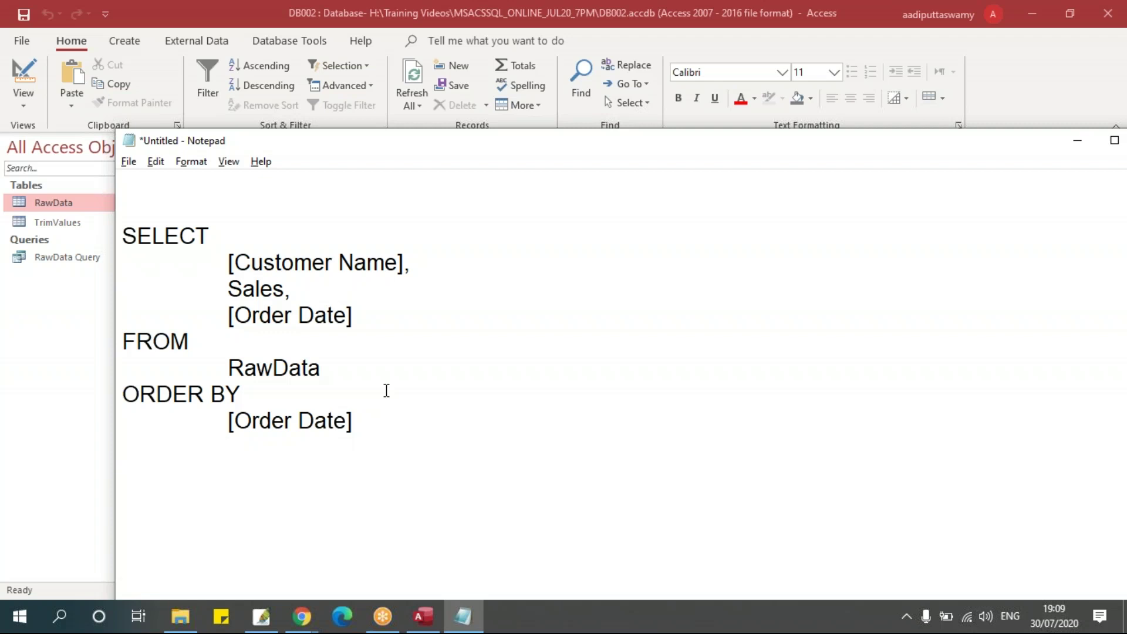
- Copy the first statement, ordered by [Customer Name], below the [Order Date] statement and add blank lines after it
{"action": "scroll", "coordinate": [387, 390], "scroll_direction": "up", "scroll_amount": 7}
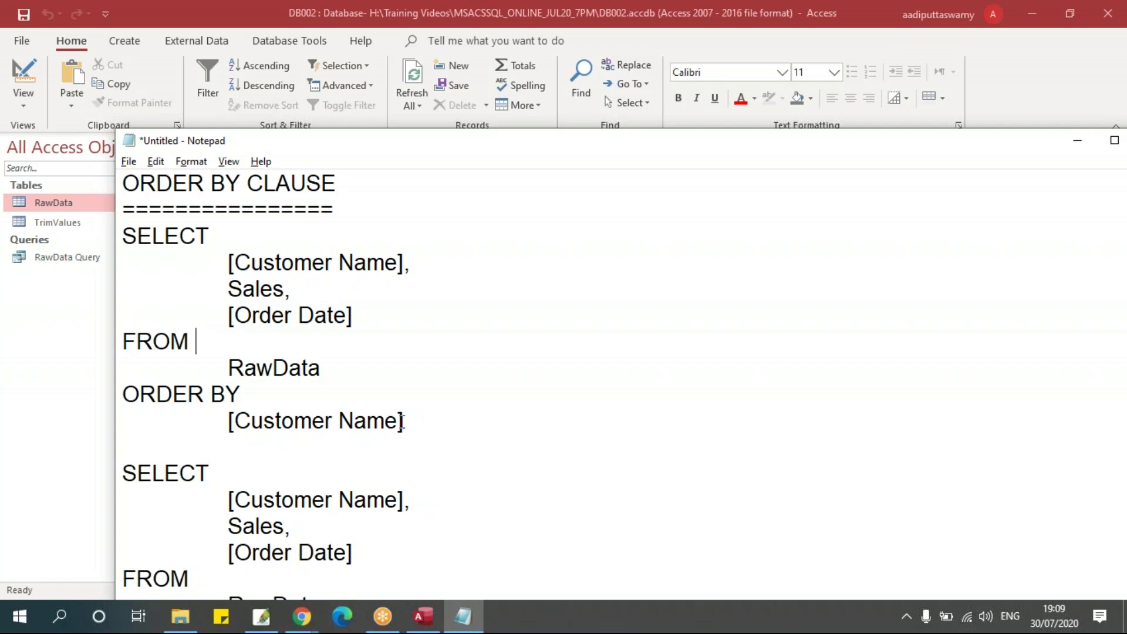
{"action": "left_click", "coordinate": [427, 425]}
{"action": "left_click_drag", "start_coordinate": [123, 236], "coordinate": [432, 414]}
{"action": "key", "text": "Delete"}
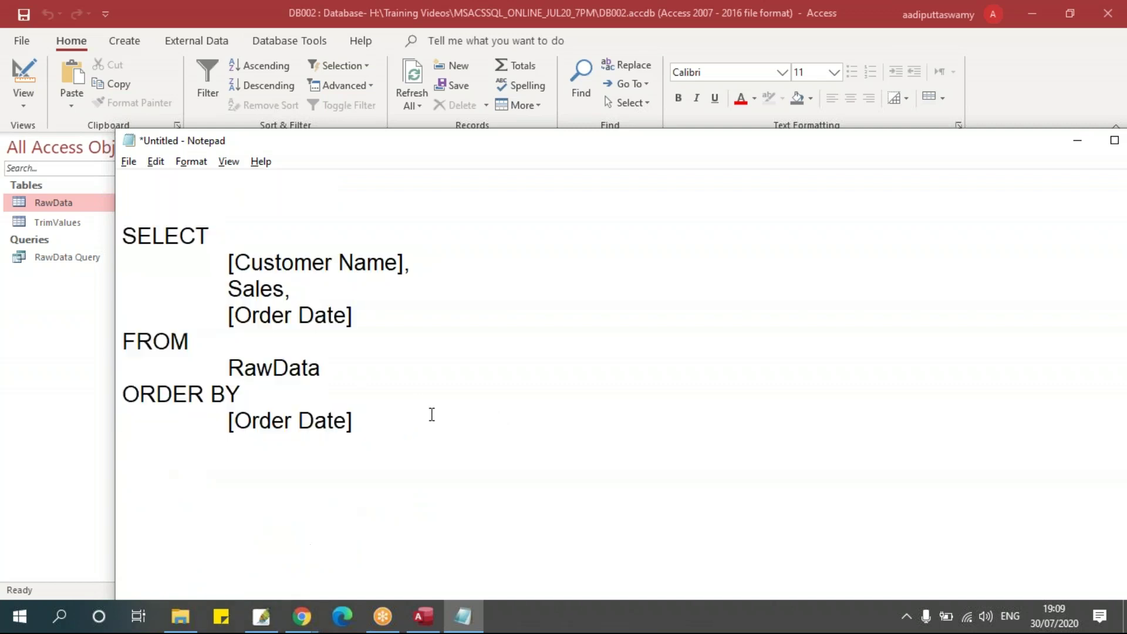
{"action": "key", "text": "ctrl+v"}
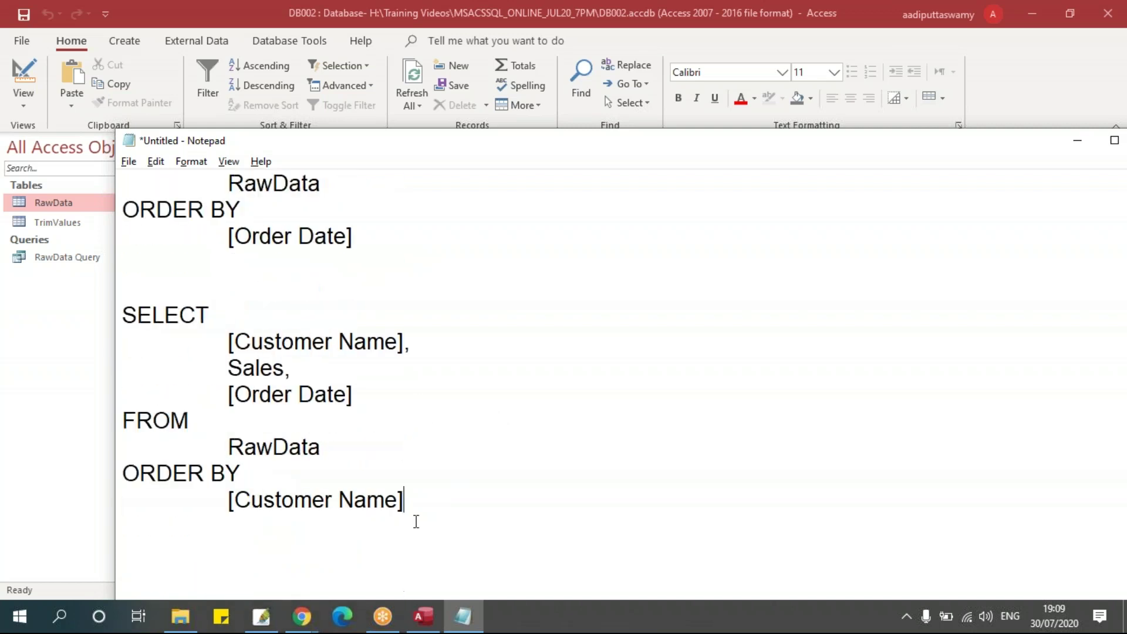
{"action": "key", "text": "Return"}
{"action": "key", "text": "Return"}
{"action": "key", "text": "Return"}
{"action": "key", "text": "Return"}
{"action": "key", "text": "Return"}
{"action": "key", "text": "Return"}
{"action": "key", "text": "Return"}
{"action": "key", "text": "Return"}
{"action": "key", "text": "Return"}
{"action": "key", "text": "Return"}
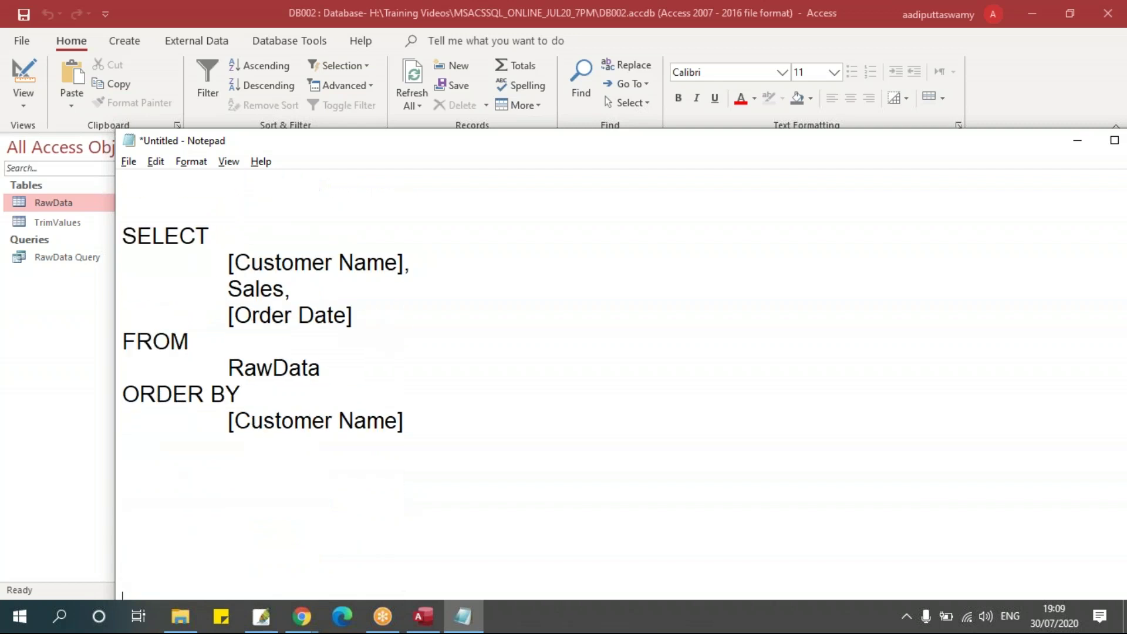
- Append DESC after [Customer Name] under ORDER BY in the fourth statement
{"action": "scroll", "coordinate": [554, 425], "scroll_direction": "up", "scroll_amount": 1}
{"action": "left_click", "coordinate": [460, 418]}
{"action": "type", "text": "DESC"}
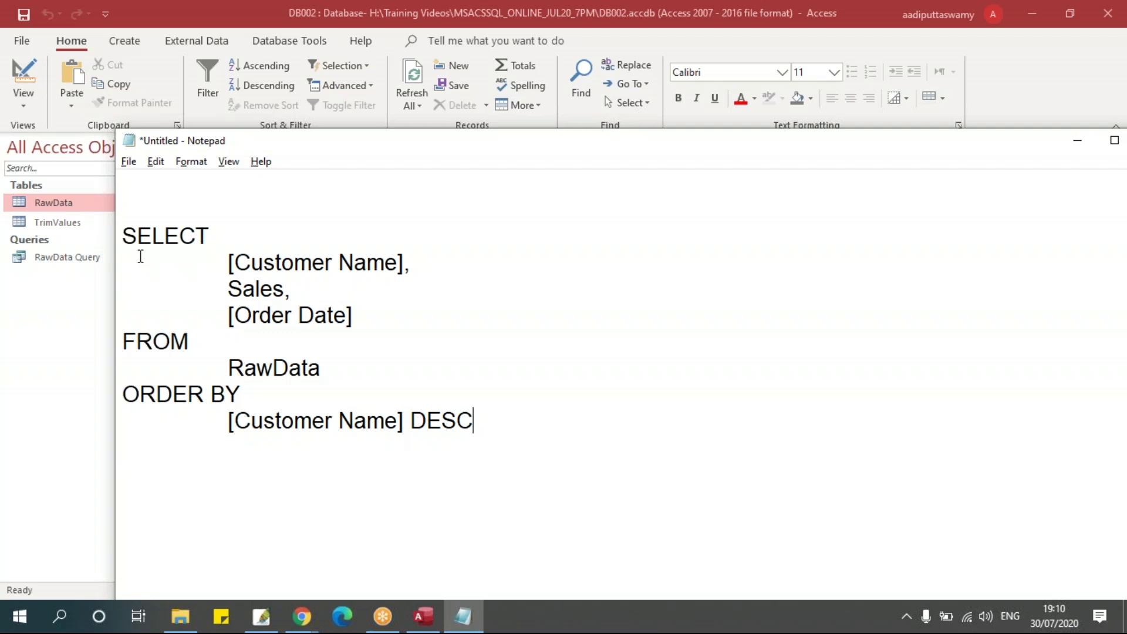
- Copy the [Customer Name] DESC statement and paste it over the SQL of Query1 in Access
{"action": "left_click_drag", "start_coordinate": [123, 232], "coordinate": [473, 421]}
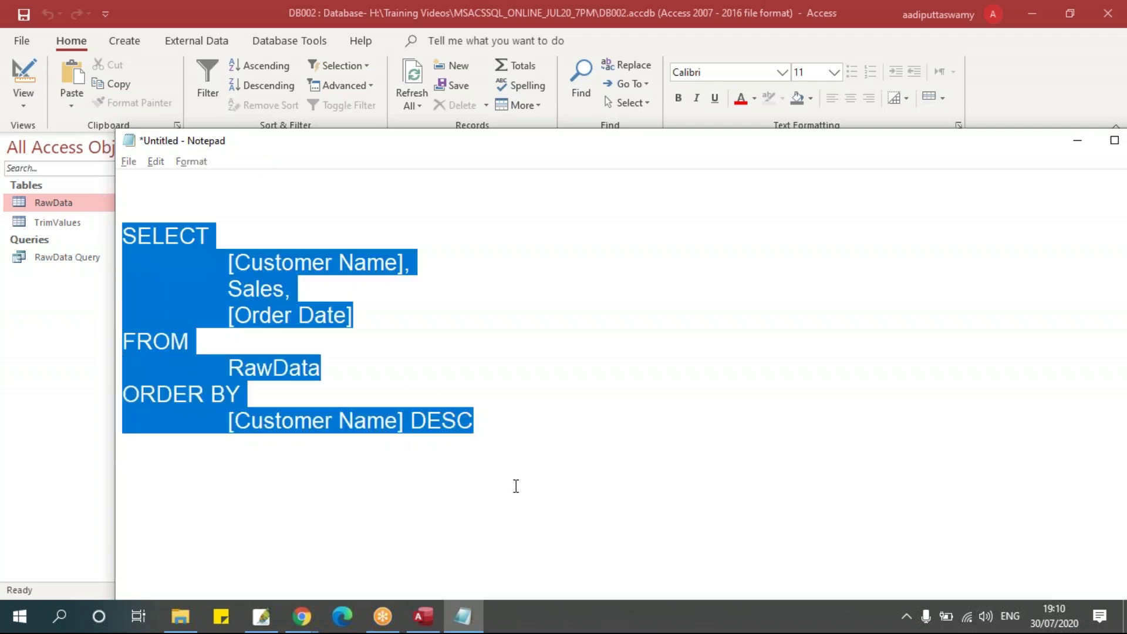
{"action": "key", "text": "alt+Tab"}
{"action": "right_click", "coordinate": [308, 147]}
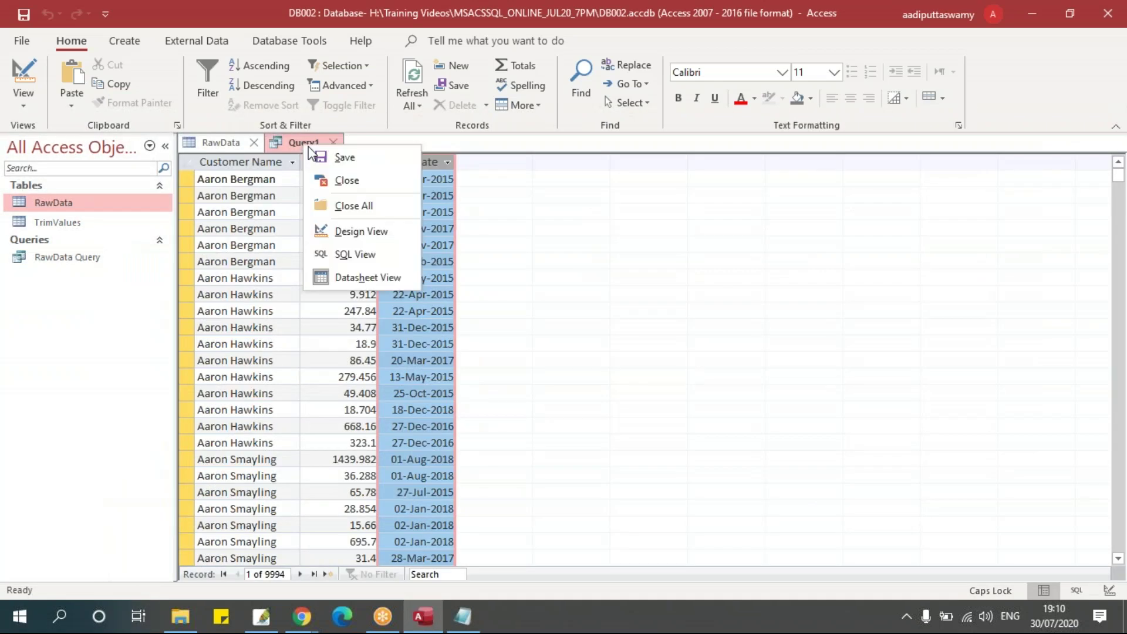
{"action": "left_click", "coordinate": [374, 253]}
{"action": "key", "text": "ctrl+v"}
{"action": "left_click", "coordinate": [293, 207]}
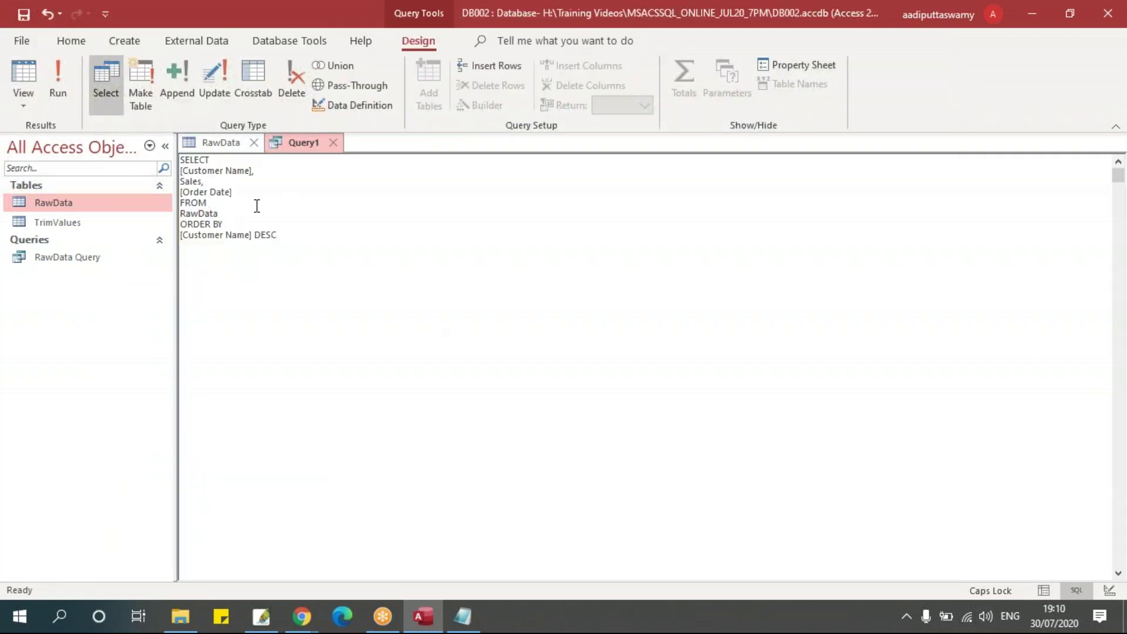
- Run Query1 with the descending sort and show the query in Design View
{"action": "left_click", "coordinate": [58, 88]}
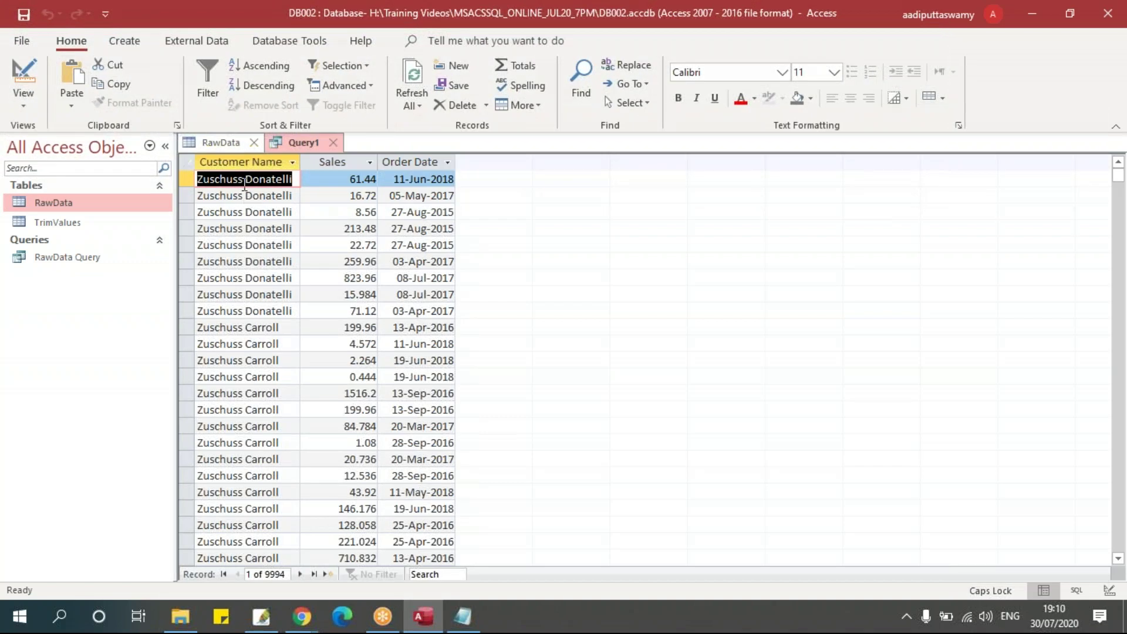
{"action": "right_click", "coordinate": [299, 149]}
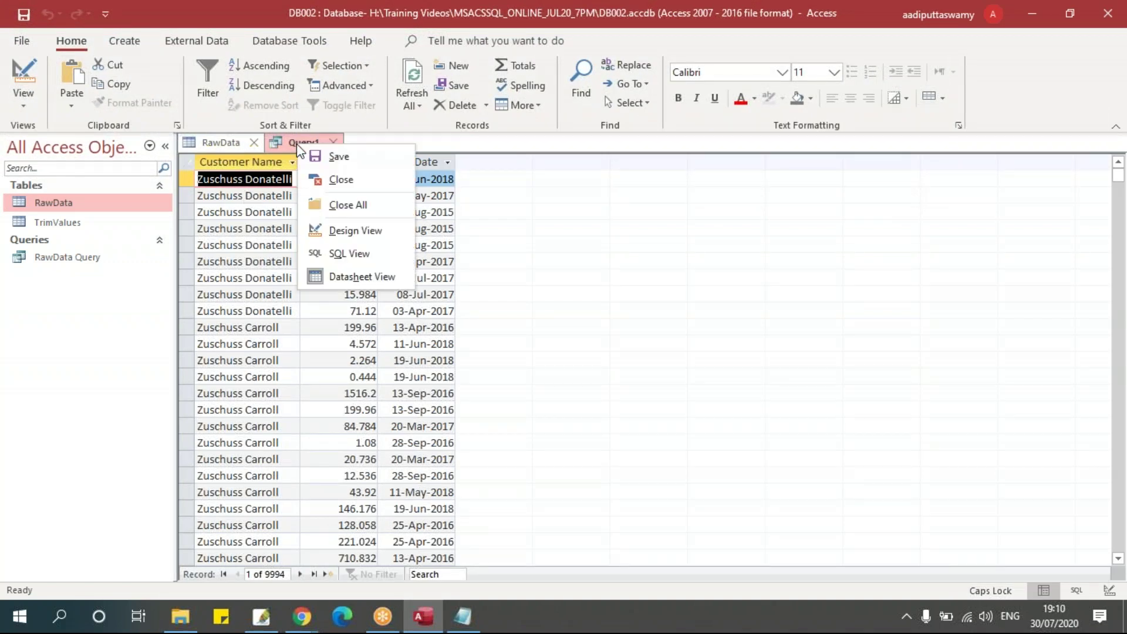
{"action": "left_click", "coordinate": [329, 230]}
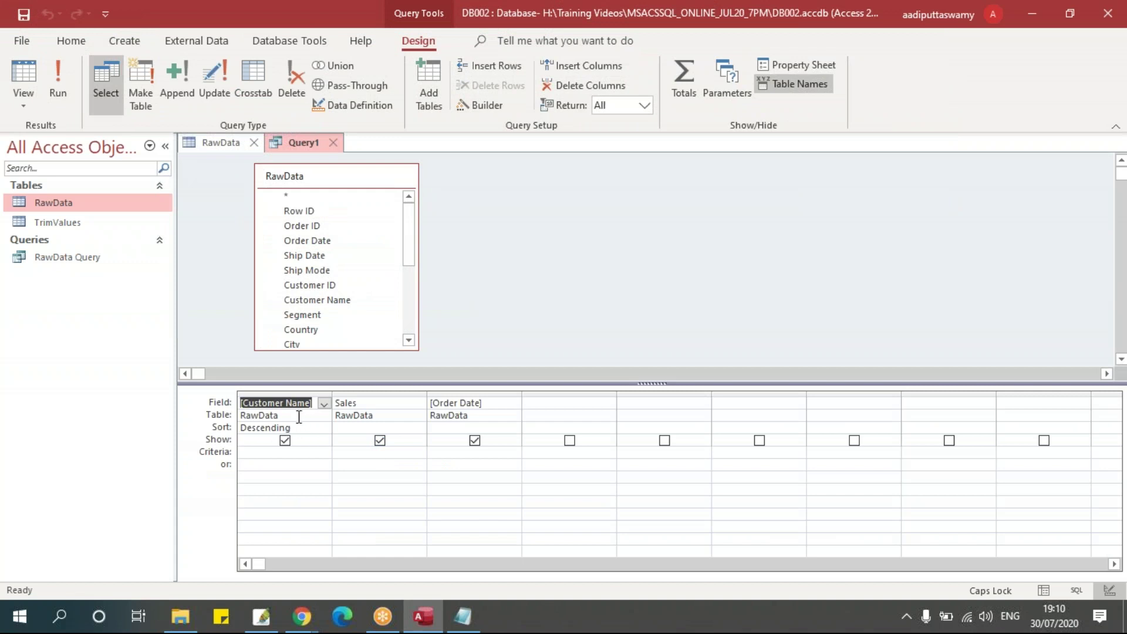
- Switch back to Notepad and duplicate the [Customer Name] DESC statement below itself
{"action": "key", "text": "alt+Tab"}
{"action": "left_click", "coordinate": [373, 297]}
{"action": "scroll", "coordinate": [245, 288], "scroll_direction": "down", "scroll_amount": 1}
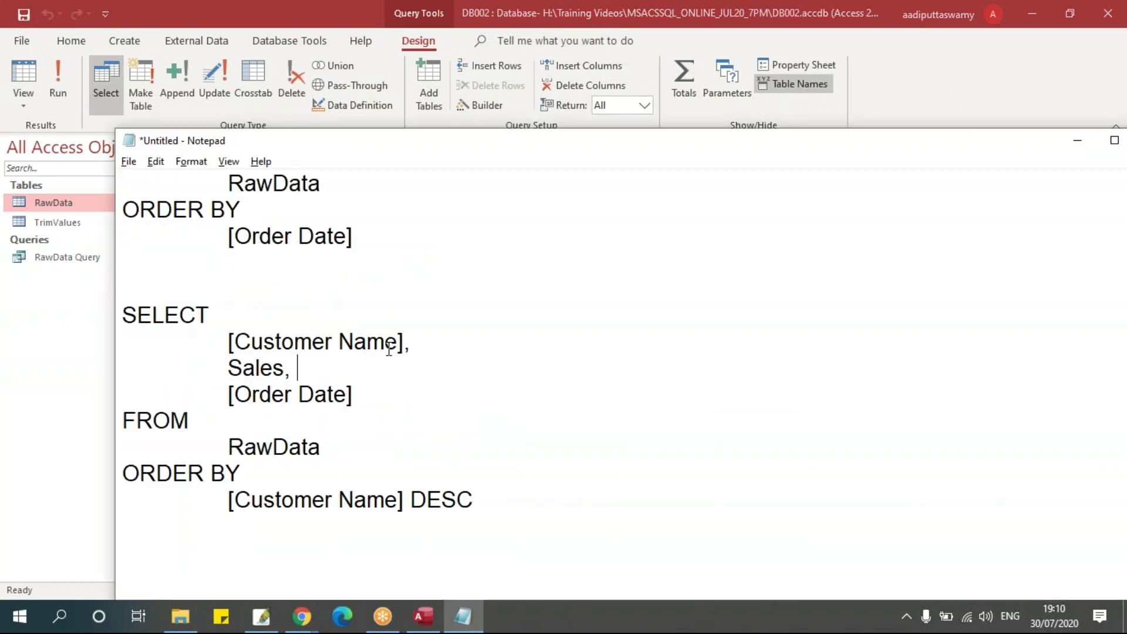
{"action": "scroll", "coordinate": [246, 289], "scroll_direction": "up", "scroll_amount": 1}
{"action": "left_click_drag", "start_coordinate": [123, 235], "coordinate": [500, 420]}
{"action": "left_click", "coordinate": [504, 417]}
{"action": "key", "text": "Return"}
{"action": "key", "text": "Return"}
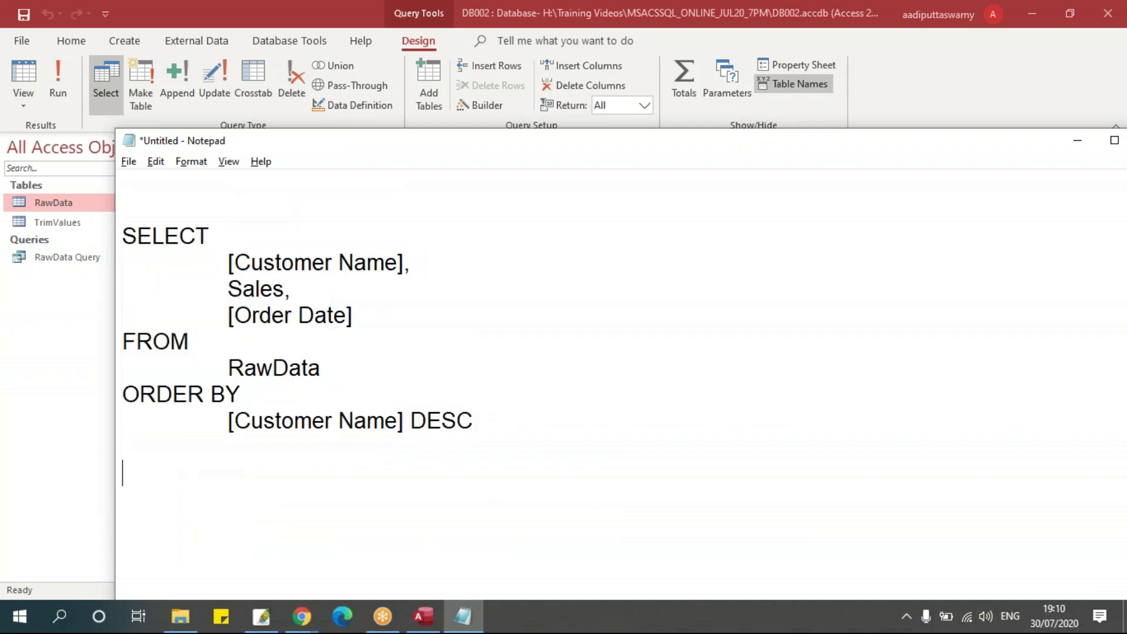
{"action": "key", "text": "ctrl+v"}
{"action": "key", "text": "ctrl+z"}
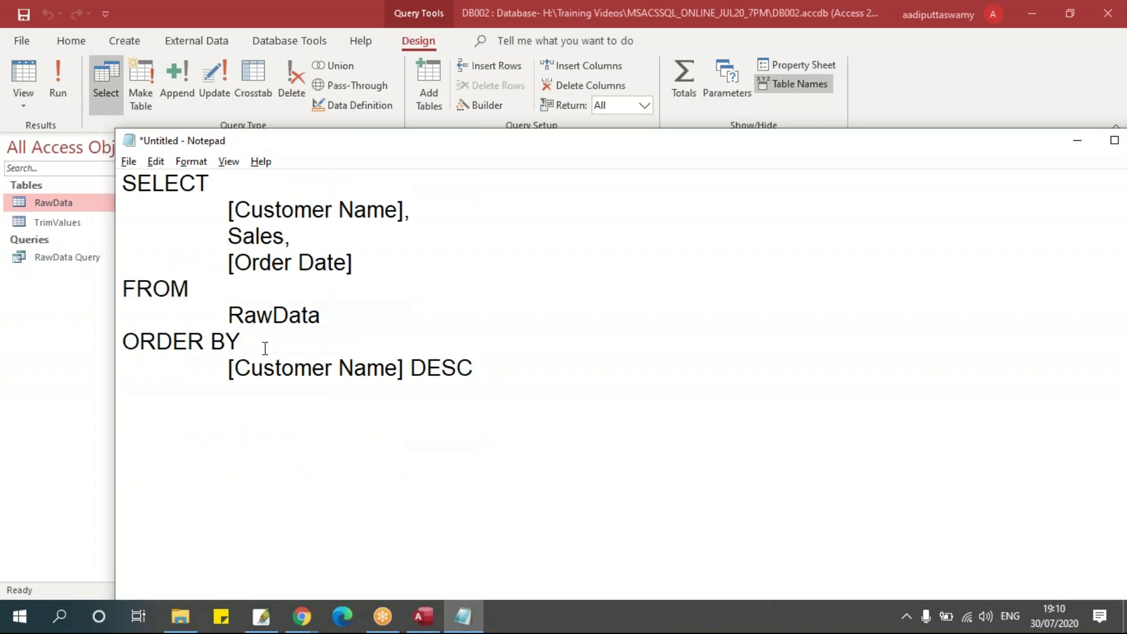
- Replace [Customer Name] with Sales before DESC under ORDER BY in the new copy
{"action": "left_click_drag", "start_coordinate": [227, 237], "coordinate": [284, 238]}
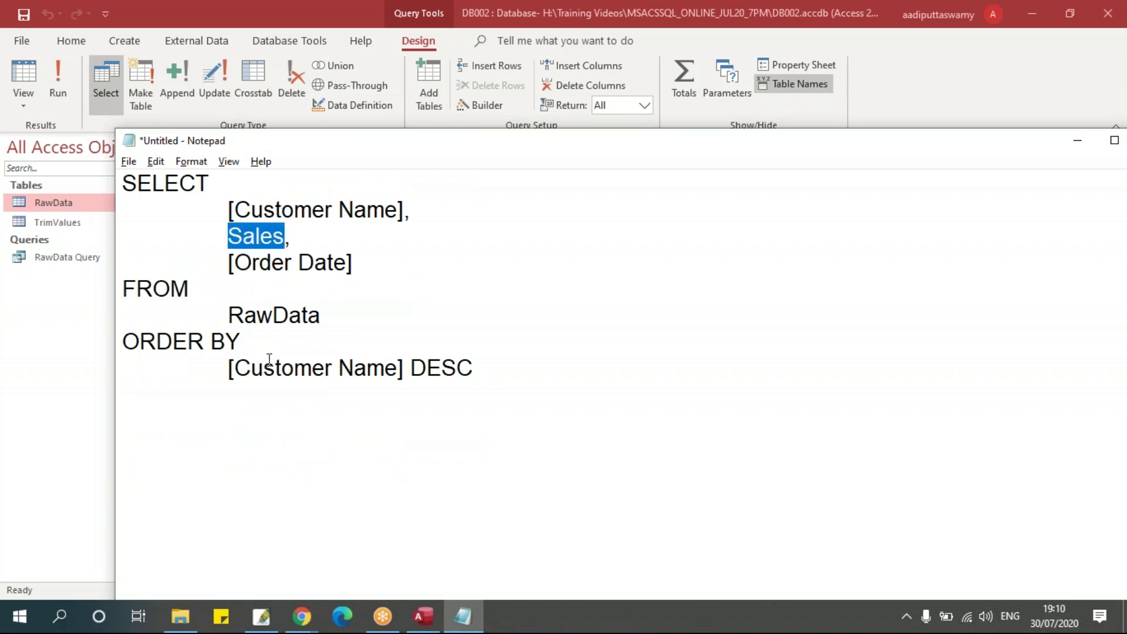
{"action": "left_click_drag", "start_coordinate": [230, 369], "coordinate": [407, 369]}
{"action": "key", "text": "ctrl+v"}
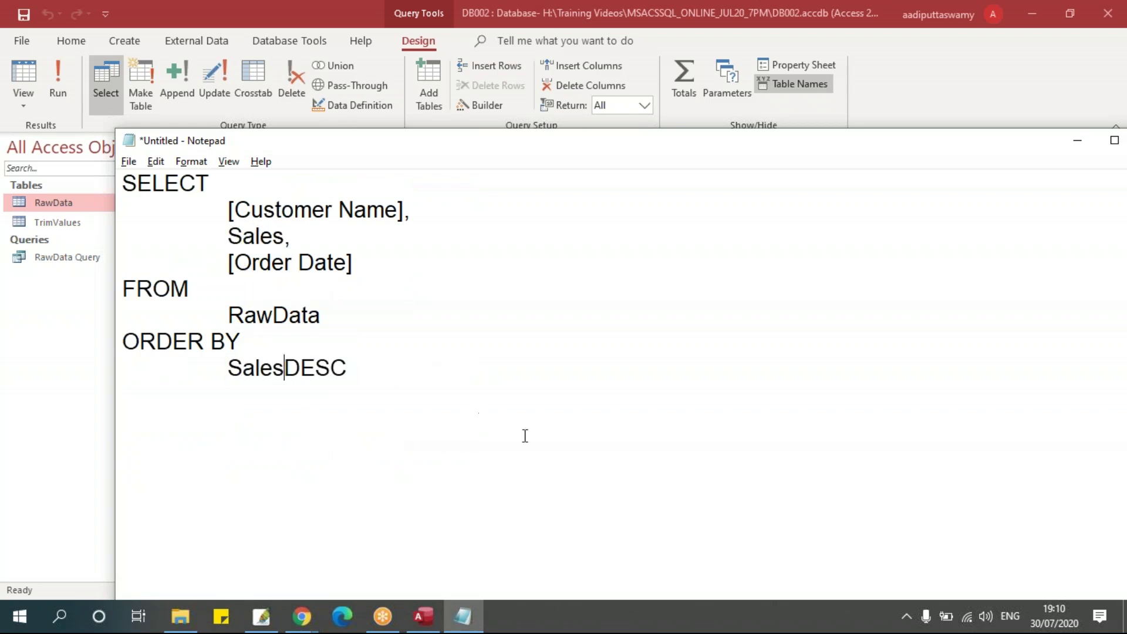
- Duplicate the statement ordered by Sales DESC below itself, separated by blank lines
{"action": "left_click_drag", "start_coordinate": [124, 185], "coordinate": [395, 378]}
{"action": "left_click", "coordinate": [408, 374]}
{"action": "key", "text": "Return"}
{"action": "key", "text": "Return"}
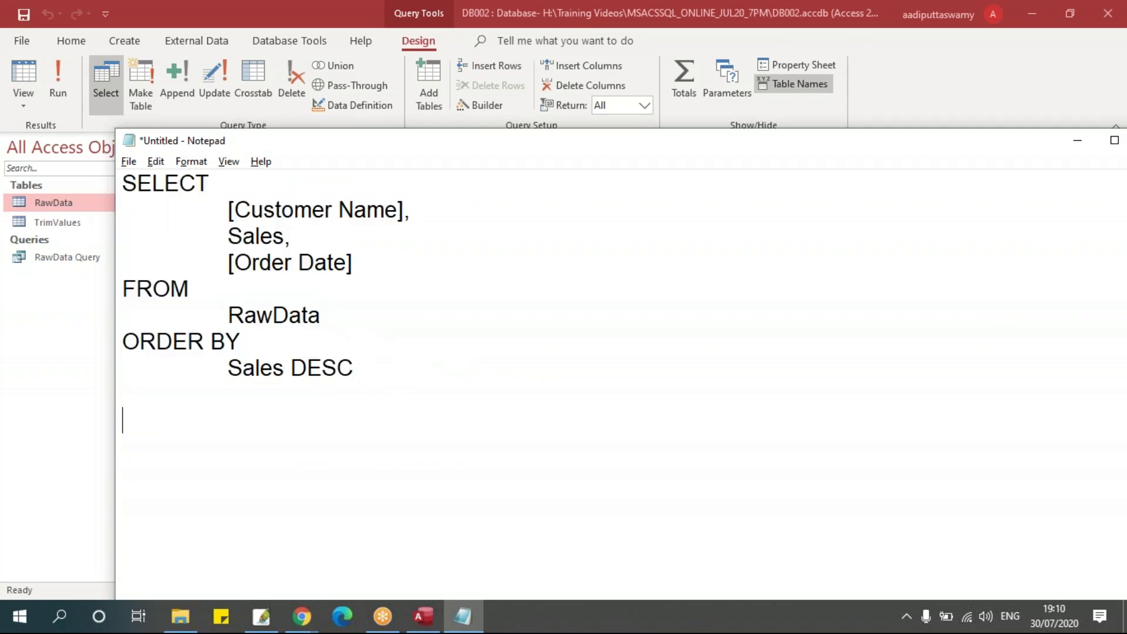
{"action": "key", "text": "ctrl+v"}
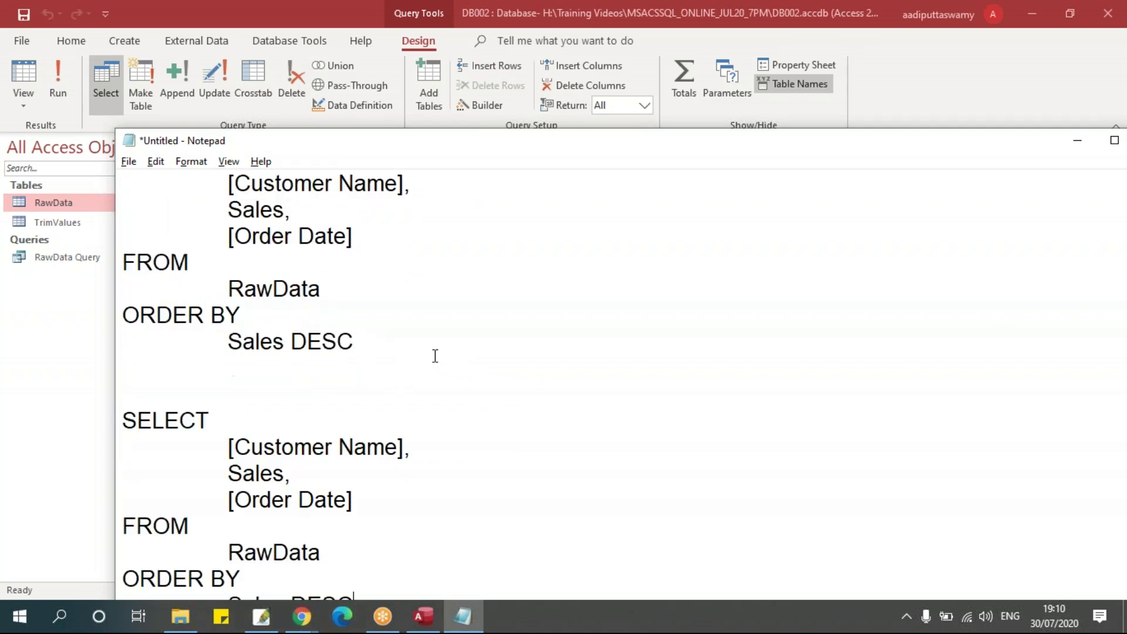
- Replace Sales with [Order Date] before DESC under ORDER BY in the last statement
{"action": "scroll", "coordinate": [435, 355], "scroll_direction": "down", "scroll_amount": 2}
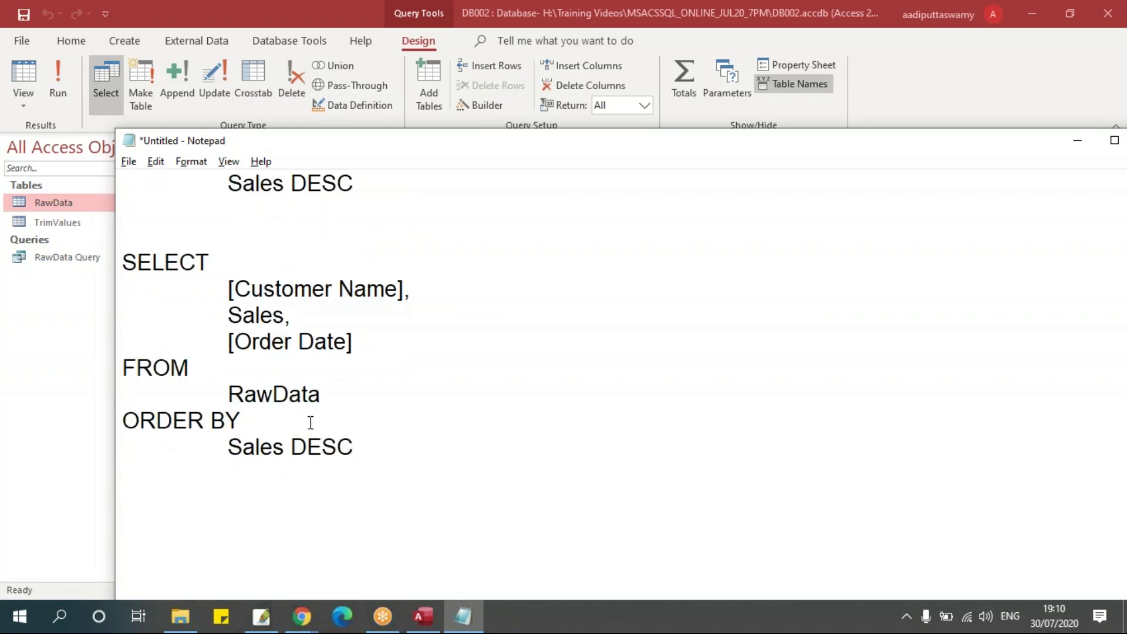
{"action": "left_click_drag", "start_coordinate": [229, 342], "coordinate": [386, 342]}
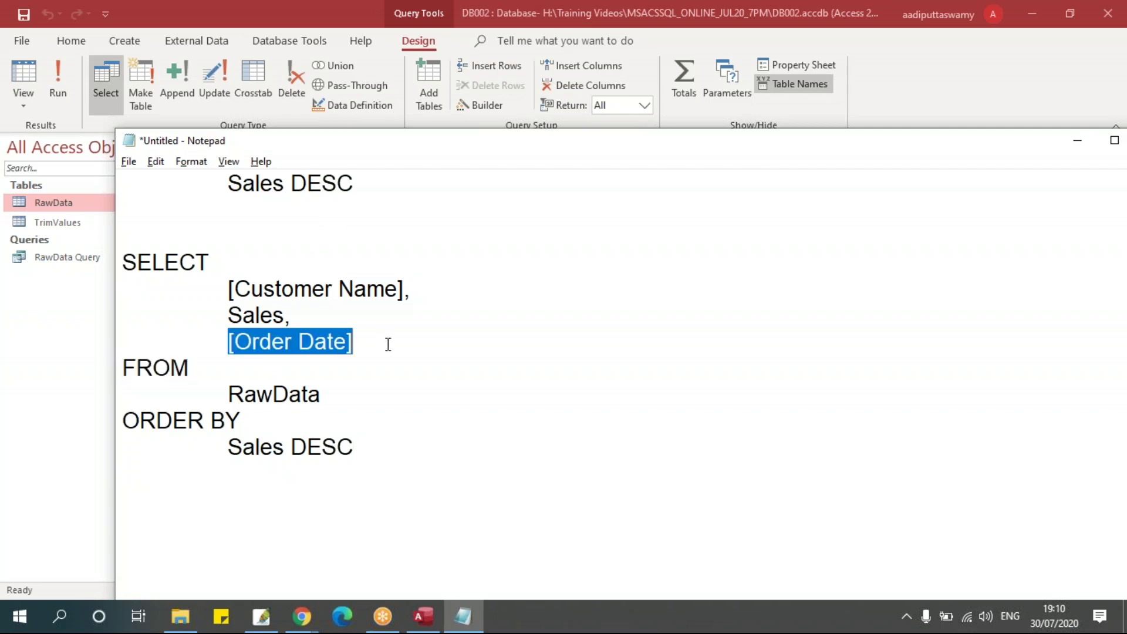
{"action": "double_click", "coordinate": [278, 461]}
{"action": "key", "text": "ctrl+v"}
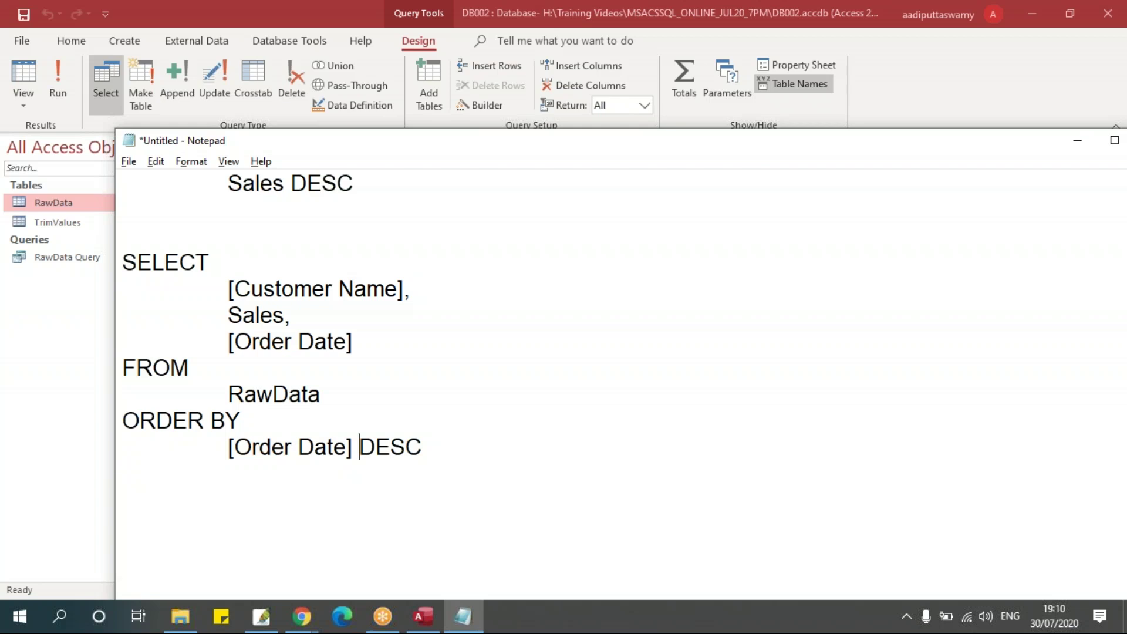
- Switch to Access and add the RawData Region field before [Customer Name] in the query design grid
{"action": "key", "text": "alt+Tab"}
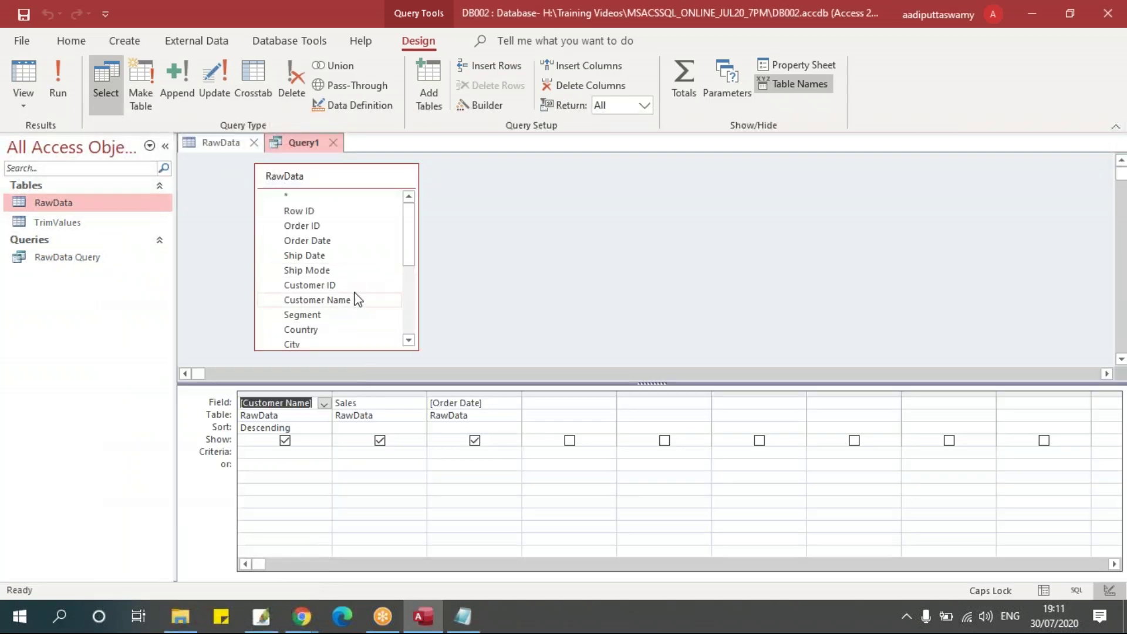
{"action": "left_click_drag", "start_coordinate": [409, 249], "coordinate": [410, 281]}
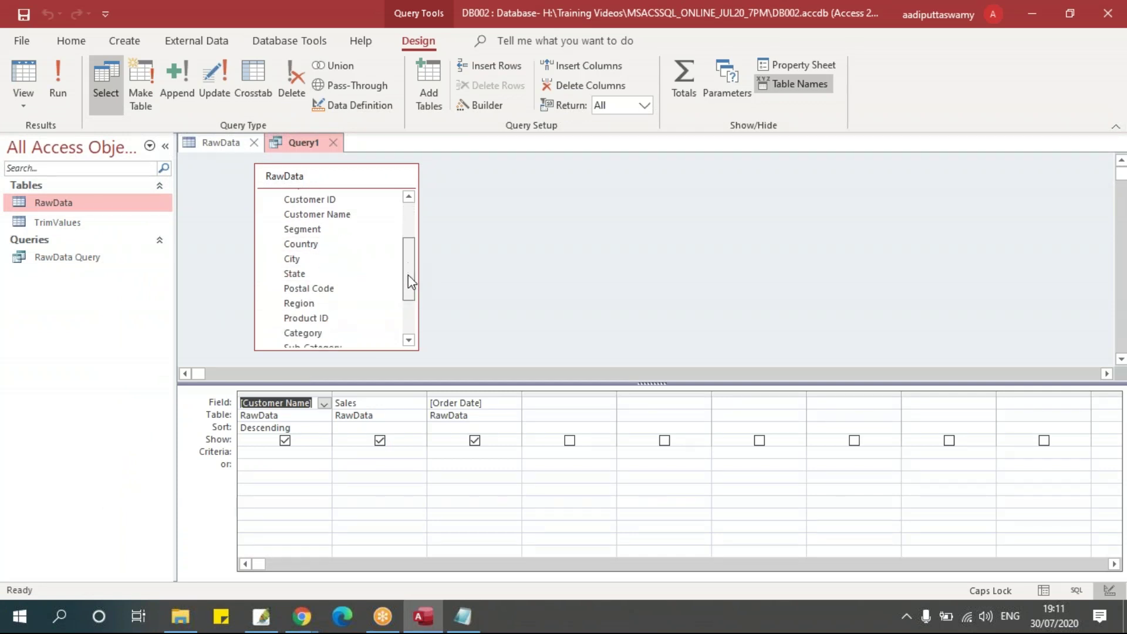
{"action": "left_click", "coordinate": [341, 299]}
{"action": "left_click_drag", "start_coordinate": [336, 297], "coordinate": [287, 403]}
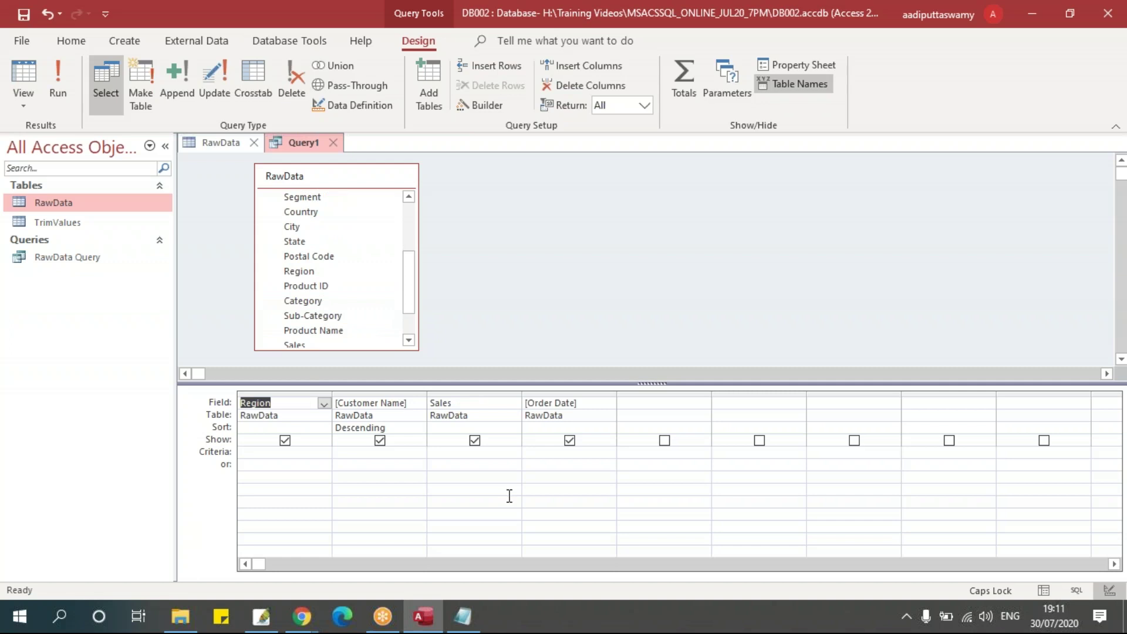
- Set the sort of the [Customer Name] column to (not sorted)
{"action": "left_click", "coordinate": [411, 428]}
{"action": "left_click", "coordinate": [418, 428]}
{"action": "left_click", "coordinate": [403, 463]}
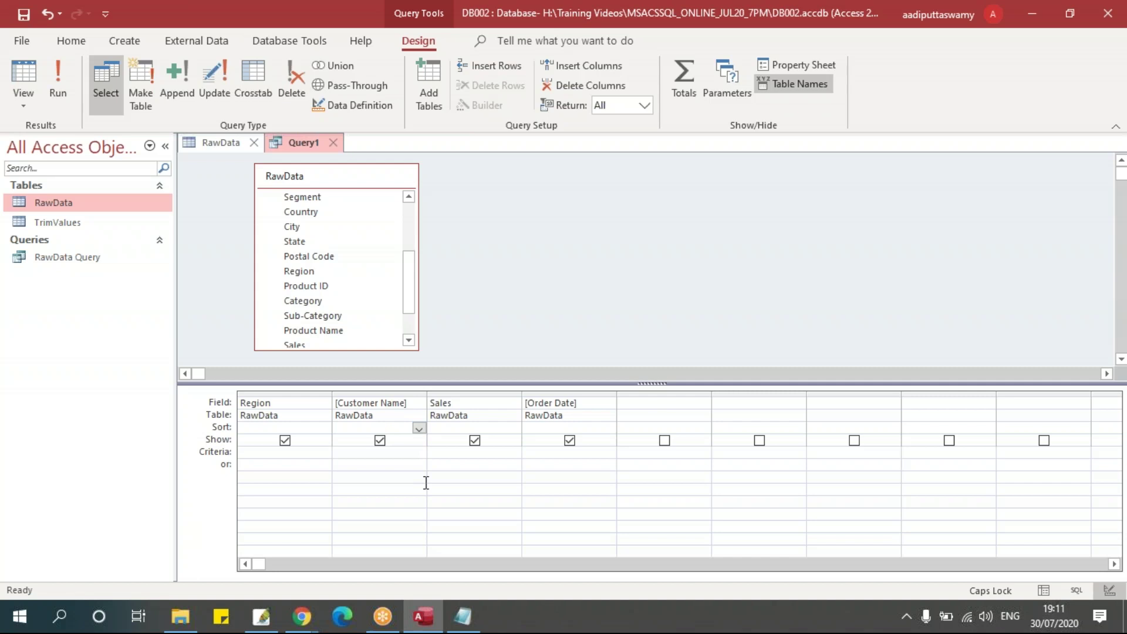
- Set the sort of both the Region and [Customer Name] columns to Ascending
{"action": "left_click", "coordinate": [324, 428]}
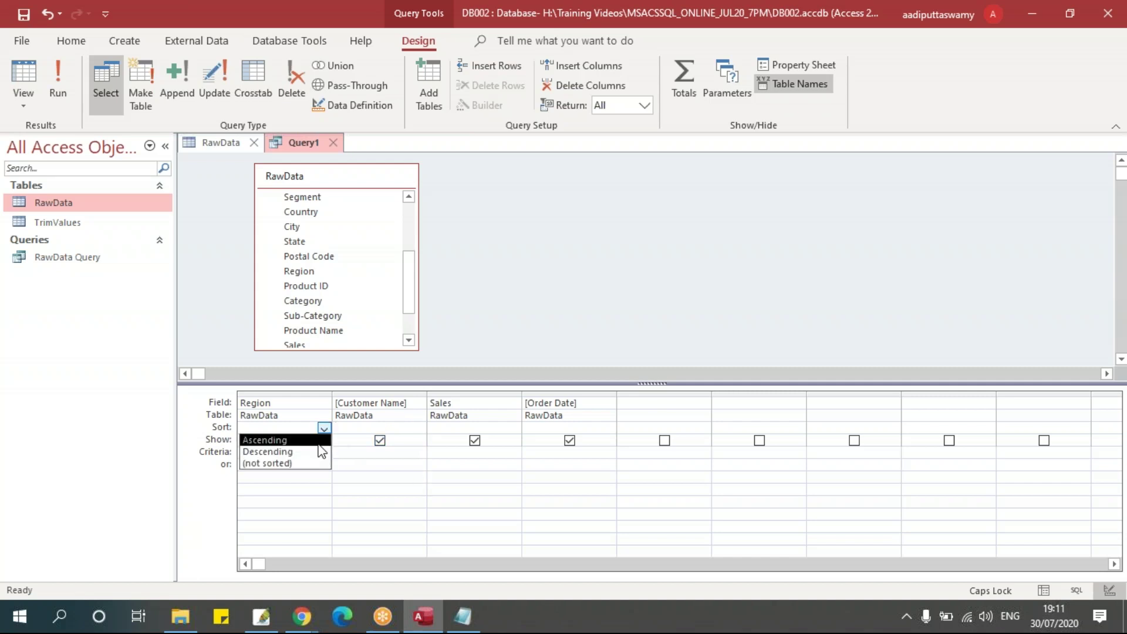
{"action": "left_click", "coordinate": [322, 441]}
{"action": "left_click", "coordinate": [359, 425]}
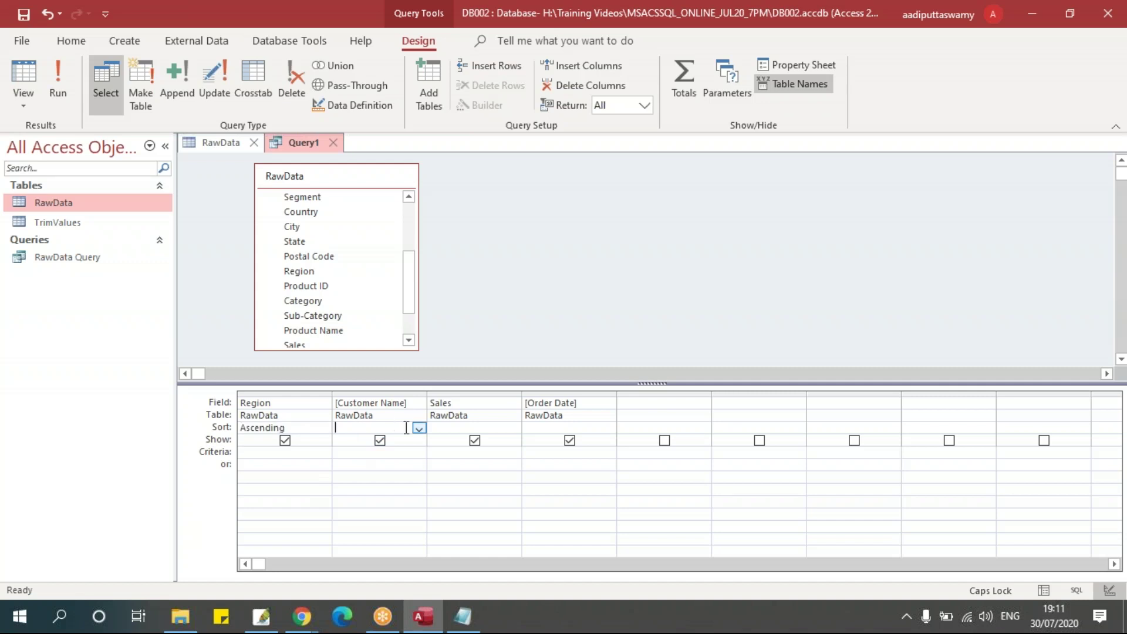
{"action": "left_click", "coordinate": [418, 428]}
{"action": "left_click", "coordinate": [359, 440]}
- Set Region to (not sorted) and run the query to examine the order by customer name alone
{"action": "left_click", "coordinate": [317, 428]}
{"action": "left_click", "coordinate": [324, 428]}
{"action": "left_click", "coordinate": [309, 465]}
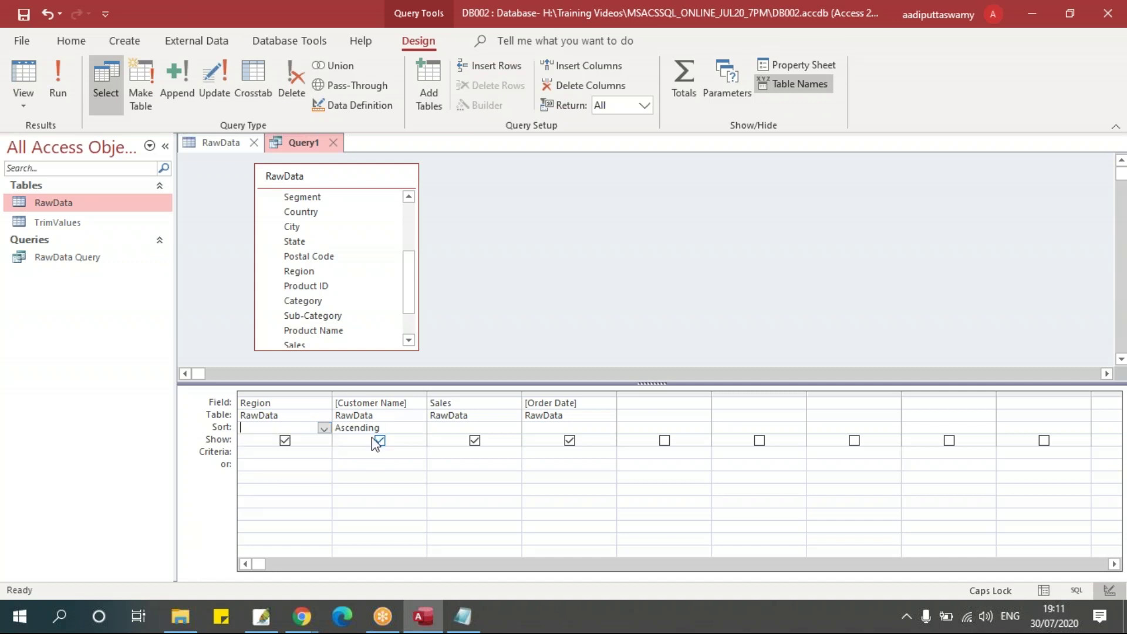
{"action": "left_click", "coordinate": [58, 79]}
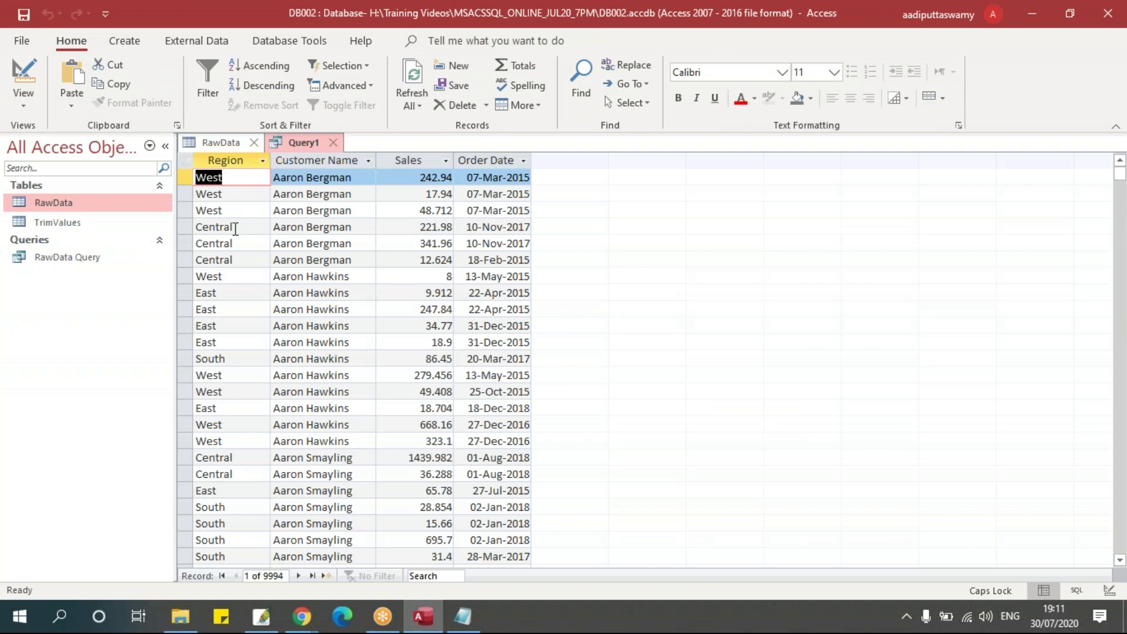
{"action": "scroll", "coordinate": [267, 458], "scroll_direction": "down", "scroll_amount": 6}
{"action": "scroll", "coordinate": [282, 458], "scroll_direction": "up", "scroll_amount": 6}
- Return to Design View, set Region's sort to Ascending, and run the query to examine customer order within each region
{"action": "right_click", "coordinate": [295, 147]}
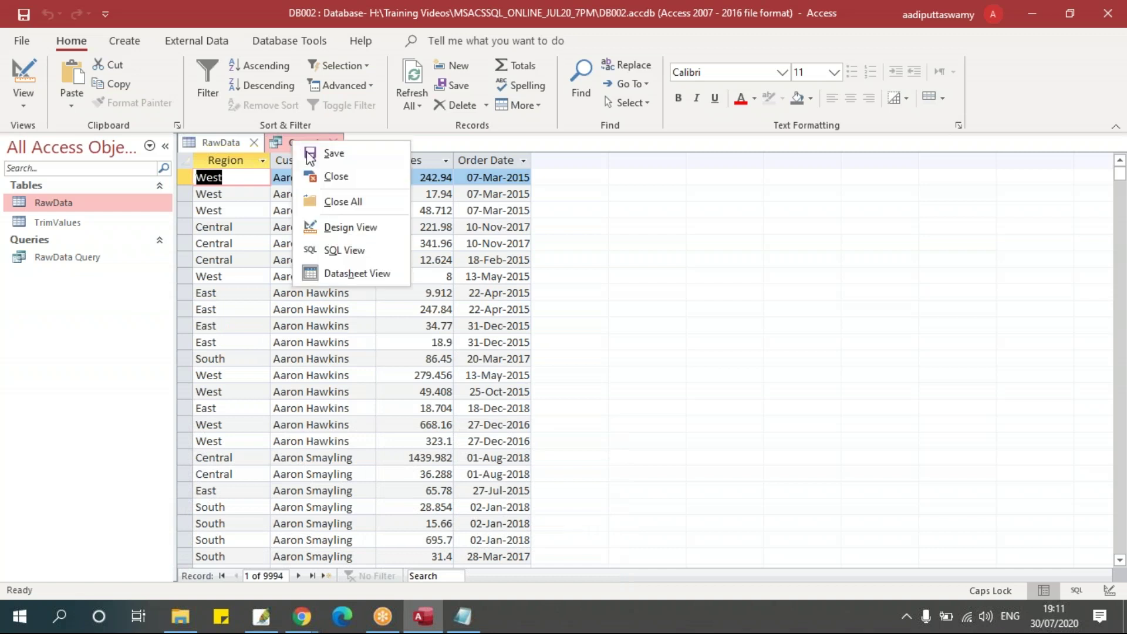
{"action": "left_click", "coordinate": [365, 226]}
{"action": "left_click", "coordinate": [323, 428]}
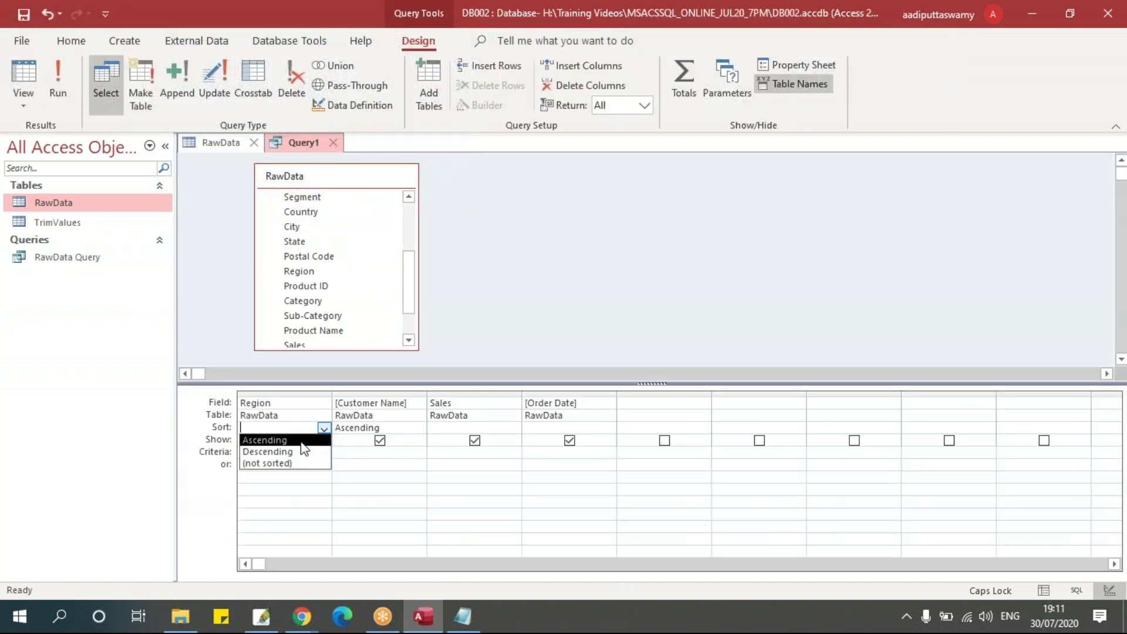
{"action": "left_click", "coordinate": [297, 442]}
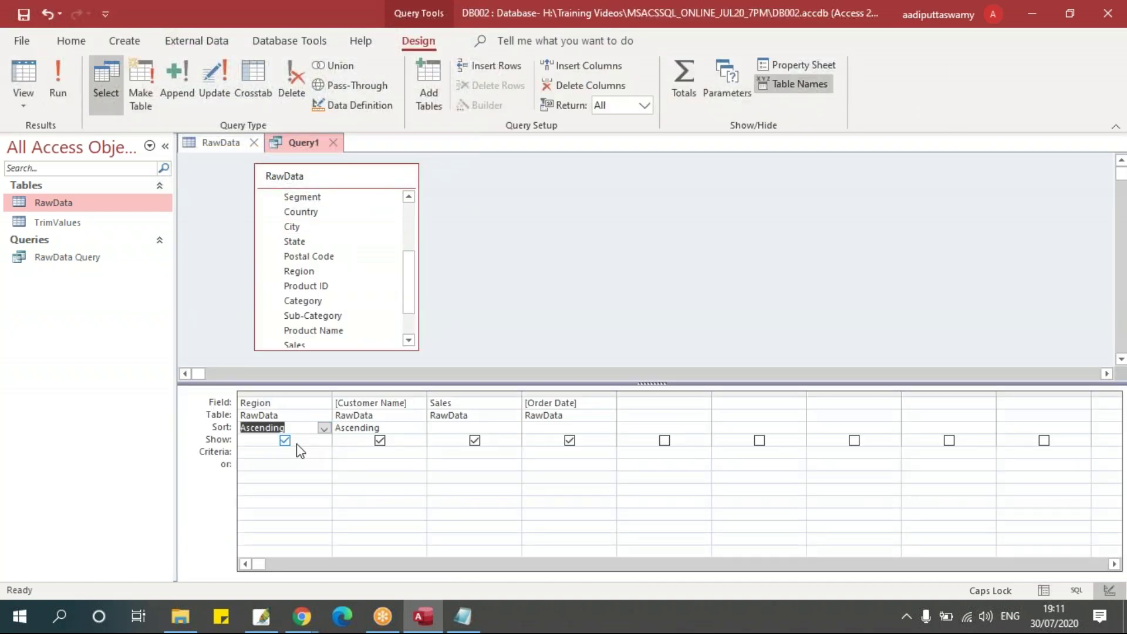
{"action": "left_click", "coordinate": [62, 86]}
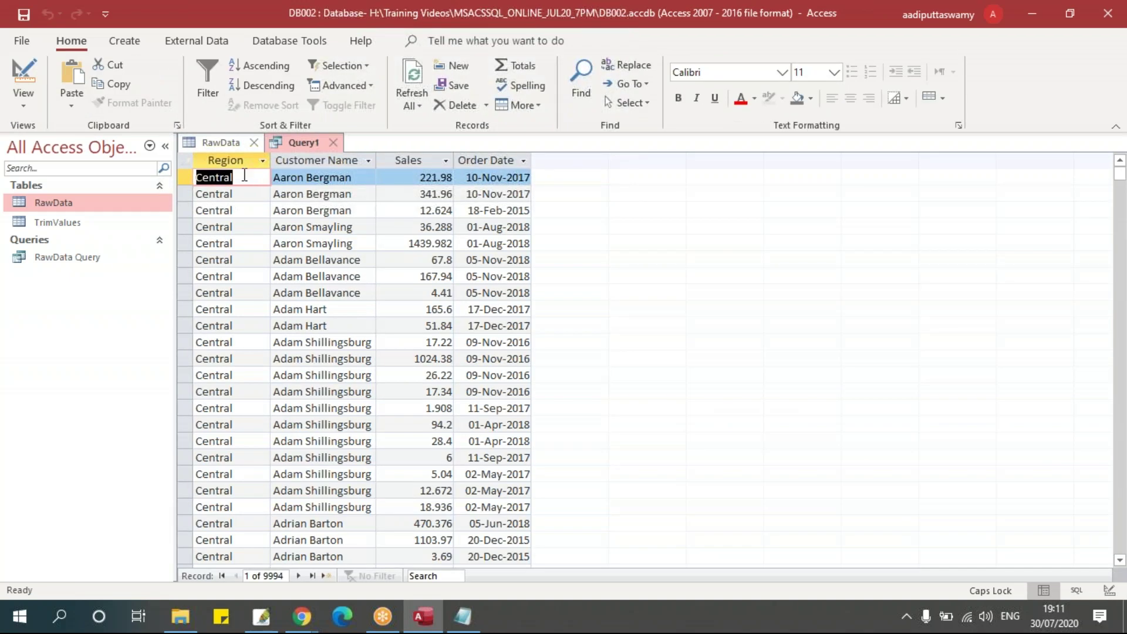
{"action": "scroll", "coordinate": [284, 350], "scroll_direction": "down", "scroll_amount": 20}
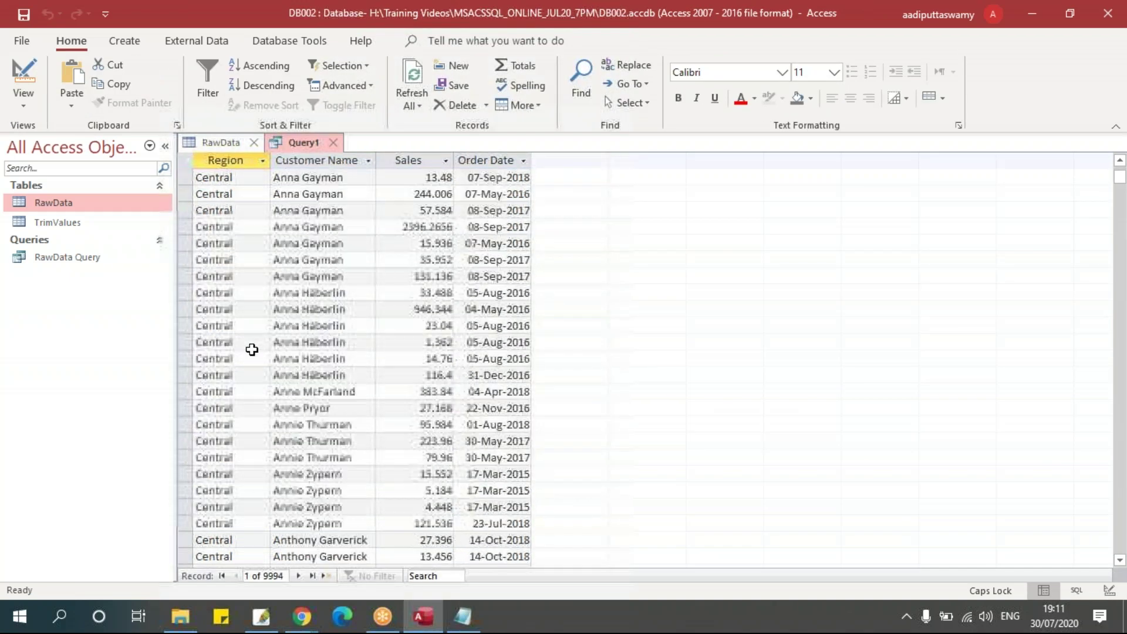
{"action": "left_click_drag", "start_coordinate": [1120, 176], "coordinate": [1120, 255]}
{"action": "scroll", "coordinate": [619, 377], "scroll_direction": "down", "scroll_amount": 18}
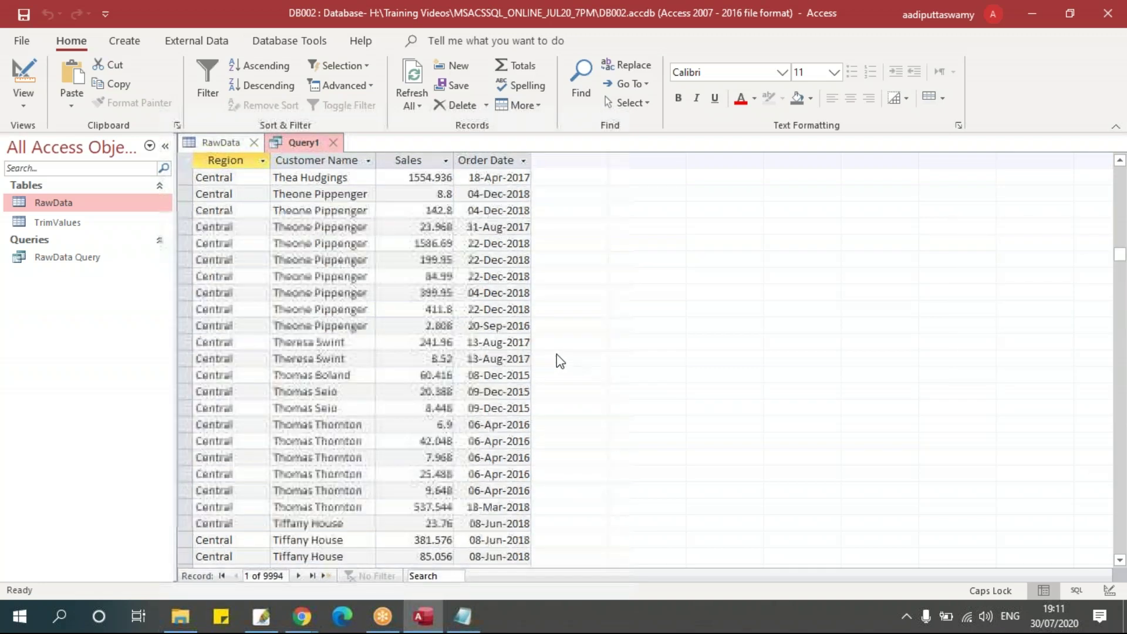
{"action": "scroll", "coordinate": [556, 354], "scroll_direction": "down", "scroll_amount": 20}
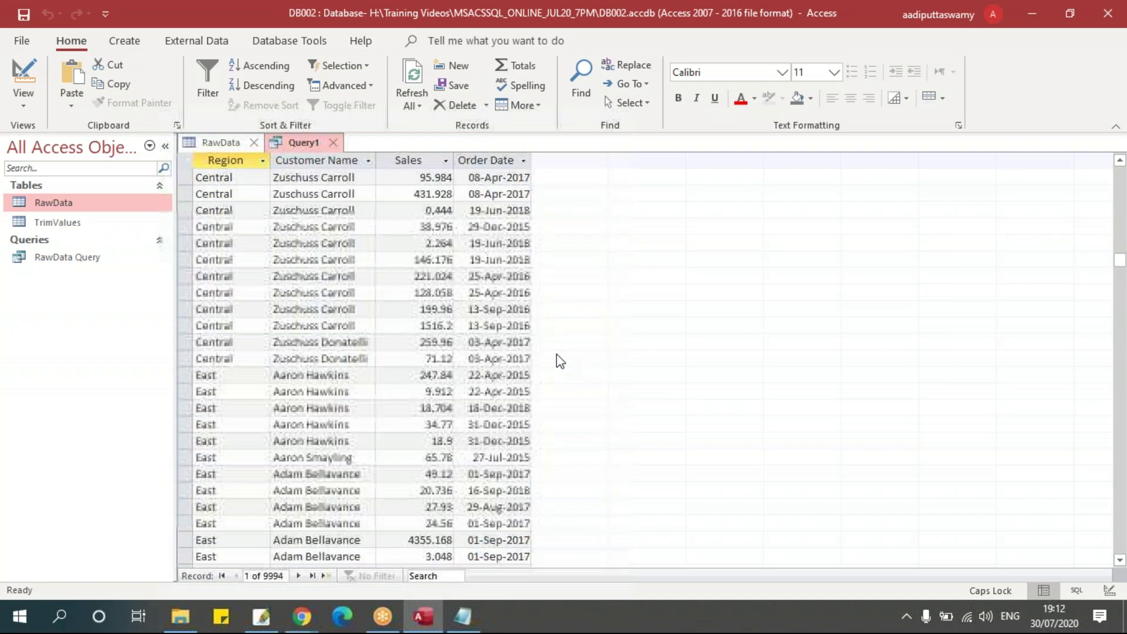
{"action": "scroll", "coordinate": [561, 361], "scroll_direction": "up", "scroll_amount": 1}
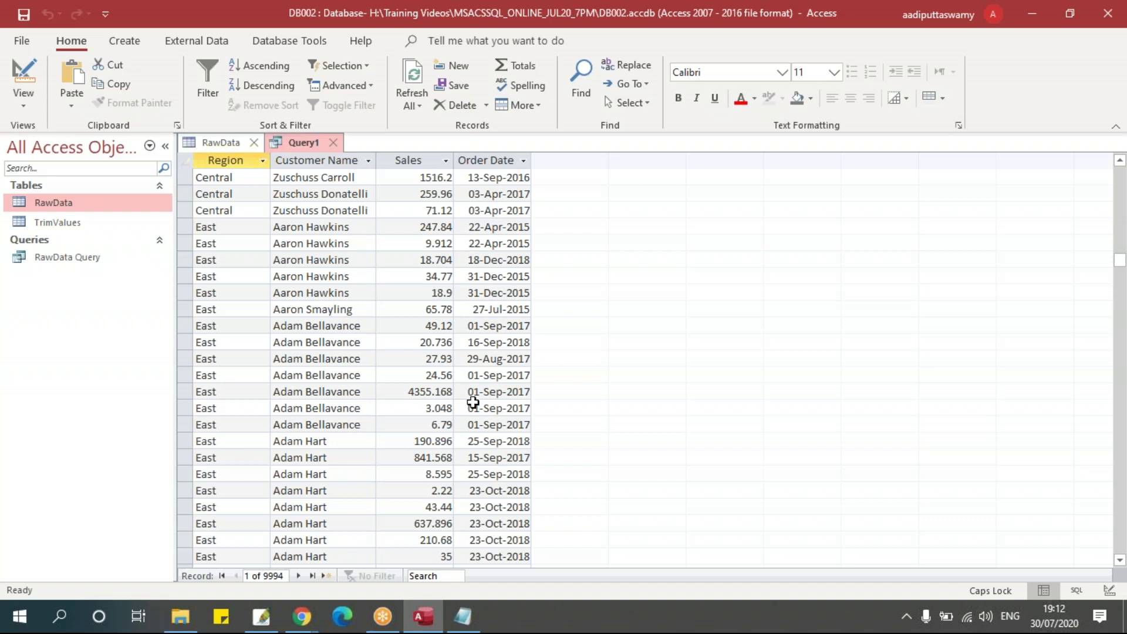
- Switch back to Notepad and duplicate the [Order Date] DESC statement below itself, separated by blank lines
{"action": "key", "text": "alt+Tab"}
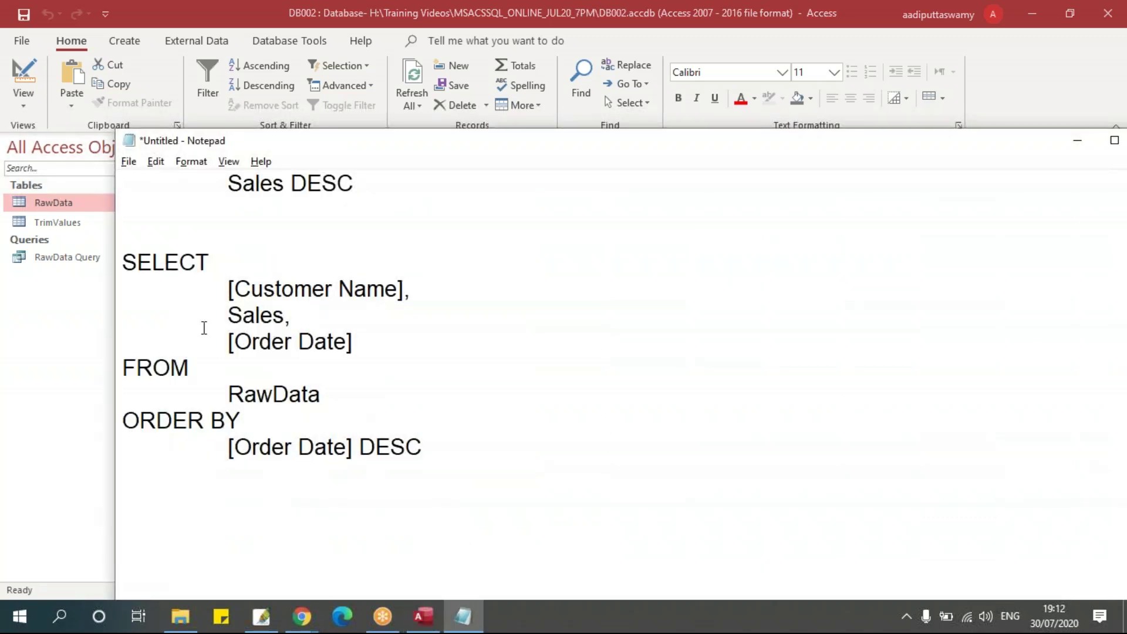
{"action": "left_click_drag", "start_coordinate": [123, 258], "coordinate": [451, 441]}
{"action": "key", "text": "ctrl+c"}
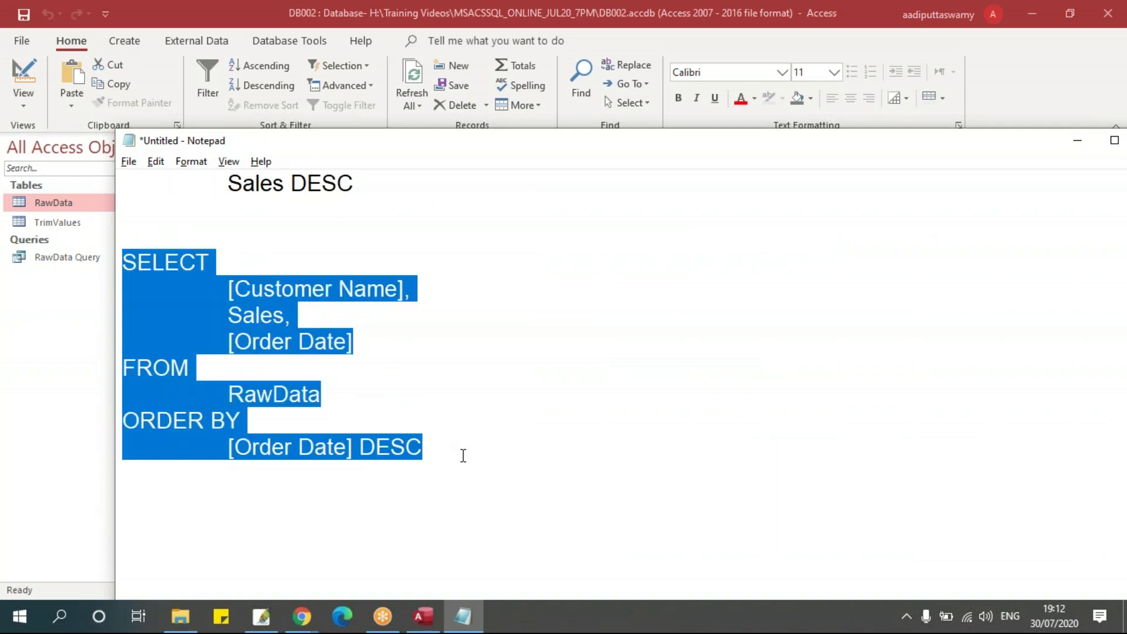
{"action": "left_click", "coordinate": [463, 455]}
{"action": "key", "text": "Return"}
{"action": "key", "text": "Return"}
{"action": "key", "text": "Return"}
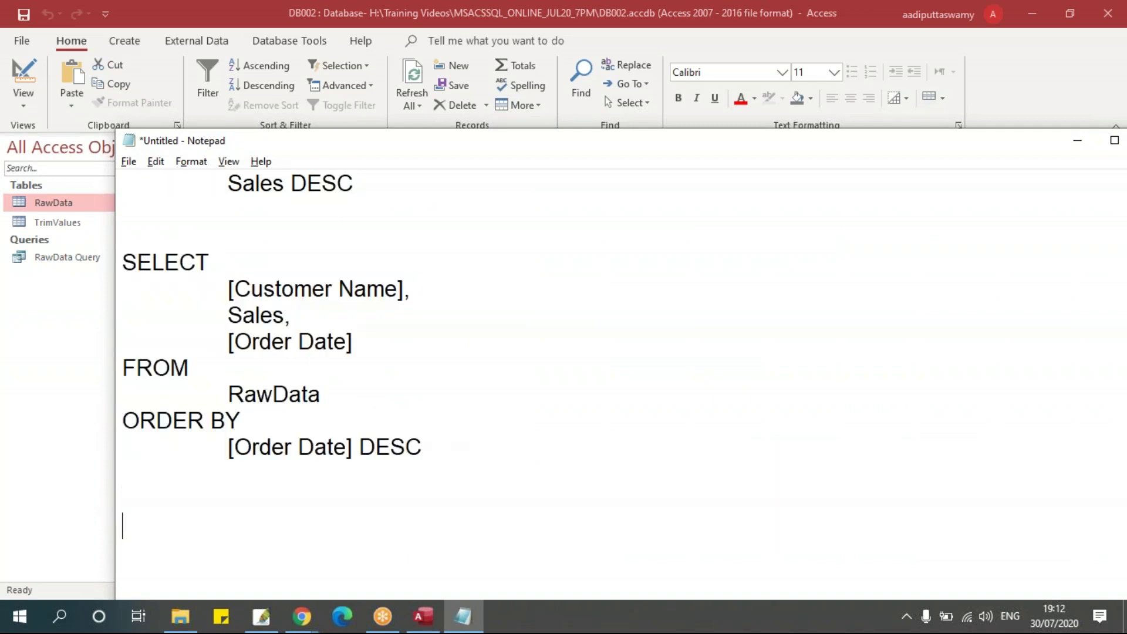
{"action": "key", "text": "ctrl+v"}
- Insert "Region," as an indented first field under SELECT in the last statement
{"action": "scroll", "coordinate": [480, 394], "scroll_direction": "down", "scroll_amount": 2}
{"action": "scroll", "coordinate": [480, 394], "scroll_direction": "down", "scroll_amount": 1}
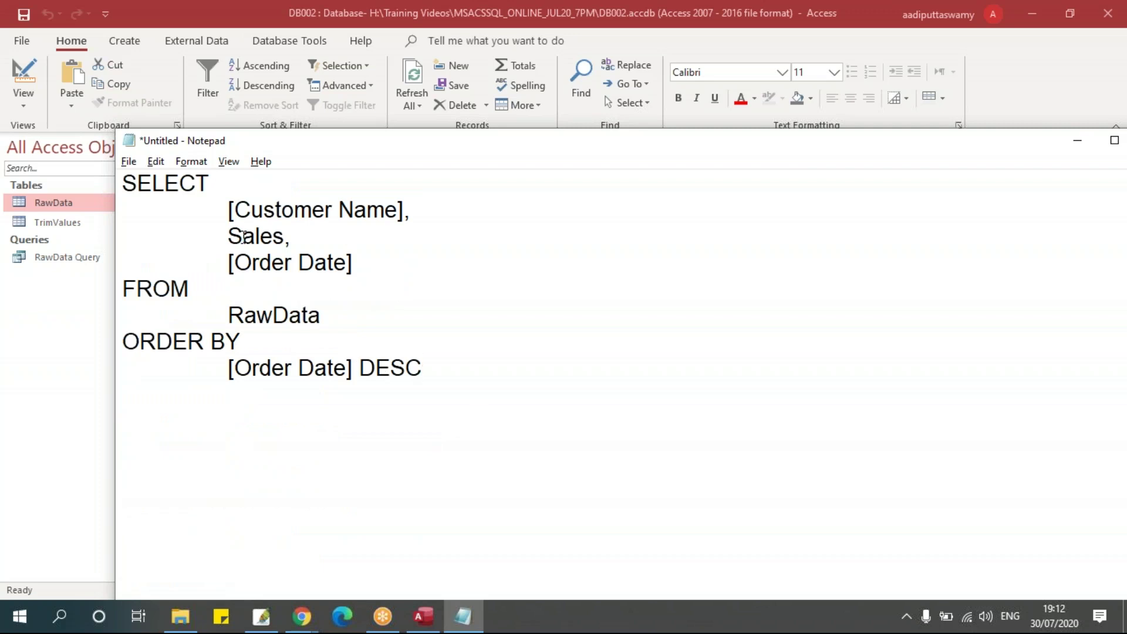
{"action": "left_click", "coordinate": [258, 183]}
{"action": "key", "text": "Return"}
{"action": "key", "text": "Tab"}
{"action": "key", "text": "Tab"}
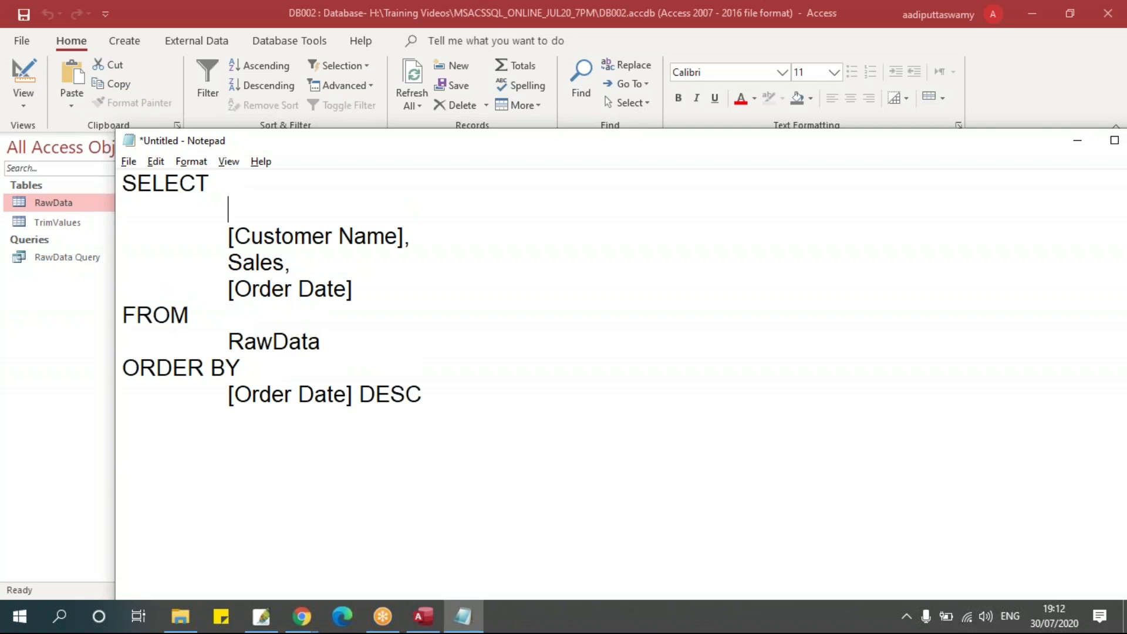
{"action": "type", "text": "Region,"}
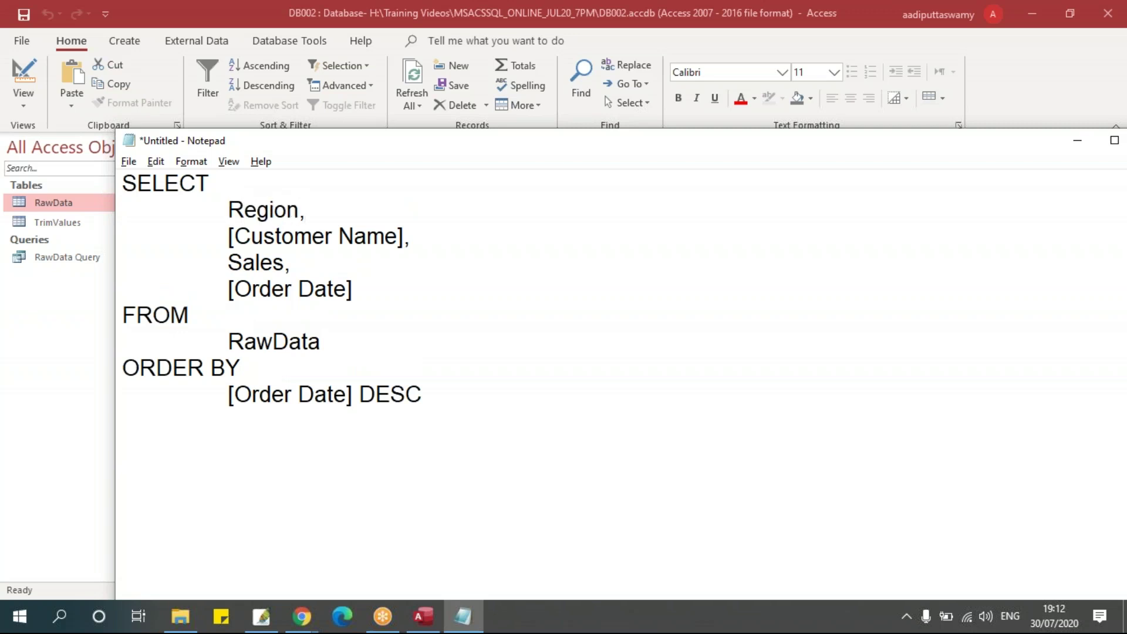
- Copy Region from the SELECT list to a new first line under ORDER BY, followed by a comma
{"action": "left_click_drag", "start_coordinate": [228, 210], "coordinate": [299, 210]}
{"action": "key", "text": "ctrl+c"}
{"action": "left_click", "coordinate": [289, 371]}
{"action": "key", "text": "Return"}
{"action": "key", "text": "Tab"}
{"action": "key", "text": "ctrl+v"}
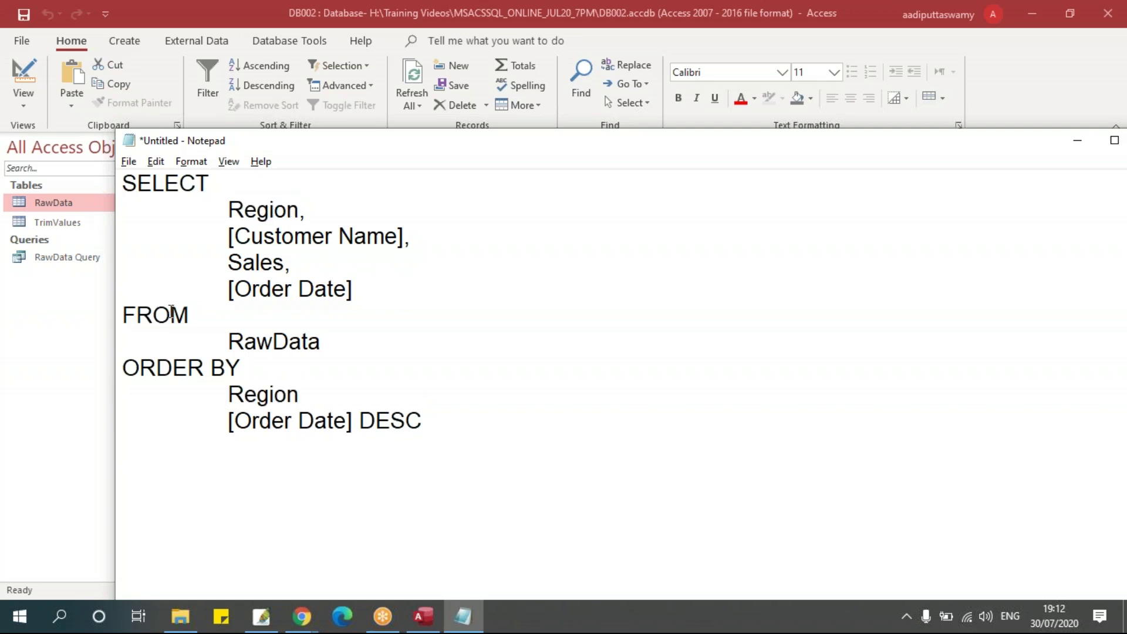
{"action": "type", "text": ","}
- Replace [Order Date] DESC under ORDER BY with [Customer Name], without a trailing comma
{"action": "left_click_drag", "start_coordinate": [229, 237], "coordinate": [416, 237]}
{"action": "key", "text": "ctrl+c"}
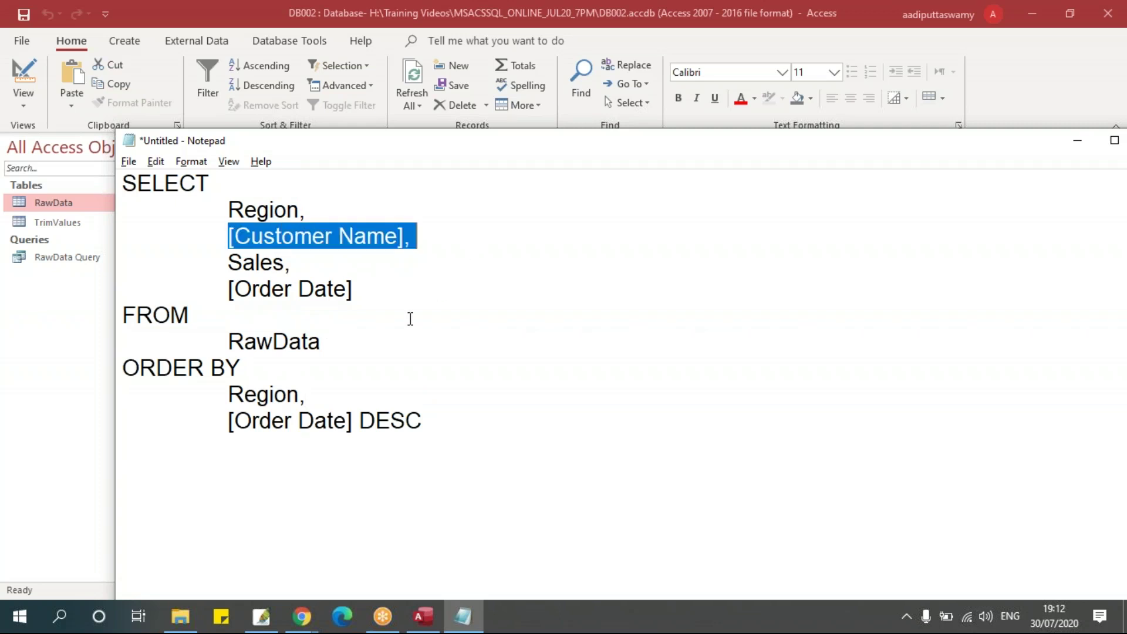
{"action": "left_click_drag", "start_coordinate": [234, 426], "coordinate": [511, 421]}
{"action": "key", "text": "ctrl+v"}
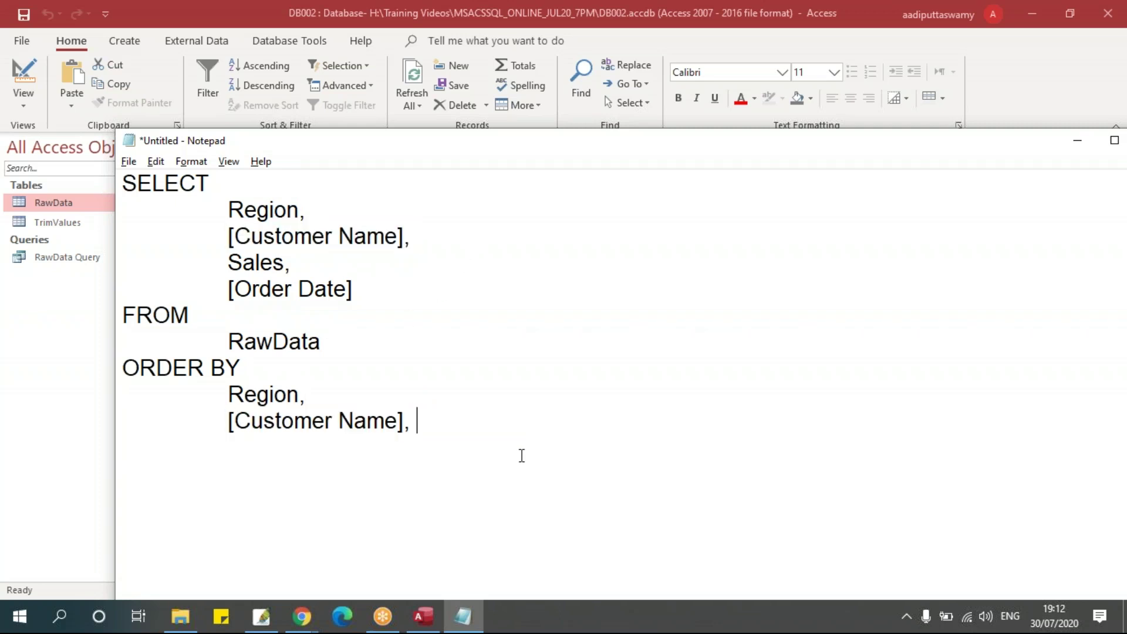
{"action": "key", "text": "BackSpace"}
- Add ASC after both Region and [Customer Name] in the ORDER BY clause
{"action": "left_click", "coordinate": [306, 395]}
{"action": "key", "text": "Left"}
{"action": "type", "text": "ASC"}
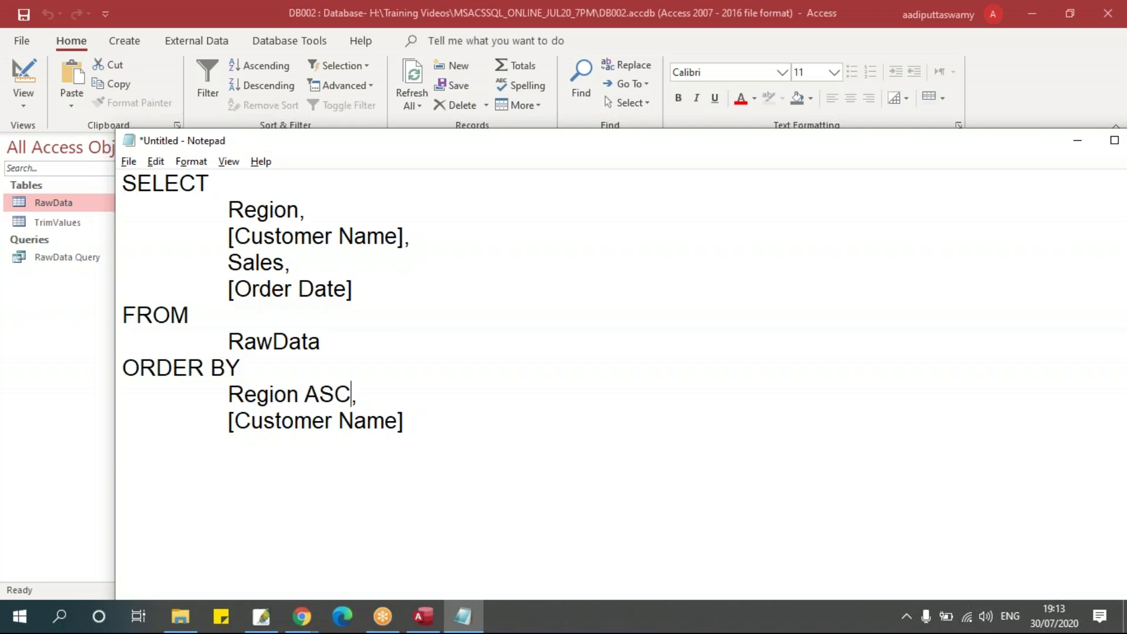
{"action": "left_click", "coordinate": [428, 421]}
{"action": "type", "text": "ASC"}
- Copy the two-field ORDER BY statement over Query1's existing SQL in Access and run the query
{"action": "left_click_drag", "start_coordinate": [124, 182], "coordinate": [474, 424]}
{"action": "key", "text": "ctrl+c"}
{"action": "key", "text": "alt+Tab"}
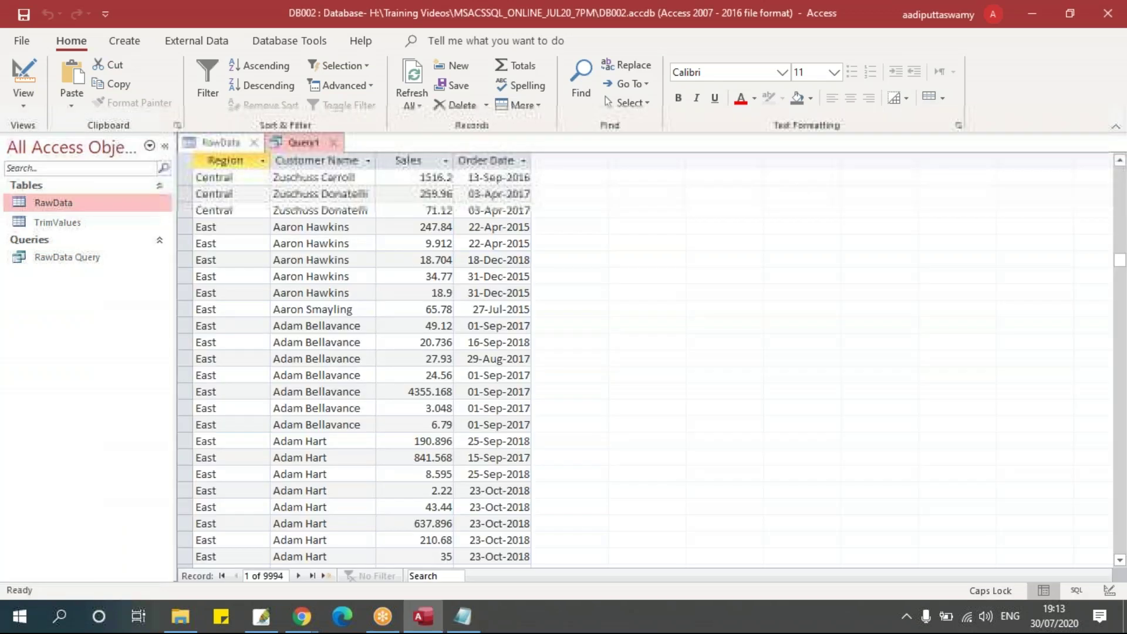
{"action": "right_click", "coordinate": [296, 143]}
{"action": "left_click", "coordinate": [372, 253]}
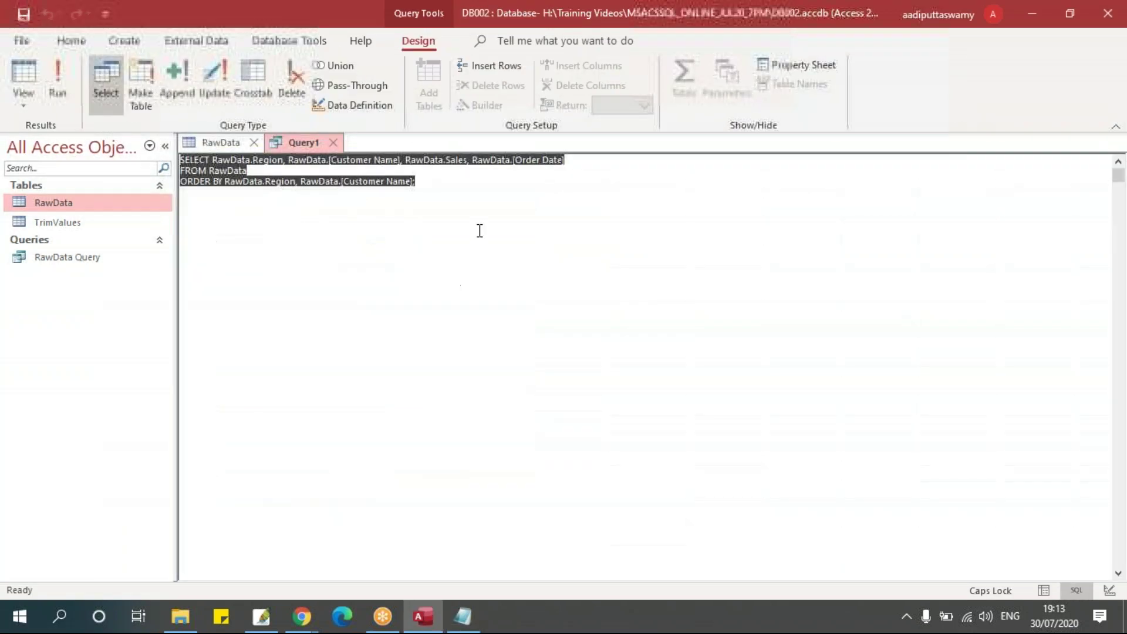
{"action": "key", "text": "ctrl+v"}
{"action": "left_click", "coordinate": [284, 225]}
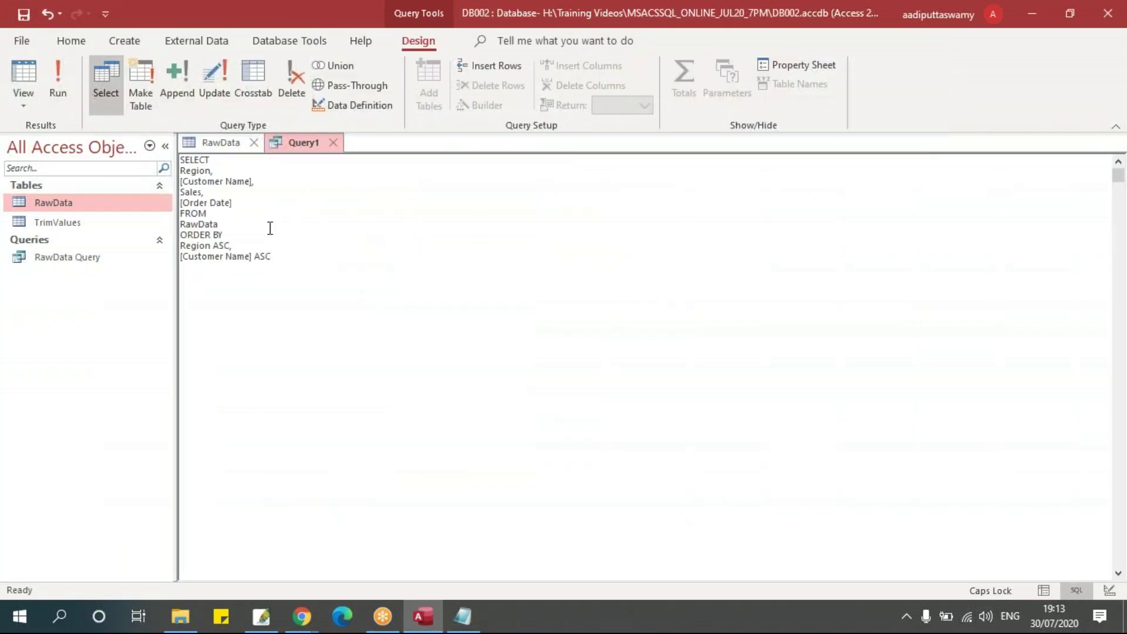
{"action": "left_click", "coordinate": [58, 79]}
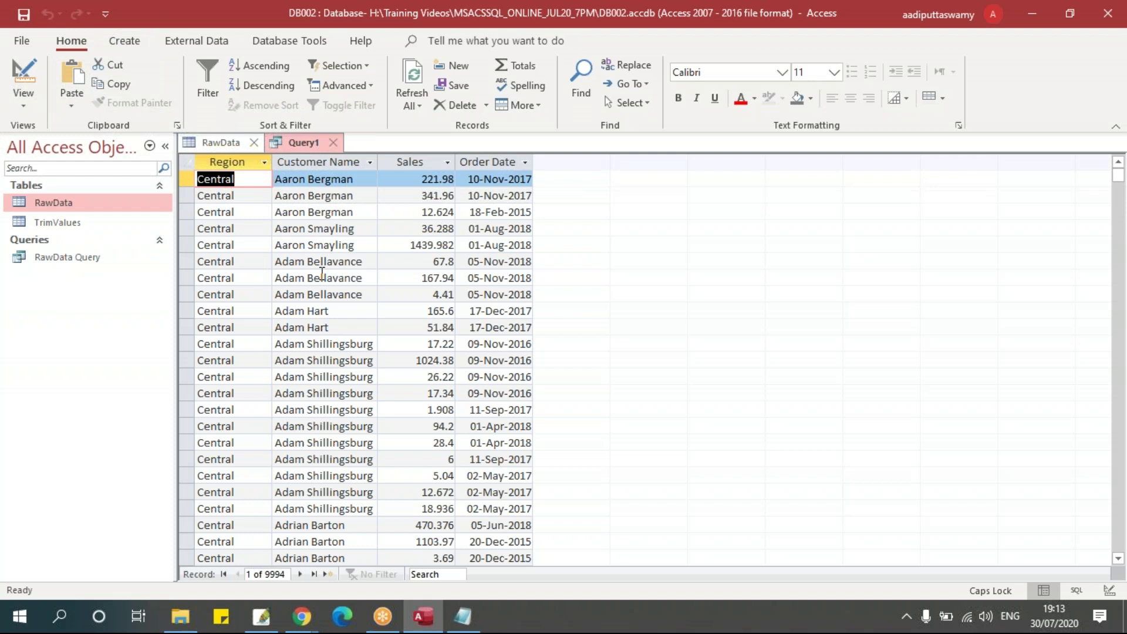
- Return to Design View, set Sales' sort to Descending, and run the query to examine the three-level sort starting with Region
{"action": "right_click", "coordinate": [303, 143]}
{"action": "left_click", "coordinate": [364, 227]}
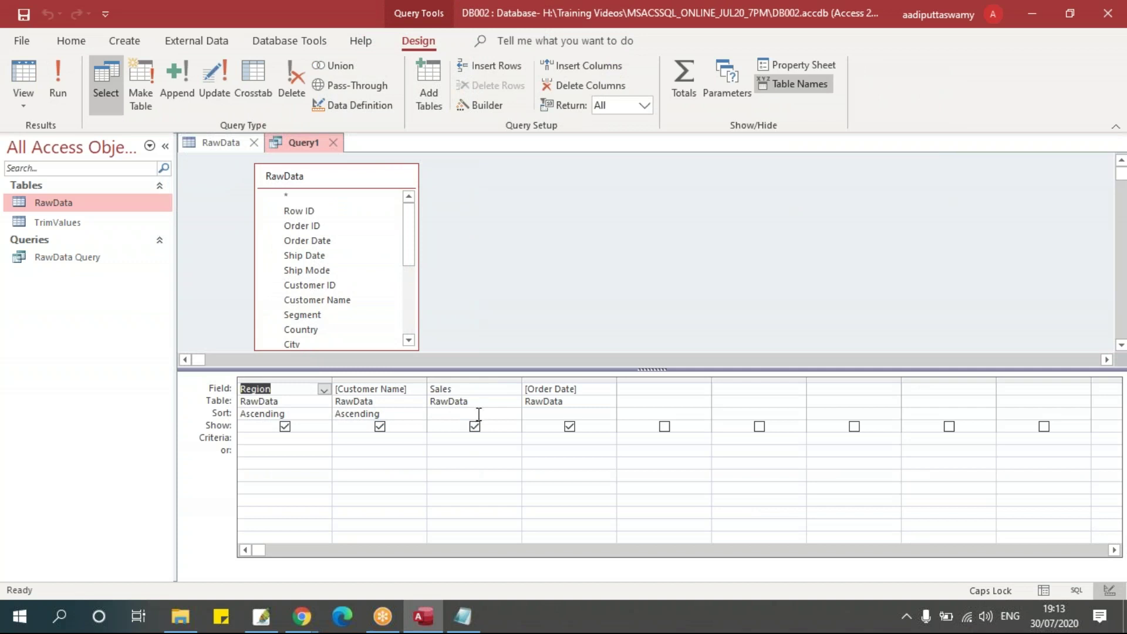
{"action": "left_click", "coordinate": [506, 415]}
{"action": "left_click", "coordinate": [513, 414]}
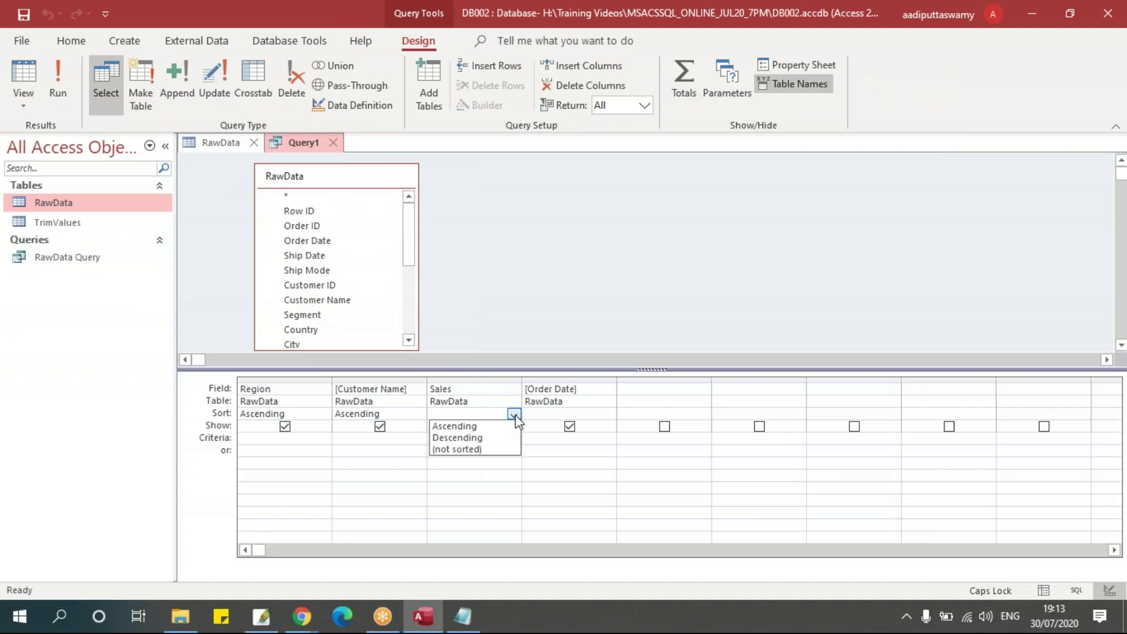
{"action": "left_click", "coordinate": [461, 438]}
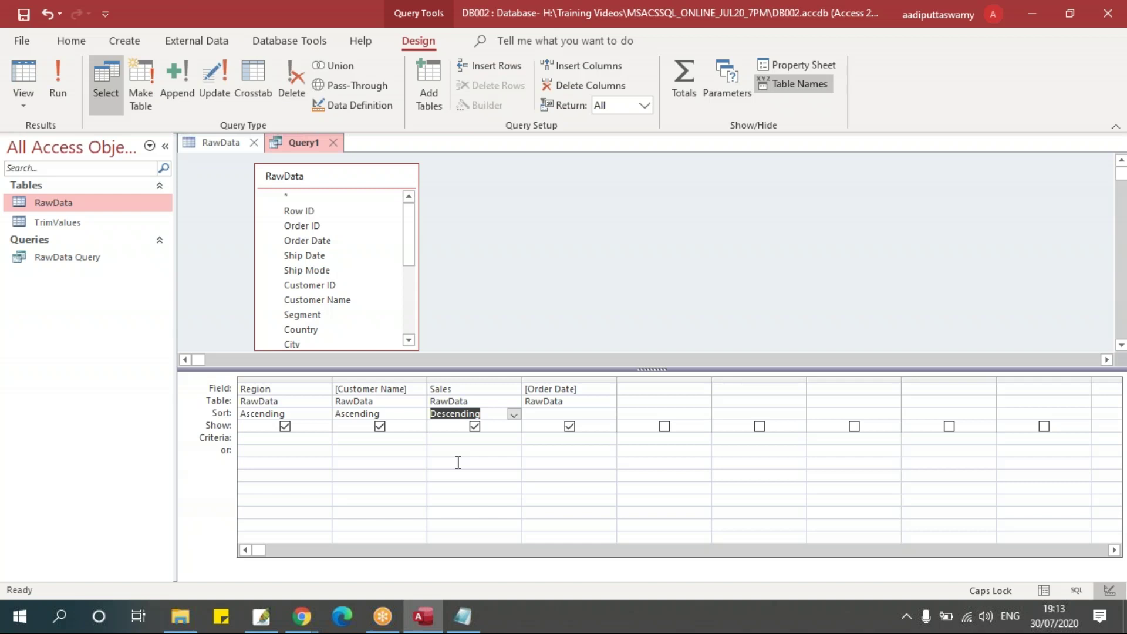
{"action": "left_click", "coordinate": [57, 80]}
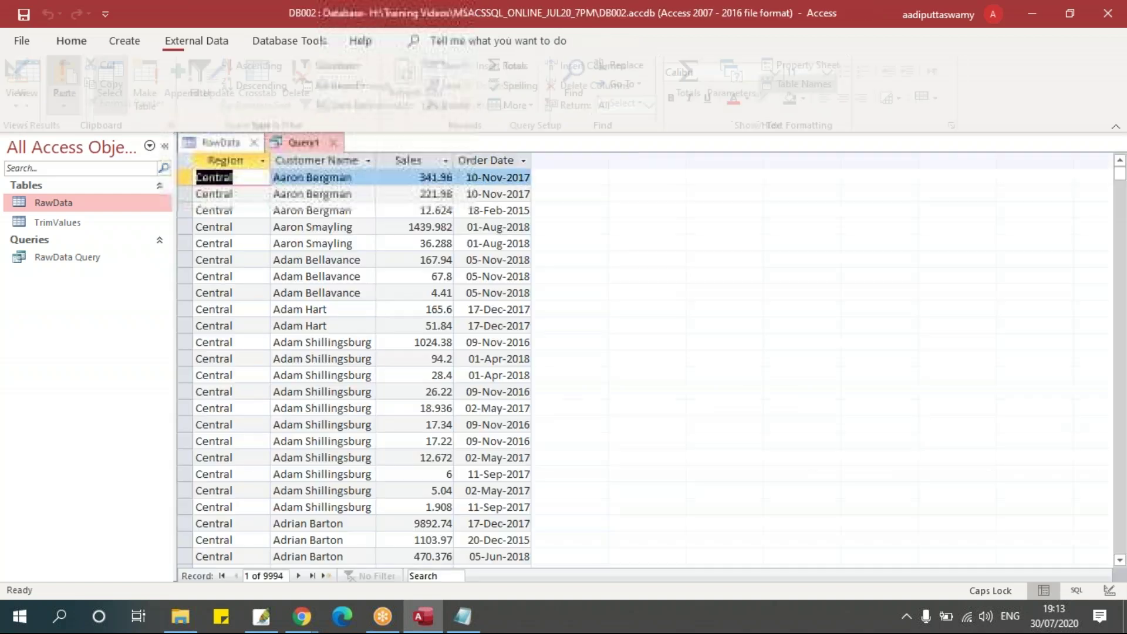
{"action": "left_click", "coordinate": [223, 160]}
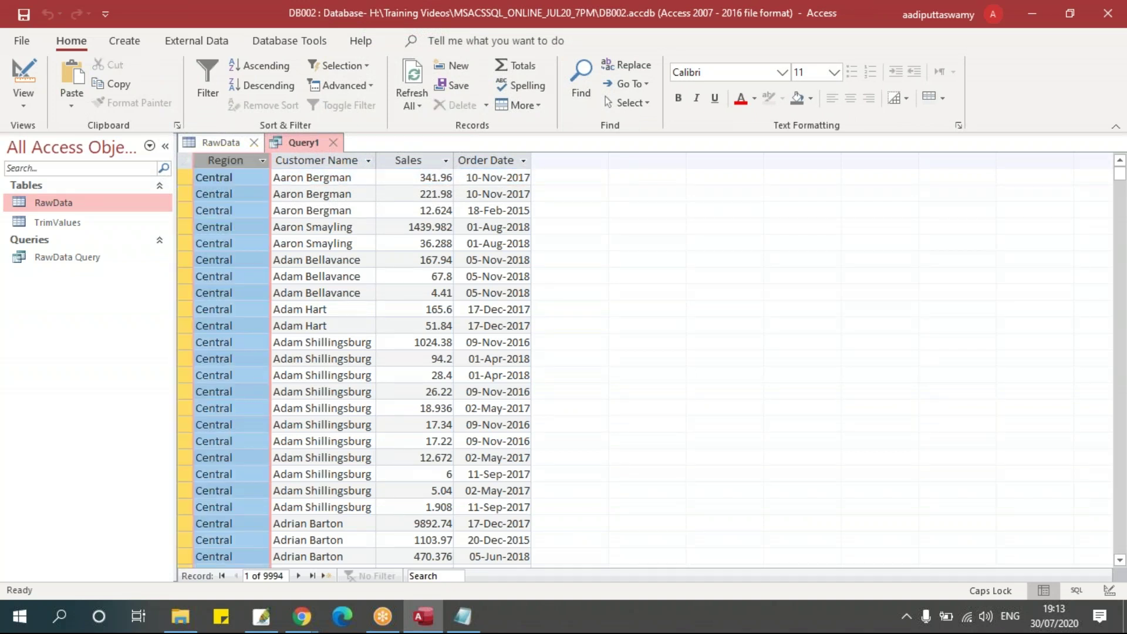
- Examine the Region and Customer Name columns and how Sales are ordered within individual customers' rows in Query1
{"action": "left_click", "coordinate": [321, 158]}
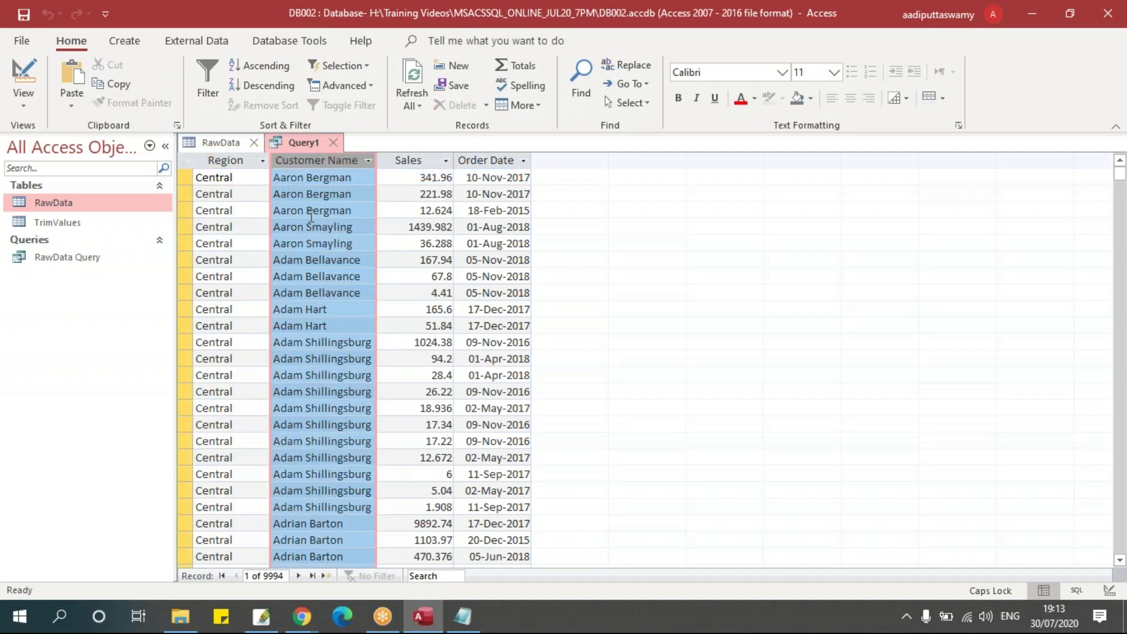
{"action": "left_click_drag", "start_coordinate": [186, 179], "coordinate": [188, 205]}
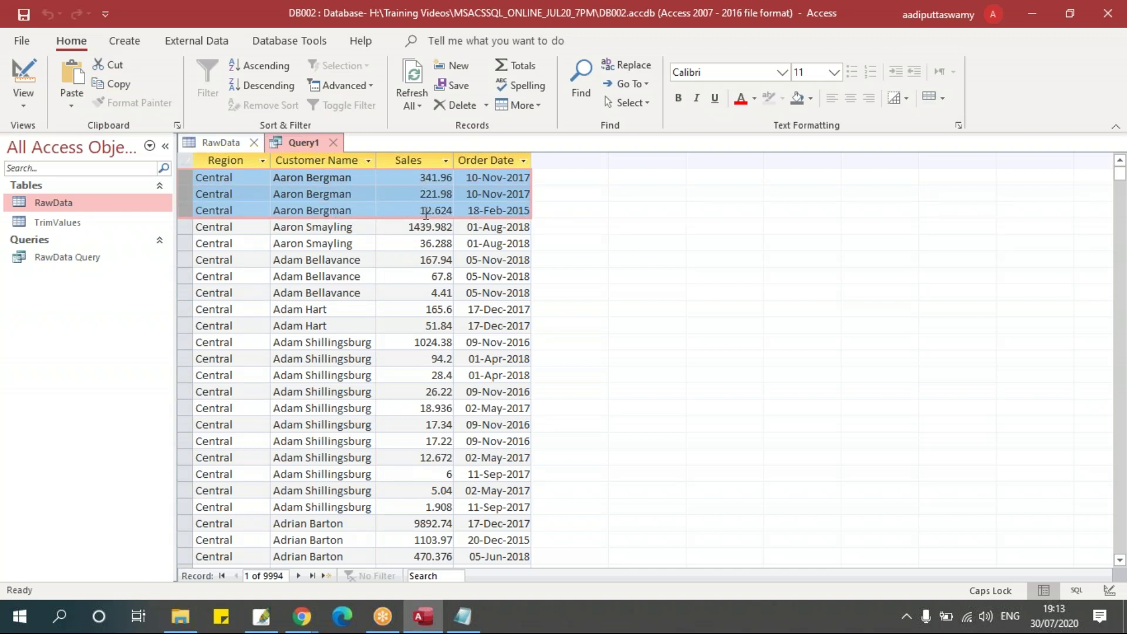
{"action": "left_click", "coordinate": [187, 227]}
{"action": "left_click_drag", "start_coordinate": [186, 260], "coordinate": [230, 495]}
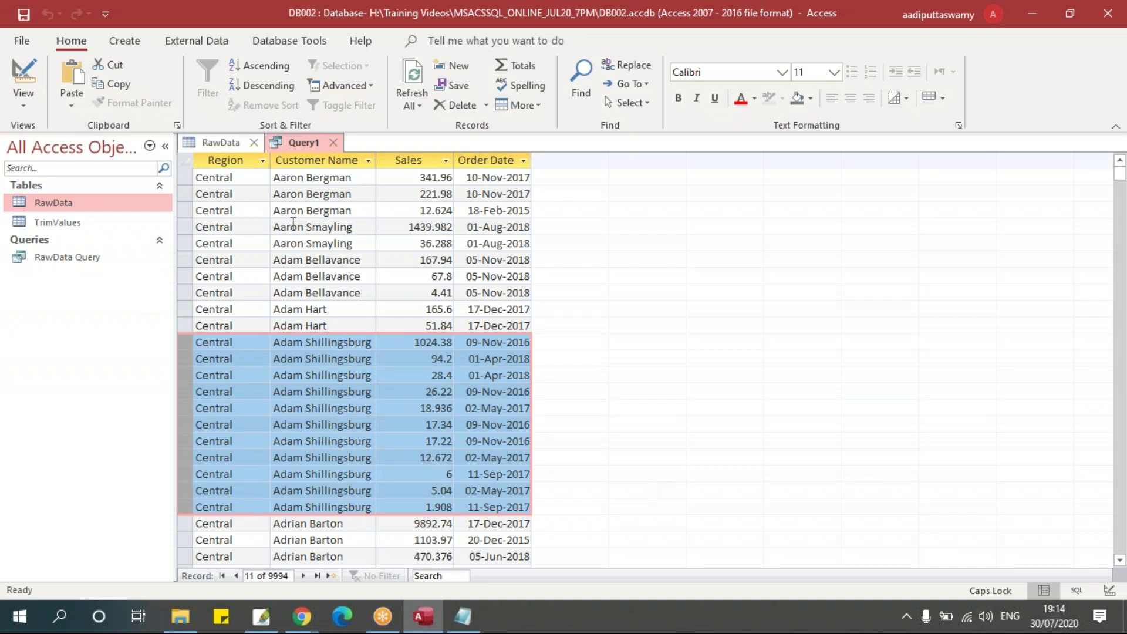
{"action": "left_click", "coordinate": [232, 162]}
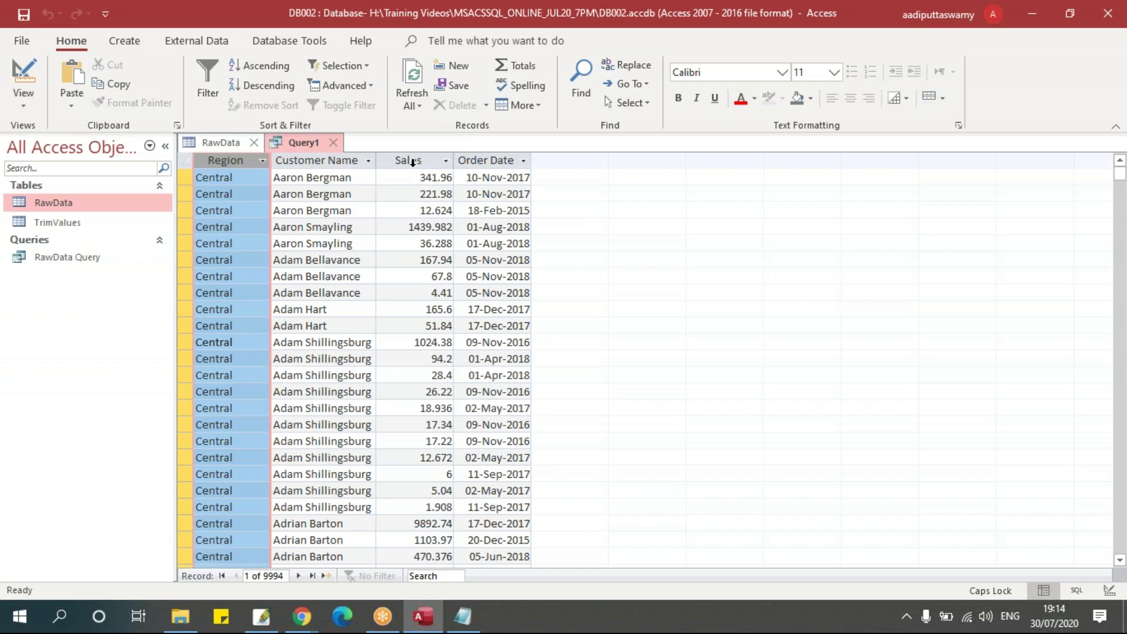
- Switch to Notepad and paste a copy of the whole two-field ORDER BY statement below the original, separated by a blank line
{"action": "key", "text": "alt+Tab"}
{"action": "left_click", "coordinate": [432, 337]}
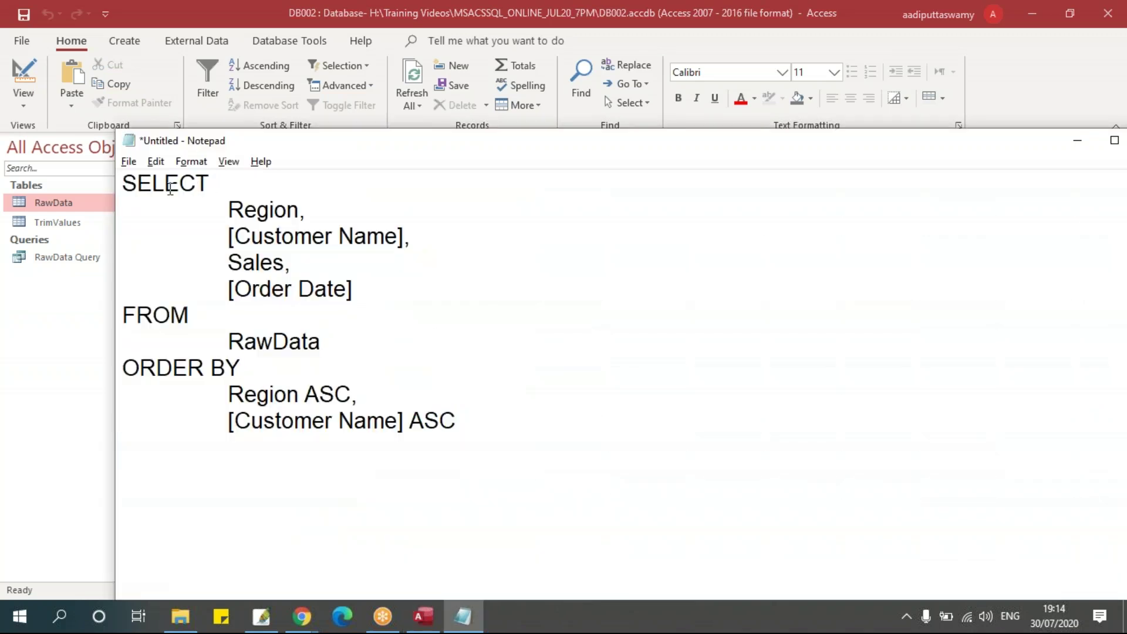
{"action": "left_click_drag", "start_coordinate": [125, 187], "coordinate": [468, 430]}
{"action": "key", "text": "ctrl+c"}
{"action": "left_click", "coordinate": [476, 420]}
{"action": "key", "text": "Return"}
{"action": "key", "text": "Return"}
{"action": "key", "text": "ctrl+v"}
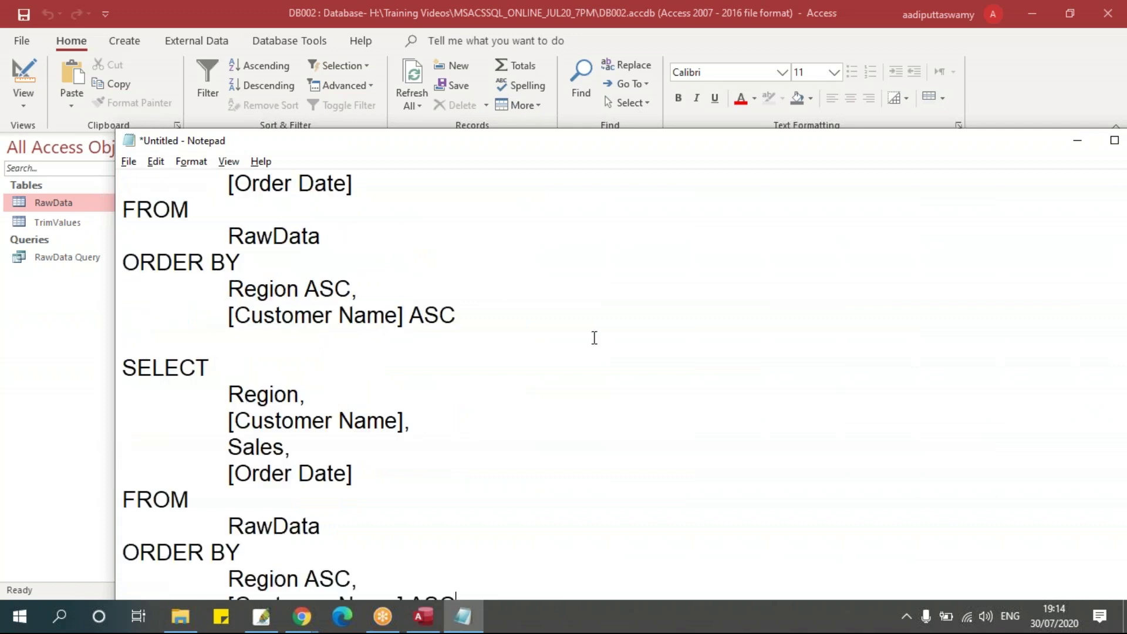
{"action": "key", "text": "ctrl+z"}
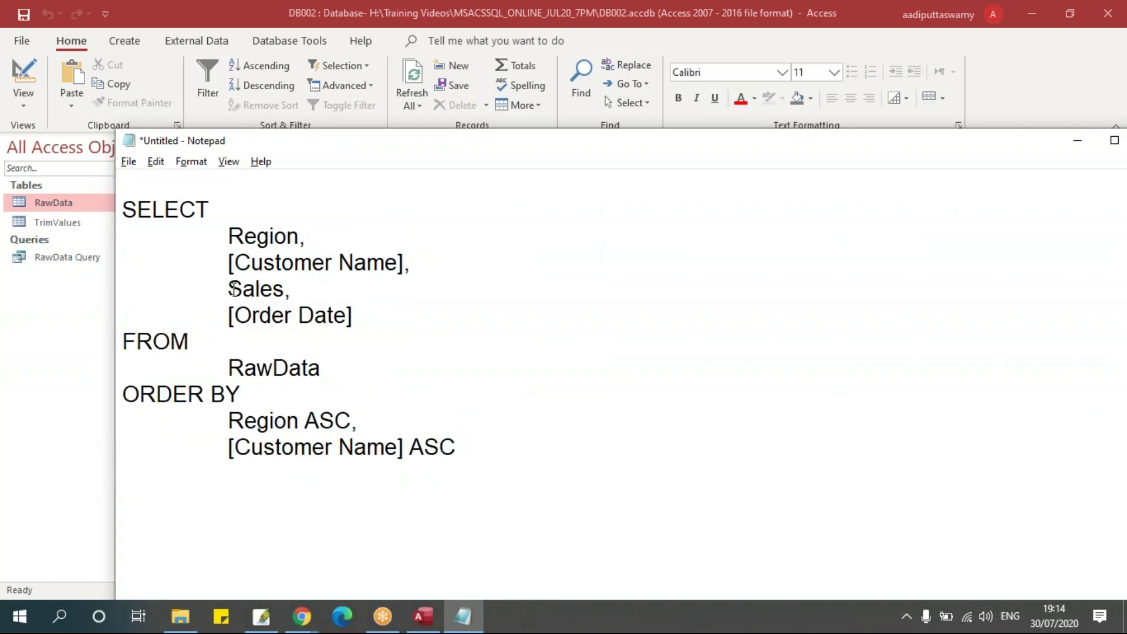
- Add Sales DESC as the third sort field after [Customer Name] ASC in the copied statement's ORDER BY clause
{"action": "left_click_drag", "start_coordinate": [229, 289], "coordinate": [308, 290]}
{"action": "key", "text": "ctrl+c"}
{"action": "left_click", "coordinate": [482, 443]}
{"action": "type", "text": ","}
{"action": "key", "text": "ctrl+v"}
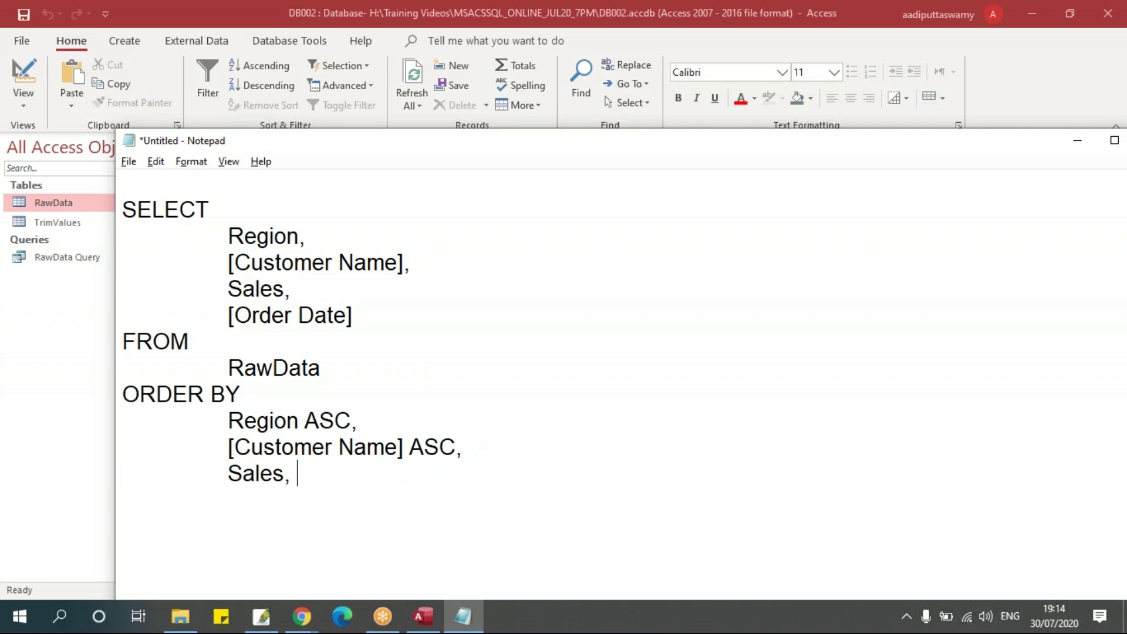
{"action": "key", "text": "BackSpace"}
{"action": "type", "text": "DESC"}
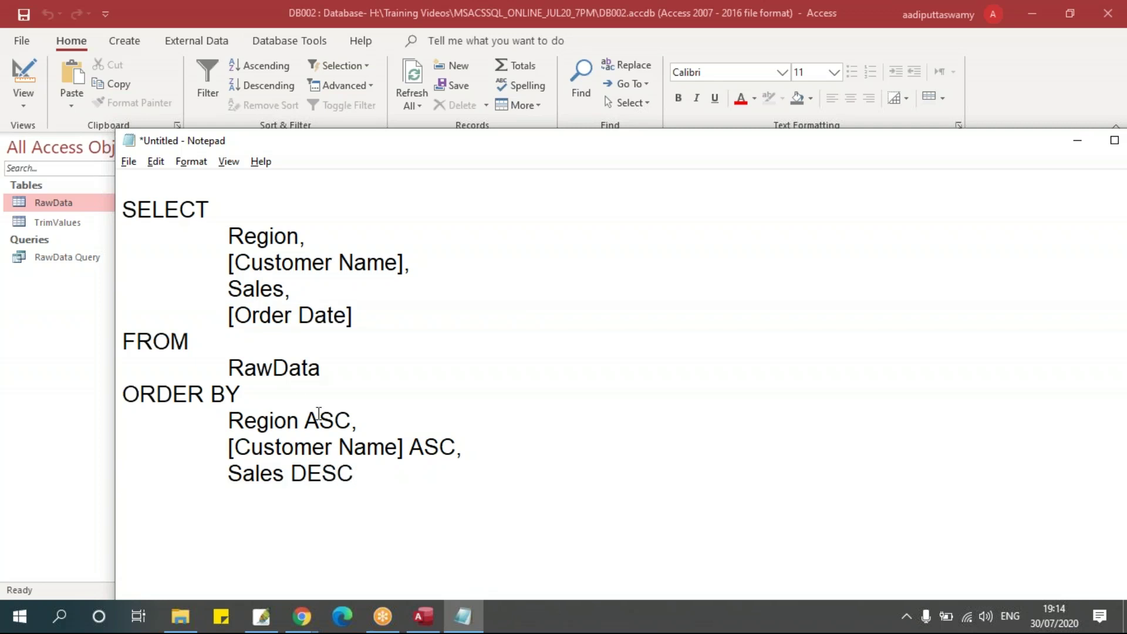
{"action": "left_click_drag", "start_coordinate": [305, 419], "coordinate": [353, 420]}
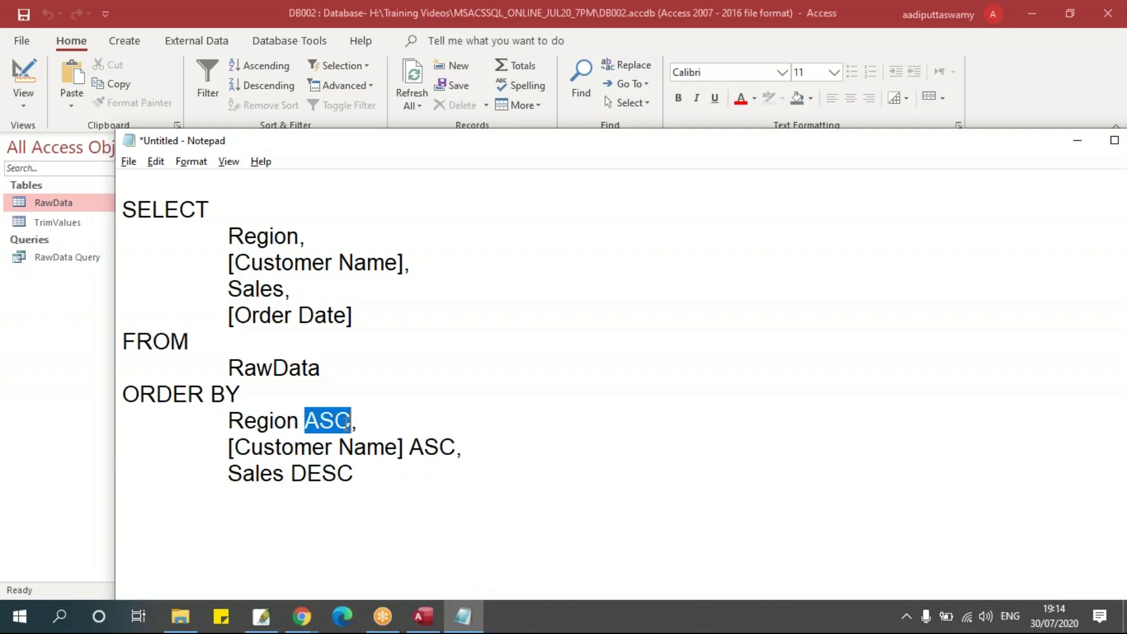
{"action": "left_click", "coordinate": [404, 447]}
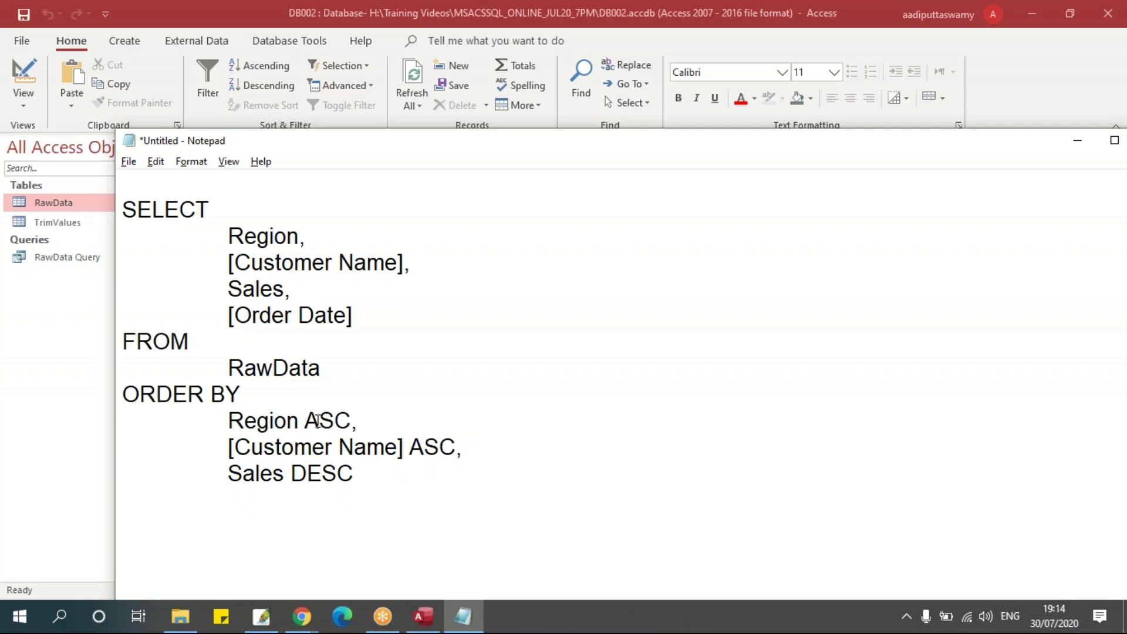
{"action": "left_click", "coordinate": [337, 473]}
- Add [Order Date] DESC on a new line after Sales DESC as the fourth sort field
{"action": "left_click_drag", "start_coordinate": [228, 317], "coordinate": [419, 326]}
{"action": "key", "text": "ctrl+c"}
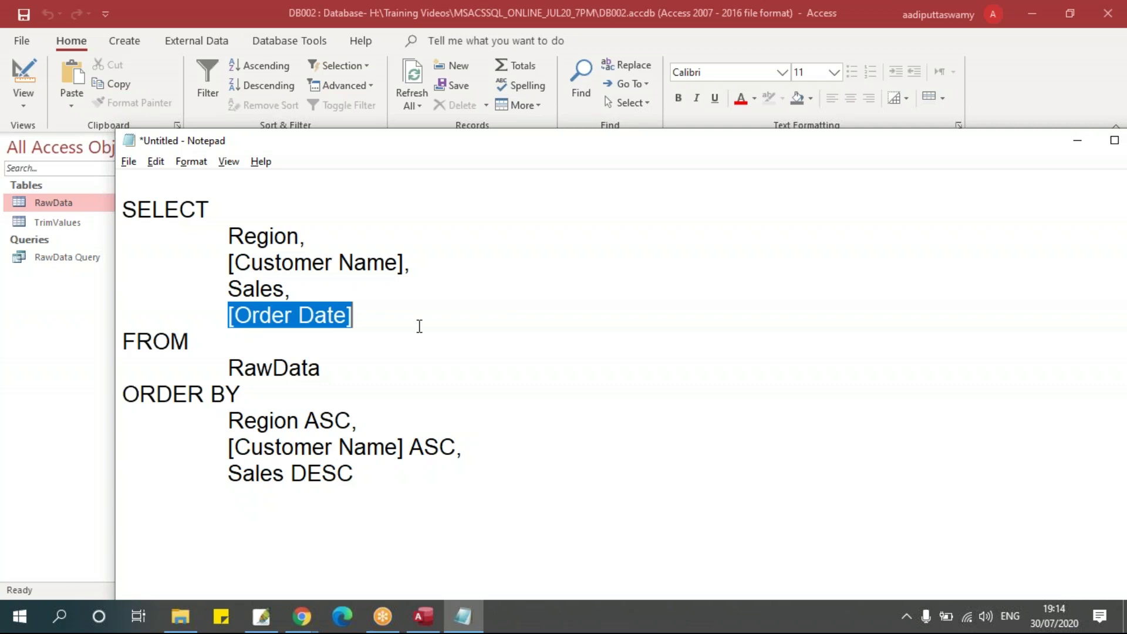
{"action": "left_click", "coordinate": [380, 477]}
{"action": "type", "text": ","}
{"action": "key", "text": "Return"}
{"action": "key", "text": "Tab"}
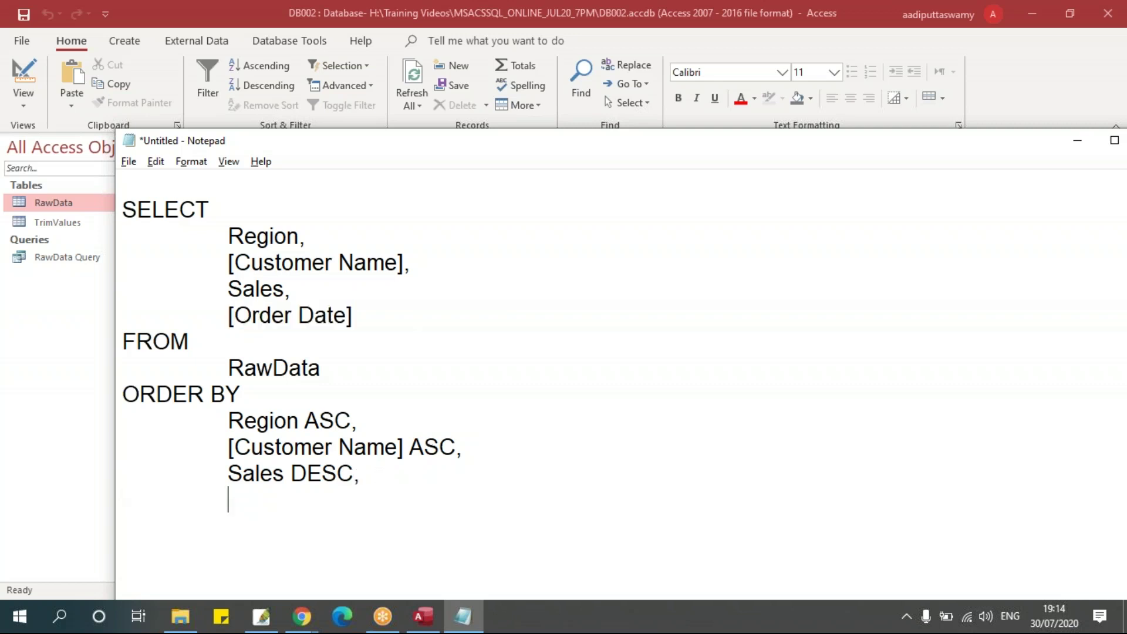
{"action": "key", "text": "ctrl+v"}
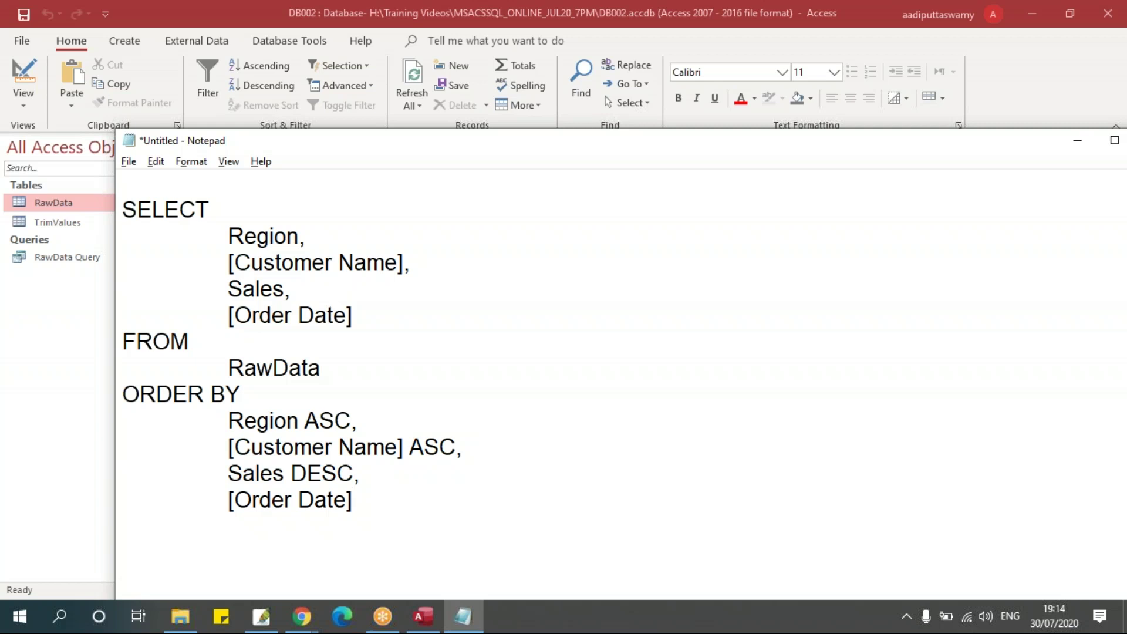
{"action": "type", "text": "DESC"}
- Replace Query1's SQL in Access with the four-field ORDER BY statement from Notepad and run the query
{"action": "left_click_drag", "start_coordinate": [124, 210], "coordinate": [441, 494]}
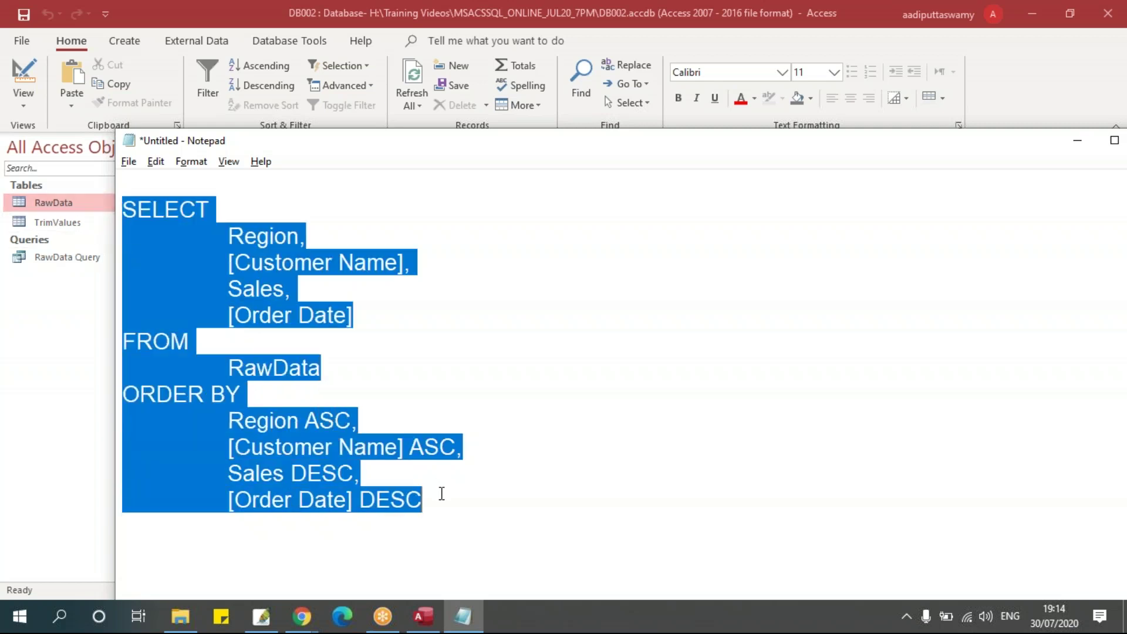
{"action": "left_click", "coordinate": [423, 617]}
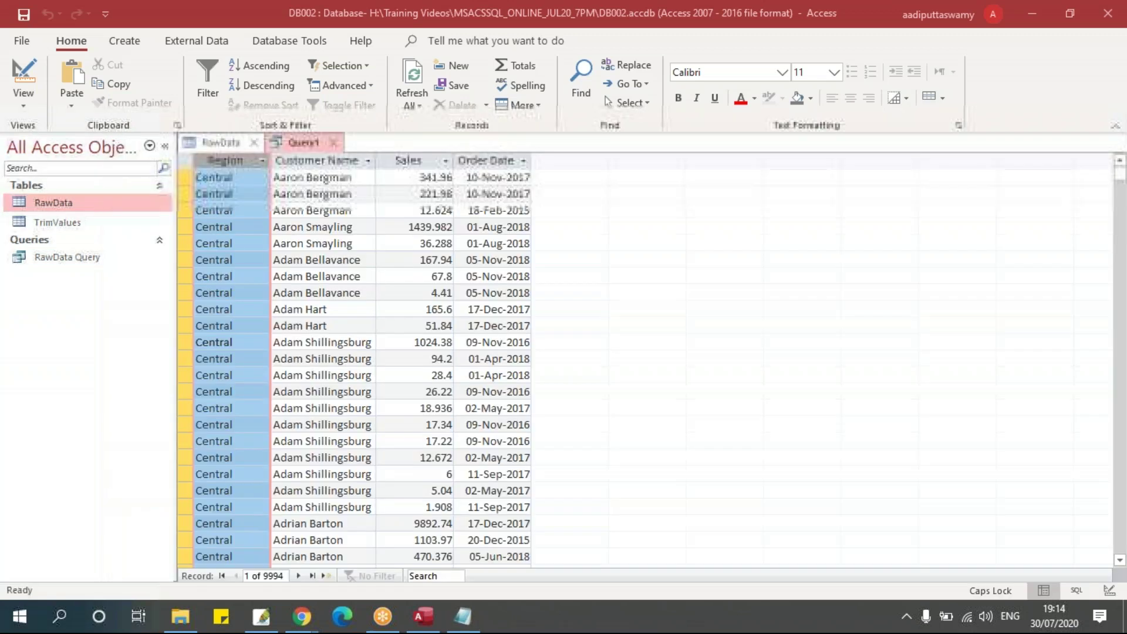
{"action": "right_click", "coordinate": [287, 143]}
{"action": "left_click", "coordinate": [338, 251]}
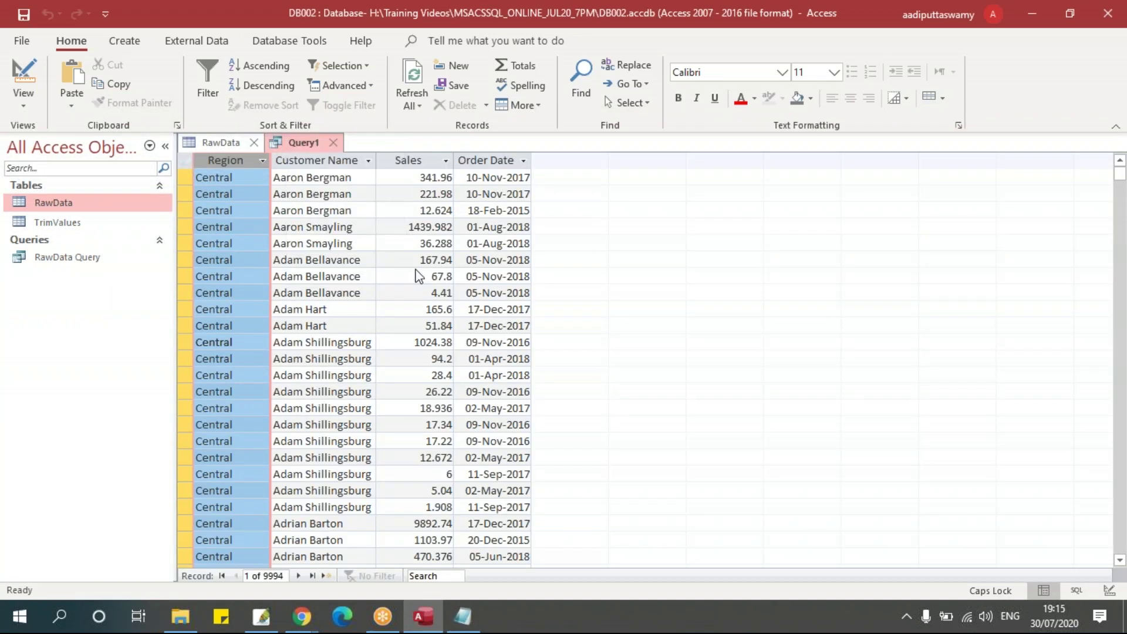
{"action": "type", "text": "SELECT Region, [Customer Name], Sales, [Order Date] FROM RawData ORDER BY Region, [Customer Name] ASC, Sales DESC, [Order Date] DESC"}
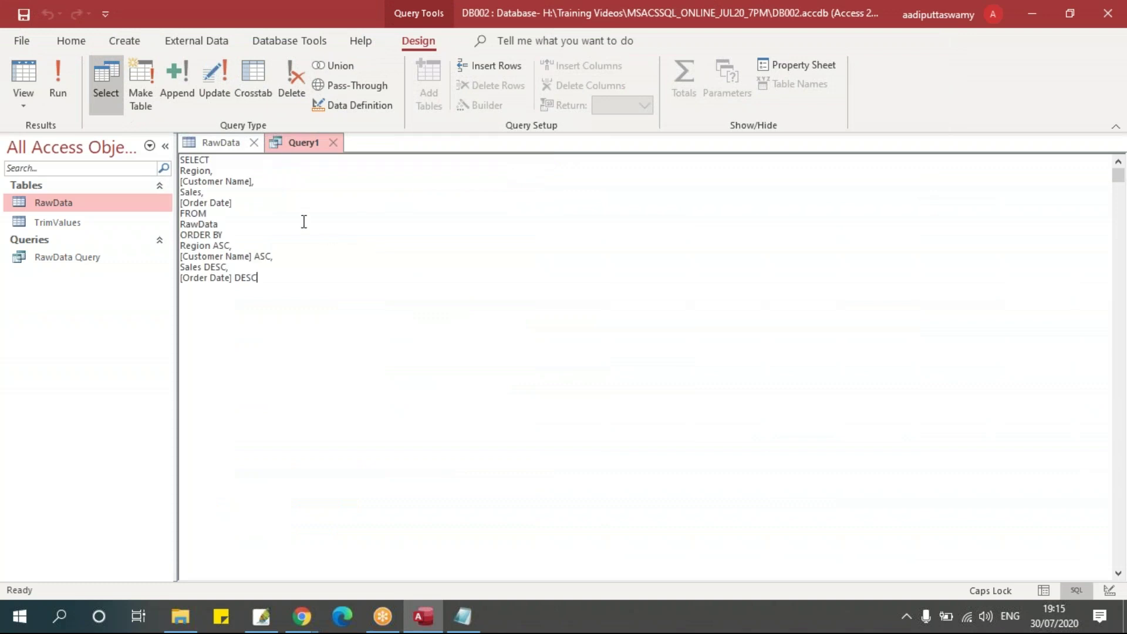
{"action": "left_click", "coordinate": [57, 85]}
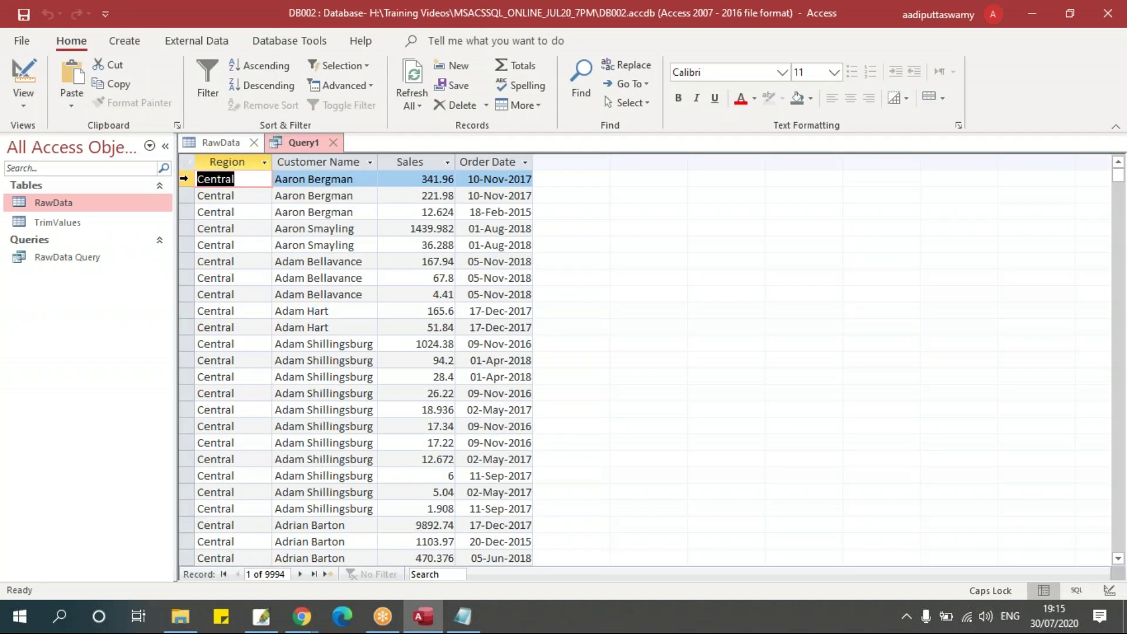
- Examine the four-level sort by comparing Sales and Order Date within customers' groups of rows
{"action": "left_click", "coordinate": [187, 176]}
{"action": "left_click", "coordinate": [240, 162]}
{"action": "left_click_drag", "start_coordinate": [187, 179], "coordinate": [187, 212]}
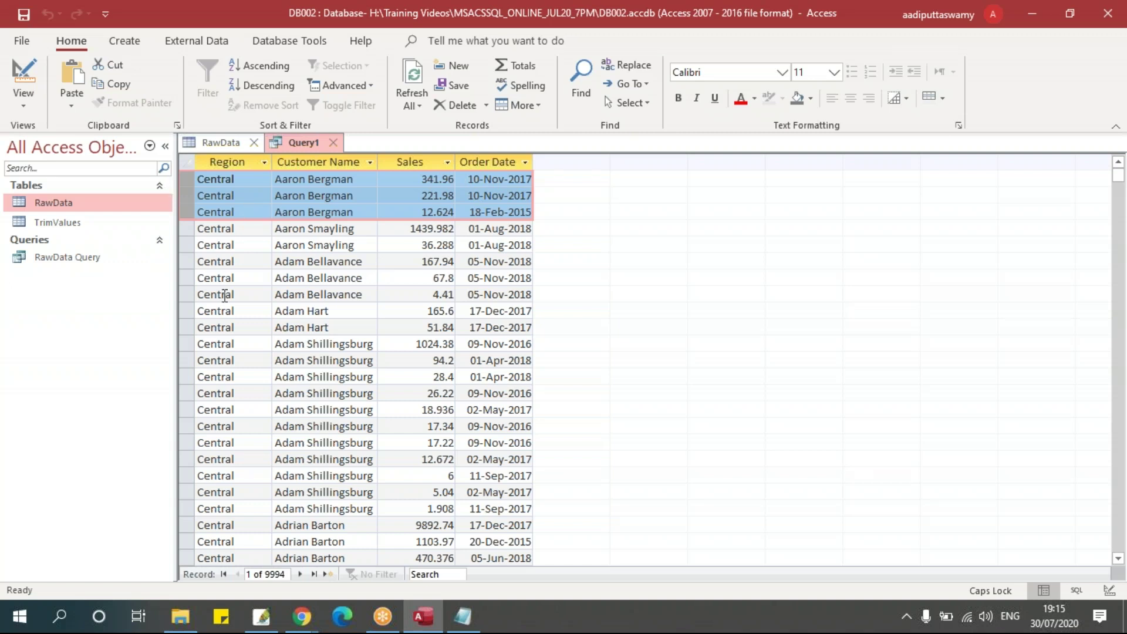
{"action": "scroll", "coordinate": [242, 317], "scroll_direction": "down", "scroll_amount": 2}
{"action": "left_click_drag", "start_coordinate": [189, 246], "coordinate": [198, 414]}
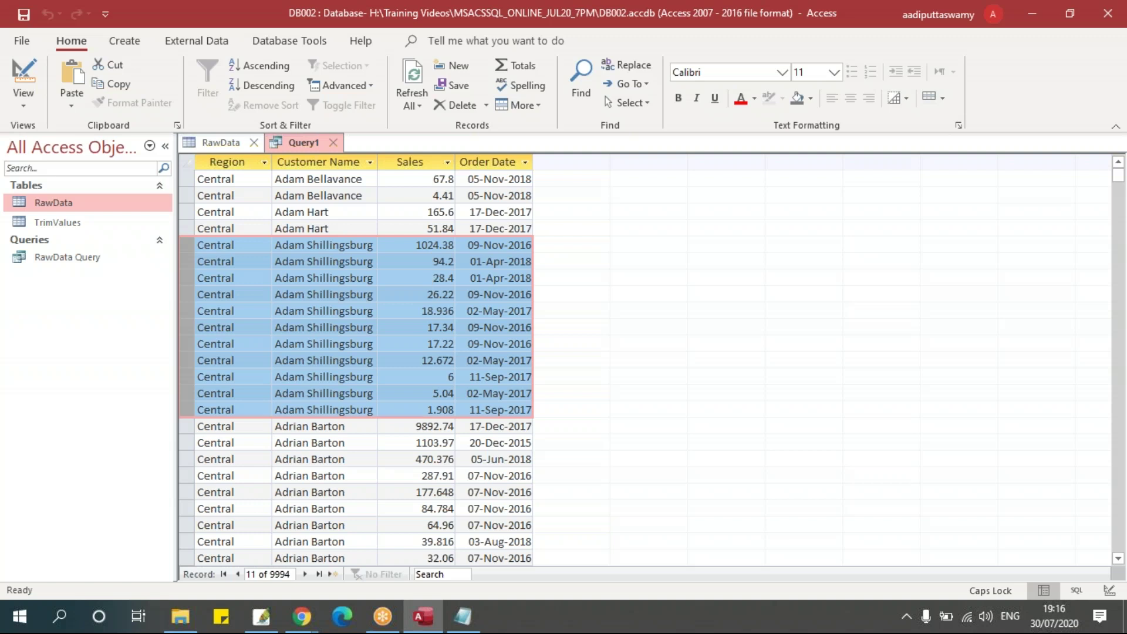
- In Notepad, move [Order Date] DESC above Sales DESC in the ORDER BY clause and correct the commas
{"action": "key", "text": "alt+Tab"}
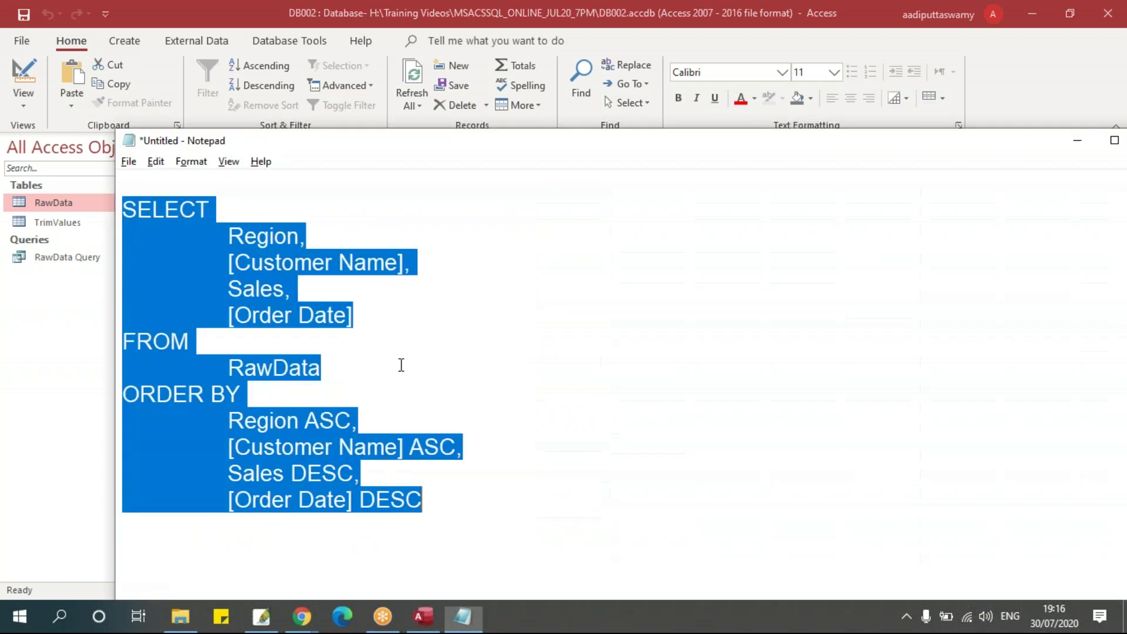
{"action": "left_click", "coordinate": [221, 515]}
{"action": "left_click_drag", "start_coordinate": [231, 500], "coordinate": [470, 504]}
{"action": "key", "text": "ctrl+c"}
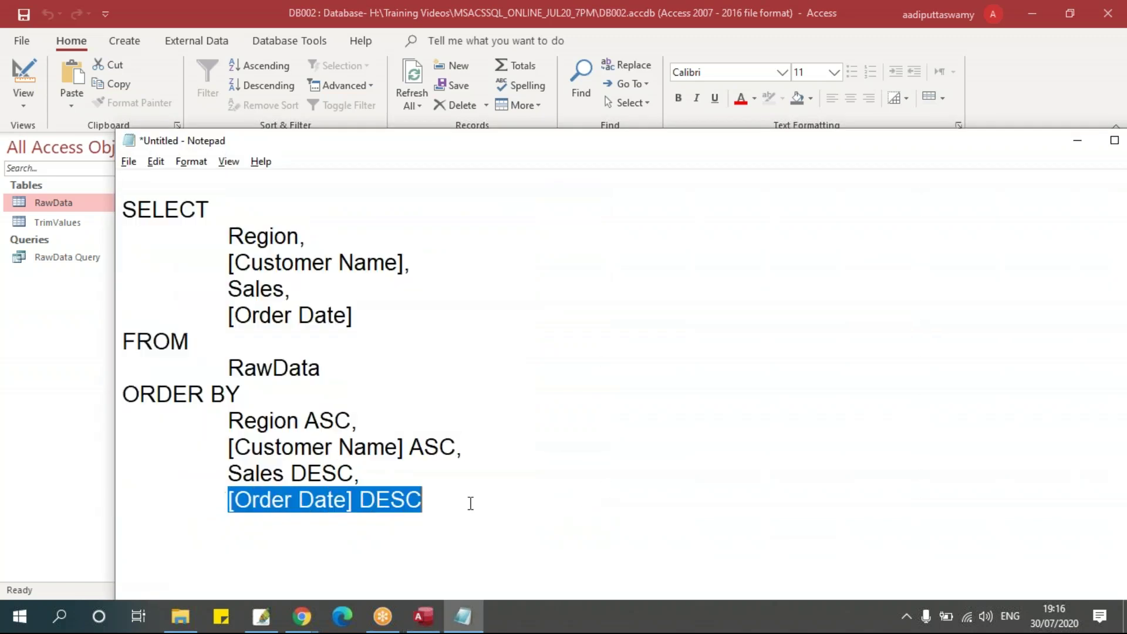
{"action": "key", "text": "Delete"}
{"action": "left_click", "coordinate": [488, 442]}
{"action": "key", "text": "Return"}
{"action": "key", "text": "Tab"}
{"action": "key", "text": "ctrl+v"}
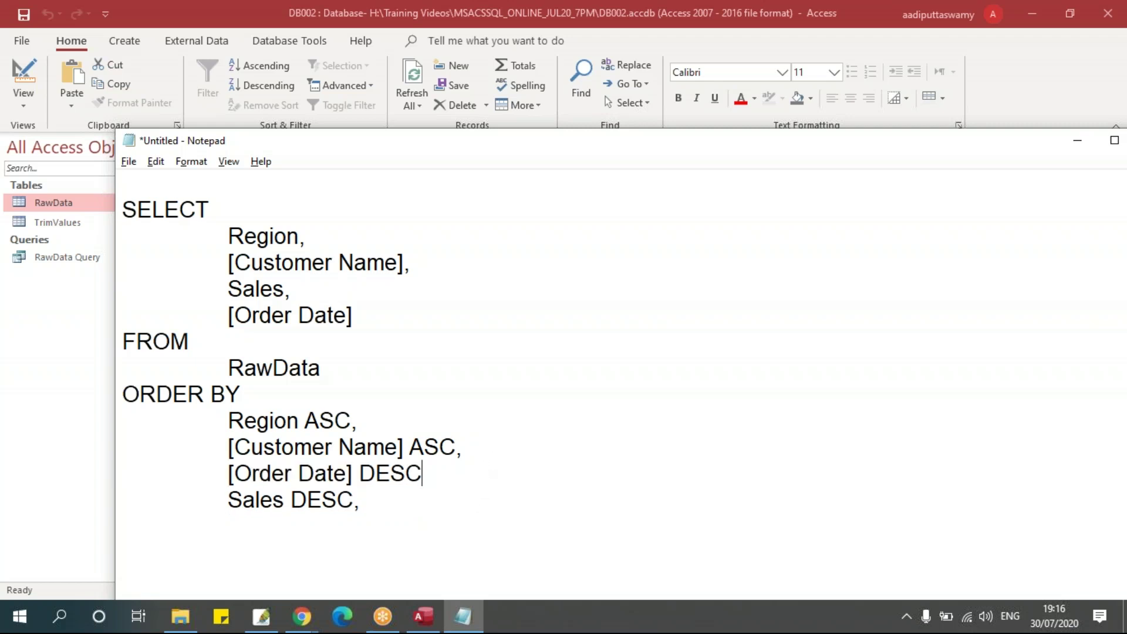
{"action": "type", "text": ","}
{"action": "left_click", "coordinate": [385, 506]}
{"action": "key", "text": "BackSpace"}
- Copy the reordered statement over Query1's existing SQL in Access and run the query
{"action": "scroll", "coordinate": [440, 496], "scroll_direction": "down", "scroll_amount": 1}
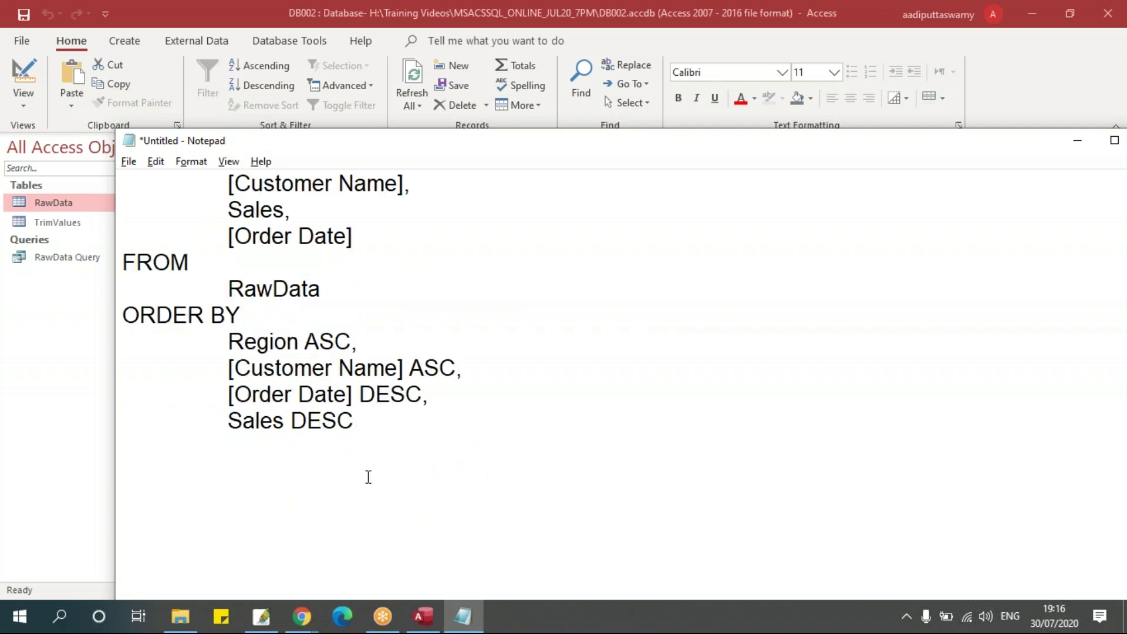
{"action": "scroll", "coordinate": [207, 317], "scroll_direction": "up", "scroll_amount": 1}
{"action": "left_click_drag", "start_coordinate": [123, 211], "coordinate": [390, 504]}
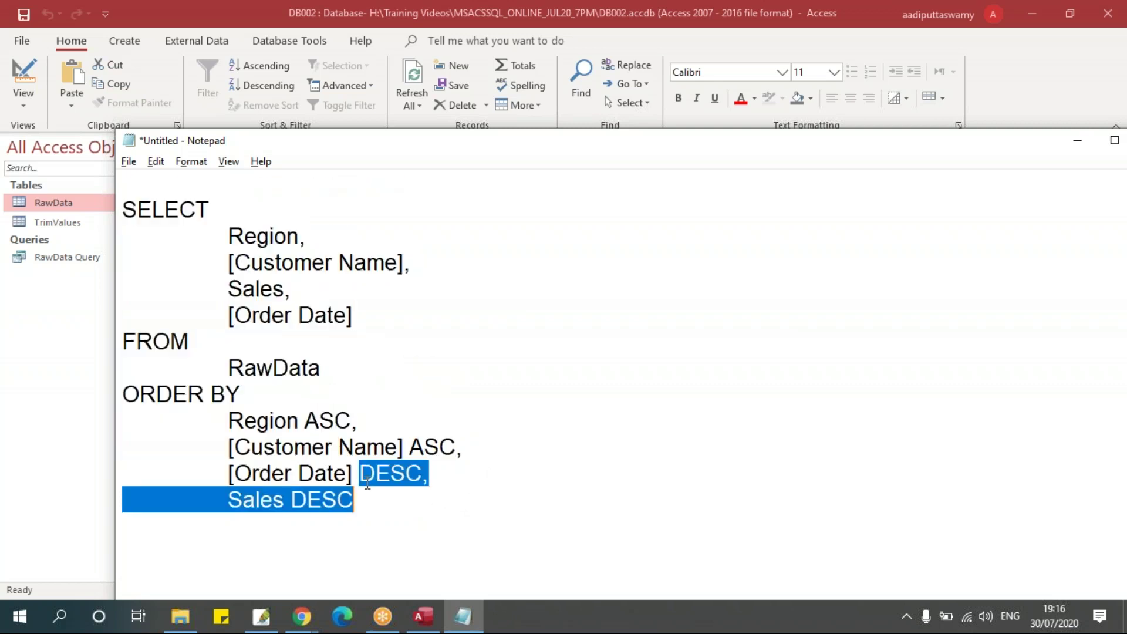
{"action": "left_click_drag", "start_coordinate": [125, 211], "coordinate": [360, 495]}
{"action": "key", "text": "ctrl+c"}
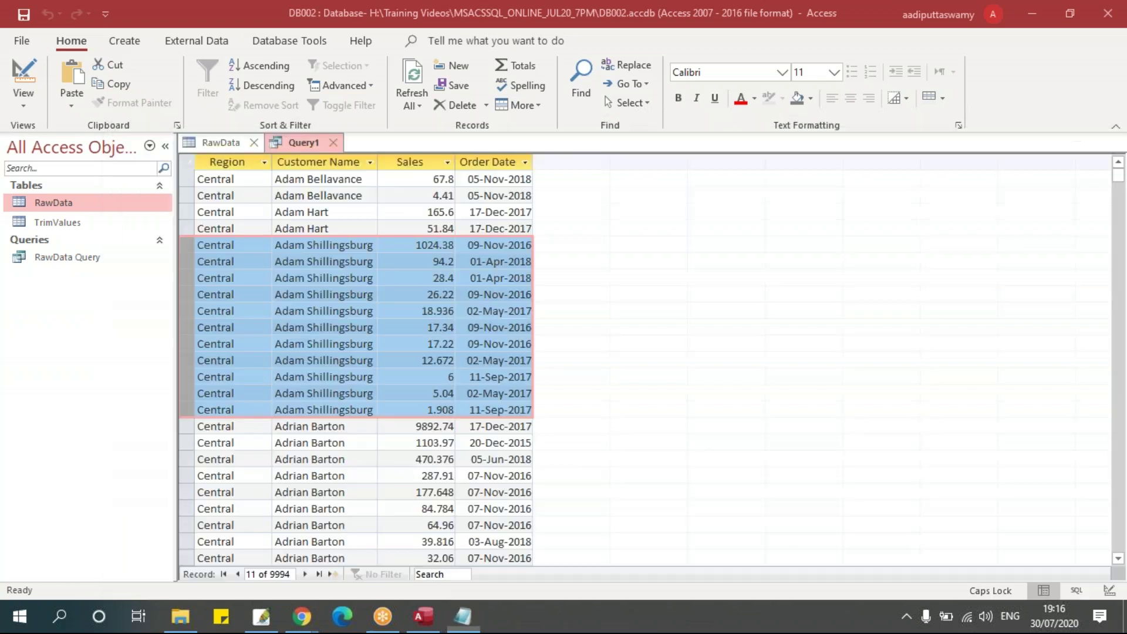
{"action": "right_click", "coordinate": [308, 146]}
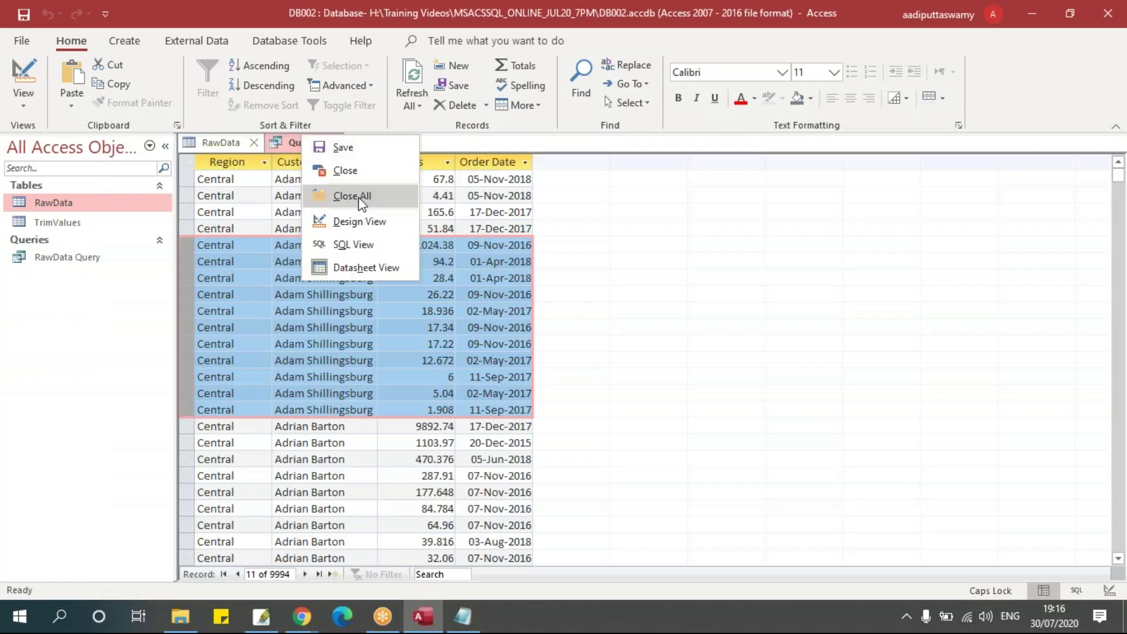
{"action": "left_click", "coordinate": [363, 243]}
{"action": "key", "text": "ctrl+a"}
{"action": "key", "text": "ctrl+v"}
{"action": "left_click", "coordinate": [282, 213]}
{"action": "left_click", "coordinate": [64, 76]}
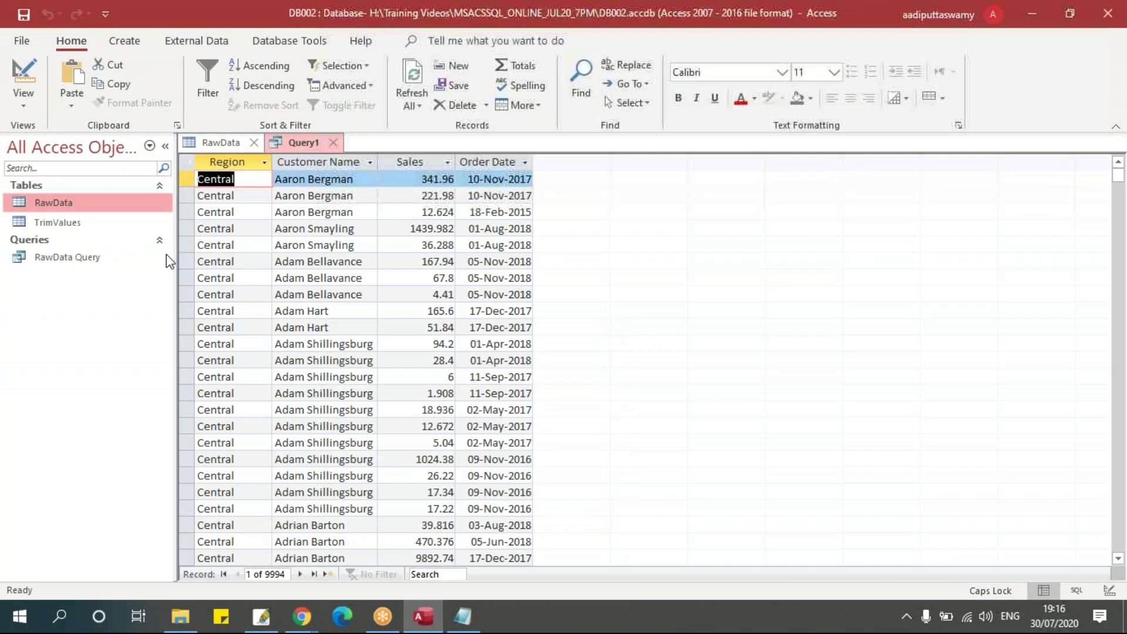
- Compare one customer's group of rows, sorted by Order Date before Sales, with the ORDER BY clause in Notepad
{"action": "left_click_drag", "start_coordinate": [187, 344], "coordinate": [201, 508]}
{"action": "scroll", "coordinate": [726, 434], "scroll_direction": "down", "scroll_amount": 1}
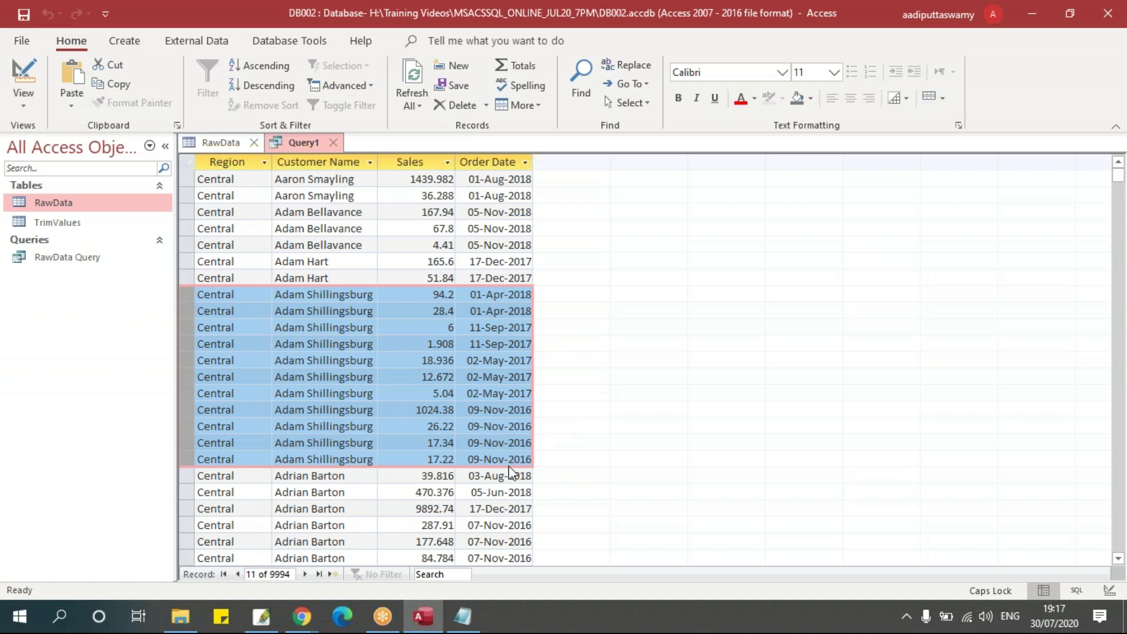
{"action": "key", "text": "alt+Tab"}
{"action": "left_click", "coordinate": [407, 492]}
{"action": "left_click_drag", "start_coordinate": [229, 420], "coordinate": [377, 516]}
{"action": "left_click", "coordinate": [325, 449]}
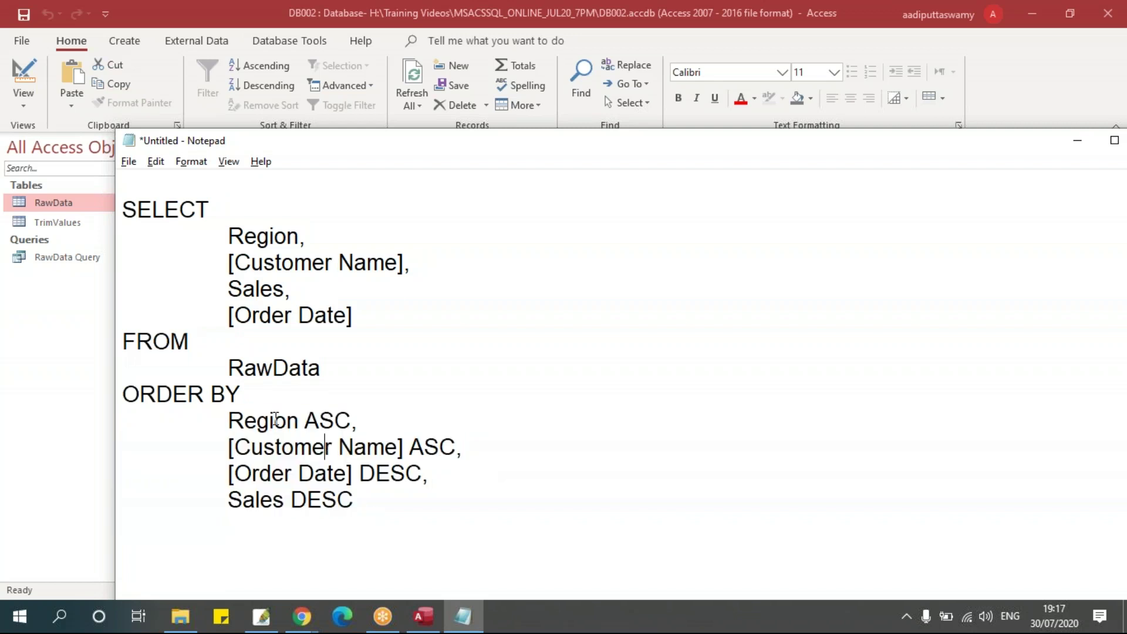
- Return to Access and review the Region, Customer Name, Sales and Order Date columns of Query1's result
{"action": "key", "text": "alt+Tab"}
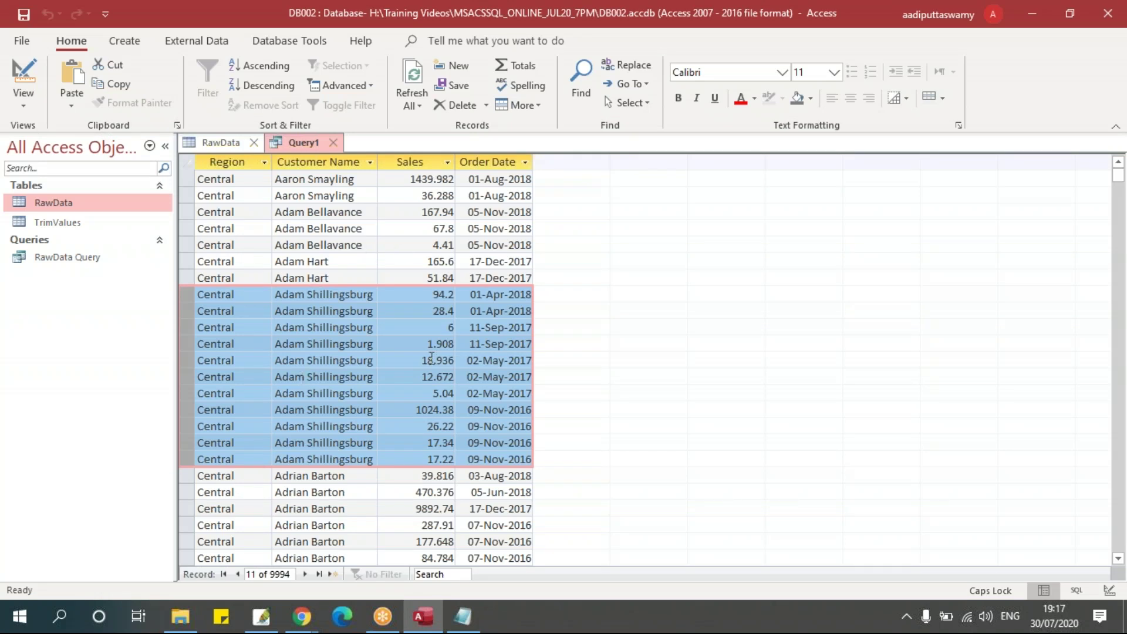
{"action": "right_click", "coordinate": [308, 143]}
{"action": "left_click", "coordinate": [292, 139]}
{"action": "left_click", "coordinate": [233, 161]}
{"action": "left_click", "coordinate": [308, 161]}
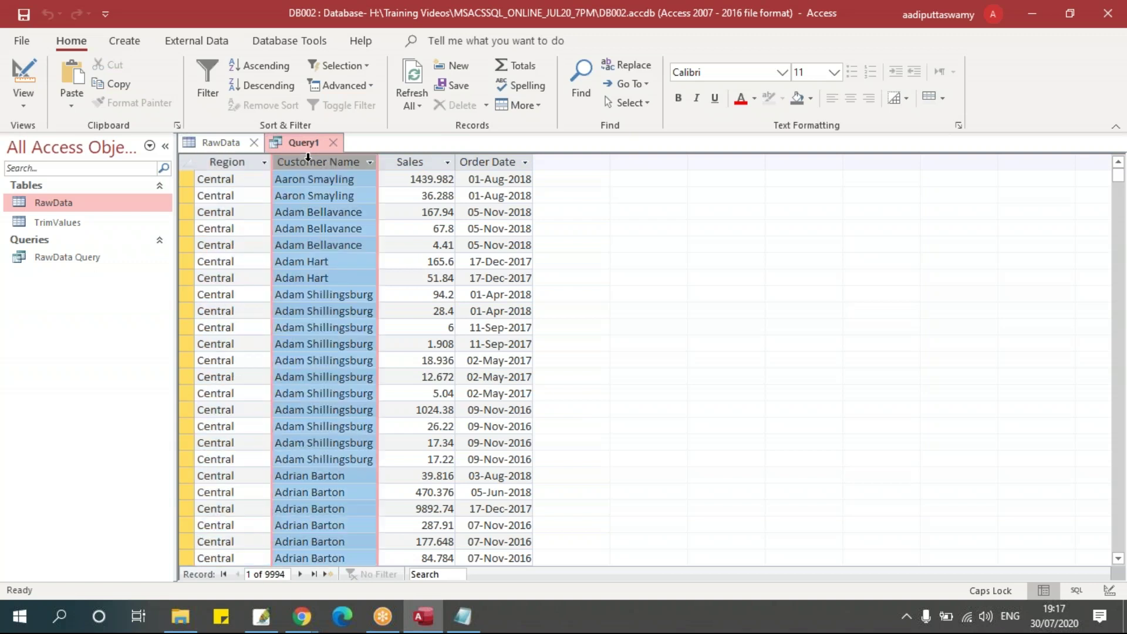
{"action": "left_click", "coordinate": [410, 162]}
{"action": "left_click", "coordinate": [487, 162]}
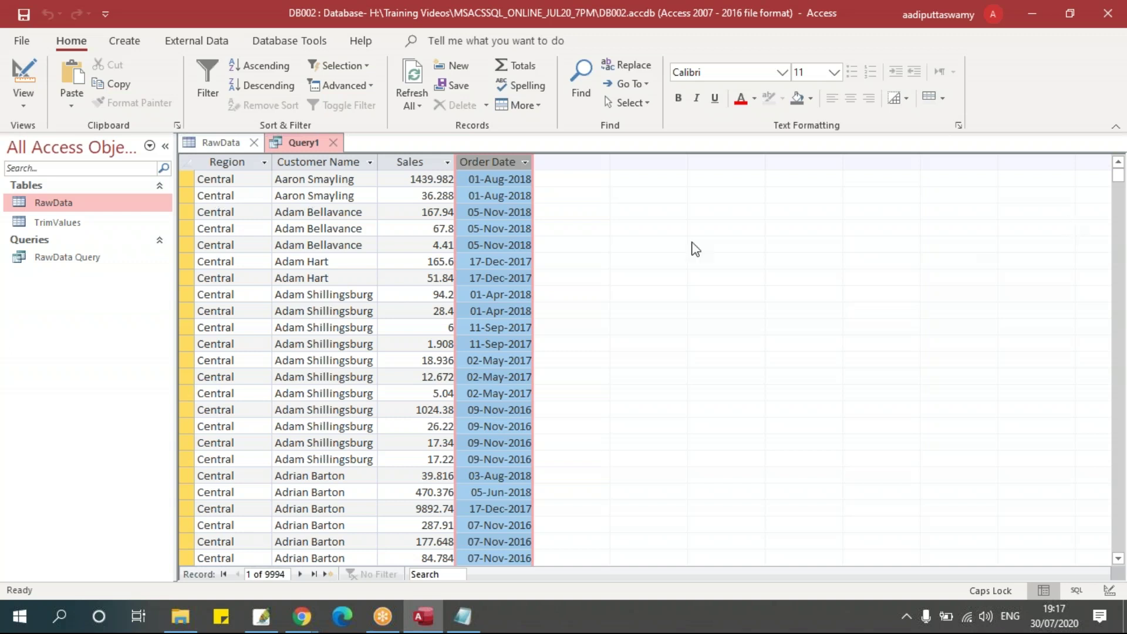
{"action": "left_click_drag", "start_coordinate": [233, 163], "coordinate": [461, 164]}
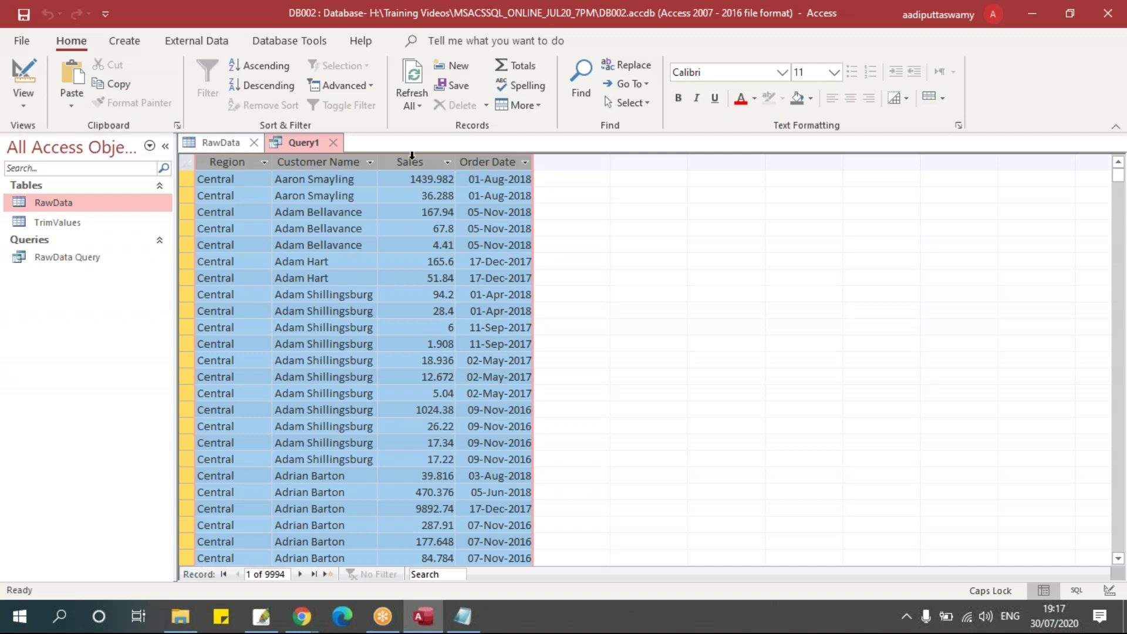
- Switch Query1 to Design View and examine how the Order Date and hidden second Sales columns set the sort priority
{"action": "right_click", "coordinate": [301, 141]}
{"action": "left_click", "coordinate": [379, 225]}
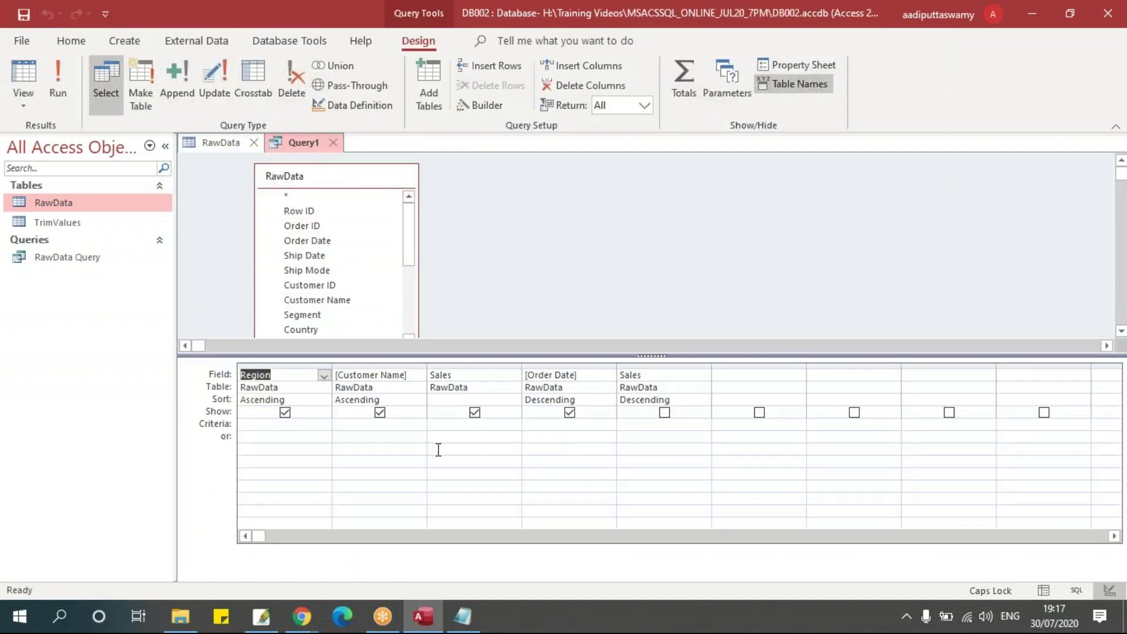
{"action": "left_click", "coordinate": [543, 365]}
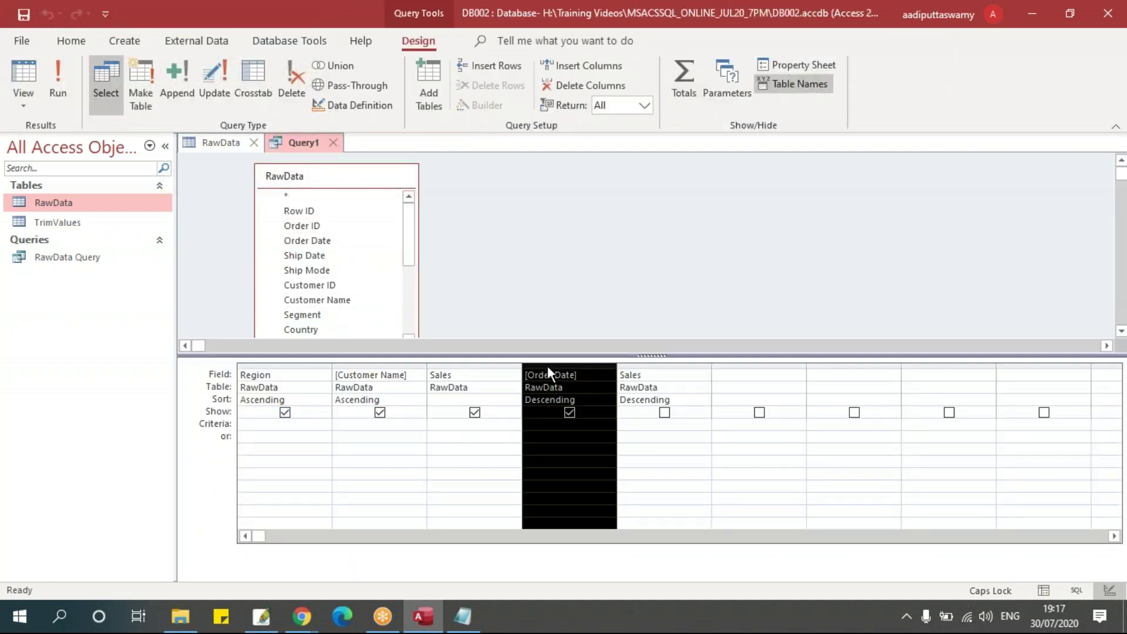
{"action": "left_click", "coordinate": [650, 365]}
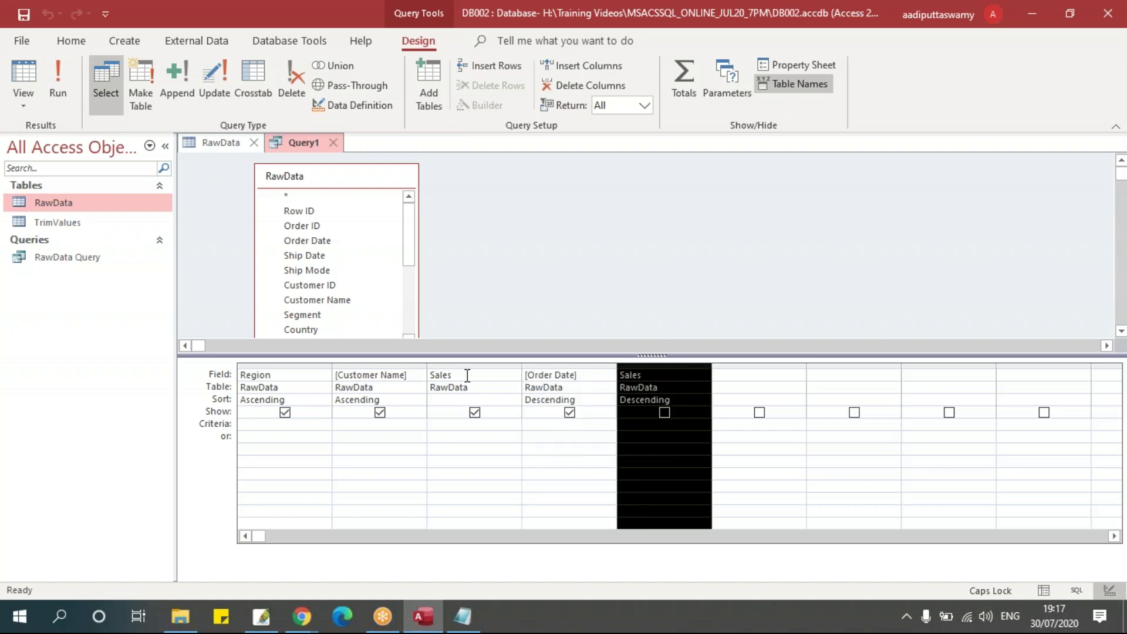
{"action": "left_click", "coordinate": [596, 471]}
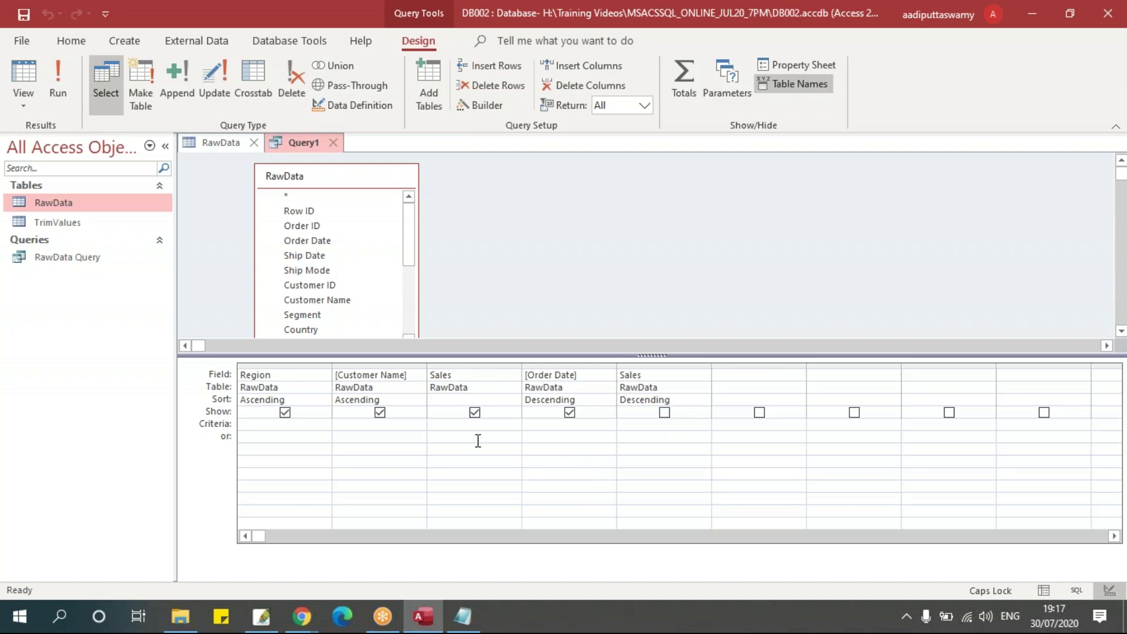
- Delete the hidden second Sales column and clear the sorting from the Customer Name, Order Date and Region columns
{"action": "left_click", "coordinate": [635, 366]}
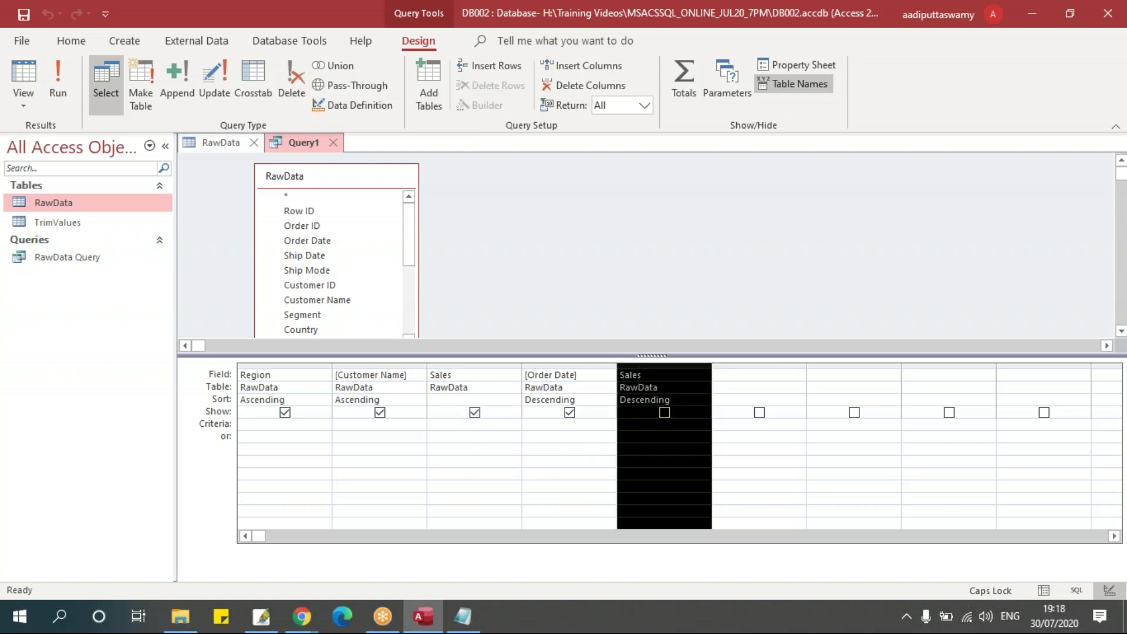
{"action": "key", "text": "Delete"}
{"action": "left_click", "coordinate": [405, 399]}
{"action": "left_click", "coordinate": [420, 400]}
{"action": "left_click", "coordinate": [376, 435]}
{"action": "left_click", "coordinate": [591, 400]}
{"action": "left_click", "coordinate": [608, 400]}
{"action": "left_click", "coordinate": [535, 434]}
{"action": "left_click", "coordinate": [311, 399]}
{"action": "left_click", "coordinate": [324, 400]}
{"action": "left_click", "coordinate": [301, 435]}
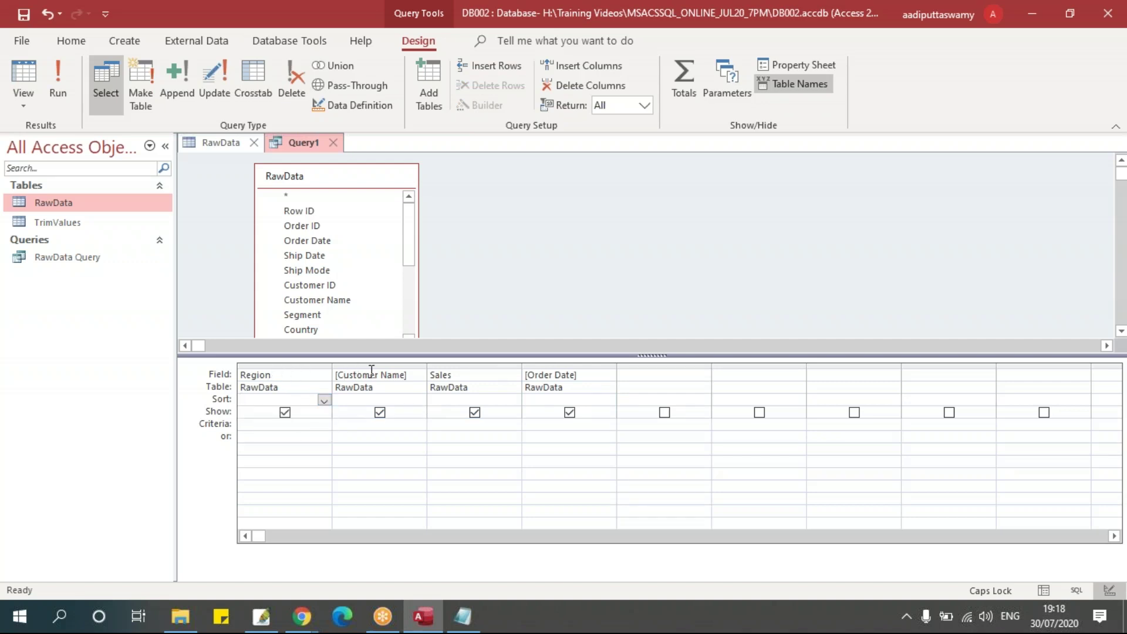
- Move the Sales column after Order Date and sort Region and Customer Name ascending
{"action": "left_click", "coordinate": [484, 364]}
{"action": "left_click_drag", "start_coordinate": [492, 367], "coordinate": [616, 377]}
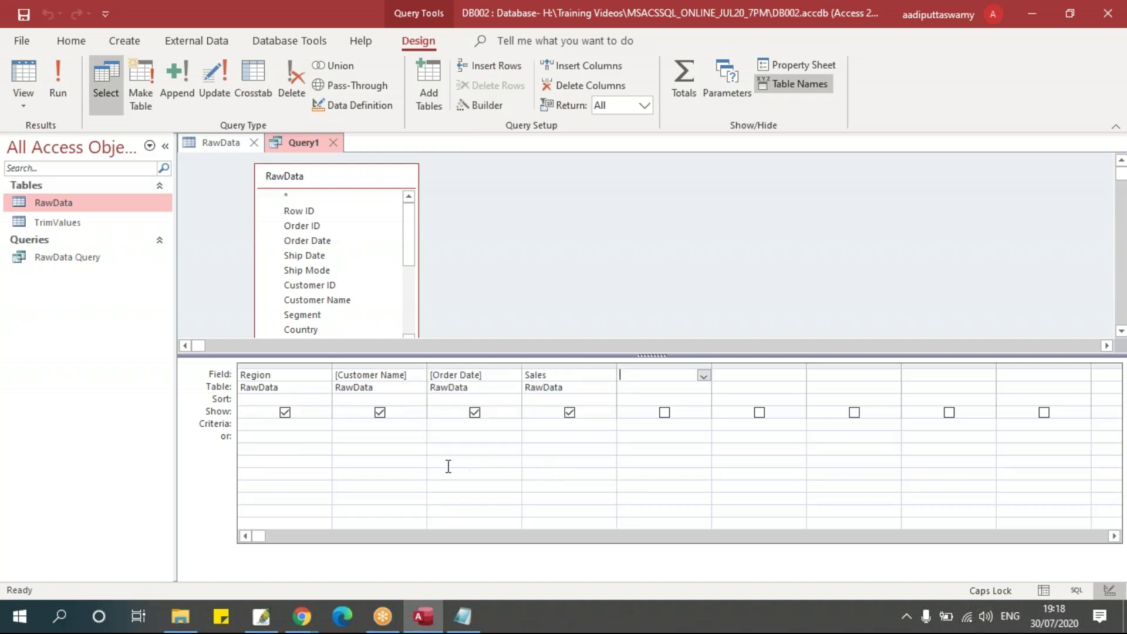
{"action": "left_click", "coordinate": [312, 400]}
{"action": "left_click", "coordinate": [324, 400]}
{"action": "left_click", "coordinate": [313, 413]}
{"action": "left_click", "coordinate": [411, 400]}
{"action": "left_click", "coordinate": [419, 400]}
{"action": "left_click", "coordinate": [402, 412]}
- Sort the Order Date and Sales columns in descending order
{"action": "left_click", "coordinate": [476, 399]}
{"action": "left_click", "coordinate": [513, 400]}
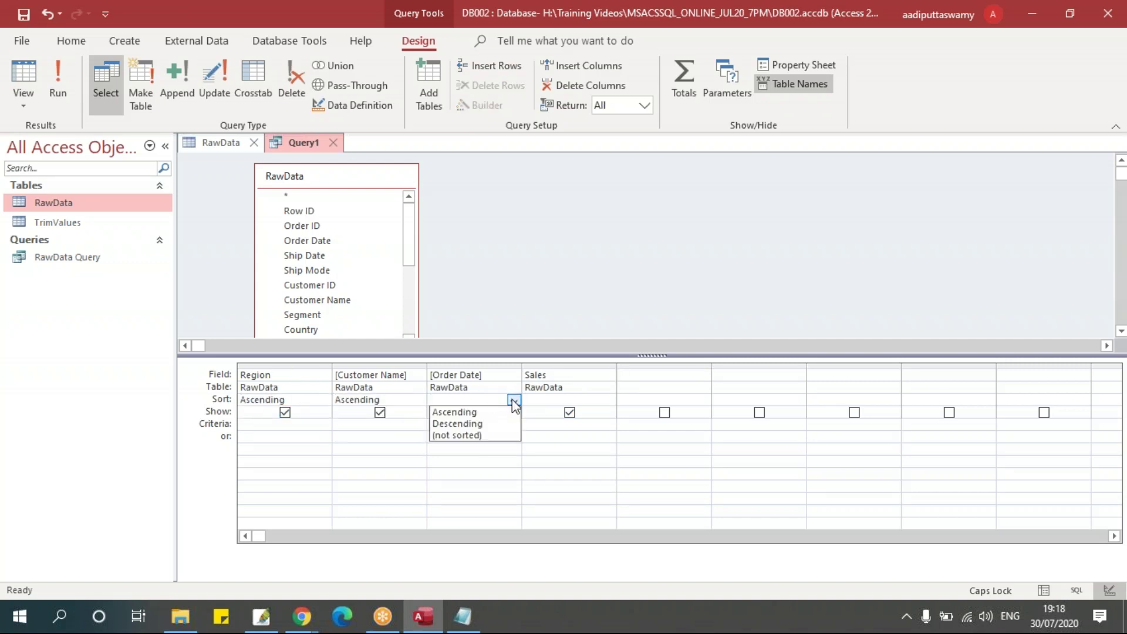
{"action": "left_click", "coordinate": [471, 421]}
{"action": "left_click", "coordinate": [564, 400]}
{"action": "left_click", "coordinate": [608, 400]}
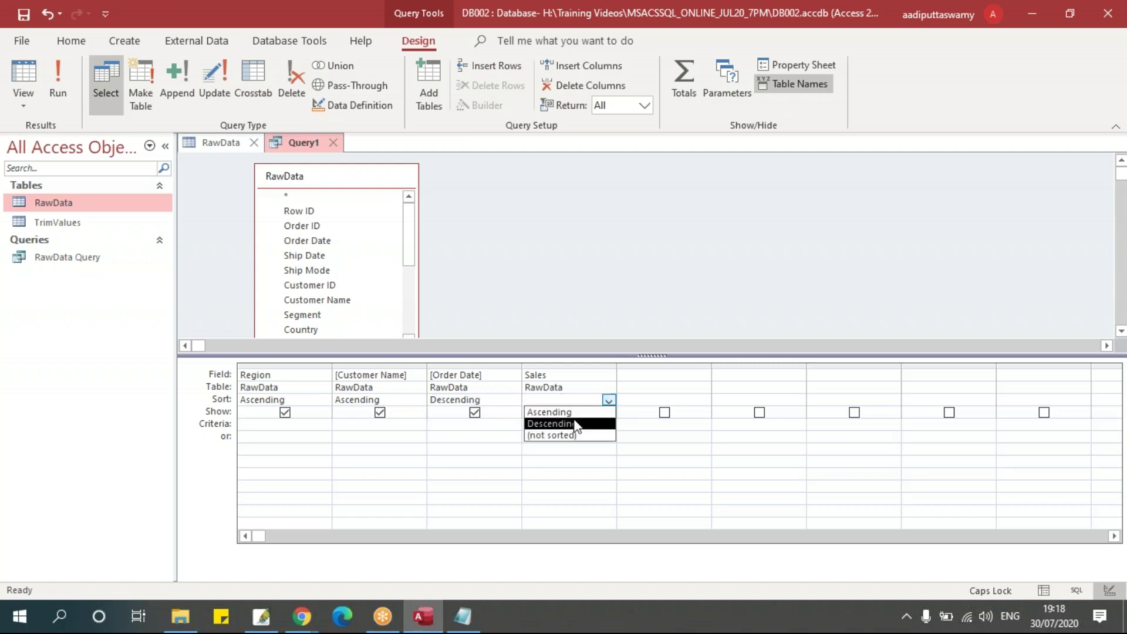
{"action": "left_click", "coordinate": [564, 423]}
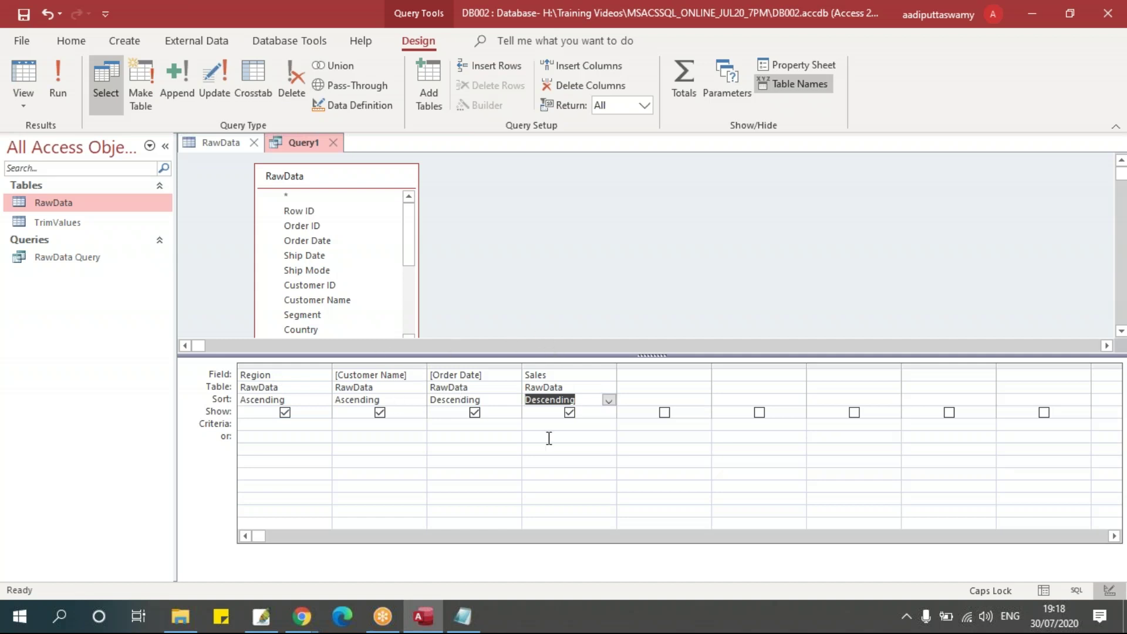
- Move the Sales column back before Order Date and review the resulting column order in the design grid
{"action": "left_click", "coordinate": [547, 365]}
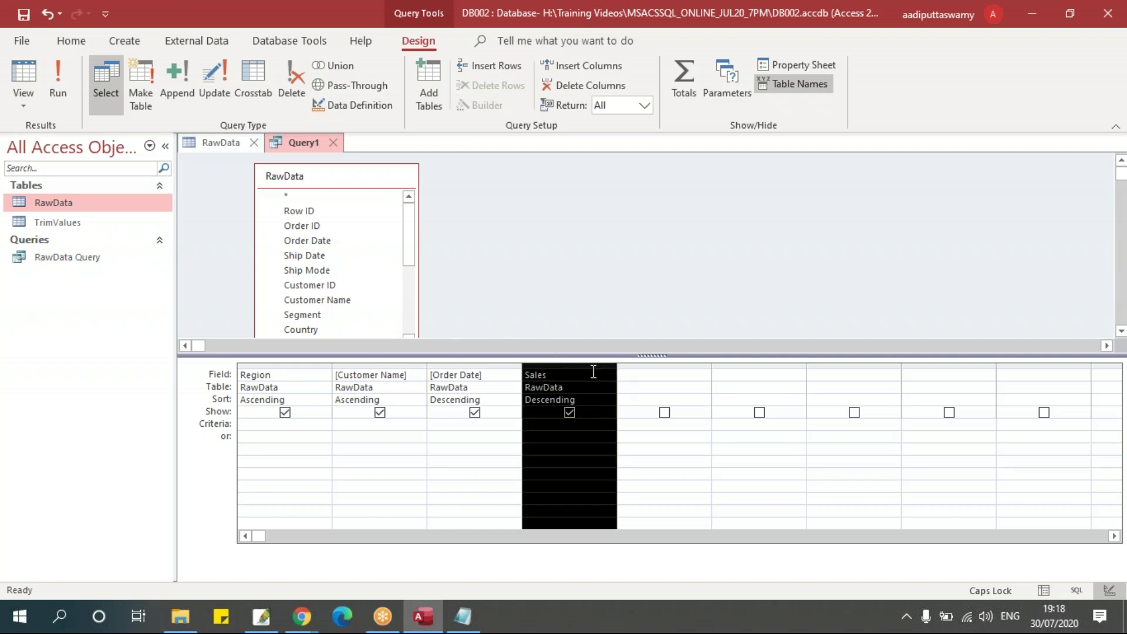
{"action": "left_click_drag", "start_coordinate": [593, 367], "coordinate": [453, 372]}
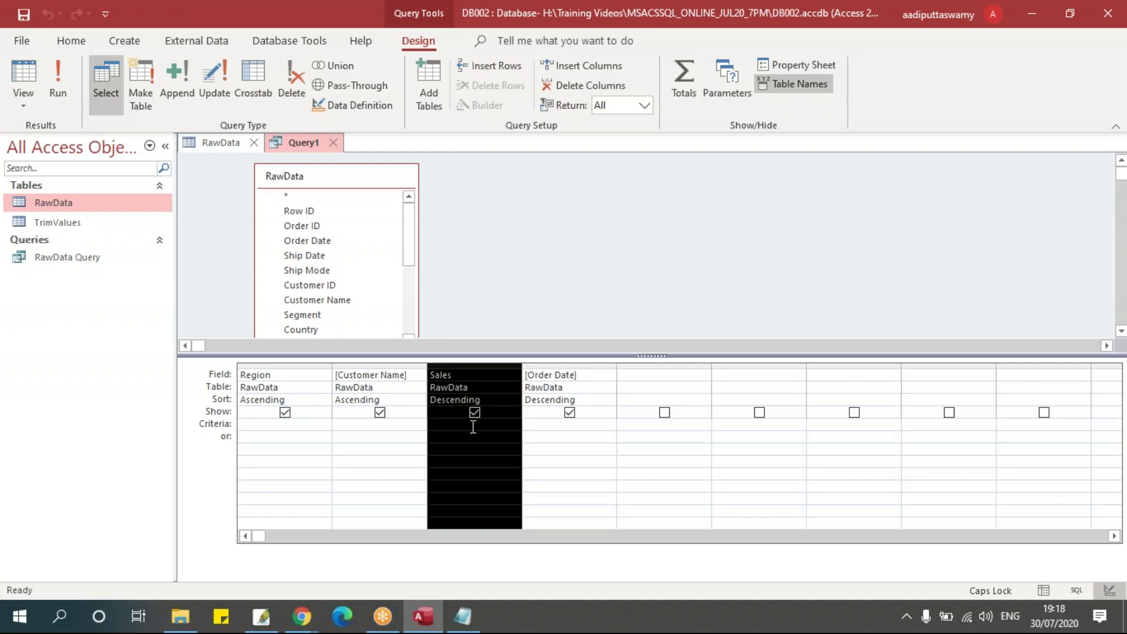
{"action": "left_click", "coordinate": [392, 489]}
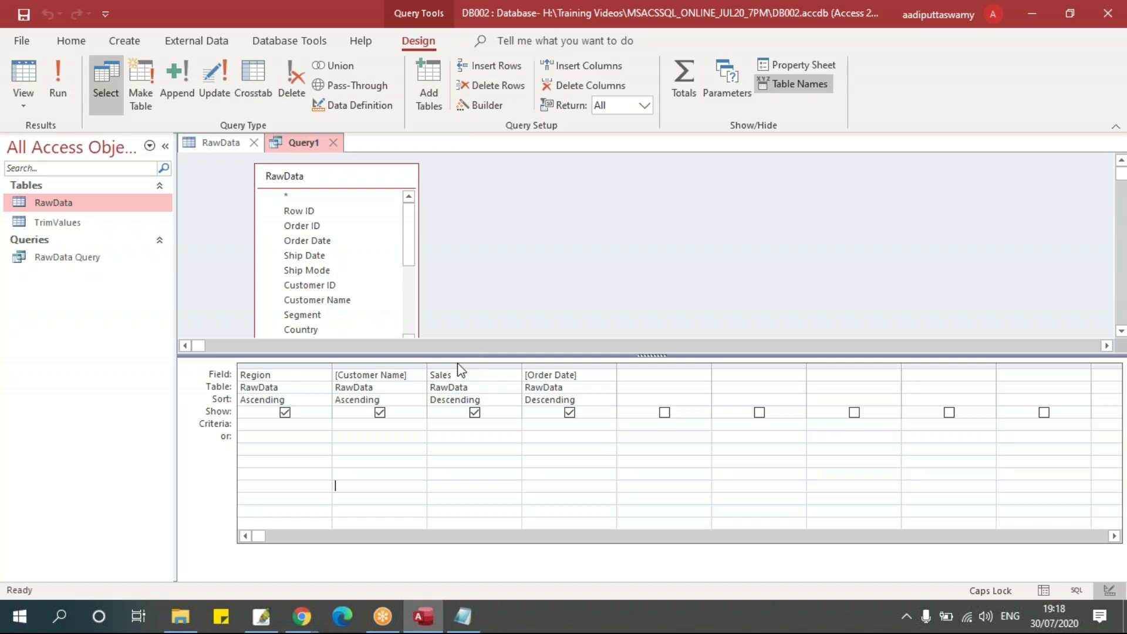
{"action": "left_click", "coordinate": [297, 367]}
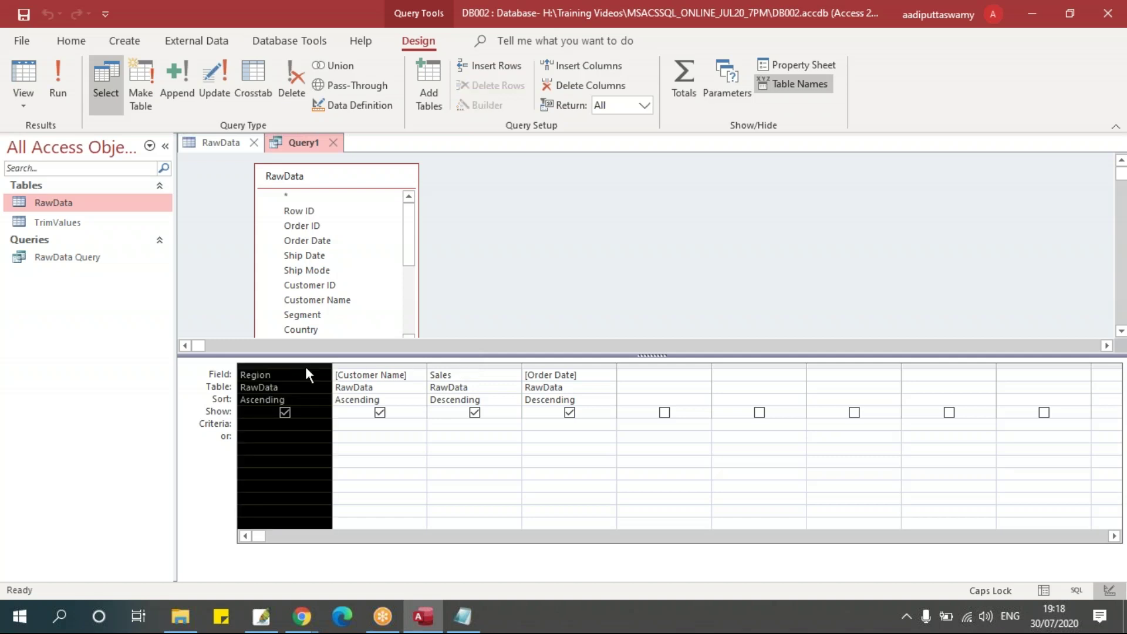
{"action": "left_click", "coordinate": [378, 366]}
{"action": "left_click", "coordinate": [548, 364]}
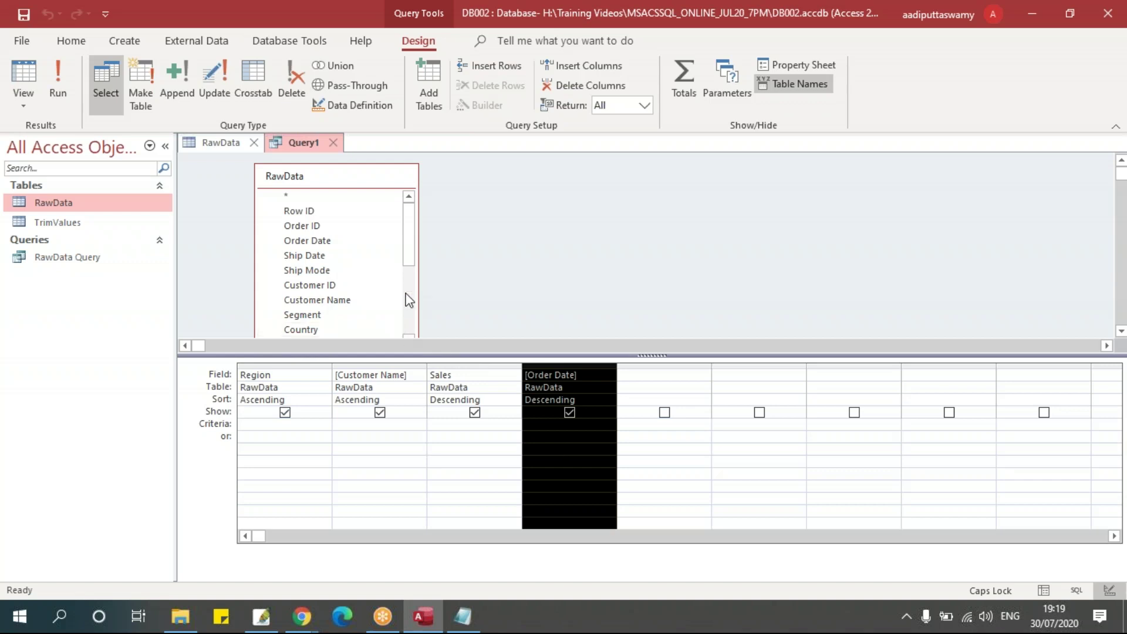
- Add a second Sales field from RawData after Order Date and set the first Sales column to not sorted
{"action": "left_click_drag", "start_coordinate": [411, 247], "coordinate": [413, 323]}
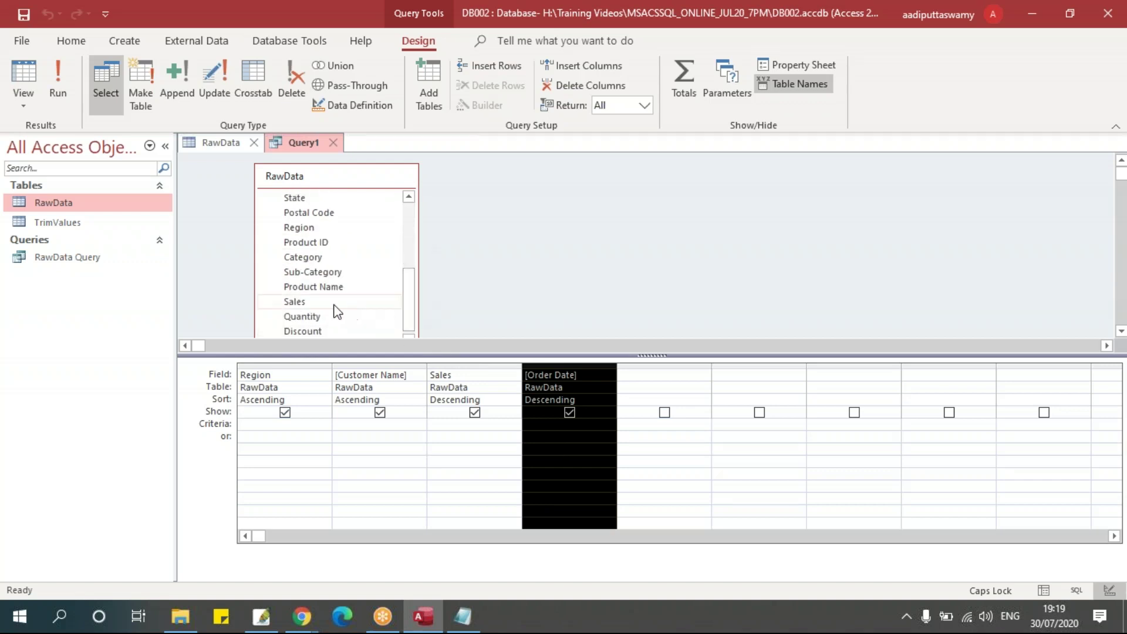
{"action": "left_click_drag", "start_coordinate": [304, 303], "coordinate": [681, 435]}
{"action": "left_click", "coordinate": [514, 400]}
{"action": "left_click", "coordinate": [515, 401]}
{"action": "left_click", "coordinate": [514, 400]}
{"action": "left_click", "coordinate": [499, 435]}
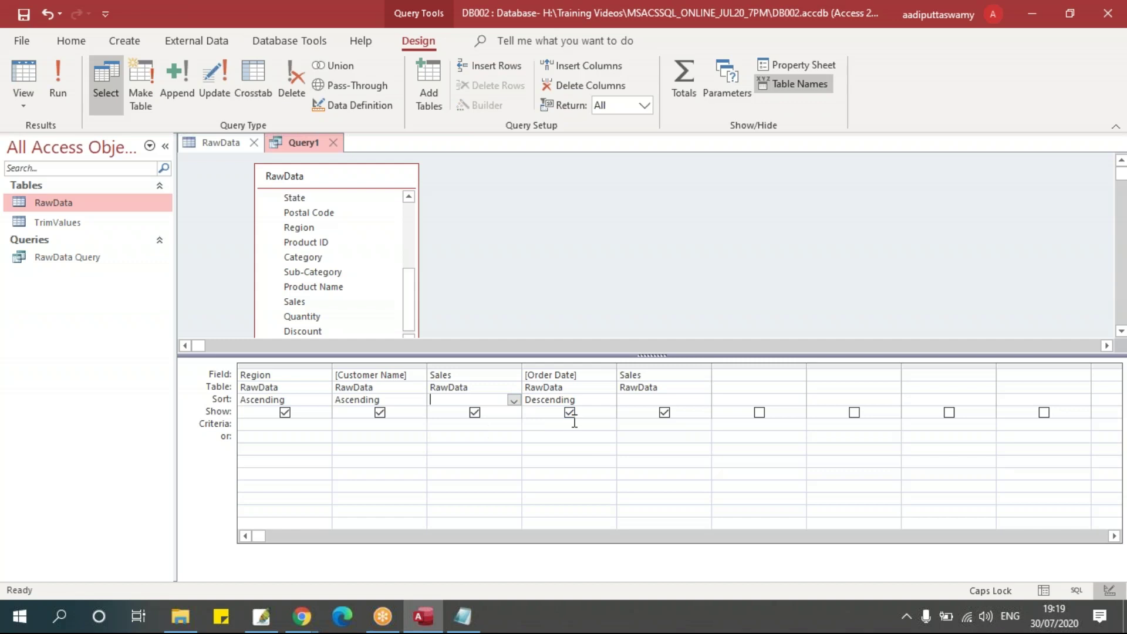
- Sort the second Sales column descending and run Query1
{"action": "left_click", "coordinate": [683, 397]}
{"action": "left_click", "coordinate": [703, 400]}
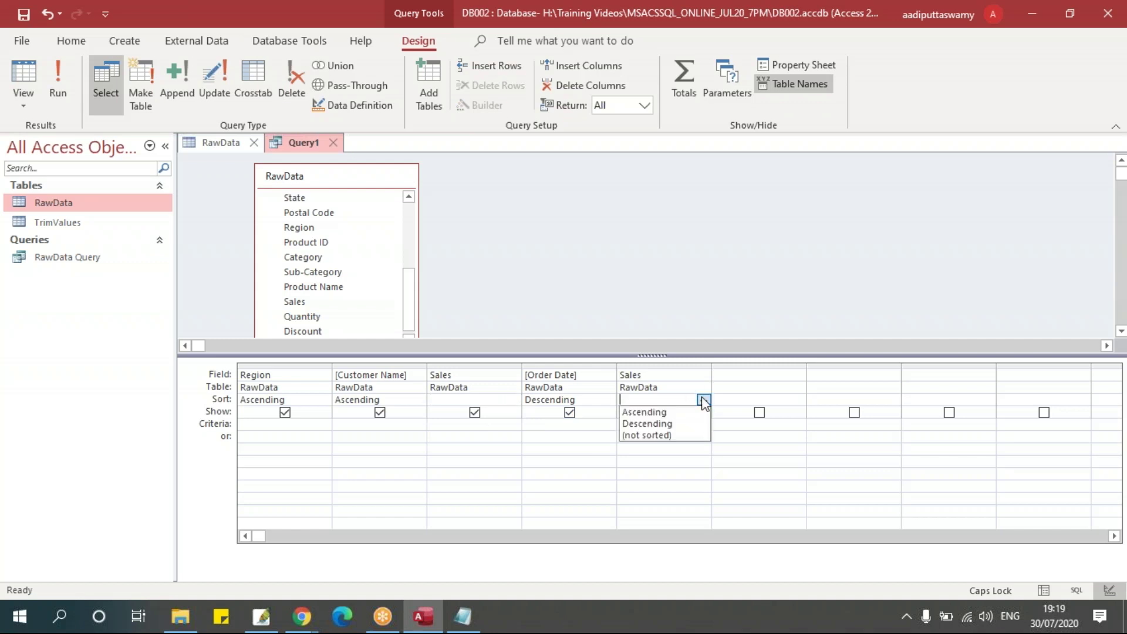
{"action": "left_click", "coordinate": [658, 424]}
{"action": "left_click", "coordinate": [596, 464]}
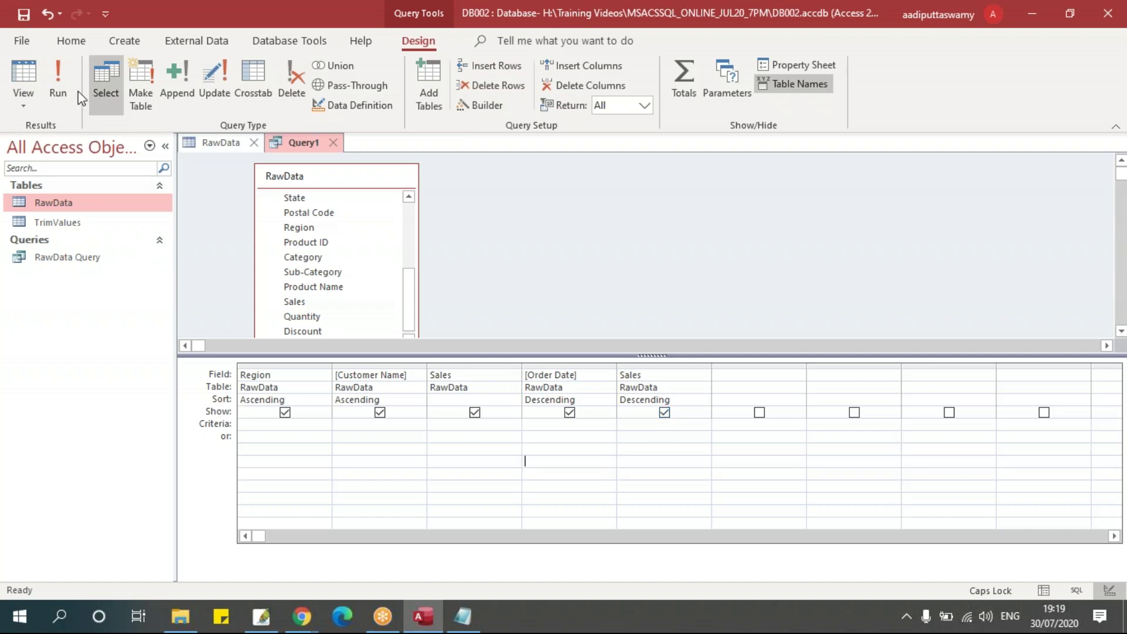
{"action": "left_click", "coordinate": [70, 105]}
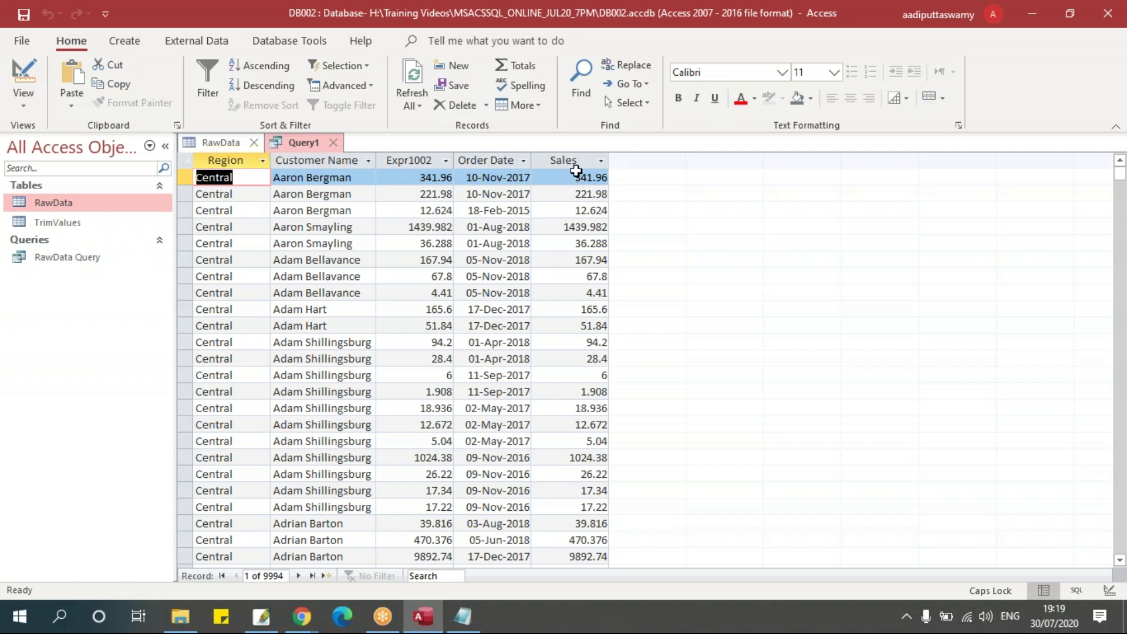
- Return to Query1's Design View, hide the second Sales column from the output and run the query again
{"action": "right_click", "coordinate": [303, 142]}
{"action": "left_click", "coordinate": [343, 228]}
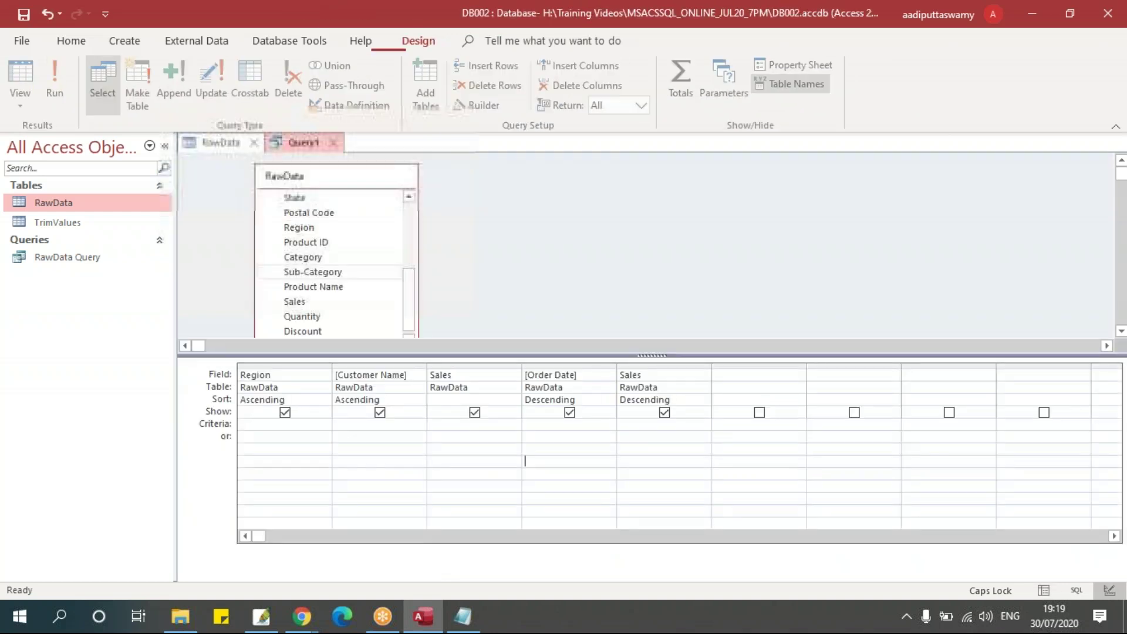
{"action": "left_click", "coordinate": [664, 413]}
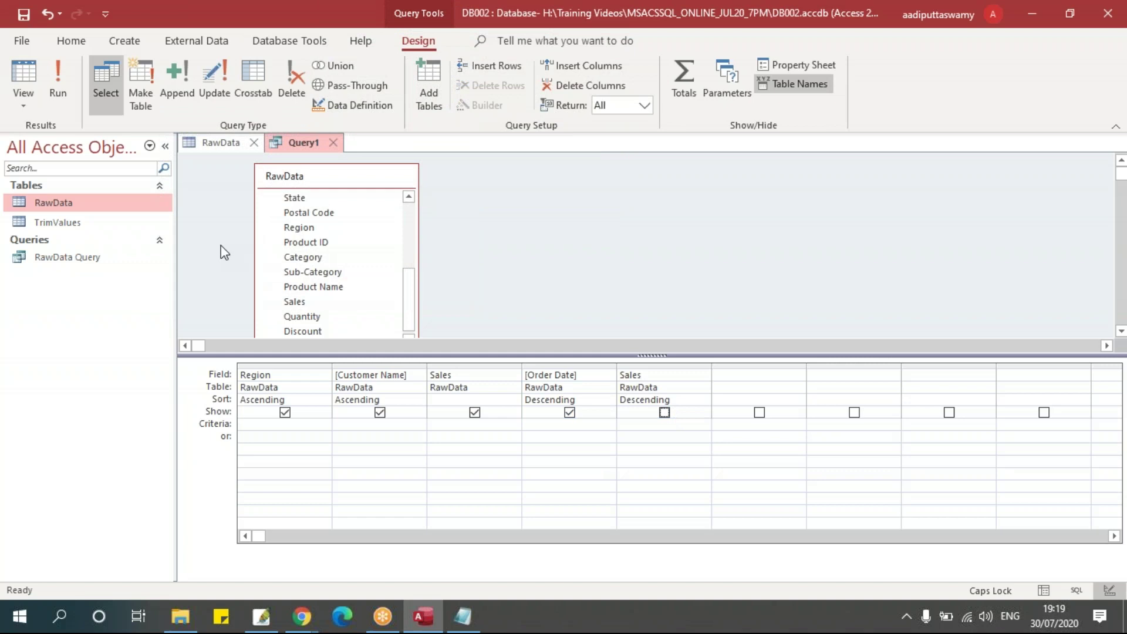
{"action": "left_click", "coordinate": [62, 83]}
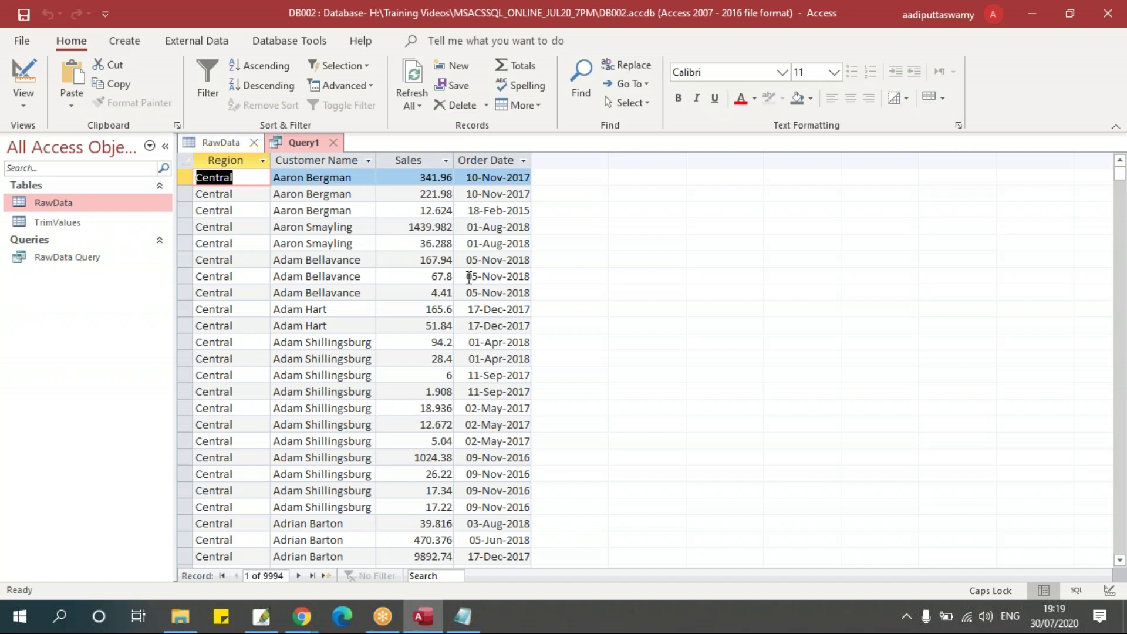
- Compare Query1's design grid with the Order Date and Sales lines of the ORDER BY clause in Notepad
{"action": "right_click", "coordinate": [298, 145]}
{"action": "left_click", "coordinate": [358, 229]}
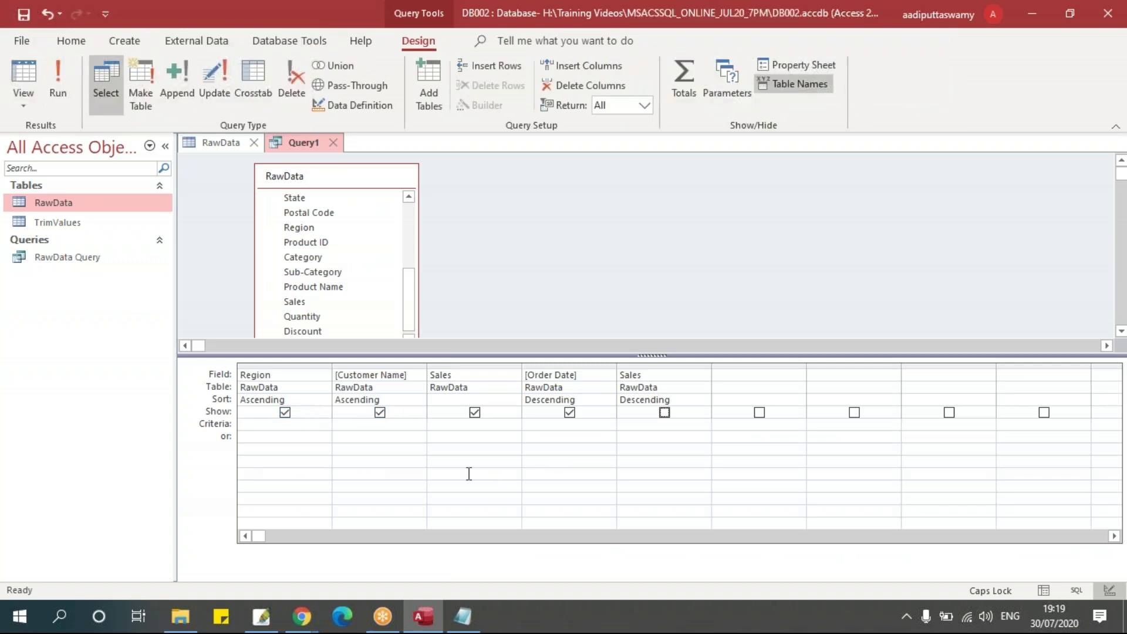
{"action": "left_click", "coordinate": [463, 616]}
{"action": "left_click", "coordinate": [407, 464]}
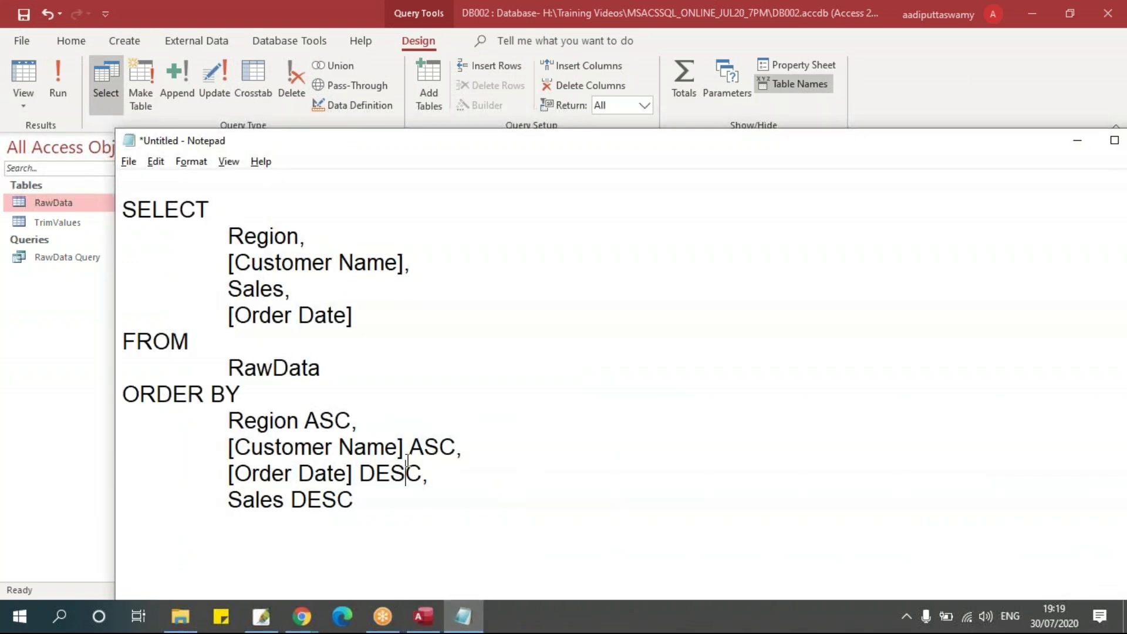
{"action": "left_click", "coordinate": [230, 498]}
{"action": "left_click", "coordinate": [339, 376]}
{"action": "scroll", "coordinate": [339, 372], "scroll_direction": "down", "scroll_amount": 3}
{"action": "left_click", "coordinate": [332, 340]}
{"action": "scroll", "coordinate": [335, 341], "scroll_direction": "down", "scroll_amount": 1}
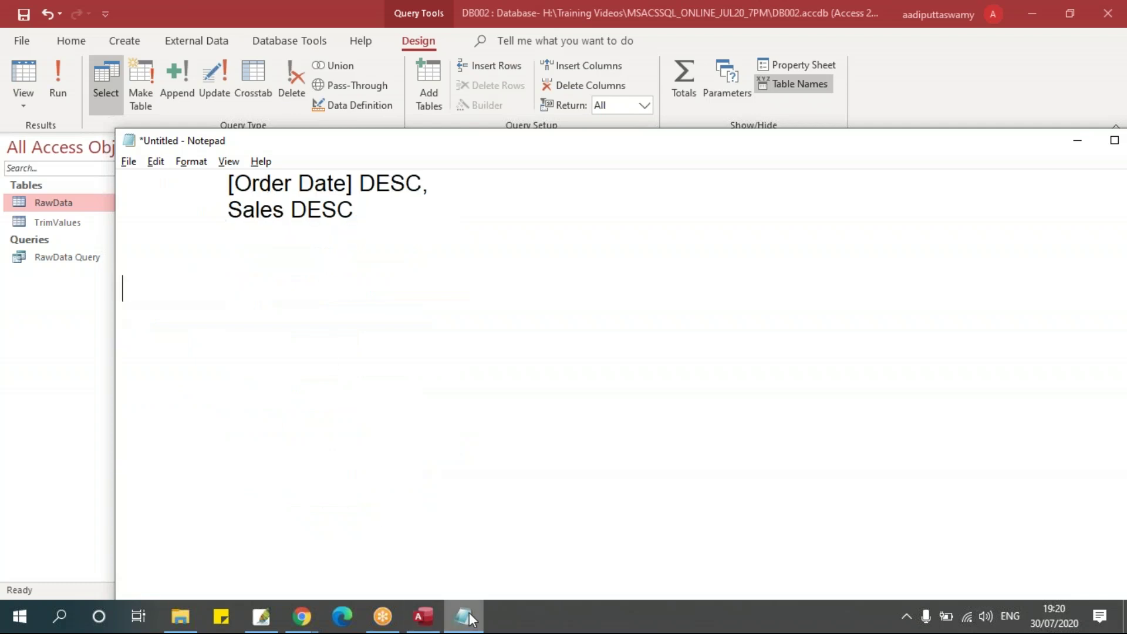
- Back in Access, delete the Region, Order Date and second Sales columns from Query1's design grid
{"action": "left_click", "coordinate": [434, 621]}
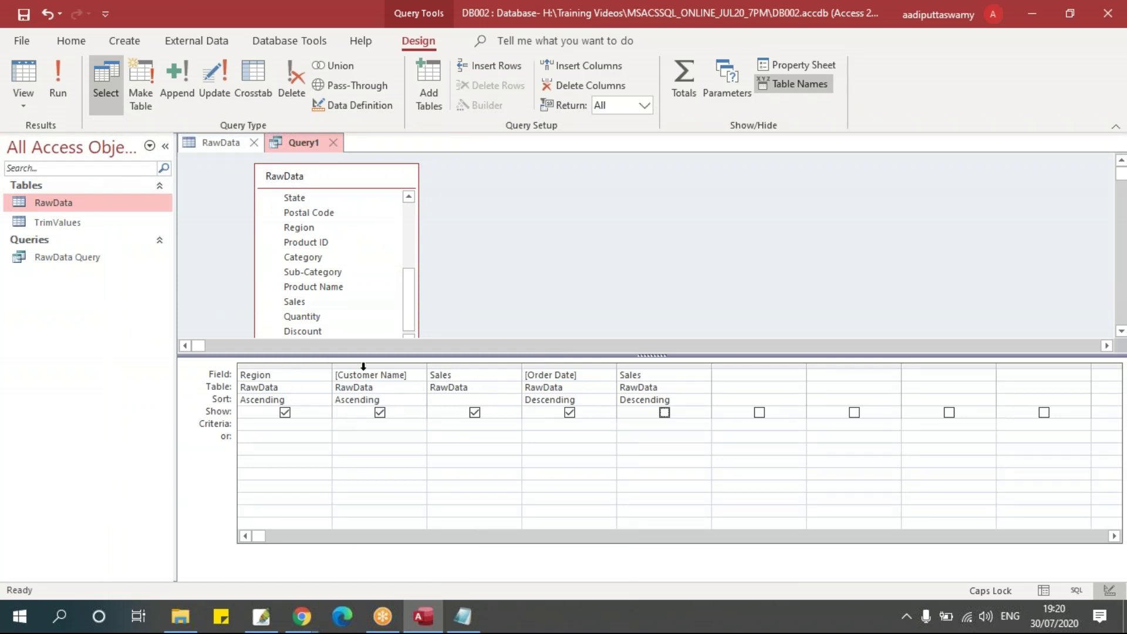
{"action": "left_click", "coordinate": [304, 363]}
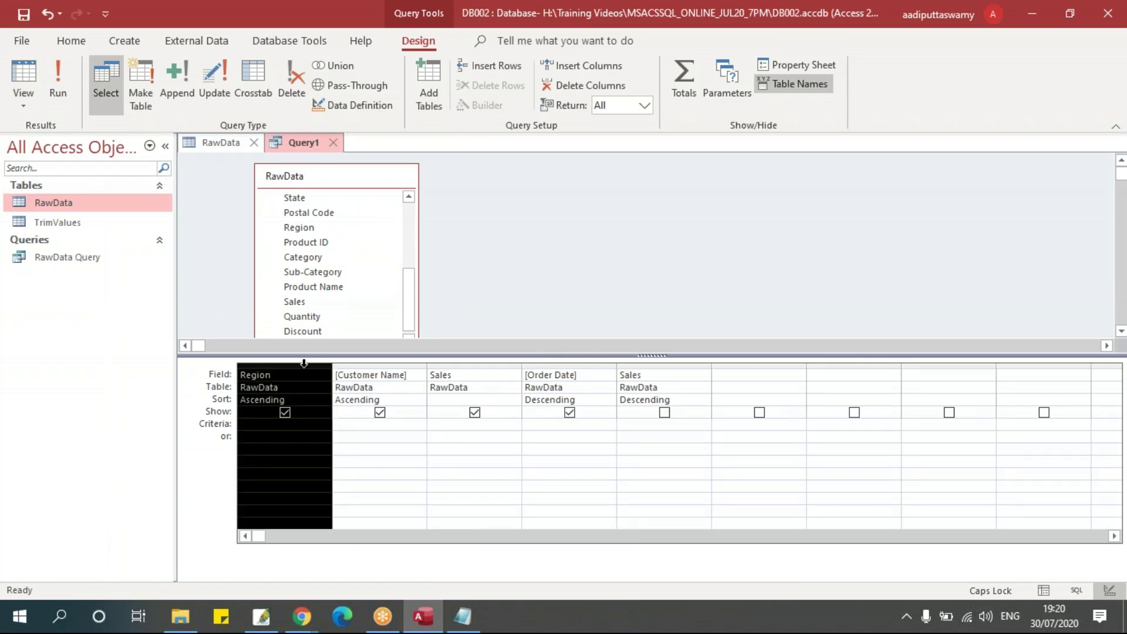
{"action": "key", "text": "Delete"}
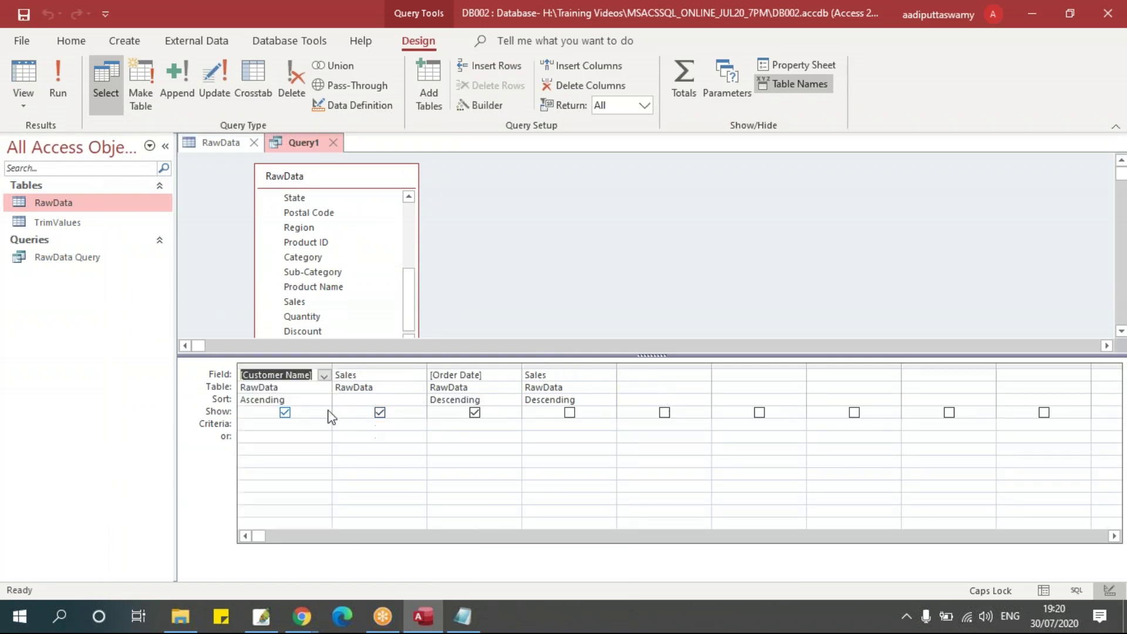
{"action": "left_click", "coordinate": [456, 366]}
{"action": "key", "text": "Delete"}
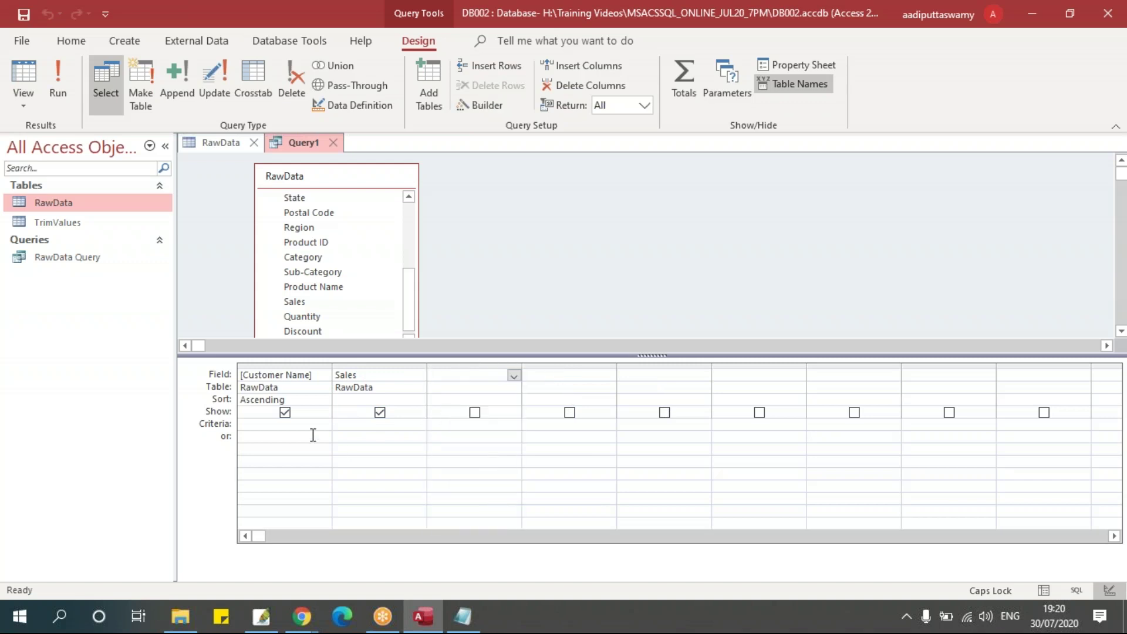
- Set both Customer Name and Sales to not sorted and run the query
{"action": "left_click", "coordinate": [311, 399]}
{"action": "left_click", "coordinate": [323, 399]}
{"action": "left_click", "coordinate": [302, 436]}
{"action": "left_click", "coordinate": [382, 400]}
{"action": "left_click", "coordinate": [420, 400]}
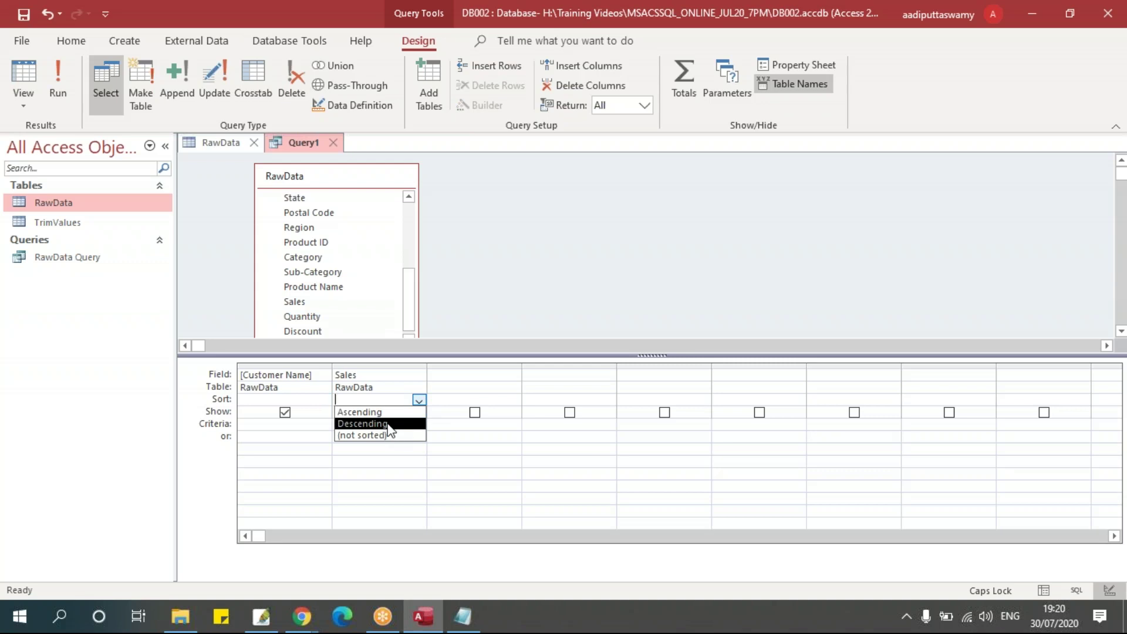
{"action": "left_click", "coordinate": [352, 423]}
{"action": "left_click", "coordinate": [419, 400]}
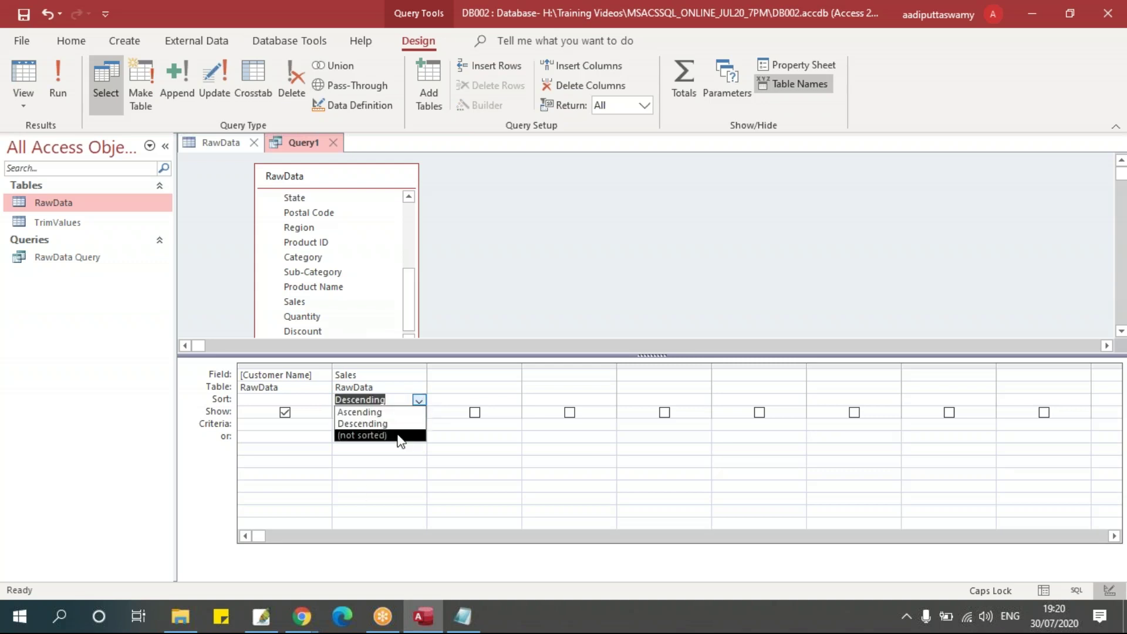
{"action": "left_click", "coordinate": [402, 437]}
{"action": "left_click", "coordinate": [61, 85]}
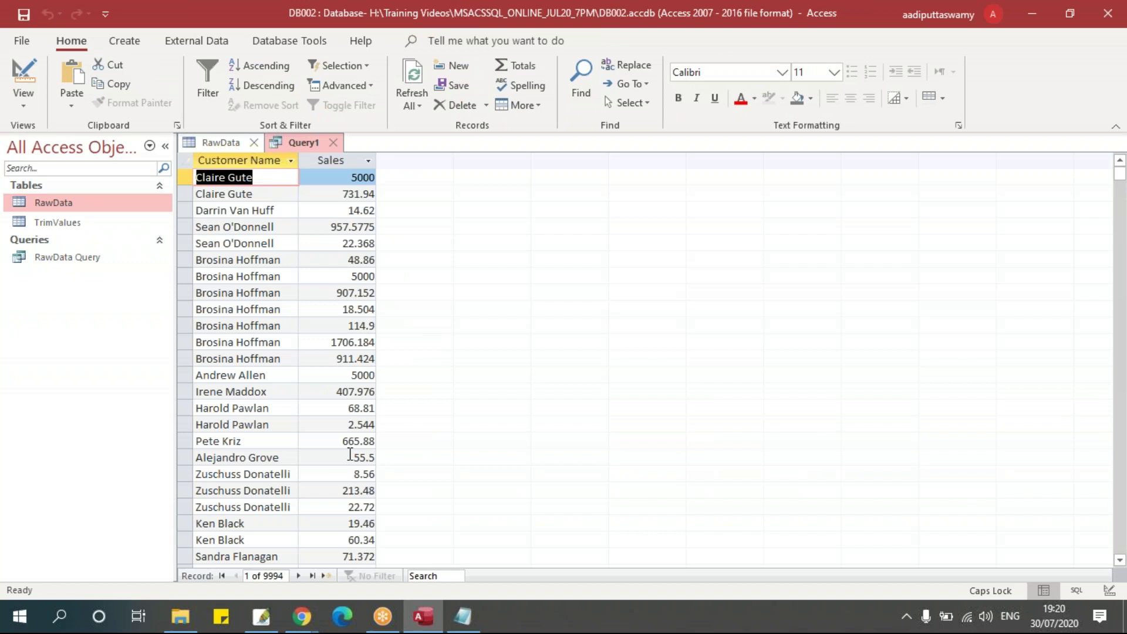
- Return to Query1's Design View, add a criterion to the Sales column and run the query
{"action": "right_click", "coordinate": [287, 141]}
{"action": "left_click", "coordinate": [355, 223]}
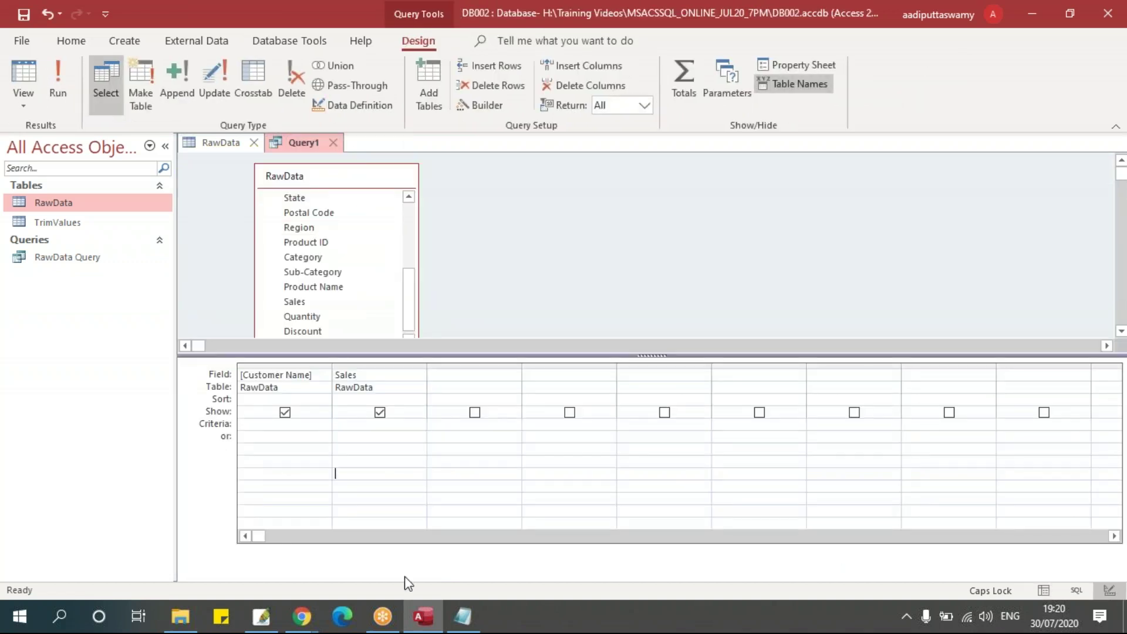
{"action": "left_click", "coordinate": [343, 424]}
{"action": "left_click", "coordinate": [59, 76]}
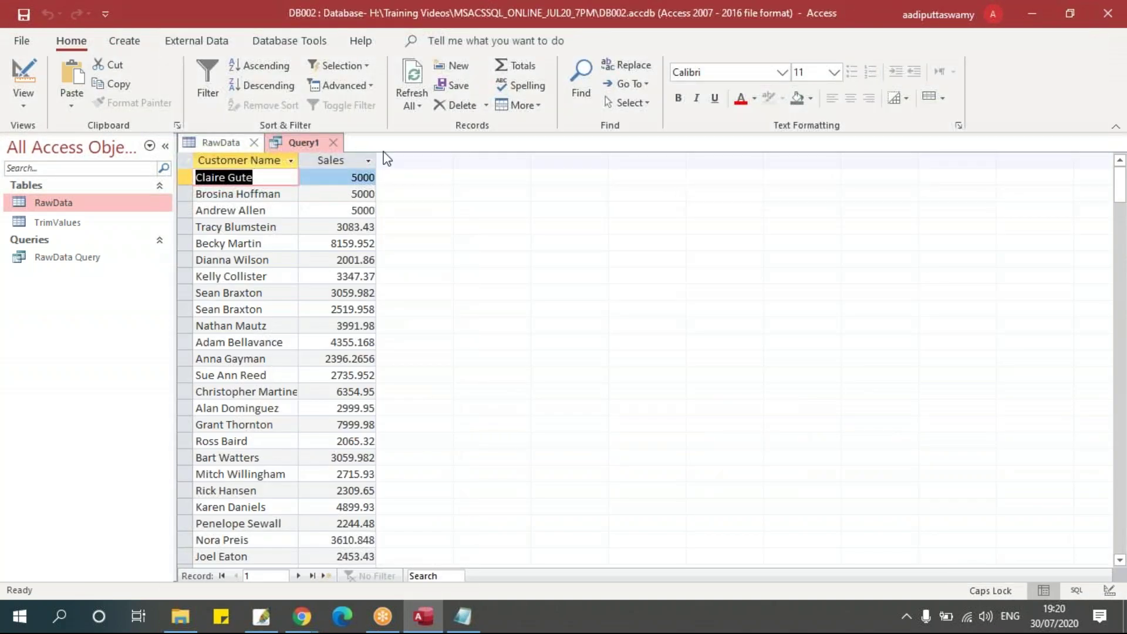
- Look through the filtered records and sort the Sales column of the query results in ascending order
{"action": "scroll", "coordinate": [352, 392], "scroll_direction": "down", "scroll_amount": 14}
{"action": "scroll", "coordinate": [352, 393], "scroll_direction": "up", "scroll_amount": 11}
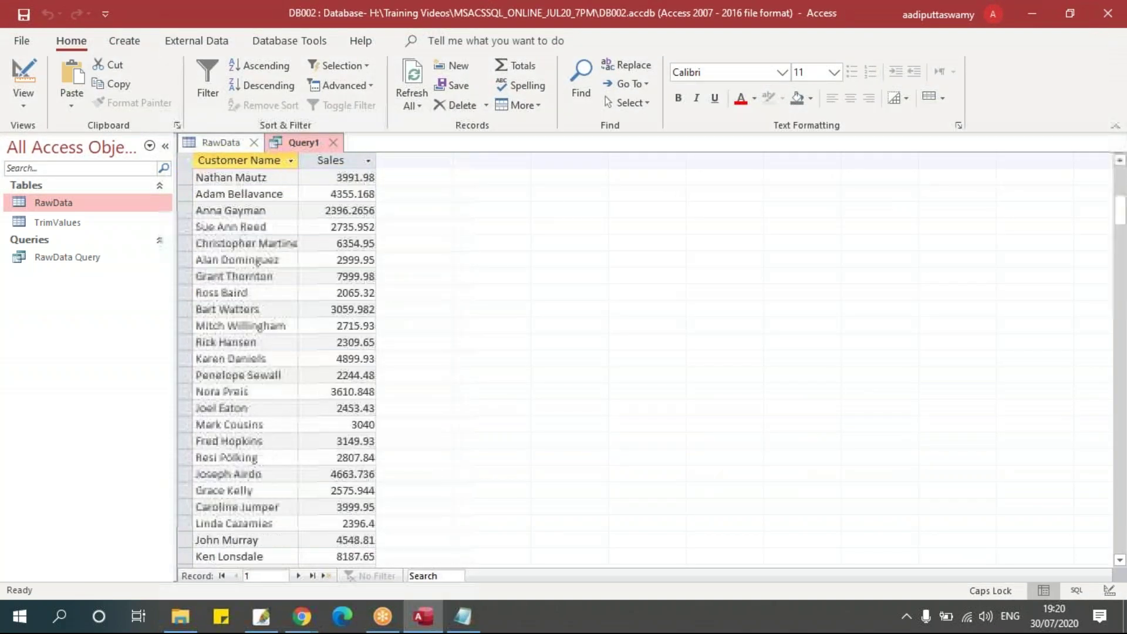
{"action": "scroll", "coordinate": [258, 262], "scroll_direction": "up", "scroll_amount": 3}
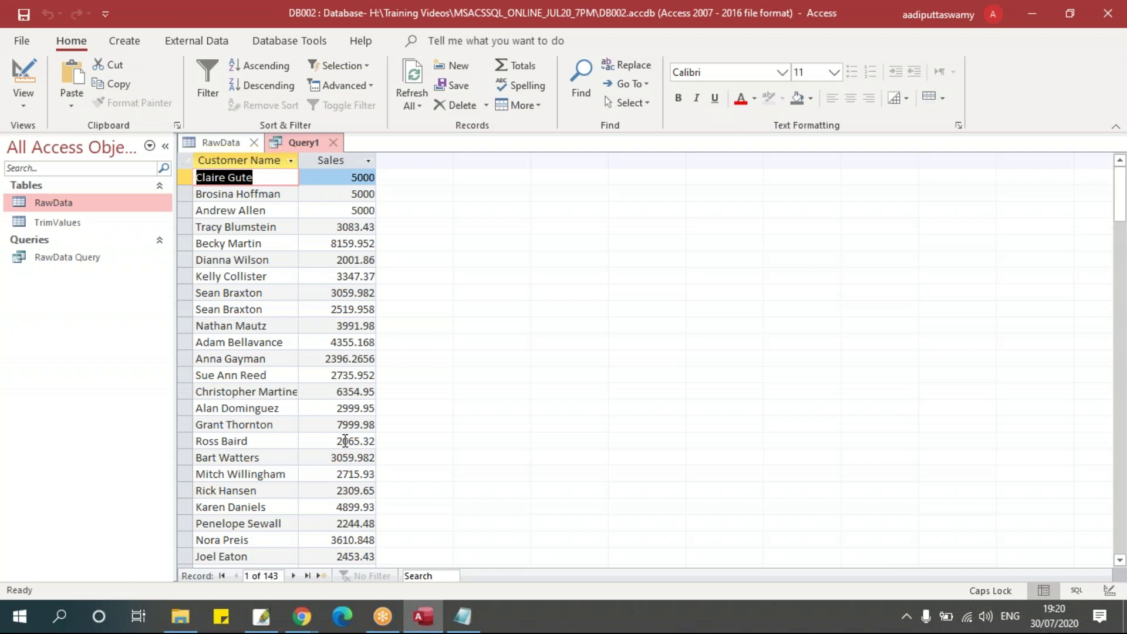
{"action": "left_click", "coordinate": [335, 178]}
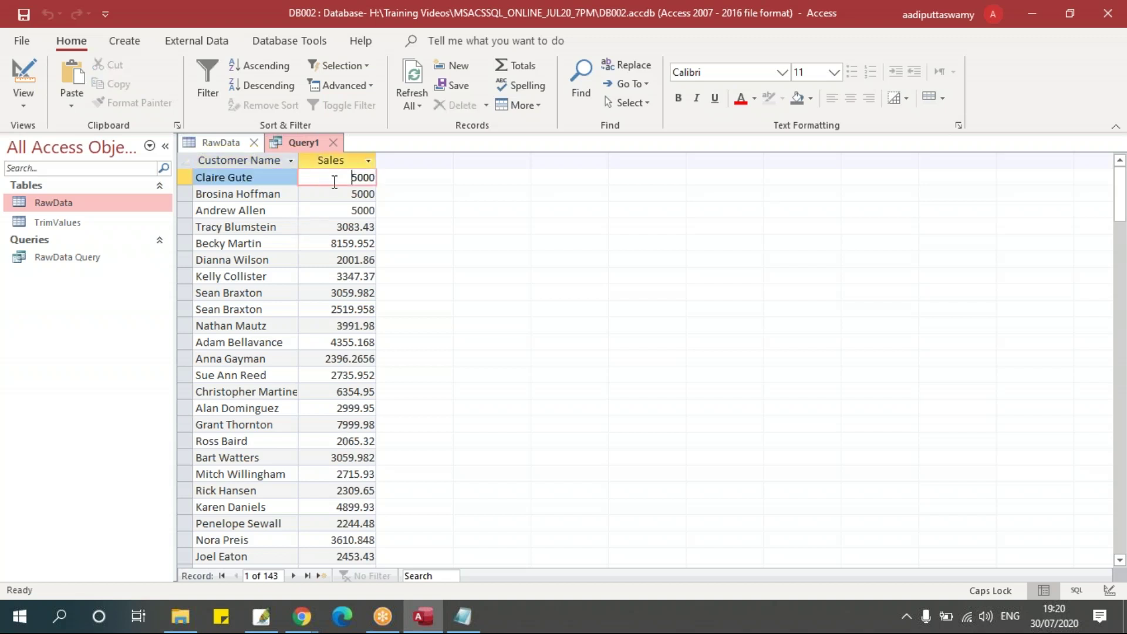
{"action": "left_click", "coordinate": [260, 65]}
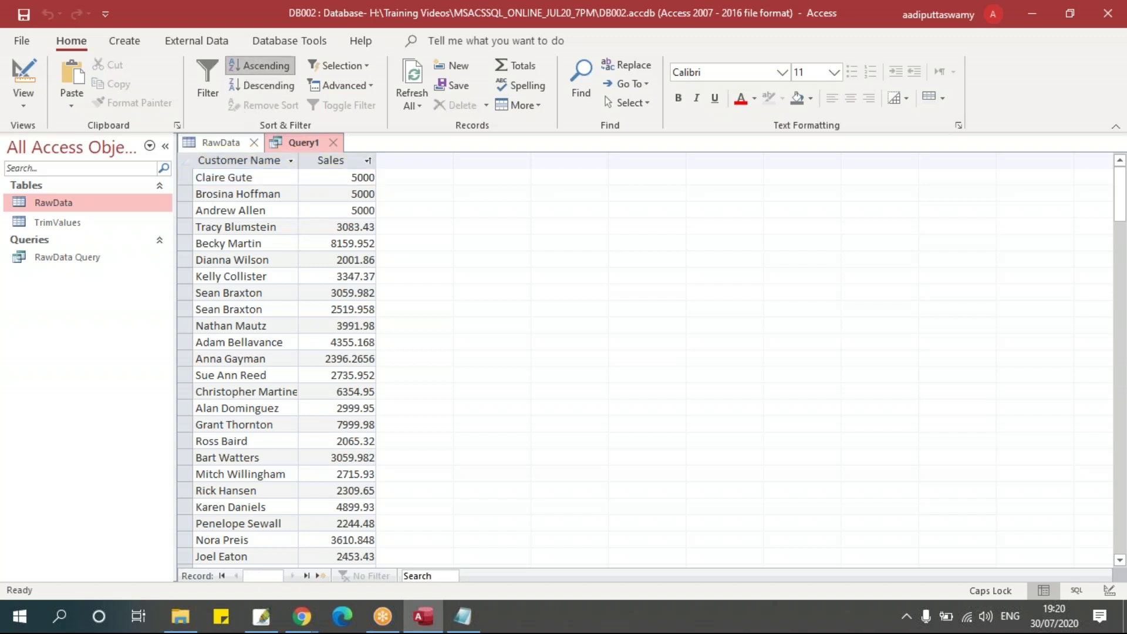
{"action": "left_click", "coordinate": [251, 86]}
{"action": "left_click", "coordinate": [250, 67]}
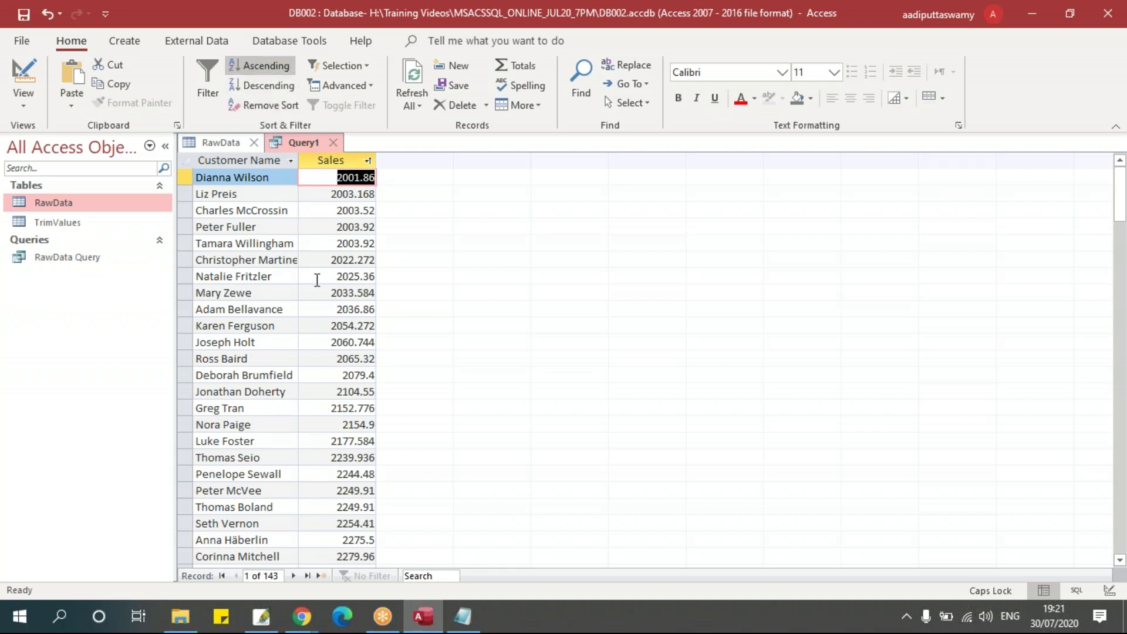
- In Query1's Design View, set the Sales column to sort Descending, run the query and review the records down to the last one
{"action": "right_click", "coordinate": [294, 145]}
{"action": "left_click", "coordinate": [290, 139]}
{"action": "right_click", "coordinate": [291, 141]}
{"action": "left_click", "coordinate": [352, 225]}
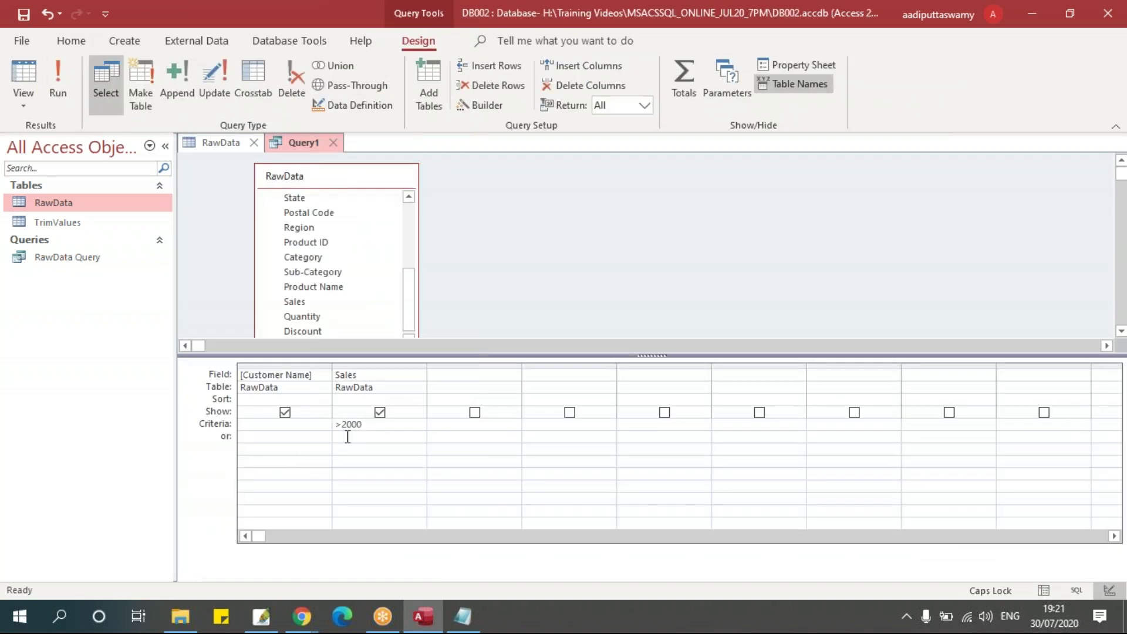
{"action": "left_click_drag", "start_coordinate": [370, 424], "coordinate": [335, 424]}
{"action": "left_click", "coordinate": [412, 399]}
{"action": "left_click", "coordinate": [419, 400]}
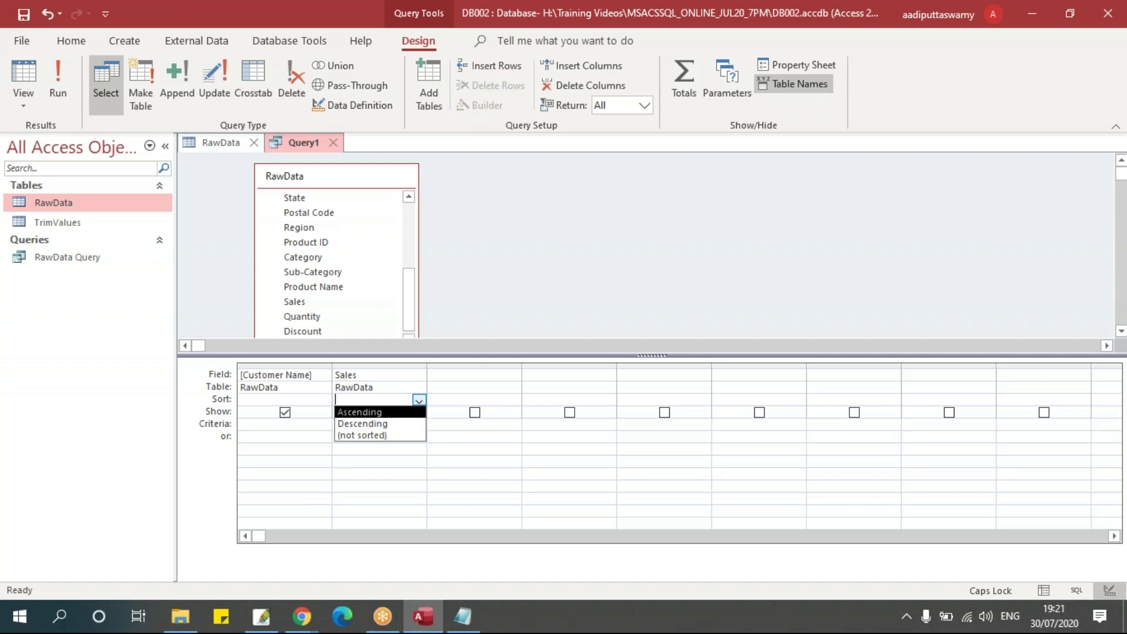
{"action": "left_click", "coordinate": [379, 424]}
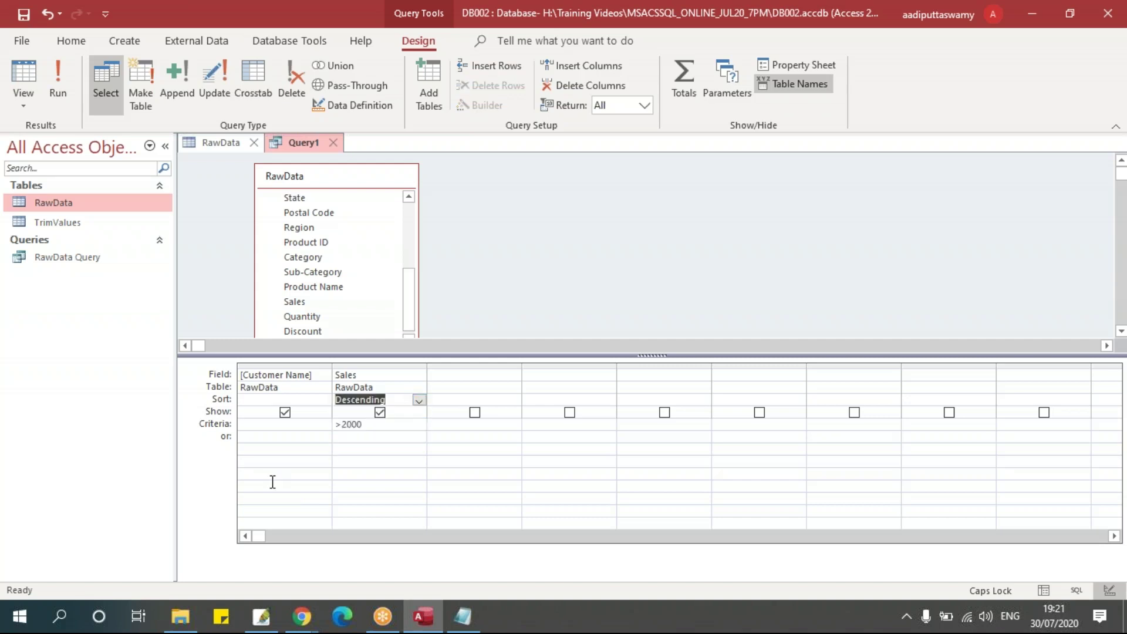
{"action": "left_click", "coordinate": [57, 88]}
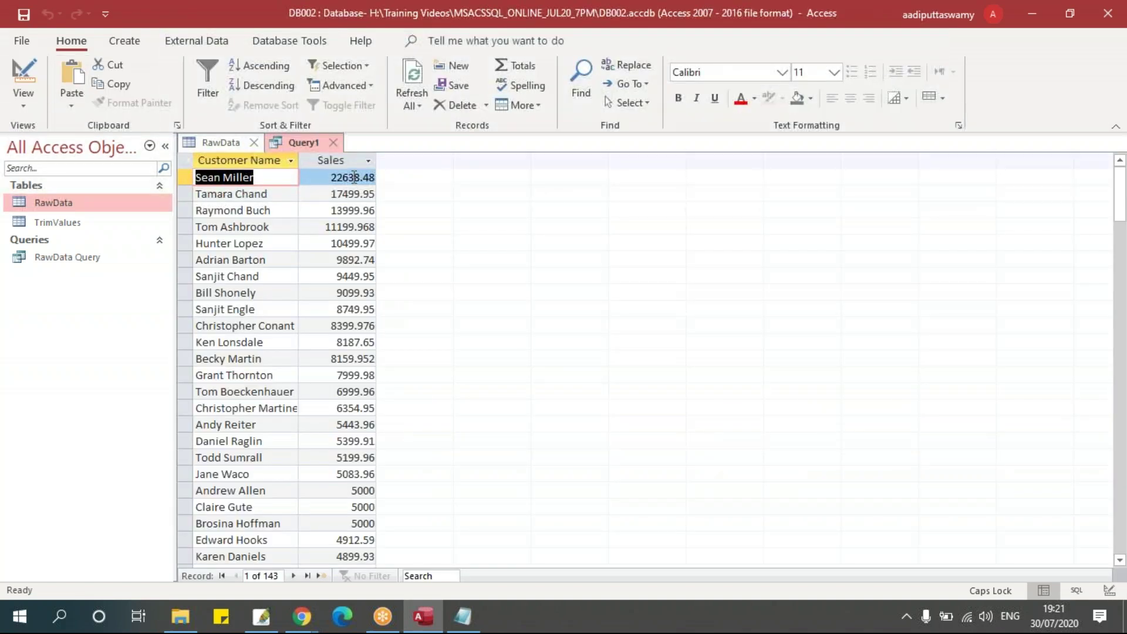
{"action": "scroll", "coordinate": [338, 384], "scroll_direction": "down", "scroll_amount": 16}
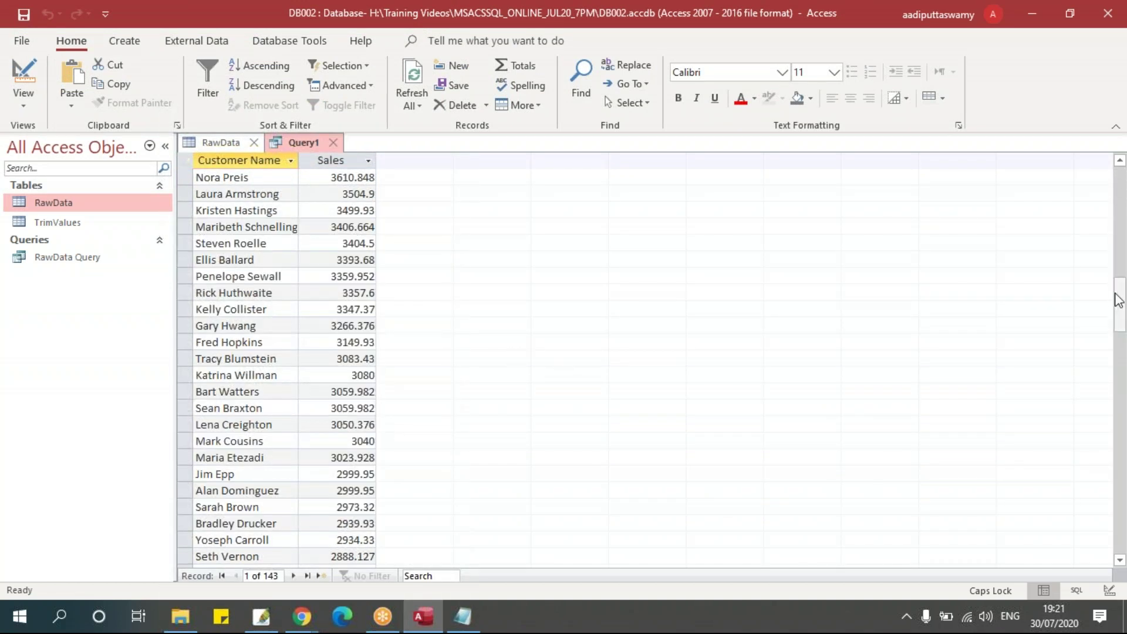
{"action": "left_click_drag", "start_coordinate": [1120, 301], "coordinate": [1121, 481]}
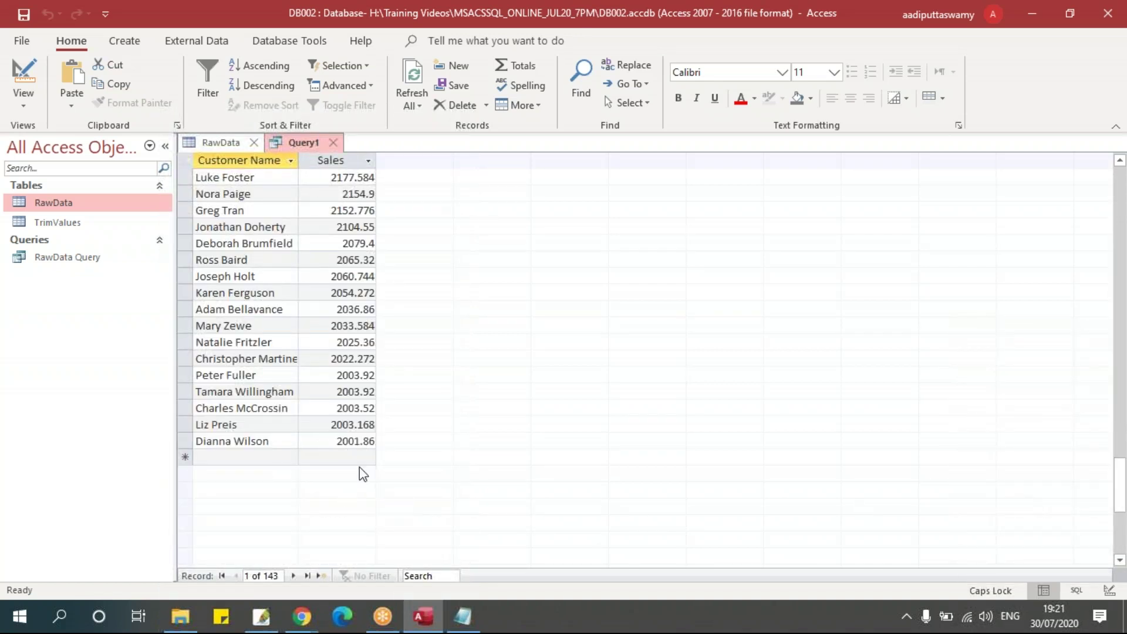
- Return to Query1's Design View and add the Region field as a third column that is not shown
{"action": "right_click", "coordinate": [305, 144]}
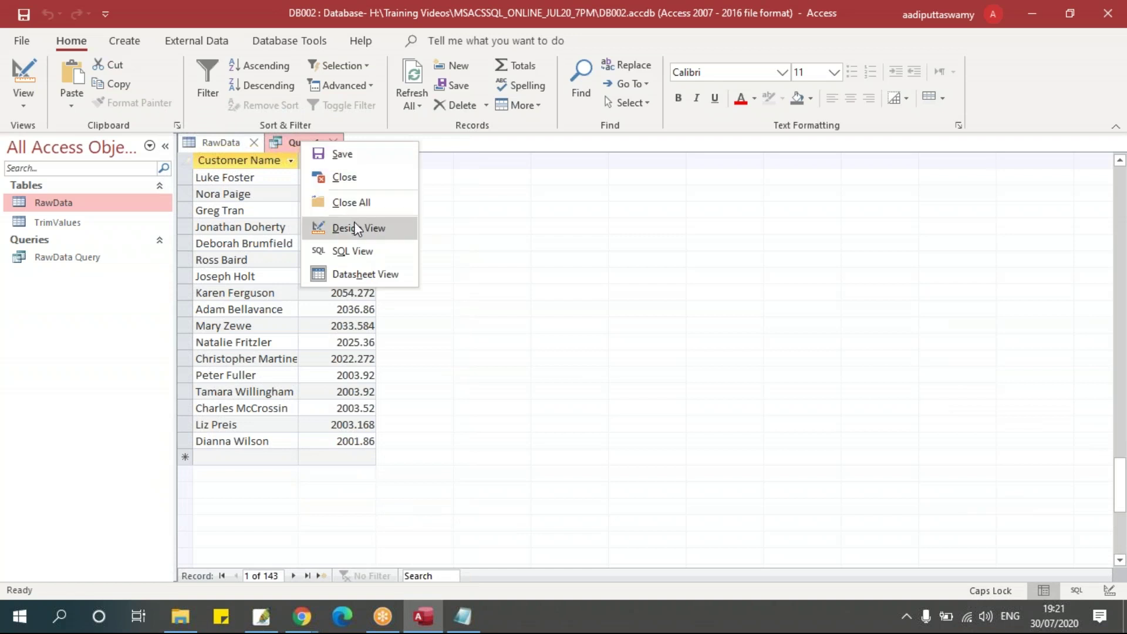
{"action": "left_click", "coordinate": [338, 227]}
{"action": "left_click_drag", "start_coordinate": [405, 427], "coordinate": [313, 429]}
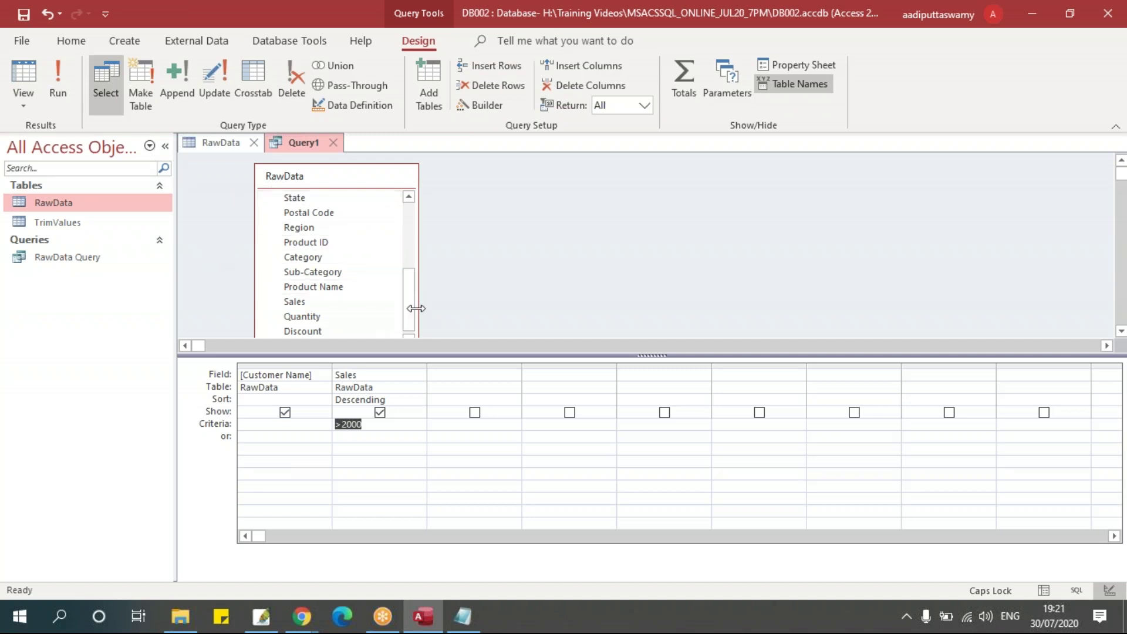
{"action": "left_click_drag", "start_coordinate": [410, 313], "coordinate": [411, 288]}
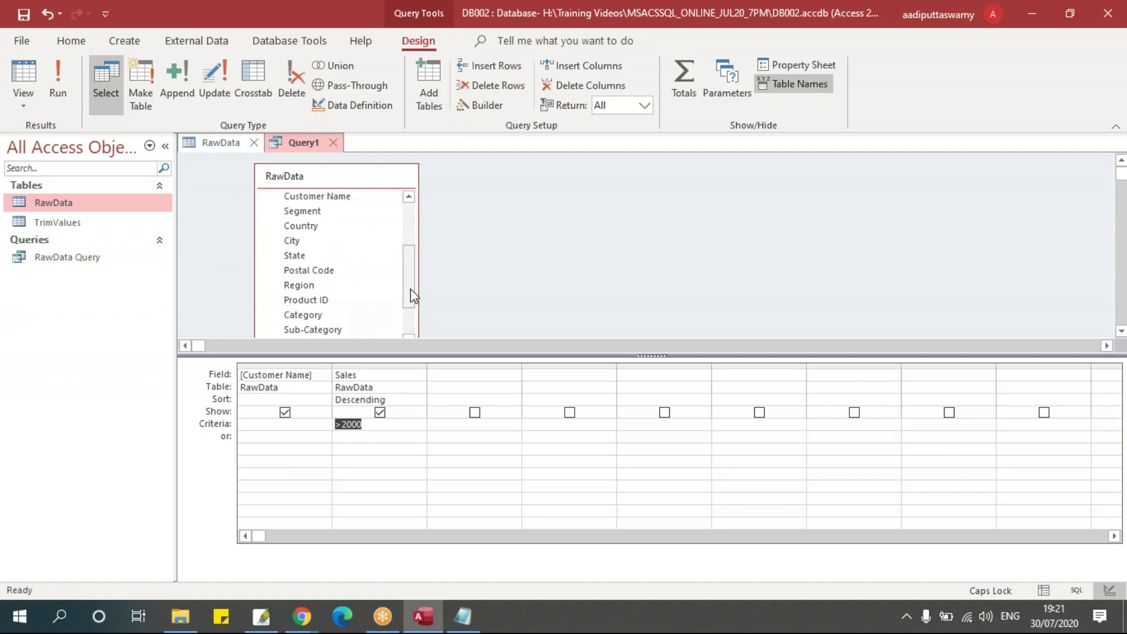
{"action": "left_click_drag", "start_coordinate": [317, 286], "coordinate": [437, 376]}
{"action": "left_click", "coordinate": [475, 412]}
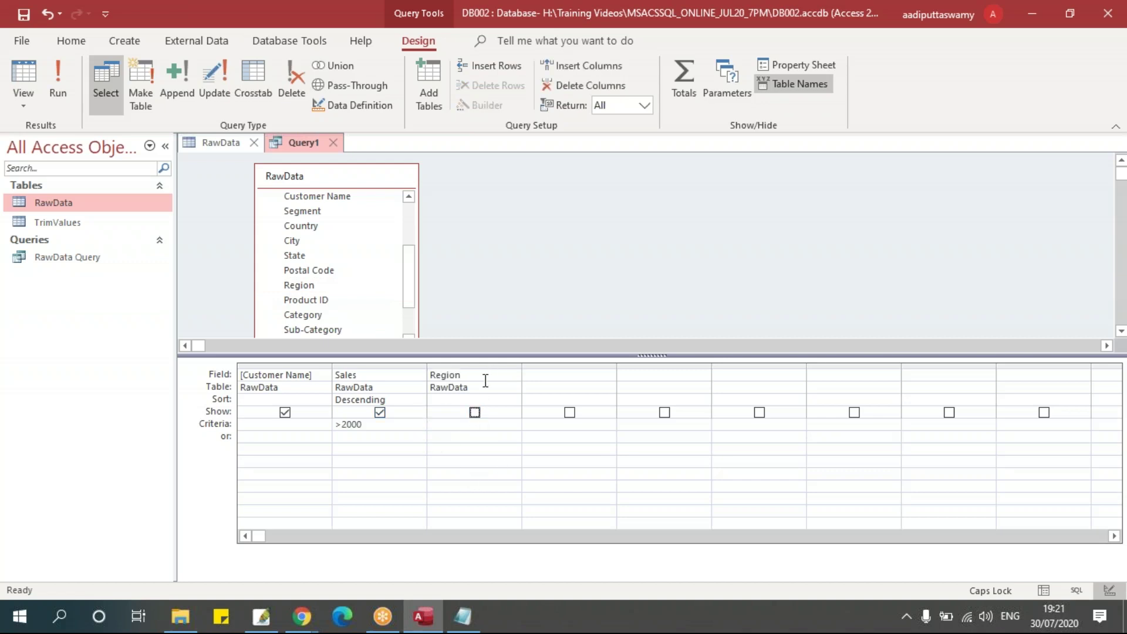
- Set the Region column's criterion to 'East', run the query and look through the records
{"action": "left_click", "coordinate": [454, 424]}
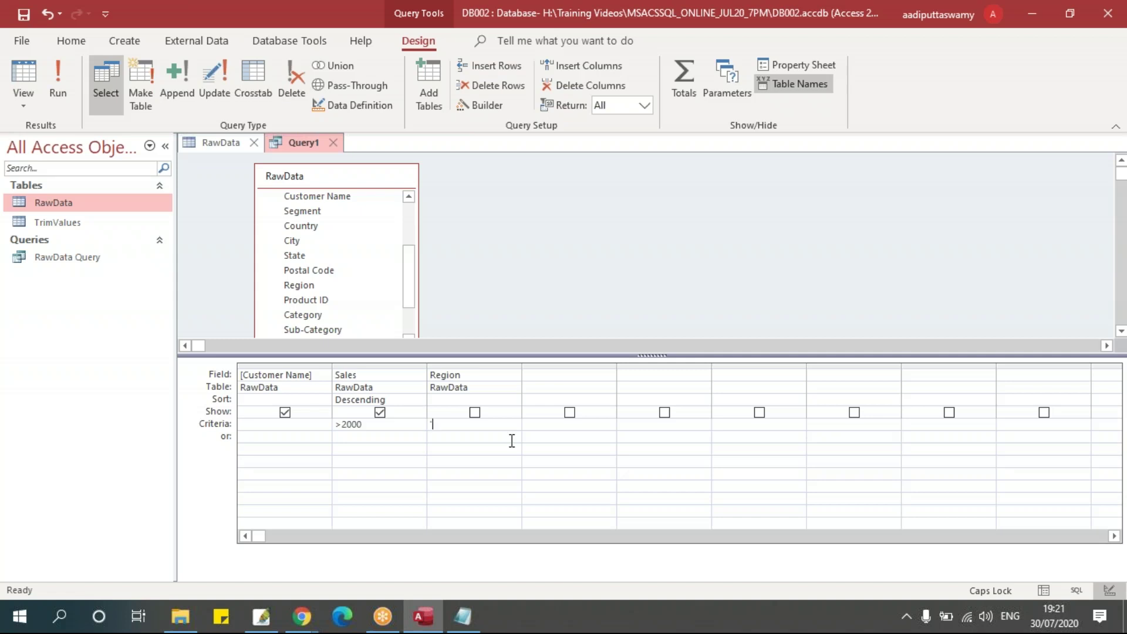
{"action": "key", "text": "Caps_Lock"}
{"action": "left_click_drag", "start_coordinate": [456, 424], "coordinate": [419, 423]}
{"action": "left_click", "coordinate": [67, 80]}
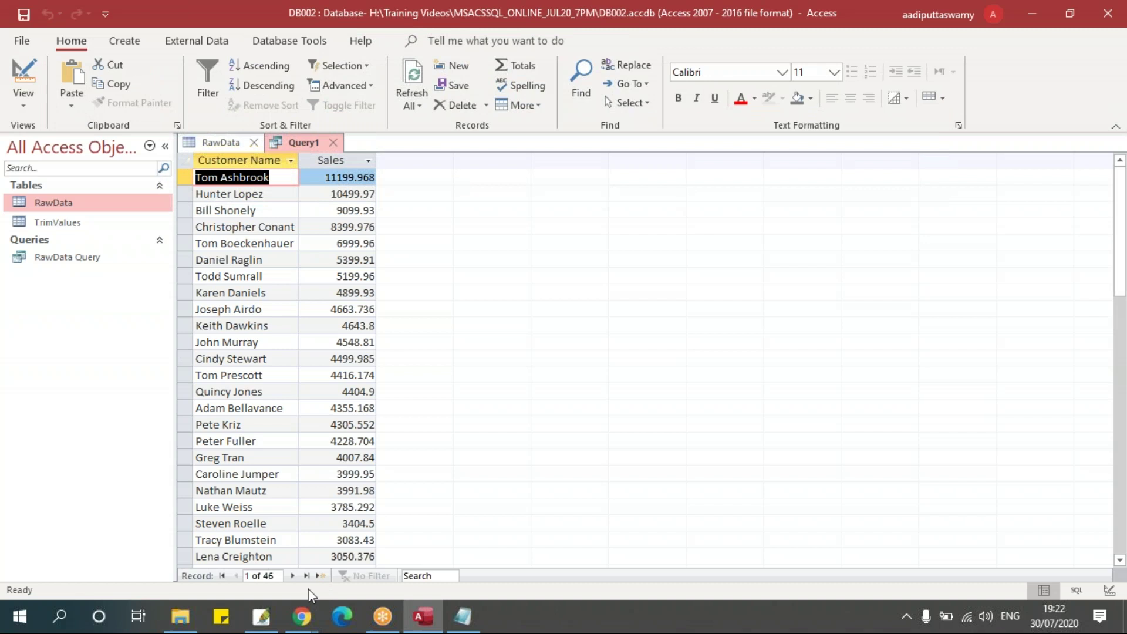
{"action": "scroll", "coordinate": [408, 468], "scroll_direction": "down", "scroll_amount": 15}
{"action": "scroll", "coordinate": [408, 468], "scroll_direction": "up", "scroll_amount": 9}
{"action": "scroll", "coordinate": [408, 464], "scroll_direction": "up", "scroll_amount": 6}
- Return to Query1's Design View, delete the Region column from the design grid and run the query
{"action": "right_click", "coordinate": [326, 142]}
{"action": "left_click", "coordinate": [348, 221]}
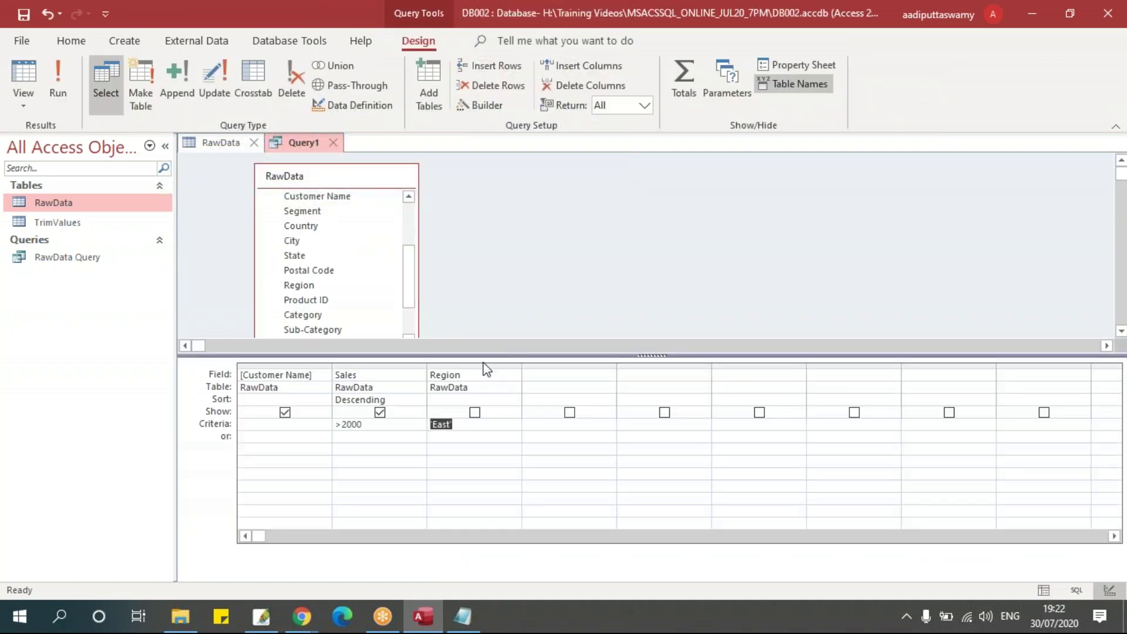
{"action": "left_click", "coordinate": [484, 363]}
{"action": "key", "text": "Delete"}
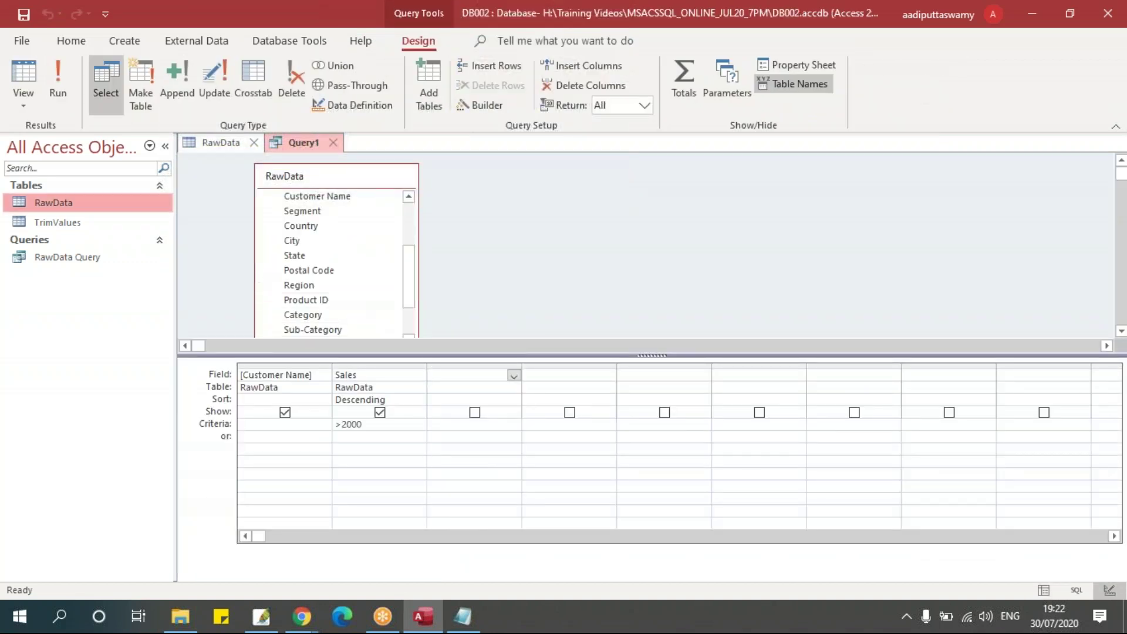
{"action": "left_click", "coordinate": [59, 89]}
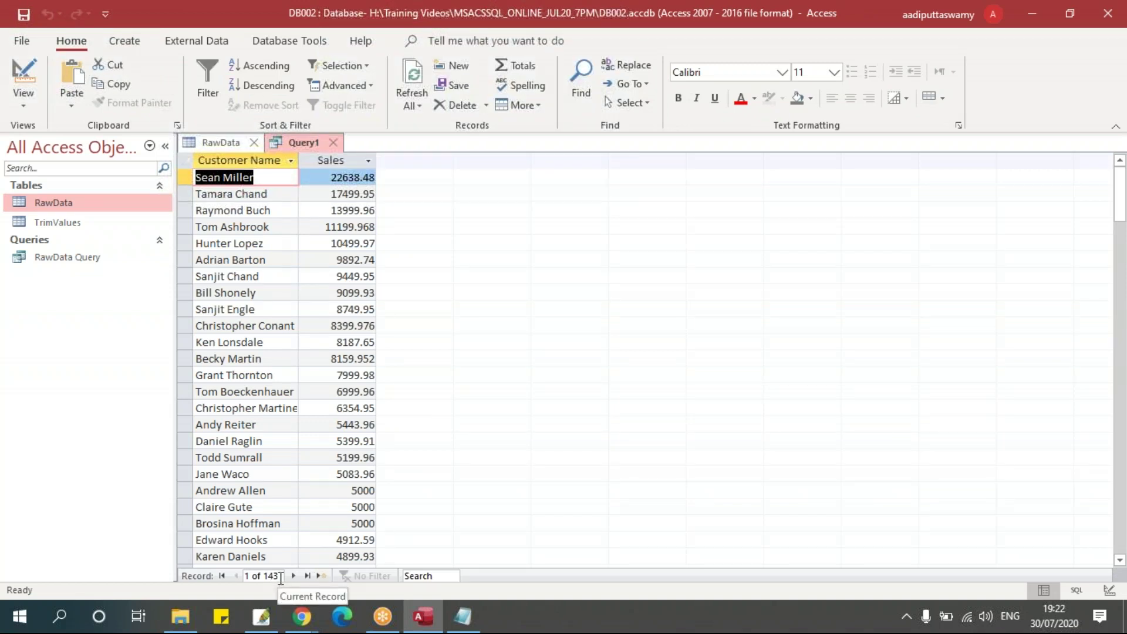
- In Query1's Design View, add Region as a shown column with the criterion 'East' and run the query
{"action": "right_click", "coordinate": [299, 148]}
{"action": "left_click", "coordinate": [341, 231]}
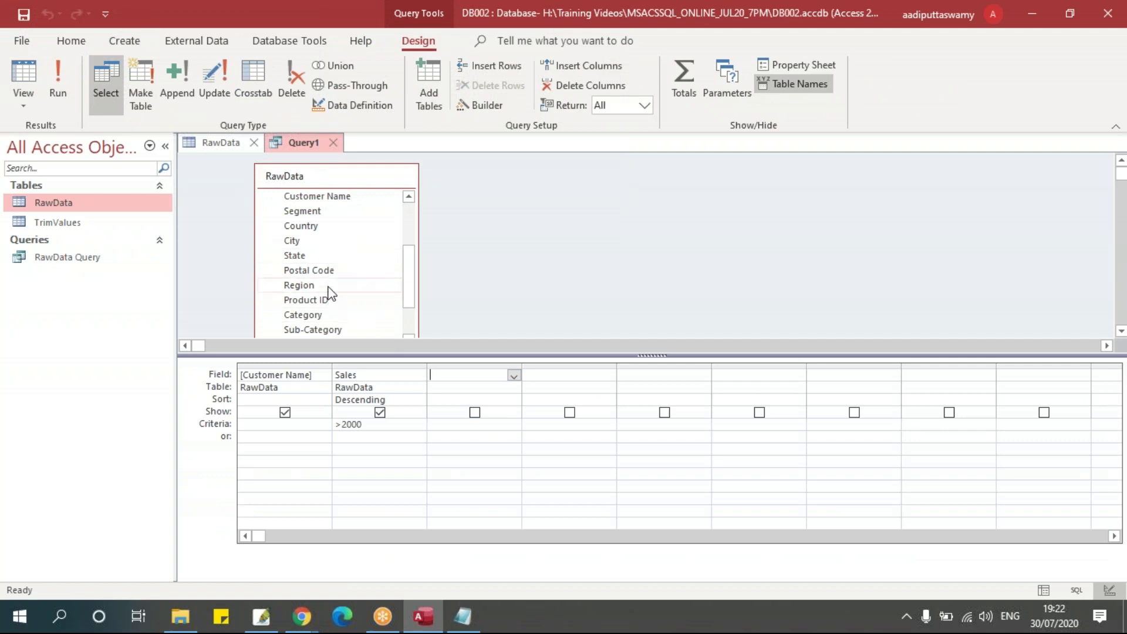
{"action": "double_click", "coordinate": [328, 288]}
{"action": "left_click", "coordinate": [467, 425]}
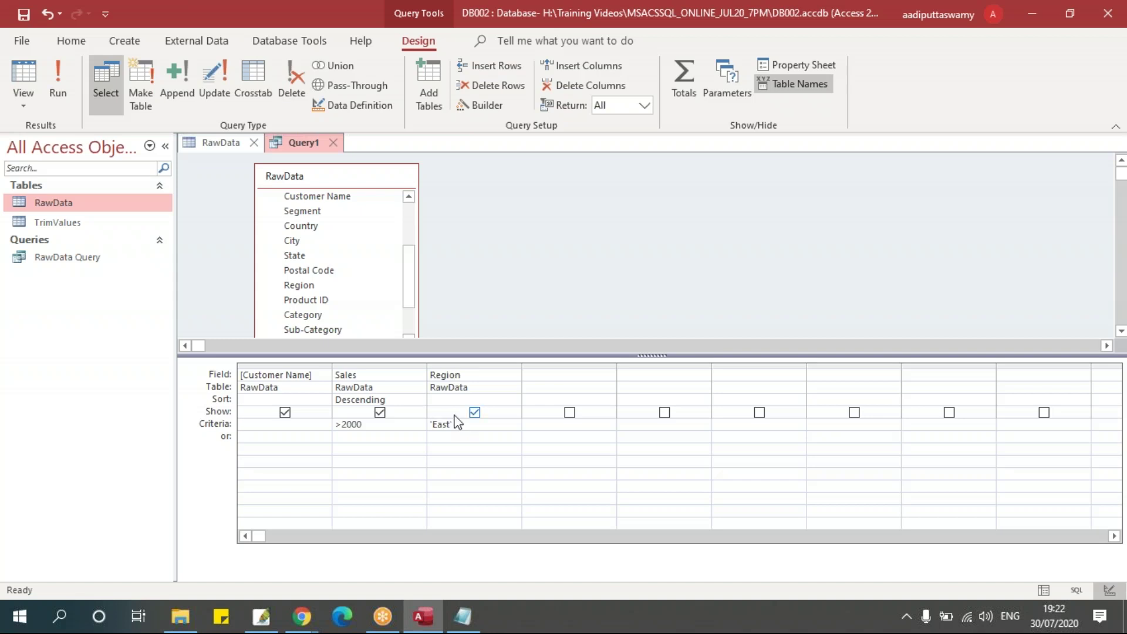
{"action": "left_click", "coordinate": [58, 82]}
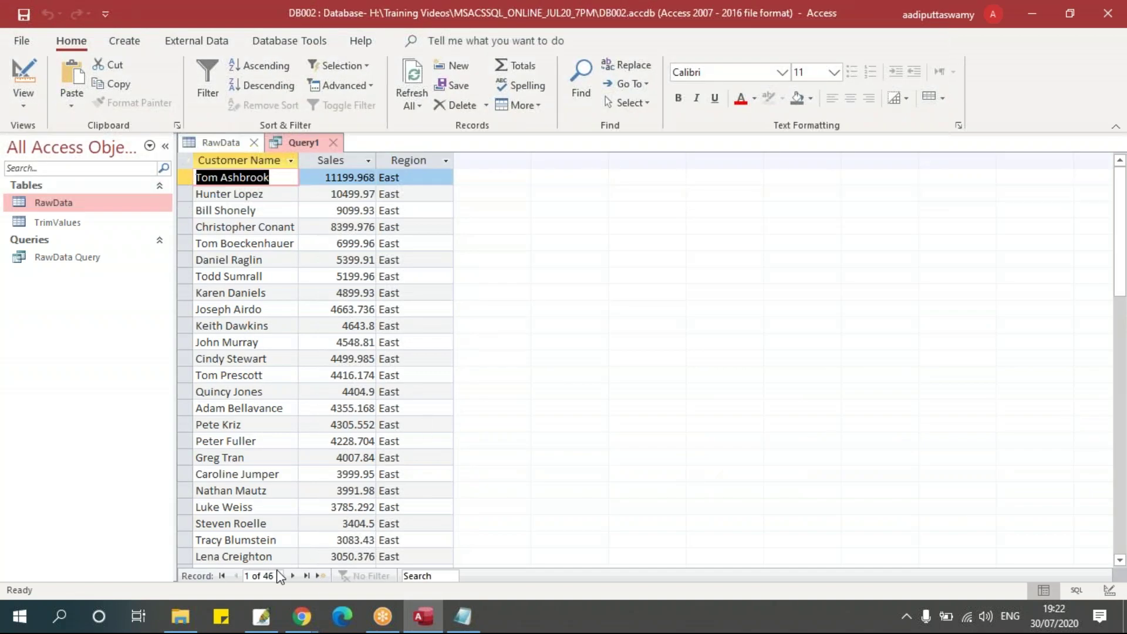
- Hide the Region column in Query1's design grid while keeping its criterion, and run the query
{"action": "right_click", "coordinate": [307, 144]}
{"action": "left_click", "coordinate": [376, 225]}
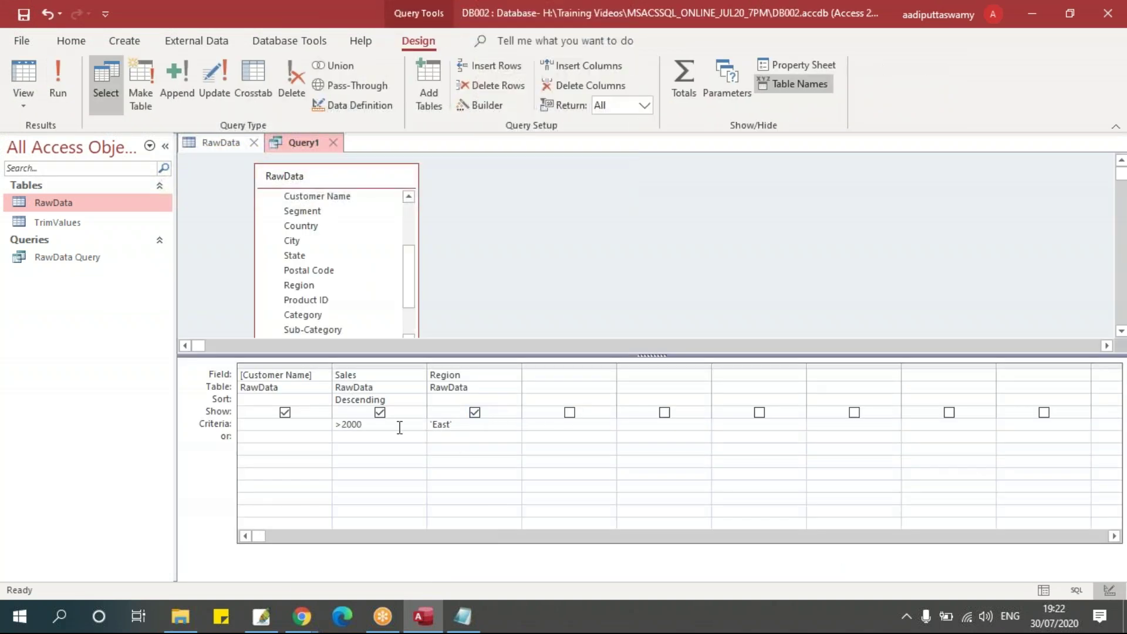
{"action": "left_click", "coordinate": [474, 412]}
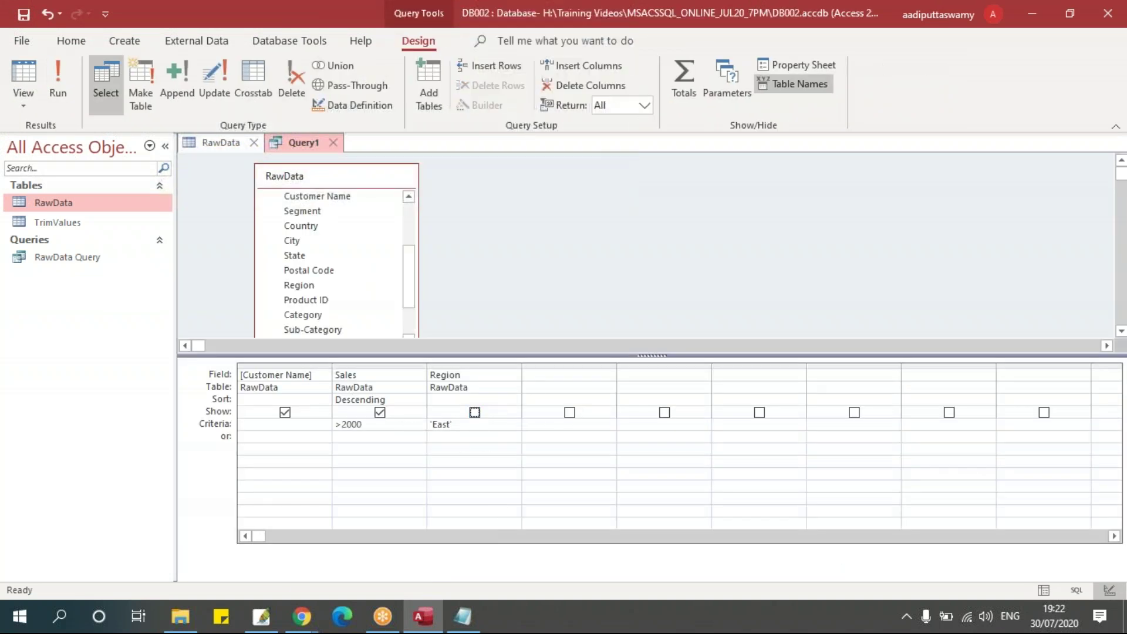
{"action": "left_click", "coordinate": [57, 87]}
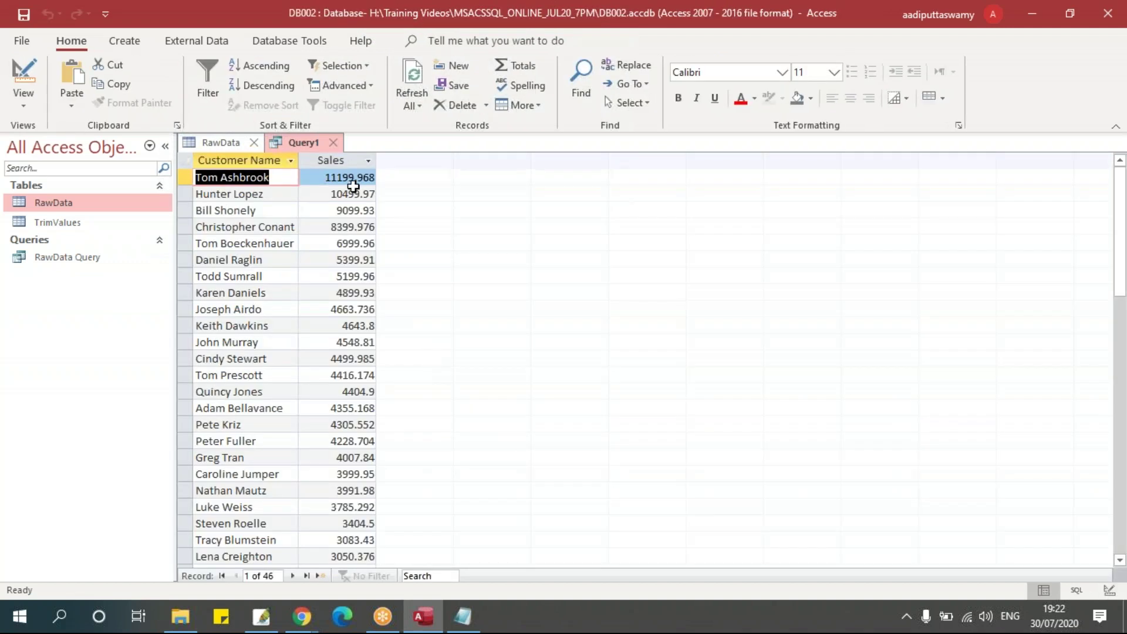
{"action": "scroll", "coordinate": [317, 469], "scroll_direction": "down", "scroll_amount": 3}
{"action": "scroll", "coordinate": [411, 367], "scroll_direction": "up", "scroll_amount": 3}
- Open Query1 in SQL View, copy its entire SQL statement and paste it below the ORDER BY example in Notepad
{"action": "right_click", "coordinate": [292, 143]}
{"action": "left_click", "coordinate": [350, 252]}
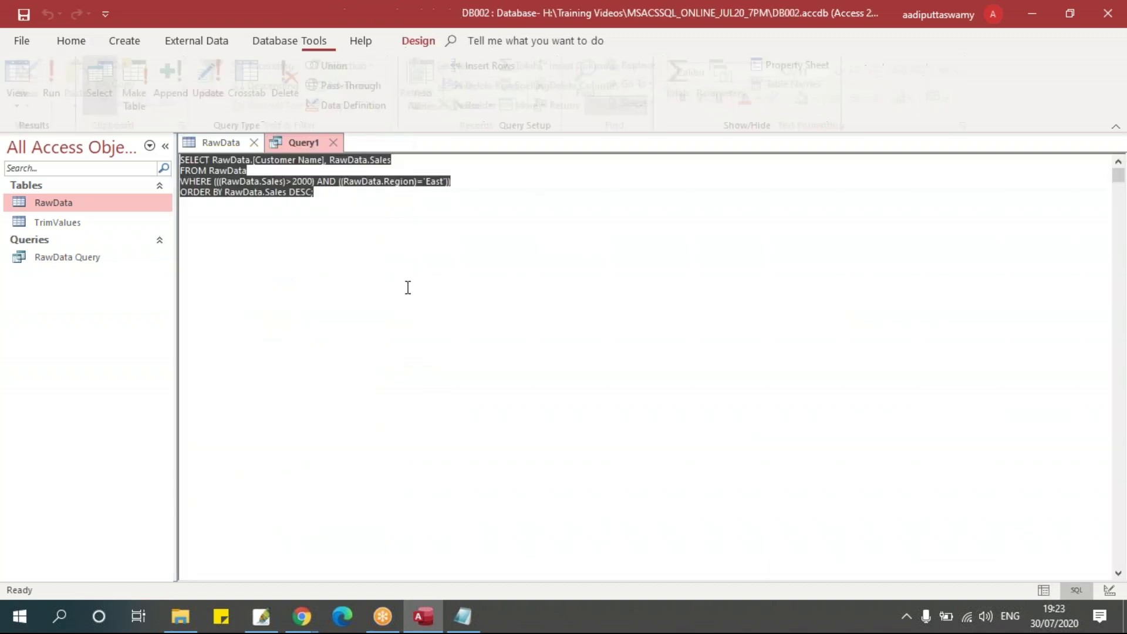
{"action": "key", "text": "ctrl+a"}
{"action": "key", "text": "ctrl+c"}
{"action": "key", "text": "alt+Tab"}
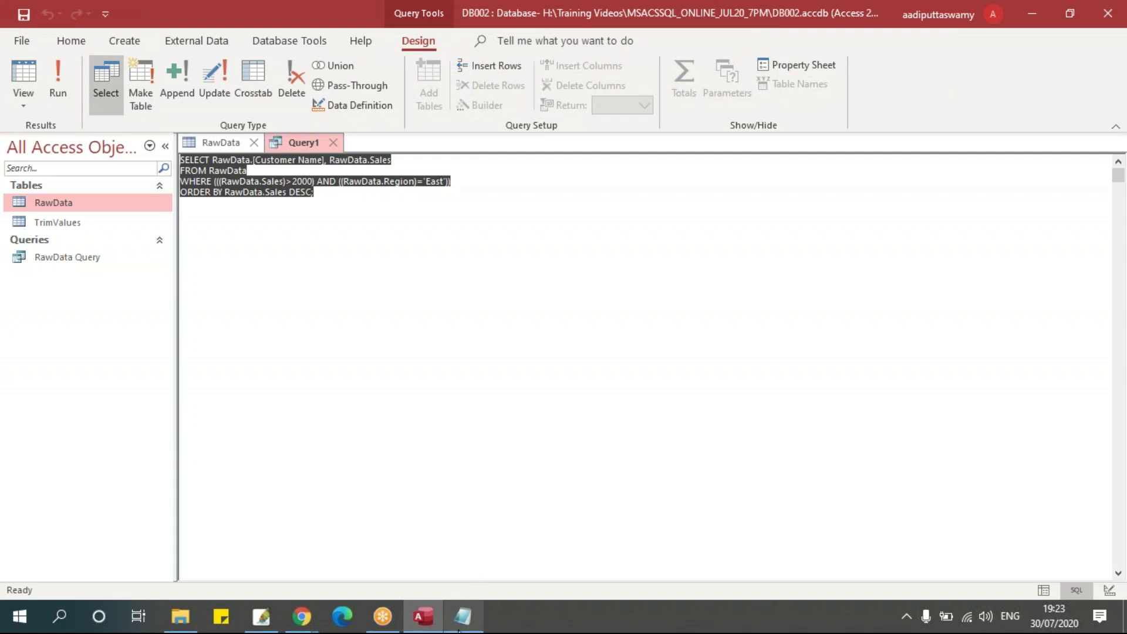
{"action": "key", "text": "ctrl+v"}
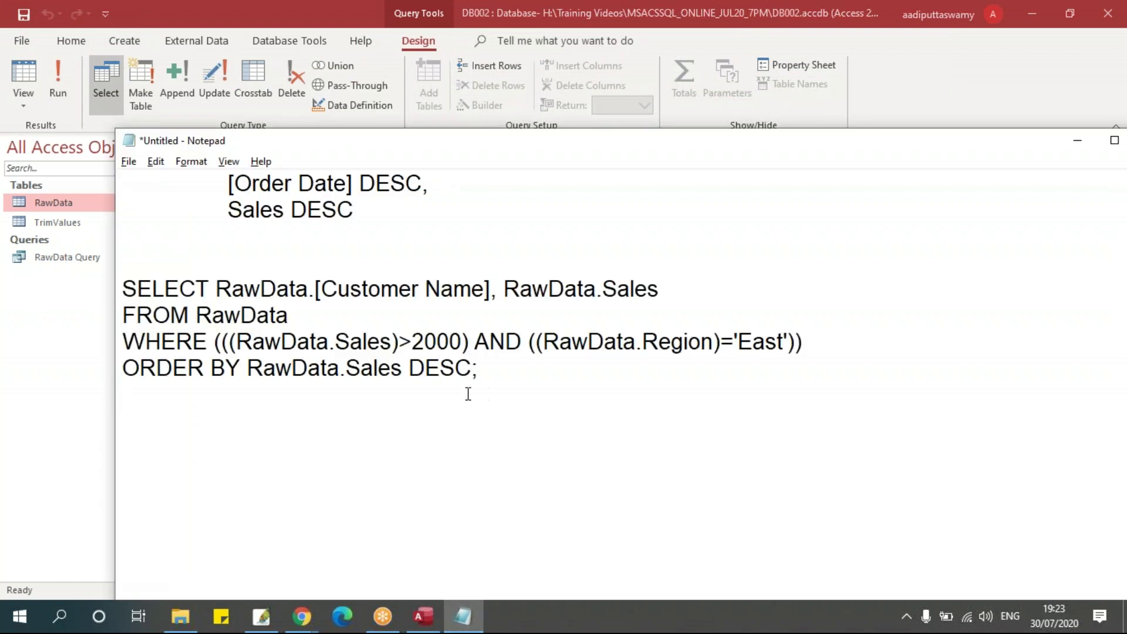
- In the pasted SELECT clause, remove the RawData prefixes and put [Customer Name] and Sales on separate indented lines
{"action": "left_click", "coordinate": [189, 370]}
{"action": "left_click_drag", "start_coordinate": [217, 289], "coordinate": [315, 290]}
{"action": "key", "text": "Return"}
{"action": "key", "text": "Tab"}
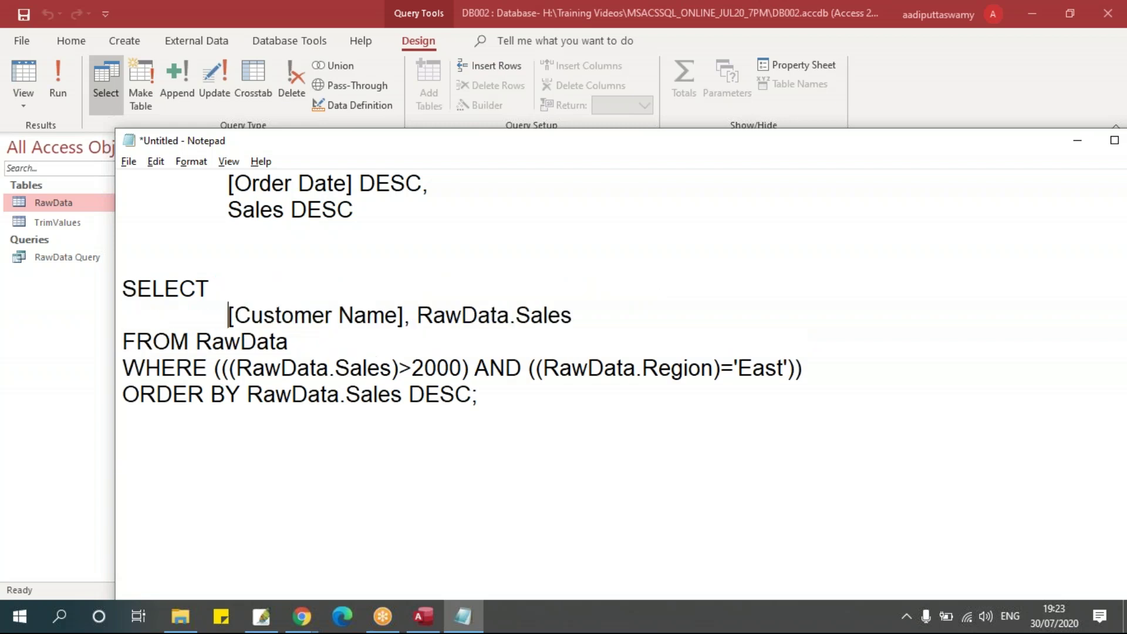
{"action": "left_click_drag", "start_coordinate": [417, 315], "coordinate": [516, 321]}
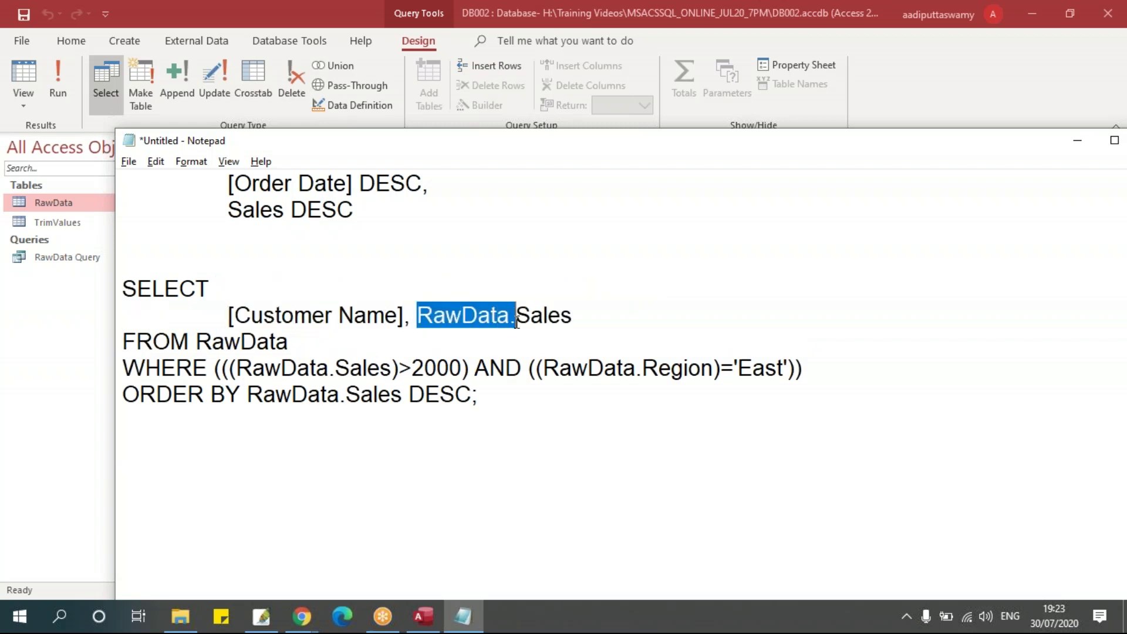
{"action": "key", "text": "Return"}
{"action": "key", "text": "Tab"}
- Put RawData on its own indented line under FROM and highlight the SELECT and FROM clauses
{"action": "left_click", "coordinate": [197, 369]}
{"action": "key", "text": "Return"}
{"action": "key", "text": "Tab"}
{"action": "left_click_drag", "start_coordinate": [322, 393], "coordinate": [121, 289]}
{"action": "scroll", "coordinate": [378, 367], "scroll_direction": "down", "scroll_amount": 1}
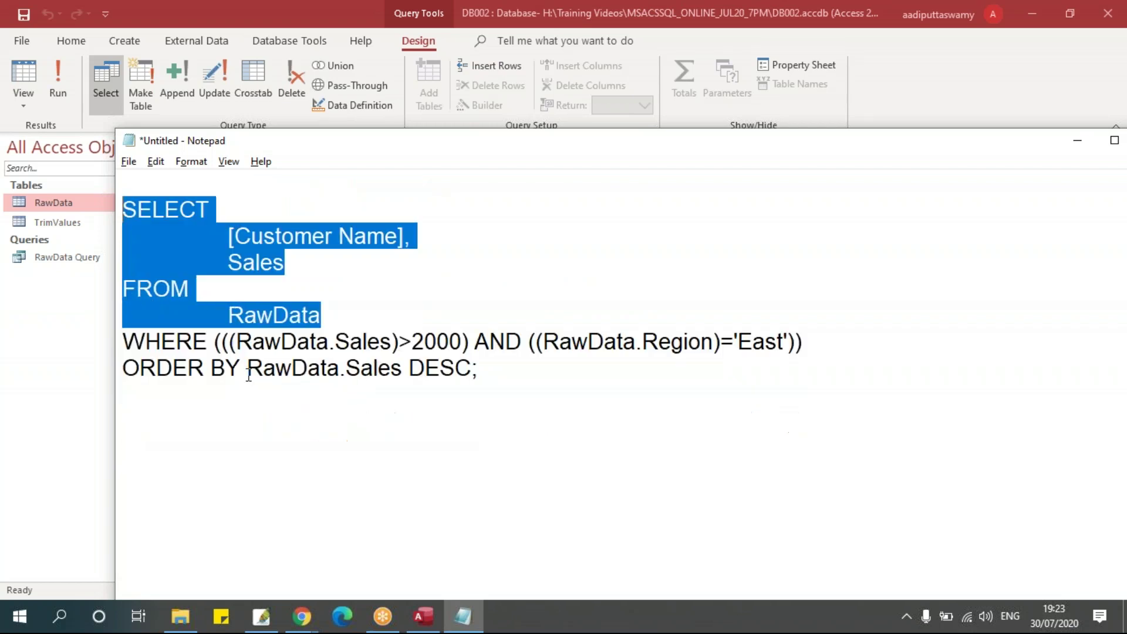
- Simplify the first WHERE condition to Sales >2000 on its own indented line, with AND starting a new line
{"action": "left_click_drag", "start_coordinate": [215, 341], "coordinate": [336, 350]}
{"action": "key", "text": "Return"}
{"action": "key", "text": "Tab"}
{"action": "left_click", "coordinate": [298, 370]}
{"action": "key", "text": "BackSpace"}
{"action": "key", "text": "Right"}
{"action": "key", "text": "Right"}
{"action": "key", "text": "Right"}
{"action": "key", "text": "Delete"}
{"action": "key", "text": "Delete"}
{"action": "key", "text": "Return"}
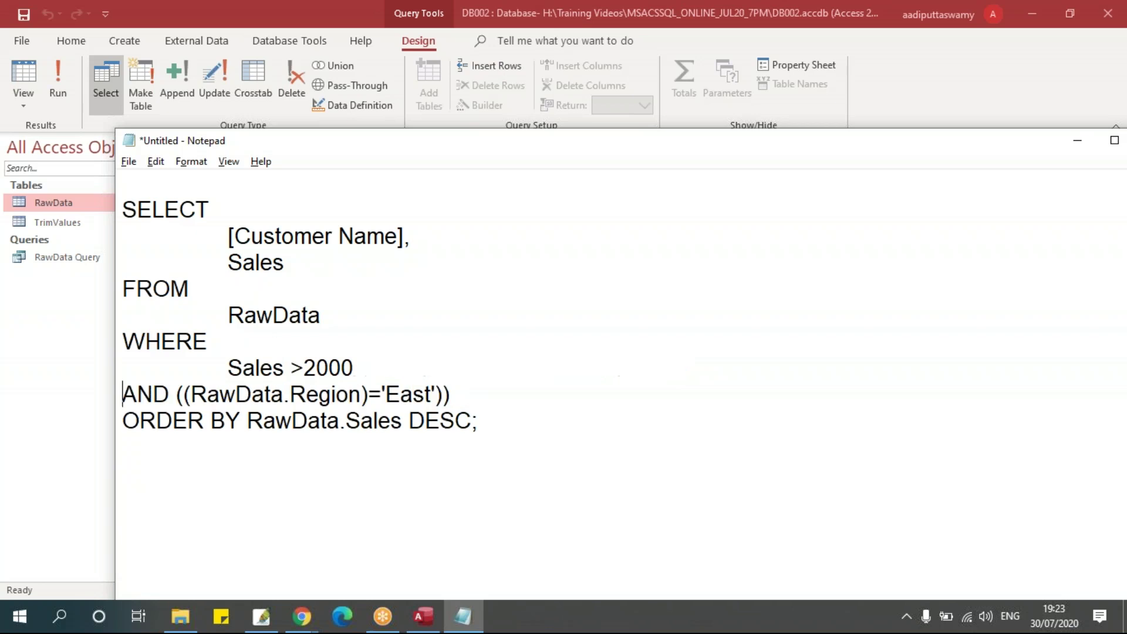
- Simplify the second WHERE condition to Region ='East' on its own indented line under AND, without the RawData prefix and brackets
{"action": "left_click_drag", "start_coordinate": [176, 395], "coordinate": [292, 395]}
{"action": "key", "text": "Return"}
{"action": "key", "text": "Tab"}
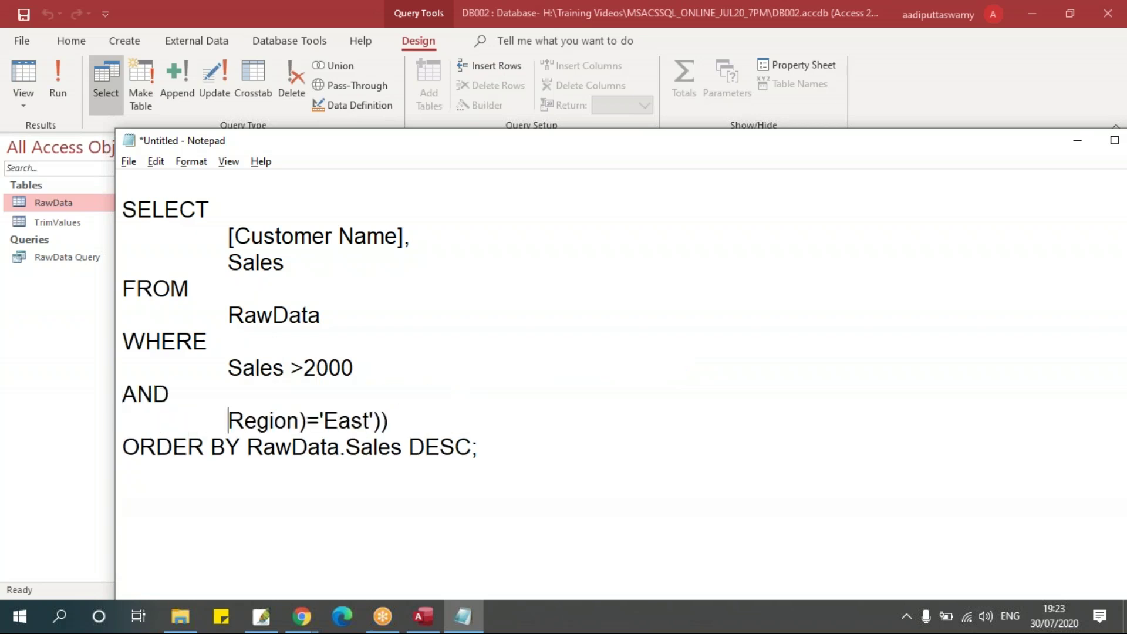
{"action": "left_click", "coordinate": [310, 421]}
{"action": "key", "text": "BackSpace"}
{"action": "key", "text": "Right"}
{"action": "key", "text": "Right"}
{"action": "key", "text": "Right"}
{"action": "key", "text": "Right"}
{"action": "key", "text": "Right"}
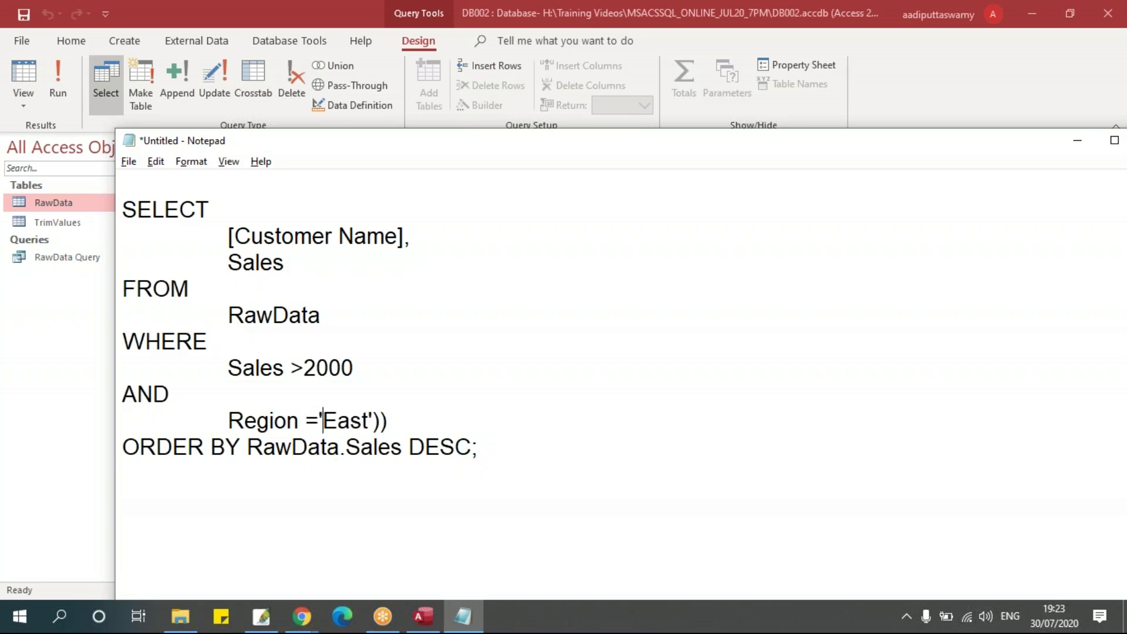
{"action": "key", "text": "Right"}
{"action": "key", "text": "Right"}
- Compare the Region ='East' condition with the [Customer Name] and Sales fields under SELECT, highlighting each and the WHERE keyword
{"action": "left_click_drag", "start_coordinate": [229, 421], "coordinate": [382, 420]}
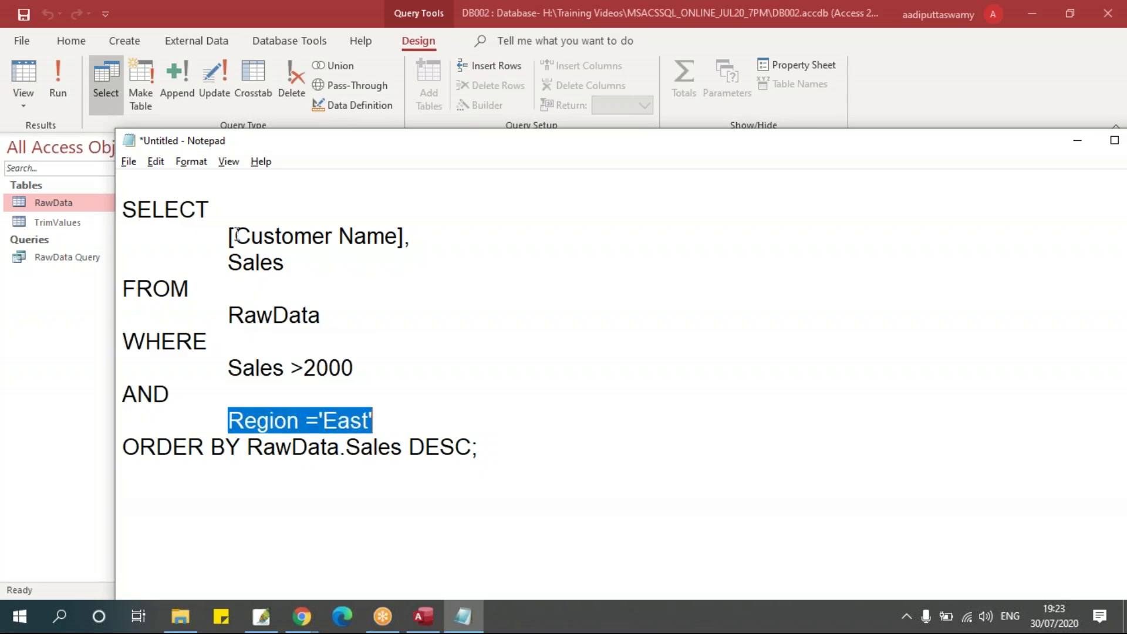
{"action": "left_click_drag", "start_coordinate": [227, 235], "coordinate": [302, 259]}
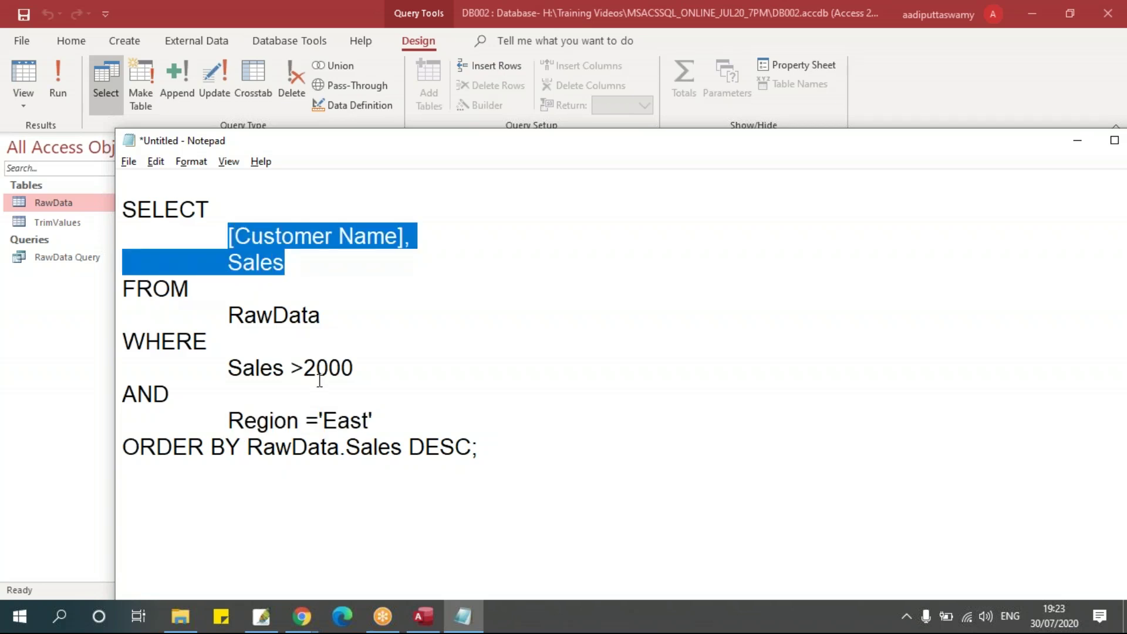
{"action": "left_click", "coordinate": [300, 294]}
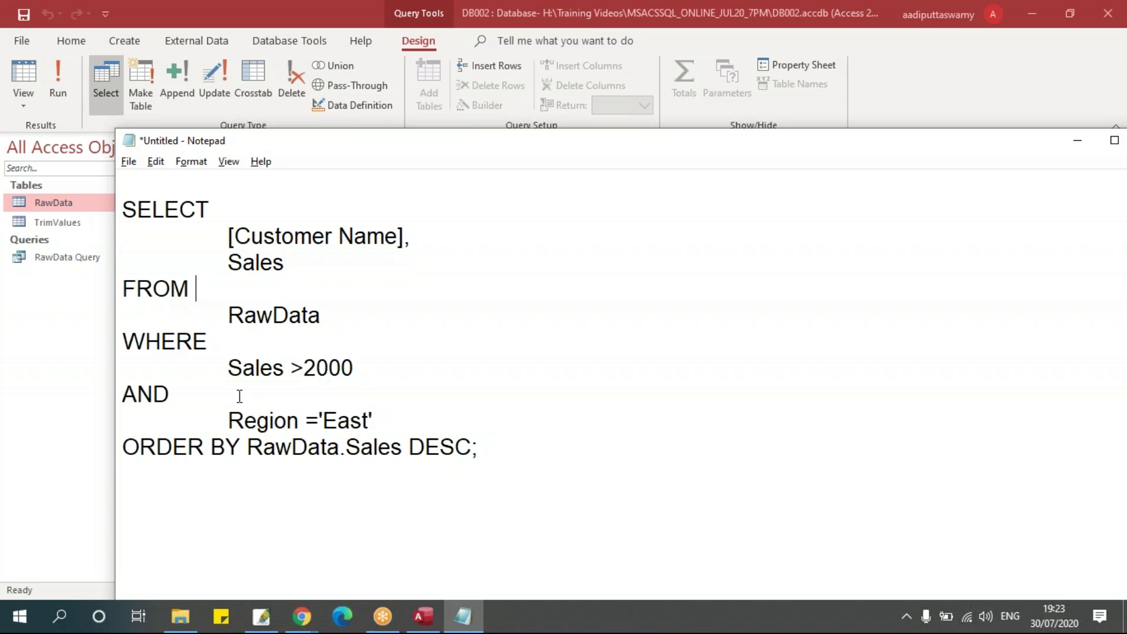
{"action": "left_click_drag", "start_coordinate": [229, 420], "coordinate": [417, 417]}
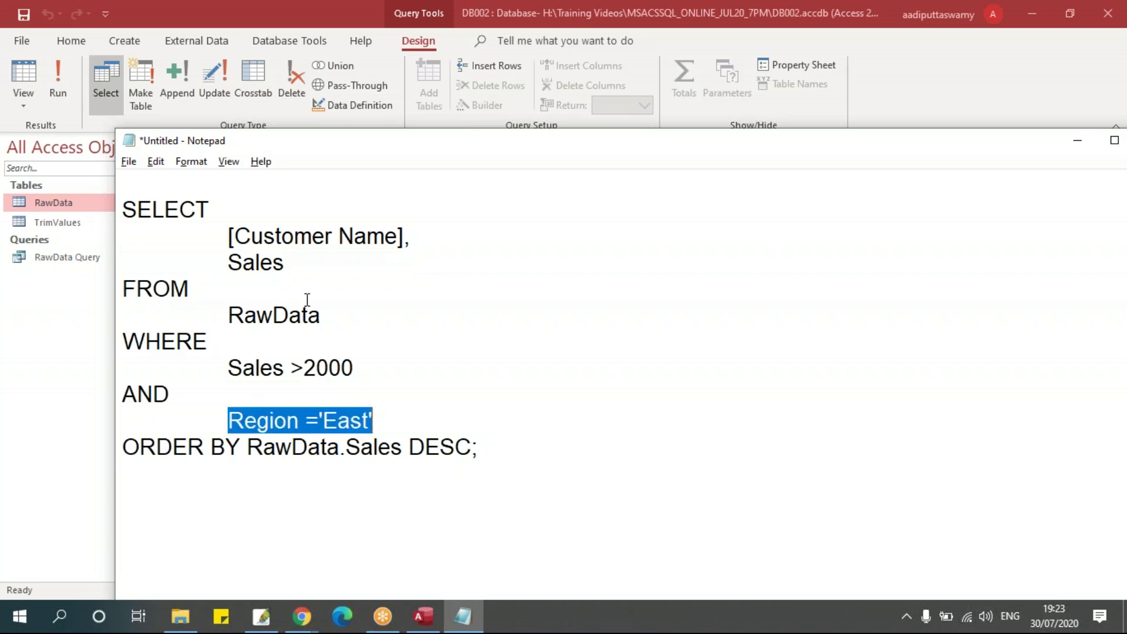
{"action": "left_click", "coordinate": [299, 263]}
{"action": "left_click_drag", "start_coordinate": [299, 262], "coordinate": [101, 224]}
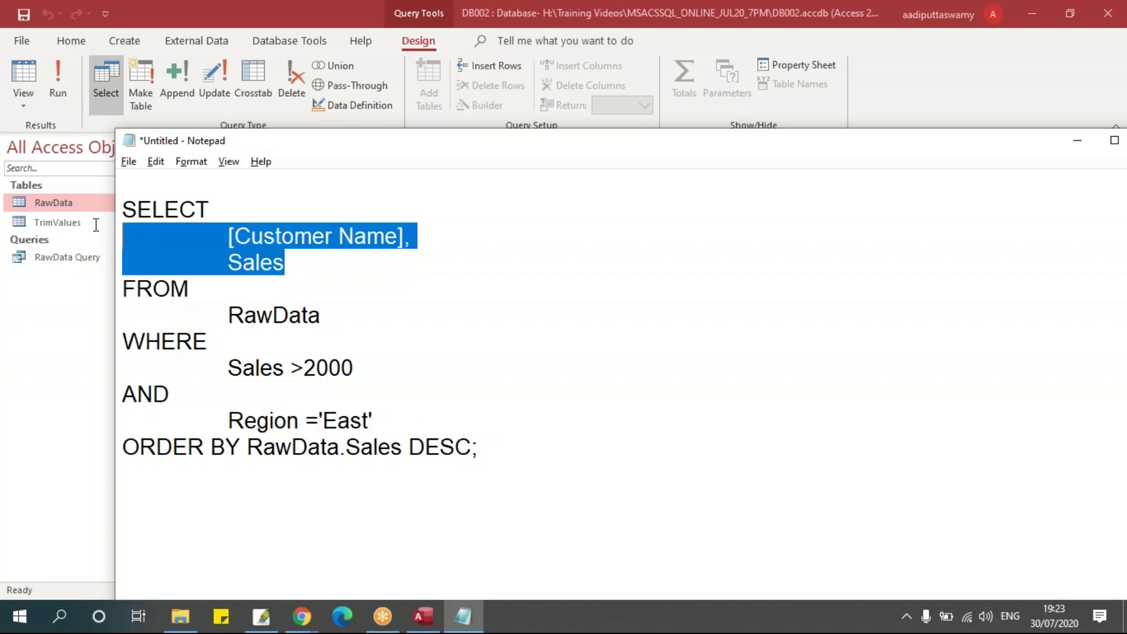
{"action": "left_click", "coordinate": [219, 234]}
{"action": "left_click_drag", "start_coordinate": [289, 262], "coordinate": [101, 237]}
{"action": "left_click", "coordinate": [146, 342]}
{"action": "left_click_drag", "start_coordinate": [128, 339], "coordinate": [216, 340]}
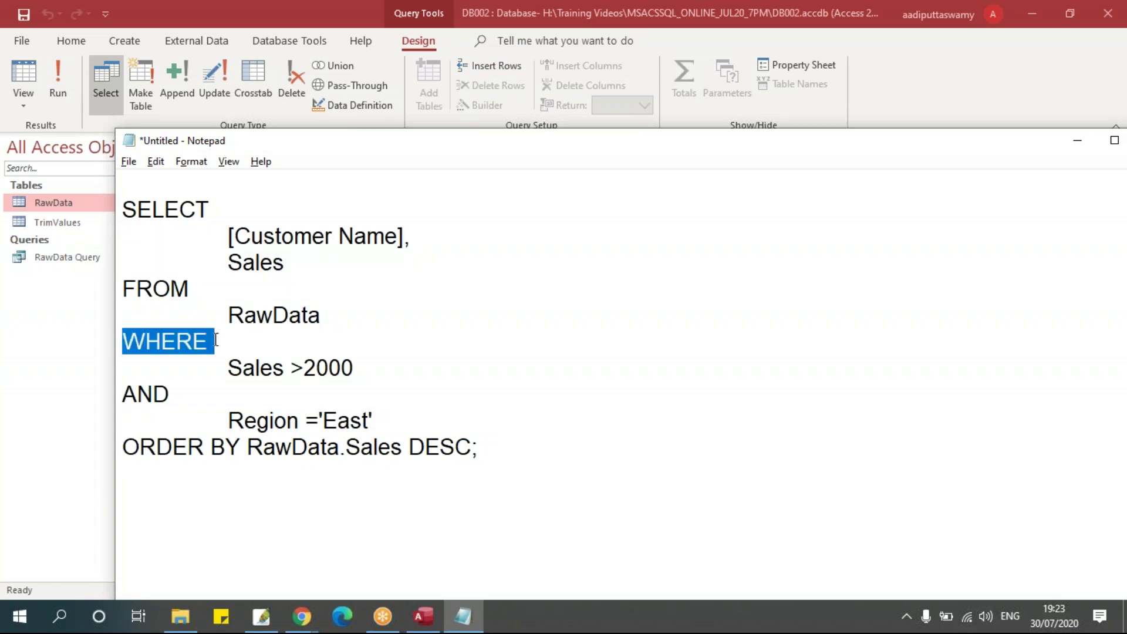
- Put Sales DESC on its own indented line under ORDER BY, removing the RawData prefix and the closing semicolon
{"action": "left_click", "coordinate": [173, 447]}
{"action": "left_click", "coordinate": [262, 447]}
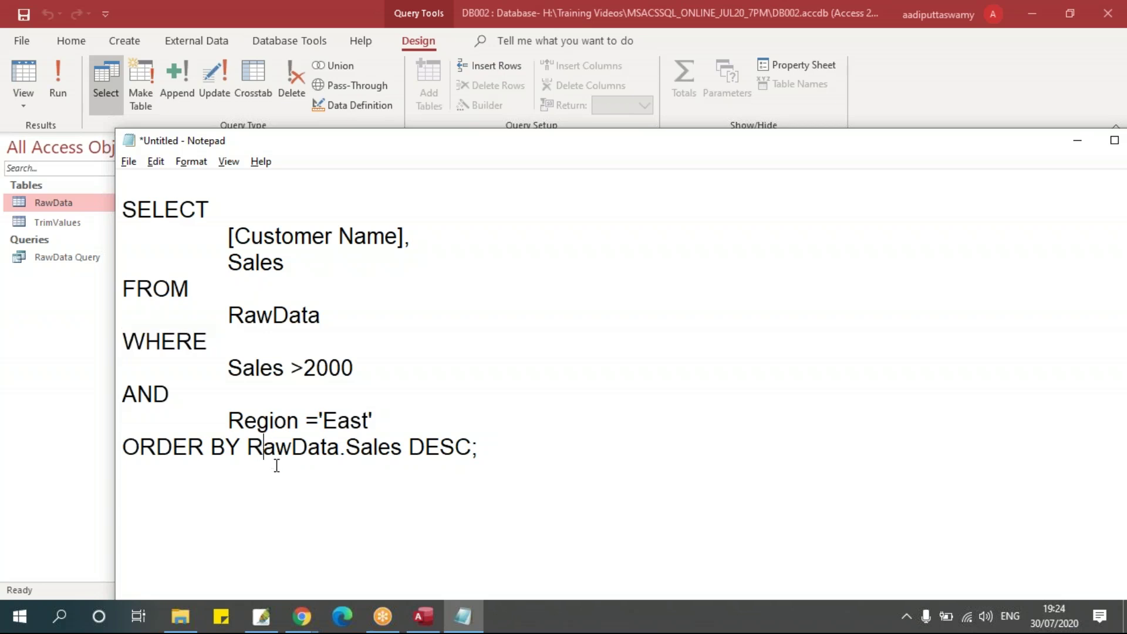
{"action": "key", "text": "Left"}
{"action": "key", "text": "Return"}
{"action": "key", "text": "Tab"}
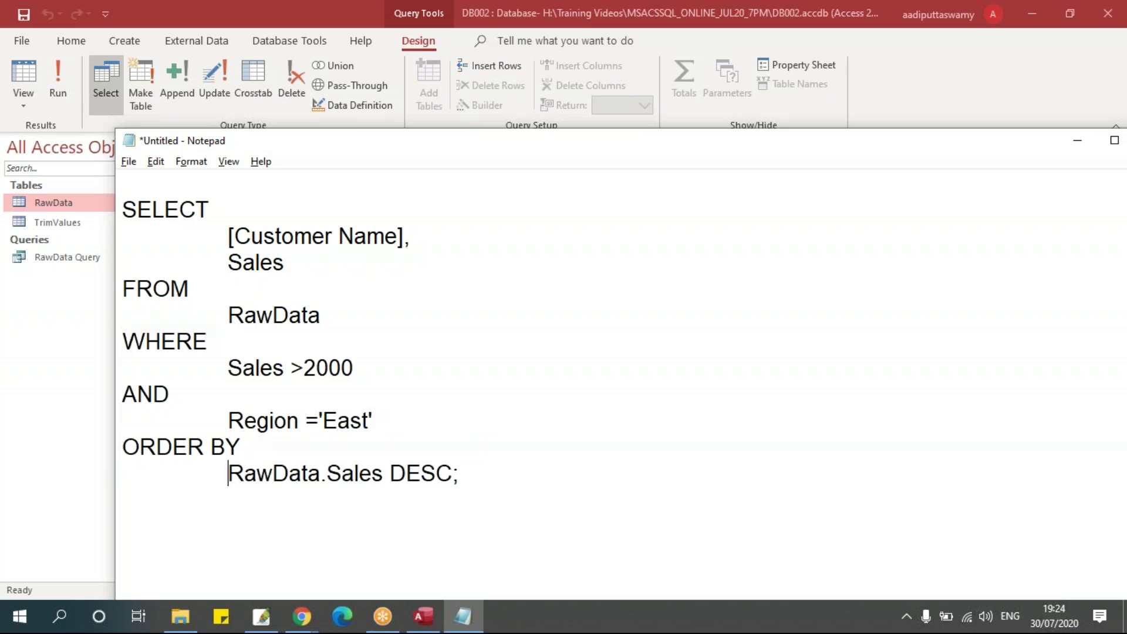
{"action": "left_click", "coordinate": [332, 476], "text": "shift"}
{"action": "key", "text": "Delete"}
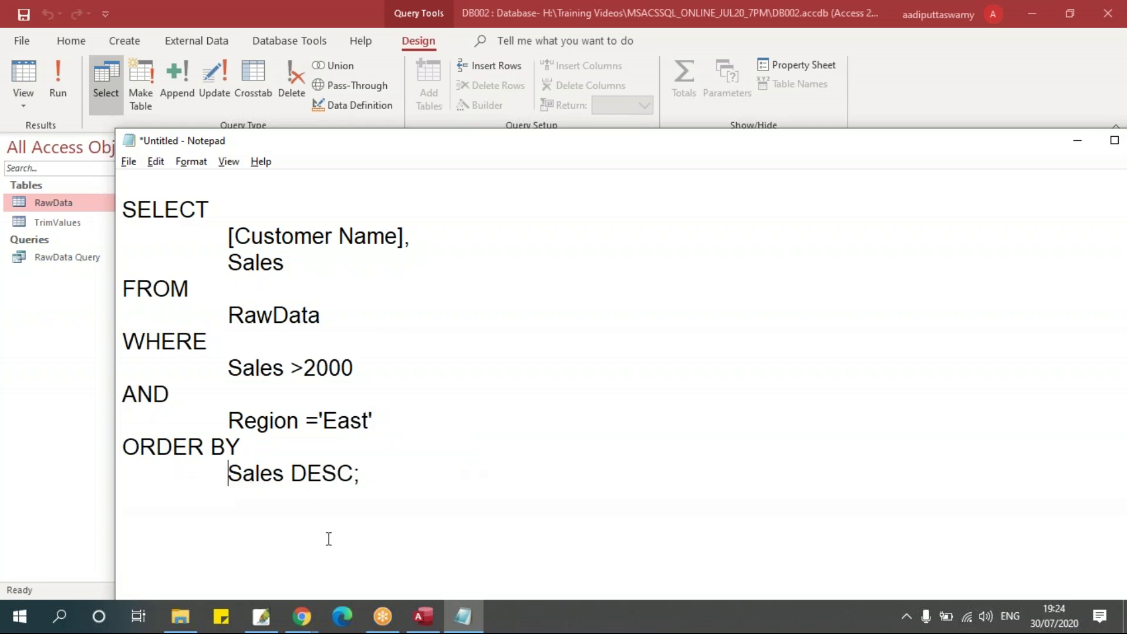
{"action": "left_click", "coordinate": [368, 473]}
{"action": "key", "text": "BackSpace"}
- Review the clause order of the cleaned statement by highlighting SELECT and FROM, the WHERE conditions, and ORDER BY
{"action": "left_click_drag", "start_coordinate": [123, 340], "coordinate": [232, 344]}
{"action": "left_click", "coordinate": [221, 295]}
{"action": "left_click_drag", "start_coordinate": [122, 205], "coordinate": [382, 313]}
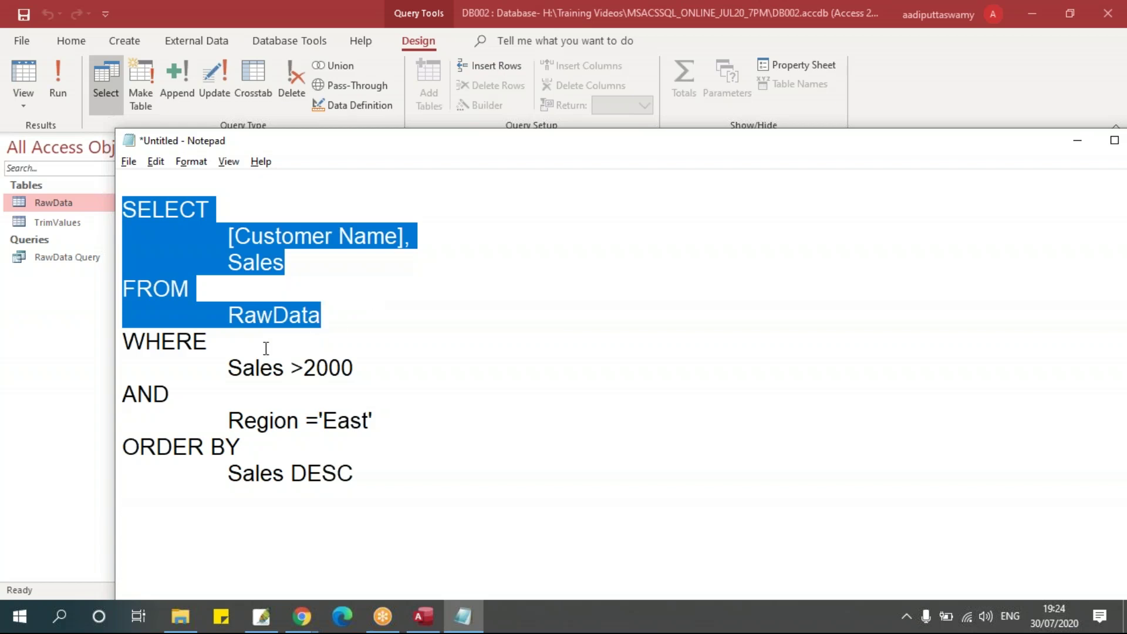
{"action": "left_click_drag", "start_coordinate": [126, 341], "coordinate": [388, 415]}
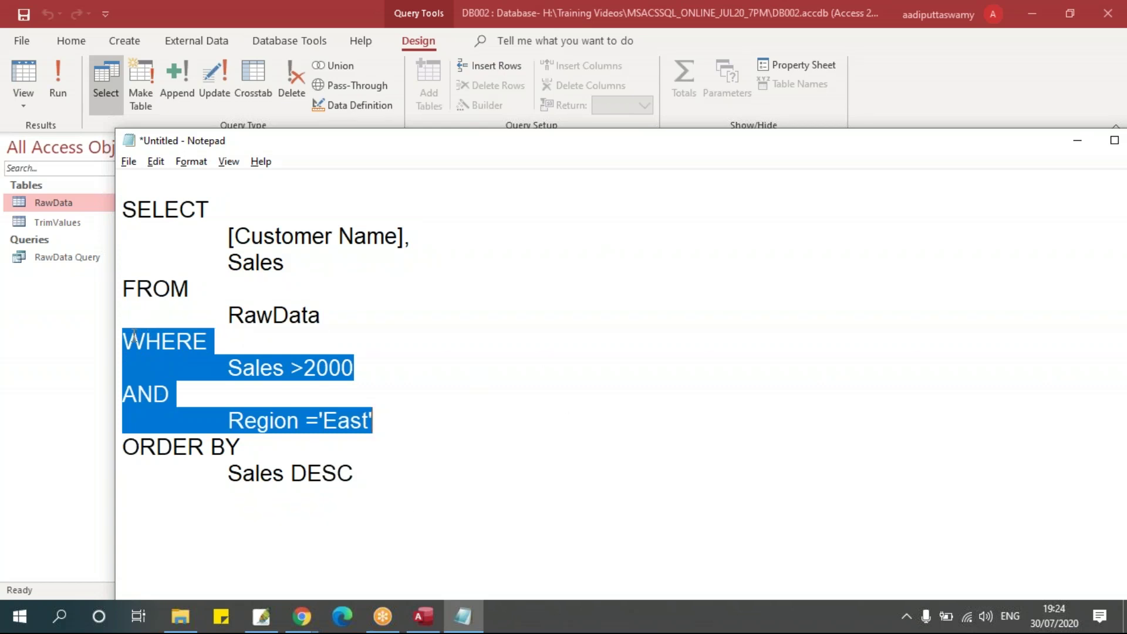
{"action": "right_click", "coordinate": [400, 428]}
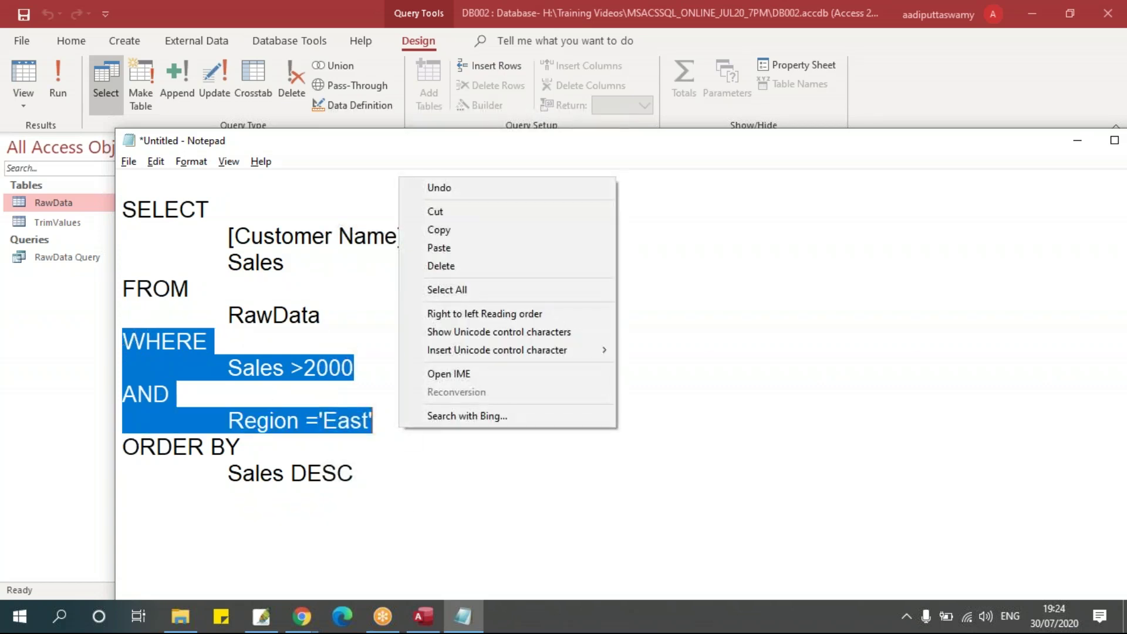
{"action": "left_click", "coordinate": [196, 441]}
{"action": "left_click_drag", "start_coordinate": [125, 447], "coordinate": [252, 573]}
{"action": "left_click", "coordinate": [218, 503]}
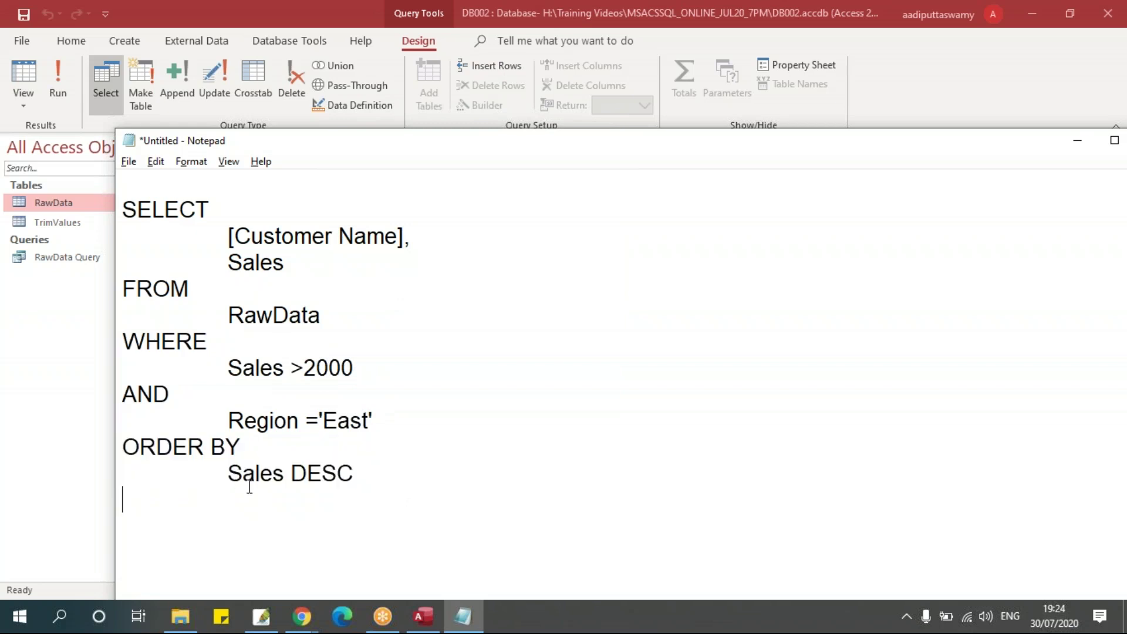
{"action": "left_click_drag", "start_coordinate": [125, 446], "coordinate": [307, 452]}
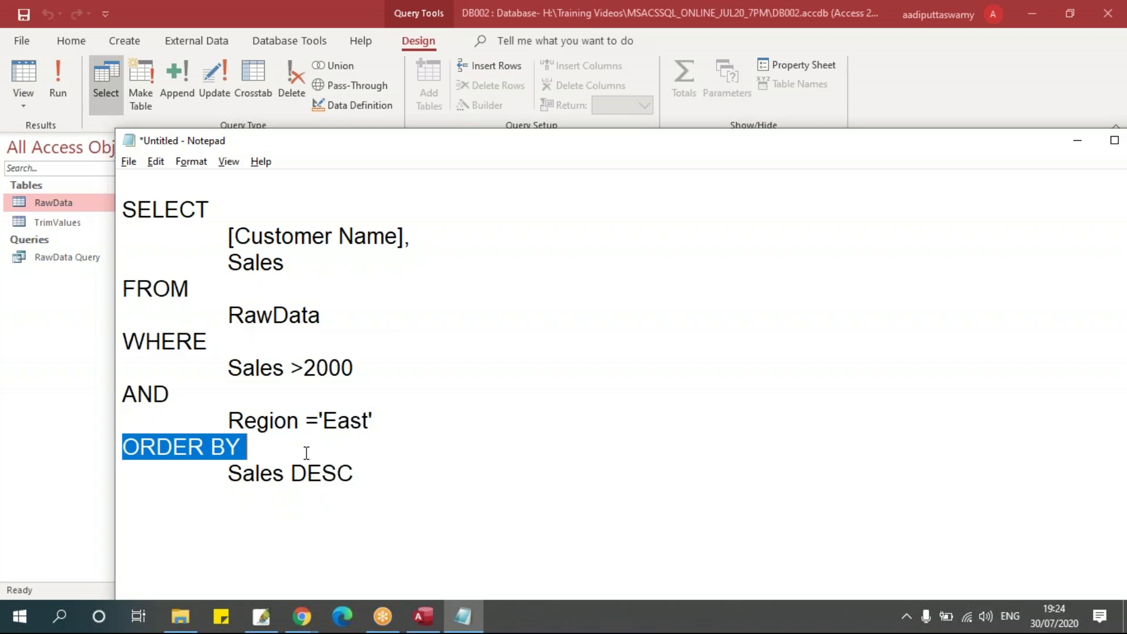
- Copy the cleaned statement from Notepad, replace the whole SQL of Query1 in Access with it and run the query
{"action": "left_click_drag", "start_coordinate": [124, 215], "coordinate": [430, 504]}
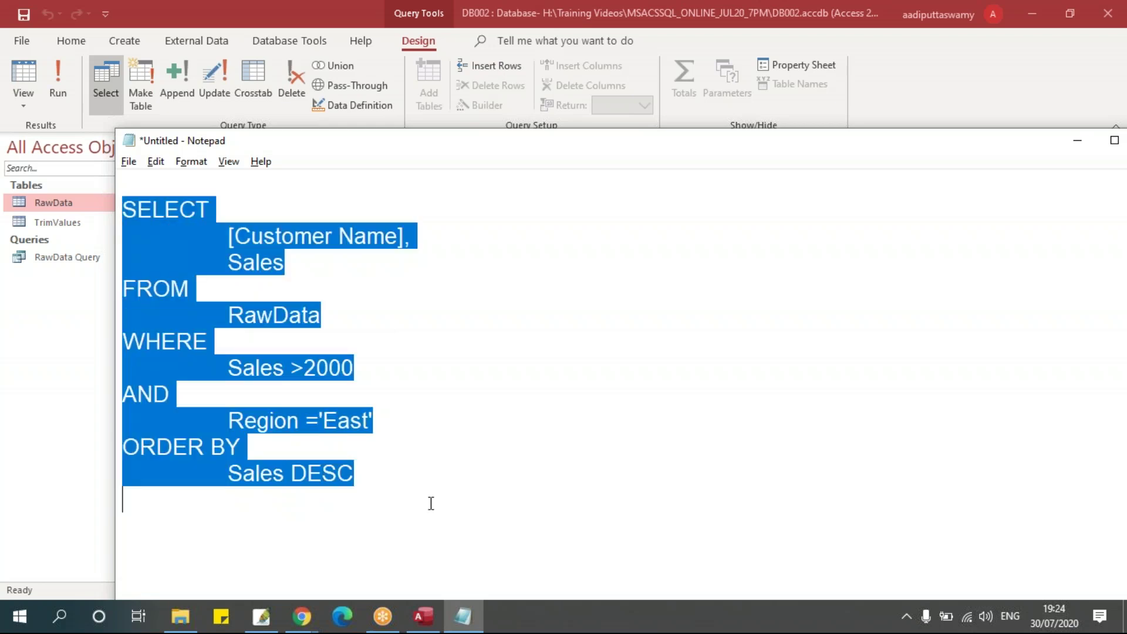
{"action": "key", "text": "ctrl+c"}
{"action": "key", "text": "alt+Tab"}
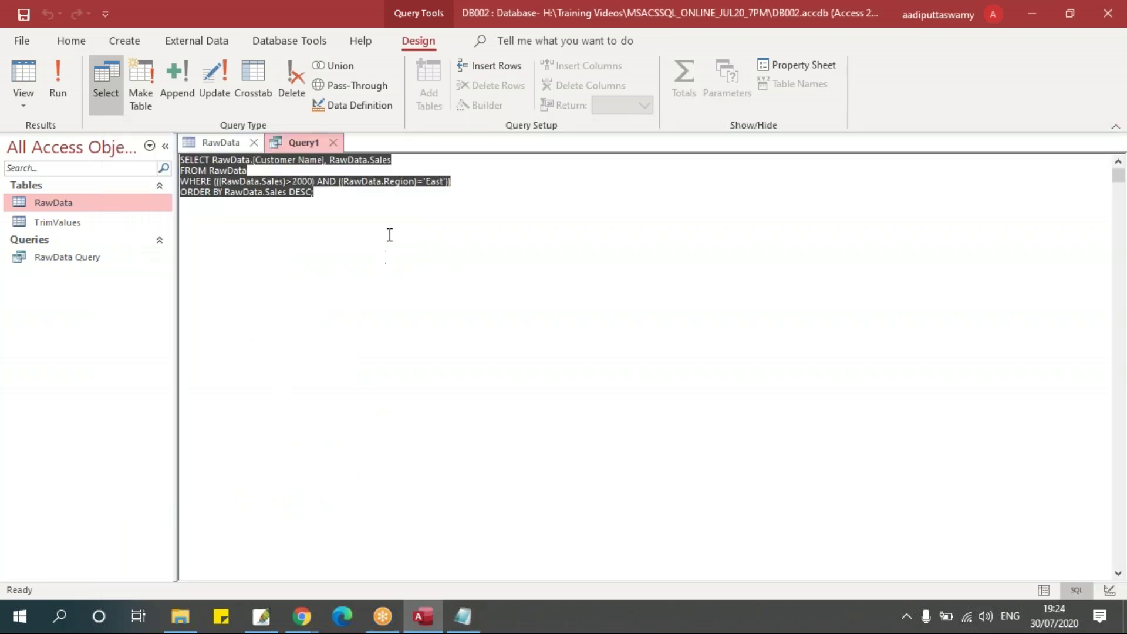
{"action": "key", "text": "ctrl+v"}
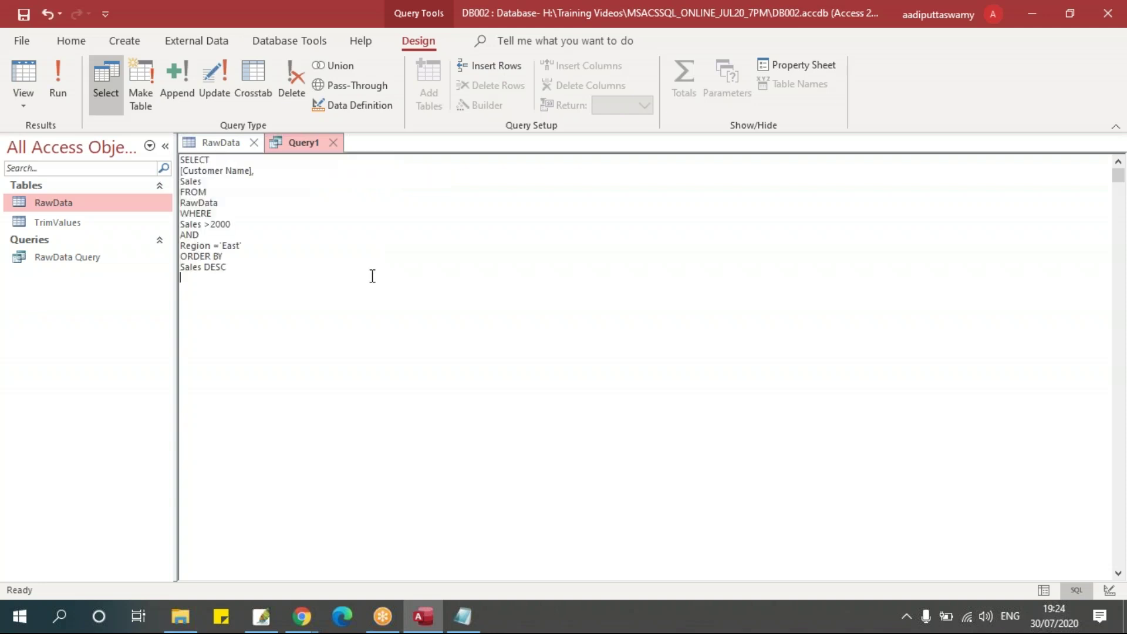
{"action": "left_click", "coordinate": [64, 94]}
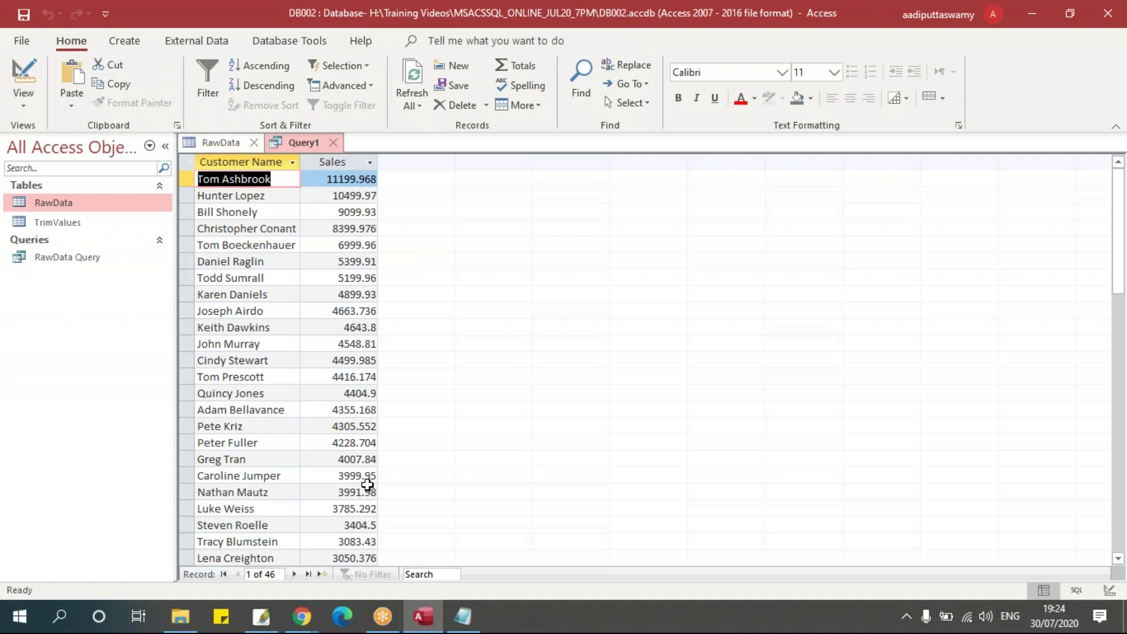
- Open Query1 in Design View, set the [Customer Name] column's sort to Ascending and run the query
{"action": "right_click", "coordinate": [297, 144]}
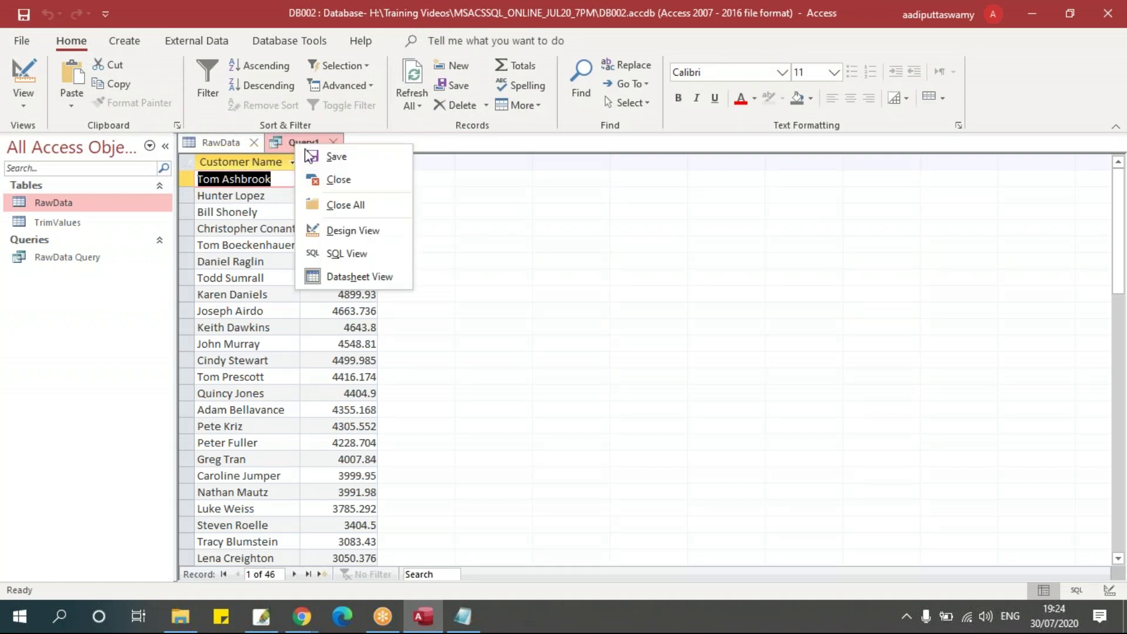
{"action": "left_click", "coordinate": [352, 230]}
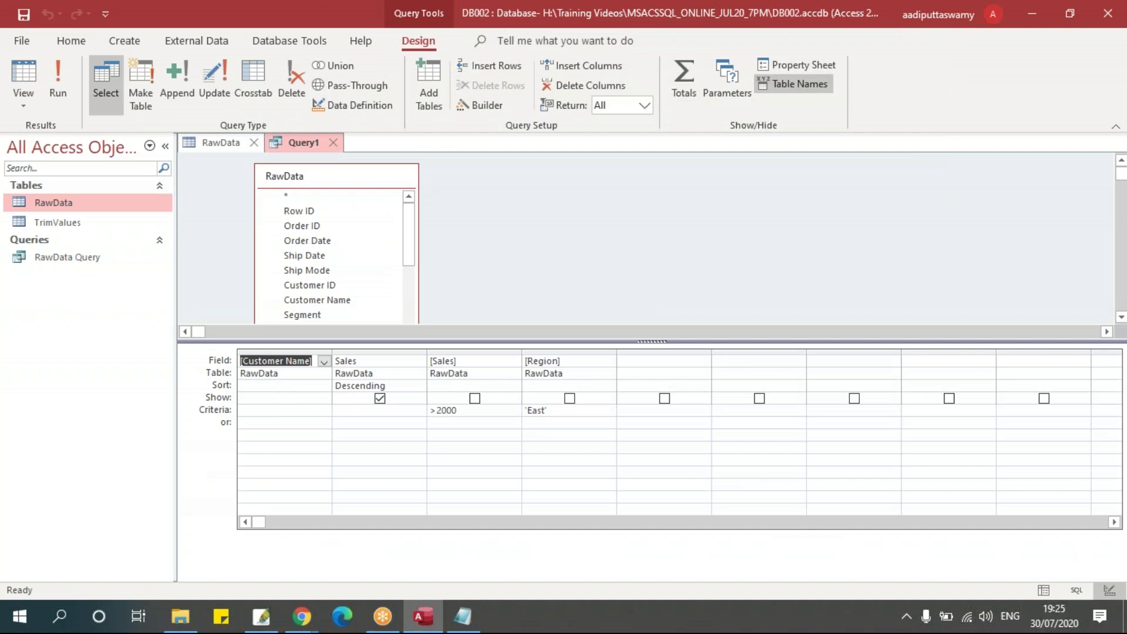
{"action": "left_click", "coordinate": [316, 384]}
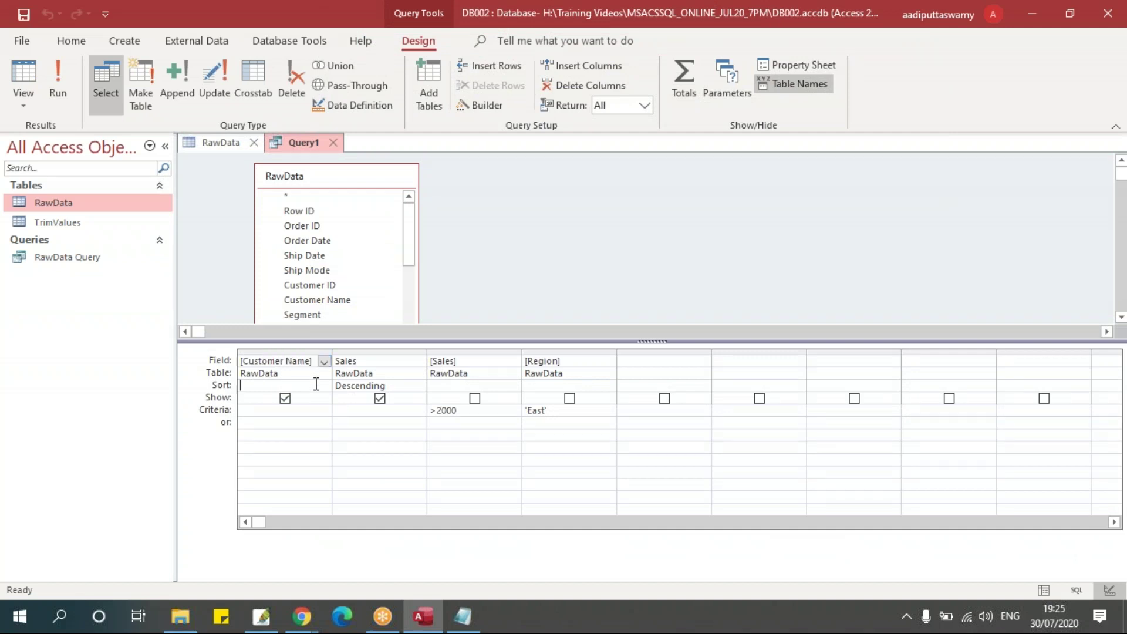
{"action": "left_click", "coordinate": [324, 387]}
{"action": "left_click", "coordinate": [300, 399]}
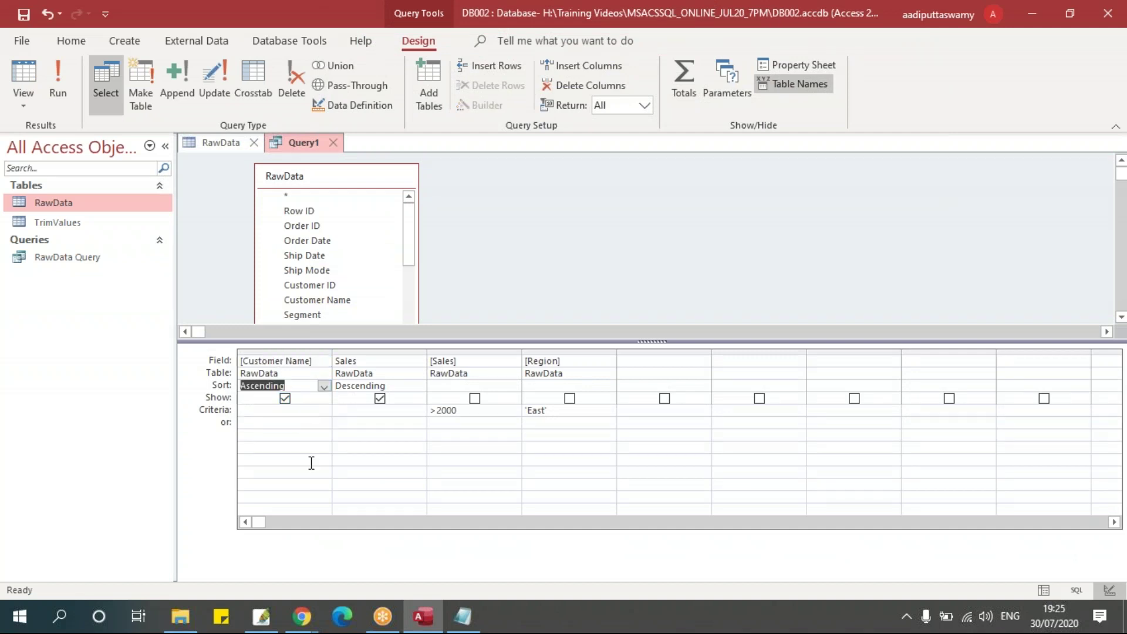
{"action": "left_click", "coordinate": [64, 91]}
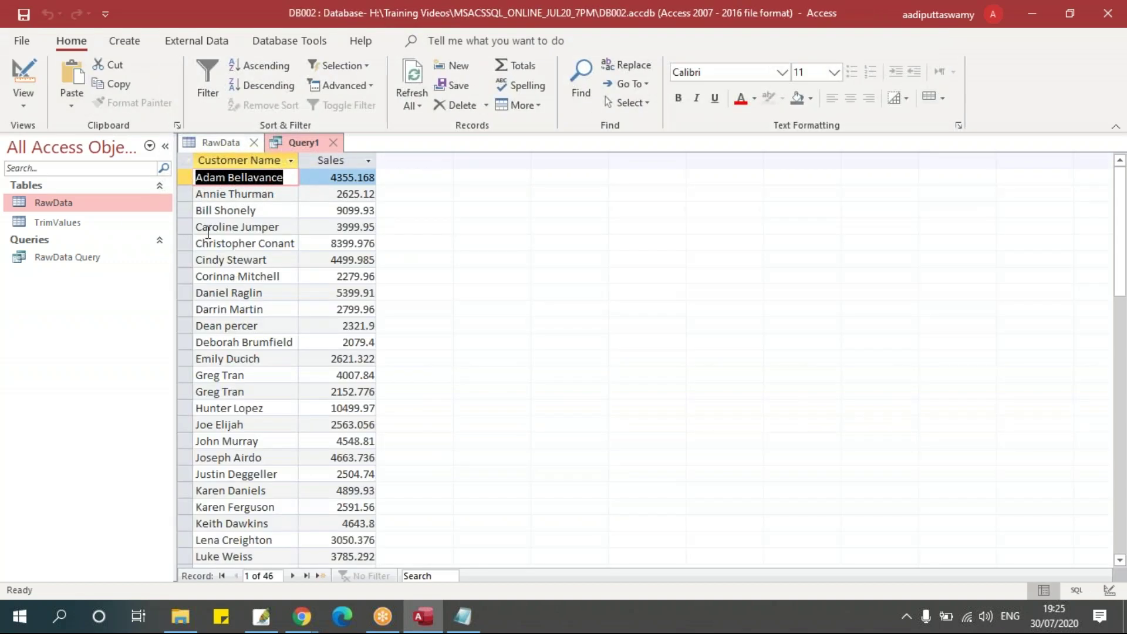
- Switch to Notepad and add [Customer Name], on its own indented line under ORDER BY, before Sales DESC
{"action": "left_click", "coordinate": [470, 607]}
{"action": "left_click", "coordinate": [268, 455]}
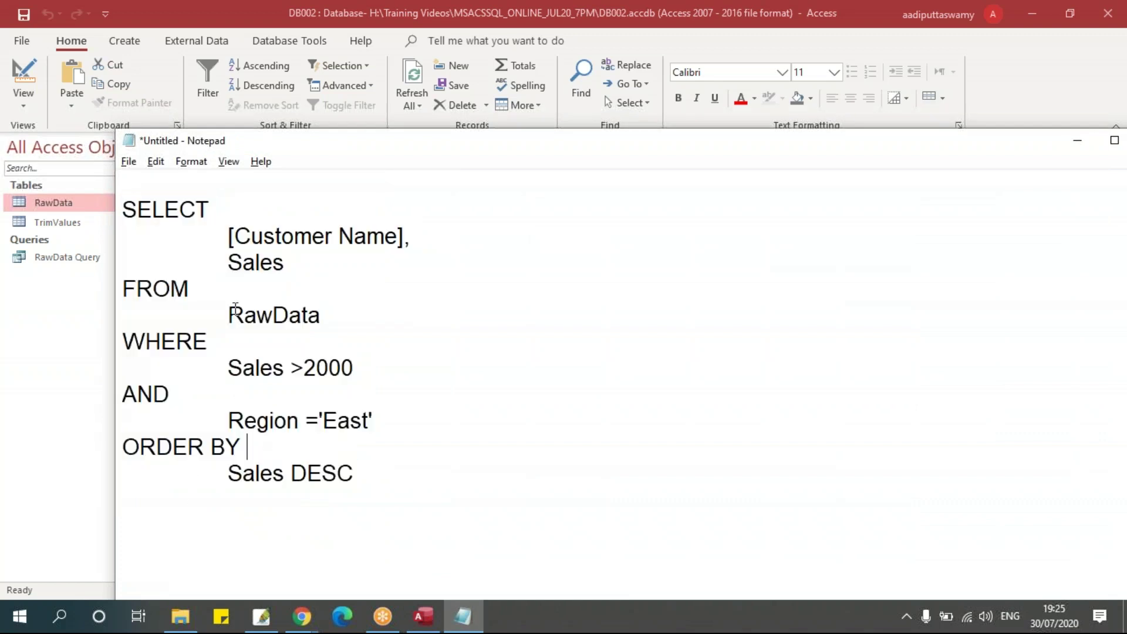
{"action": "left_click_drag", "start_coordinate": [228, 235], "coordinate": [423, 234]}
{"action": "left_click", "coordinate": [358, 450]}
{"action": "key", "text": "Return"}
{"action": "key", "text": "Tab"}
{"action": "key", "text": "ctrl+v"}
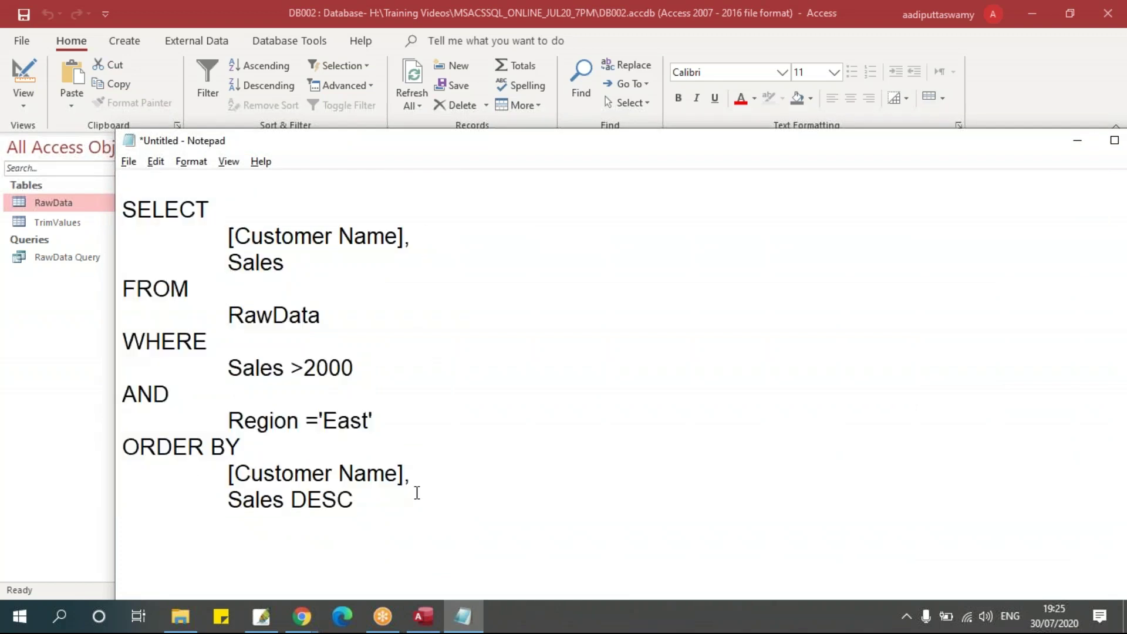
{"action": "left_click", "coordinate": [420, 498]}
{"action": "left_click", "coordinate": [404, 475]}
{"action": "double_click", "coordinate": [324, 499]}
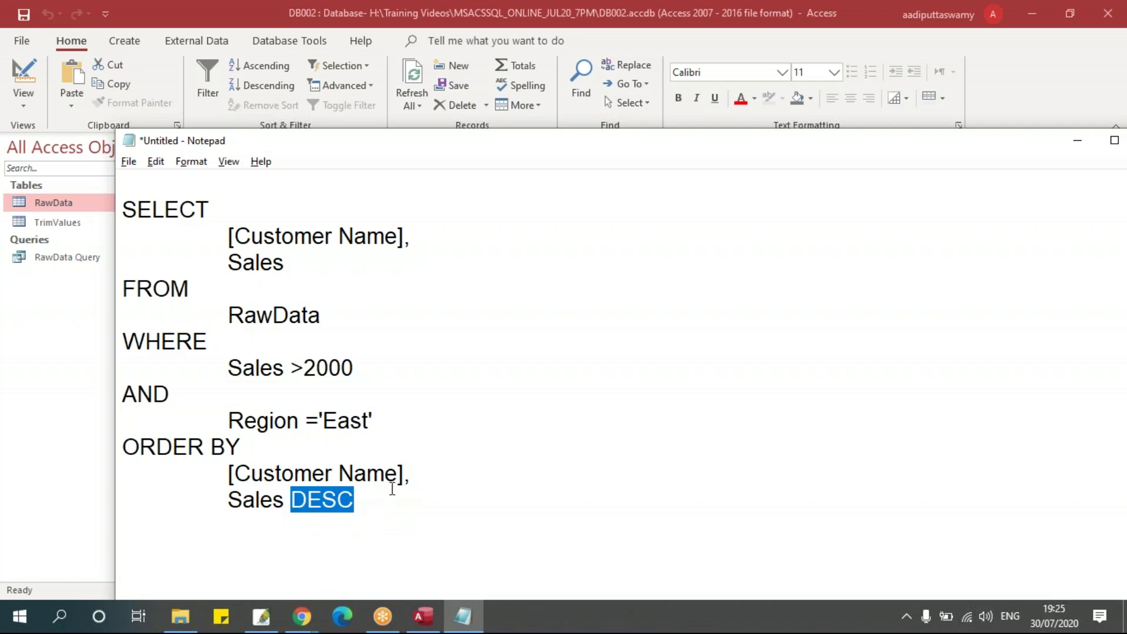
{"action": "left_click", "coordinate": [392, 489]}
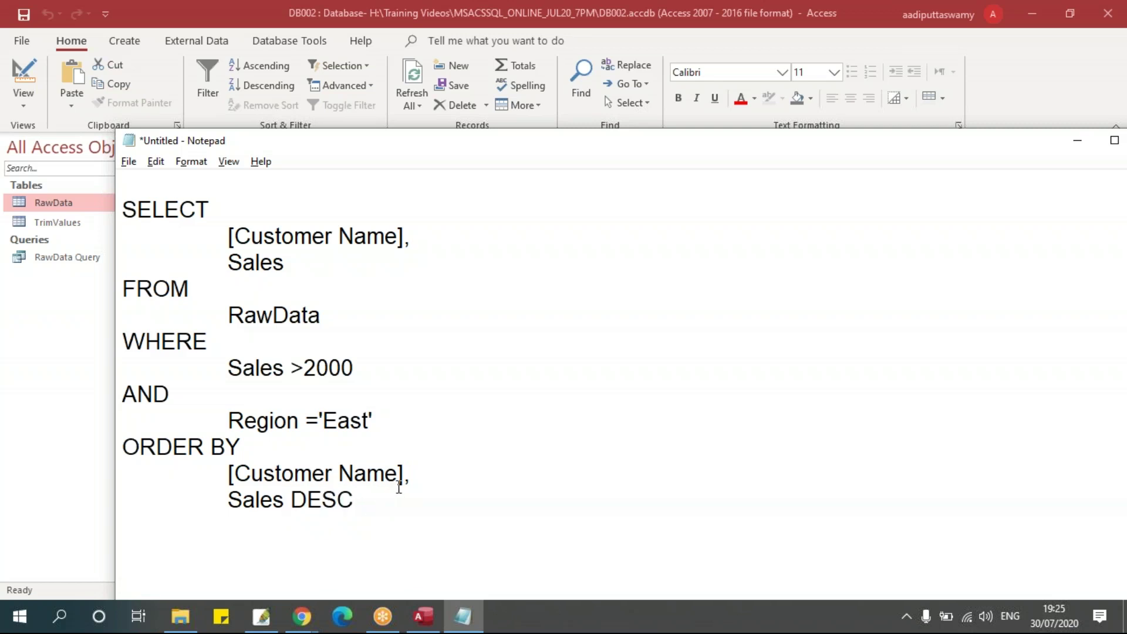
- Start saving the Notepad text and browse to the MSACSSQL_ONLINE_JUL20_7PM folder in Training Videos on the H: drive
{"action": "key", "text": "ctrl+s"}
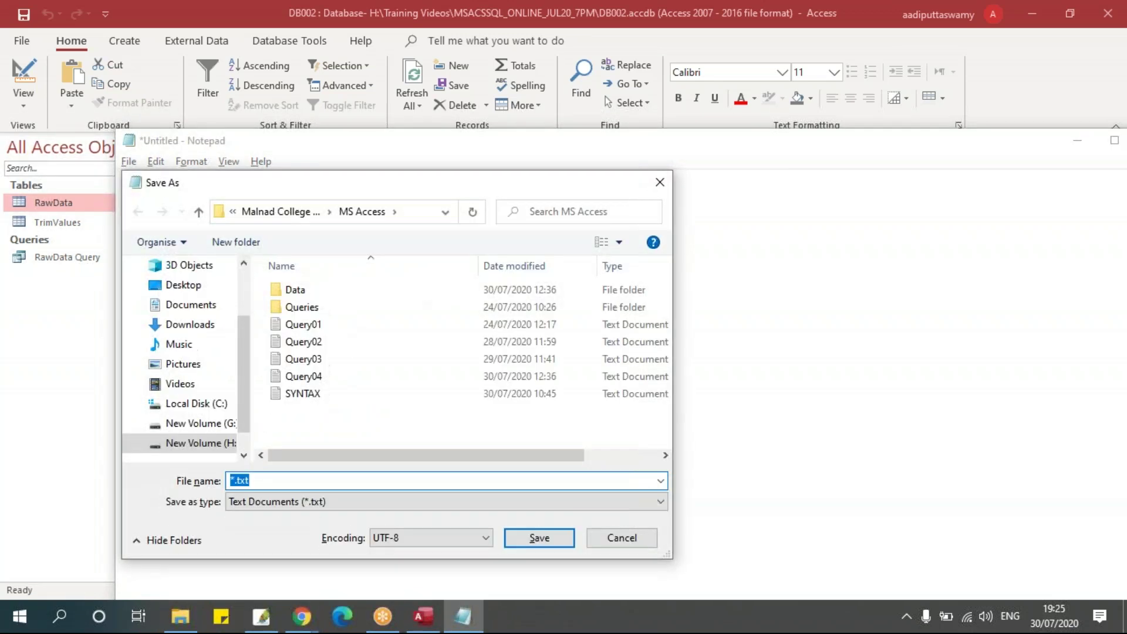
{"action": "left_click", "coordinate": [294, 213]}
{"action": "left_click_drag", "start_coordinate": [401, 183], "coordinate": [439, 119]}
{"action": "left_click", "coordinate": [296, 143]}
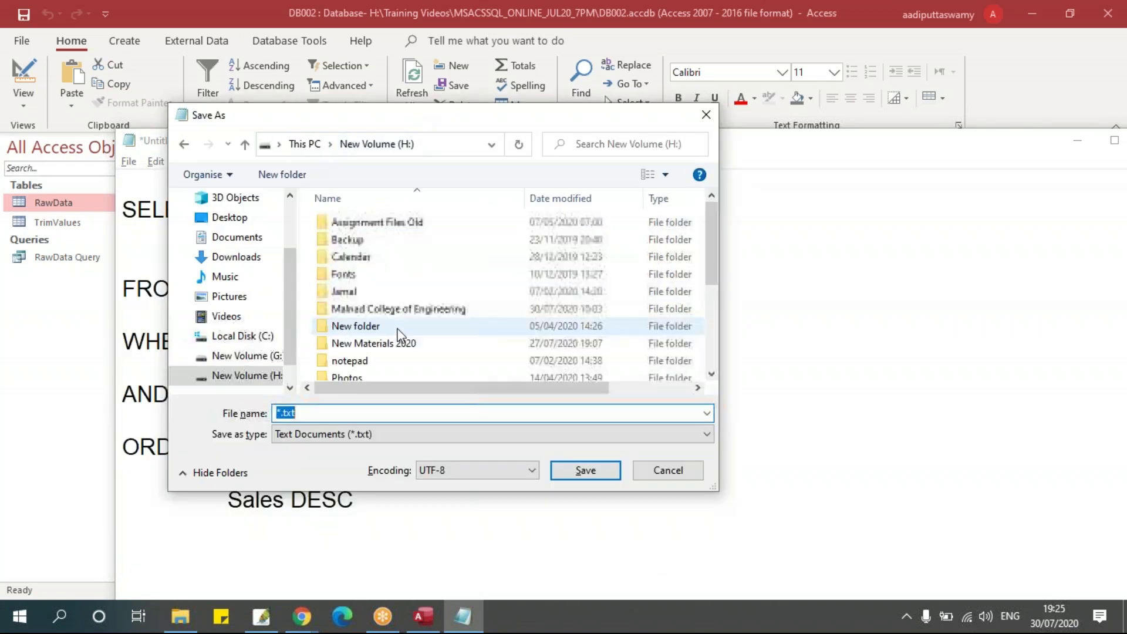
{"action": "scroll", "coordinate": [405, 347], "scroll_direction": "down", "scroll_amount": 3}
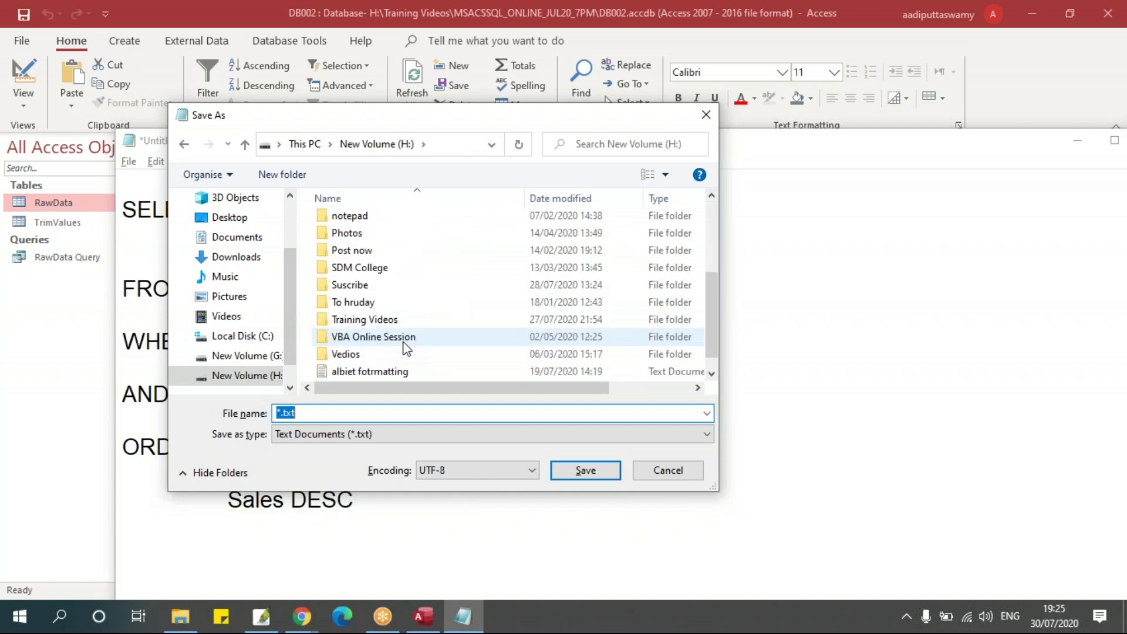
{"action": "left_click", "coordinate": [390, 325]}
{"action": "double_click", "coordinate": [390, 321]}
{"action": "double_click", "coordinate": [461, 267]}
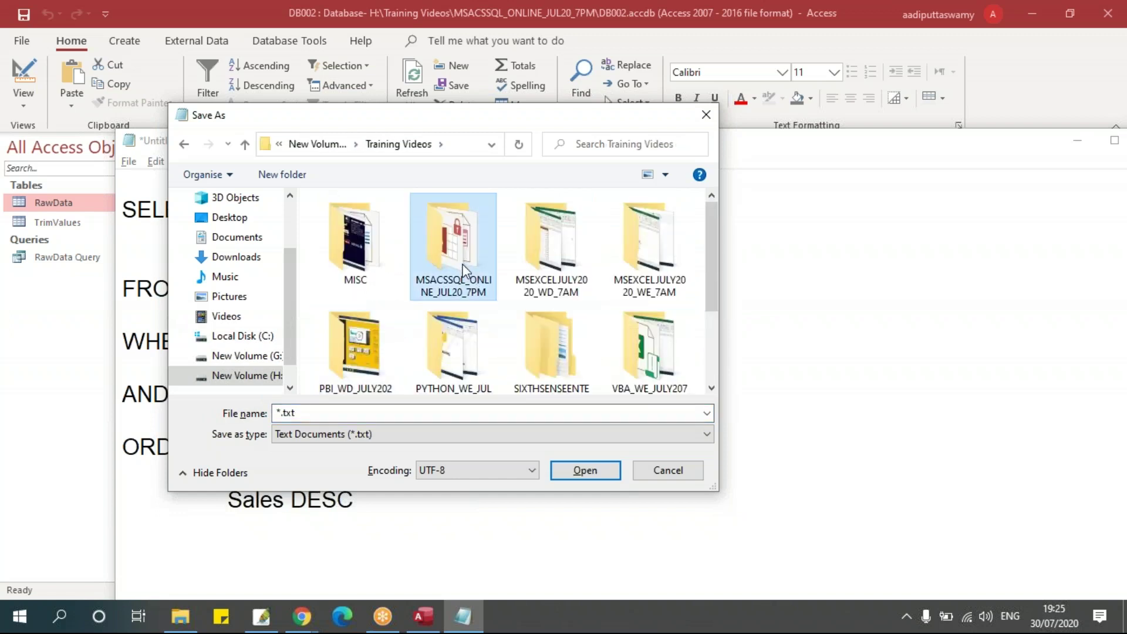
- Save the text file under the name SQL Query - Part 2
{"action": "left_click", "coordinate": [361, 250]}
{"action": "left_click", "coordinate": [401, 414]}
{"action": "key", "text": "BackSpace"}
{"action": "type", "text": "2"}
{"action": "key", "text": "Return"}
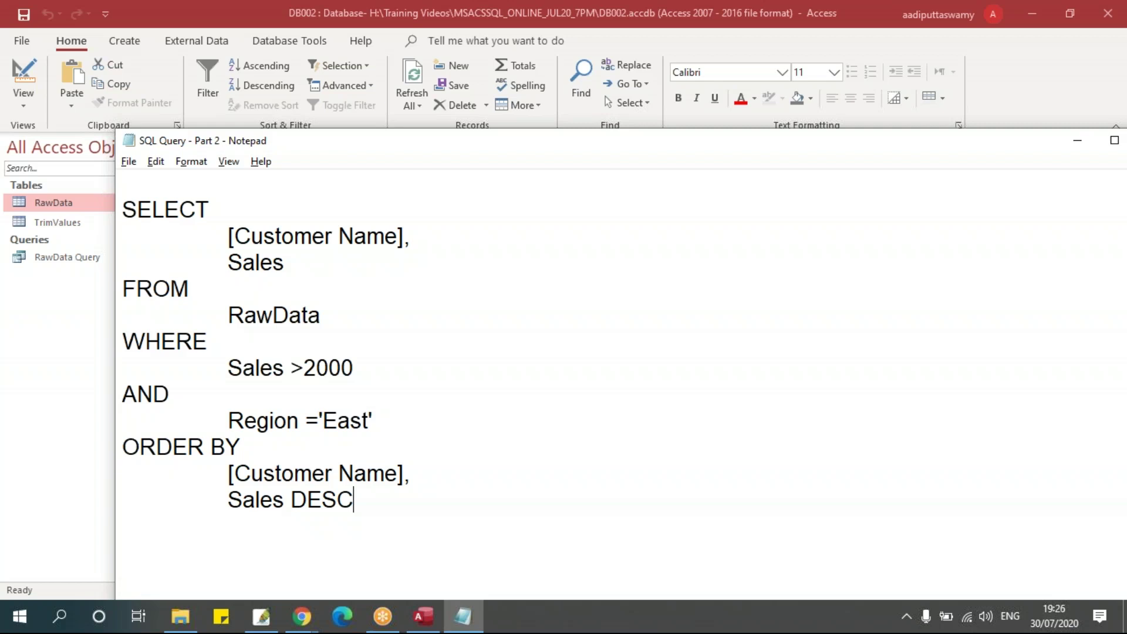
- Review the ORDER BY clauses of the saved queries, comparing the ASC and DESC sort keywords and the four-field sort list
{"action": "scroll", "coordinate": [402, 415], "scroll_direction": "up", "scroll_amount": 10}
{"action": "left_click", "coordinate": [441, 355]}
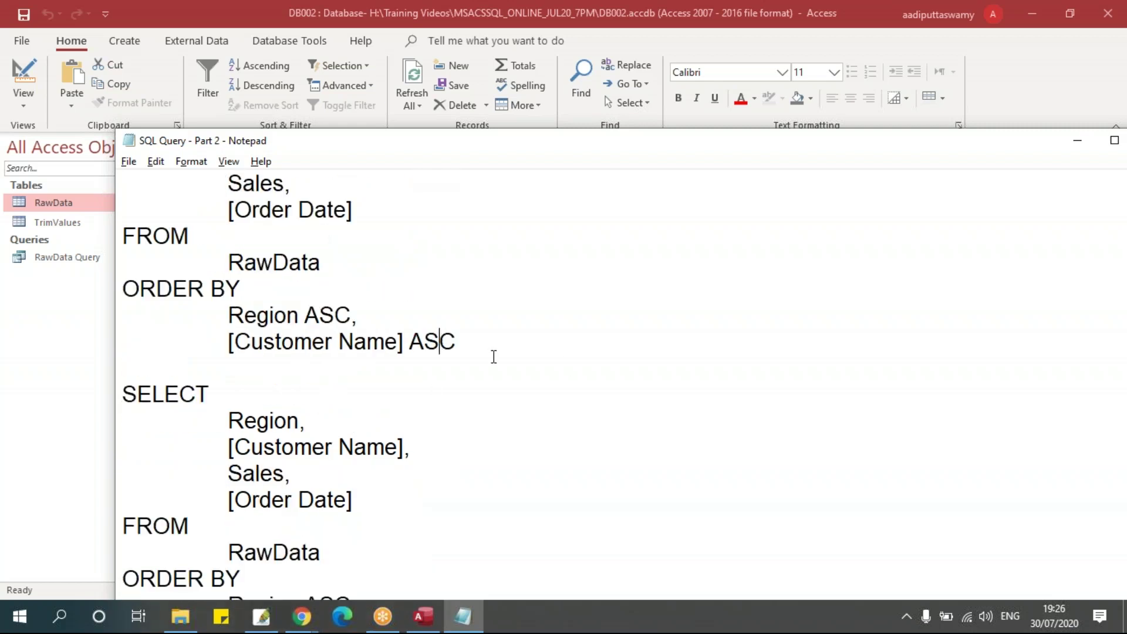
{"action": "scroll", "coordinate": [566, 366], "scroll_direction": "down", "scroll_amount": 2}
{"action": "scroll", "coordinate": [565, 365], "scroll_direction": "down", "scroll_amount": 8}
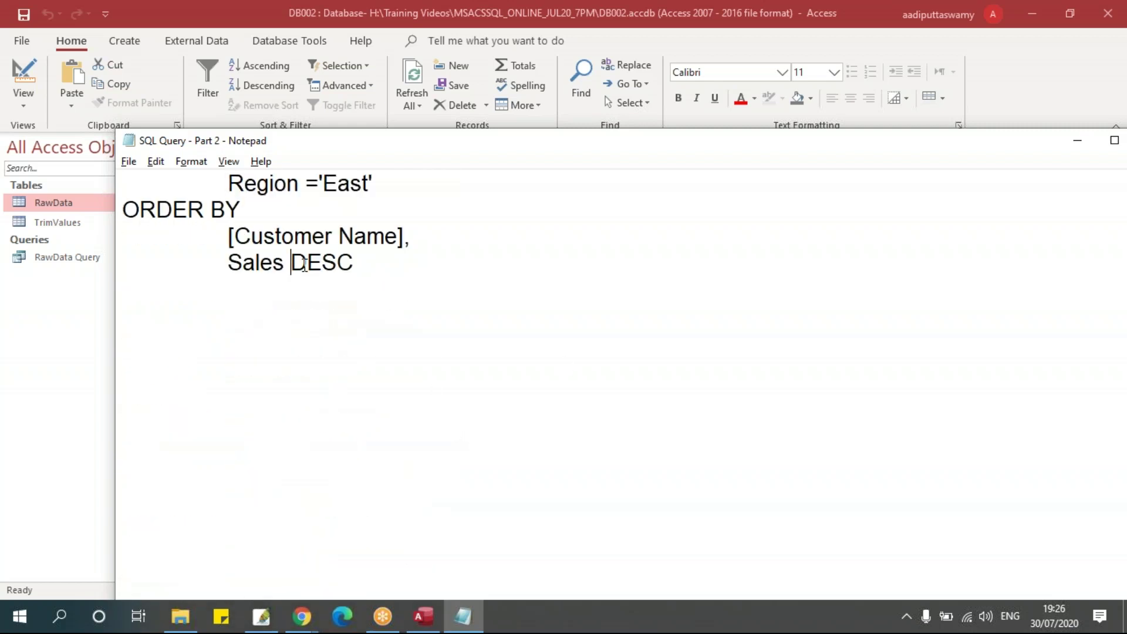
{"action": "left_click_drag", "start_coordinate": [291, 262], "coordinate": [354, 263]}
{"action": "left_click", "coordinate": [340, 327]}
{"action": "scroll", "coordinate": [340, 327], "scroll_direction": "up", "scroll_amount": 6}
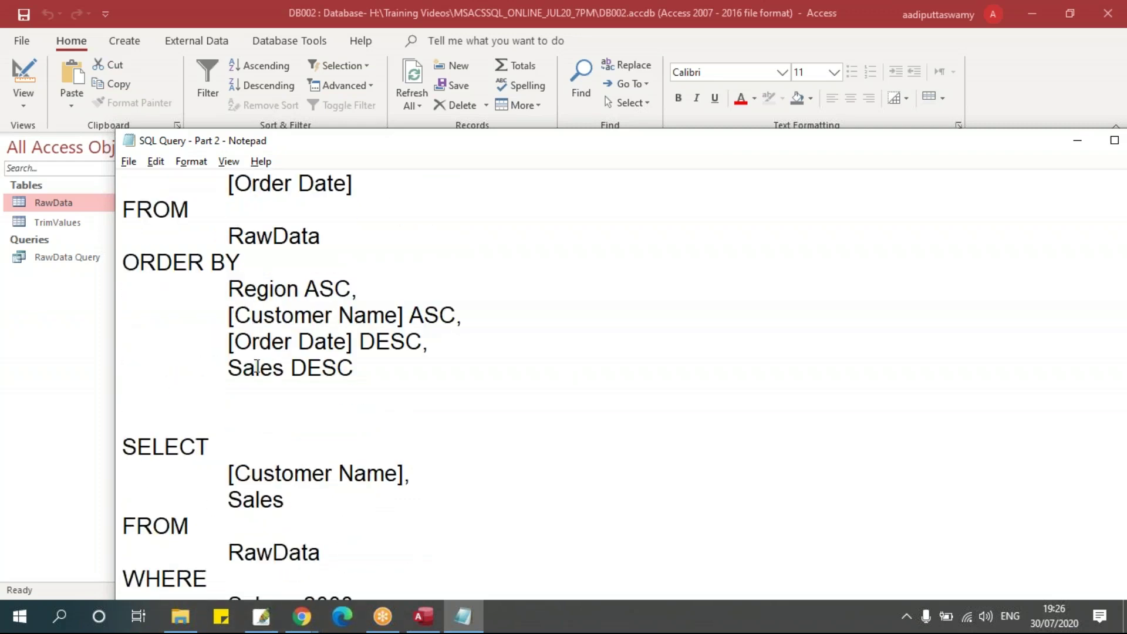
{"action": "left_click_drag", "start_coordinate": [227, 288], "coordinate": [384, 372]}
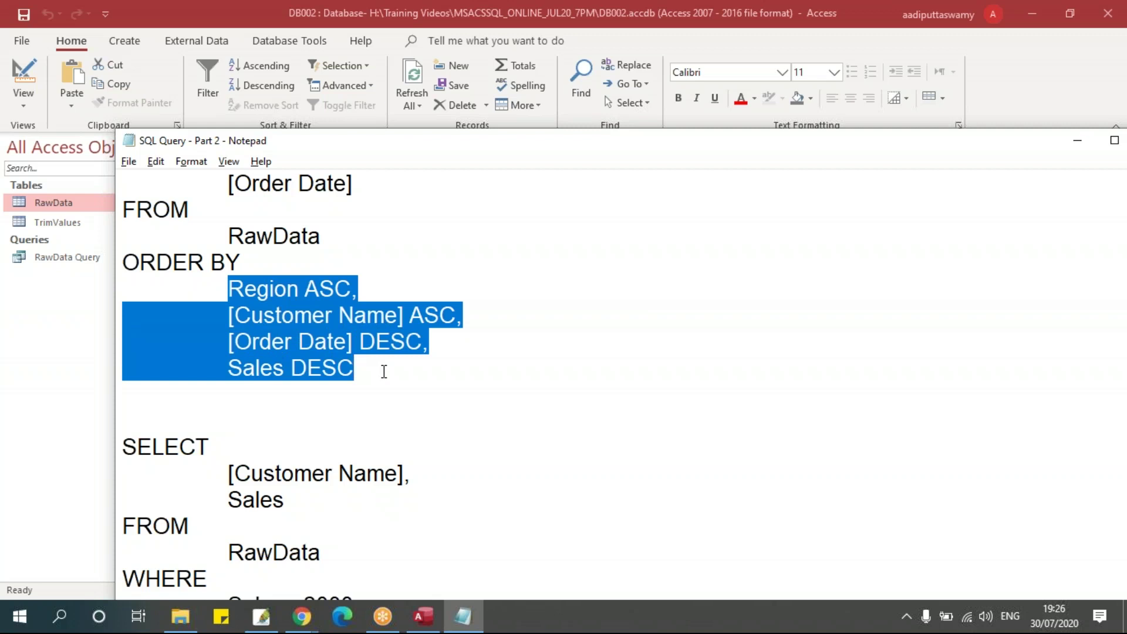
- Insert a long block of blank lines after the last query to start a fresh section at the end of the text
{"action": "key", "text": "ctrl+End"}
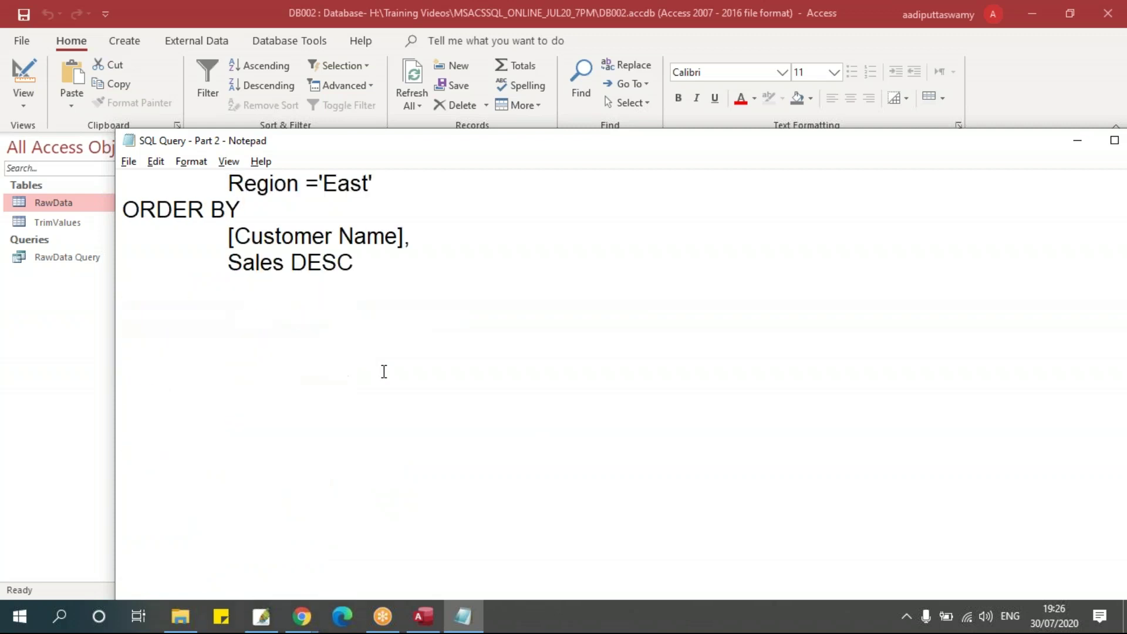
{"action": "key", "text": "Return"}
{"action": "key", "text": "Return"}
{"action": "key", "text": "Return"}
{"action": "key", "text": "Return"}
{"action": "key", "text": "Return"}
{"action": "key", "text": "Return"}
{"action": "key", "text": "Return"}
{"action": "key", "text": "Return"}
{"action": "key", "text": "Return"}
{"action": "key", "text": "Return"}
{"action": "key", "text": "Return"}
{"action": "key", "text": "Return"}
{"action": "key", "text": "Return"}
{"action": "key", "text": "Return"}
{"action": "key", "text": "Return"}
{"action": "key", "text": "Return"}
{"action": "key", "text": "Return"}
{"action": "key", "text": "Return"}
{"action": "key", "text": "Return"}
{"action": "key", "text": "Return"}
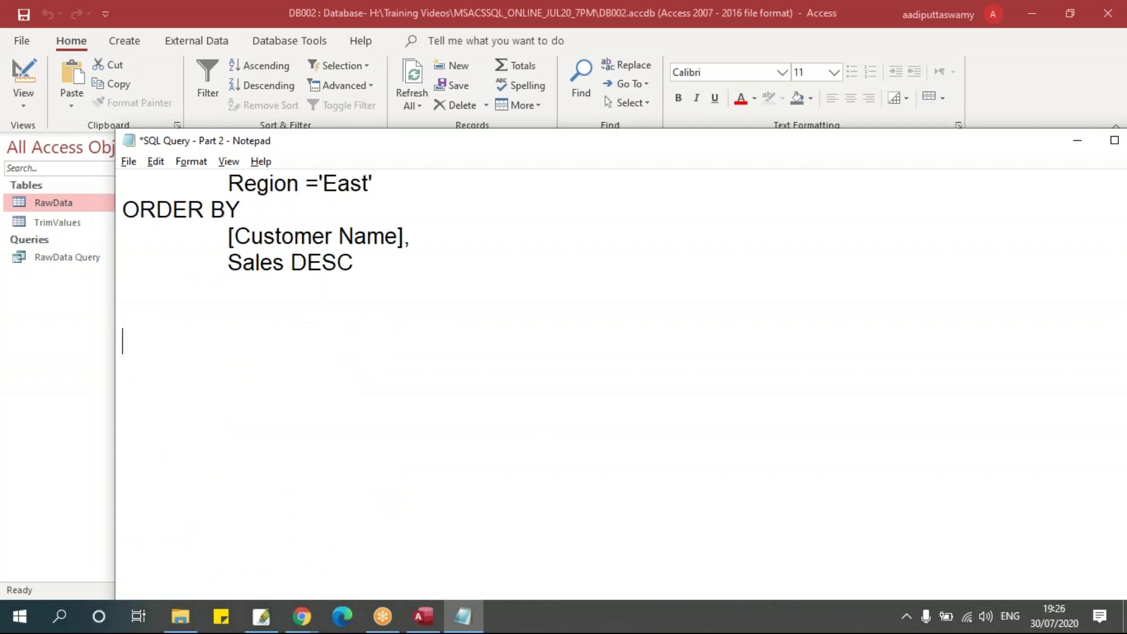
{"action": "left_click", "coordinate": [181, 202]}
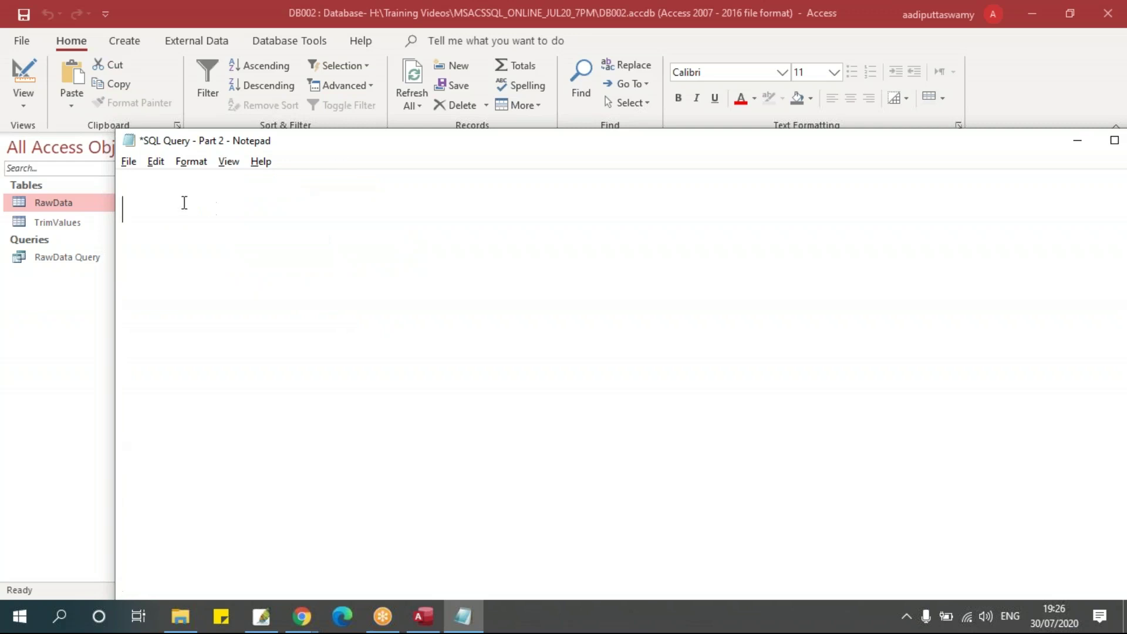
- Add the heading Distinct Values in the blank area and underline it with a row of equals signs
{"action": "type", "text": "Ditinct"}
{"action": "key", "text": "BackSpace"}
{"action": "key", "text": "BackSpace"}
{"action": "key", "text": "BackSpace"}
{"action": "key", "text": "BackSpace"}
{"action": "key", "text": "BackSpace"}
{"action": "type", "text": "stinct "}
{"action": "type", "text": "Values "}
{"action": "type", "text": "============="}
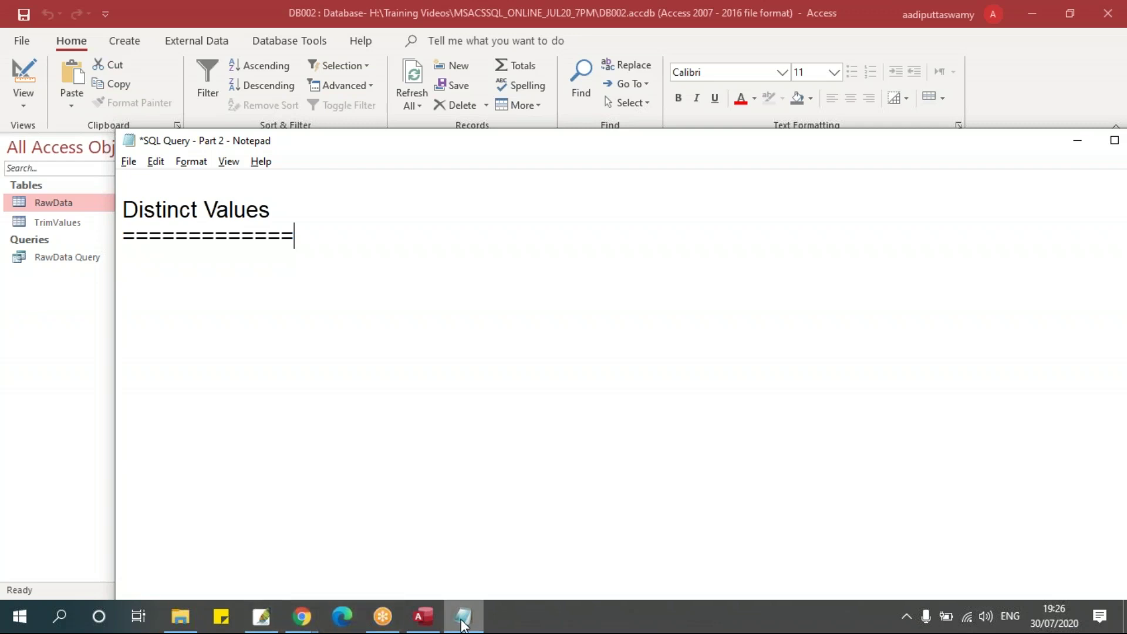
- Switch to Access, open Query1 in Design View and delete all four columns from the query grid
{"action": "left_click", "coordinate": [429, 619]}
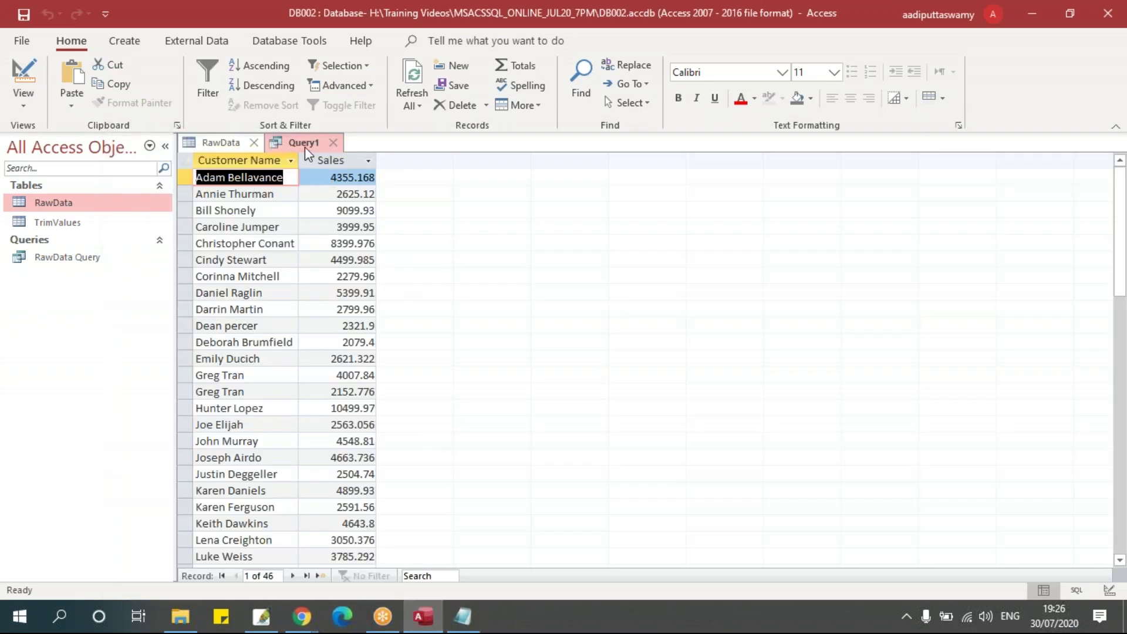
{"action": "right_click", "coordinate": [303, 143]}
{"action": "left_click", "coordinate": [361, 229]}
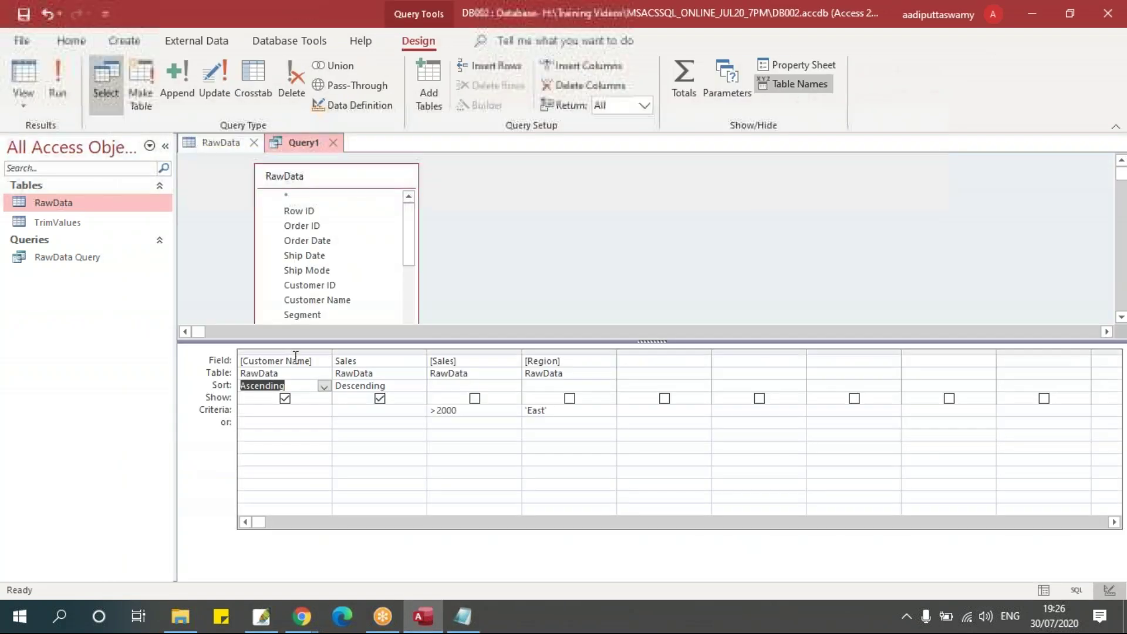
{"action": "left_click_drag", "start_coordinate": [294, 351], "coordinate": [535, 350]}
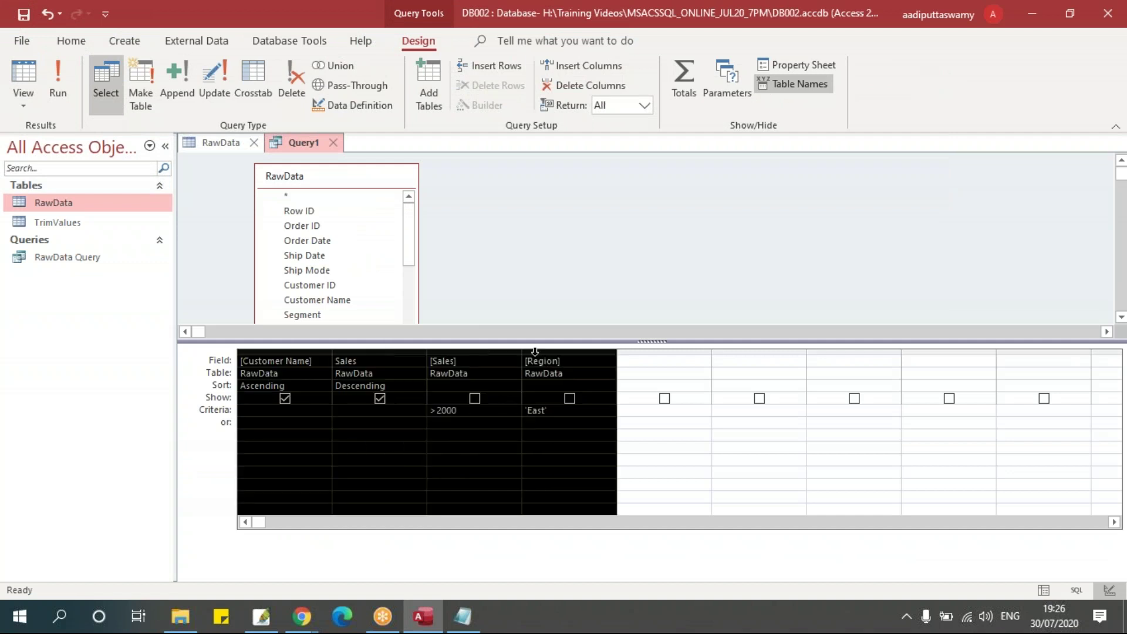
{"action": "key", "text": "Delete"}
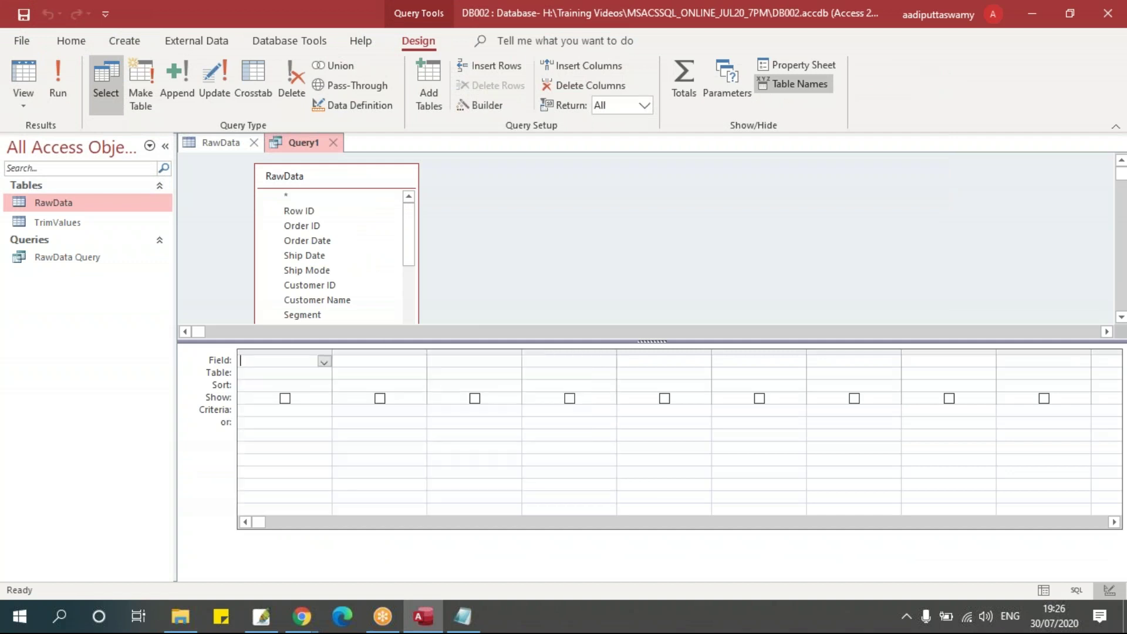
- Run Query1 with only the Region field from RawData and compare its results with the RawData table
{"action": "left_click_drag", "start_coordinate": [413, 235], "coordinate": [421, 294]}
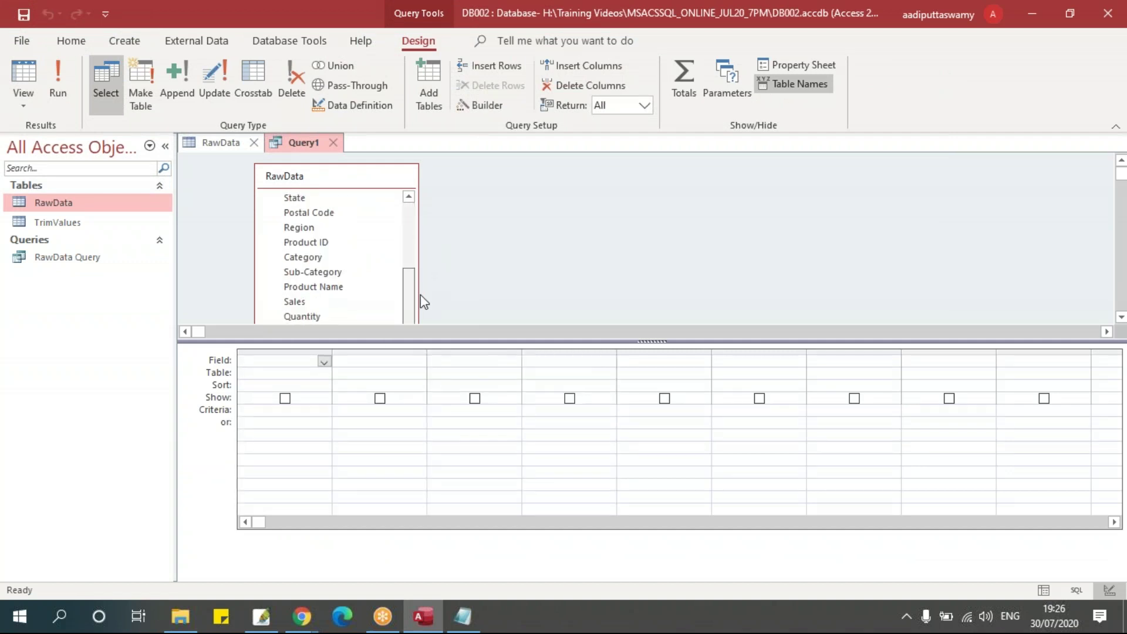
{"action": "left_click_drag", "start_coordinate": [314, 227], "coordinate": [306, 362]}
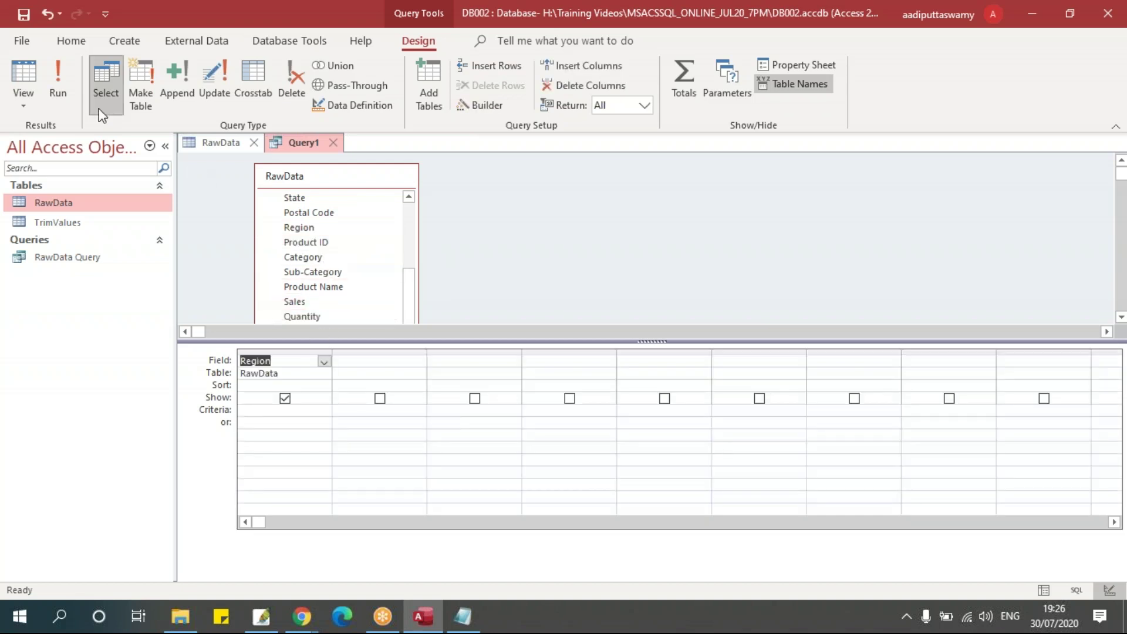
{"action": "left_click", "coordinate": [57, 85]}
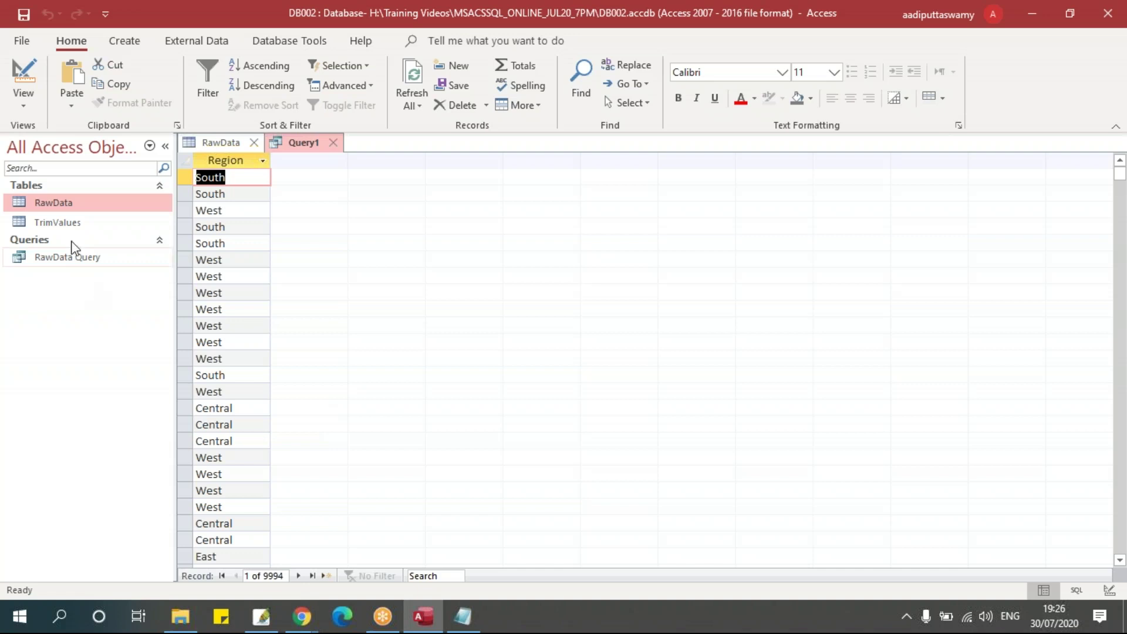
{"action": "double_click", "coordinate": [62, 202]}
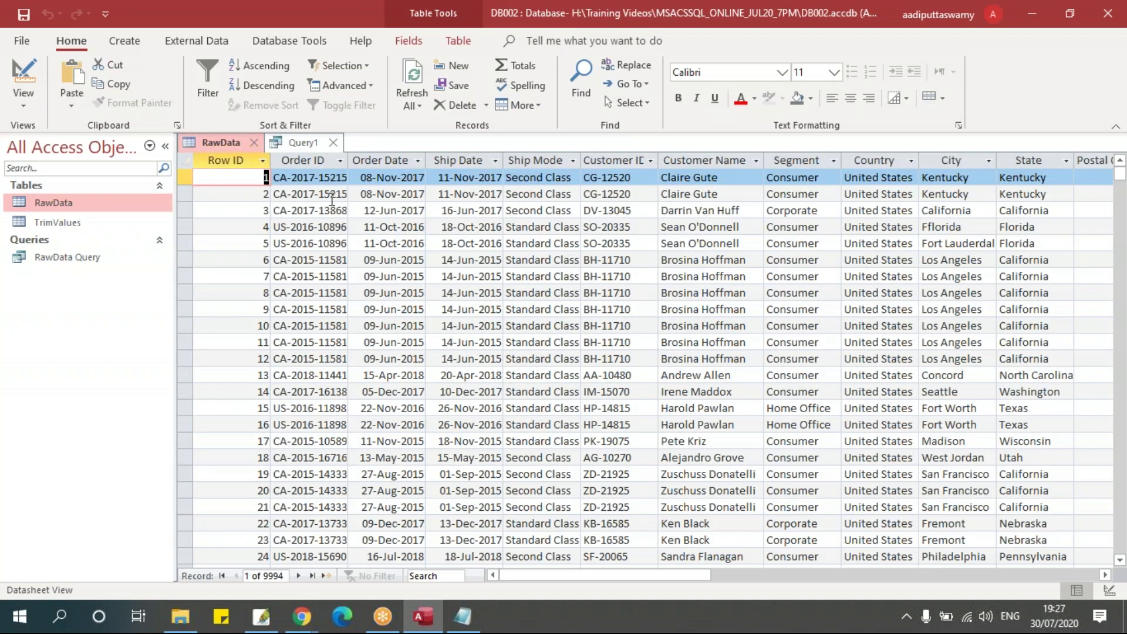
{"action": "left_click", "coordinate": [302, 143]}
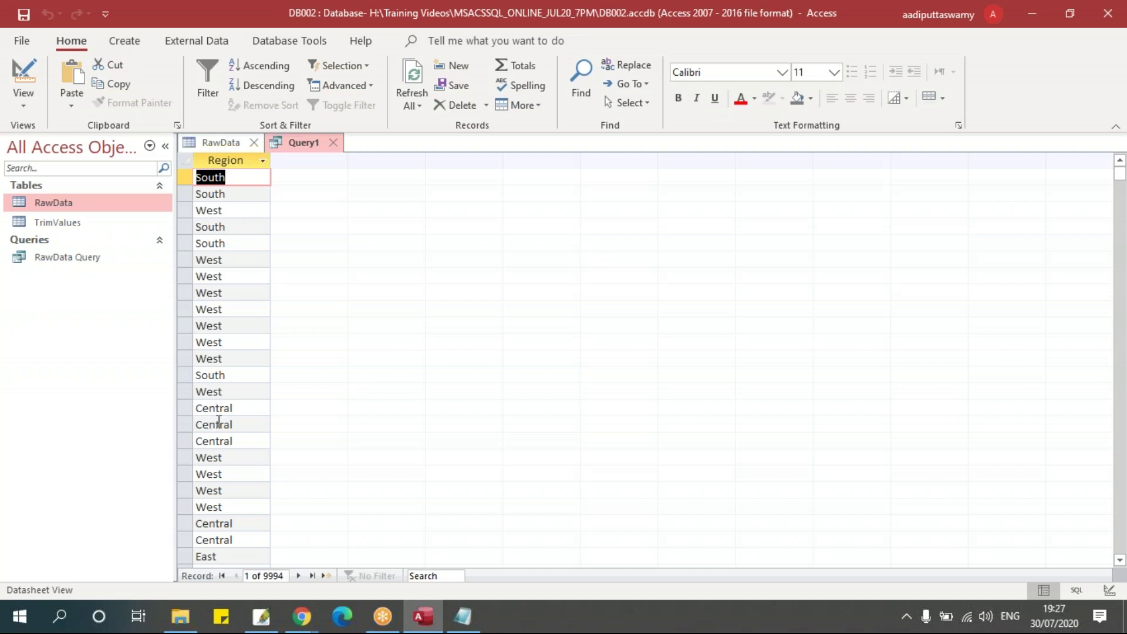
- Copy Query1's full statement from SQL View and paste it under the Distinct Values heading in Notepad
{"action": "right_click", "coordinate": [299, 145]}
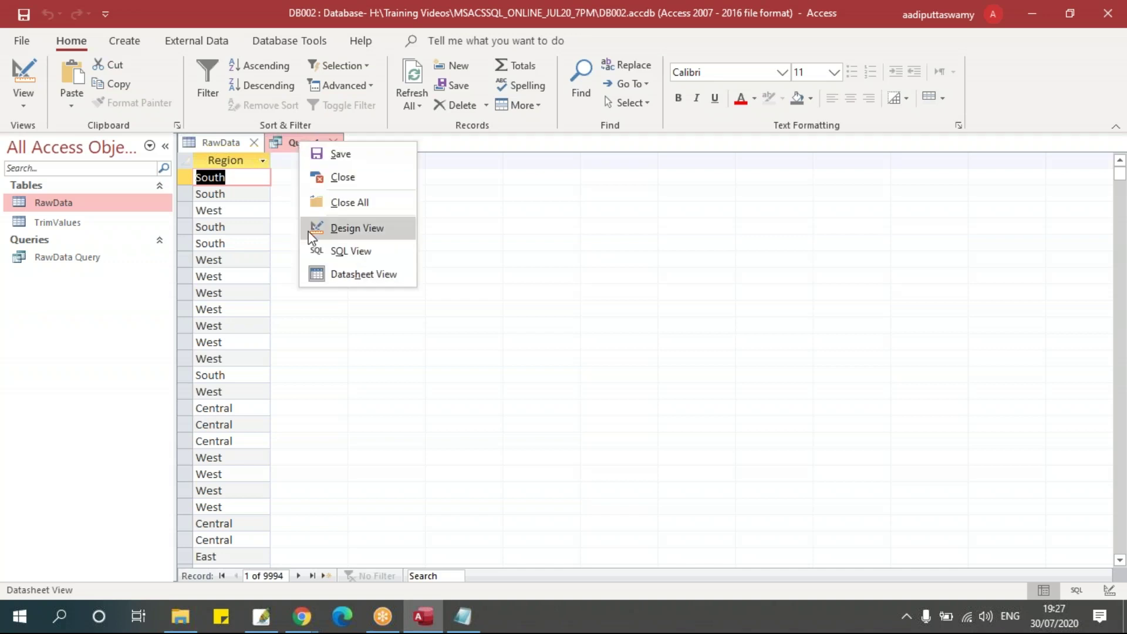
{"action": "left_click", "coordinate": [344, 254]}
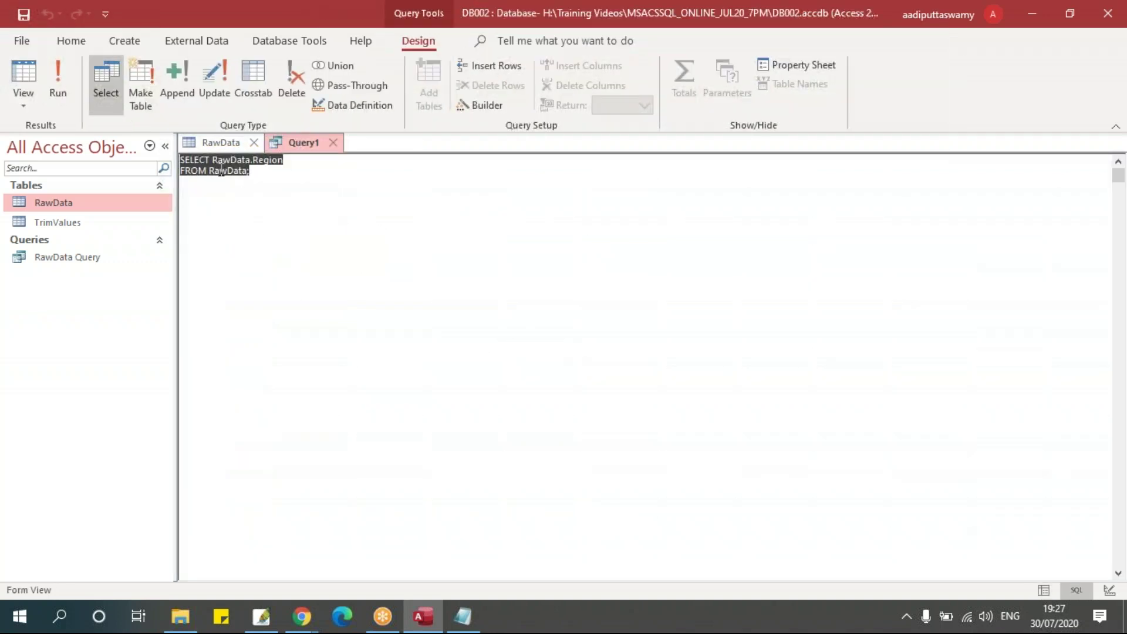
{"action": "left_click_drag", "start_coordinate": [277, 186], "coordinate": [142, 157]}
{"action": "key", "text": "ctrl+c"}
{"action": "left_click", "coordinate": [462, 617]}
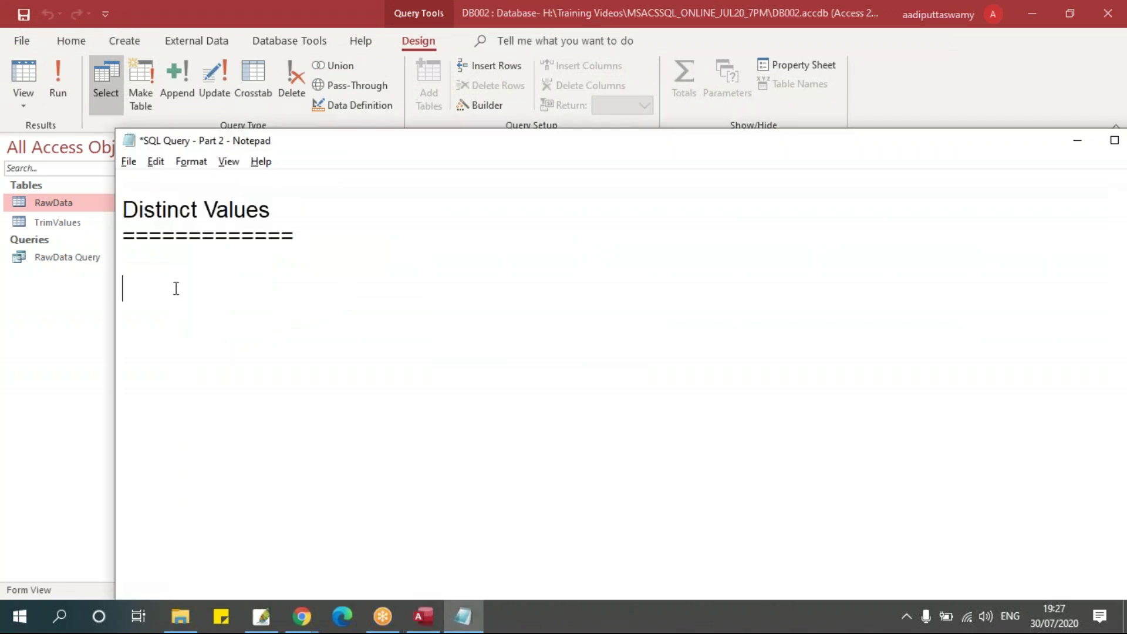
{"action": "key", "text": "ctrl+v"}
- Remove the RawData. prefix and the semicolon, and place Region and RawData on their own indented lines under SELECT and FROM
{"action": "left_click_drag", "start_coordinate": [216, 289], "coordinate": [309, 290]}
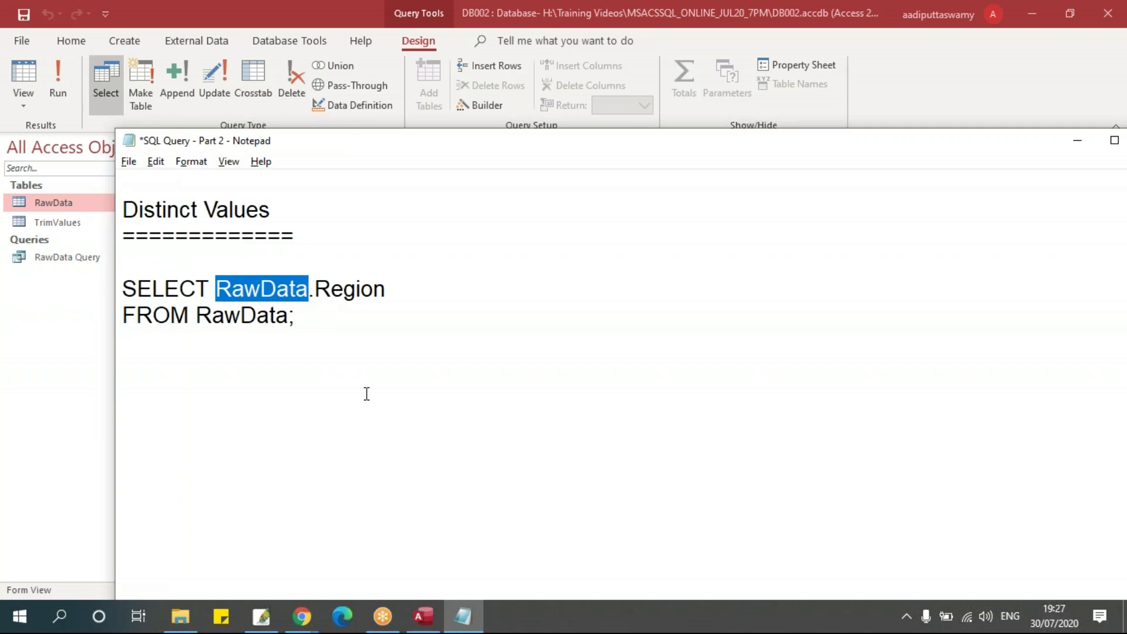
{"action": "key", "text": "Delete"}
{"action": "key", "text": "Delete"}
{"action": "key", "text": "Return"}
{"action": "key", "text": "Tab"}
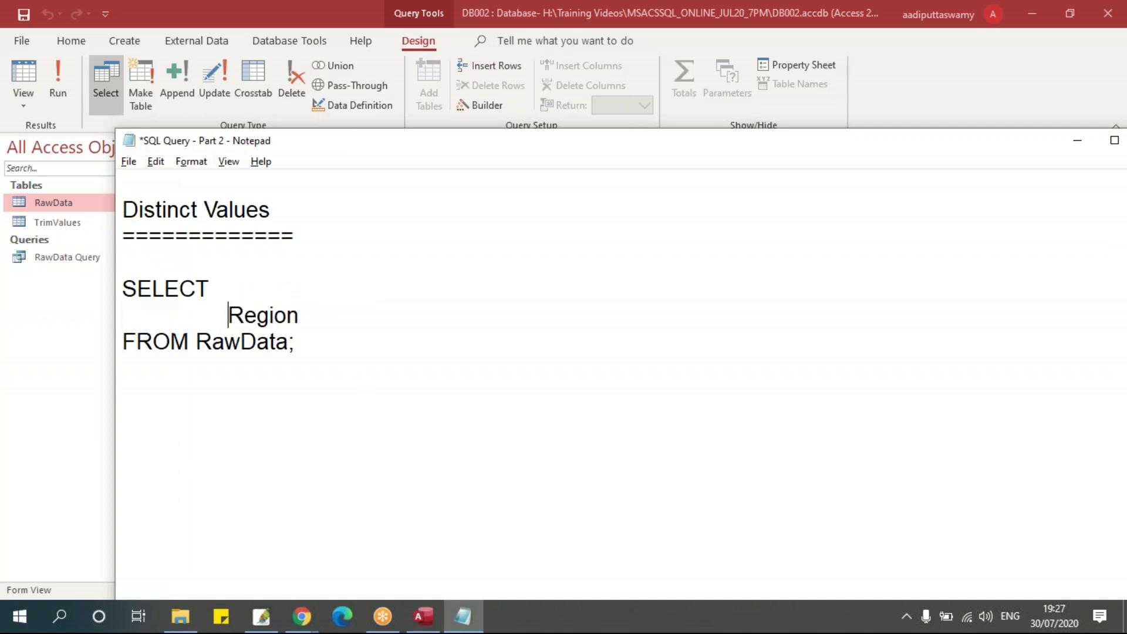
{"action": "left_click", "coordinate": [198, 342]}
{"action": "key", "text": "Return"}
{"action": "key", "text": "Tab"}
{"action": "left_click", "coordinate": [393, 358]}
{"action": "key", "text": "BackSpace"}
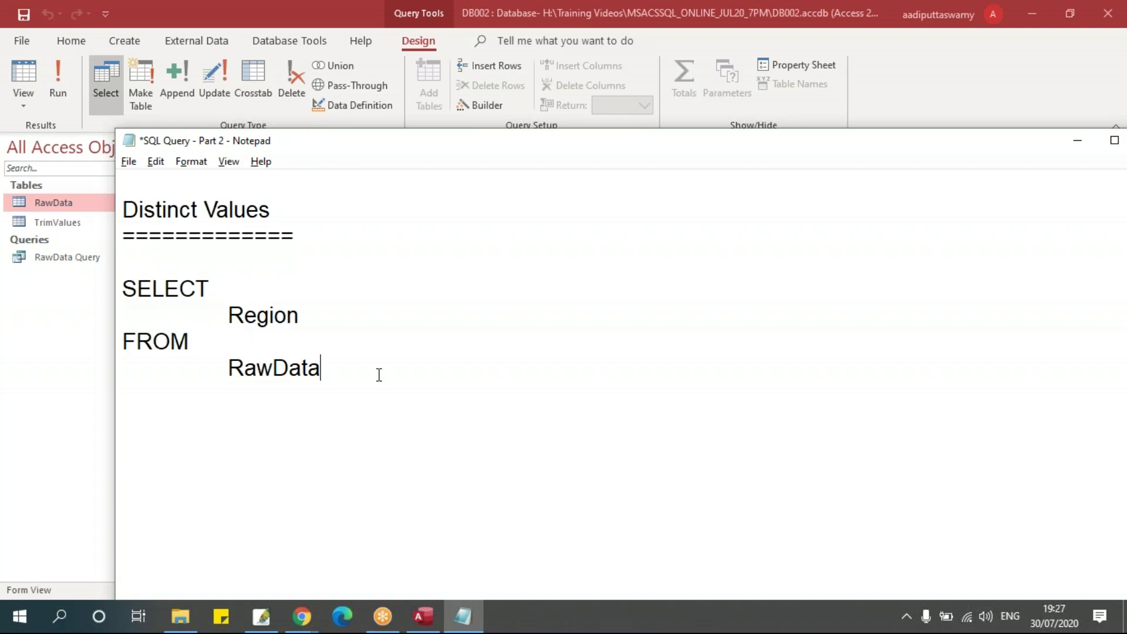
- Insert the keyword DISTINCT and a space before Region in the SELECT clause
{"action": "left_click", "coordinate": [229, 316]}
{"action": "type", "text": "DISTINCT"}
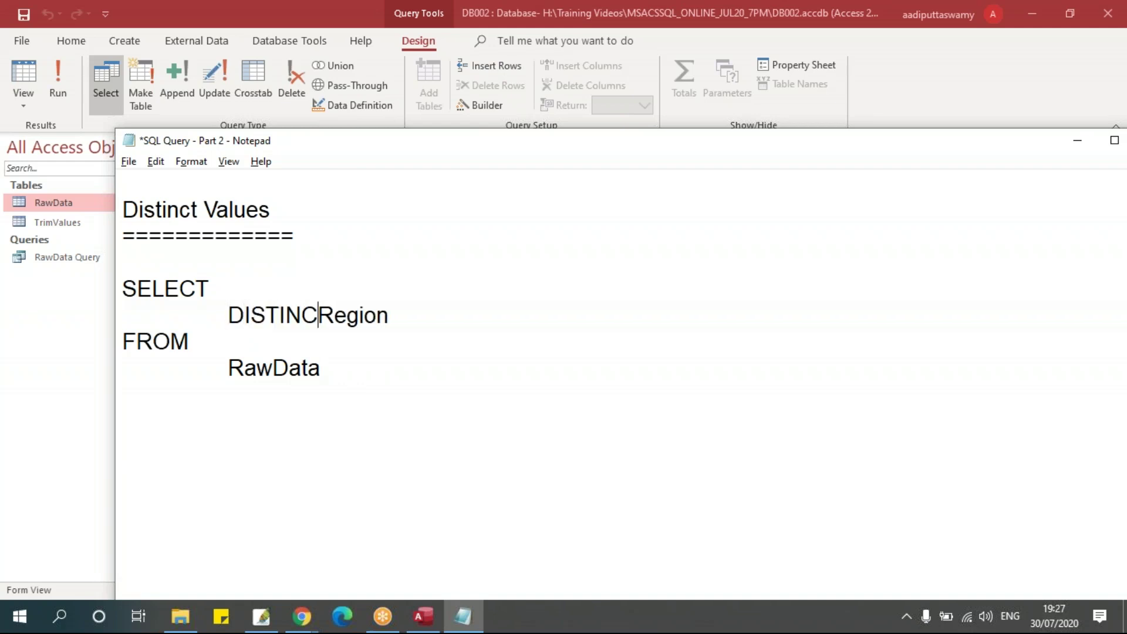
{"action": "left_click", "coordinate": [322, 323]}
{"action": "double_click", "coordinate": [245, 323]}
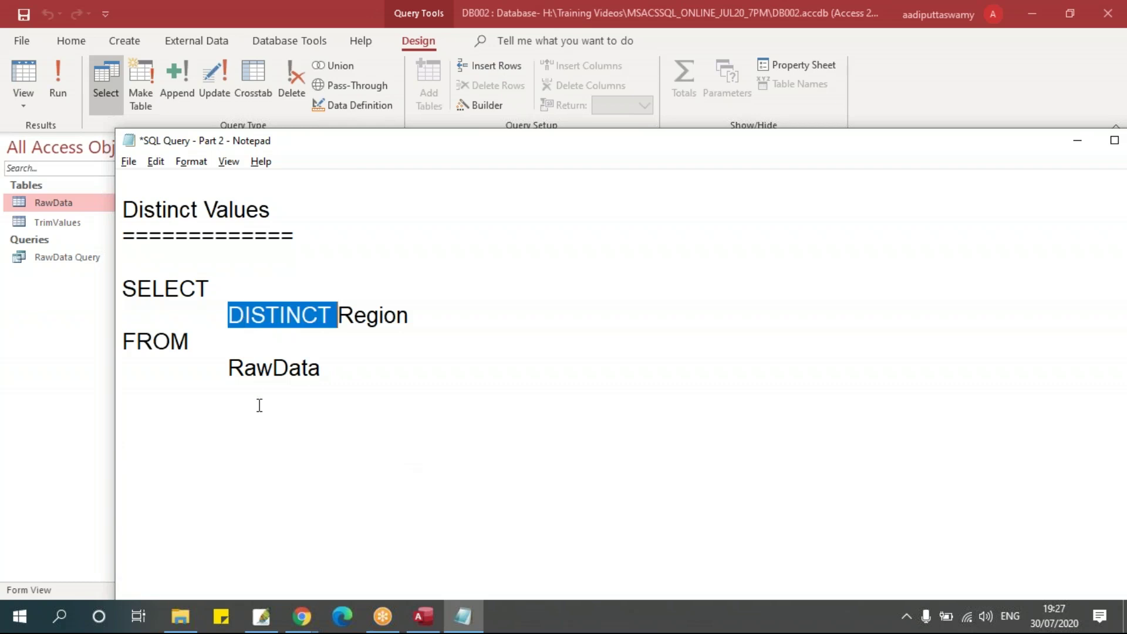
- Copy the complete SELECT DISTINCT Region query from Notepad and switch to Query1 in Access
{"action": "left_click", "coordinate": [309, 369]}
{"action": "left_click_drag", "start_coordinate": [126, 289], "coordinate": [357, 395]}
{"action": "key", "text": "ctrl+c"}
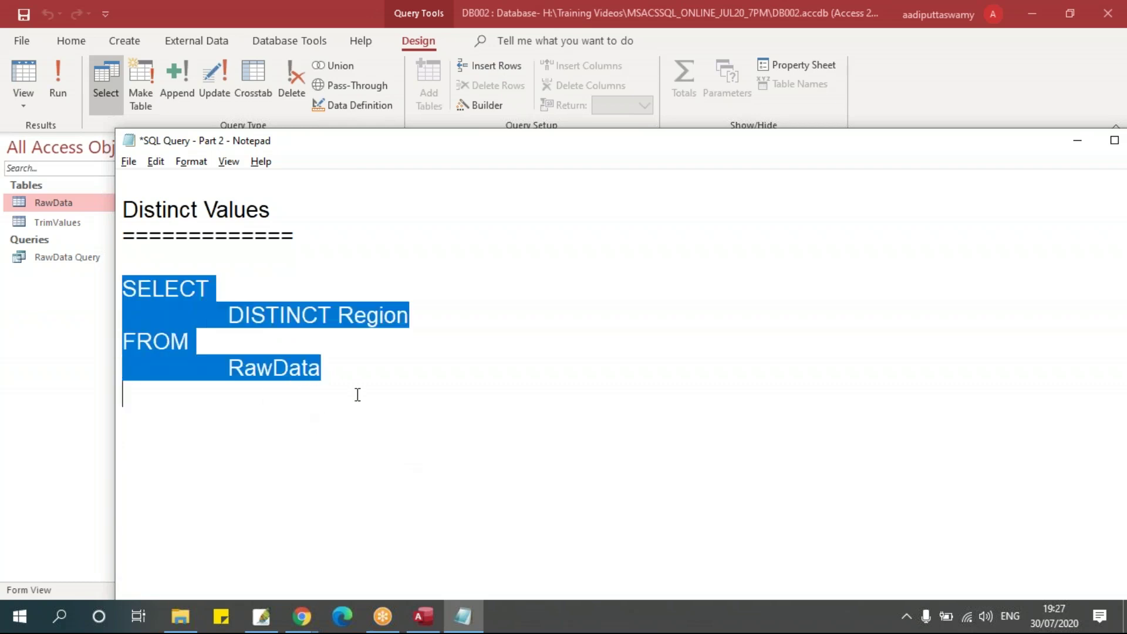
{"action": "key", "text": "alt+Tab"}
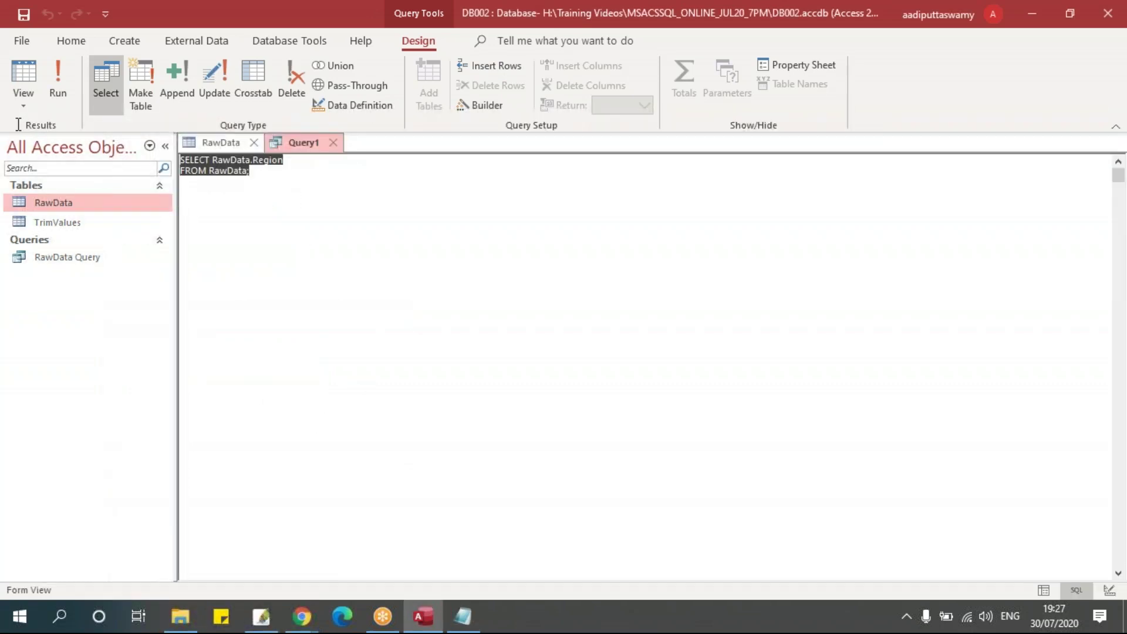
- Replace Query1's SQL with SELECT DISTINCT Region FROM RawData and run the query
{"action": "key", "text": "ctrl+v"}
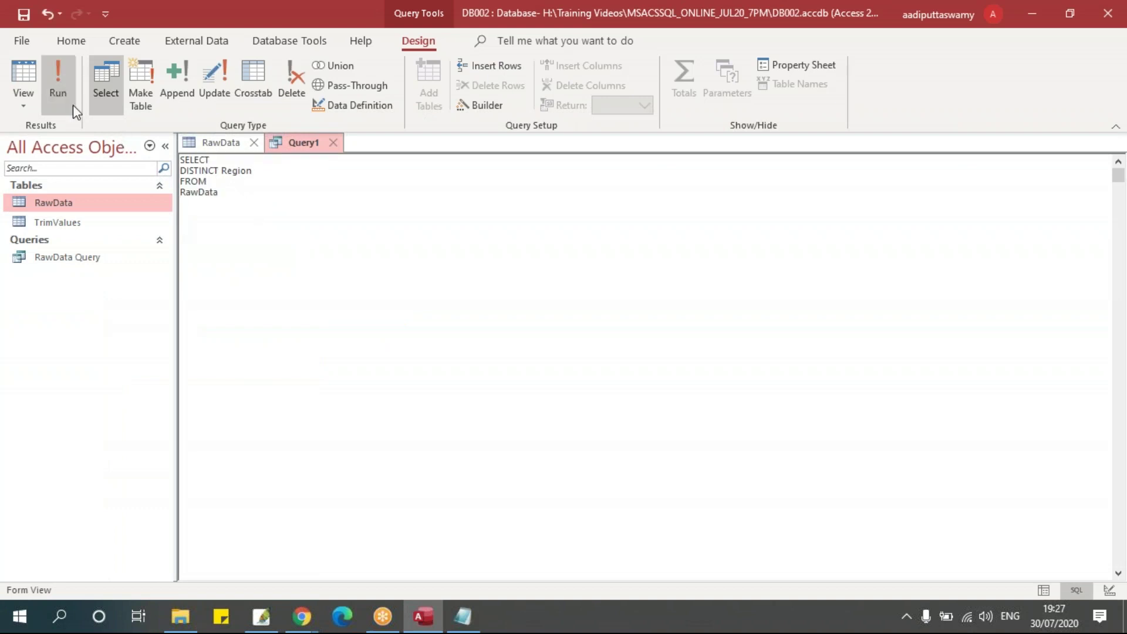
{"action": "left_click", "coordinate": [65, 97]}
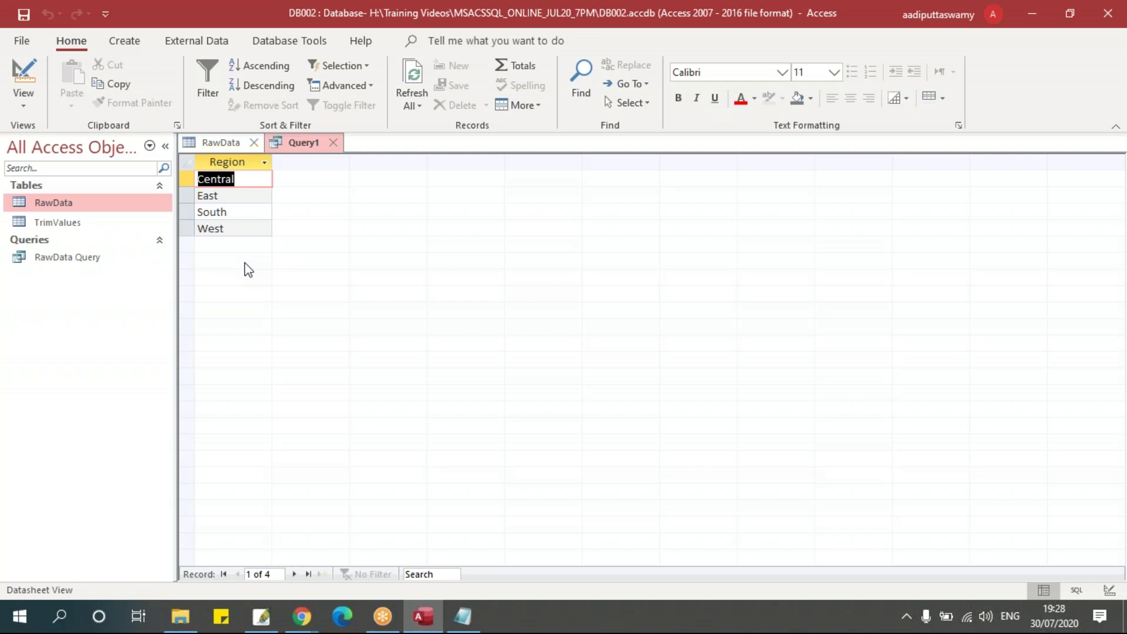
- Add RawData's Category field beside Region in Query1's design grid, run the query and select the first three result rows
{"action": "right_click", "coordinate": [289, 147]}
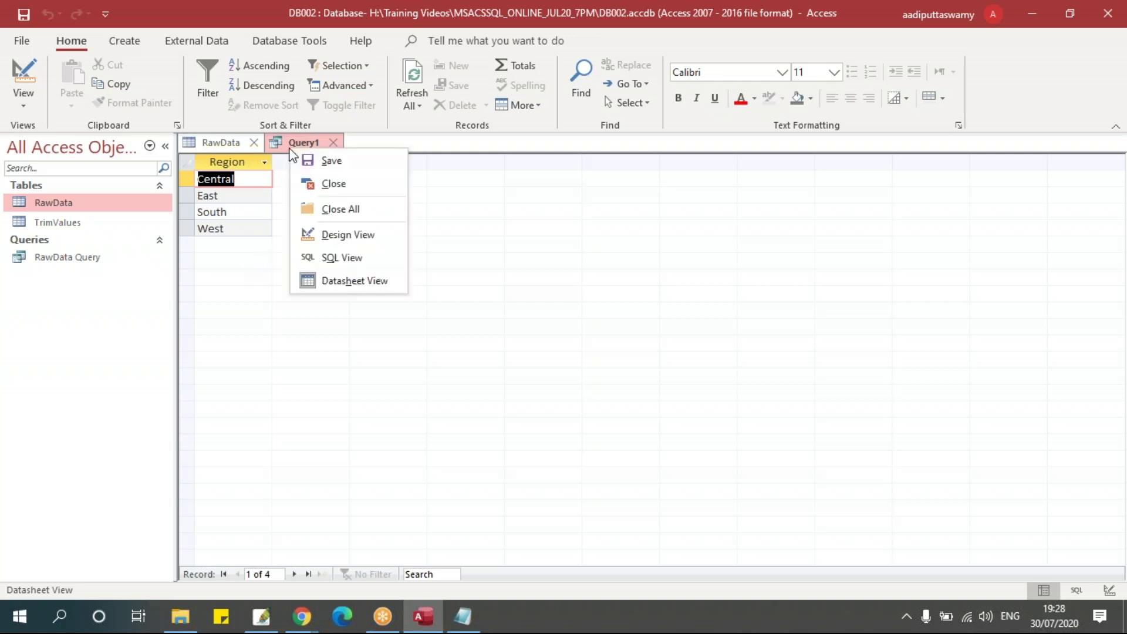
{"action": "left_click", "coordinate": [355, 236]}
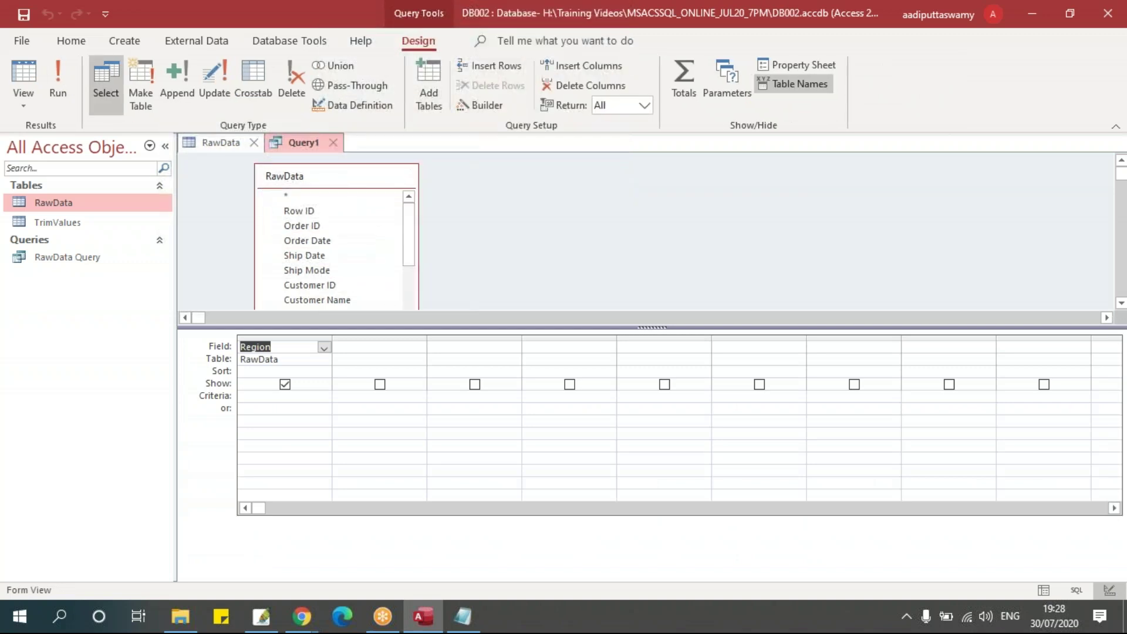
{"action": "left_click_drag", "start_coordinate": [463, 412], "coordinate": [463, 401]}
{"action": "left_click_drag", "start_coordinate": [410, 267], "coordinate": [411, 301]}
{"action": "left_click_drag", "start_coordinate": [303, 284], "coordinate": [385, 447]}
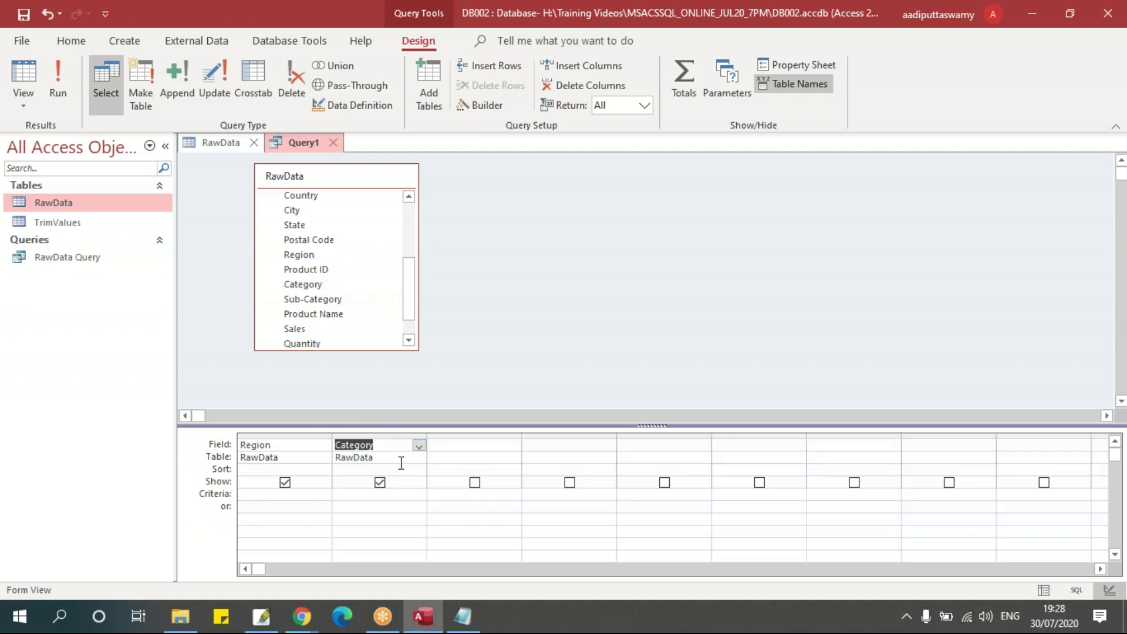
{"action": "left_click", "coordinate": [64, 93]}
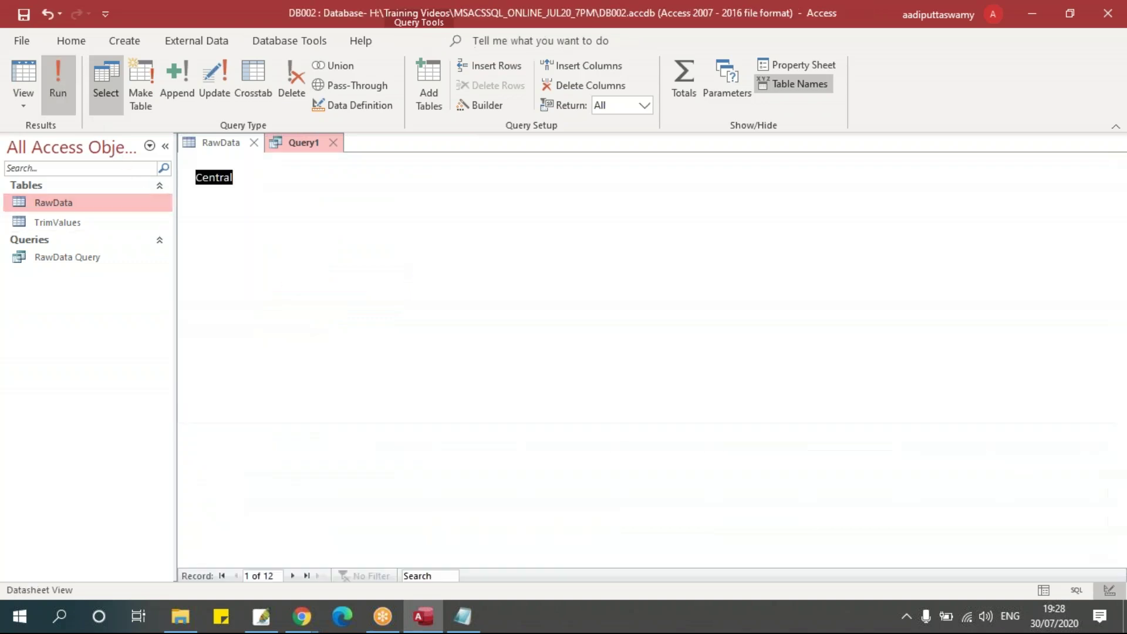
{"action": "left_click_drag", "start_coordinate": [185, 177], "coordinate": [185, 210]}
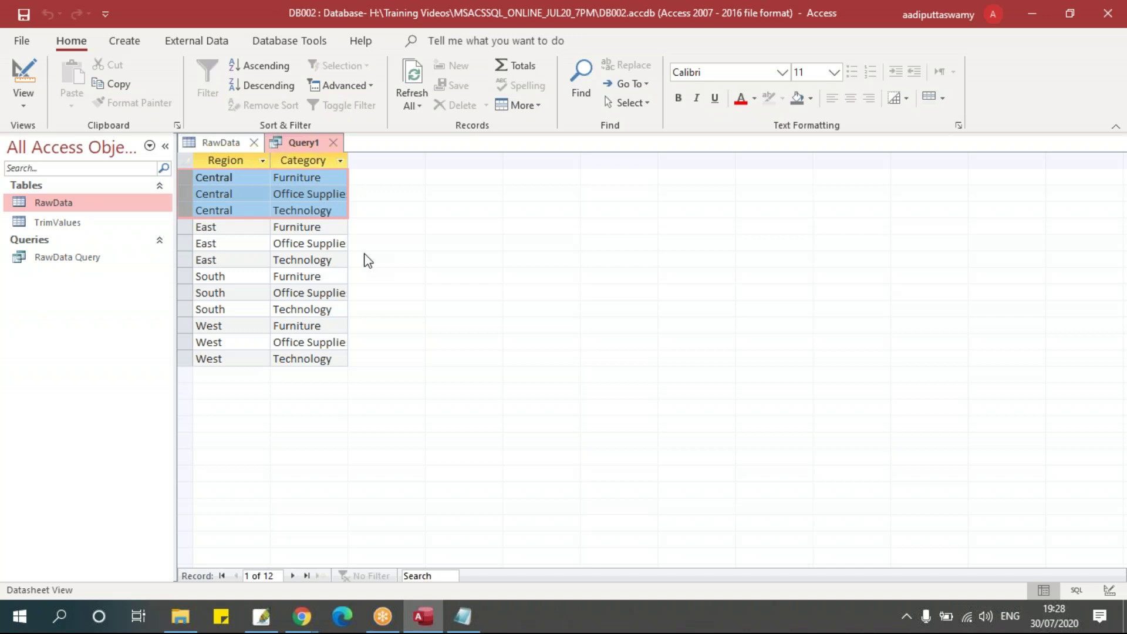
- Examine Query1's generated SQL and where the DISTINCT keyword is placed
{"action": "right_click", "coordinate": [302, 143]}
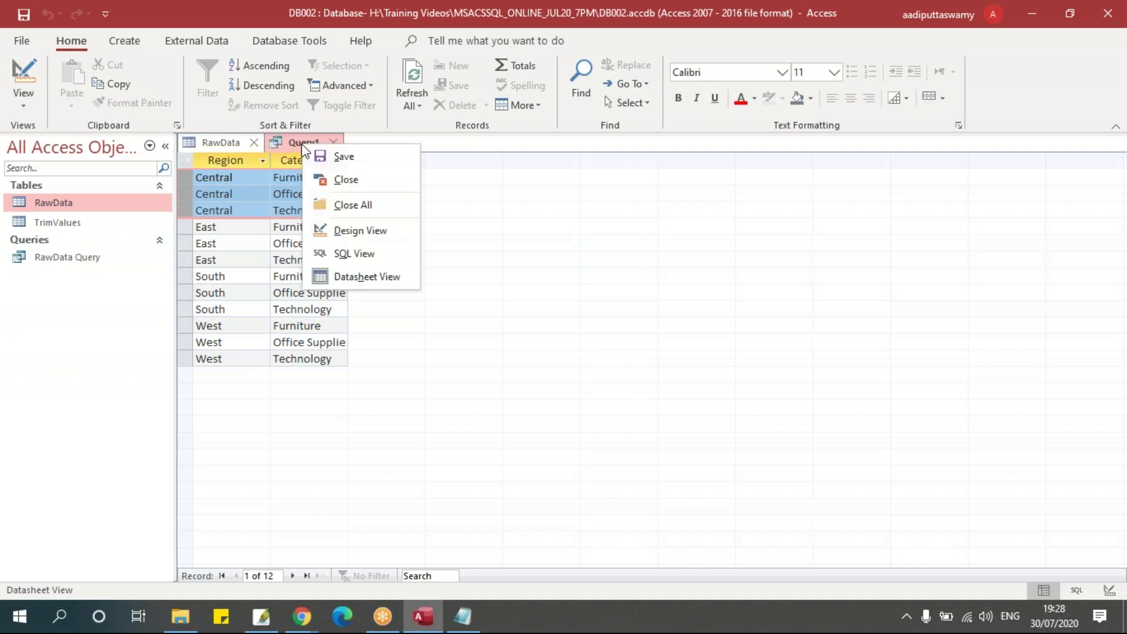
{"action": "left_click", "coordinate": [355, 253]}
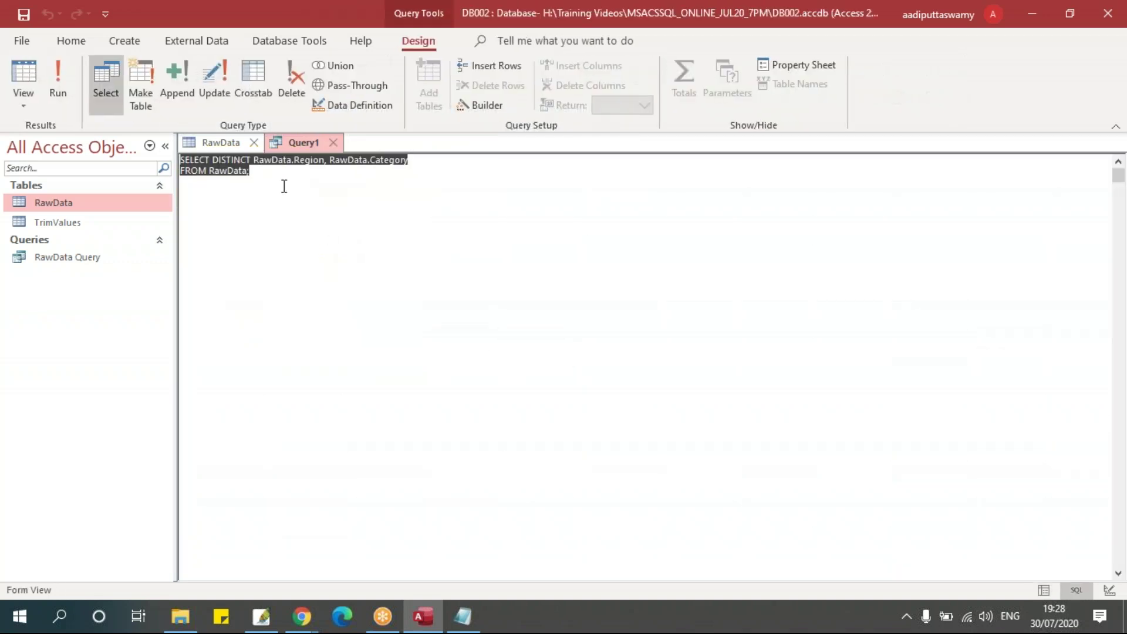
{"action": "double_click", "coordinate": [234, 159]}
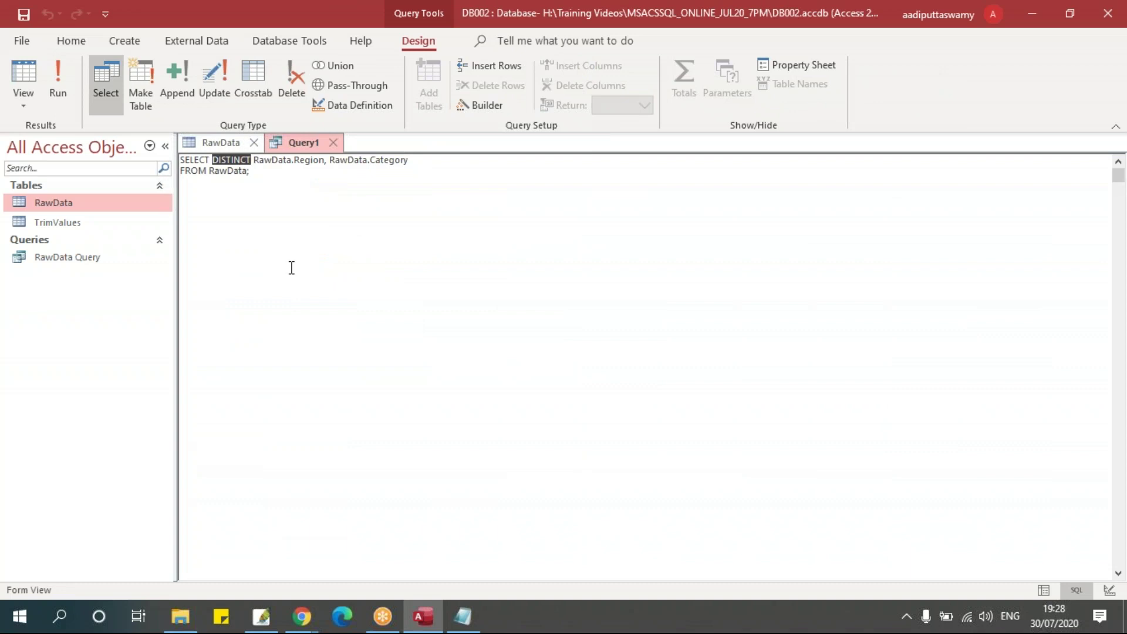
- In the Notepad file SQL Query - Part 2, move DISTINCT from before Region up to the SELECT line
{"action": "key", "text": "alt+Tab"}
{"action": "left_click_drag", "start_coordinate": [228, 315], "coordinate": [329, 313]}
{"action": "key", "text": "ctrl+c"}
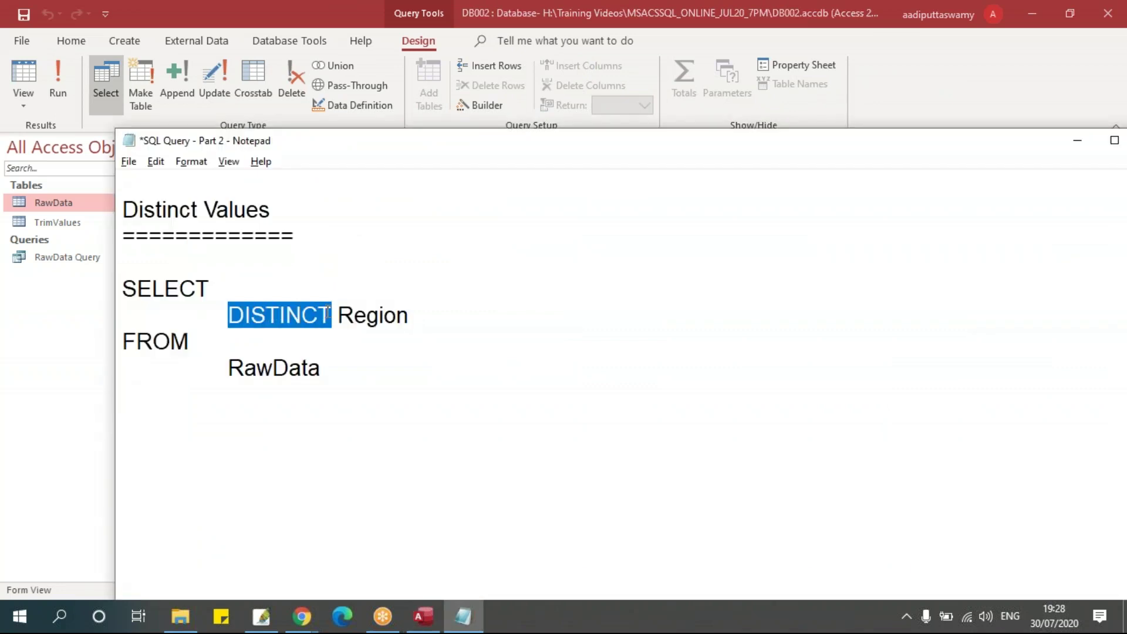
{"action": "key", "text": "Delete"}
{"action": "left_click", "coordinate": [288, 282]}
{"action": "key", "text": "ctrl+v"}
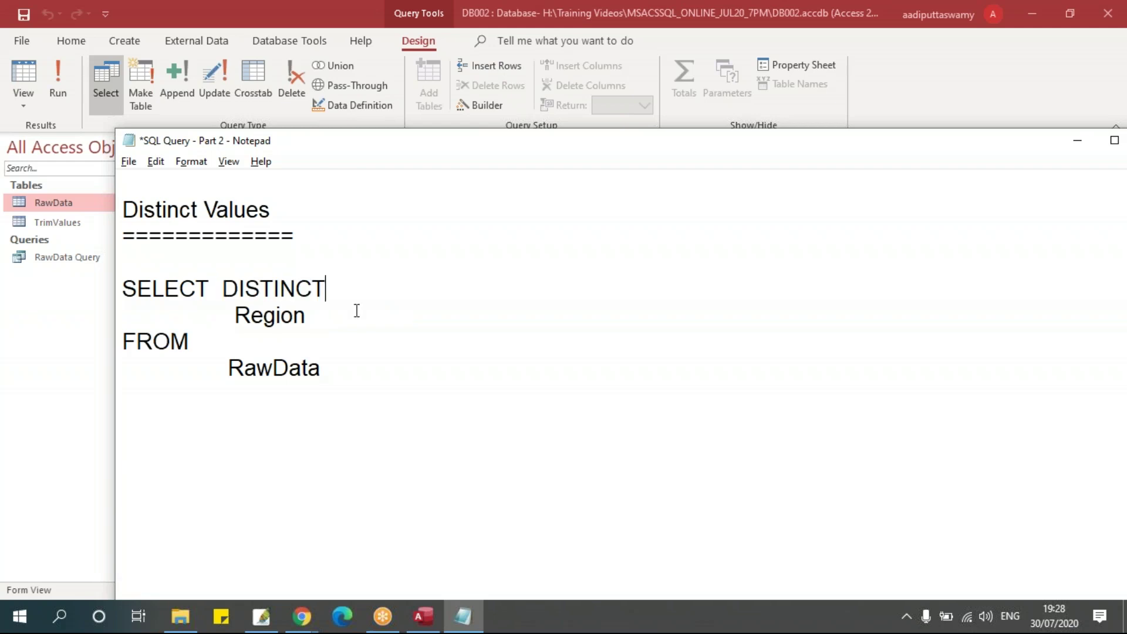
- Add a comma after Region and insert Category on a new indented line of the query
{"action": "left_click", "coordinate": [345, 325]}
{"action": "type", "text": ","}
{"action": "key", "text": "Return"}
{"action": "key", "text": "Tab"}
{"action": "type", "text": "cAT"}
{"action": "key", "text": "BackSpace"}
{"action": "key", "text": "BackSpace"}
{"action": "key", "text": "BackSpace"}
{"action": "type", "text": "Category"}
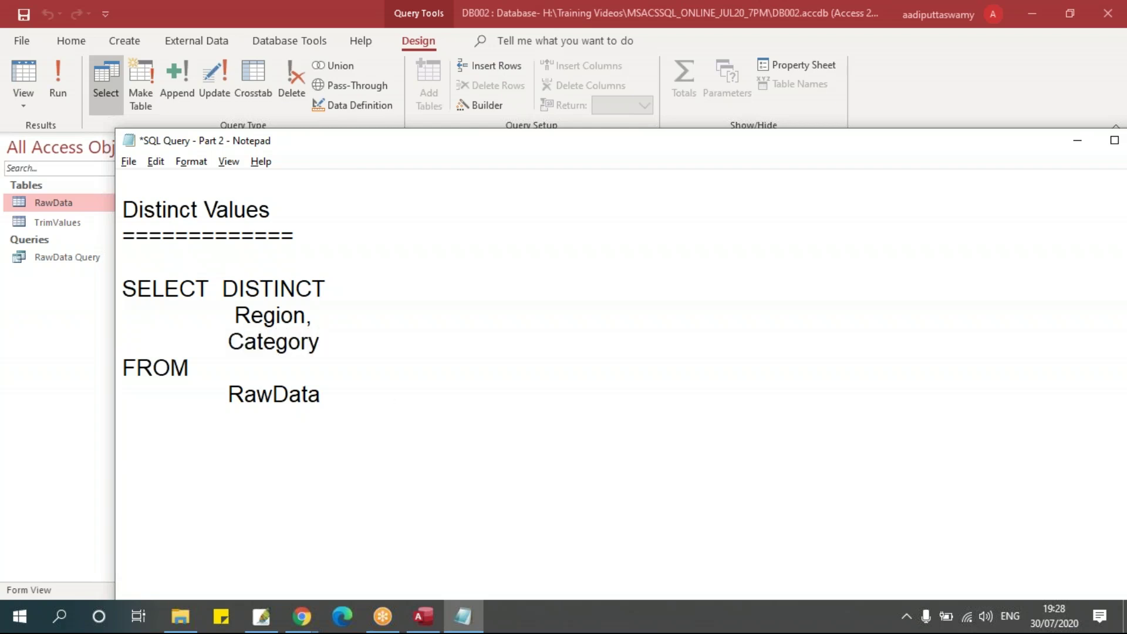
- Add a comma after Category and insert Segment on a new line of the SELECT list
{"action": "left_click", "coordinate": [391, 407]}
{"action": "left_click", "coordinate": [356, 348]}
{"action": "type", "text": "."}
{"action": "key", "text": "Return"}
{"action": "type", "text": "Segment"}
{"action": "left_click", "coordinate": [359, 343]}
{"action": "key", "text": "BackSpace"}
{"action": "type", "text": ","}
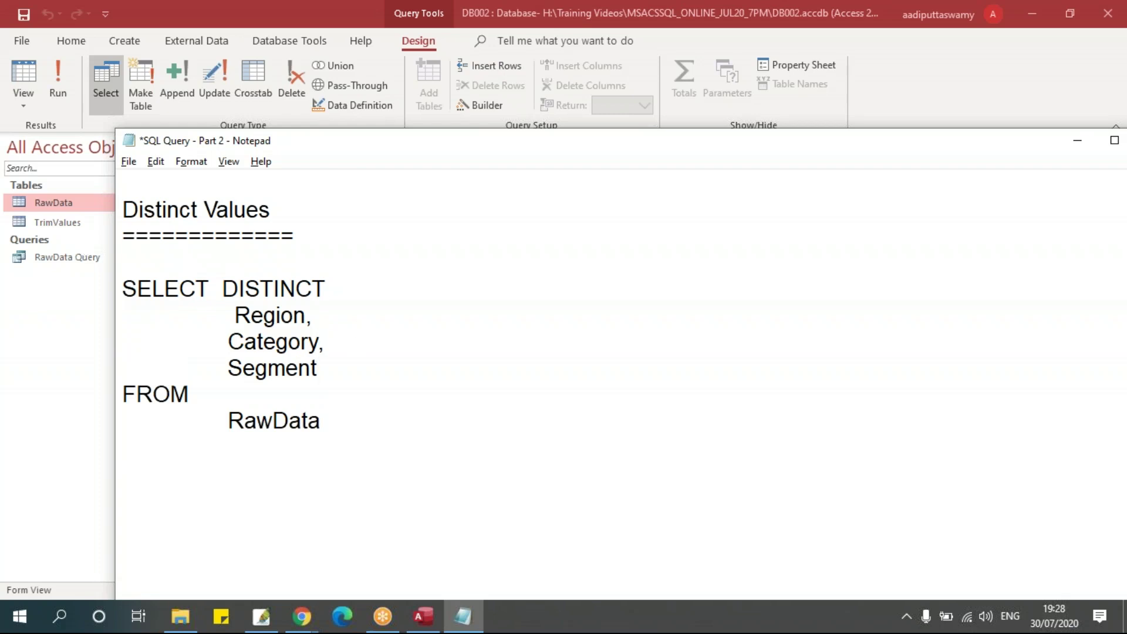
- Replace Query1's SQL in Access with the Notepad query selecting distinct Region, Category and Segment from RawData, and run it
{"action": "left_click_drag", "start_coordinate": [124, 288], "coordinate": [368, 421]}
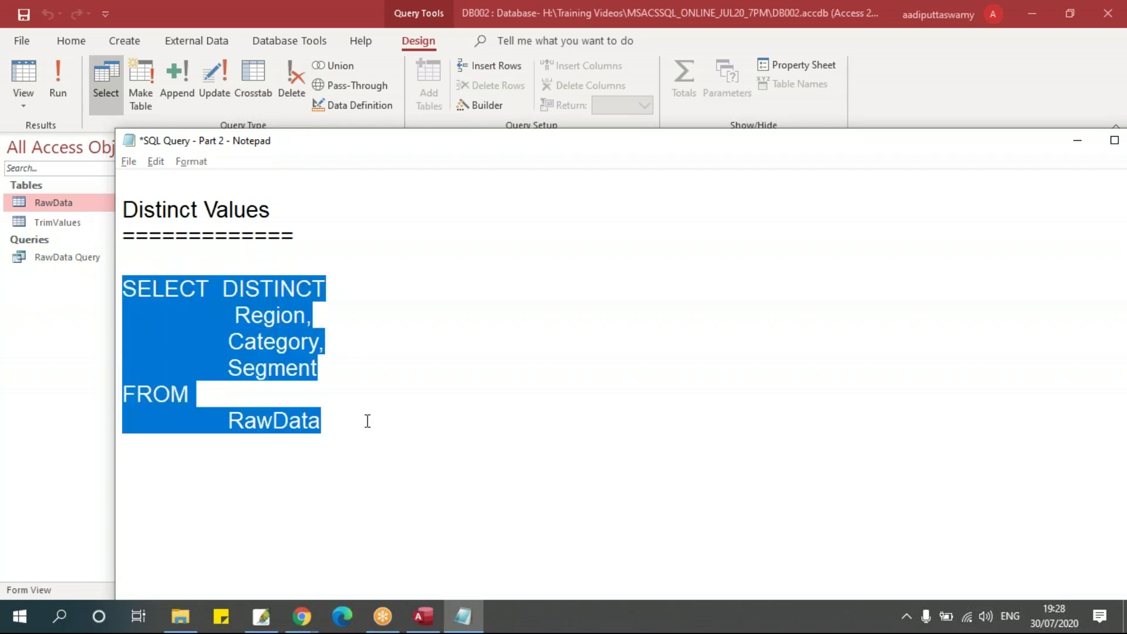
{"action": "key", "text": "alt+Tab"}
{"action": "left_click_drag", "start_coordinate": [297, 185], "coordinate": [12, 134]}
{"action": "type", "text": "SELECT  DISTINCT  Region, Category, Segment FROM RawData"}
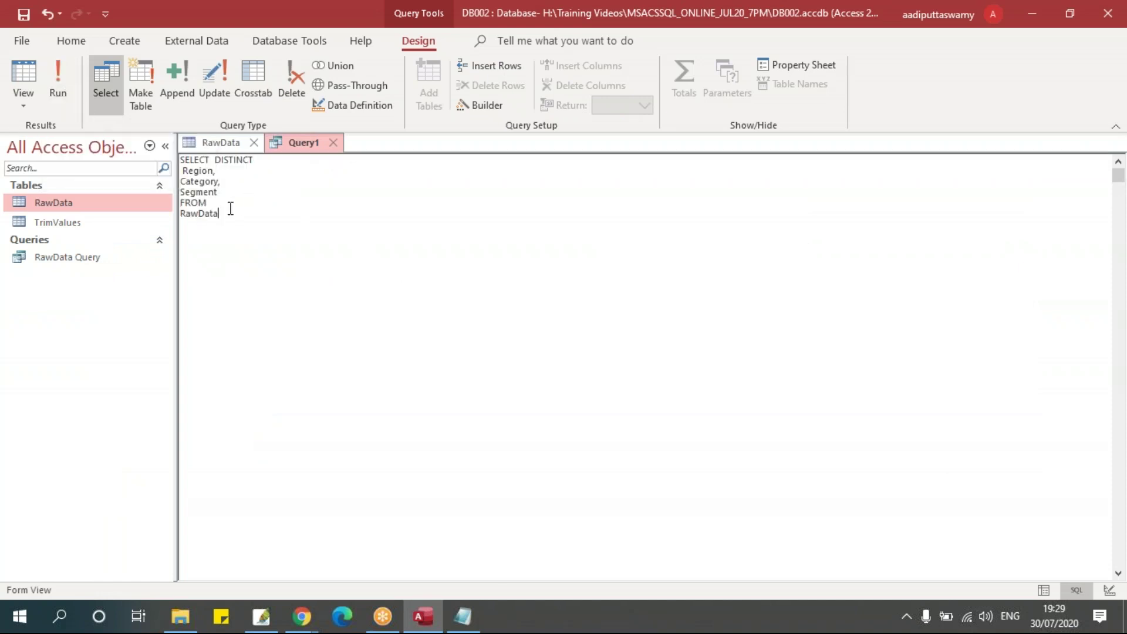
{"action": "left_click", "coordinate": [57, 82]}
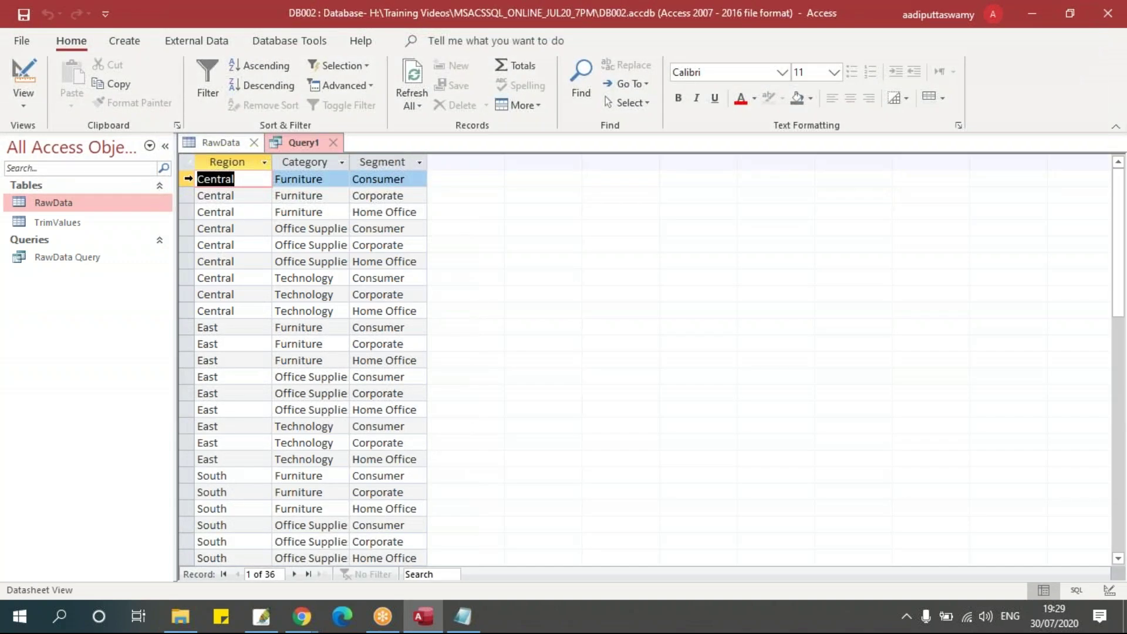
- Examine the distinct Region, Category and Segment combinations, highlighting the rows for the Central region
{"action": "key", "text": "F2"}
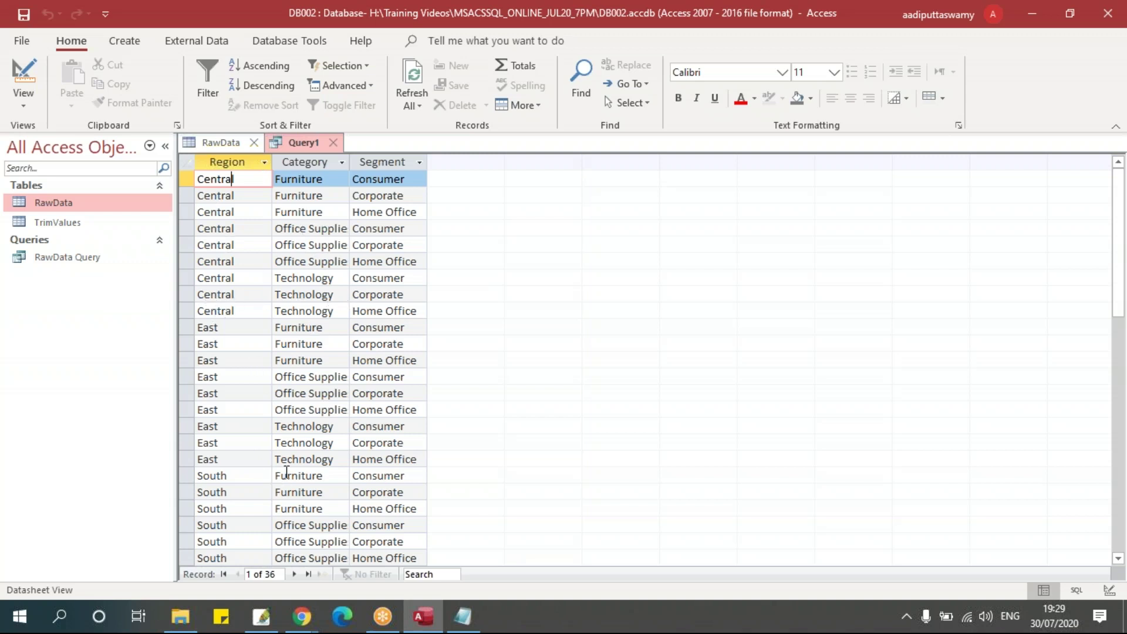
{"action": "left_click_drag", "start_coordinate": [189, 177], "coordinate": [188, 212]}
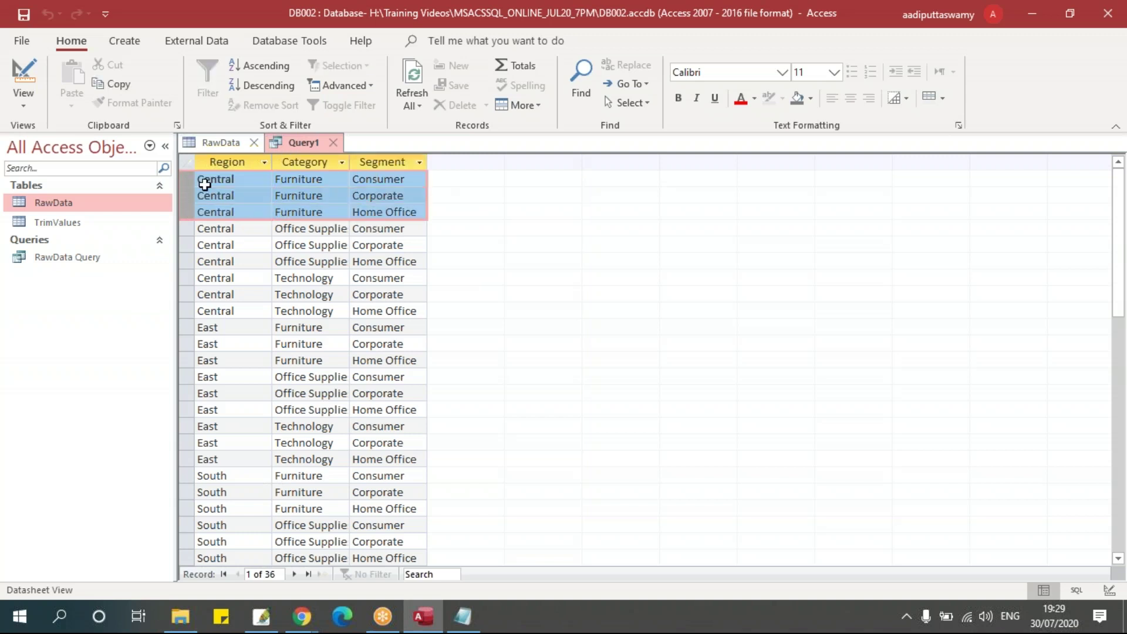
{"action": "left_click_drag", "start_coordinate": [227, 184], "coordinate": [376, 179]}
{"action": "scroll", "coordinate": [473, 344], "scroll_direction": "down", "scroll_amount": 5}
{"action": "scroll", "coordinate": [473, 344], "scroll_direction": "up", "scroll_amount": 5}
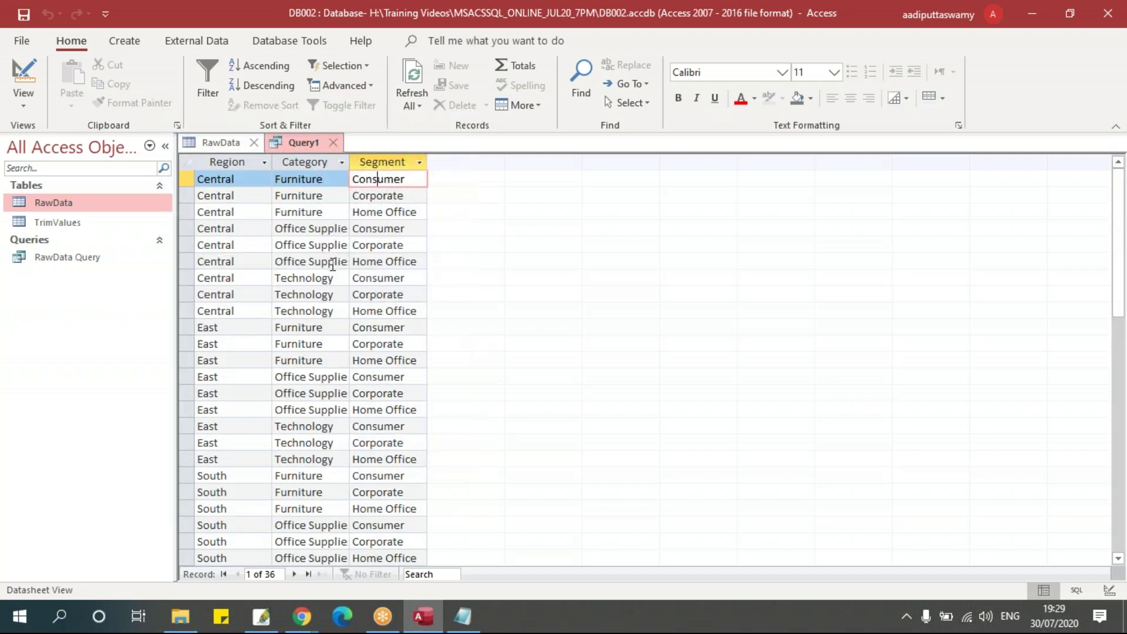
{"action": "left_click_drag", "start_coordinate": [187, 180], "coordinate": [186, 311]}
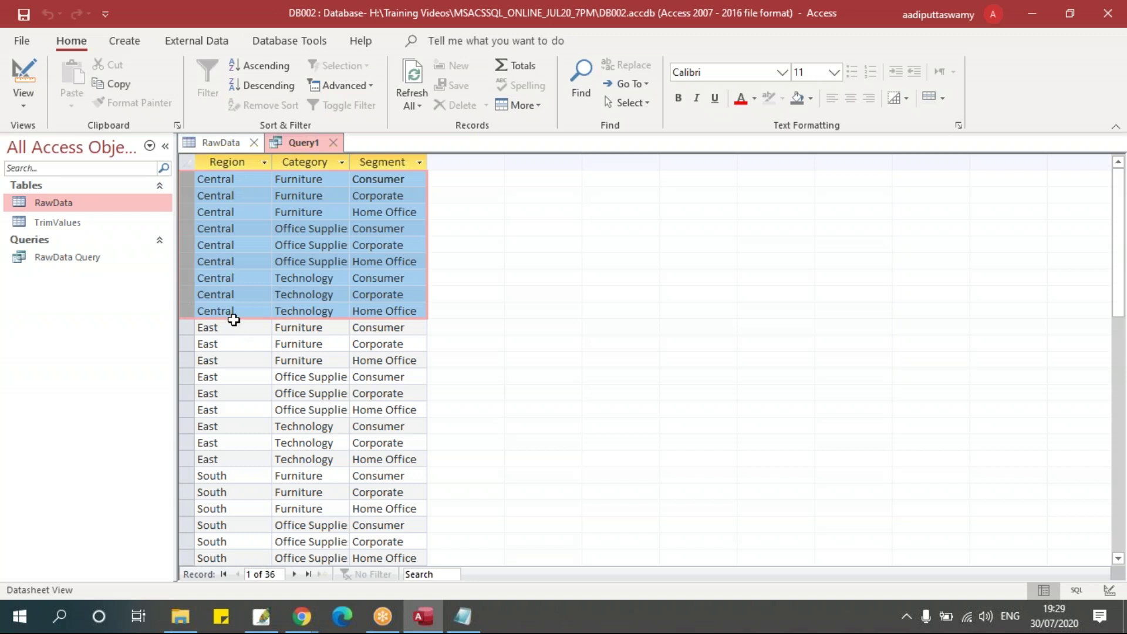
- In Notepad, duplicate the whole SELECT DISTINCT query directly below the Distinct Values heading
{"action": "key", "text": "alt+Tab"}
{"action": "left_click", "coordinate": [299, 334]}
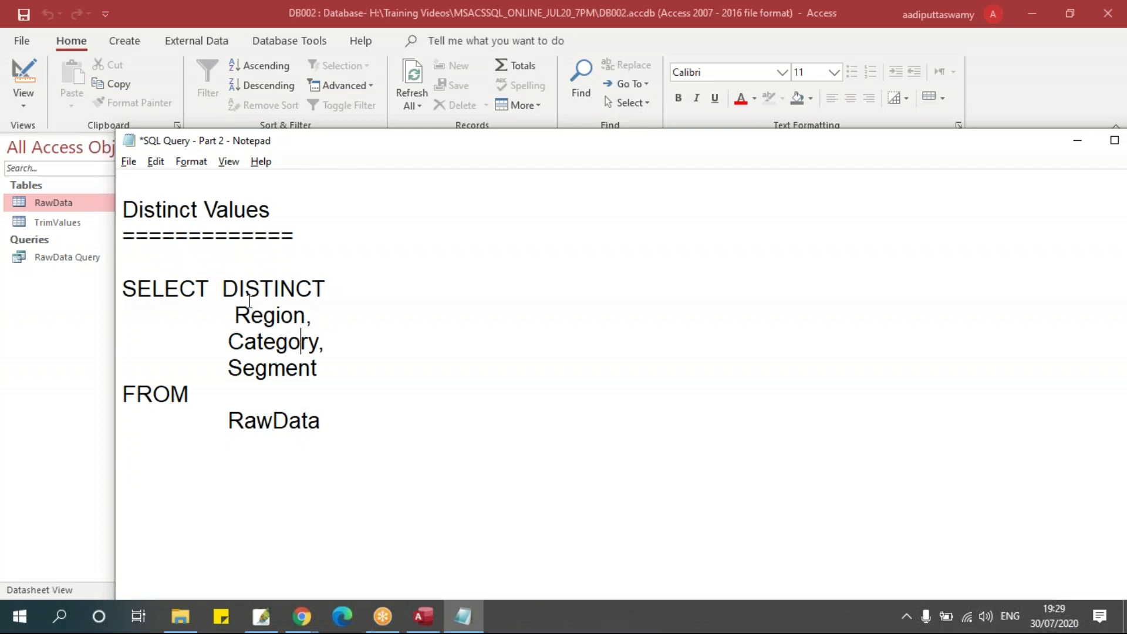
{"action": "left_click_drag", "start_coordinate": [123, 282], "coordinate": [352, 416]}
{"action": "key", "text": "ctrl+c"}
{"action": "left_click", "coordinate": [295, 256]}
{"action": "key", "text": "ctrl+v"}
{"action": "key", "text": "Return"}
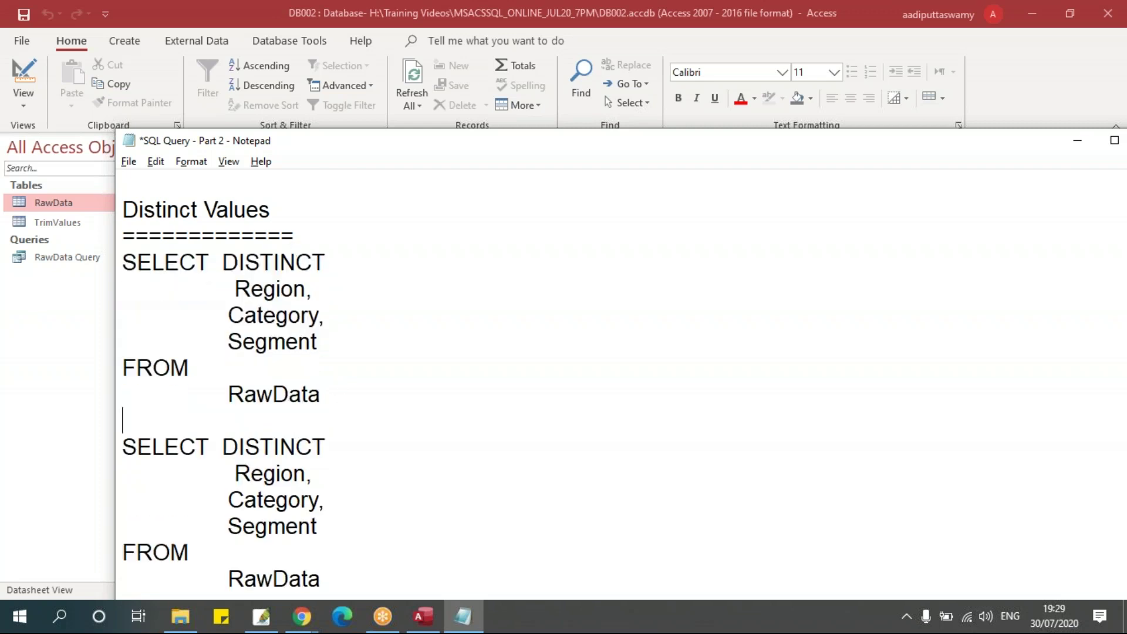
- Reduce the first copy of the query to Region only by removing Category, Segment and the trailing comma
{"action": "left_click_drag", "start_coordinate": [231, 315], "coordinate": [395, 342]}
{"action": "key", "text": "Delete"}
{"action": "key", "text": "BackSpace"}
{"action": "key", "text": "BackSpace"}
{"action": "key", "text": "BackSpace"}
{"action": "key", "text": "BackSpace"}
{"action": "left_click", "coordinate": [376, 359]}
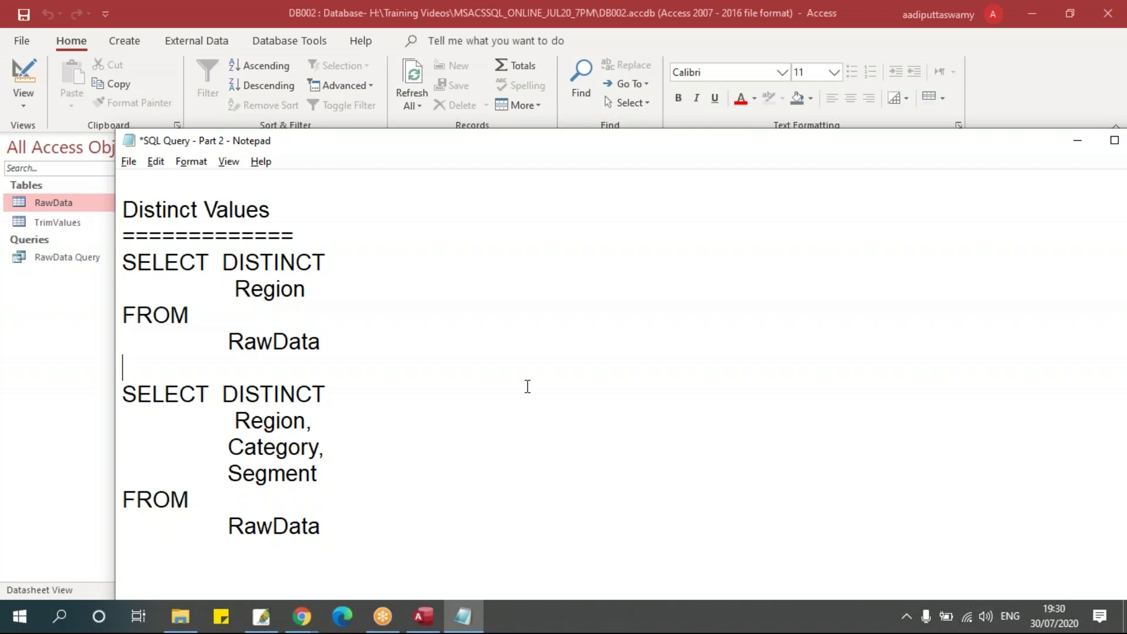
- Place the cursor on the blank line below the last query and save the notes file
{"action": "scroll", "coordinate": [527, 386], "scroll_direction": "down", "scroll_amount": 3}
{"action": "left_click", "coordinate": [352, 336]}
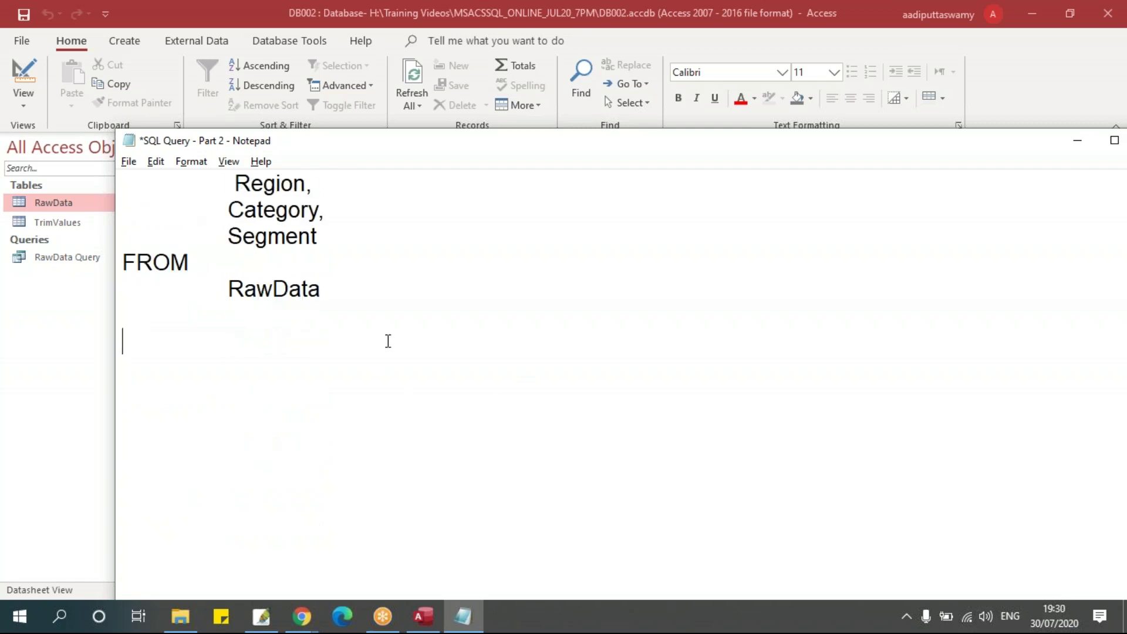
{"action": "key", "text": "ctrl+s"}
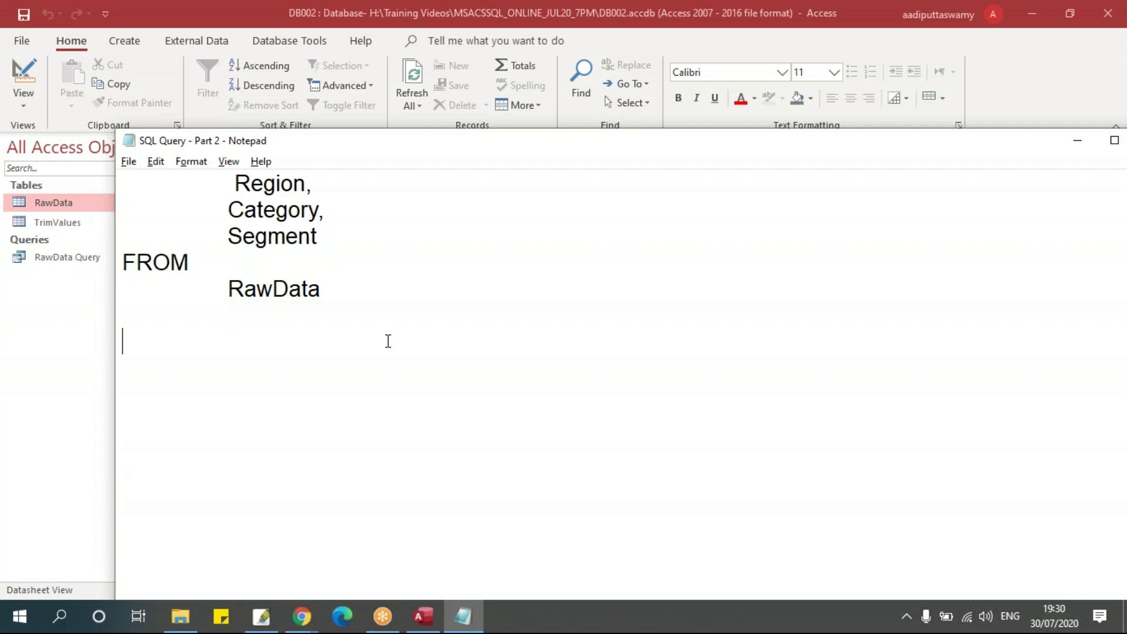
- Open the RawData table in Access, sort it by Sales in descending order and select the first nine records
{"action": "double_click", "coordinate": [62, 203]}
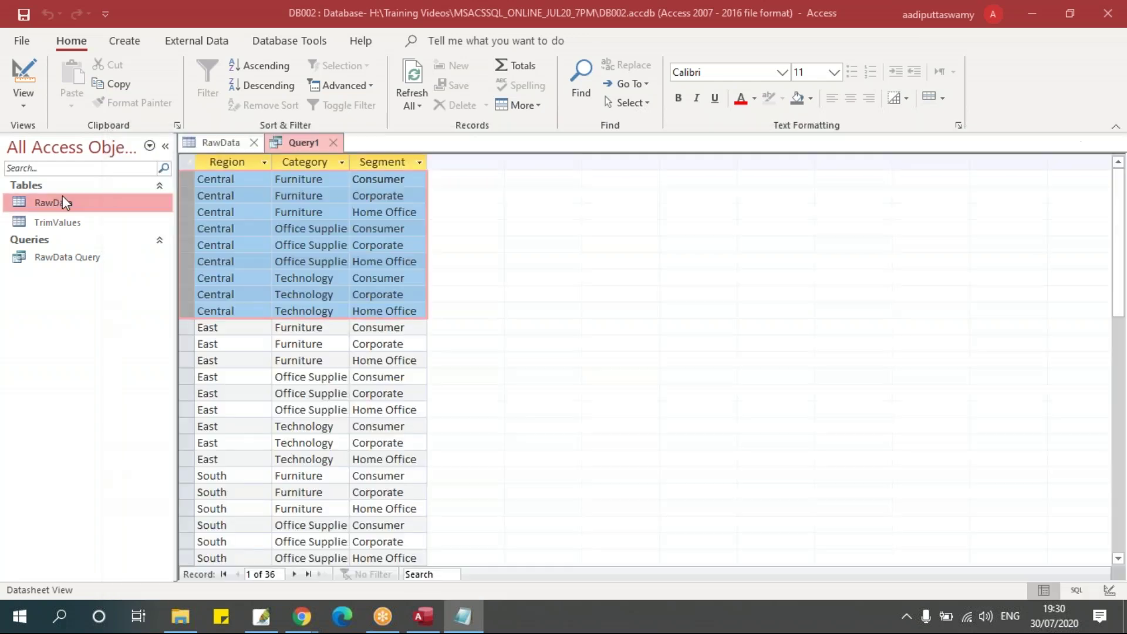
{"action": "left_click_drag", "start_coordinate": [185, 177], "coordinate": [185, 326]}
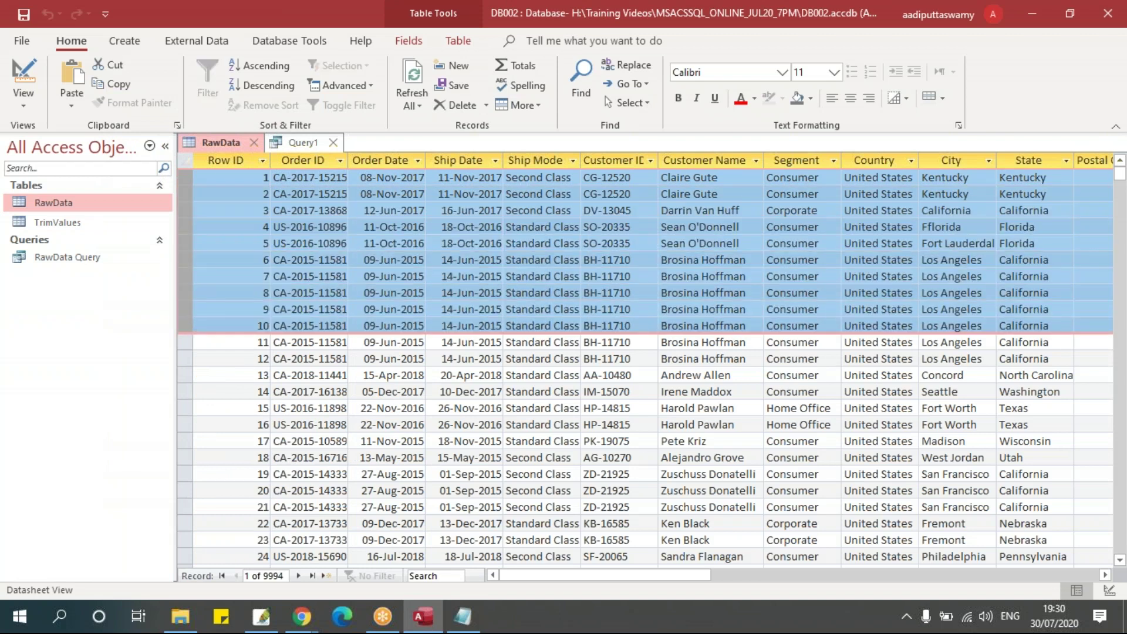
{"action": "left_click_drag", "start_coordinate": [524, 576], "coordinate": [767, 579]}
{"action": "left_click", "coordinate": [537, 176]}
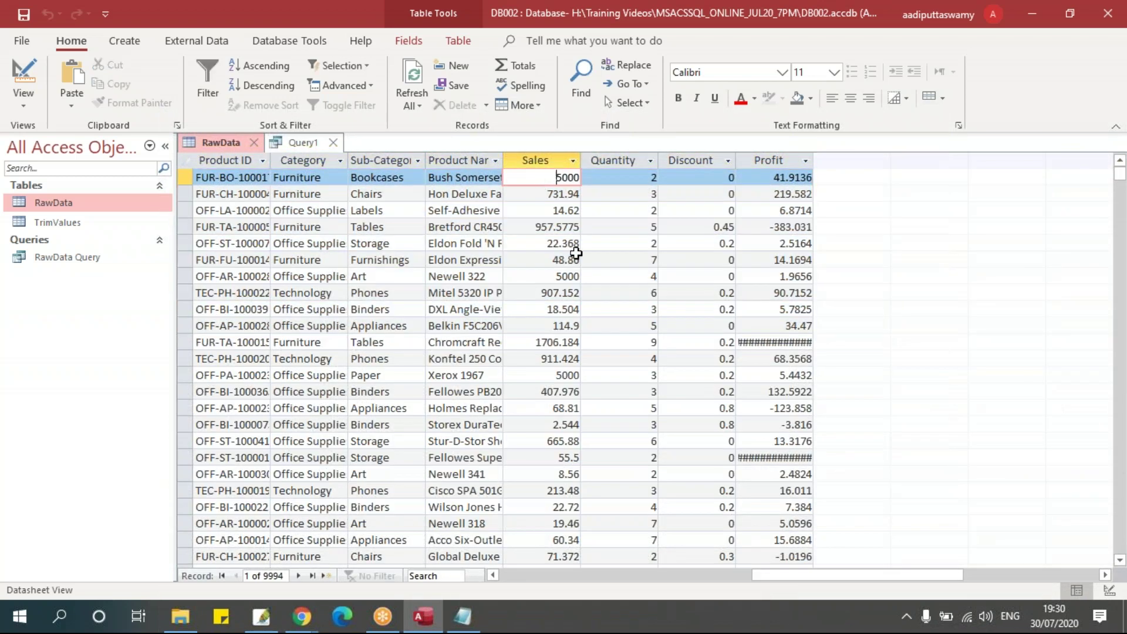
{"action": "left_click", "coordinate": [261, 65]}
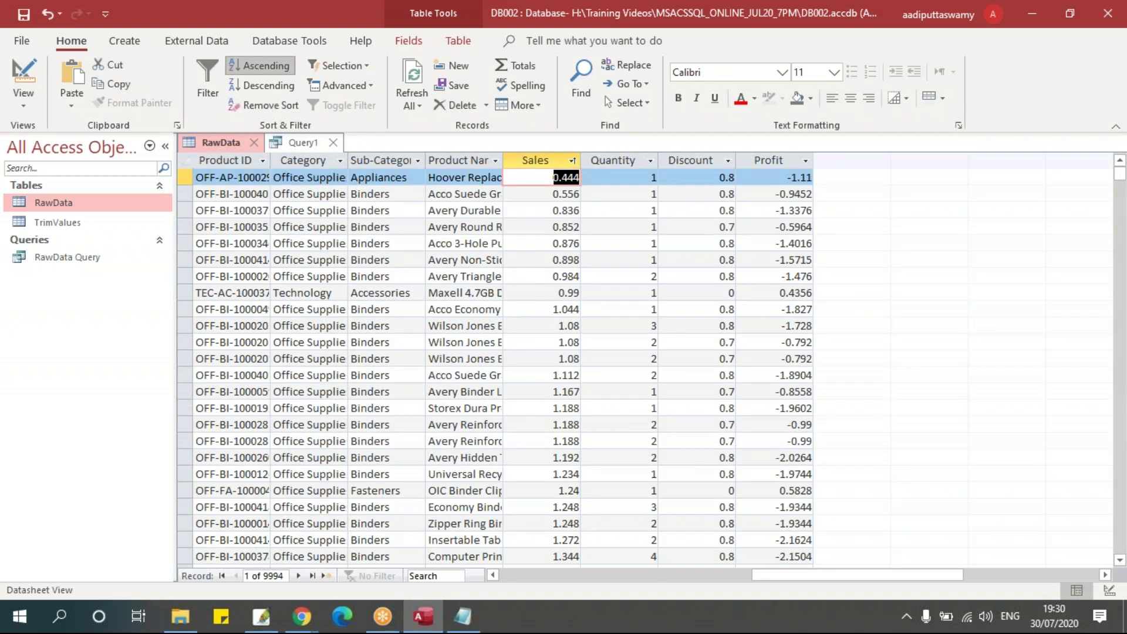
{"action": "left_click", "coordinate": [262, 85]}
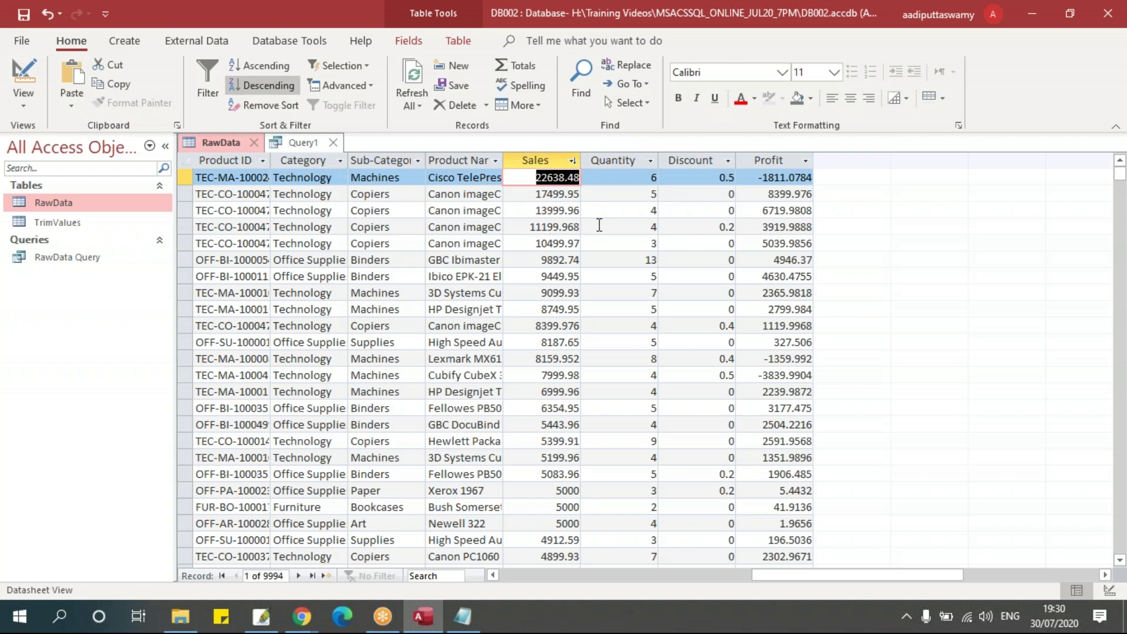
{"action": "left_click_drag", "start_coordinate": [772, 576], "coordinate": [514, 573]}
{"action": "left_click_drag", "start_coordinate": [185, 177], "coordinate": [187, 309]}
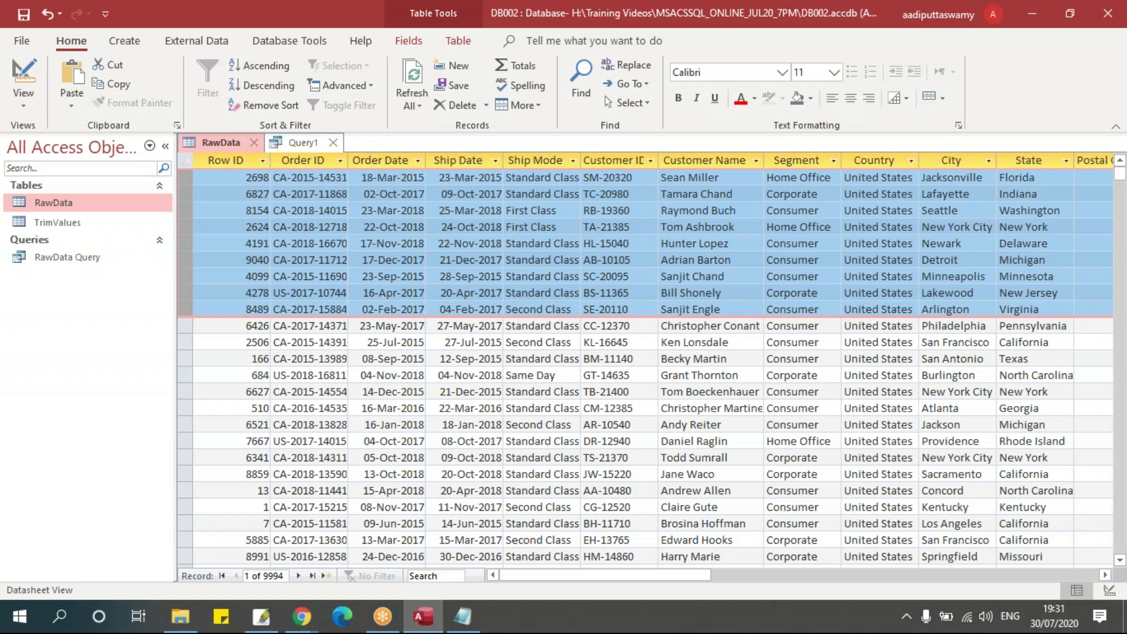
- In Notepad, add the heading TOP N VALUE below the last query with a line of equals signs under it
{"action": "key", "text": "alt+Tab"}
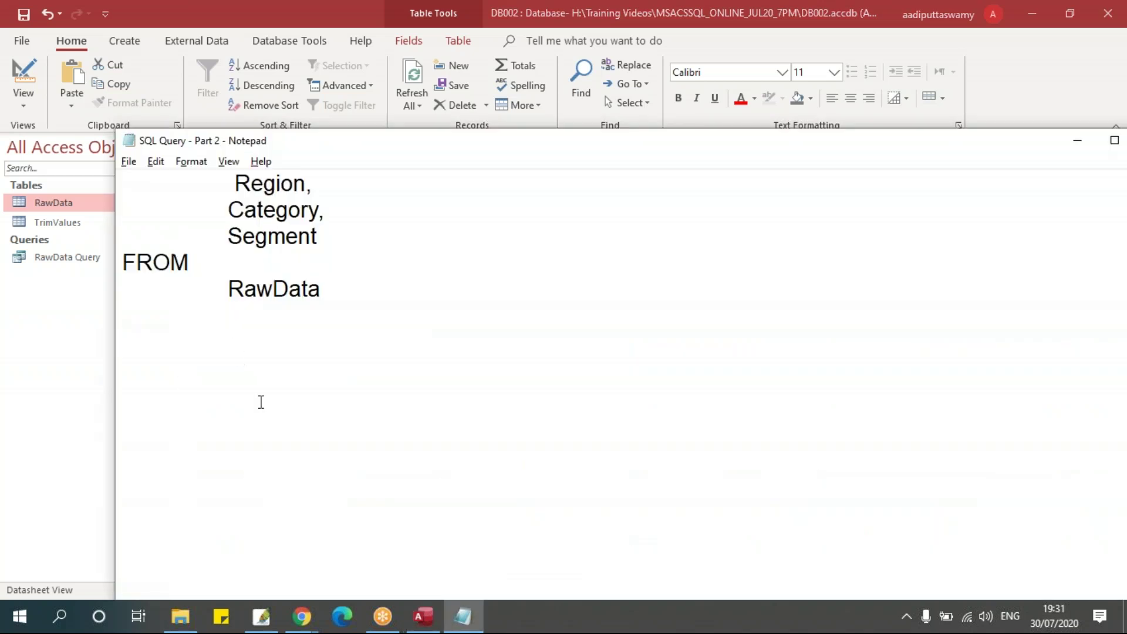
{"action": "type", "text": "TOP N VALUE"}
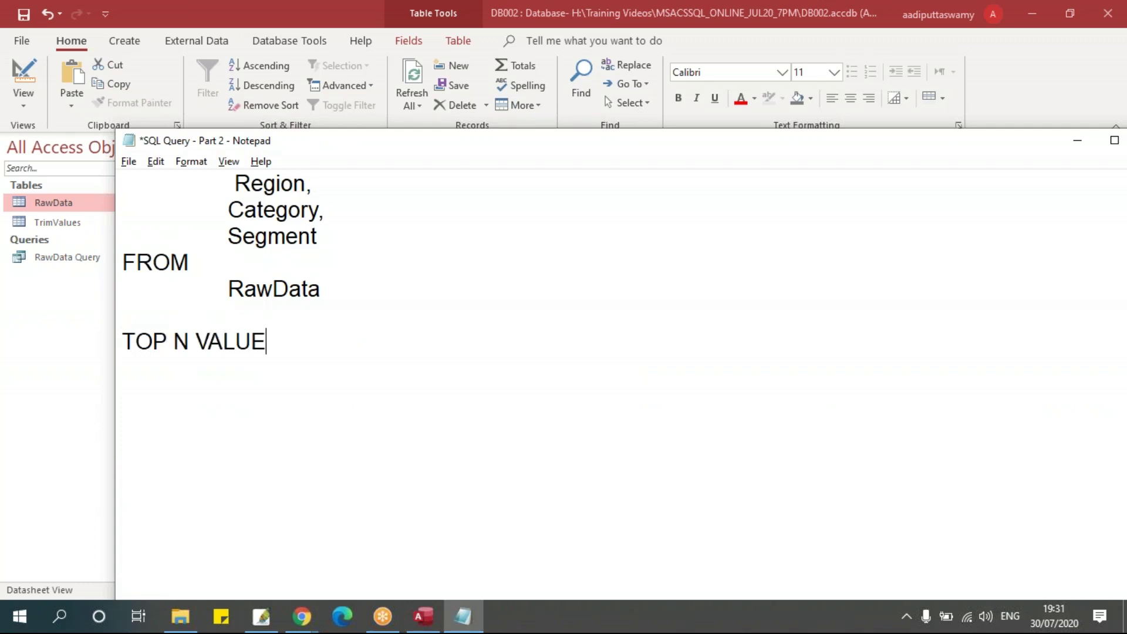
{"action": "key", "text": "Return"}
{"action": "type", "text": "============"}
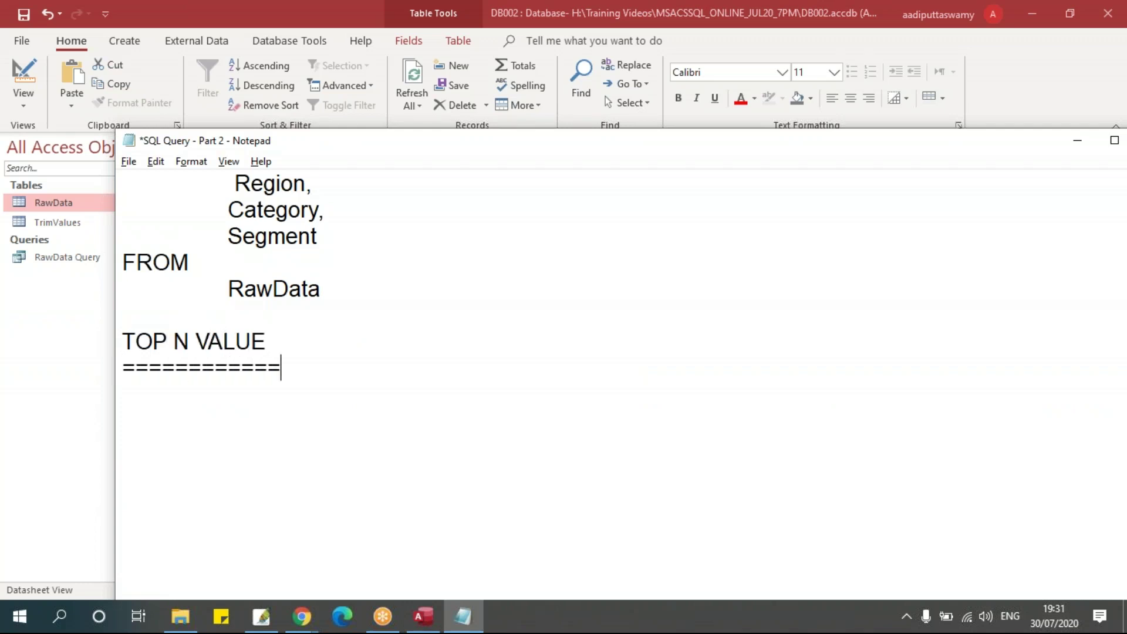
- Start a query with the keyword SELECT on the line below the TOP N VALUE heading's underline
{"action": "key", "text": "Return"}
{"action": "type", "text": "SELECT"}
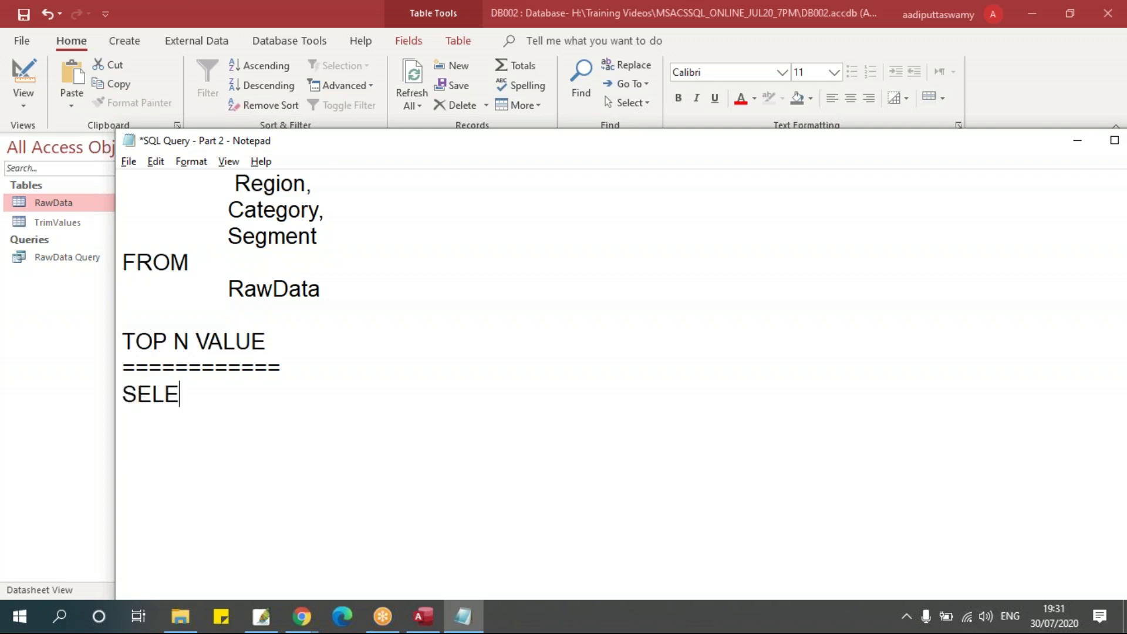
{"action": "key", "text": "Return"}
{"action": "key", "text": "Tab"}
- Switch to Access, open Query1 in Design View, and return to the Notepad notes
{"action": "key", "text": "alt+Tab"}
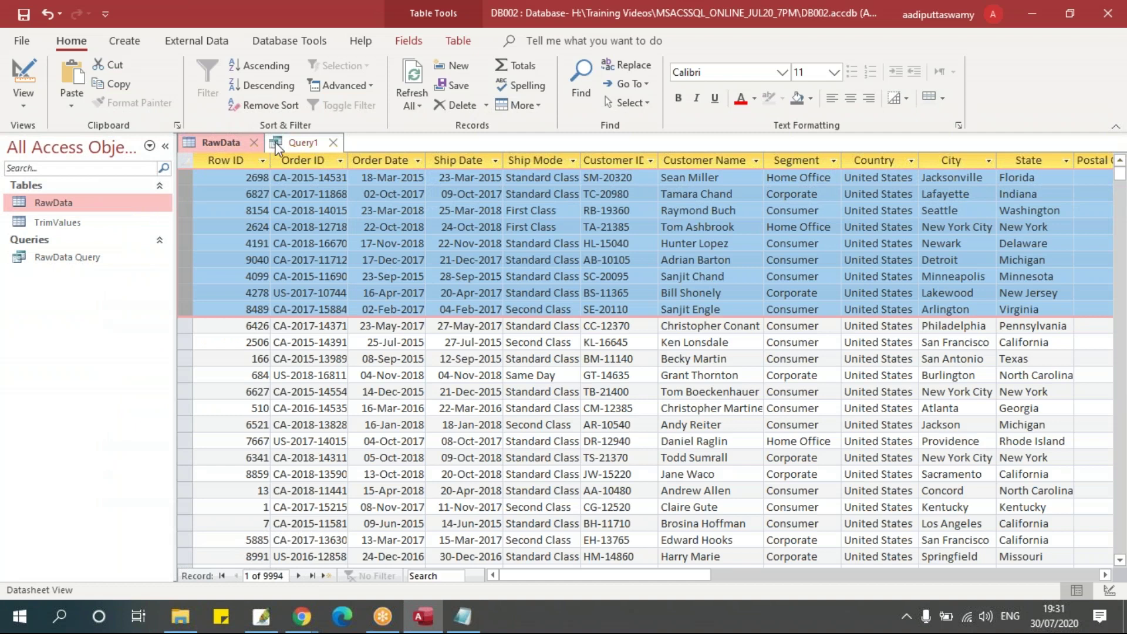
{"action": "right_click", "coordinate": [277, 146]}
{"action": "left_click", "coordinate": [320, 227]}
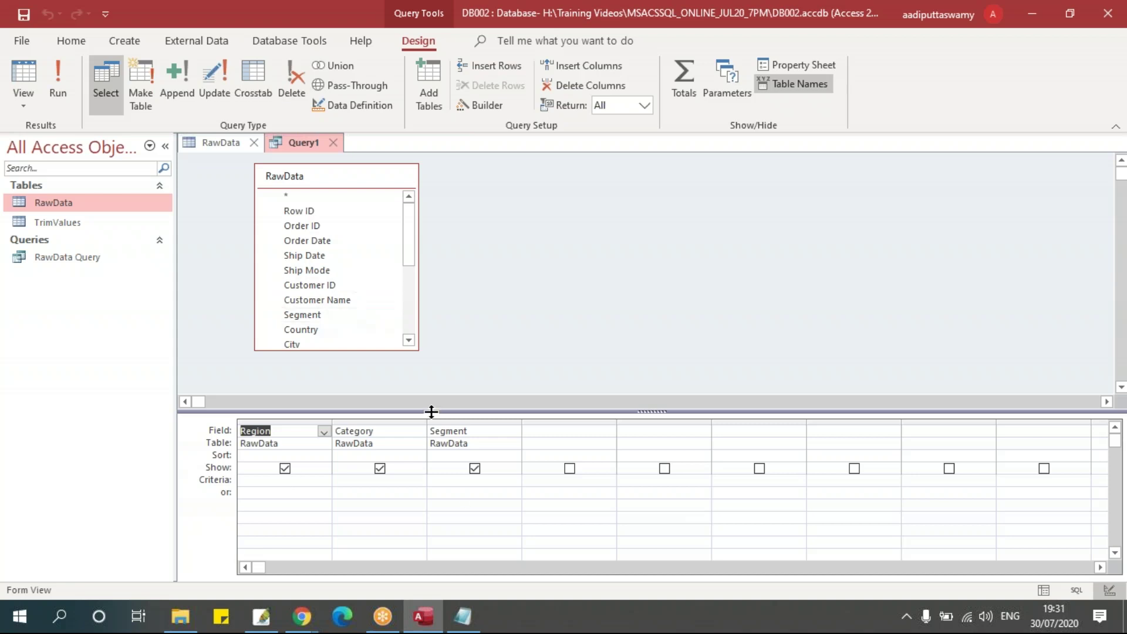
{"action": "key", "text": "alt+Tab"}
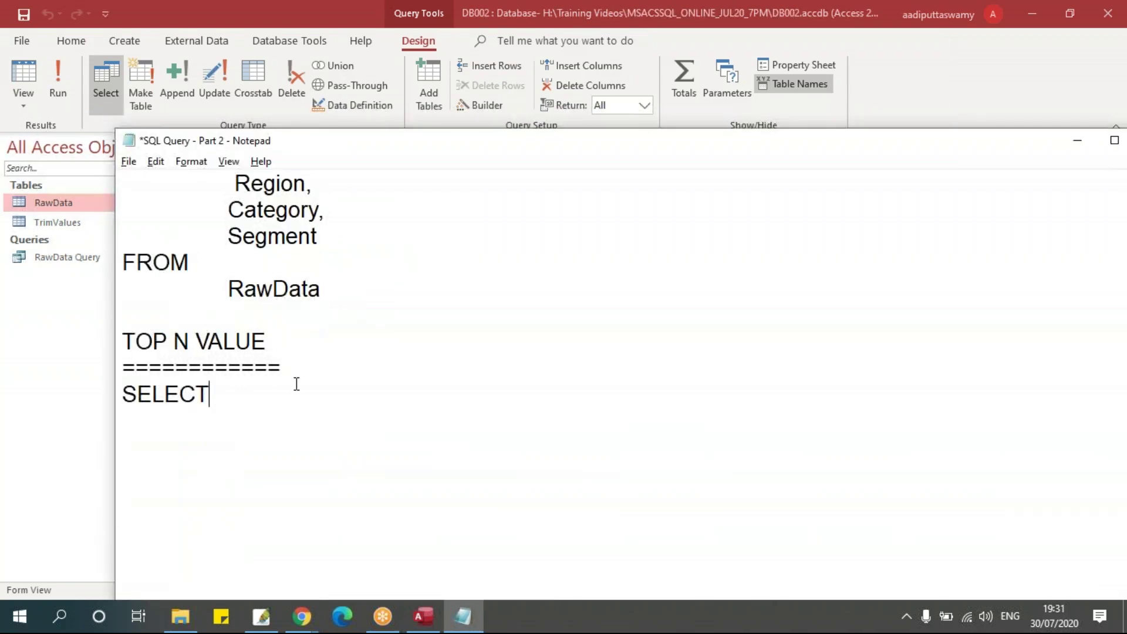
- Complete the query as SELECT TOP N, an indented *, FROM and an indented RawData, each on its own line
{"action": "type", "text": "TOP N"}
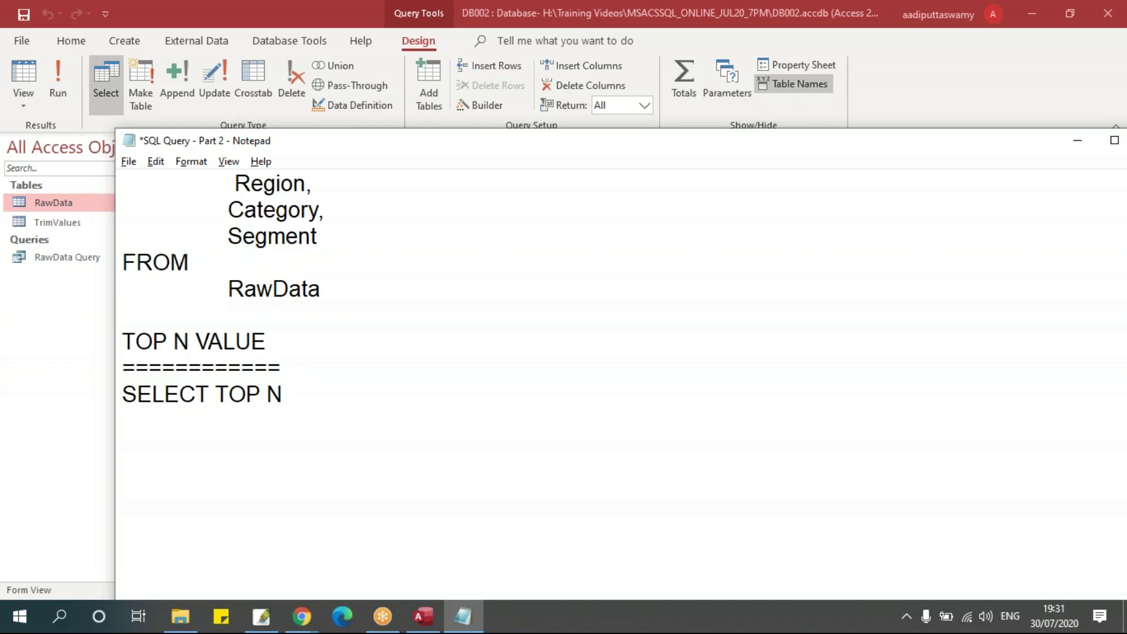
{"action": "key", "text": "Return"}
{"action": "key", "text": "Tab"}
{"action": "type", "text": "*"}
{"action": "key", "text": "Return"}
{"action": "type", "text": "FROM"}
{"action": "key", "text": "Return"}
{"action": "key", "text": "Tab"}
{"action": "type", "text": "RawD"}
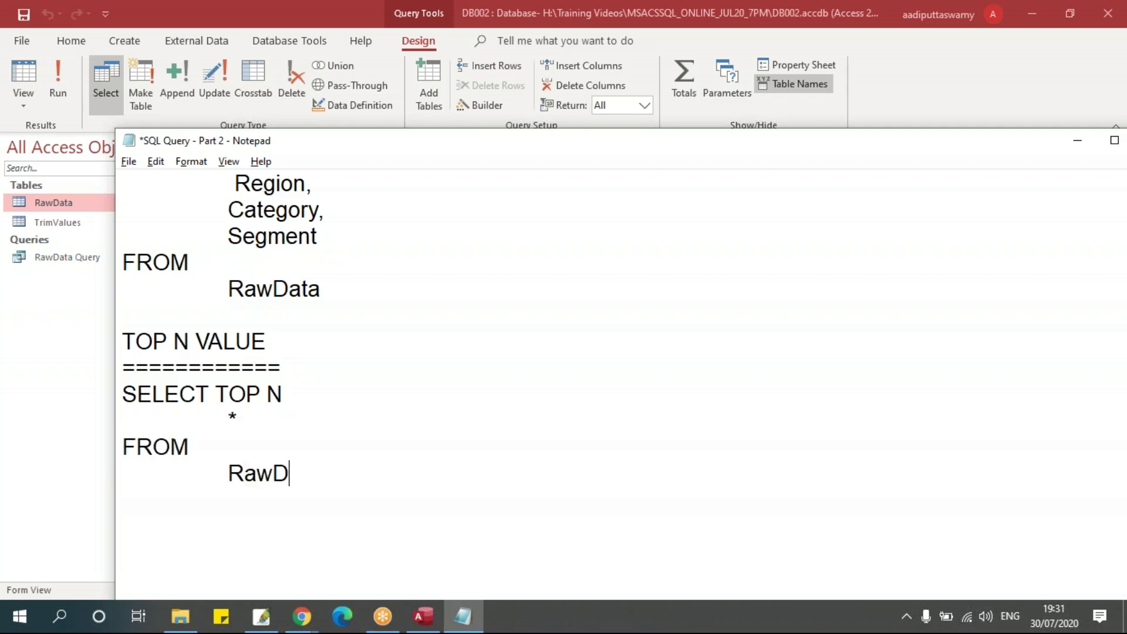
{"action": "type", "text": "ata"}
- Replace the N placeholder in the SELECT TOP line with 10
{"action": "scroll", "coordinate": [372, 312], "scroll_direction": "up", "scroll_amount": 1}
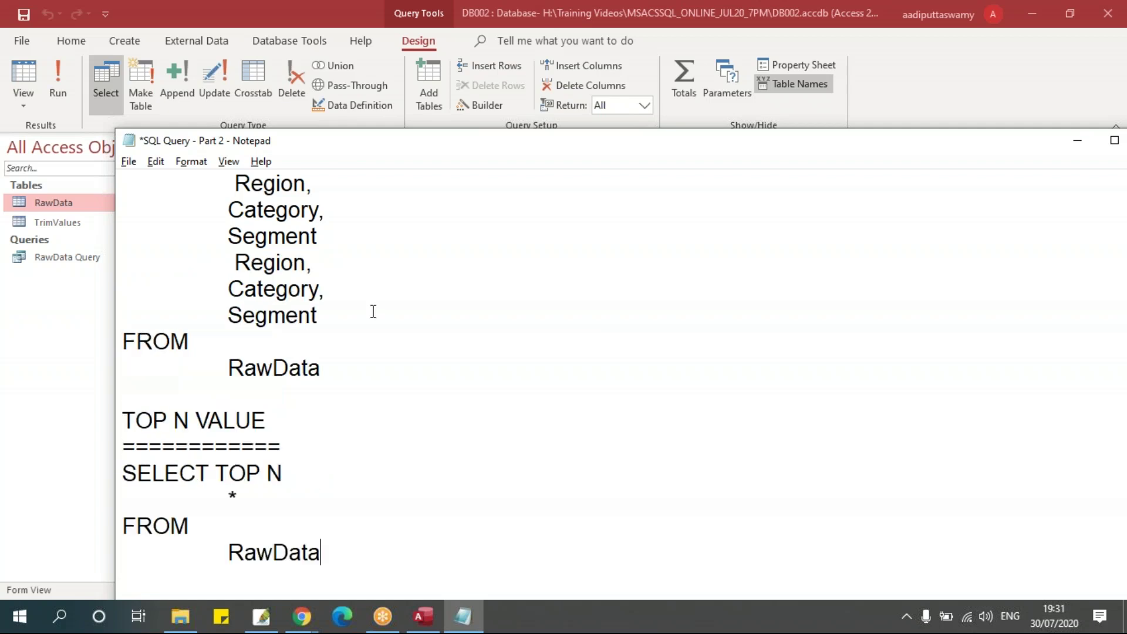
{"action": "left_click_drag", "start_coordinate": [222, 238], "coordinate": [396, 241]}
{"action": "scroll", "coordinate": [405, 334], "scroll_direction": "down", "scroll_amount": 2}
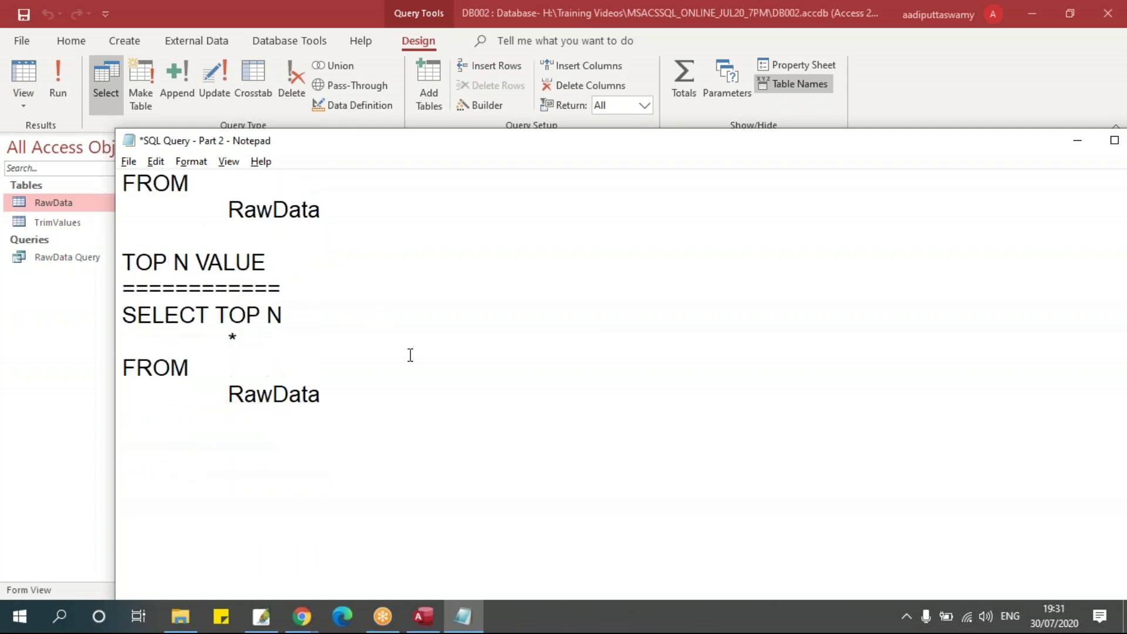
{"action": "left_click_drag", "start_coordinate": [217, 315], "coordinate": [251, 316]}
{"action": "left_click", "coordinate": [315, 337]}
{"action": "double_click", "coordinate": [272, 316]}
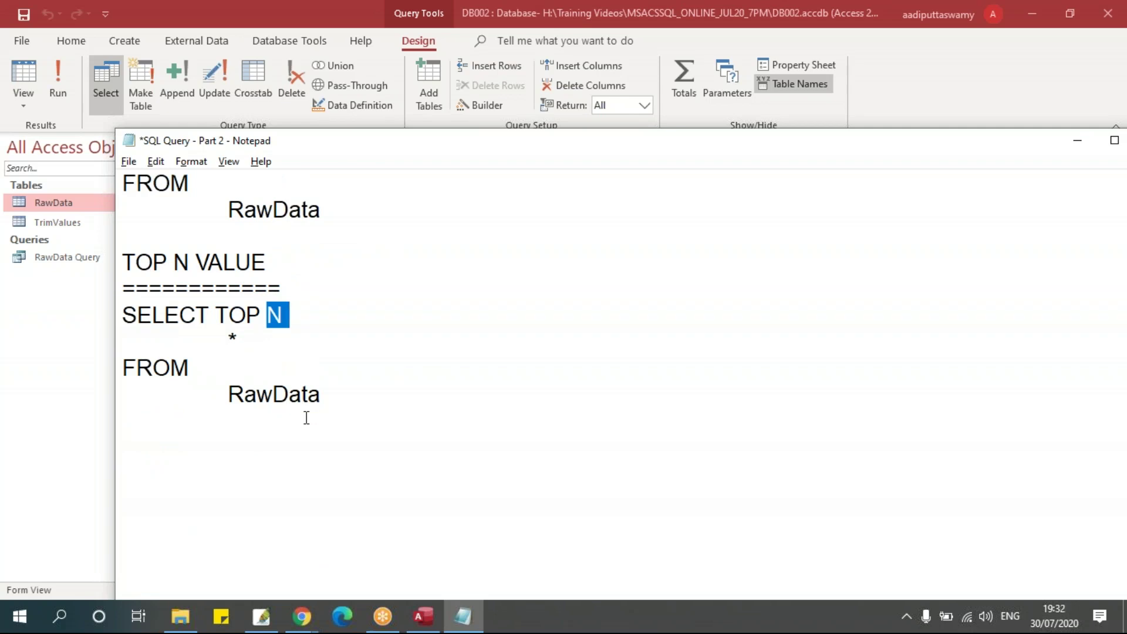
{"action": "type", "text": "10"}
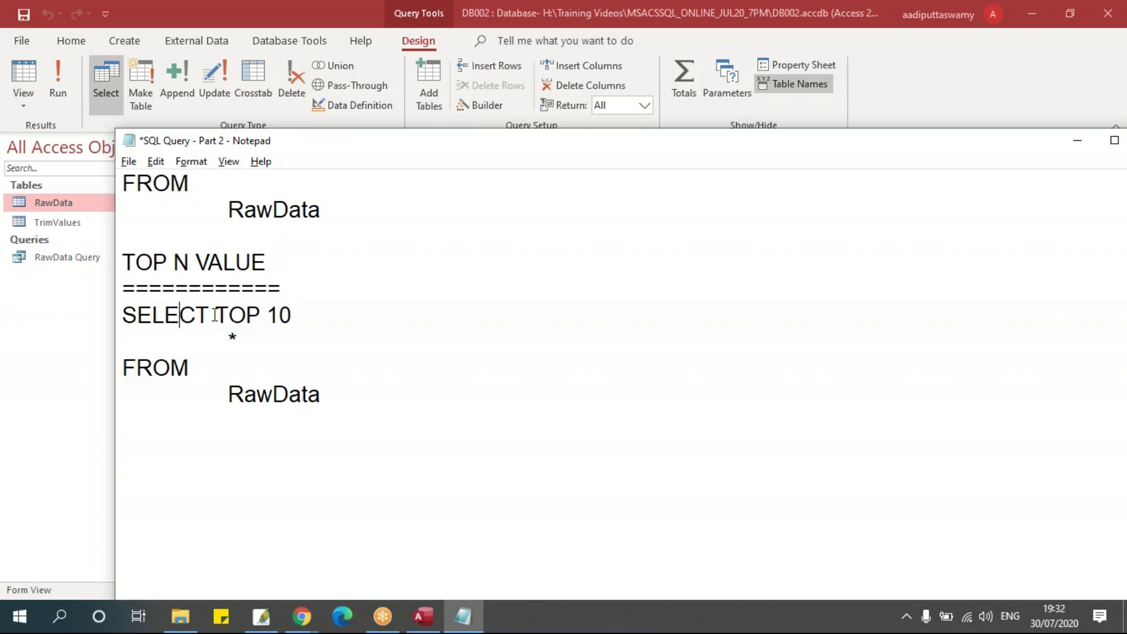
- Copy the complete SELECT TOP 10 query, from SELECT through RawData
{"action": "double_click", "coordinate": [232, 339]}
{"action": "left_click", "coordinate": [153, 368]}
{"action": "left_click", "coordinate": [288, 395]}
{"action": "left_click_drag", "start_coordinate": [123, 315], "coordinate": [360, 401]}
{"action": "key", "text": "ctrl+c"}
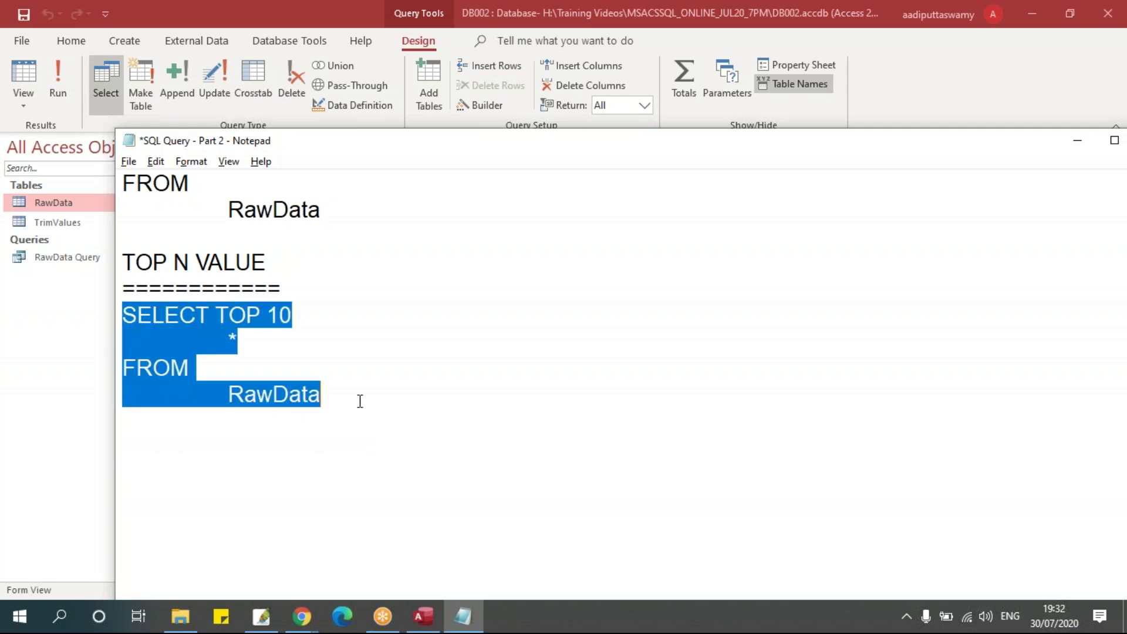
- Switch to Access, replace Query1's SQL statement with the copied TOP 10 query and run it
{"action": "key", "text": "alt+Tab"}
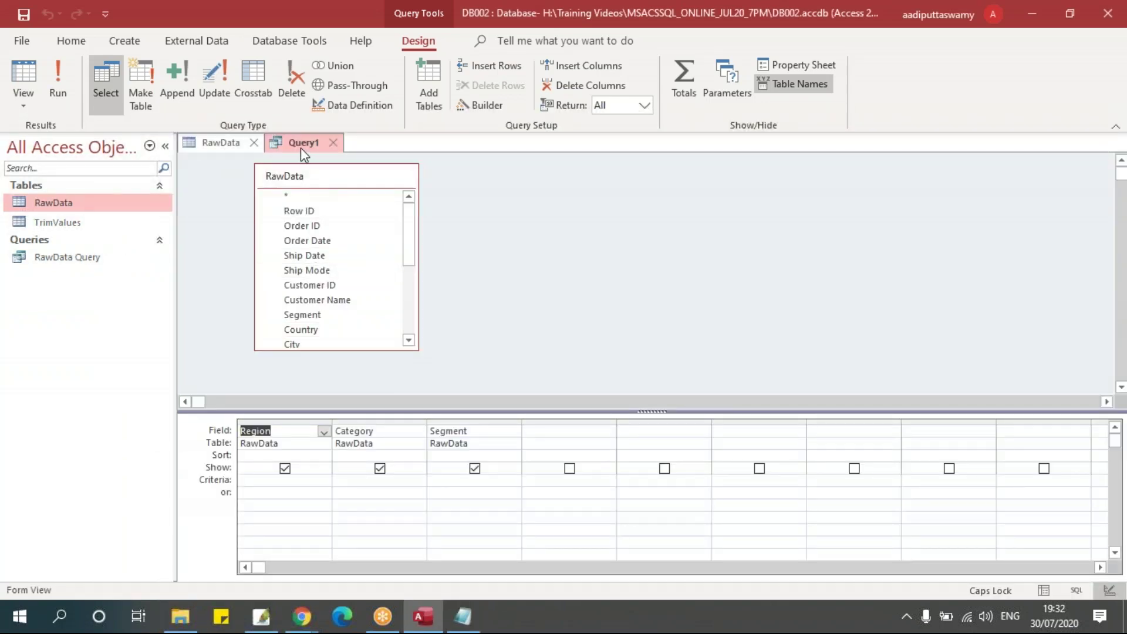
{"action": "right_click", "coordinate": [300, 145]}
{"action": "left_click", "coordinate": [359, 250]}
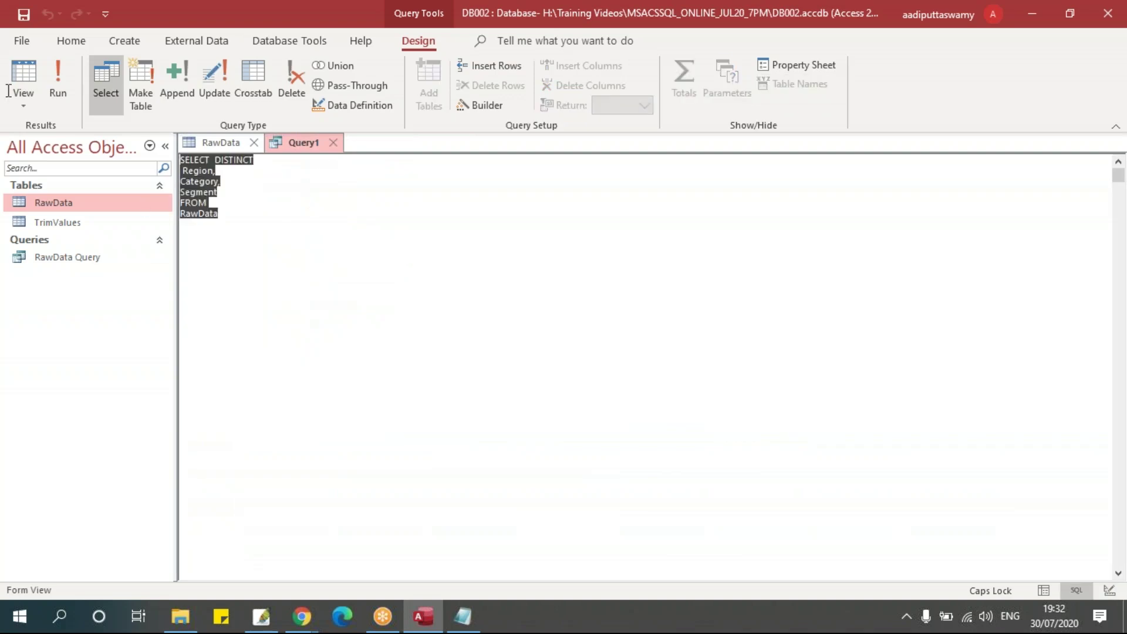
{"action": "key", "text": "ctrl+v"}
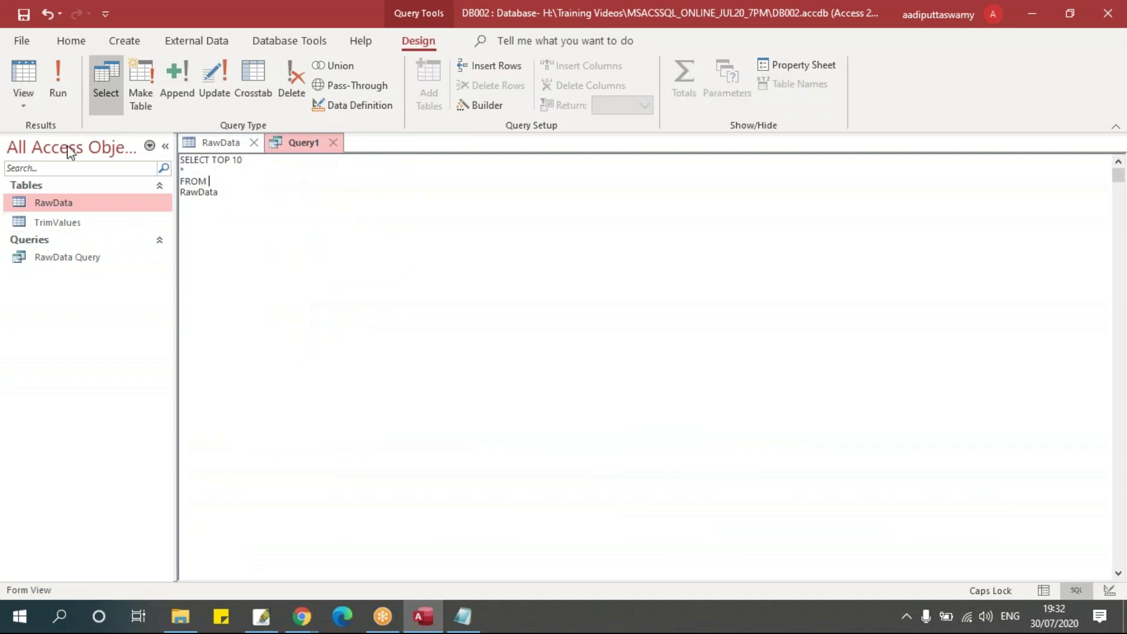
{"action": "left_click", "coordinate": [58, 79]}
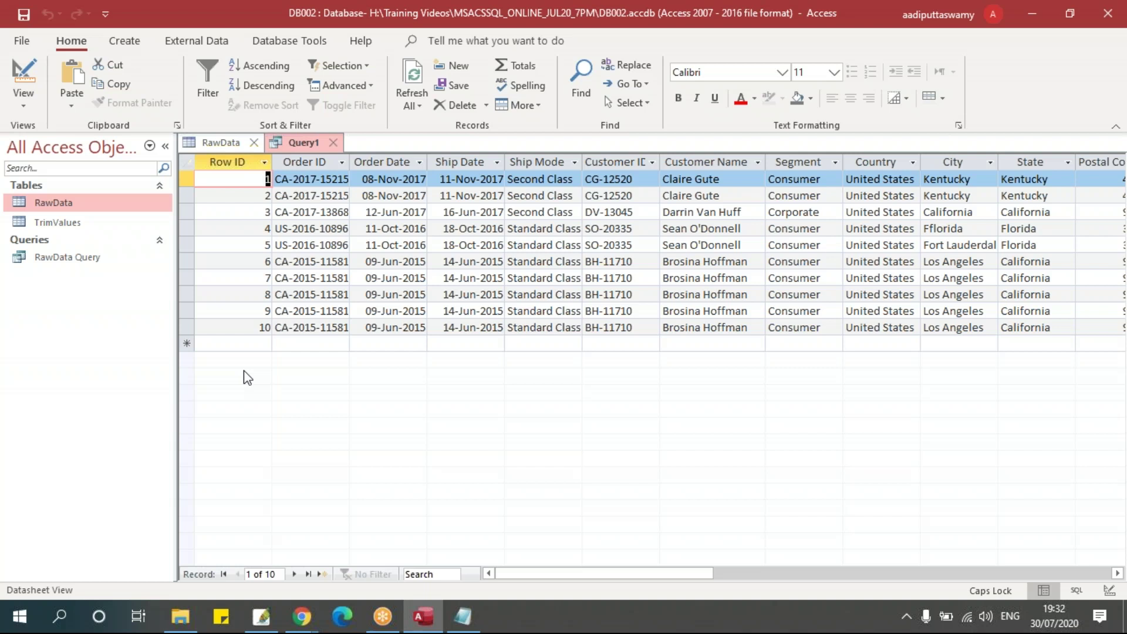
- Remove the sort from the RawData table in Access and select its first ten records
{"action": "key", "text": "alt+Tab"}
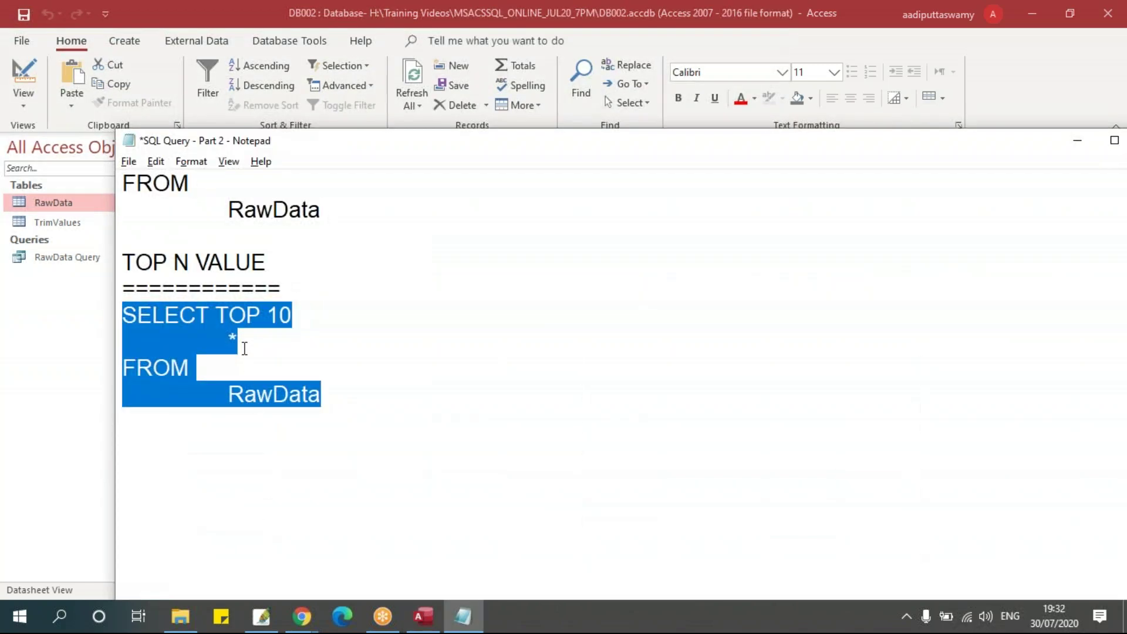
{"action": "left_click", "coordinate": [212, 309]}
{"action": "key", "text": "alt+Tab"}
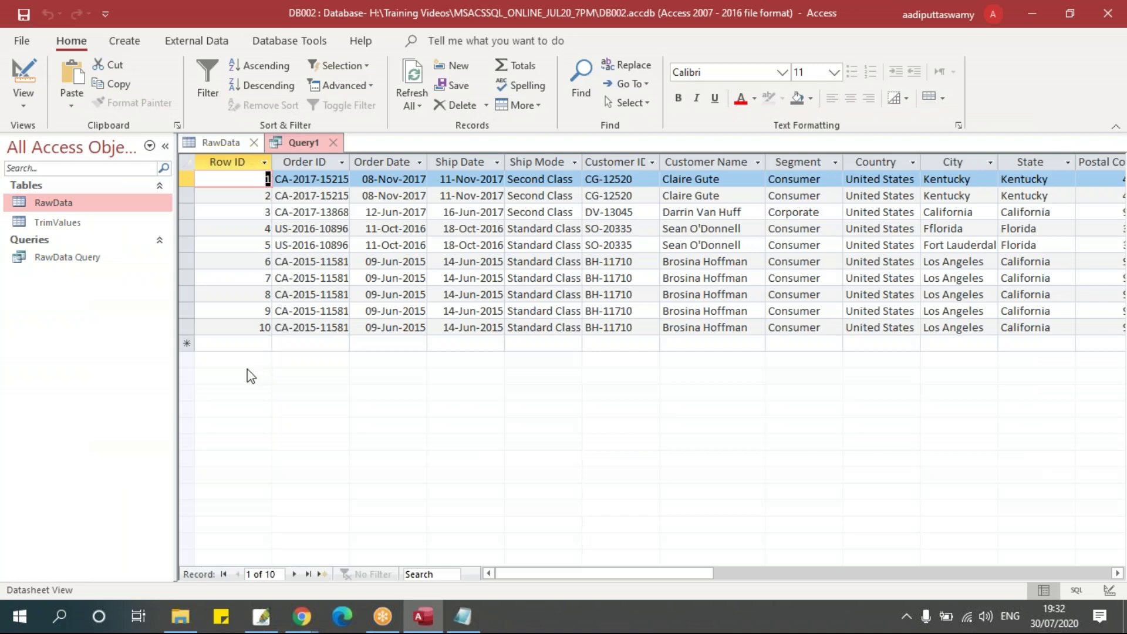
{"action": "left_click", "coordinate": [219, 143]}
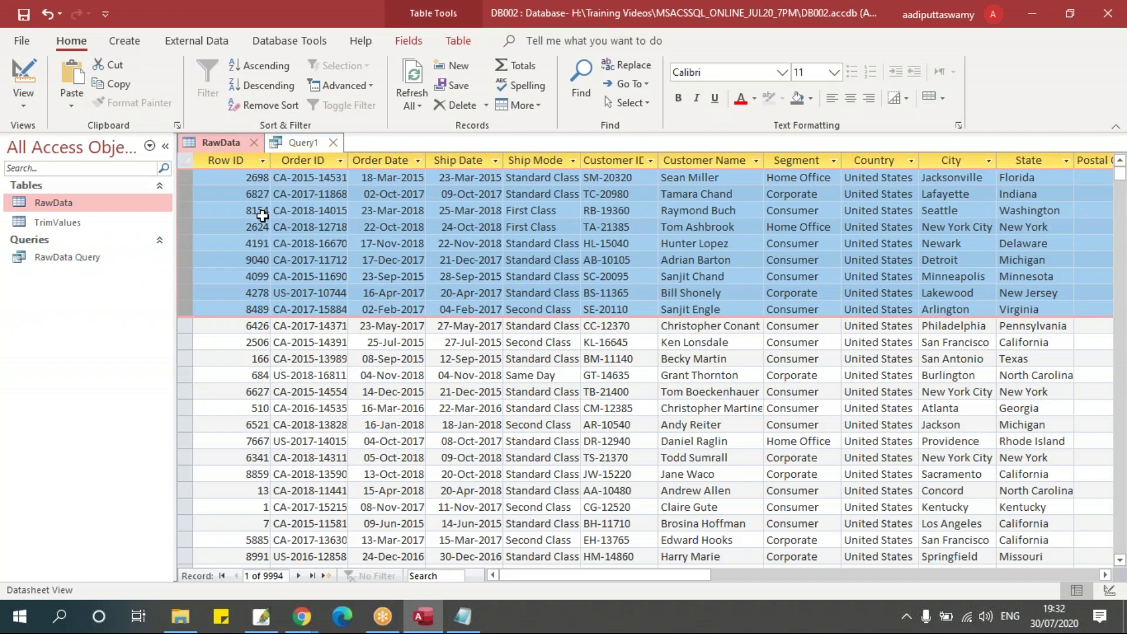
{"action": "left_click", "coordinate": [264, 105]}
{"action": "left_click_drag", "start_coordinate": [185, 326], "coordinate": [167, 178]}
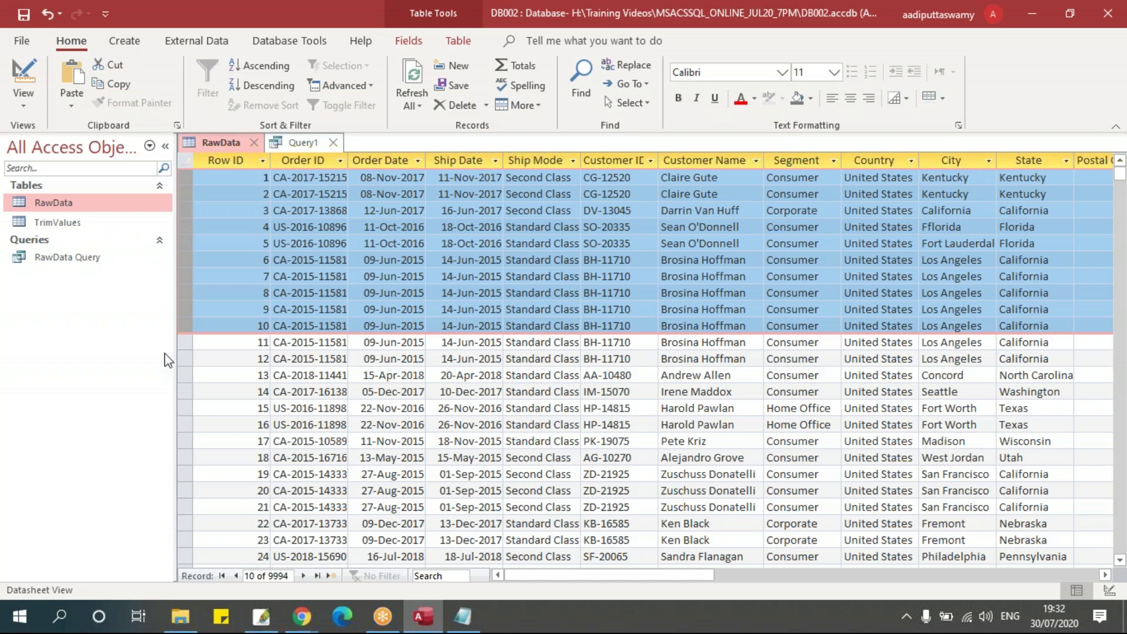
- Examine the Sales values of the first ten RawData records in Access, and return to Notepad
{"action": "key", "text": "alt+Tab"}
{"action": "left_click", "coordinate": [271, 496]}
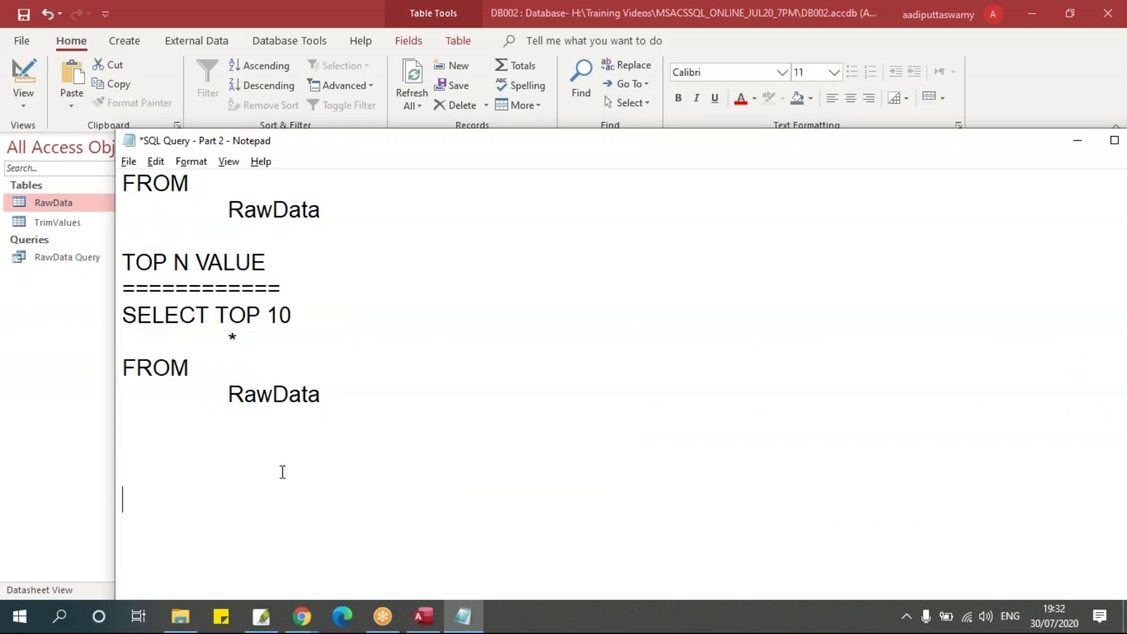
{"action": "key", "text": "alt+Tab"}
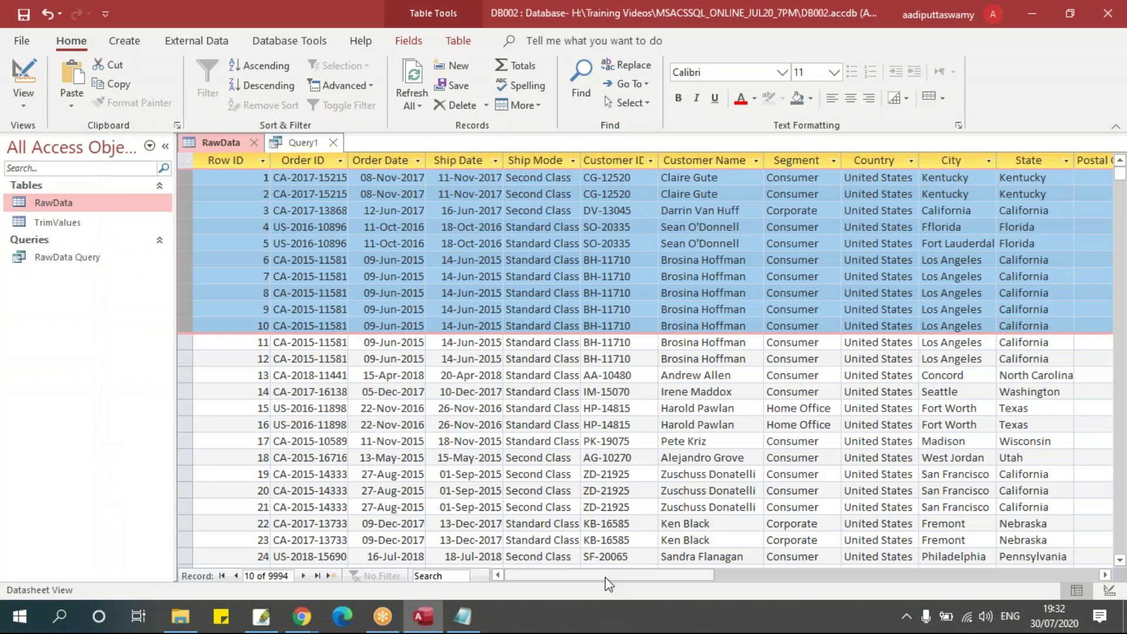
{"action": "left_click_drag", "start_coordinate": [618, 577], "coordinate": [837, 574]}
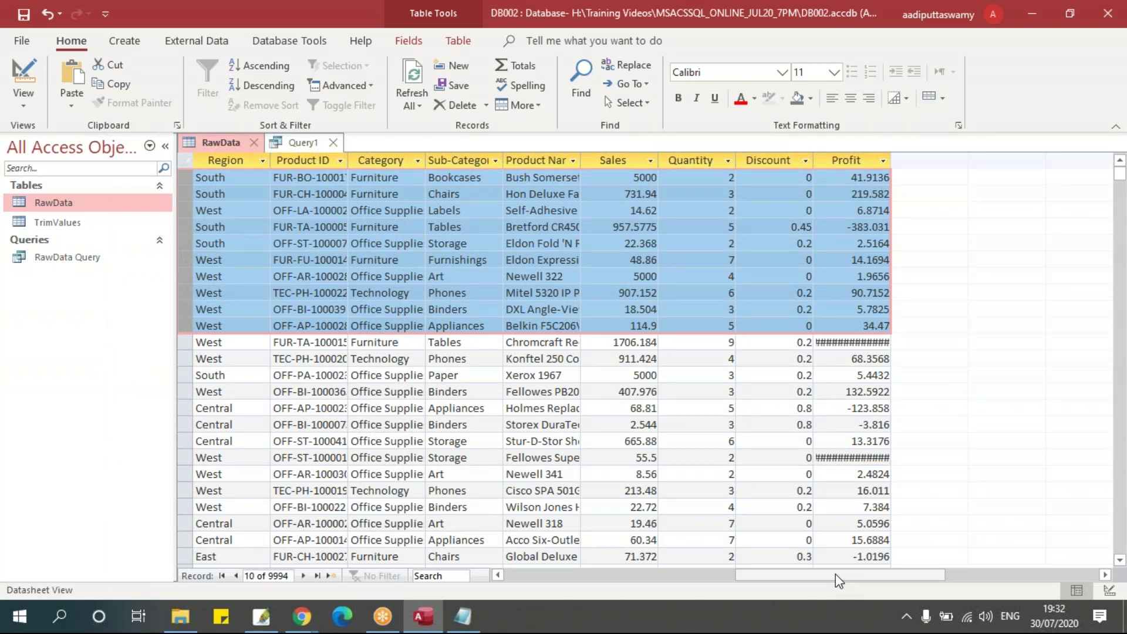
{"action": "key", "text": "alt+Tab"}
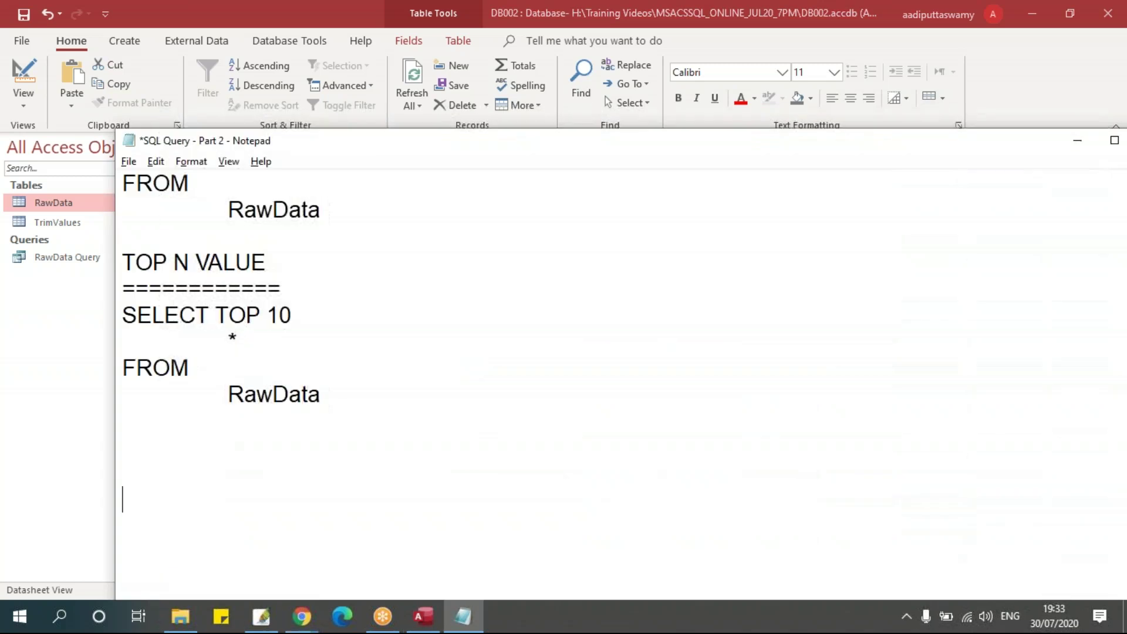
{"action": "left_click_drag", "start_coordinate": [122, 315], "coordinate": [291, 317]}
{"action": "right_click", "coordinate": [286, 323]}
{"action": "left_click", "coordinate": [321, 389]}
{"action": "left_click", "coordinate": [441, 320]}
{"action": "left_click_drag", "start_coordinate": [124, 321], "coordinate": [344, 402]}
{"action": "left_click", "coordinate": [345, 402]}
{"action": "left_click", "coordinate": [331, 451]}
{"action": "key", "text": "ctrl+v"}
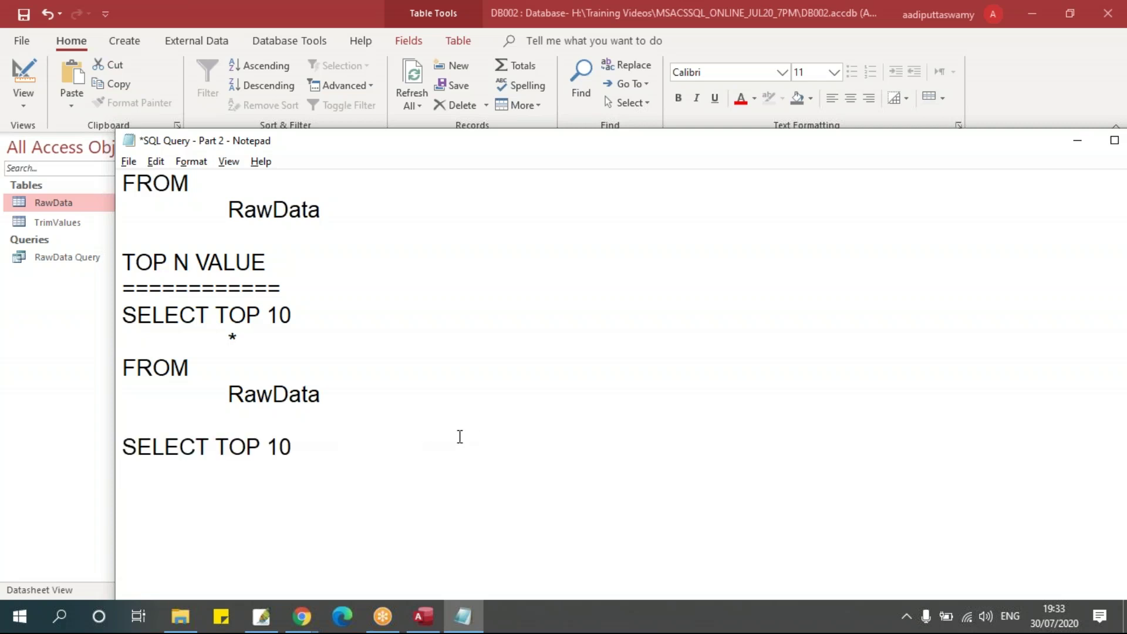
{"action": "key", "text": "ctrl+z"}
- Paste a copy of the complete SELECT TOP 10 query below the original in the notes
{"action": "left_click_drag", "start_coordinate": [123, 316], "coordinate": [330, 395]}
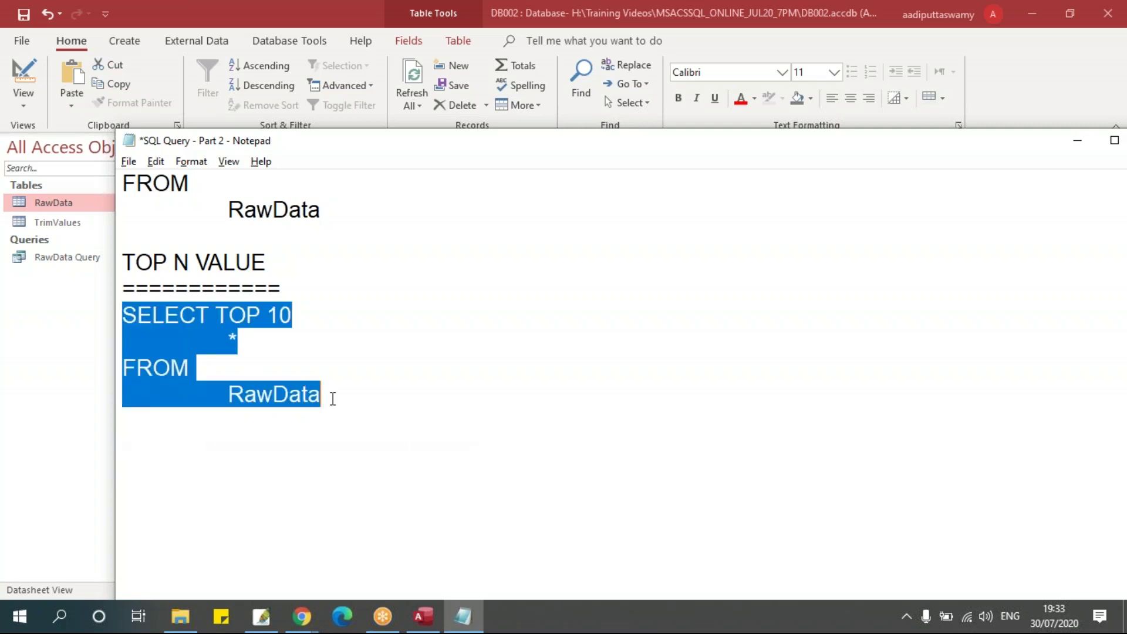
{"action": "left_click", "coordinate": [273, 480]}
{"action": "key", "text": "ctrl+v"}
{"action": "scroll", "coordinate": [486, 463], "scroll_direction": "down", "scroll_amount": 4}
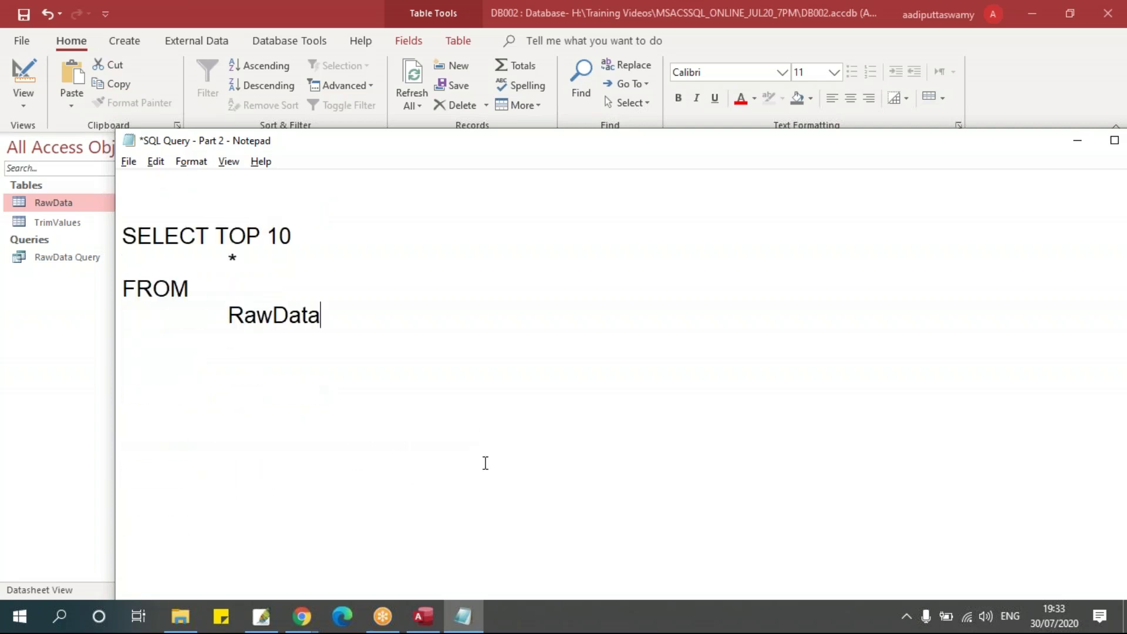
{"action": "scroll", "coordinate": [411, 423], "scroll_direction": "up", "scroll_amount": 1}
- Add an ORDER BY clause to the copied query, with Sales DESC indented on the line below it
{"action": "key", "text": "Return"}
{"action": "type", "text": "ORDER  BY"}
{"action": "key", "text": "Return"}
{"action": "key", "text": "Tab"}
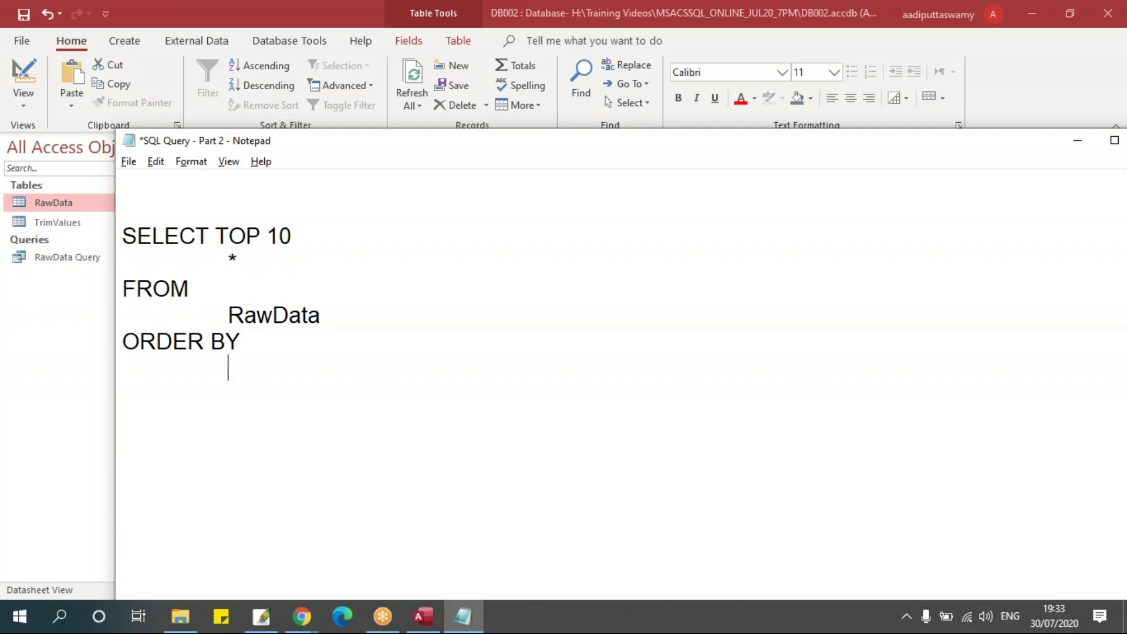
{"action": "type", "text": "Sales"}
{"action": "left_click", "coordinate": [325, 450]}
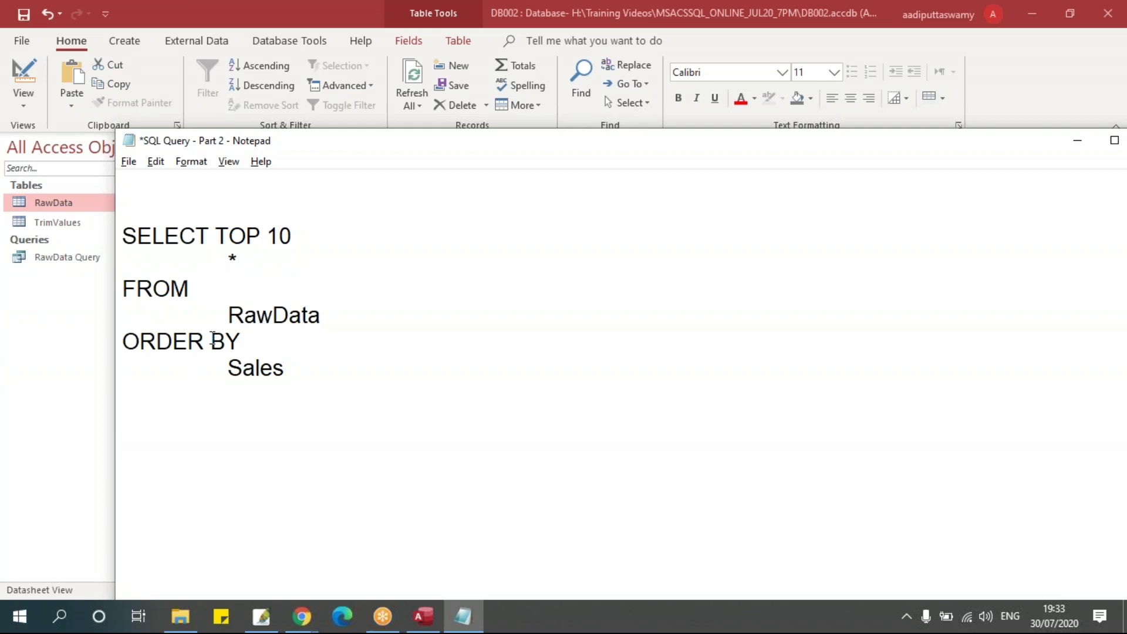
{"action": "left_click", "coordinate": [300, 364]}
{"action": "right_click", "coordinate": [300, 364]}
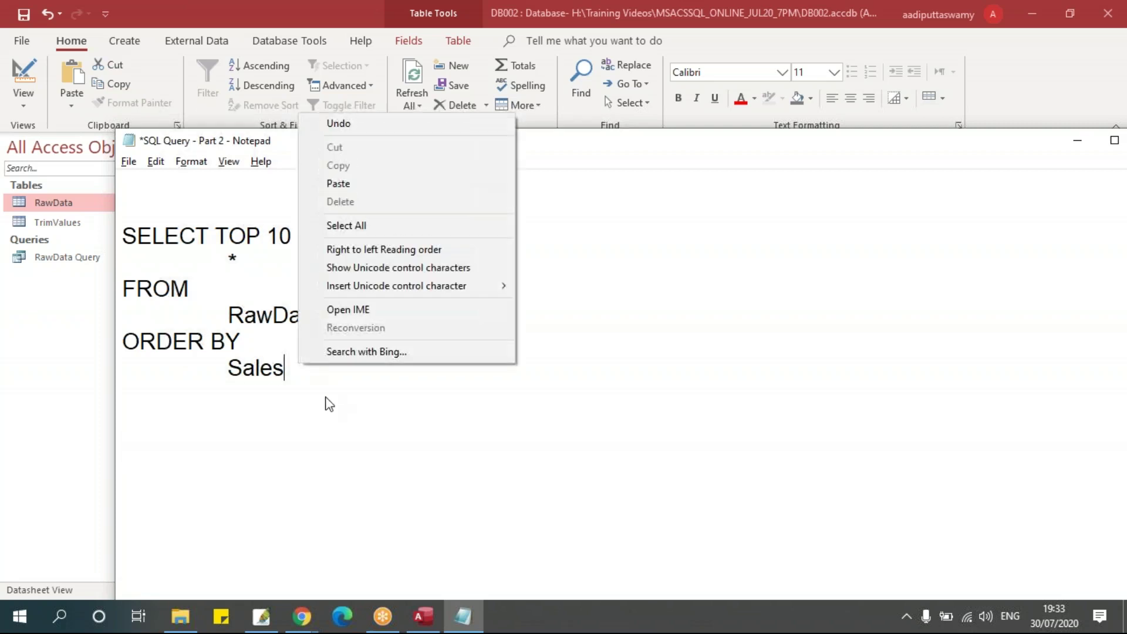
{"action": "left_click", "coordinate": [301, 367]}
{"action": "type", "text": "DESC"}
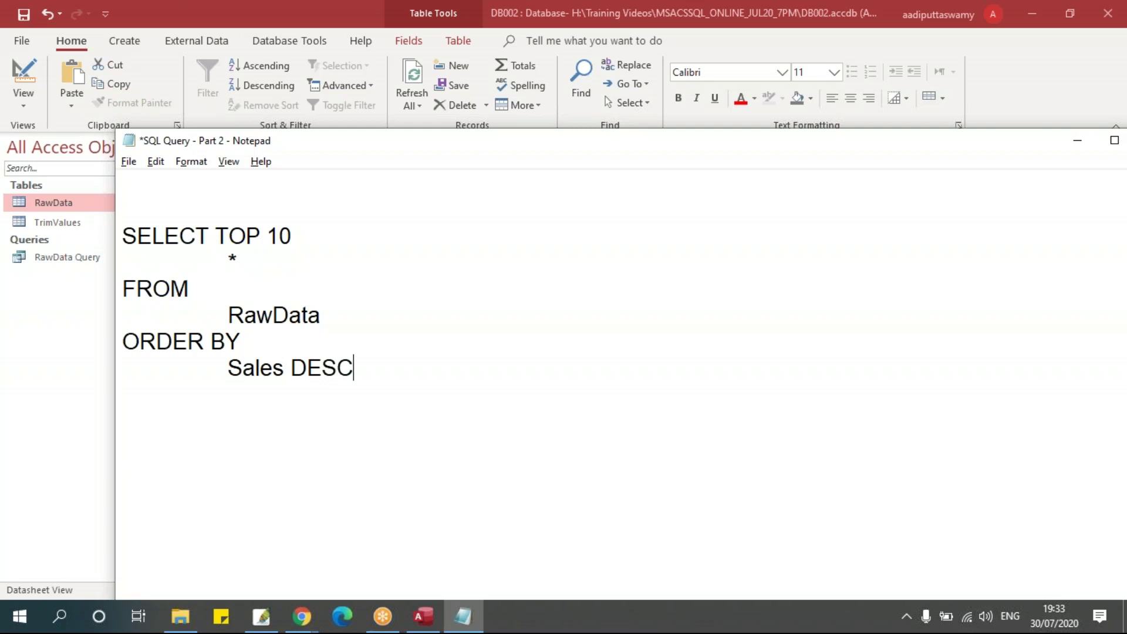
- Replace Query1's SQL in Access with the ORDER BY Sales DESC query, run it and view the Sales column
{"action": "left_click_drag", "start_coordinate": [123, 235], "coordinate": [426, 369]}
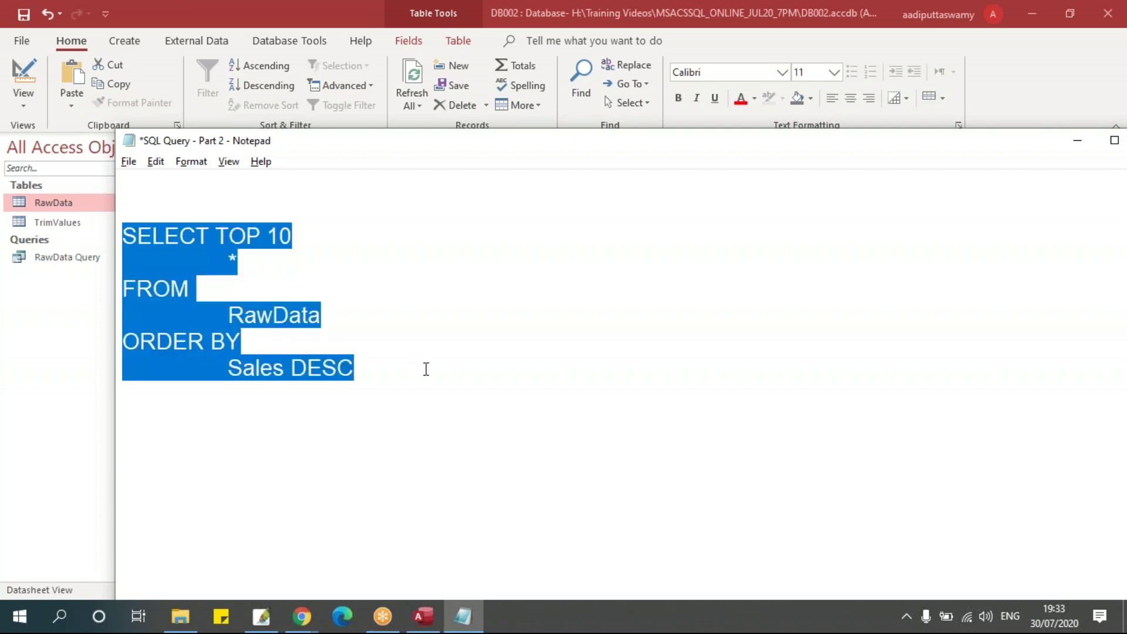
{"action": "right_click", "coordinate": [299, 147]}
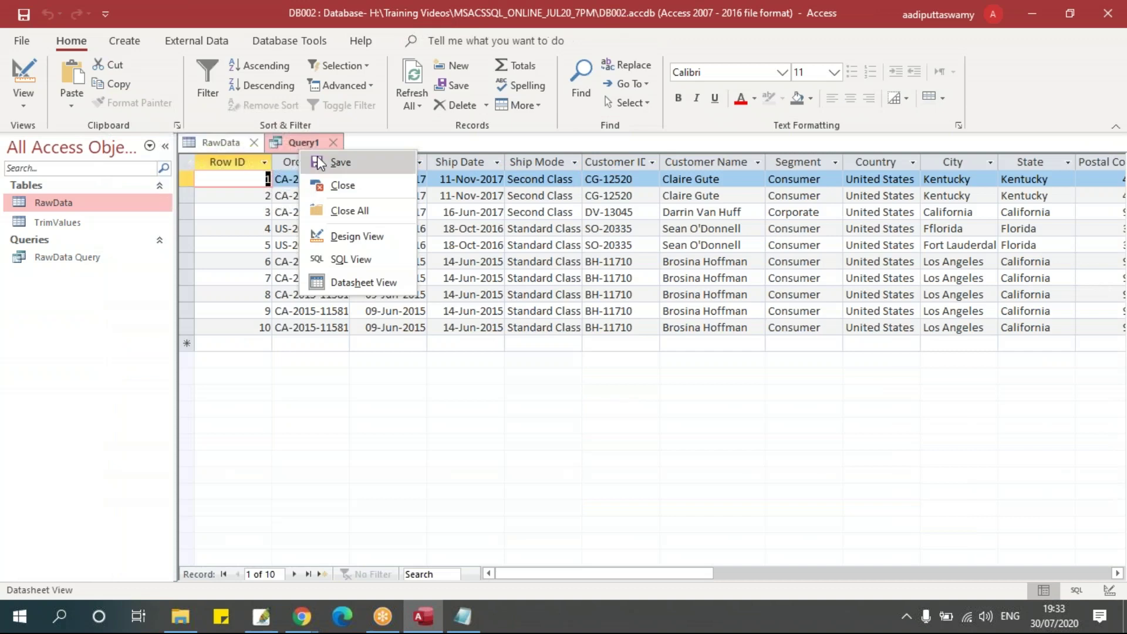
{"action": "left_click", "coordinate": [351, 259]}
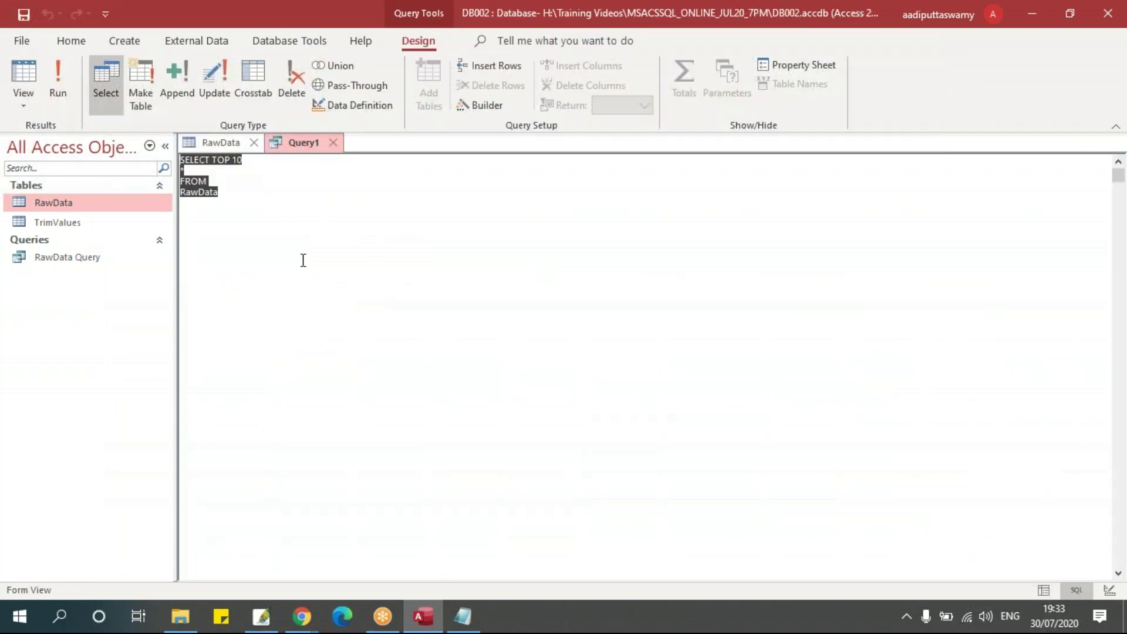
{"action": "key", "text": "ctrl+v"}
{"action": "left_click", "coordinate": [57, 80]}
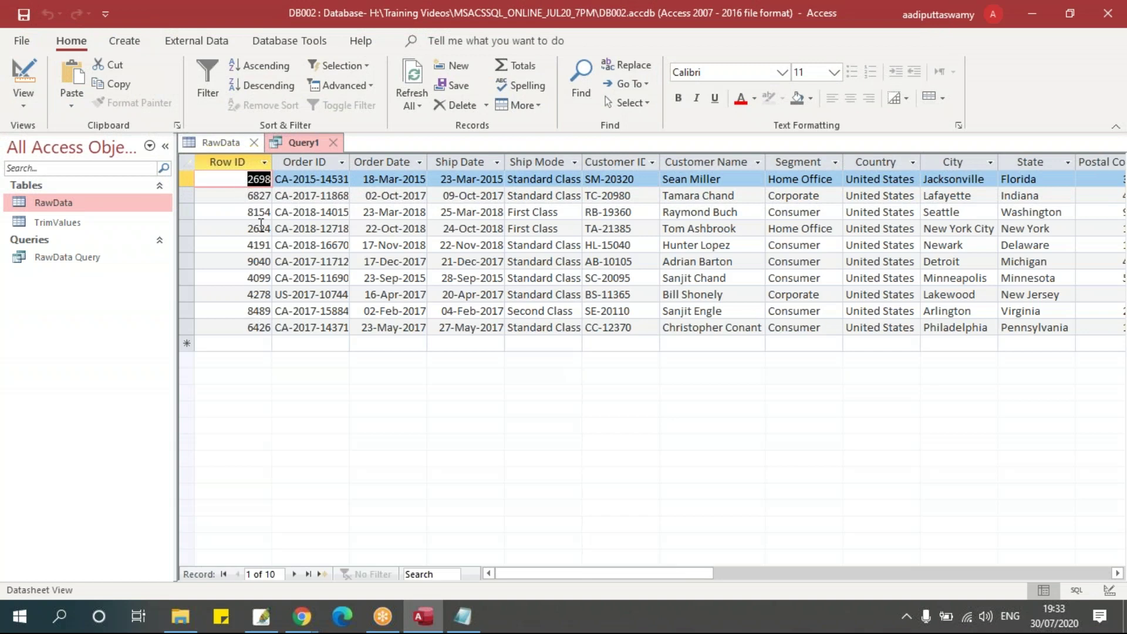
{"action": "left_click_drag", "start_coordinate": [520, 576], "coordinate": [765, 579]}
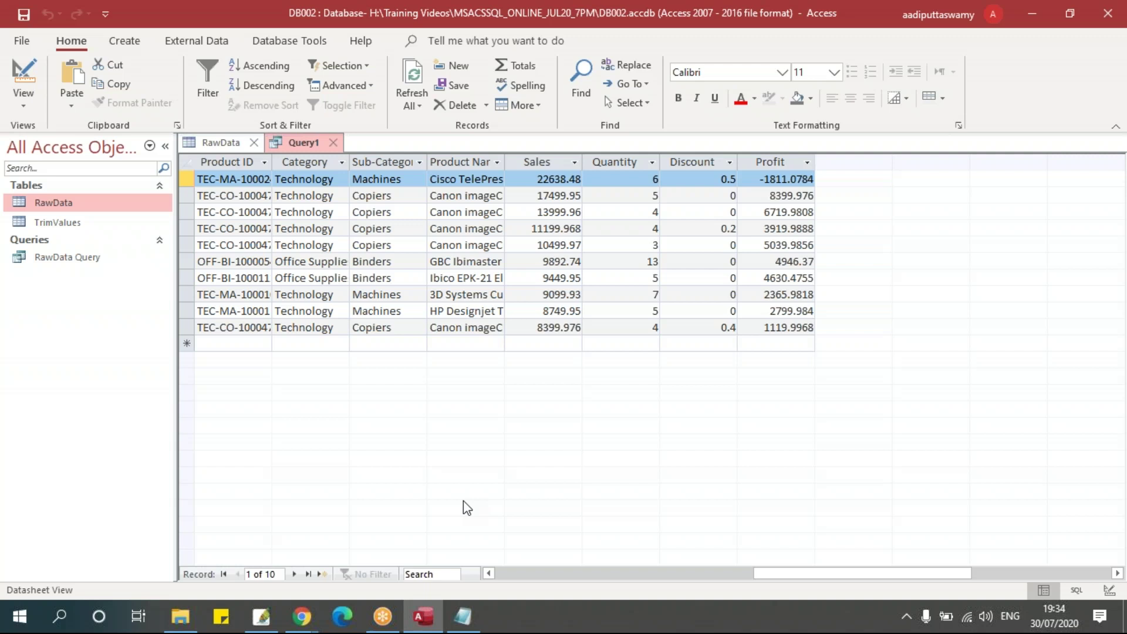
- Switch to Notepad and paste a copy of the TOP 10 query ordered by Sales DESC below the original
{"action": "key", "text": "alt+Tab"}
{"action": "left_click", "coordinate": [208, 373]}
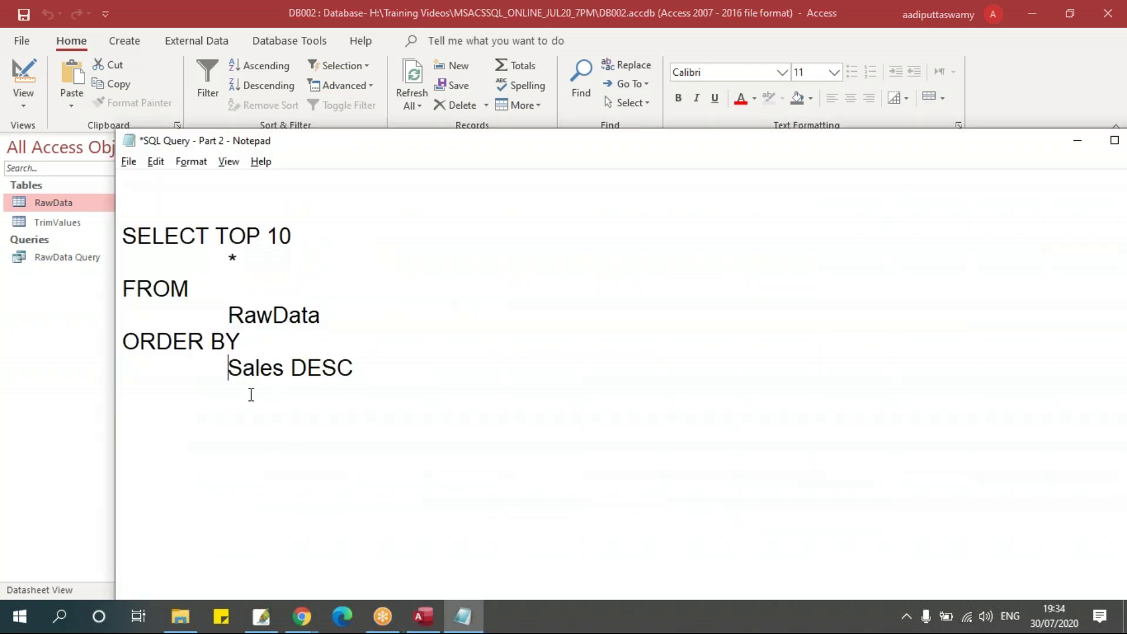
{"action": "scroll", "coordinate": [322, 383], "scroll_direction": "up", "scroll_amount": 15}
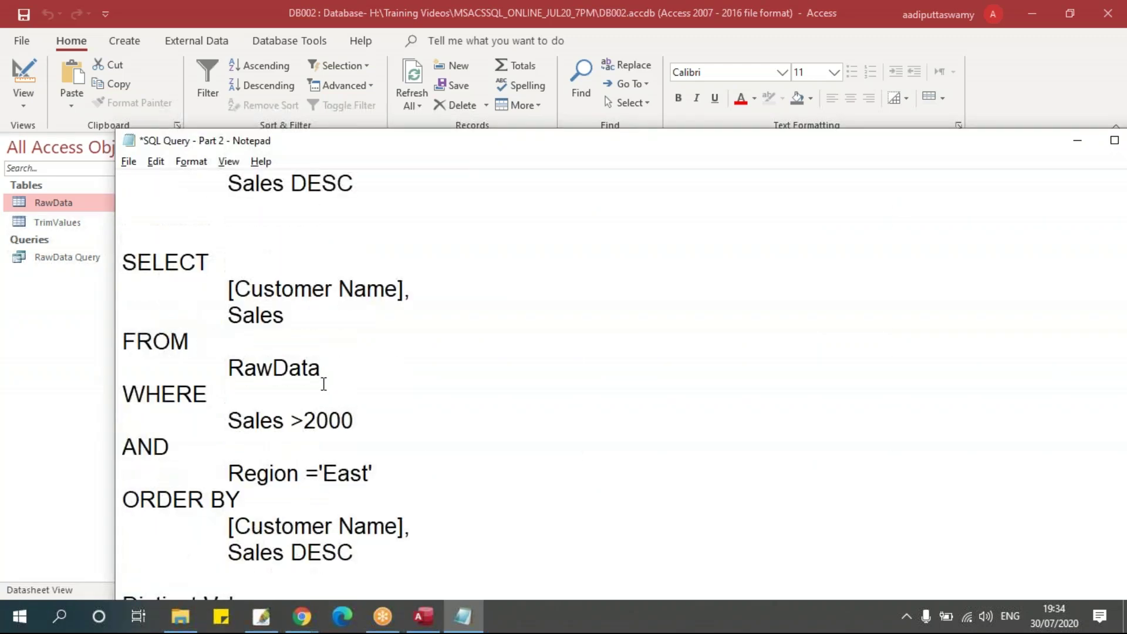
{"action": "left_click", "coordinate": [162, 401]}
{"action": "scroll", "coordinate": [518, 414], "scroll_direction": "down", "scroll_amount": 20}
{"action": "scroll", "coordinate": [429, 414], "scroll_direction": "up", "scroll_amount": 5}
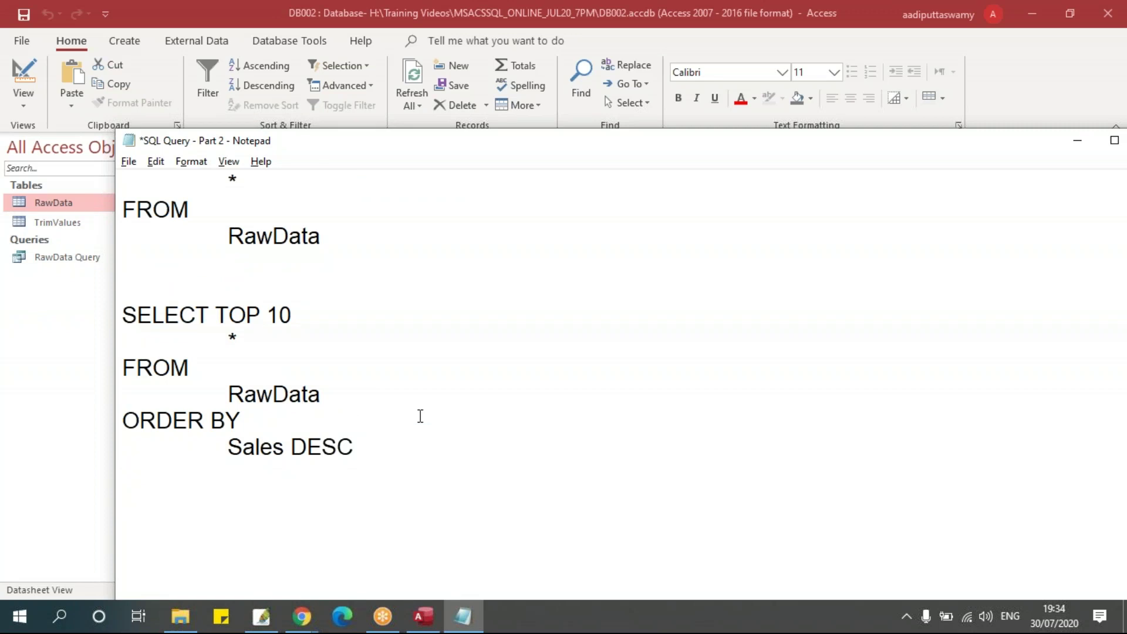
{"action": "left_click_drag", "start_coordinate": [122, 314], "coordinate": [371, 438]}
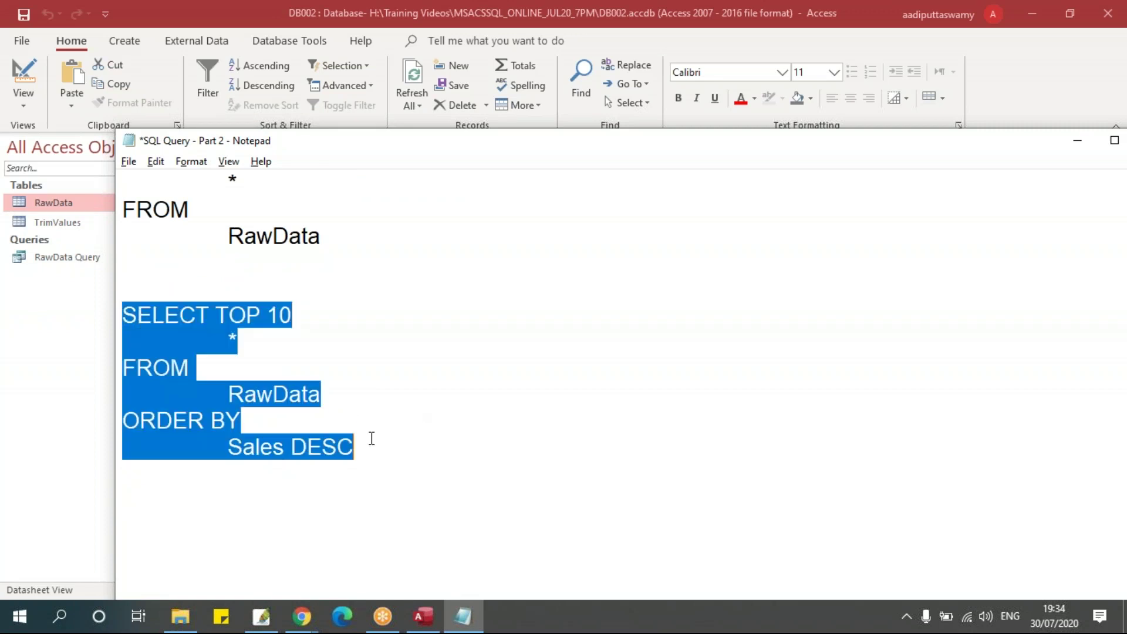
{"action": "left_click", "coordinate": [395, 421]}
{"action": "left_click", "coordinate": [395, 452]}
{"action": "key", "text": "Return"}
{"action": "key", "text": "Return"}
{"action": "key", "text": "ctrl+v"}
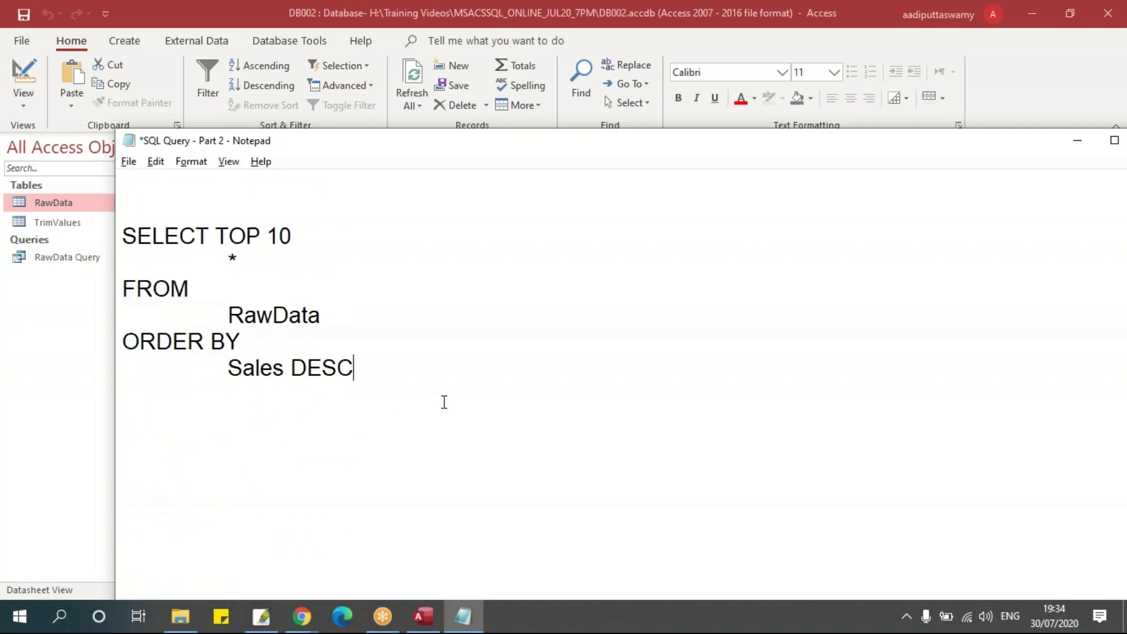
- Add a WHERE clause with the indented condition Region = "East" between the FROM and ORDER BY clauses of the copied query
{"action": "left_click", "coordinate": [344, 313]}
{"action": "key", "text": "Return"}
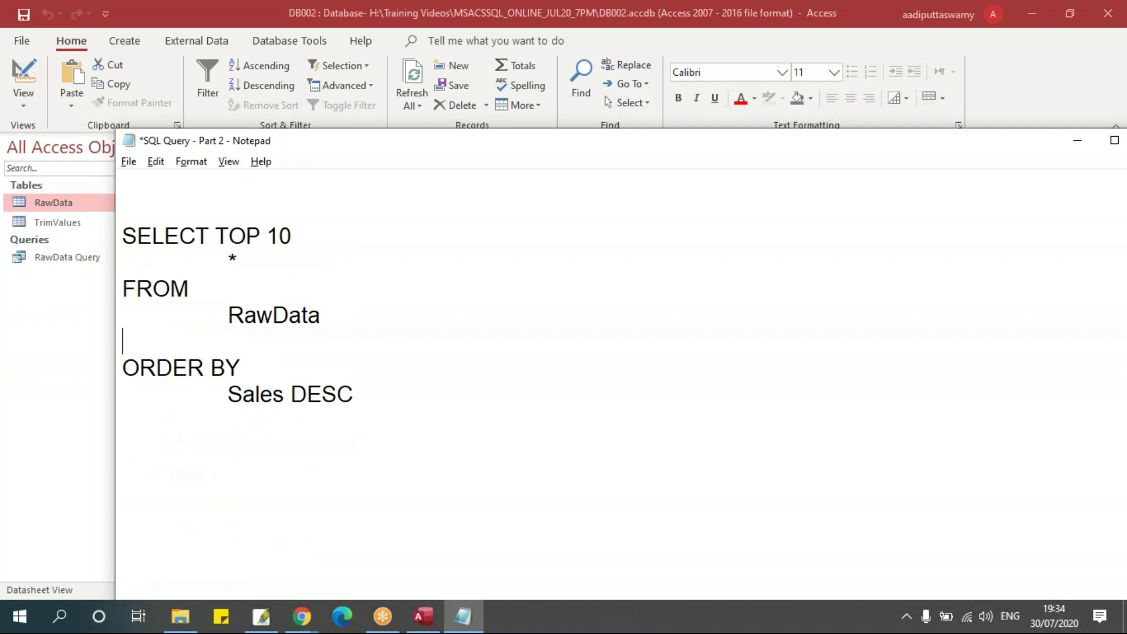
{"action": "type", "text": "WHERE"}
{"action": "key", "text": "Return"}
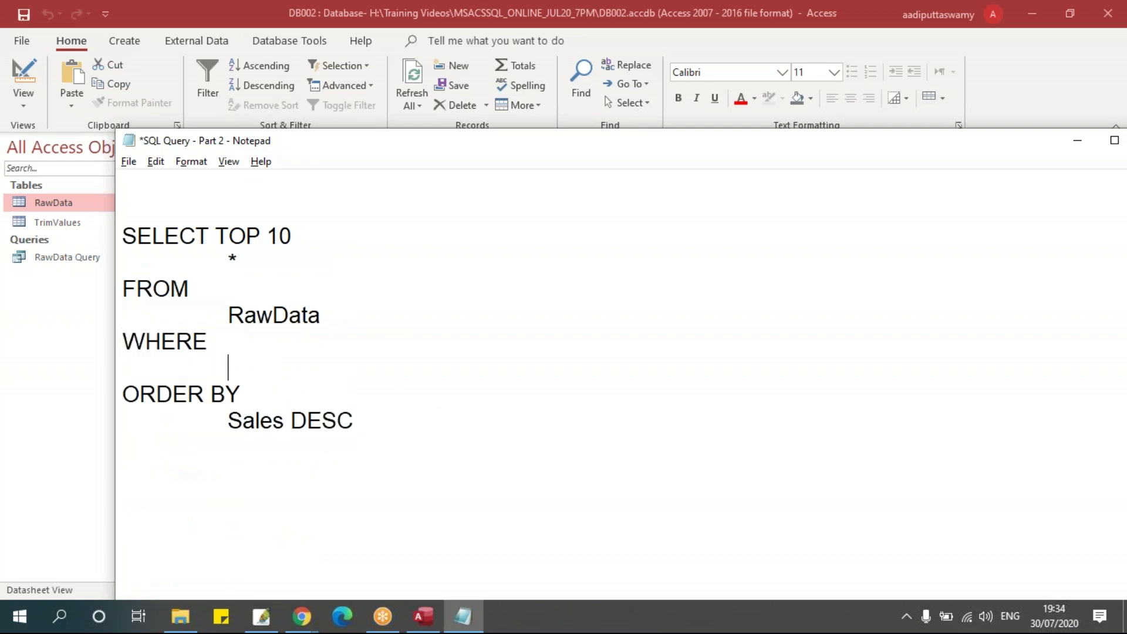
{"action": "key", "text": "Tab"}
{"action": "type", "text": "Region - "}
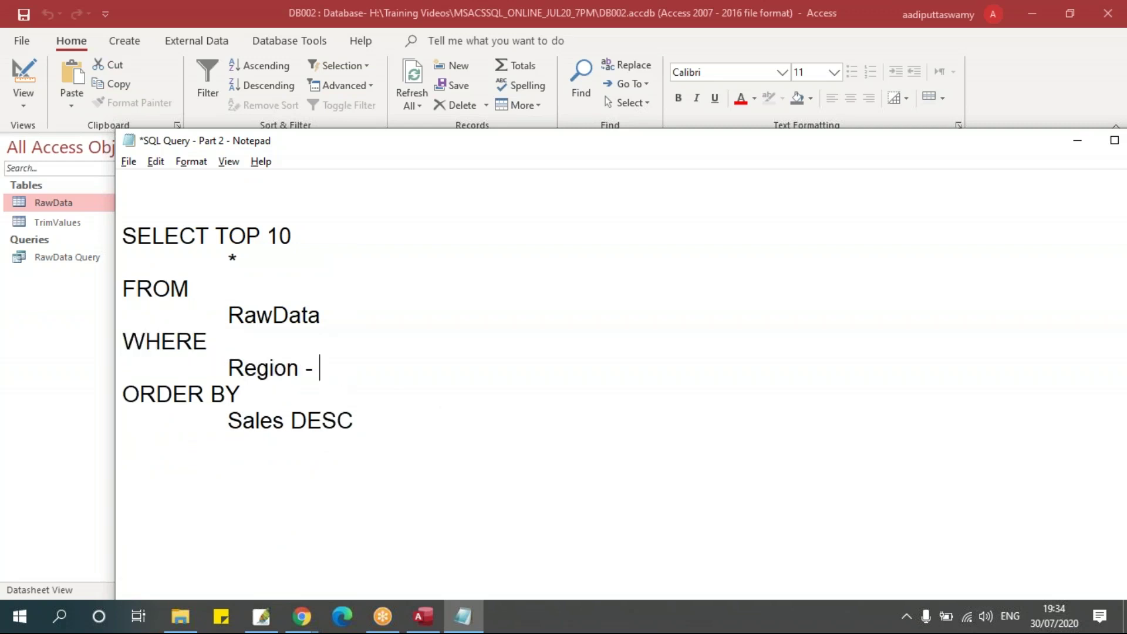
{"action": "key", "text": "BackSpace"}
{"action": "key", "text": "BackSpace"}
{"action": "type", "text": "= \"East\""}
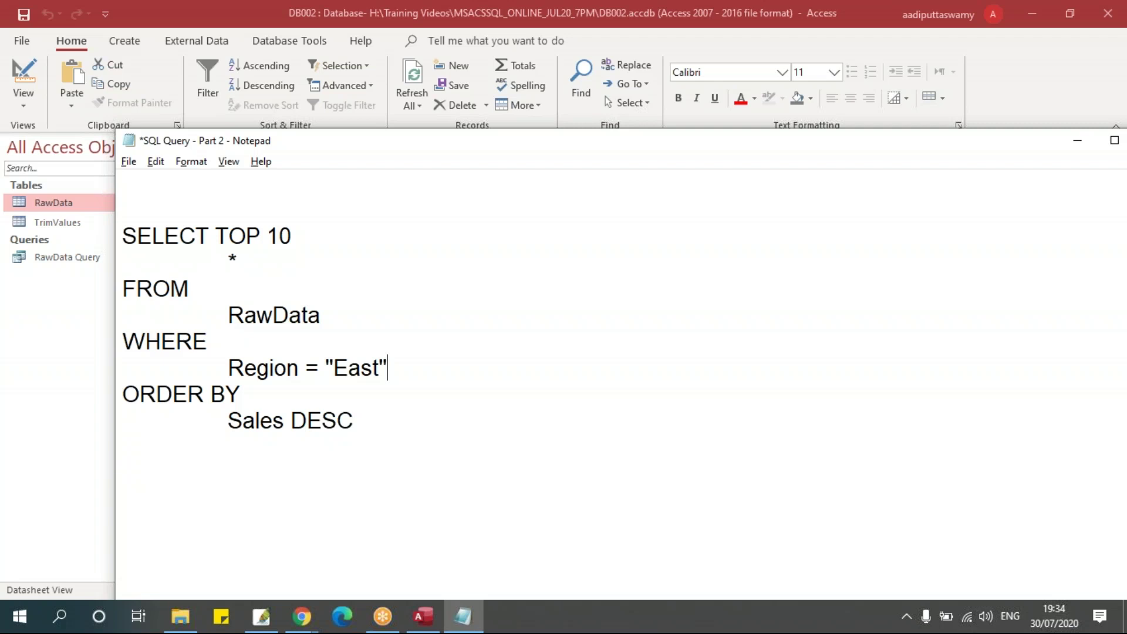
- Remove the stray space before Region in the SELECT DISTINCT query that lists Region, Category and Segment
{"action": "left_click", "coordinate": [134, 235]}
{"action": "left_click", "coordinate": [227, 259]}
{"action": "left_click", "coordinate": [258, 316]}
{"action": "scroll", "coordinate": [269, 321], "scroll_direction": "up", "scroll_amount": 5}
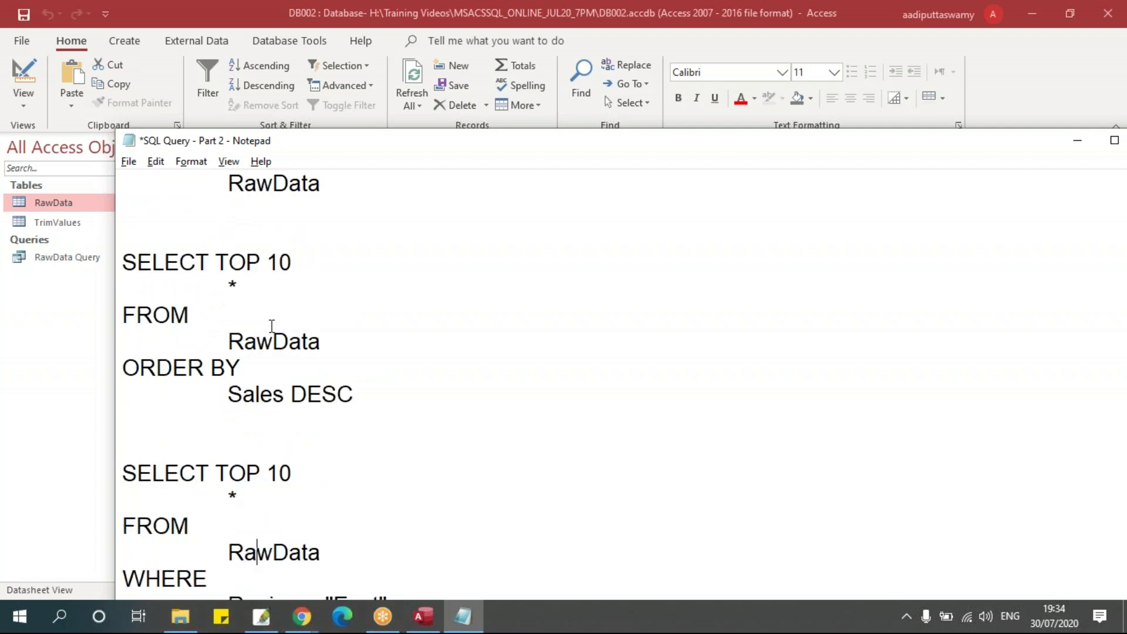
{"action": "scroll", "coordinate": [268, 322], "scroll_direction": "up", "scroll_amount": 1}
{"action": "scroll", "coordinate": [271, 326], "scroll_direction": "up", "scroll_amount": 2}
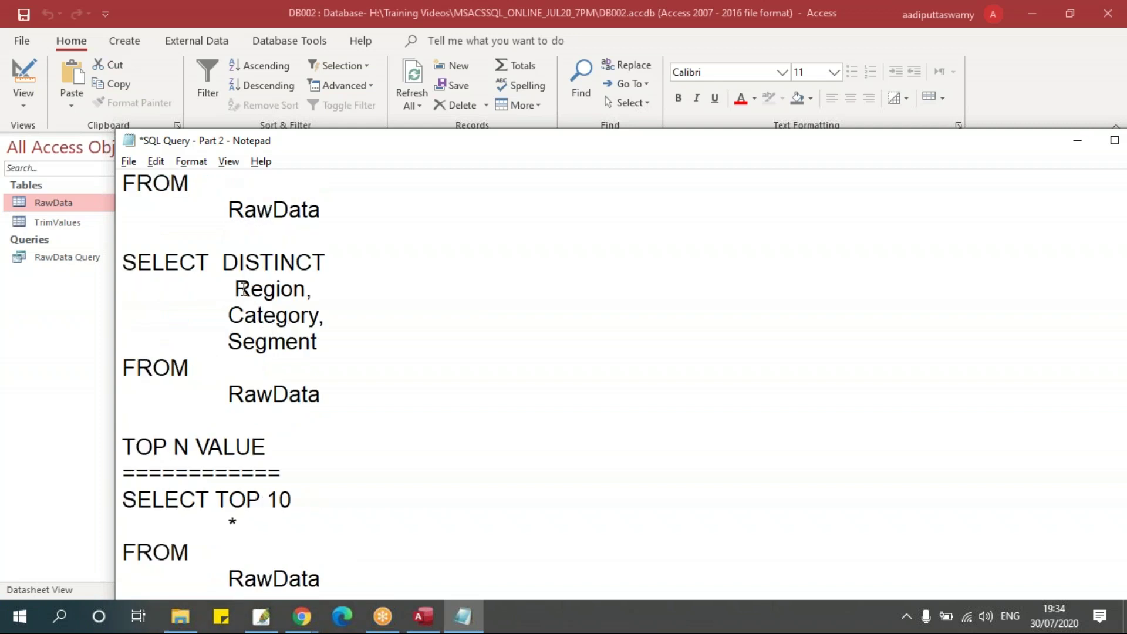
{"action": "left_click_drag", "start_coordinate": [224, 261], "coordinate": [326, 263]}
{"action": "right_click", "coordinate": [364, 262]}
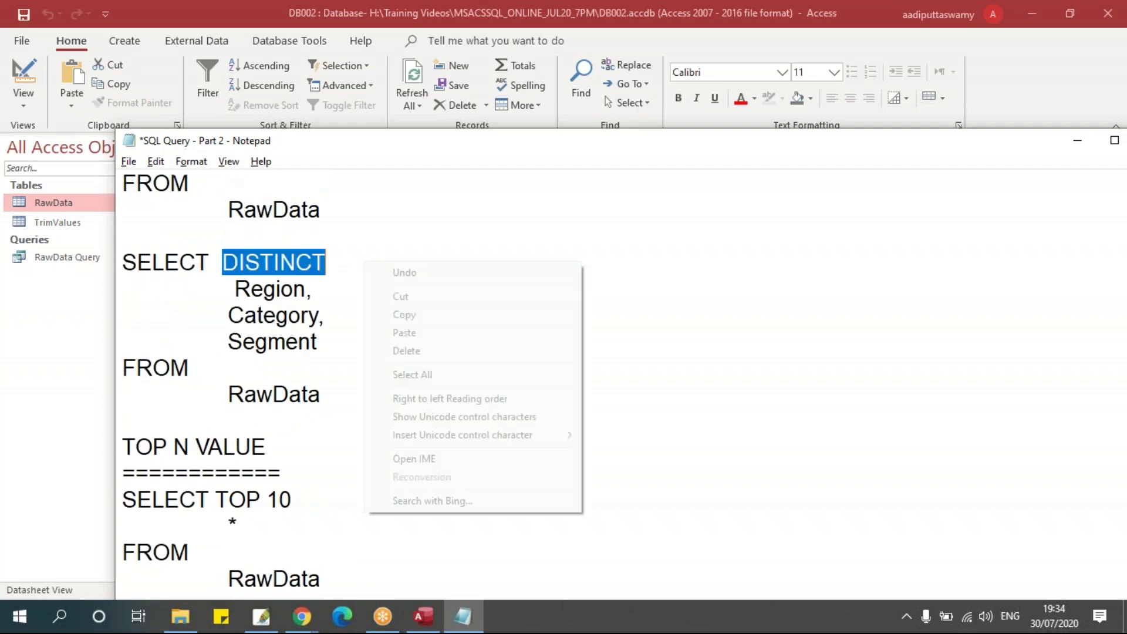
{"action": "left_click", "coordinate": [352, 251]}
{"action": "left_click", "coordinate": [235, 288]}
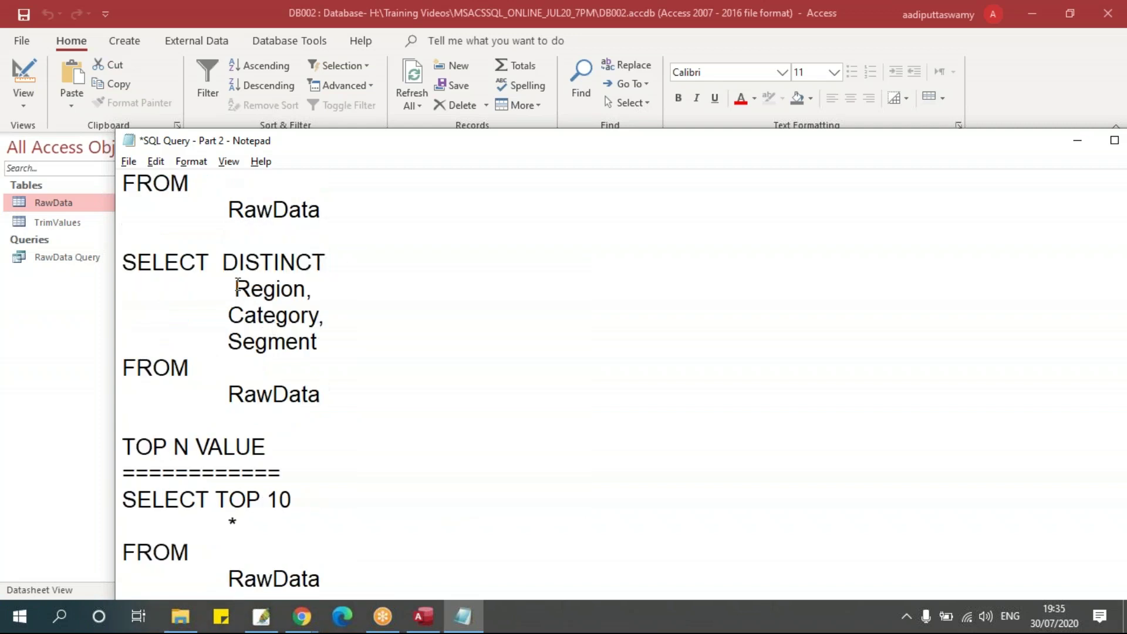
{"action": "key", "text": "BackSpace"}
- Review the clauses of the last TOP 10 query, especially its WHERE condition on Region and its ORDER BY
{"action": "scroll", "coordinate": [297, 330], "scroll_direction": "down", "scroll_amount": 1}
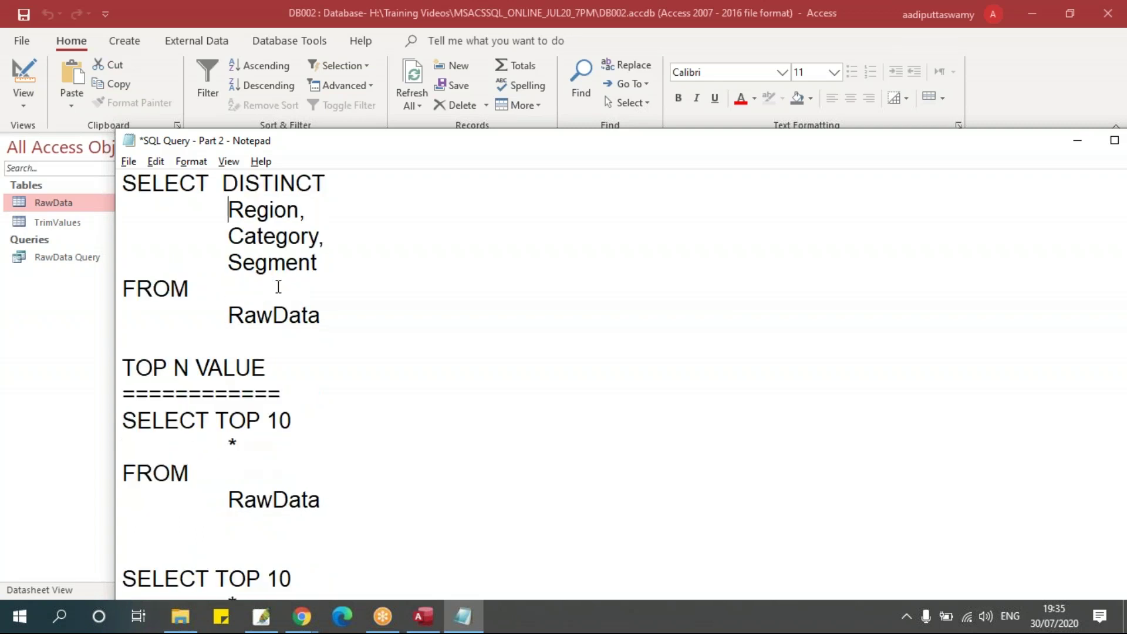
{"action": "left_click", "coordinate": [187, 289]}
{"action": "scroll", "coordinate": [316, 313], "scroll_direction": "down", "scroll_amount": 7}
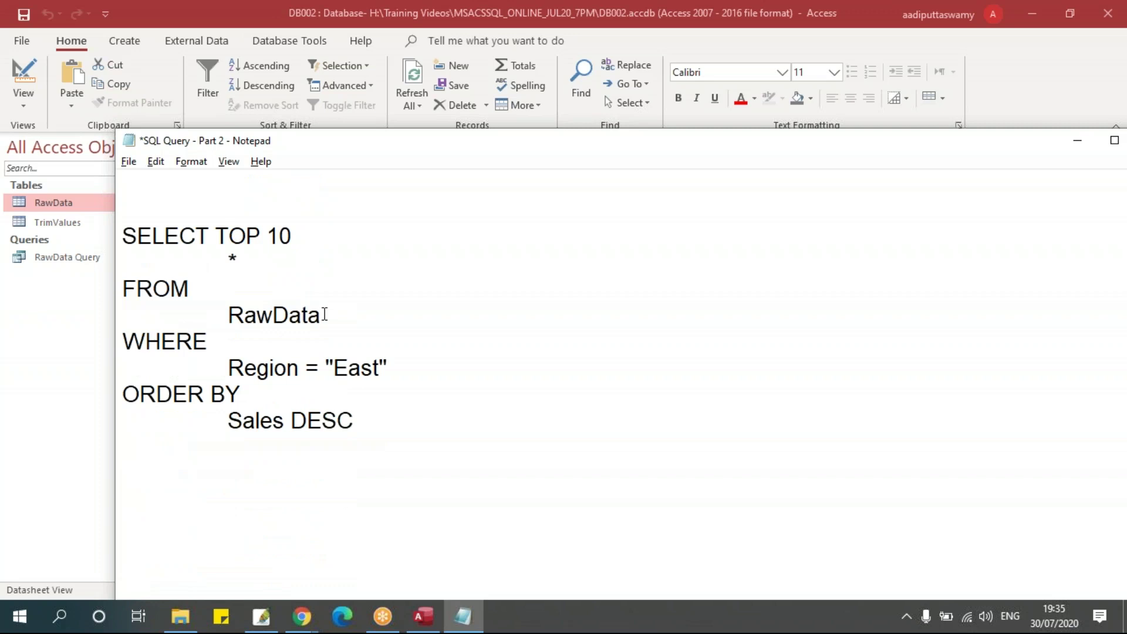
{"action": "left_click", "coordinate": [160, 340]}
{"action": "left_click_drag", "start_coordinate": [227, 367], "coordinate": [387, 368]}
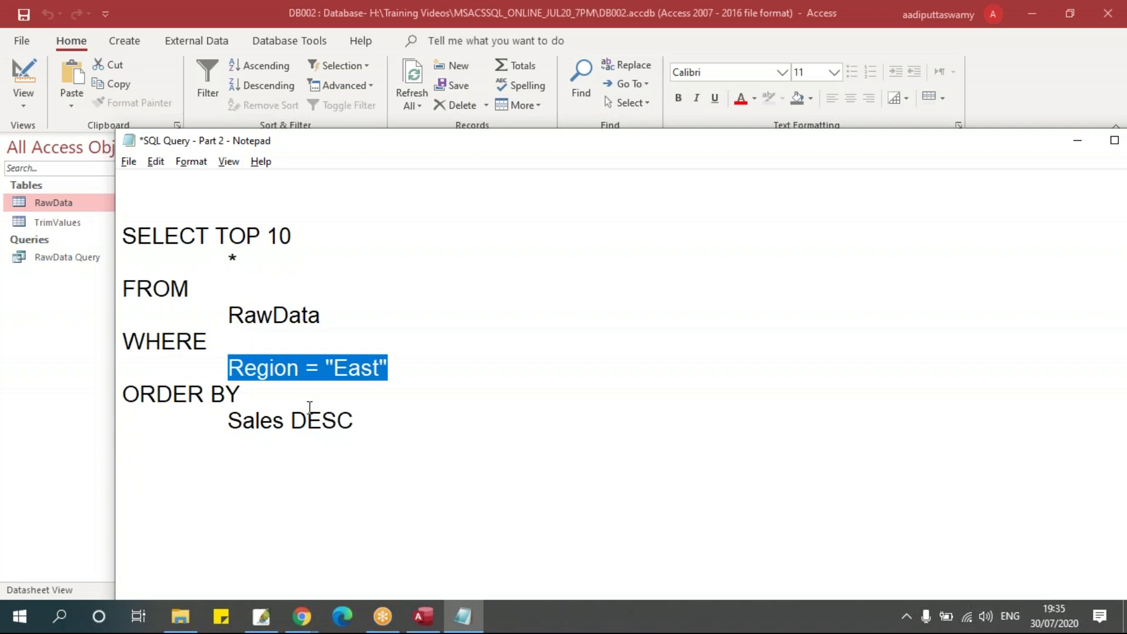
{"action": "left_click", "coordinate": [285, 395]}
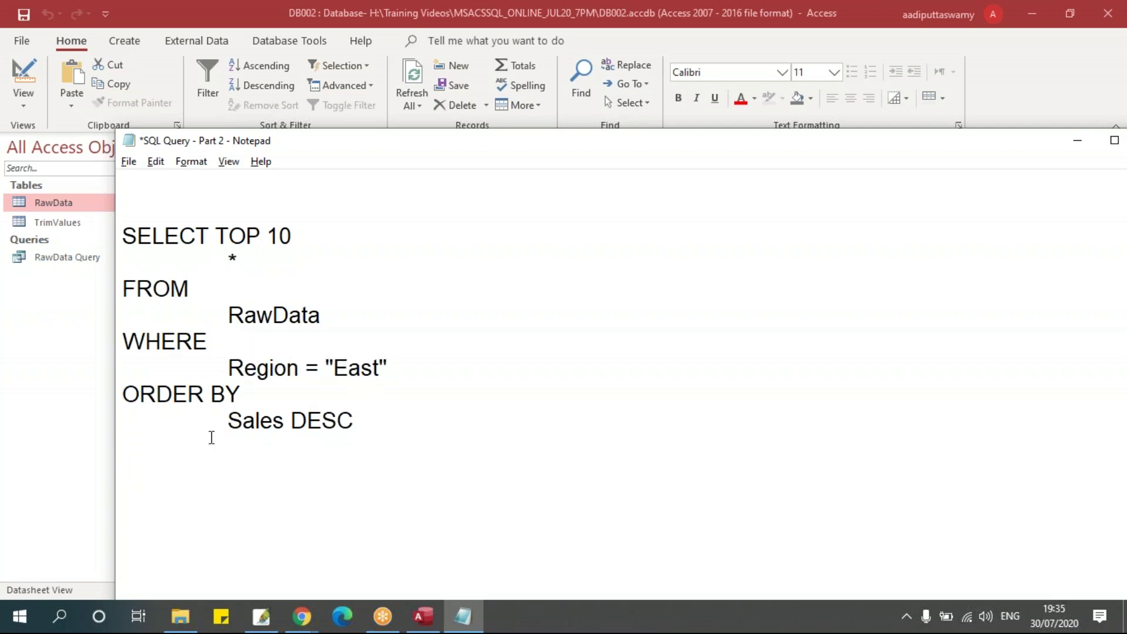
{"action": "left_click", "coordinate": [176, 281]}
{"action": "left_click", "coordinate": [246, 370]}
{"action": "left_click", "coordinate": [230, 261]}
{"action": "left_click_drag", "start_coordinate": [234, 365], "coordinate": [379, 368]}
{"action": "left_click", "coordinate": [379, 369]}
- Copy the complete TOP 10 query filtered on Region = "East" and switch to Access
{"action": "left_click", "coordinate": [123, 235]}
{"action": "left_click_drag", "start_coordinate": [123, 236], "coordinate": [387, 429]}
{"action": "key", "text": "ctrl+c"}
{"action": "key", "text": "alt+Tab"}
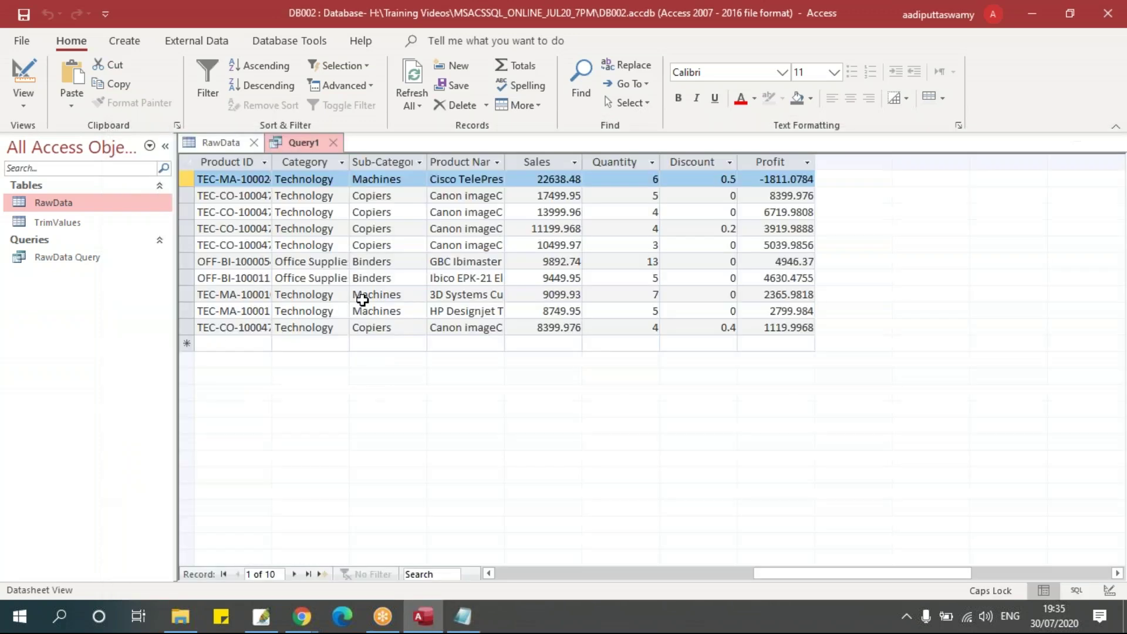
- Create a new query in design view and add the RawData table to it
{"action": "right_click", "coordinate": [297, 141]}
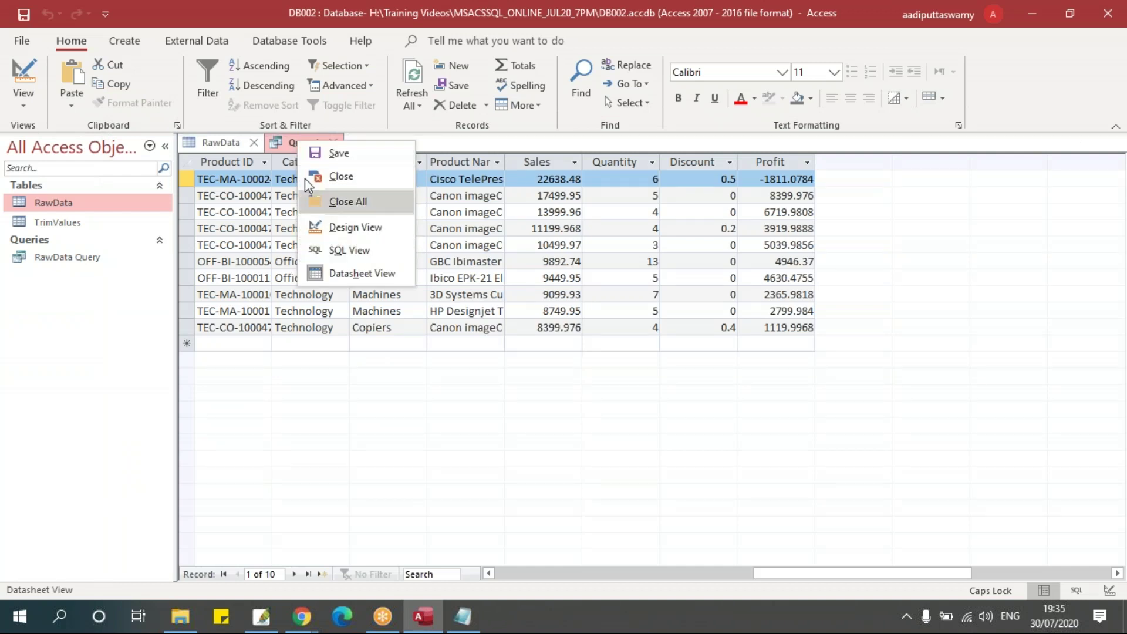
{"action": "left_click", "coordinate": [280, 140]}
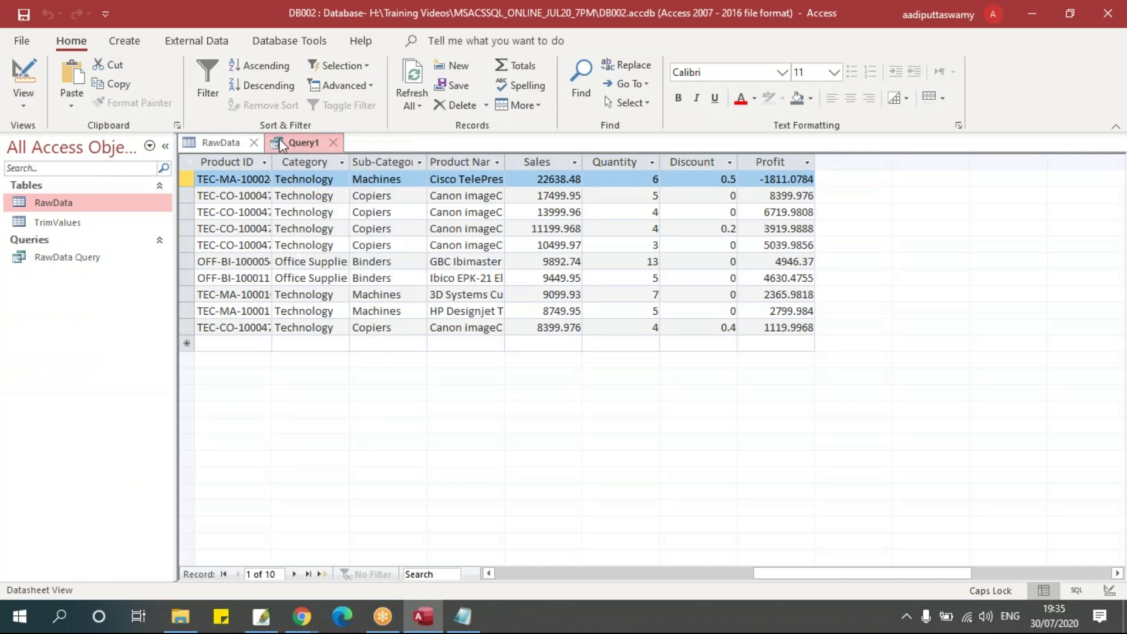
{"action": "left_click", "coordinate": [135, 44]}
{"action": "left_click", "coordinate": [266, 100]}
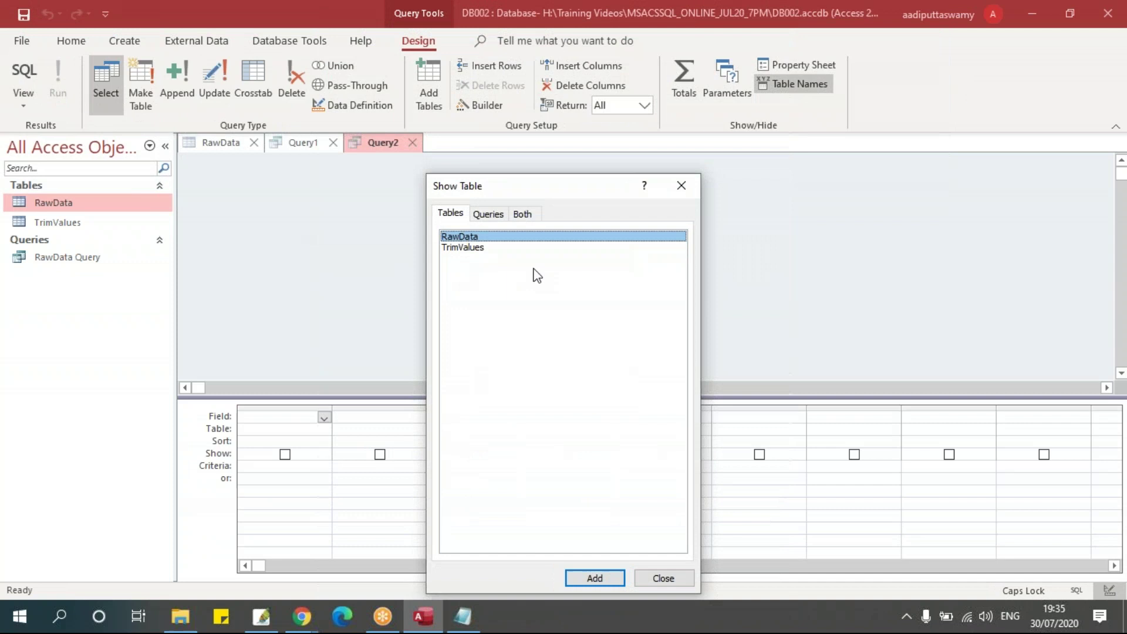
{"action": "left_click", "coordinate": [594, 580]}
{"action": "left_click", "coordinate": [660, 579]}
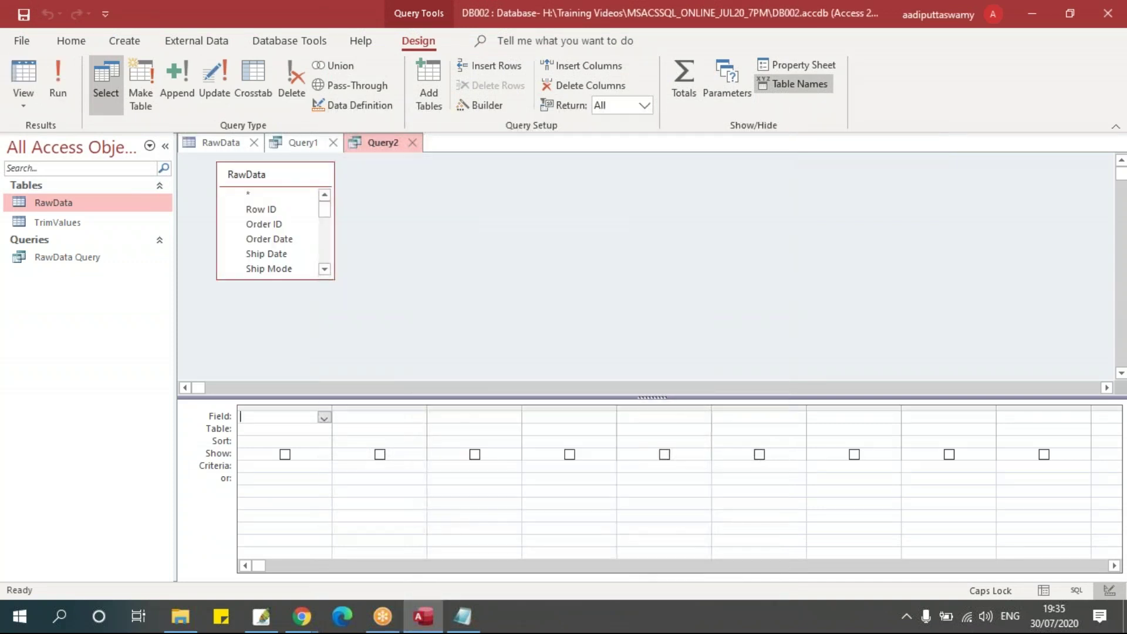
- Replace the new query's SQL with the copied Region = "East" query and run it
{"action": "left_click", "coordinate": [58, 79]}
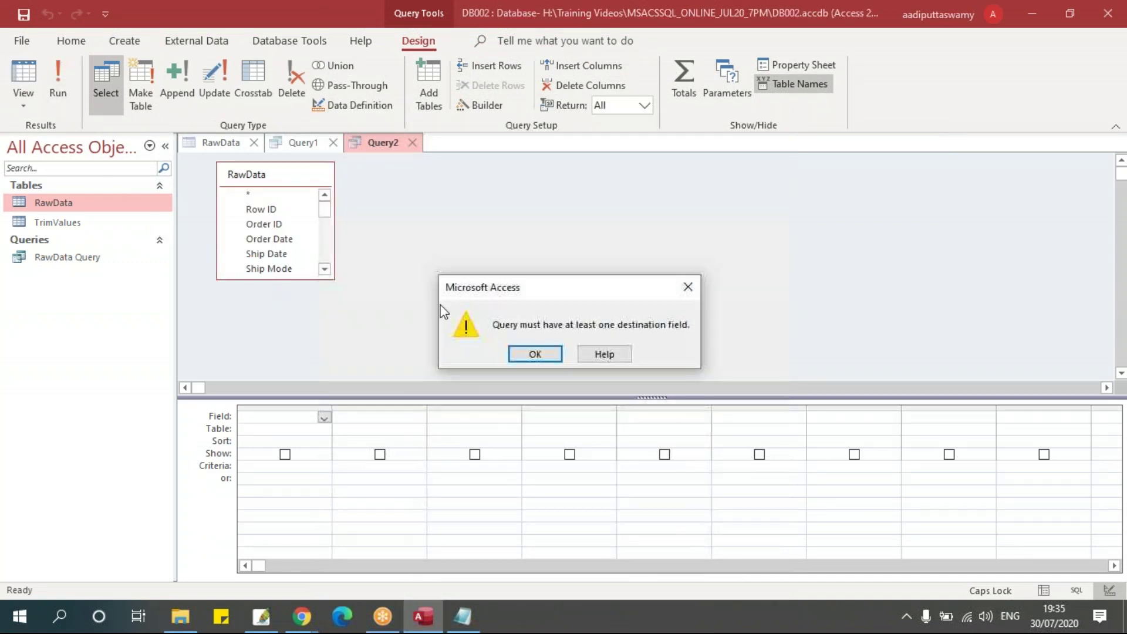
{"action": "left_click", "coordinate": [688, 287]}
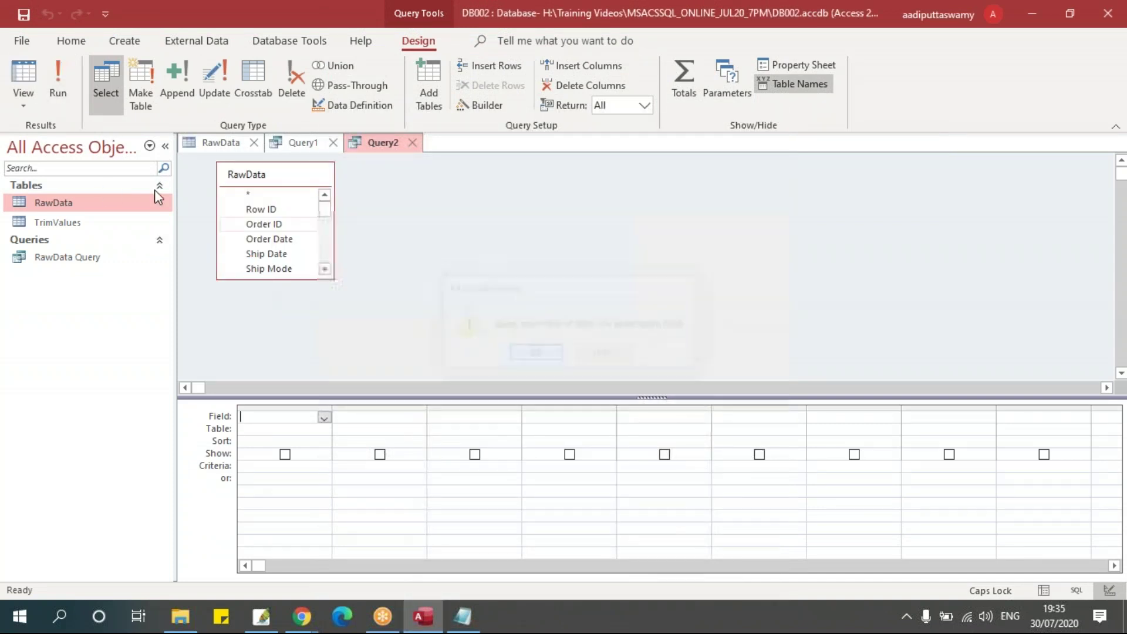
{"action": "left_click", "coordinate": [23, 101]}
{"action": "left_click", "coordinate": [56, 177]}
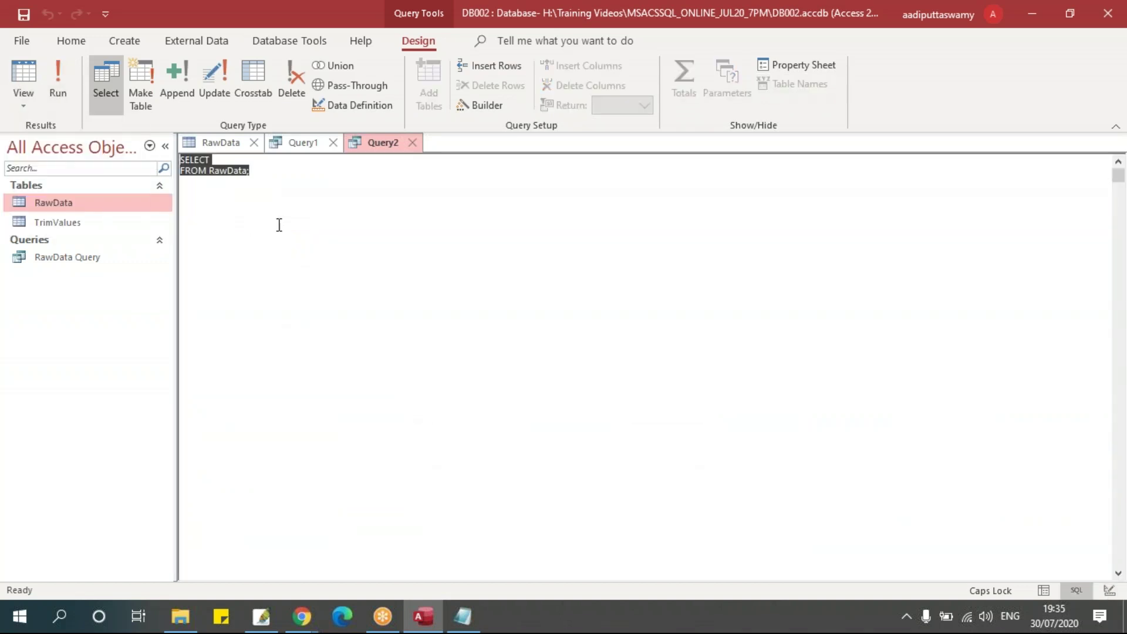
{"action": "key", "text": "ctrl+v"}
{"action": "left_click", "coordinate": [69, 92]}
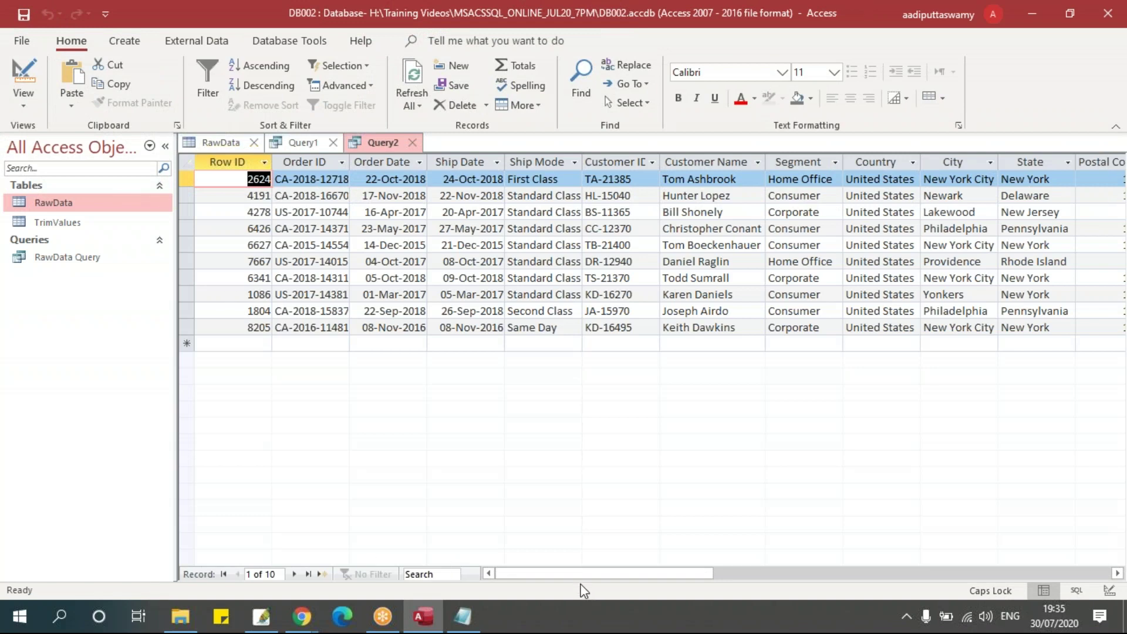
- Compare the Region and Sales columns in the results of Query1 and Query2
{"action": "left_click_drag", "start_coordinate": [536, 574], "coordinate": [844, 567]}
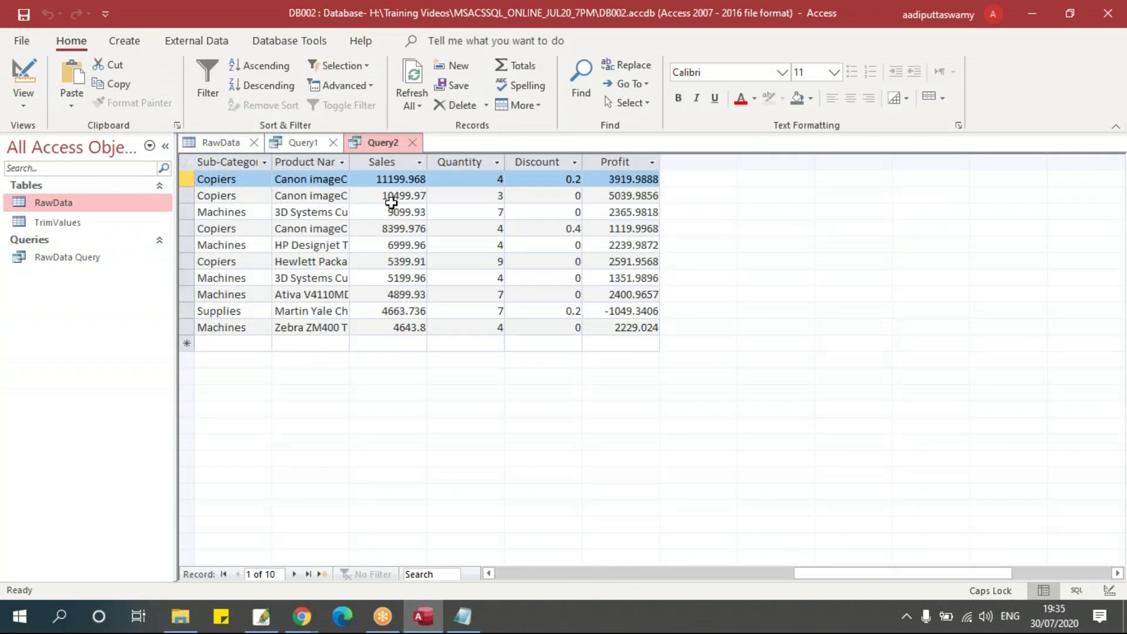
{"action": "left_click", "coordinate": [304, 143]}
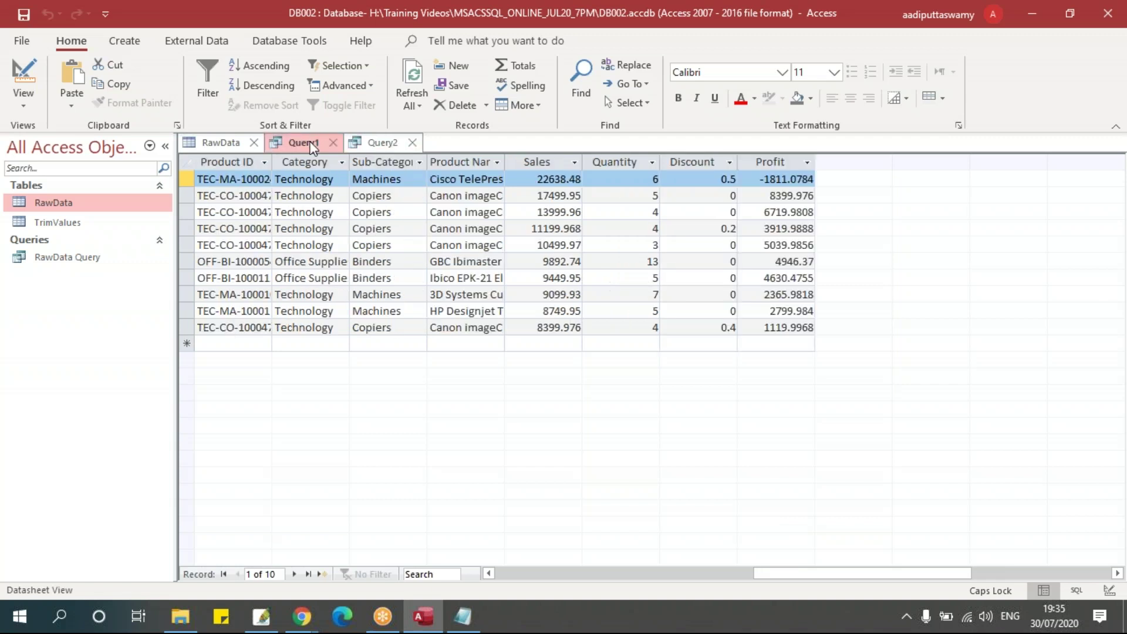
{"action": "left_click_drag", "start_coordinate": [791, 573], "coordinate": [822, 575]}
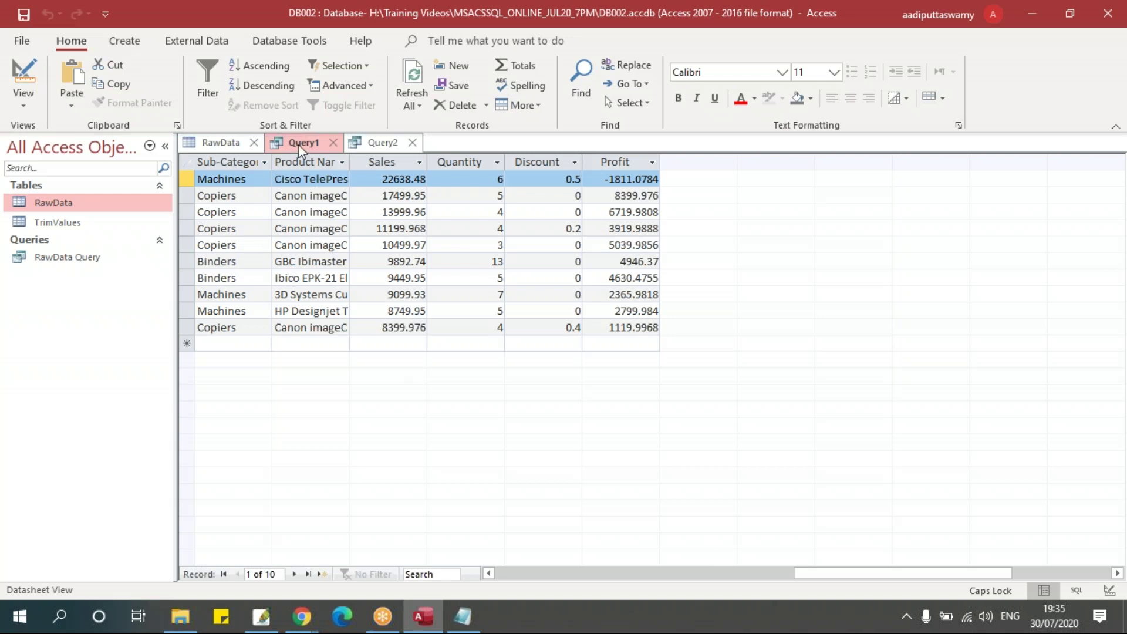
{"action": "left_click_drag", "start_coordinate": [869, 569], "coordinate": [746, 588]}
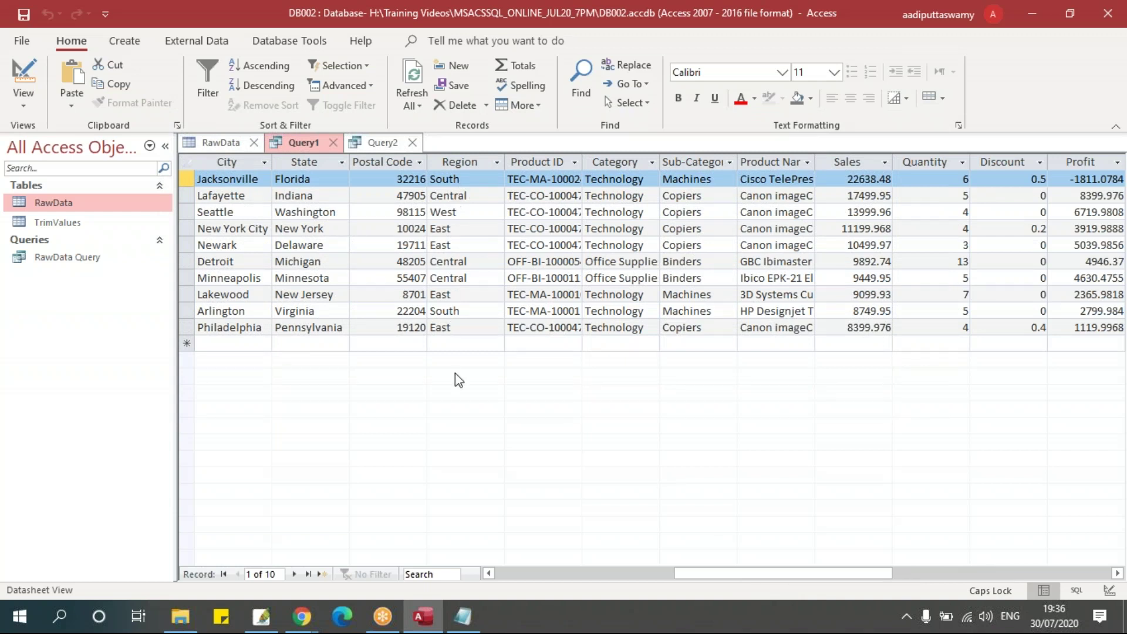
{"action": "left_click", "coordinate": [378, 143]}
{"action": "left_click_drag", "start_coordinate": [813, 574], "coordinate": [657, 574]}
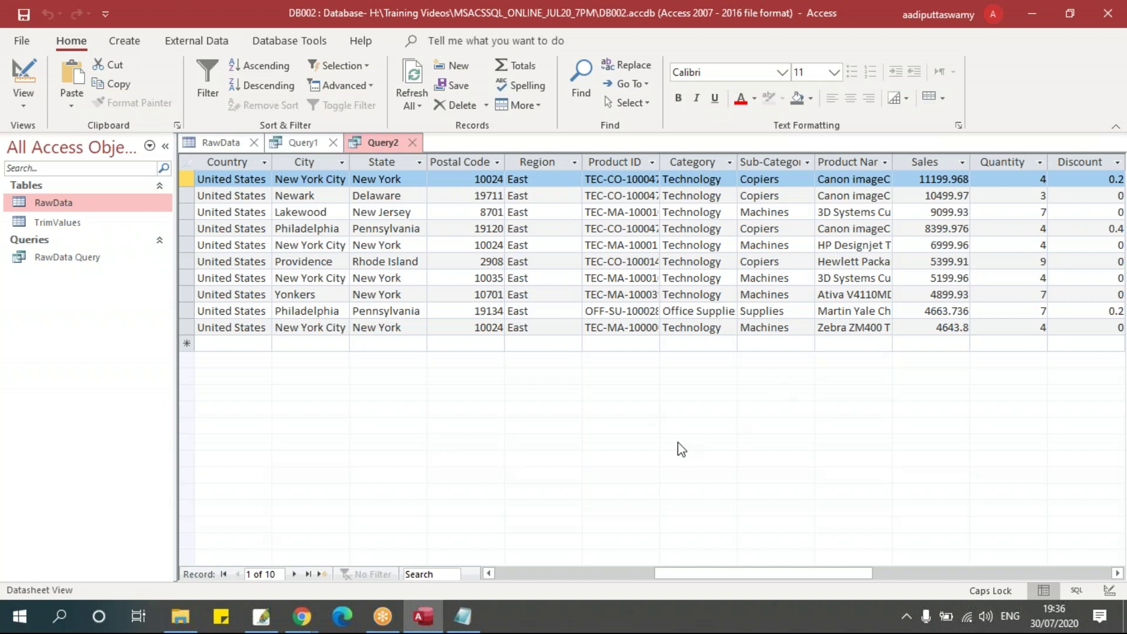
- Return to Notepad and review the WHERE, SELECT TOP 10 and ORDER BY clauses of the East region query
{"action": "key", "text": "alt+Tab"}
{"action": "left_click", "coordinate": [285, 421]}
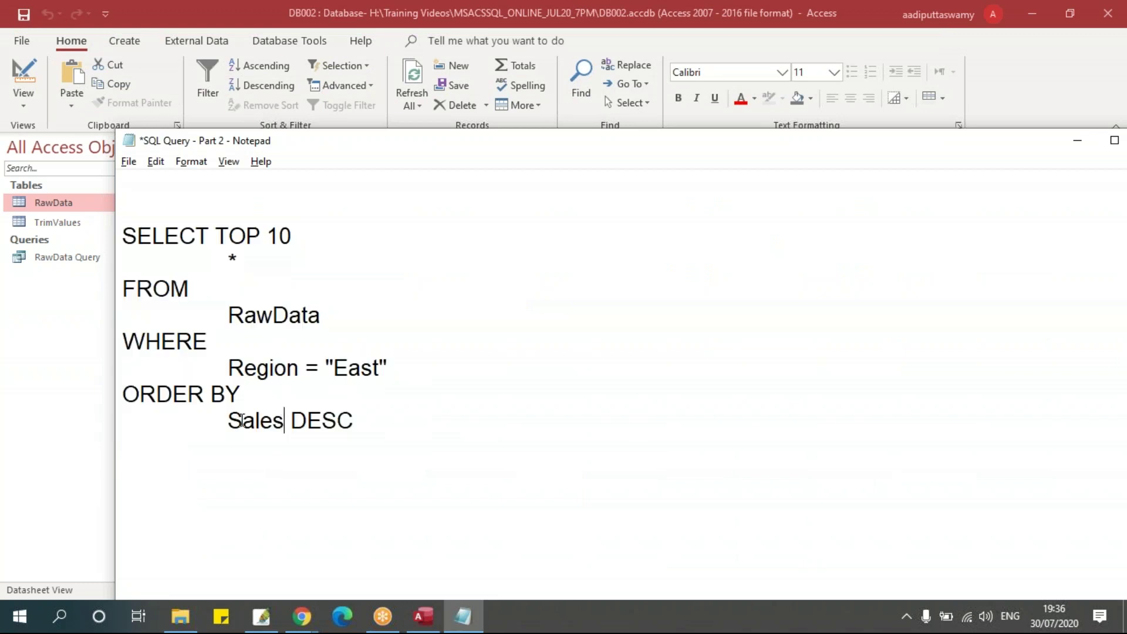
{"action": "left_click_drag", "start_coordinate": [137, 341], "coordinate": [464, 371]}
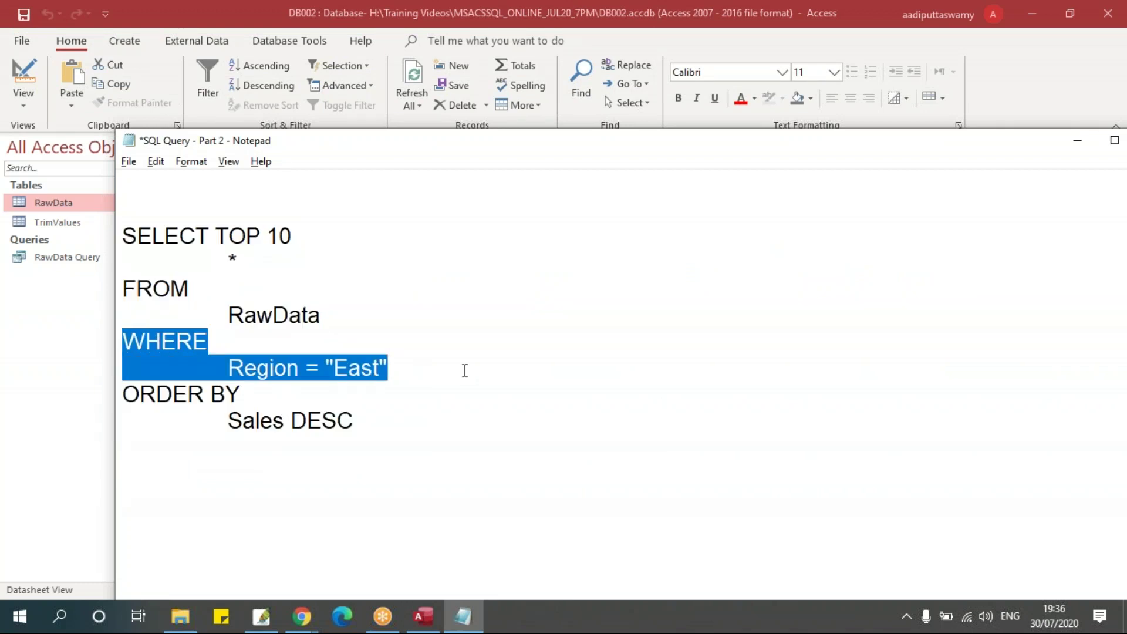
{"action": "left_click", "coordinate": [229, 236]}
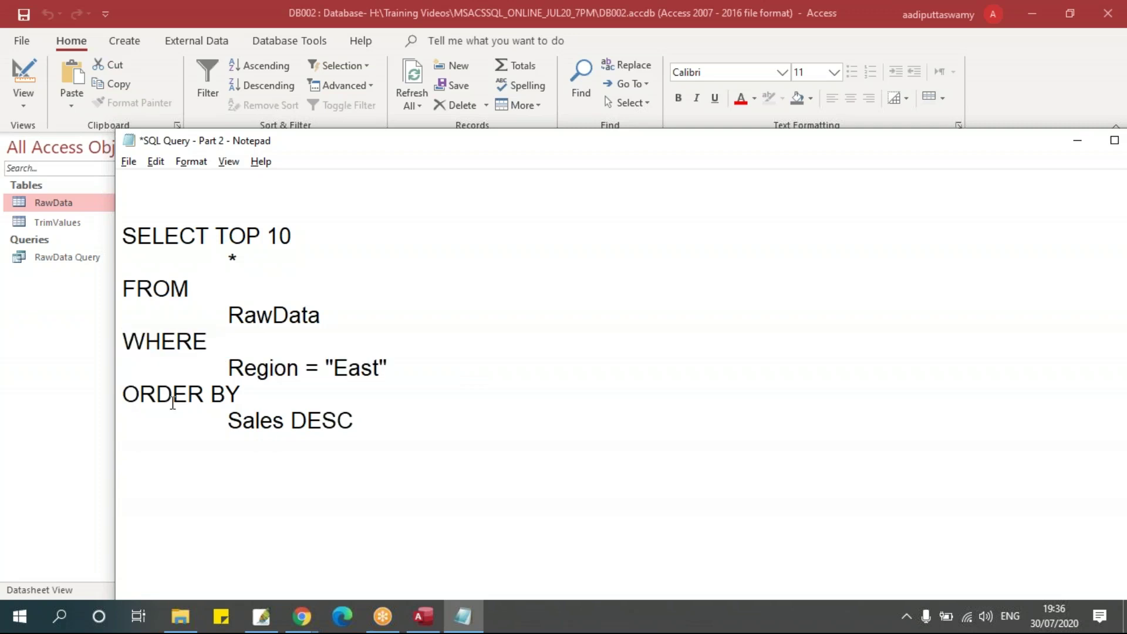
{"action": "left_click_drag", "start_coordinate": [130, 393], "coordinate": [406, 427]}
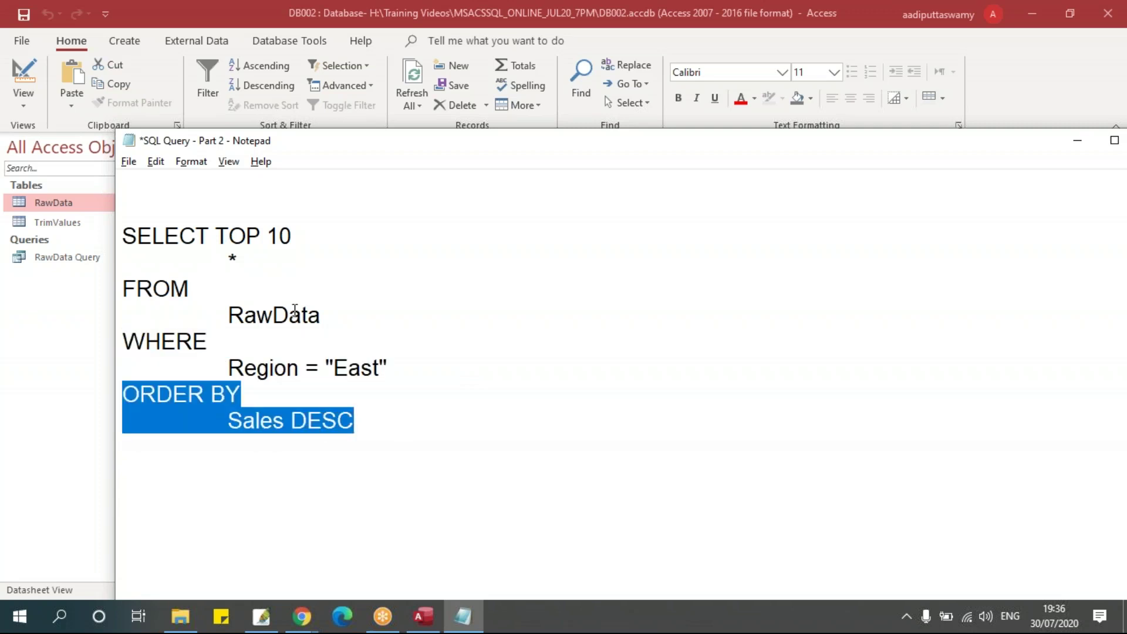
- Review the ORDER BY Sales DESC clause and the TOP 10 count of the East region query again
{"action": "left_click", "coordinate": [278, 236]}
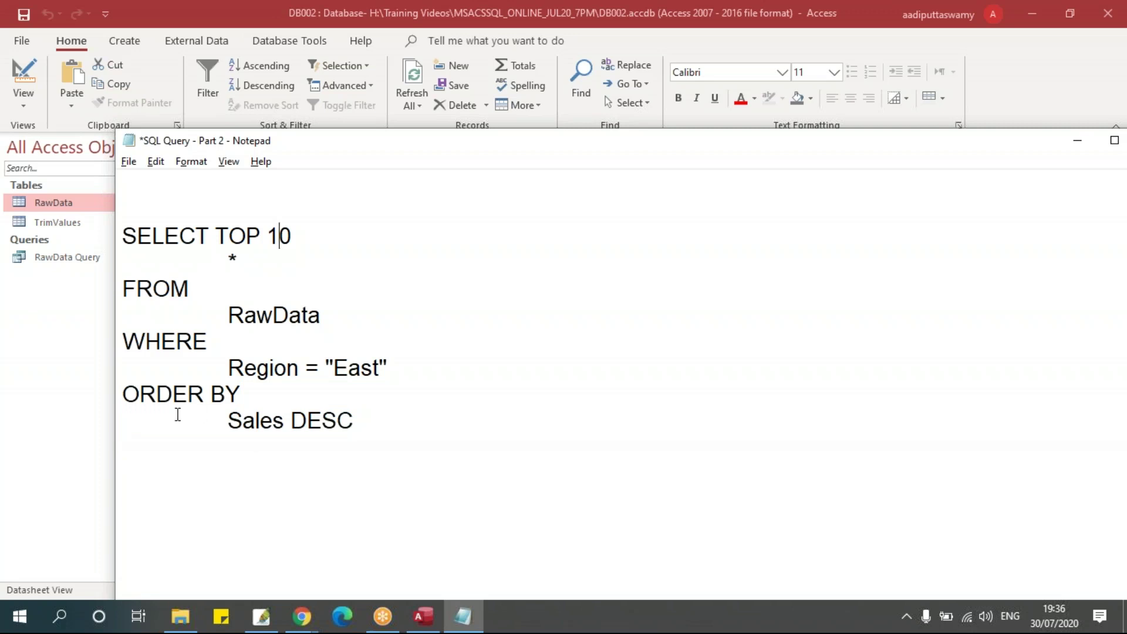
{"action": "left_click_drag", "start_coordinate": [128, 387], "coordinate": [489, 462]}
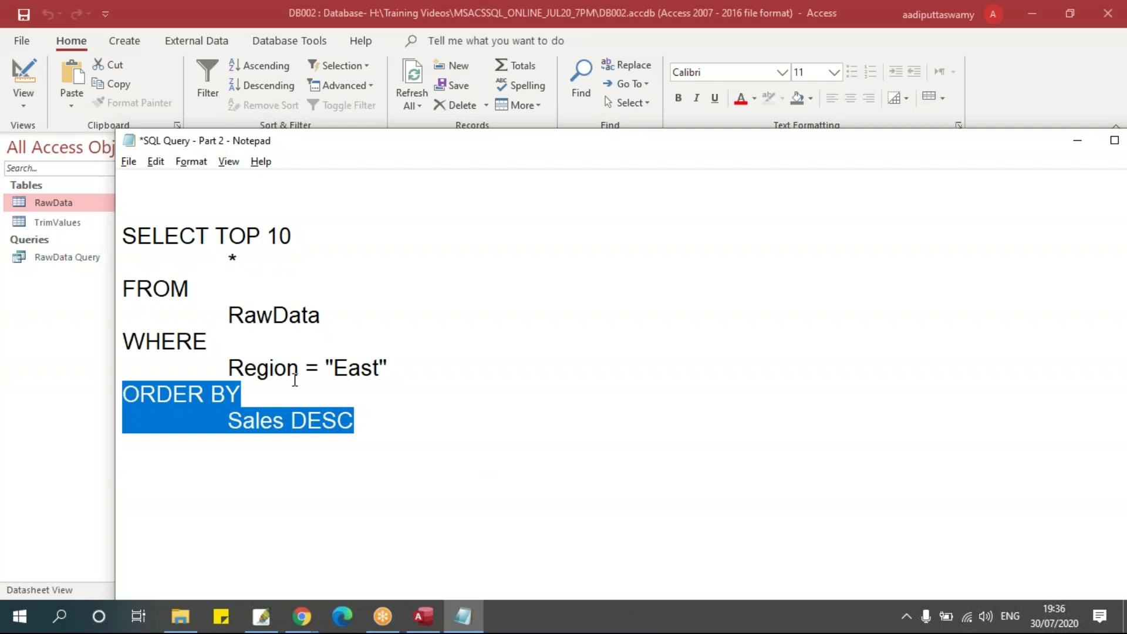
{"action": "left_click", "coordinate": [284, 339]}
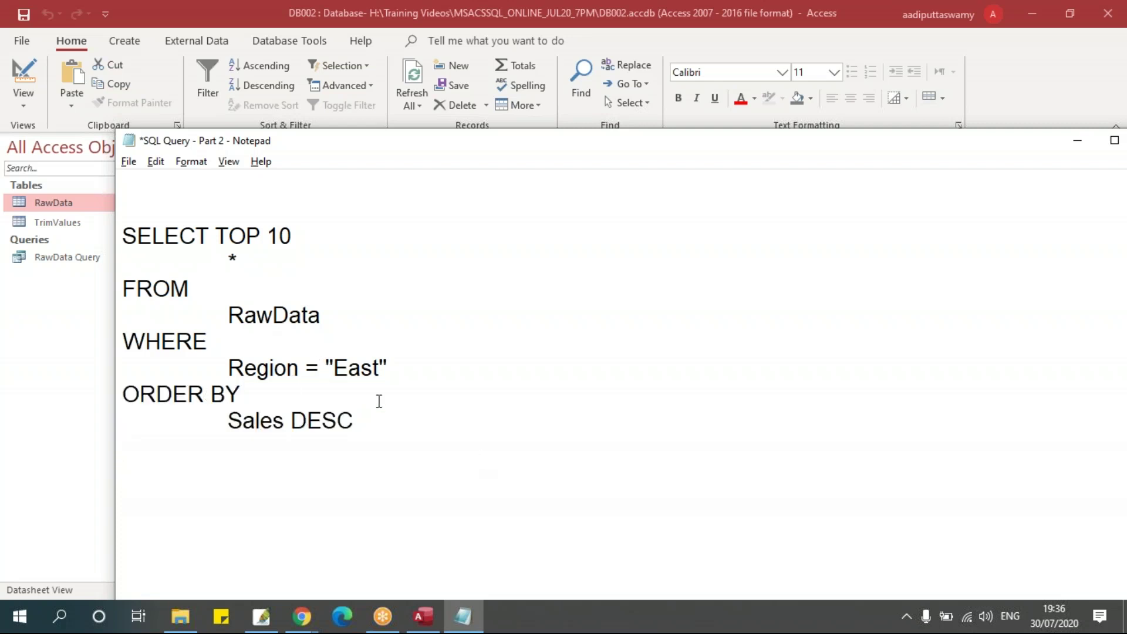
{"action": "left_click_drag", "start_coordinate": [267, 236], "coordinate": [313, 238]}
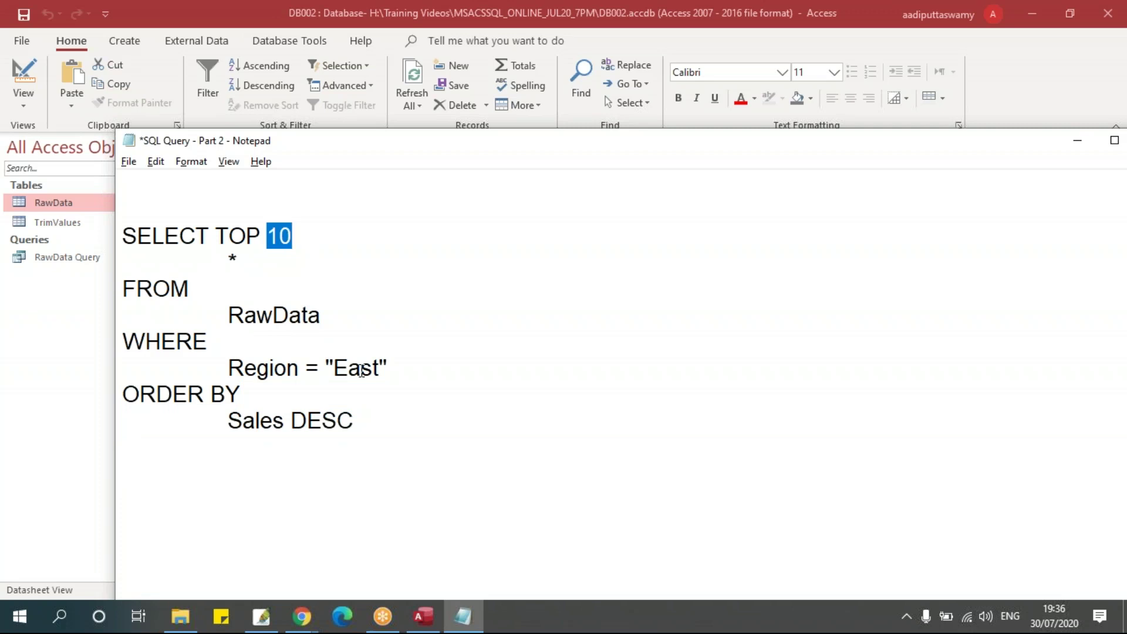
- Switch to Access and close Query2 and Query1 without saving them, leaving the RawData table open
{"action": "key", "text": "alt+Tab"}
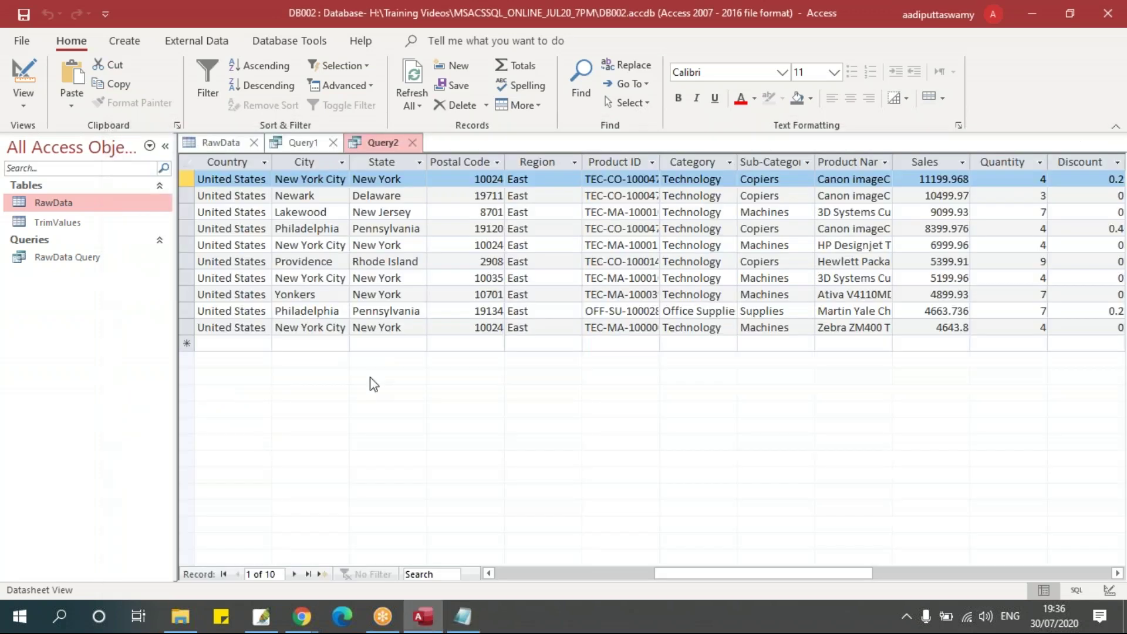
{"action": "left_click", "coordinate": [414, 142]}
{"action": "left_click", "coordinate": [567, 353]}
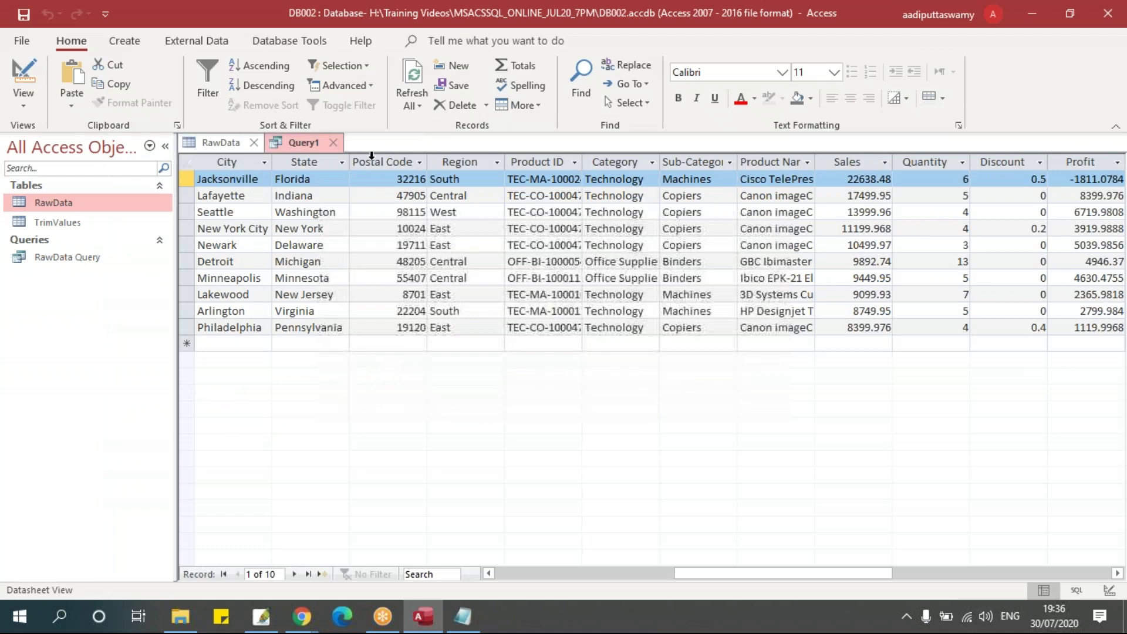
{"action": "left_click", "coordinate": [337, 142]}
{"action": "left_click", "coordinate": [568, 353]}
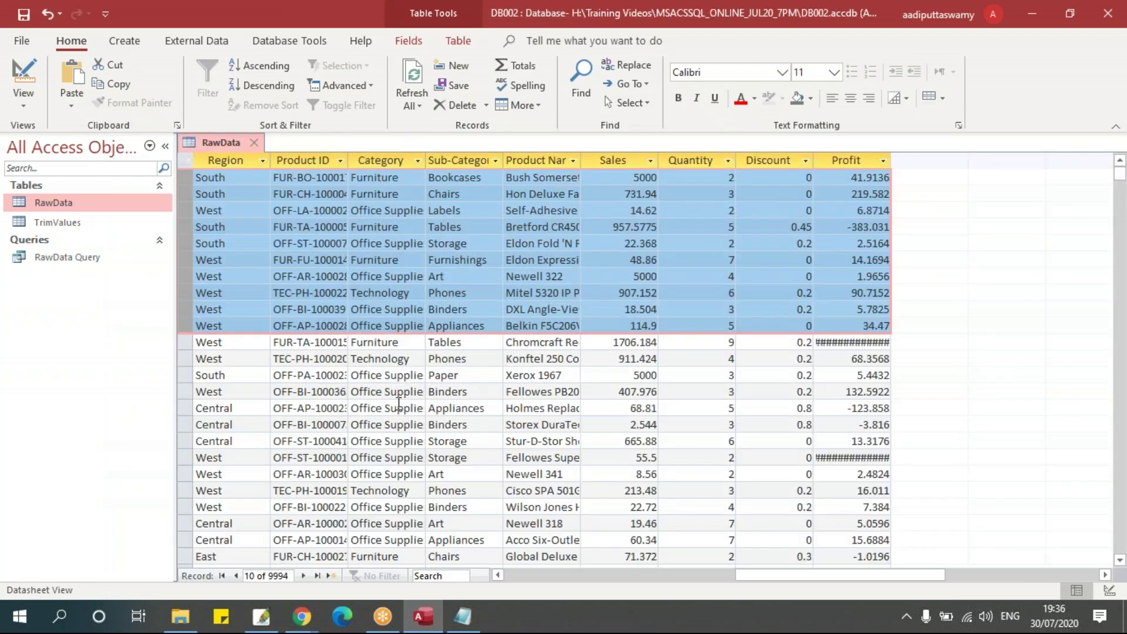
{"action": "left_click", "coordinate": [403, 308]}
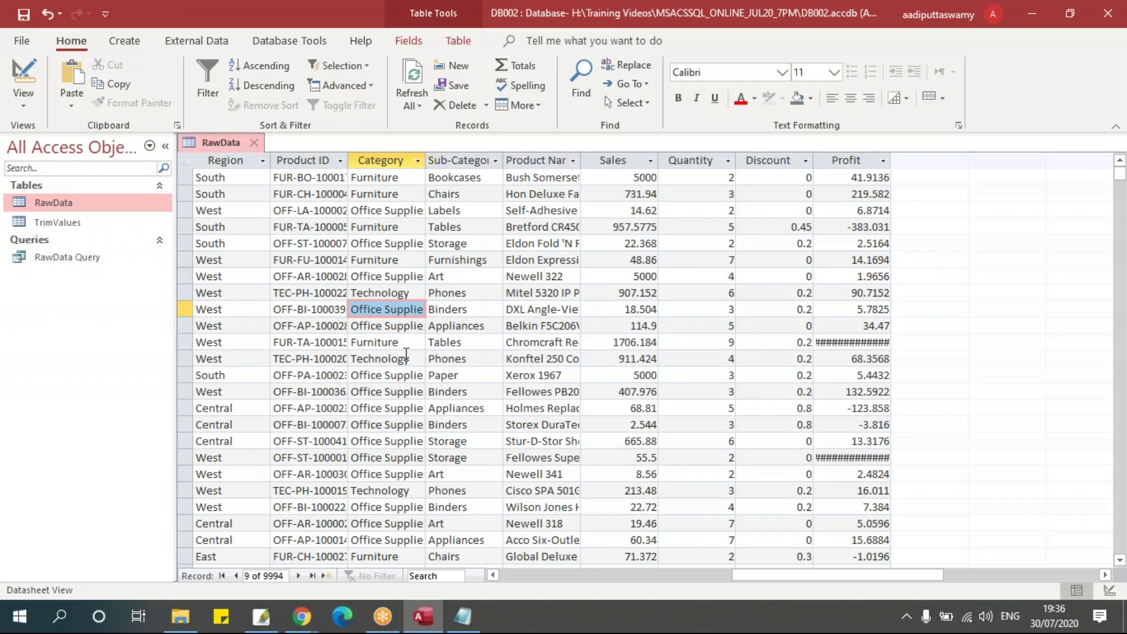
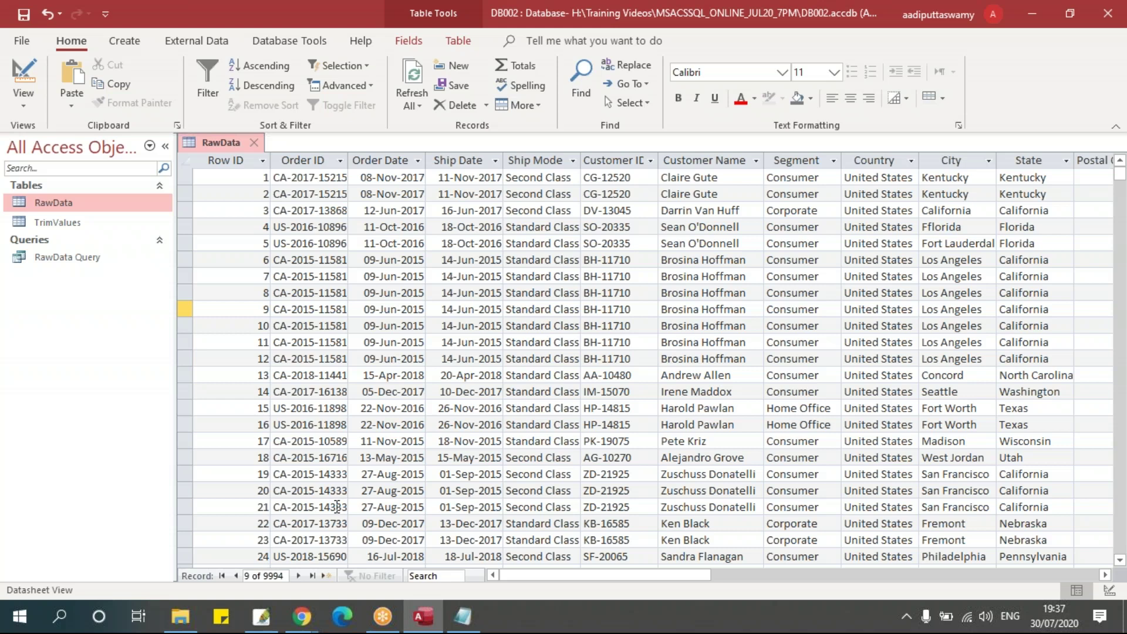
- Switch to Notepad and duplicate the East region TOP 10 query below the original
{"action": "left_click", "coordinate": [464, 616]}
{"action": "left_click", "coordinate": [290, 387]}
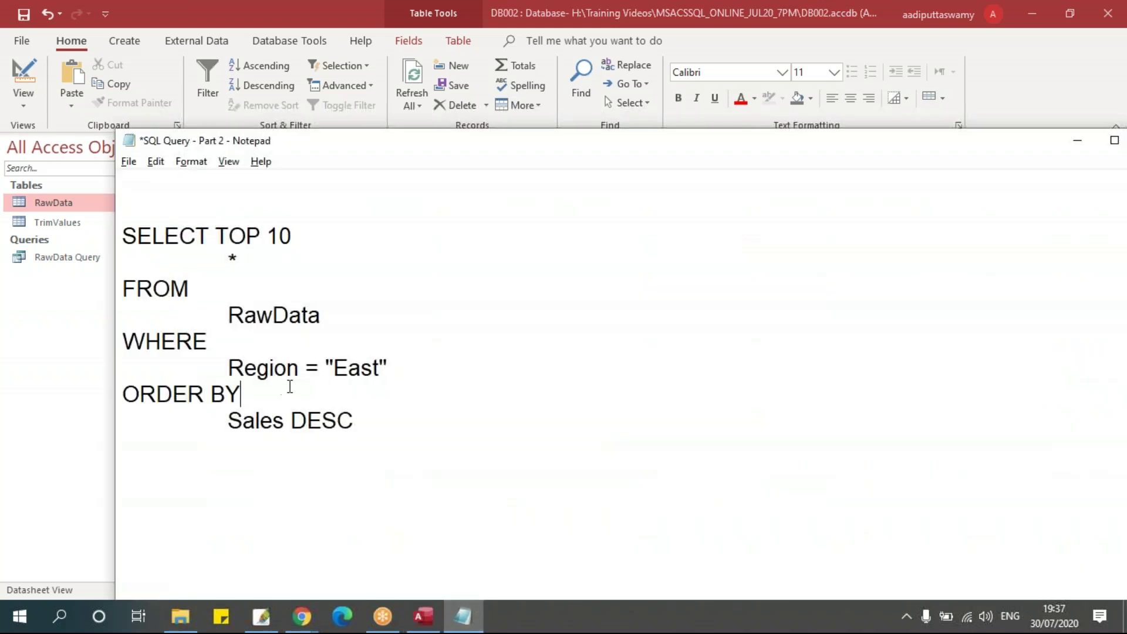
{"action": "left_click_drag", "start_coordinate": [121, 234], "coordinate": [378, 442]}
{"action": "key", "text": "ctrl+c"}
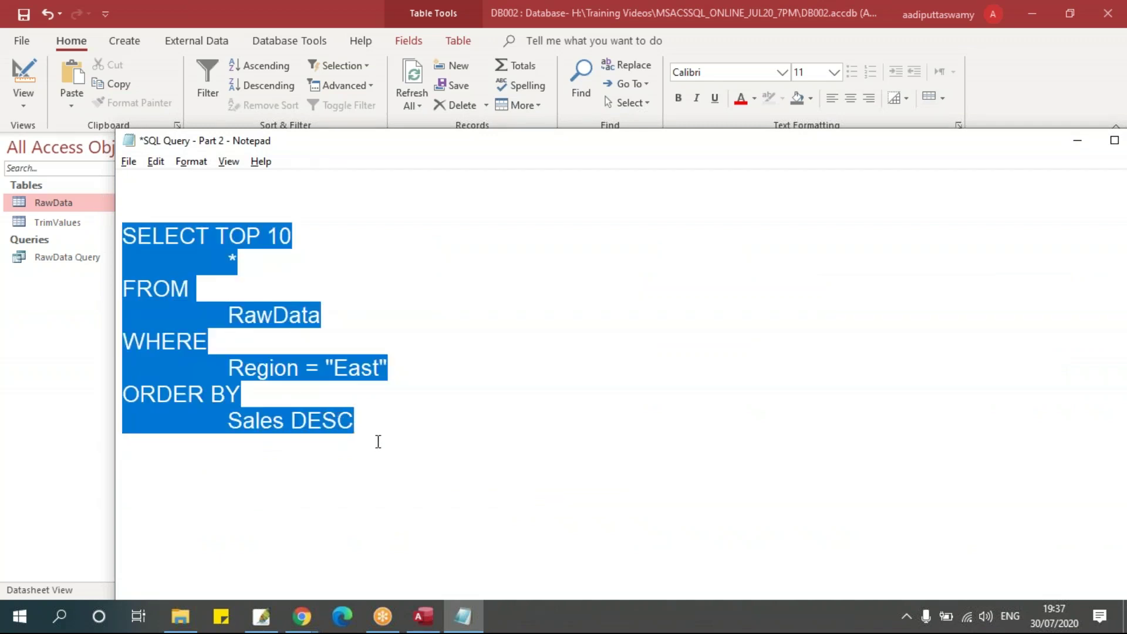
{"action": "left_click", "coordinate": [360, 476]}
{"action": "key", "text": "Return"}
{"action": "key", "text": "ctrl+v"}
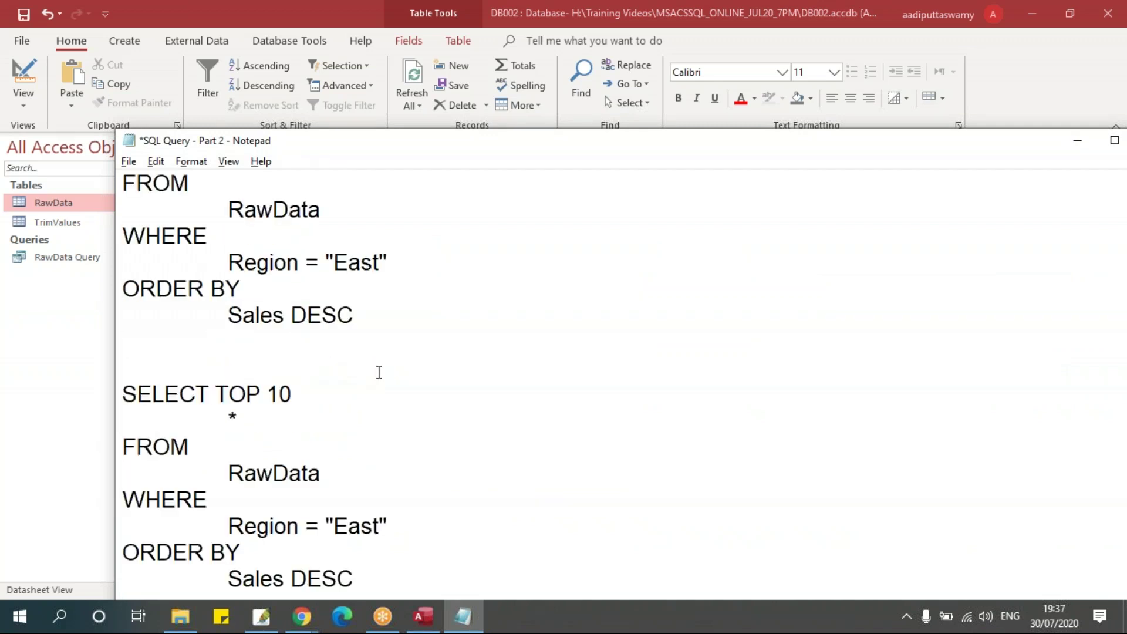
{"action": "scroll", "coordinate": [378, 372], "scroll_direction": "down", "scroll_amount": 2}
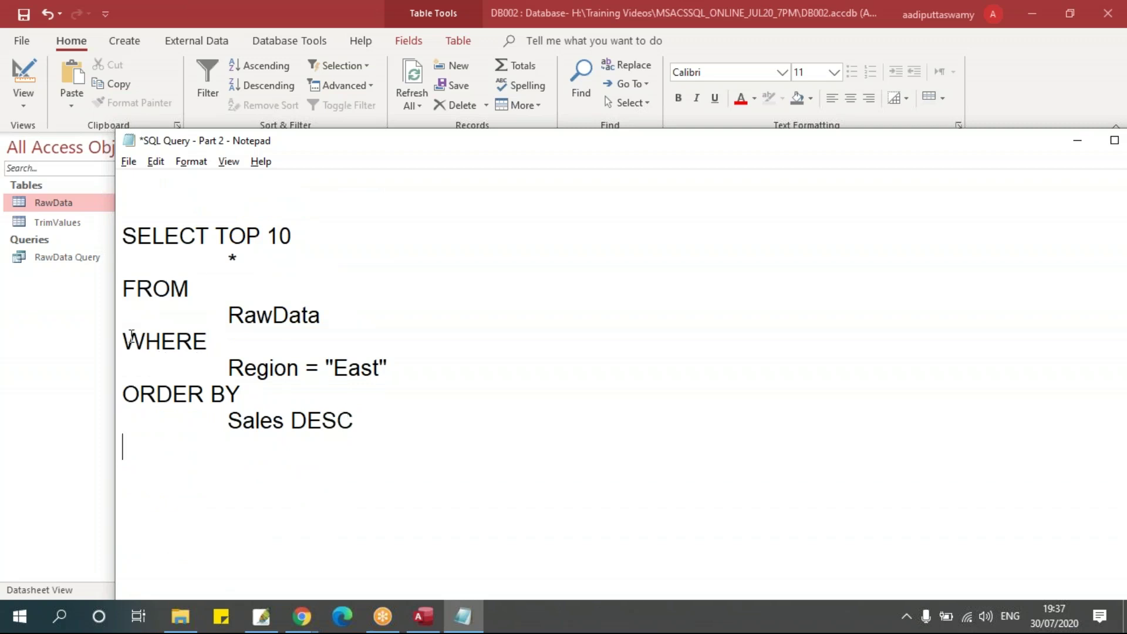
- In the duplicated query, delete the WHERE and ORDER BY clauses and change the row limit to TOP 50 PERCENT
{"action": "left_click_drag", "start_coordinate": [123, 338], "coordinate": [415, 417]}
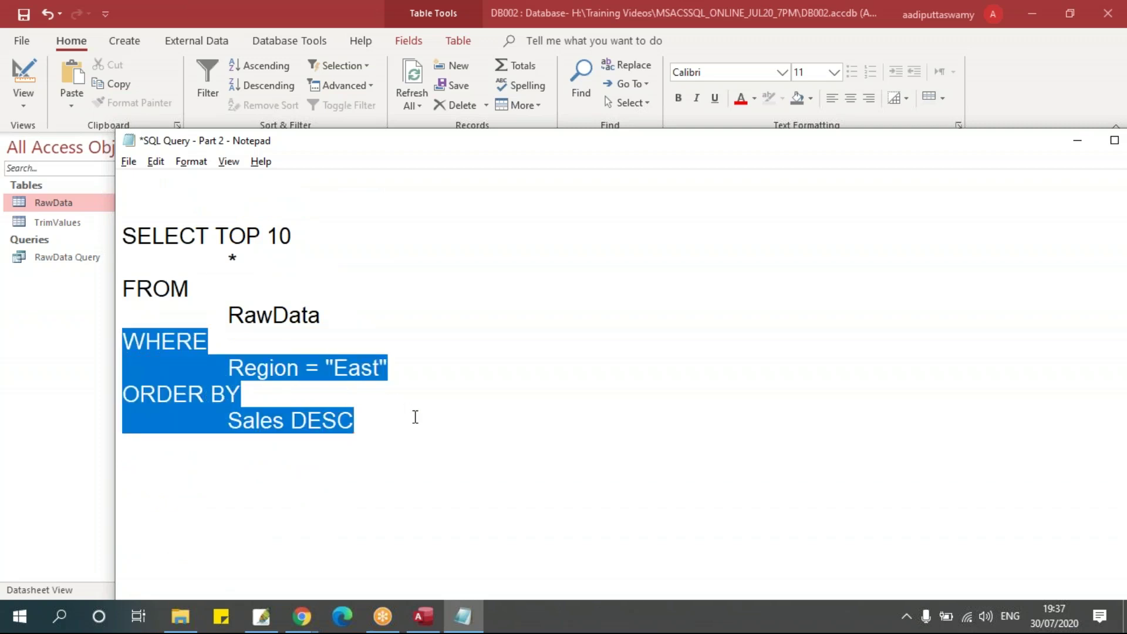
{"action": "key", "text": "BackSpace"}
{"action": "key", "text": "BackSpace"}
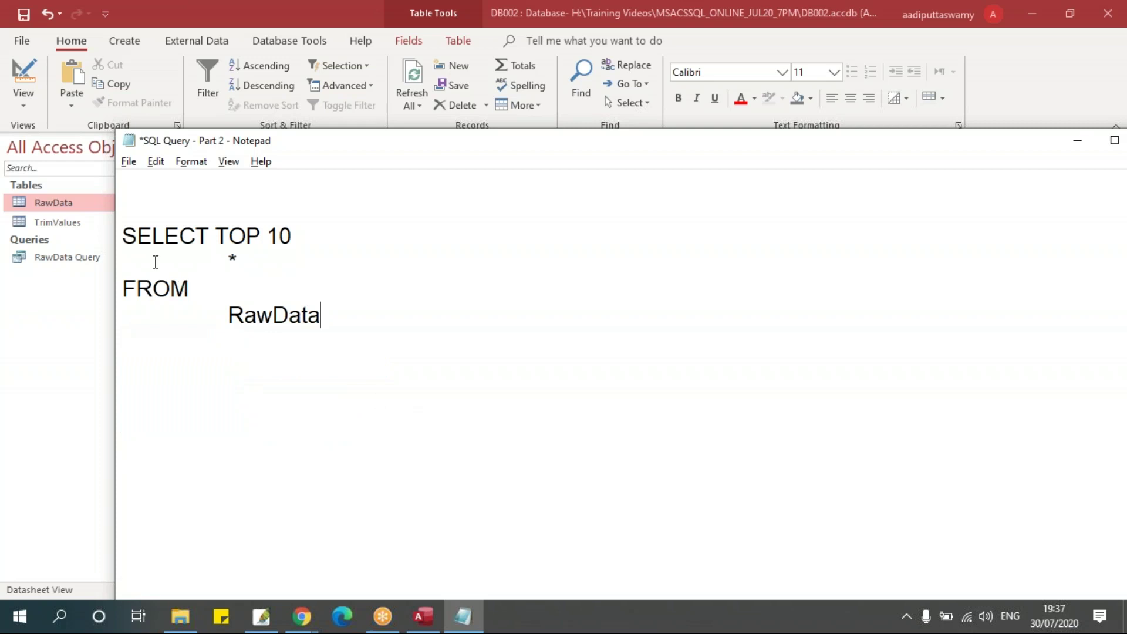
{"action": "double_click", "coordinate": [273, 236]}
{"action": "type", "text": "50 p"}
{"action": "key", "text": "BackSpace"}
{"action": "type", "text": "PERCENT"}
{"action": "left_click", "coordinate": [308, 343]}
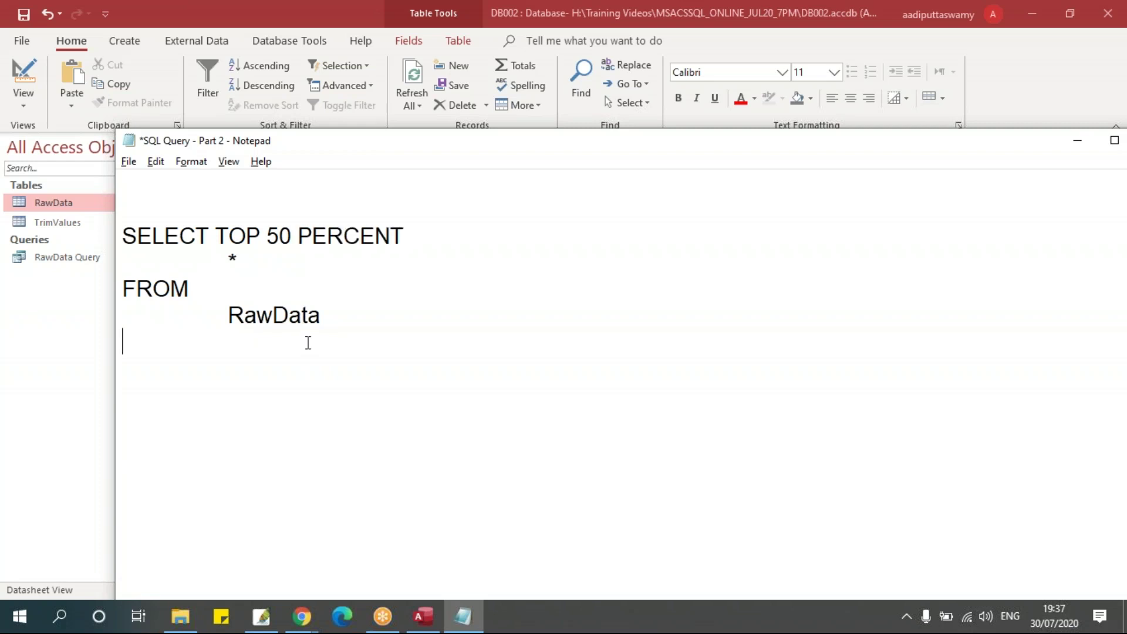
- Review the TOP 50 PERCENT expression and the FROM RawData part of the new query
{"action": "left_click_drag", "start_coordinate": [216, 235], "coordinate": [435, 235]}
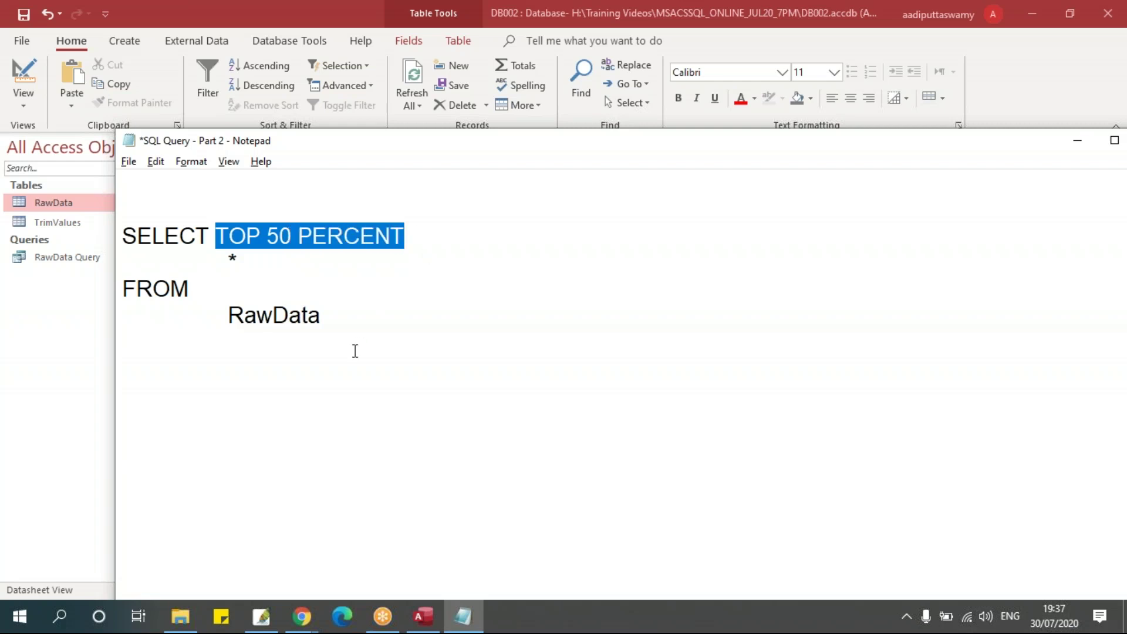
{"action": "left_click_drag", "start_coordinate": [298, 235], "coordinate": [419, 235]}
{"action": "left_click", "coordinate": [309, 286]}
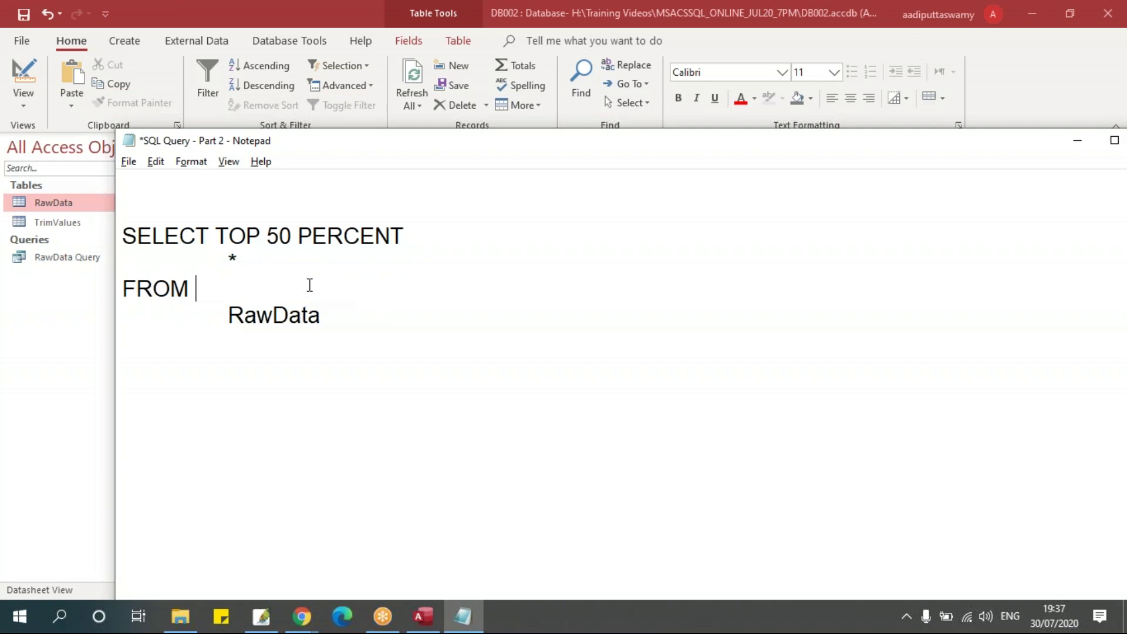
{"action": "left_click_drag", "start_coordinate": [268, 235], "coordinate": [292, 235]}
{"action": "left_click", "coordinate": [292, 300]}
{"action": "left_click_drag", "start_coordinate": [124, 316], "coordinate": [421, 321]}
{"action": "left_click", "coordinate": [135, 261]}
- Copy the TOP 50 PERCENT query, then create a new design view query in Access with the RawData table
{"action": "left_click_drag", "start_coordinate": [124, 236], "coordinate": [136, 236]}
{"action": "left_click", "coordinate": [344, 320], "text": "shift"}
{"action": "key", "text": "ctrl+c"}
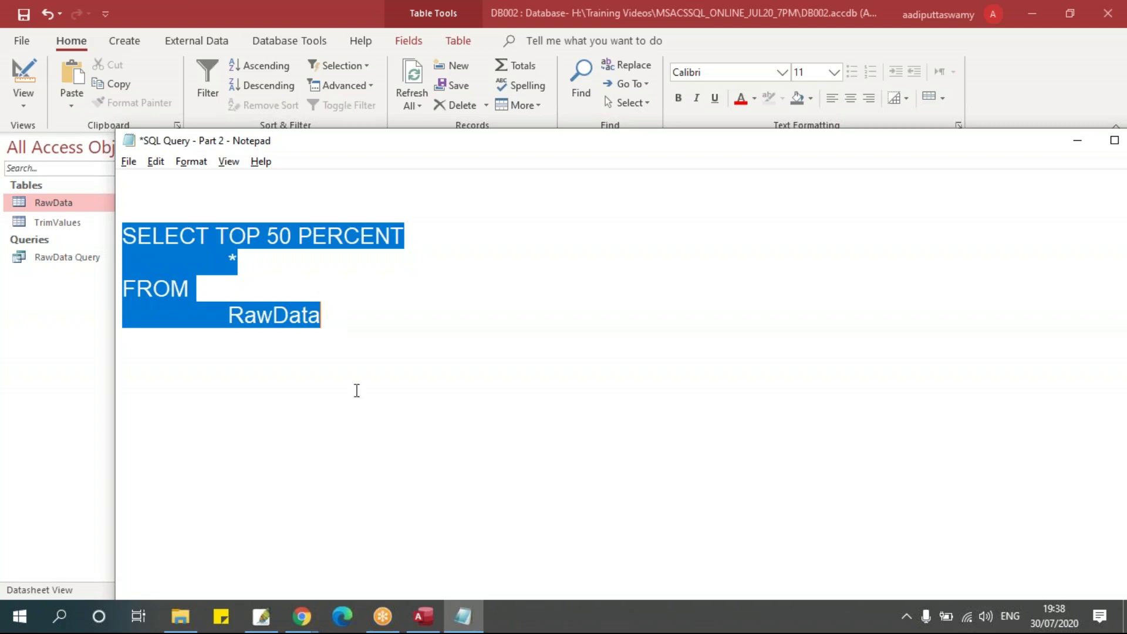
{"action": "mouse_move", "coordinate": [424, 614]}
{"action": "left_click", "coordinate": [432, 574]}
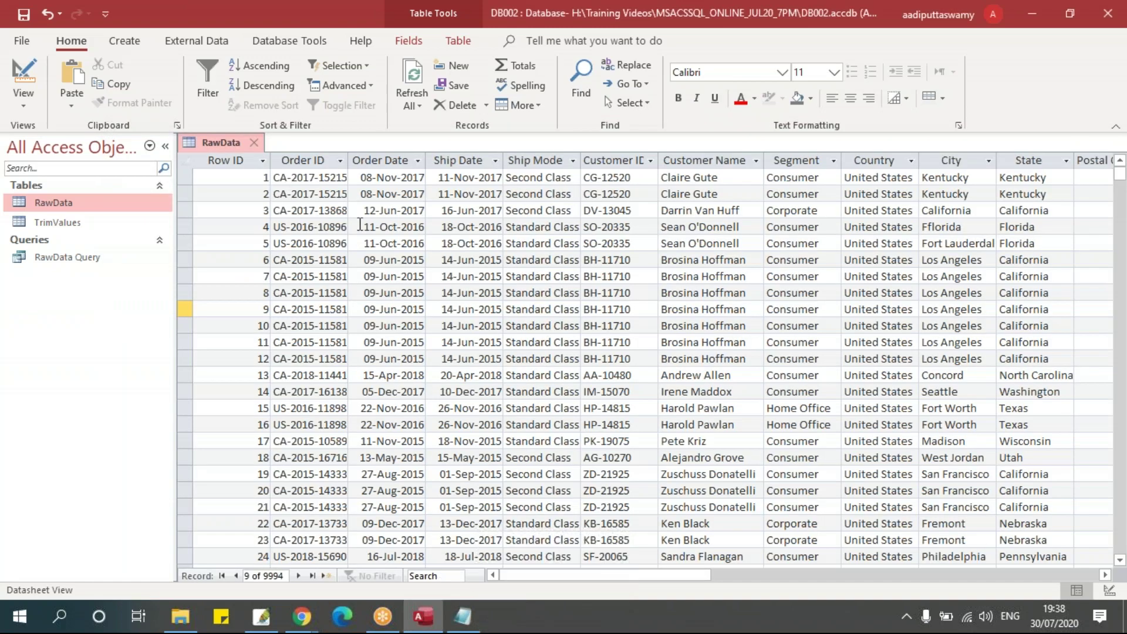
{"action": "left_click", "coordinate": [125, 41]}
{"action": "left_click", "coordinate": [259, 88]}
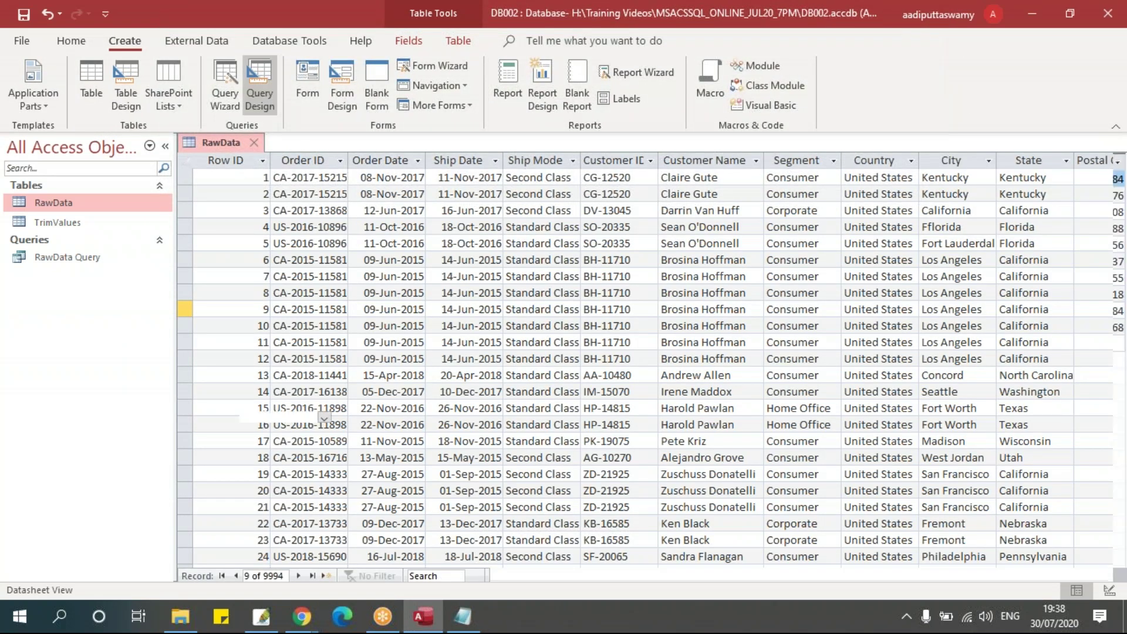
{"action": "double_click", "coordinate": [616, 236]}
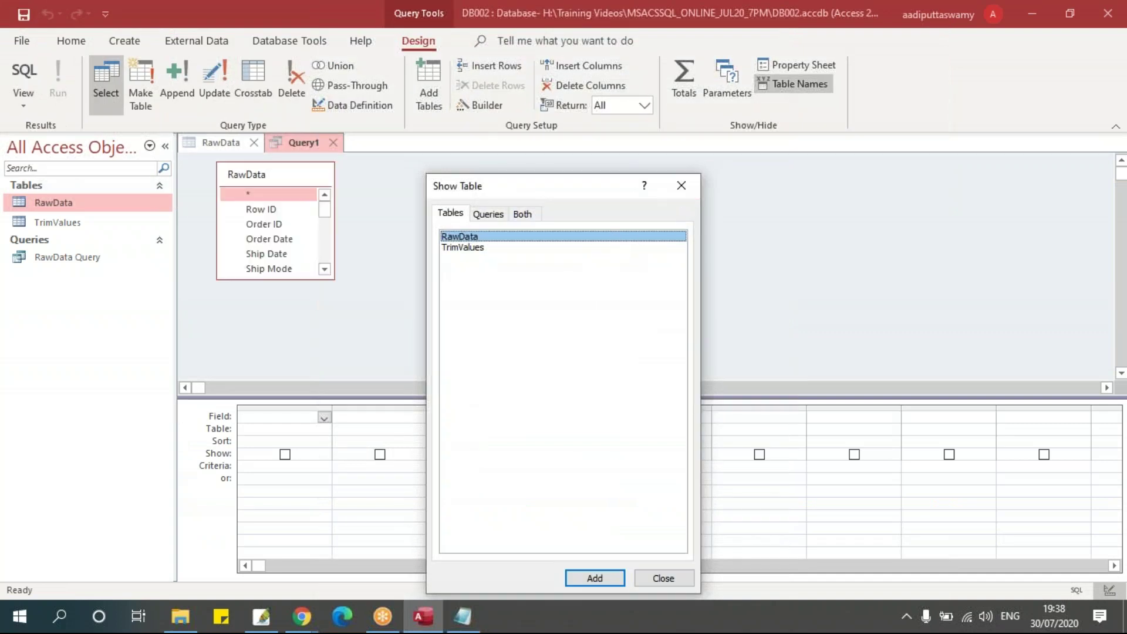
{"action": "left_click", "coordinate": [662, 579]}
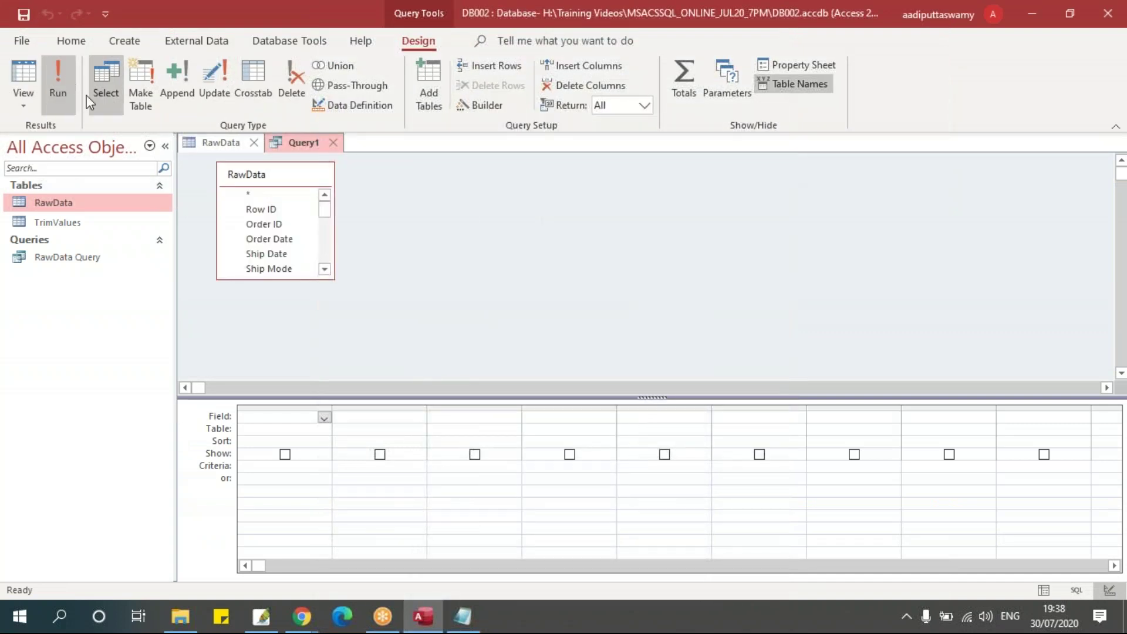
- Replace the new query's SQL with the copied TOP 50 PERCENT statement, run it and inspect the last records
{"action": "right_click", "coordinate": [290, 147]}
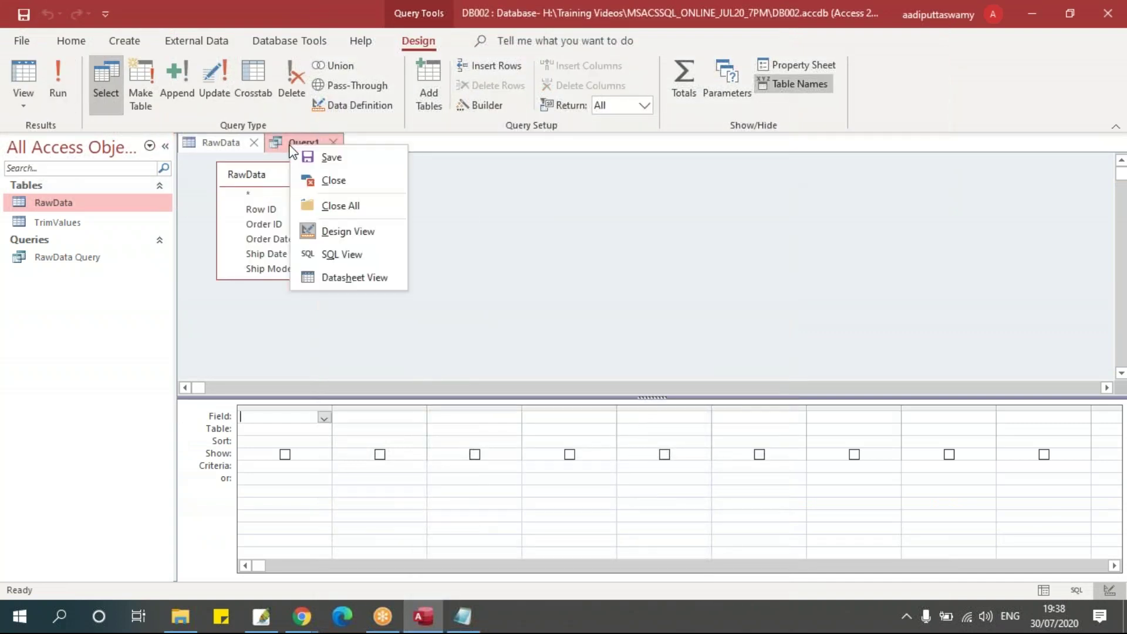
{"action": "left_click", "coordinate": [352, 256]}
{"action": "key", "text": "ctrl+v"}
{"action": "left_click", "coordinate": [234, 179]}
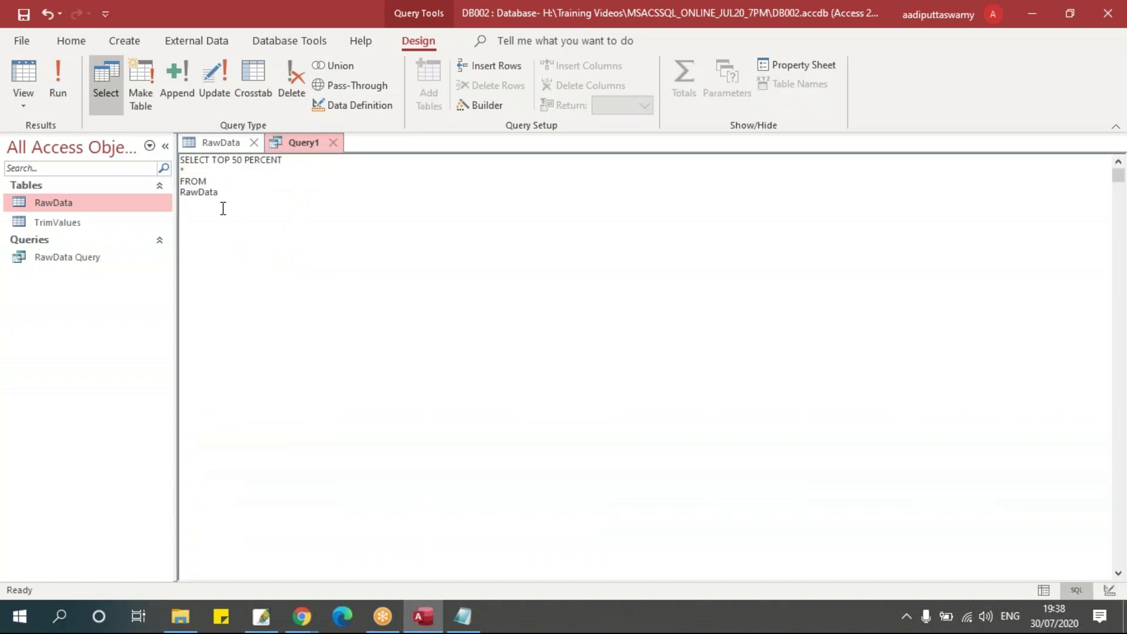
{"action": "left_click", "coordinate": [62, 85]}
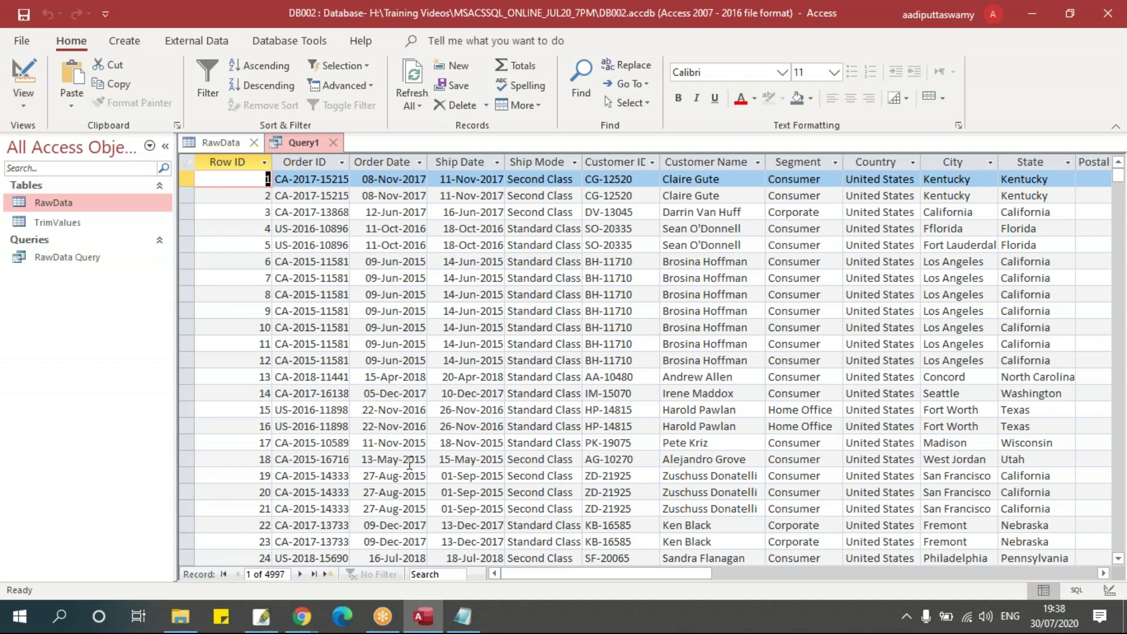
{"action": "left_click", "coordinate": [314, 574]}
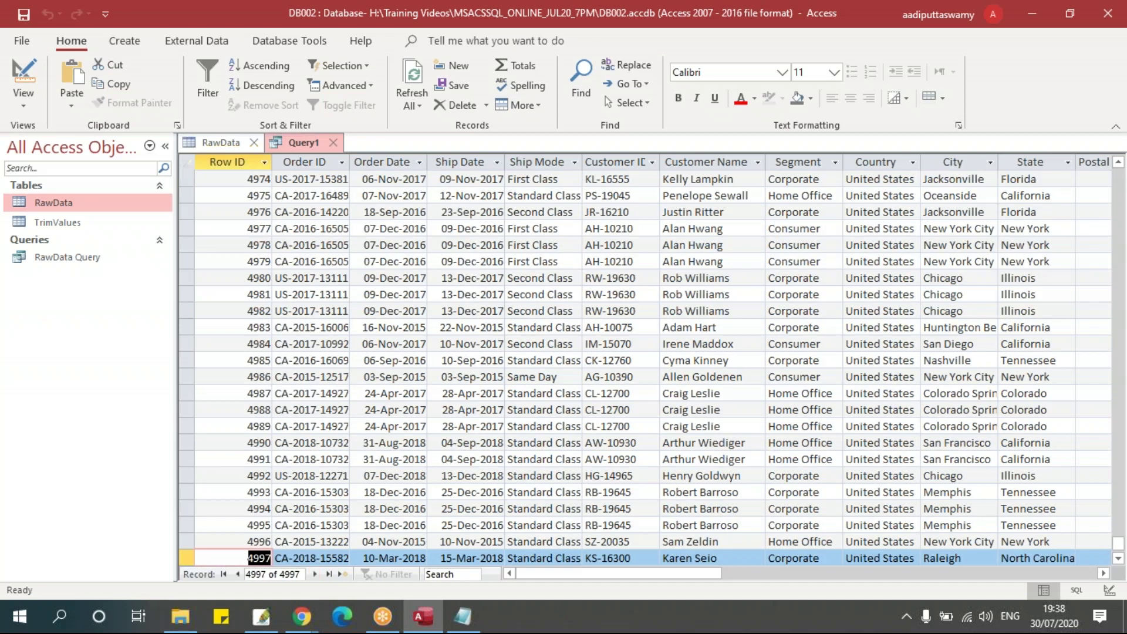
{"action": "scroll", "coordinate": [646, 364], "scroll_direction": "up", "scroll_amount": 6}
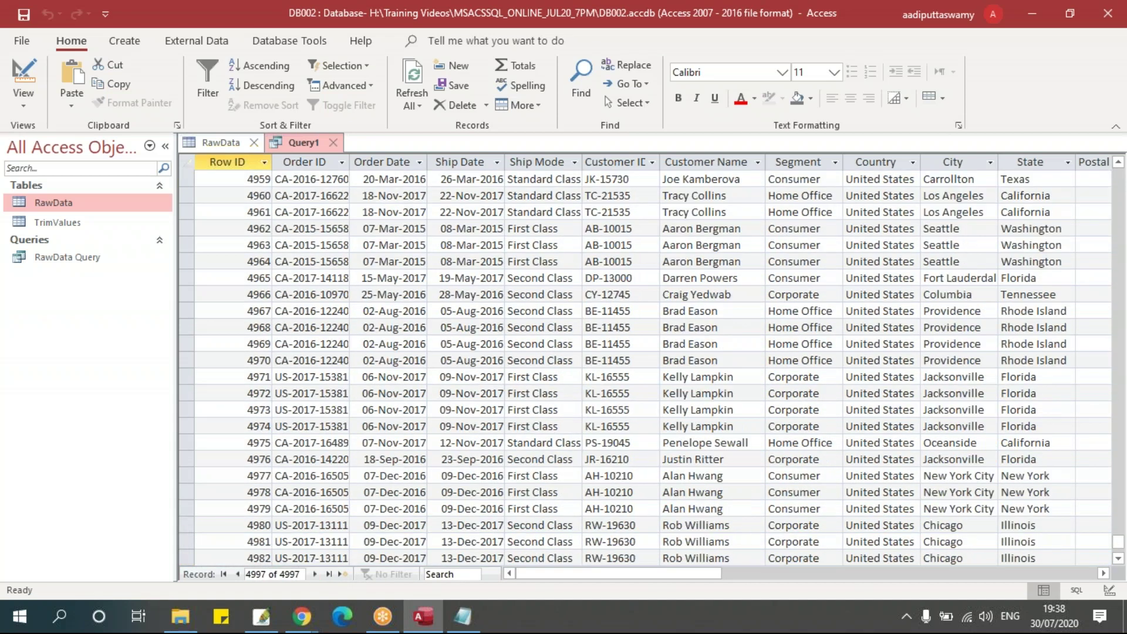
- Switch back to Notepad and bring the East region and TOP 50 PERCENT queries into view
{"action": "key", "text": "alt+Tab"}
{"action": "key", "text": "Up"}
{"action": "scroll", "coordinate": [371, 358], "scroll_direction": "up", "scroll_amount": 2}
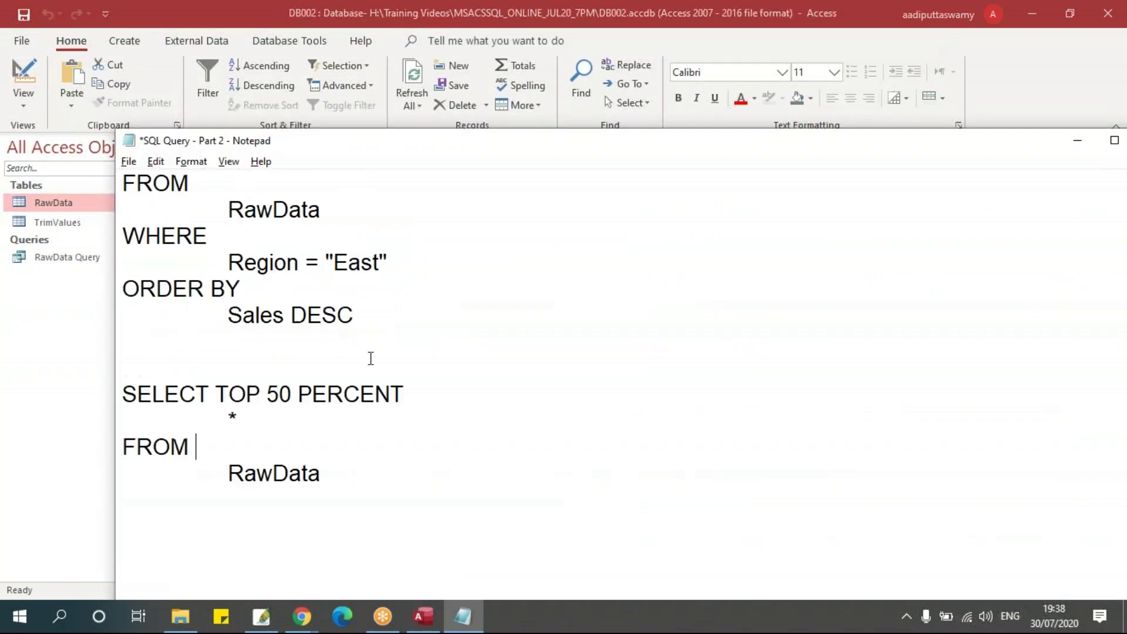
{"action": "left_click_drag", "start_coordinate": [123, 234], "coordinate": [420, 265]}
{"action": "key", "text": "ctrl+c"}
{"action": "left_click", "coordinate": [382, 473]}
{"action": "key", "text": "Return"}
{"action": "key", "text": "ctrl+v"}
{"action": "left_click", "coordinate": [344, 444]}
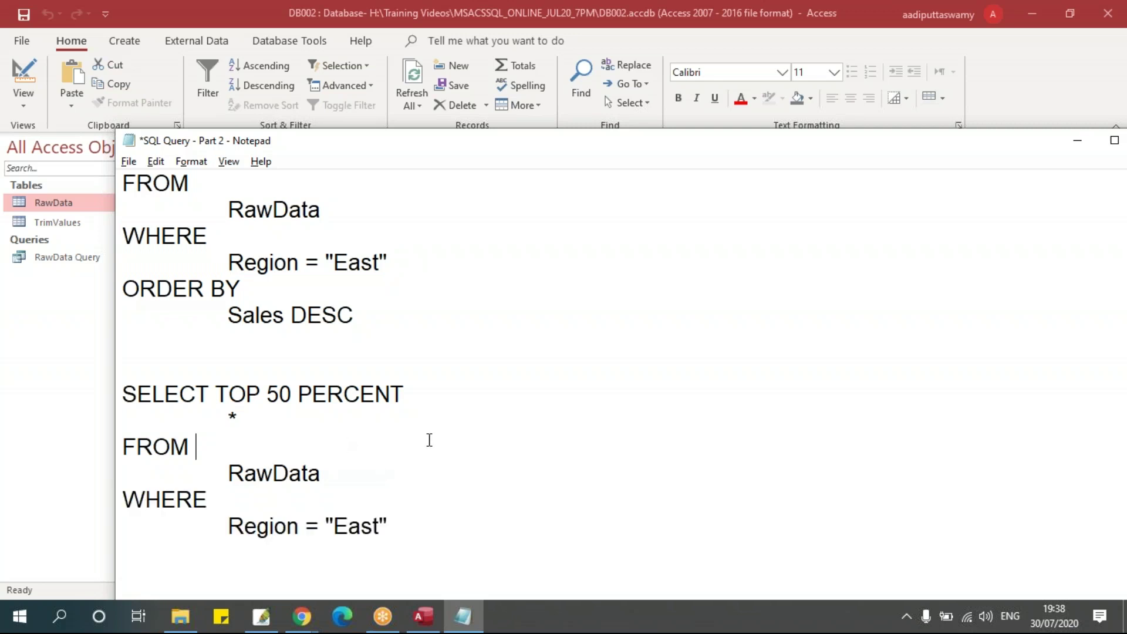
{"action": "key", "text": "ctrl+z"}
- Duplicate the TOP 50 PERCENT query below itself, separated by blank lines
{"action": "left_click_drag", "start_coordinate": [125, 397], "coordinate": [348, 488]}
{"action": "key", "text": "ctrl+c"}
{"action": "left_click", "coordinate": [360, 471]}
{"action": "key", "text": "Return"}
{"action": "key", "text": "Return"}
{"action": "key", "text": "ctrl+v"}
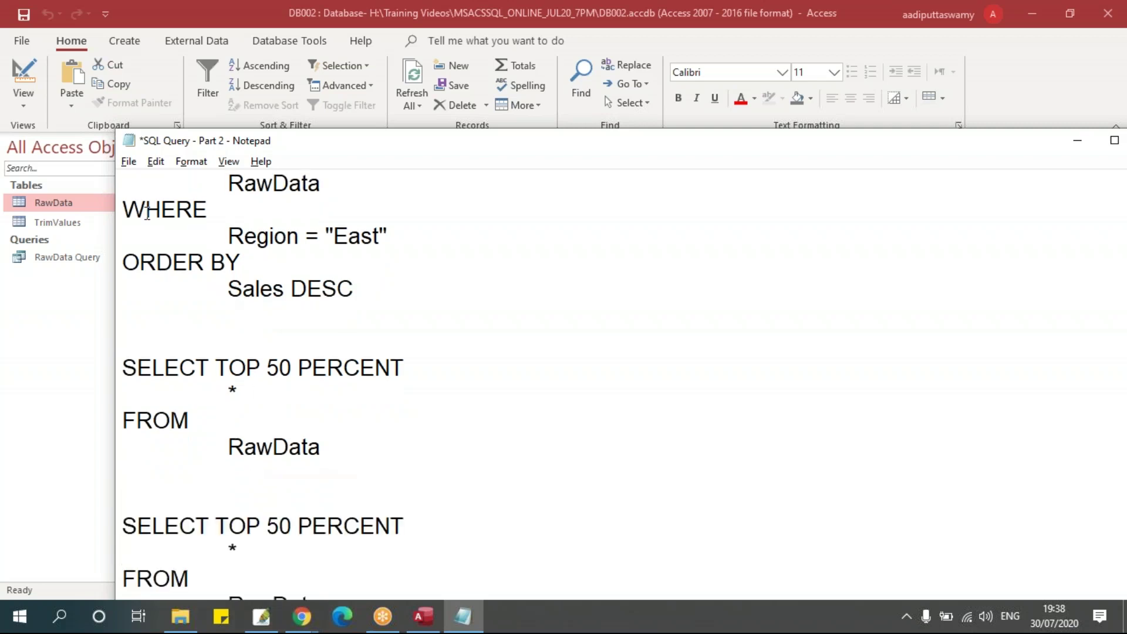
- Add the East region query's ORDER BY Sales DESC clause to the end of the second TOP 50 PERCENT query
{"action": "left_click_drag", "start_coordinate": [125, 208], "coordinate": [146, 209]}
{"action": "left_click_drag", "start_coordinate": [123, 263], "coordinate": [399, 293]}
{"action": "scroll", "coordinate": [409, 314], "scroll_direction": "down", "scroll_amount": 1}
{"action": "key", "text": "ctrl+x"}
{"action": "left_click", "coordinate": [362, 411]}
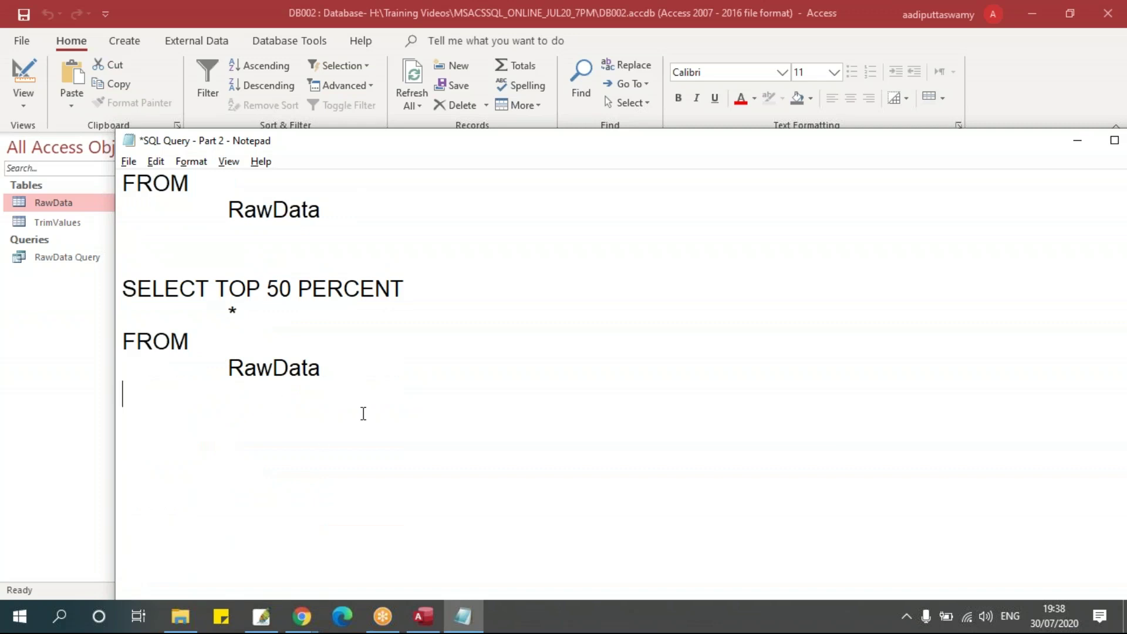
{"action": "key", "text": "ctrl+v"}
- Copy the TOP 50 PERCENT query with ORDER BY Sales DESC from Notepad and replace Query1's SQL in Access with it
{"action": "left_click_drag", "start_coordinate": [124, 288], "coordinate": [399, 421]}
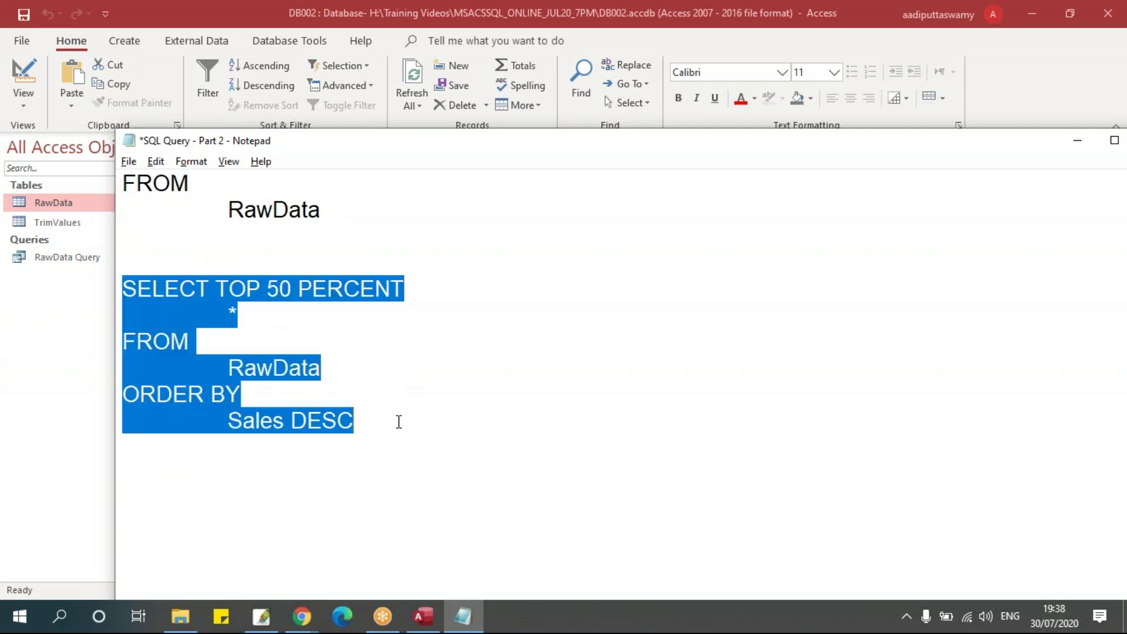
{"action": "key", "text": "alt+Tab"}
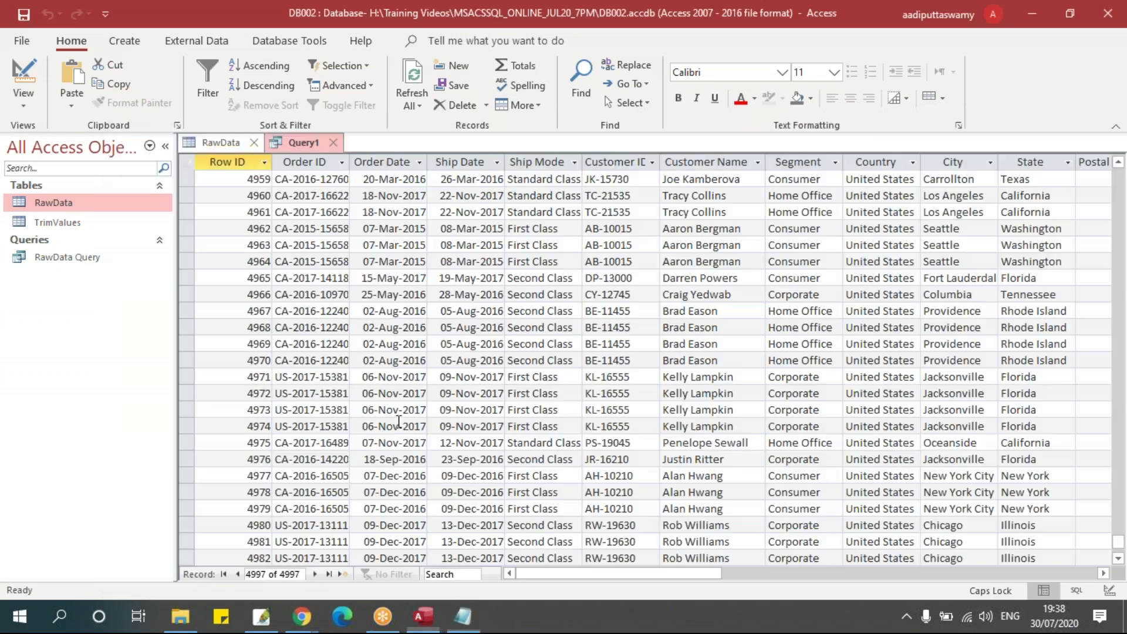
{"action": "right_click", "coordinate": [285, 142]}
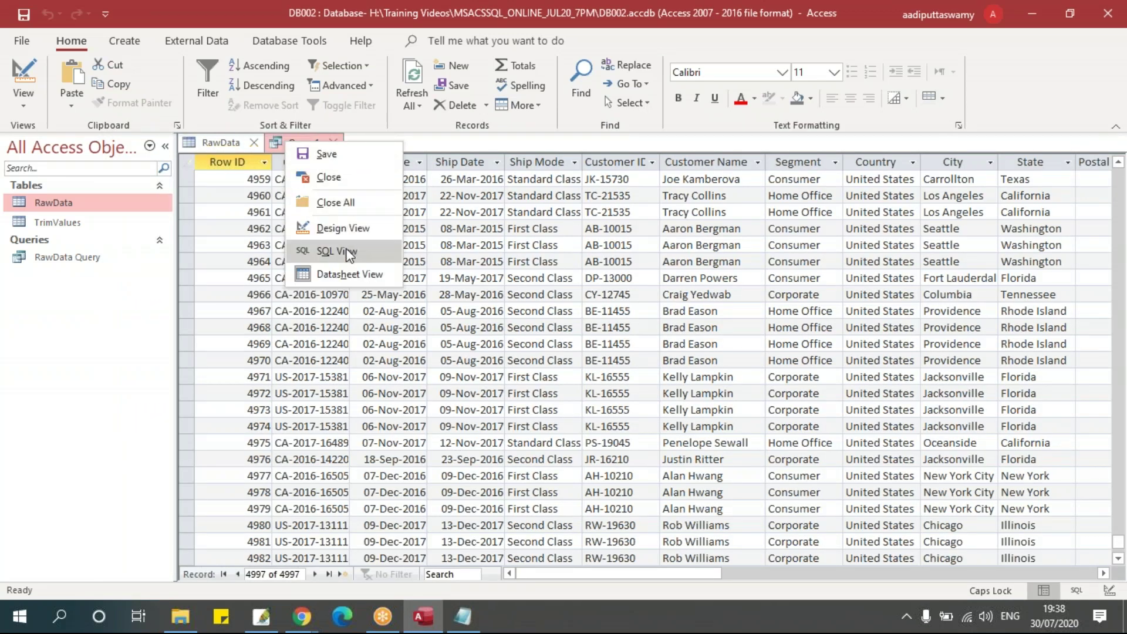
{"action": "left_click", "coordinate": [320, 251]}
{"action": "key", "text": "ctrl+v"}
{"action": "left_click", "coordinate": [238, 179]}
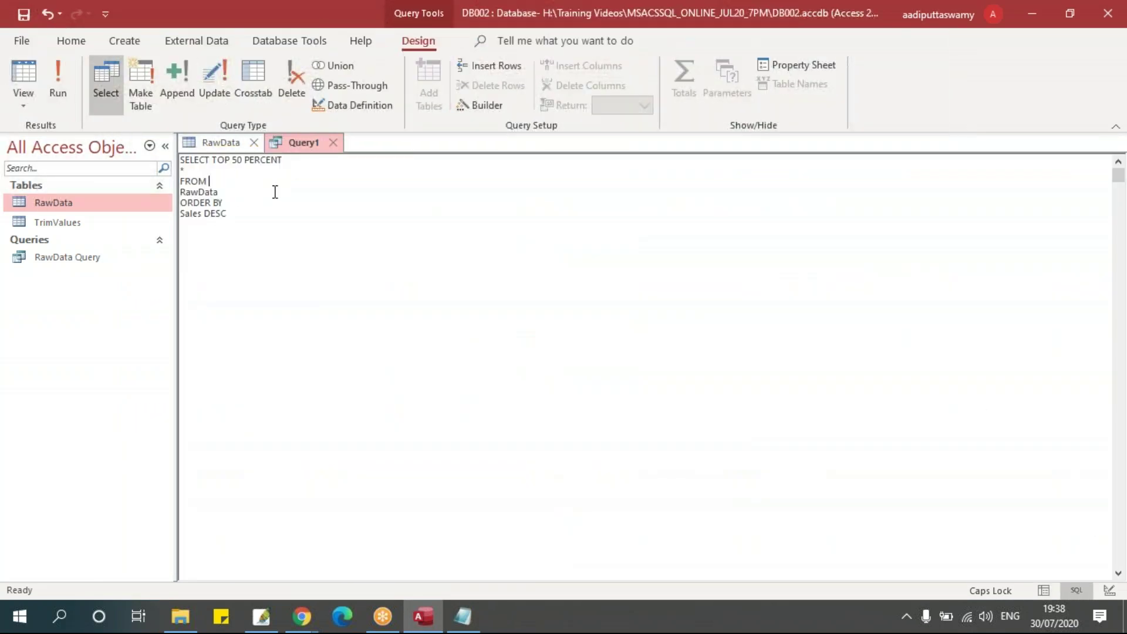
- Run Query1 and check the sort order of the Sales column
{"action": "left_click", "coordinate": [58, 83]}
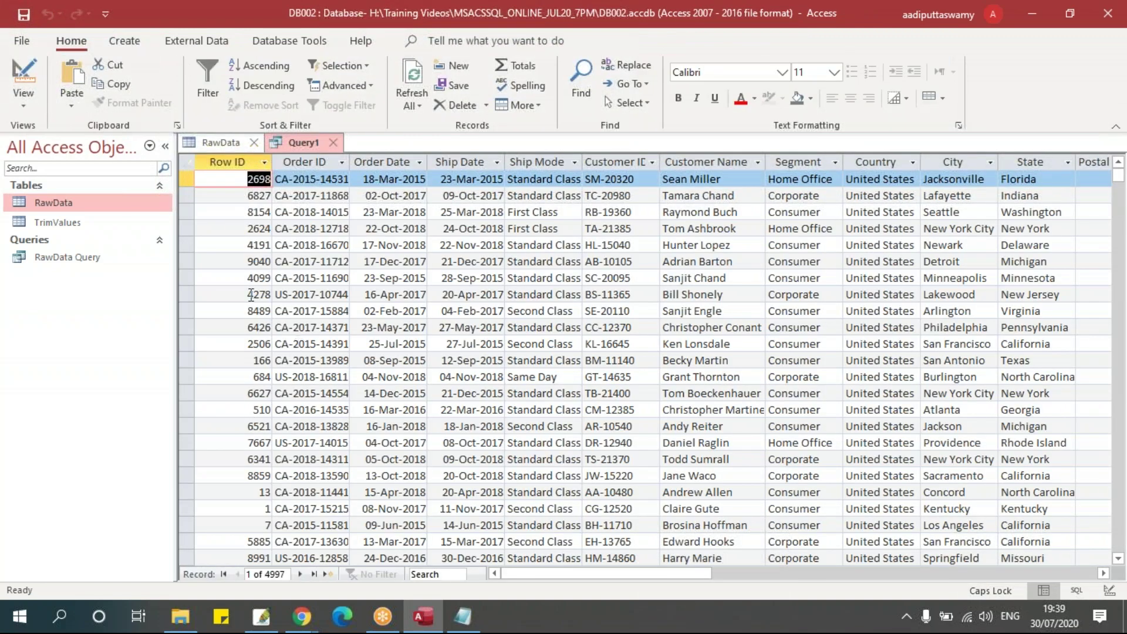
{"action": "left_click_drag", "start_coordinate": [549, 575], "coordinate": [817, 574]}
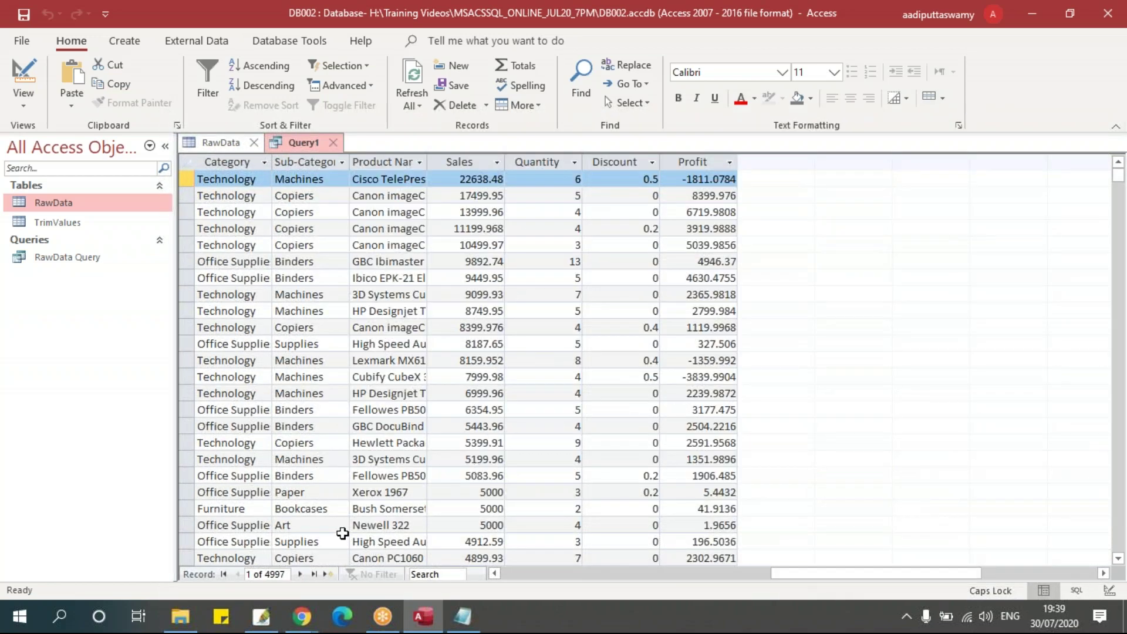
{"action": "left_click_drag", "start_coordinate": [852, 578], "coordinate": [529, 577]}
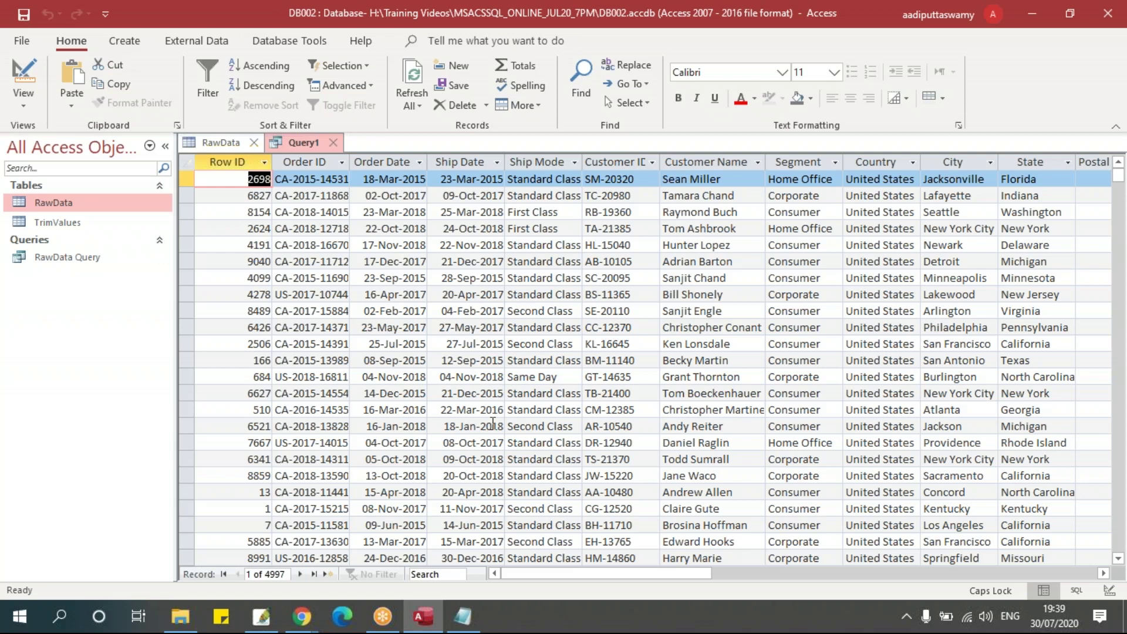
- Switch to Notepad and duplicate the TOP 50 PERCENT query with ORDER BY Sales DESC below itself
{"action": "key", "text": "alt+Tab"}
{"action": "left_click", "coordinate": [344, 365]}
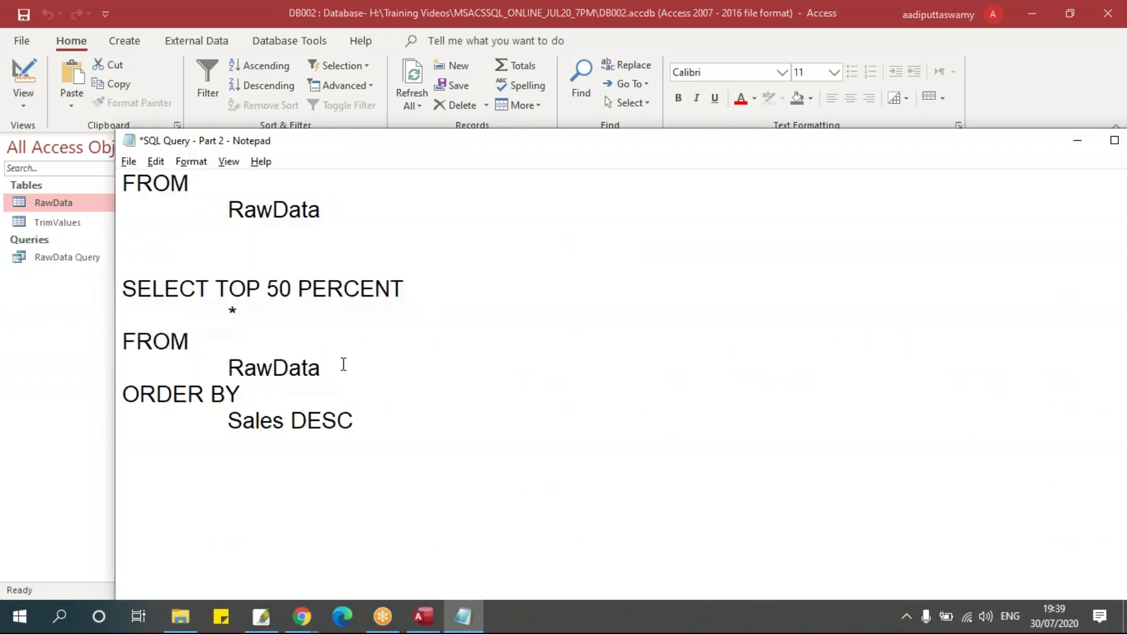
{"action": "scroll", "coordinate": [388, 370], "scroll_direction": "up", "scroll_amount": 1}
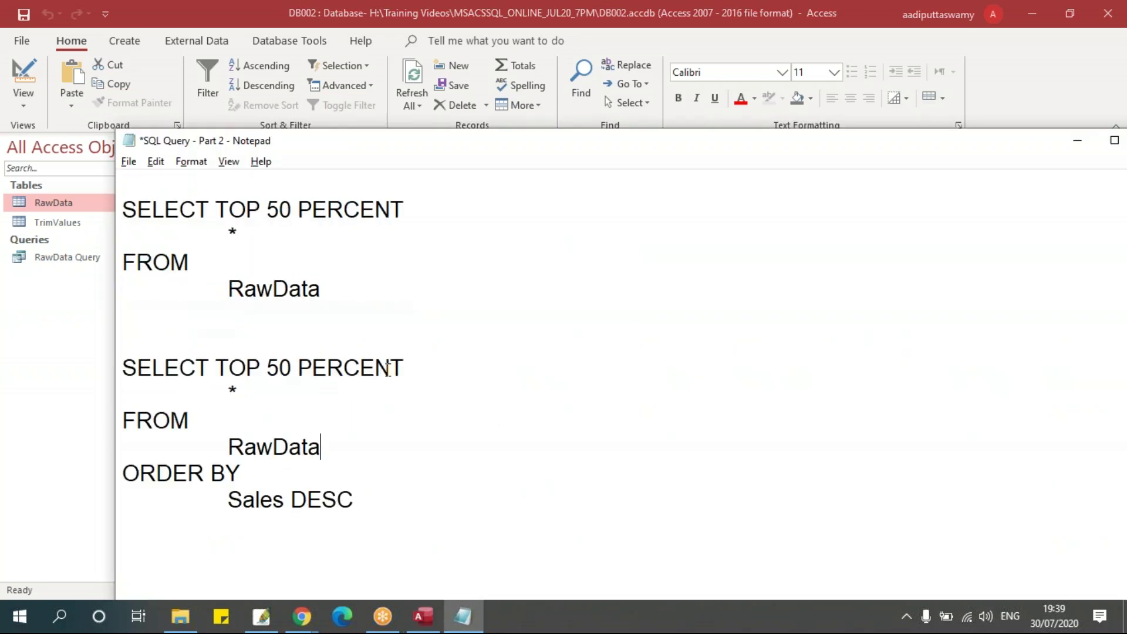
{"action": "scroll", "coordinate": [287, 345], "scroll_direction": "up", "scroll_amount": 2}
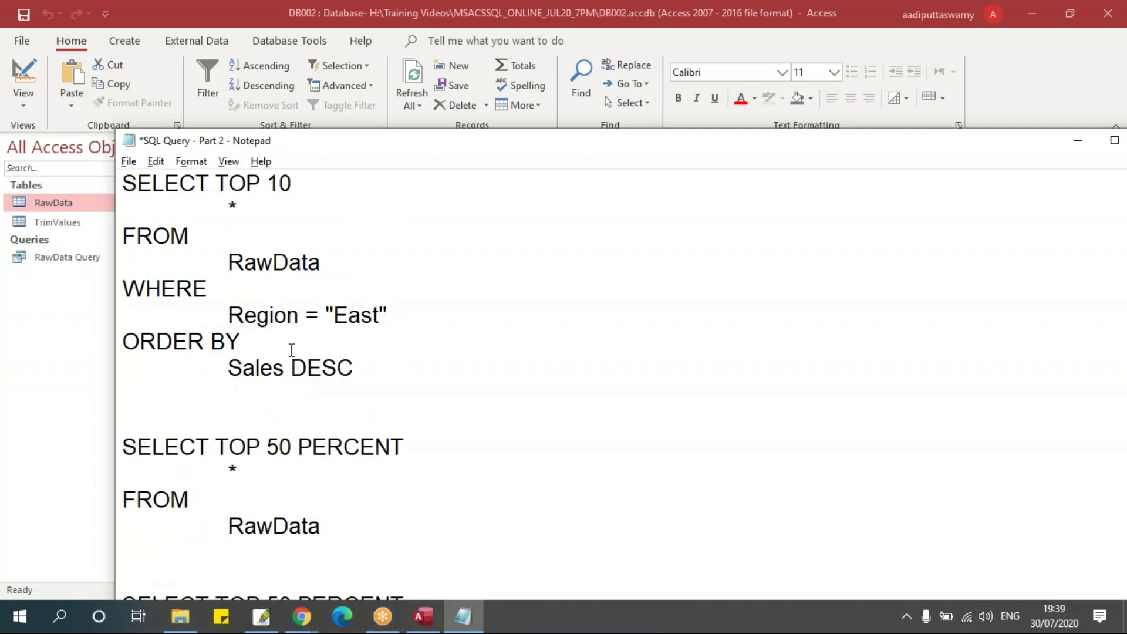
{"action": "scroll", "coordinate": [288, 347], "scroll_direction": "down", "scroll_amount": 5}
{"action": "left_click_drag", "start_coordinate": [123, 209], "coordinate": [312, 324]}
{"action": "right_click", "coordinate": [311, 324]}
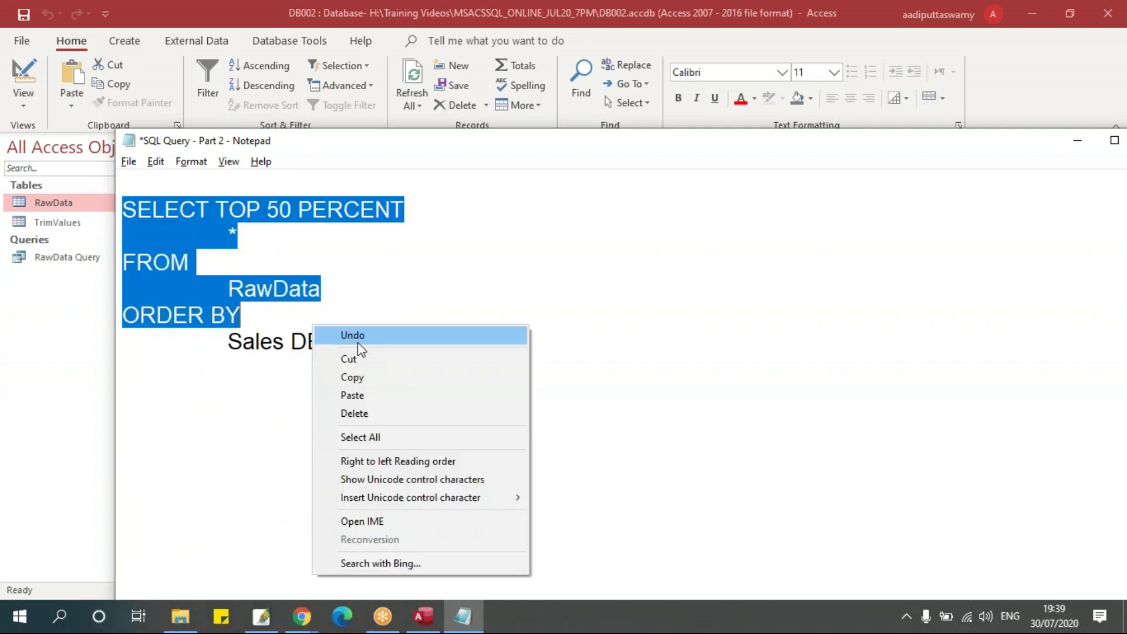
{"action": "left_click", "coordinate": [374, 249]}
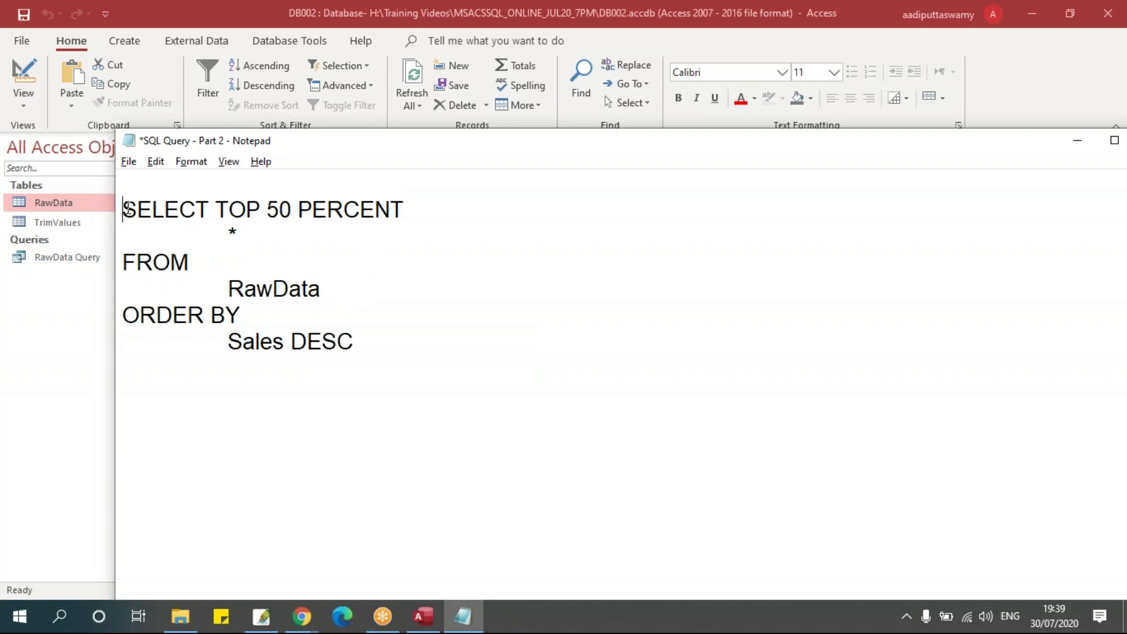
{"action": "left_click_drag", "start_coordinate": [123, 209], "coordinate": [389, 346]}
{"action": "left_click", "coordinate": [392, 345]}
{"action": "key", "text": "Return"}
{"action": "key", "text": "ctrl+v"}
- Copy the WHERE Region = "East" clause from the TOP 10 query into the new TOP 50 PERCENT query, between RawData and ORDER BY
{"action": "scroll", "coordinate": [380, 320], "scroll_direction": "up", "scroll_amount": 4}
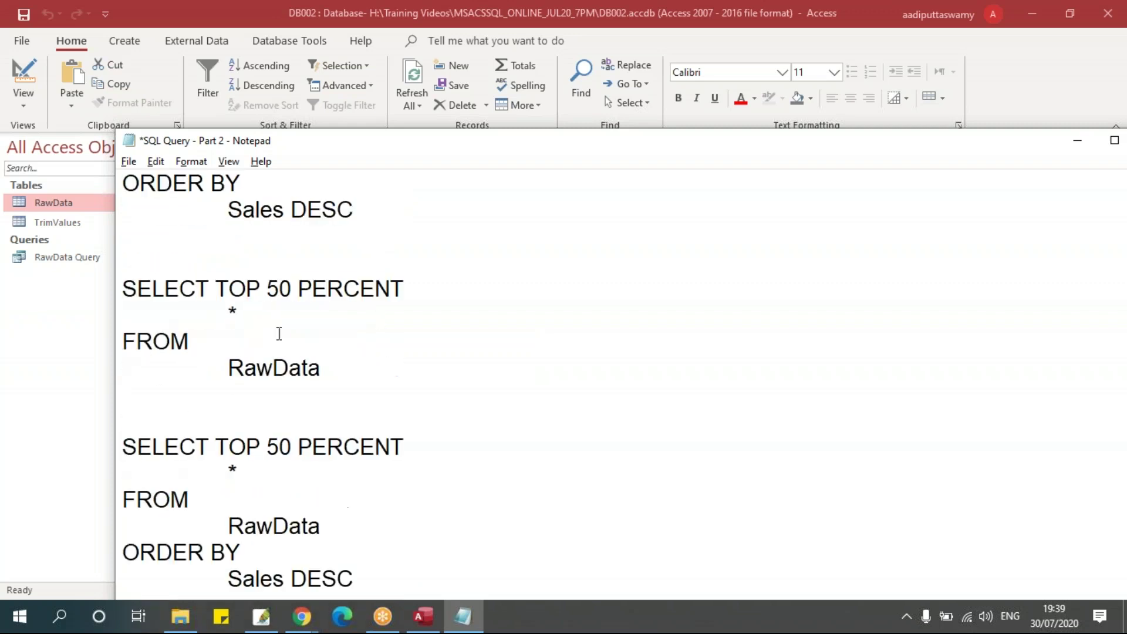
{"action": "left_click_drag", "start_coordinate": [125, 209], "coordinate": [423, 231]}
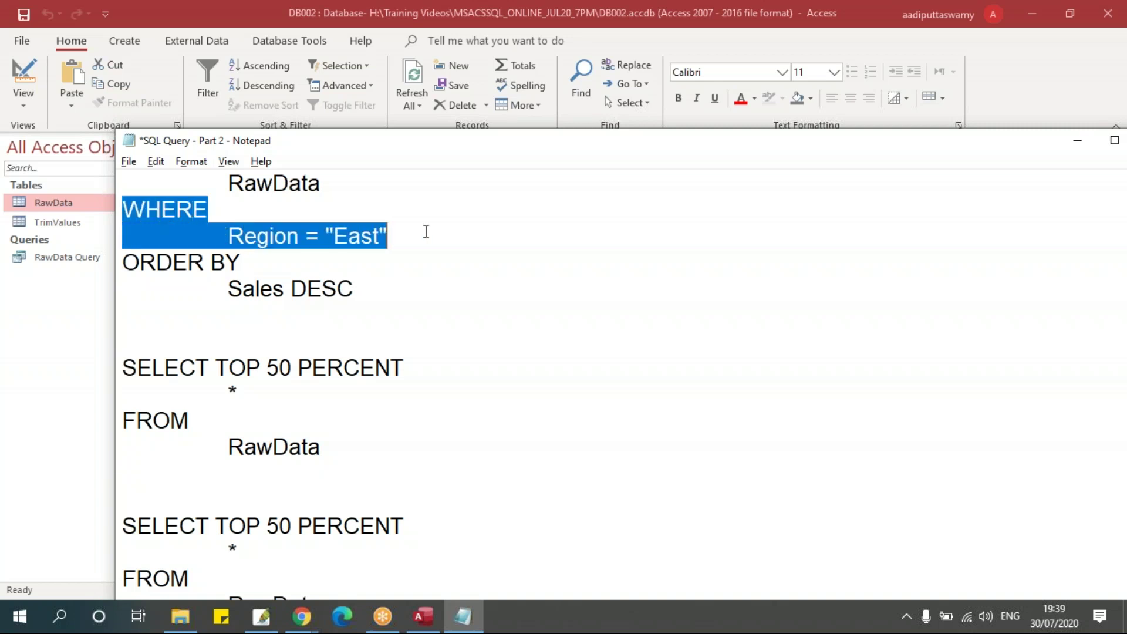
{"action": "right_click", "coordinate": [423, 232]}
{"action": "left_click", "coordinate": [340, 257]}
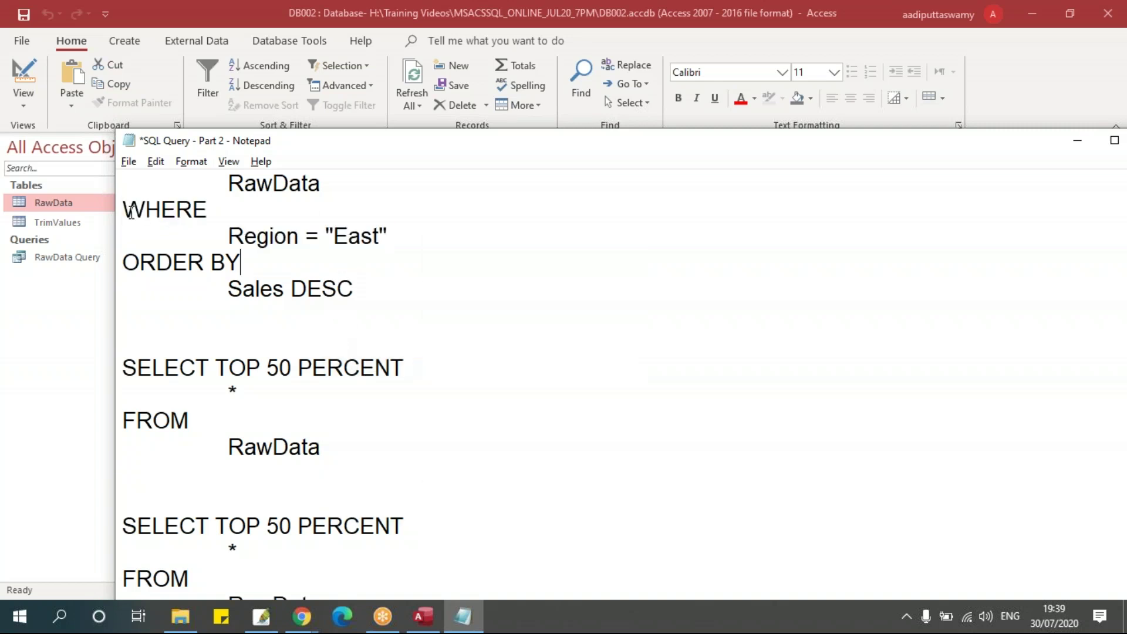
{"action": "left_click_drag", "start_coordinate": [132, 212], "coordinate": [416, 231]}
{"action": "key", "text": "Delete"}
{"action": "key", "text": "Delete"}
{"action": "left_click", "coordinate": [368, 289]}
{"action": "key", "text": "Return"}
{"action": "key", "text": "ctrl+v"}
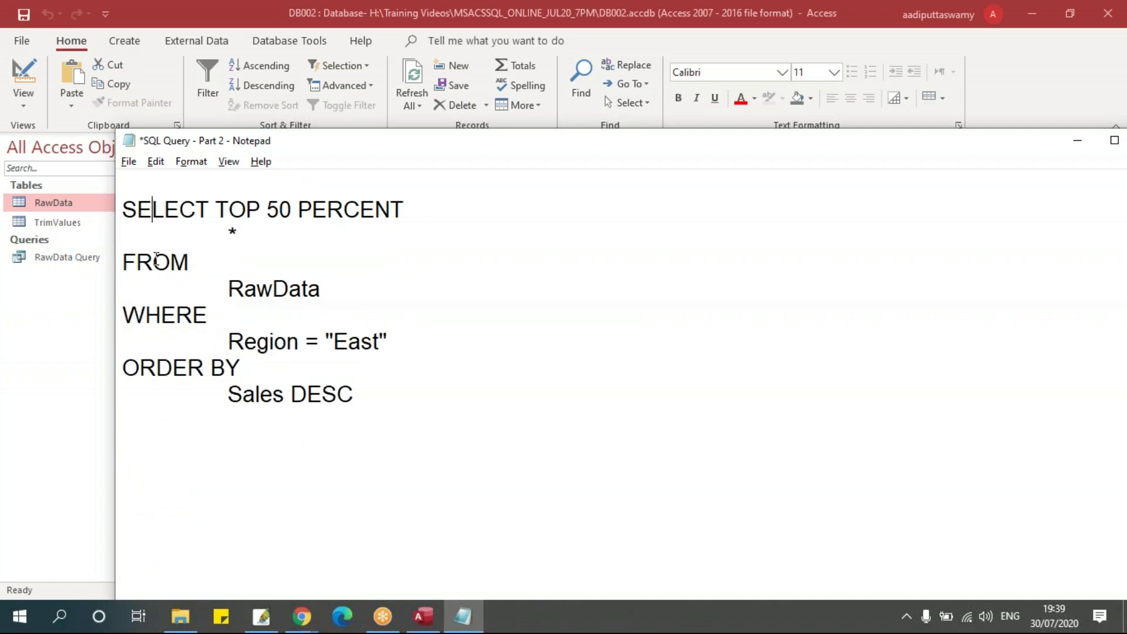
- Copy the East region TOP 50 PERCENT query from Notepad and replace Query1's SQL in Access with it
{"action": "left_click_drag", "start_coordinate": [127, 209], "coordinate": [445, 411]}
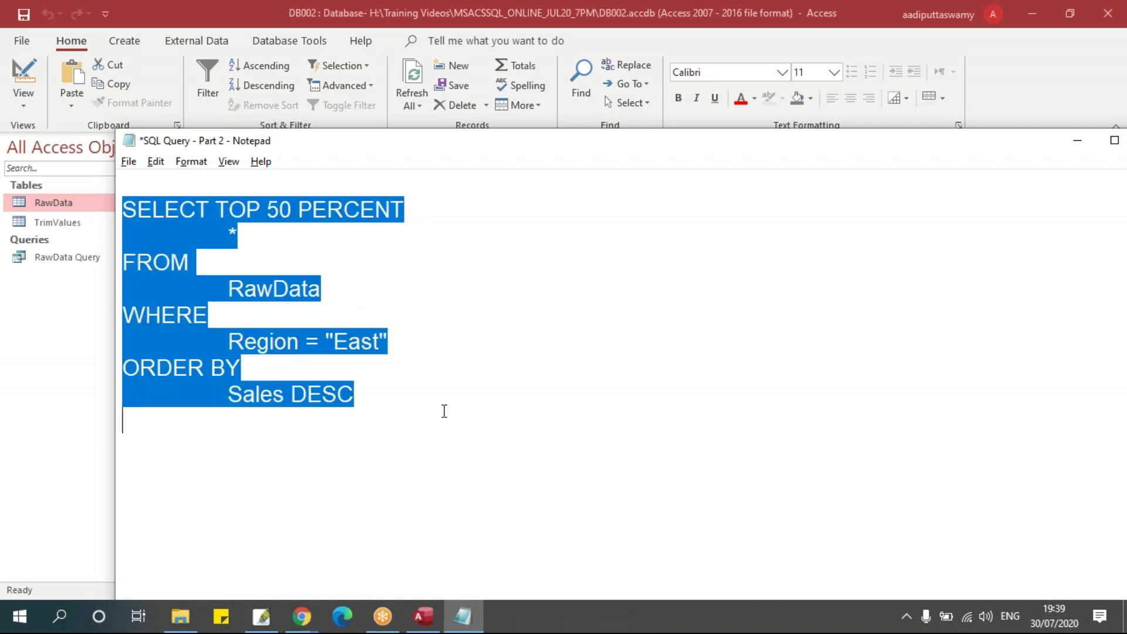
{"action": "key", "text": "alt+Tab"}
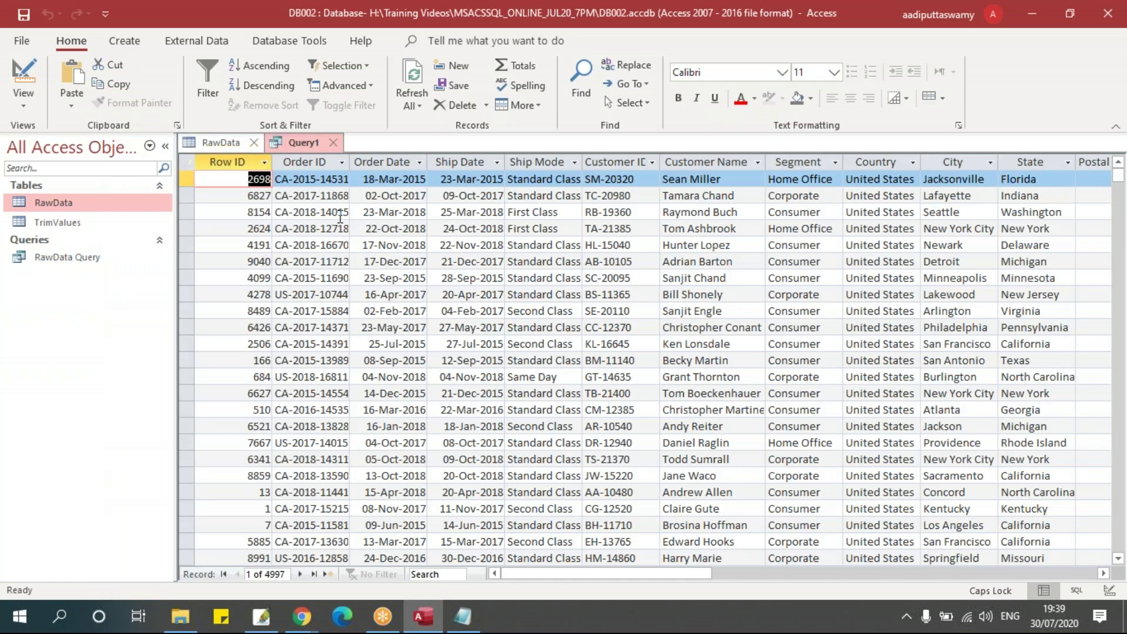
{"action": "right_click", "coordinate": [295, 145]}
{"action": "left_click", "coordinate": [372, 249]}
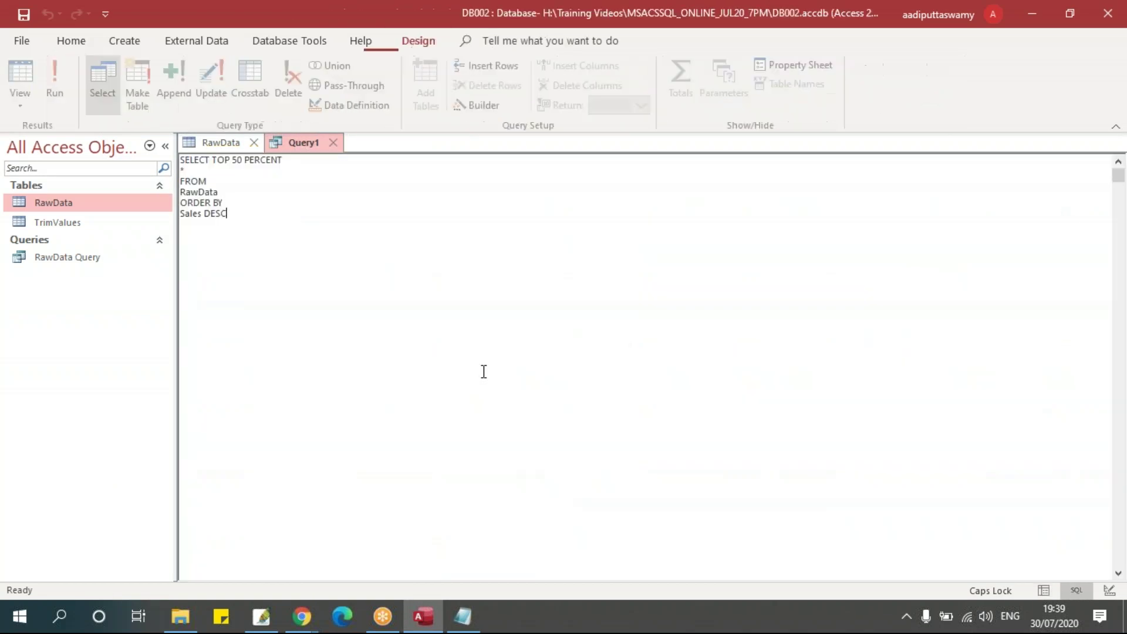
{"action": "key", "text": "ctrl+a"}
{"action": "key", "text": "ctrl+v"}
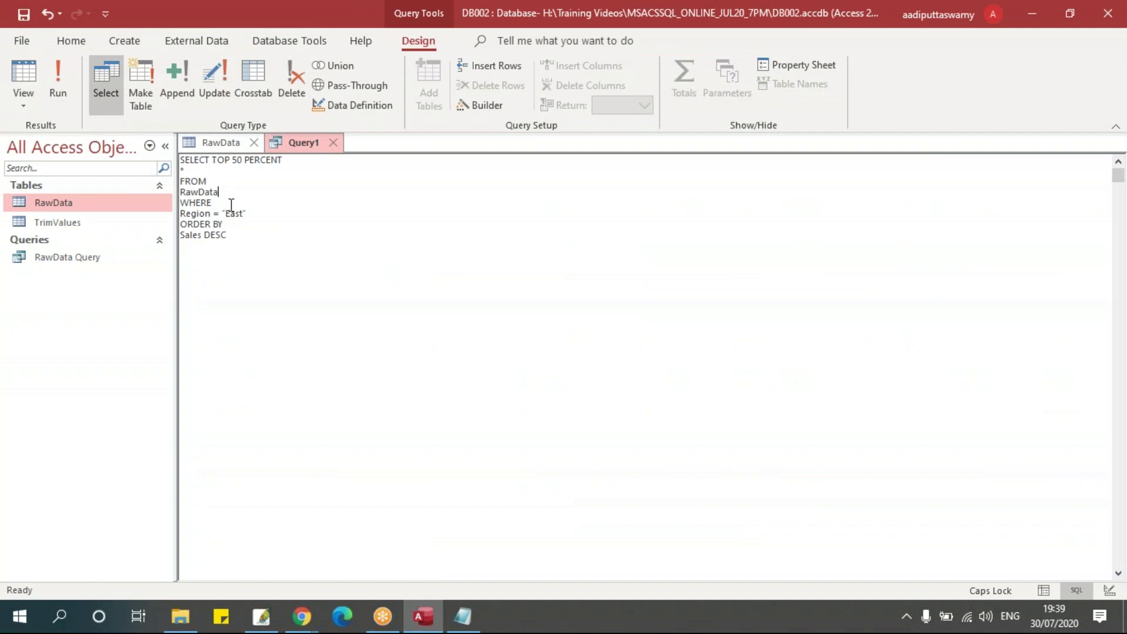
- Run the East region TOP 50 PERCENT query and review its record count, Region and Sales columns
{"action": "left_click", "coordinate": [71, 82]}
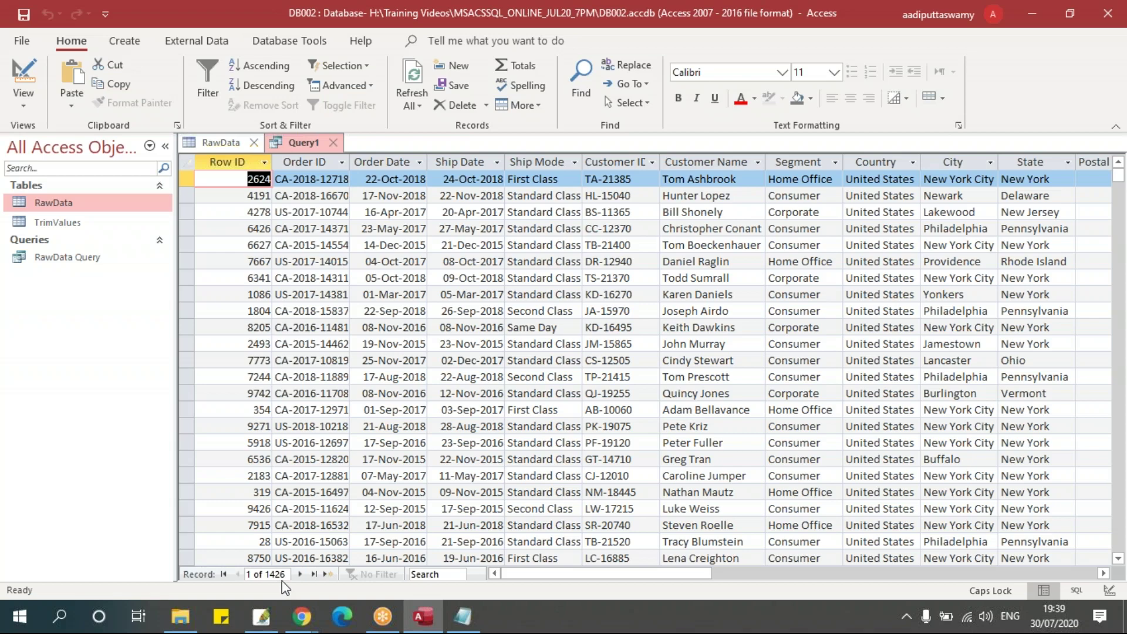
{"action": "left_click_drag", "start_coordinate": [547, 575], "coordinate": [473, 568]}
{"action": "left_click_drag", "start_coordinate": [552, 572], "coordinate": [731, 570]}
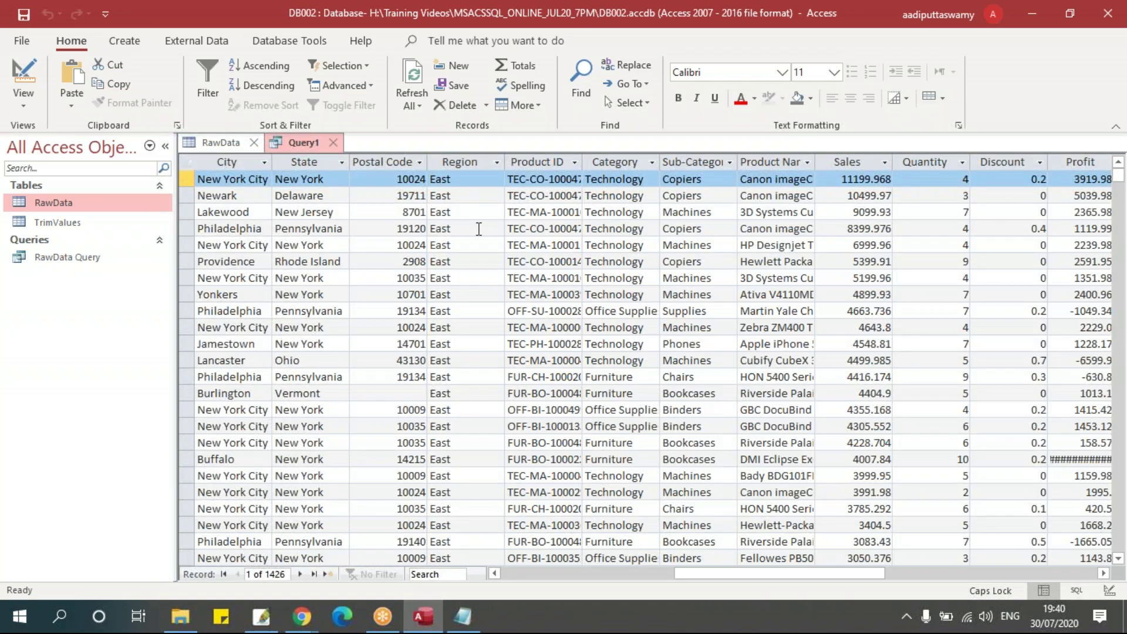
{"action": "left_click_drag", "start_coordinate": [699, 573], "coordinate": [513, 578]}
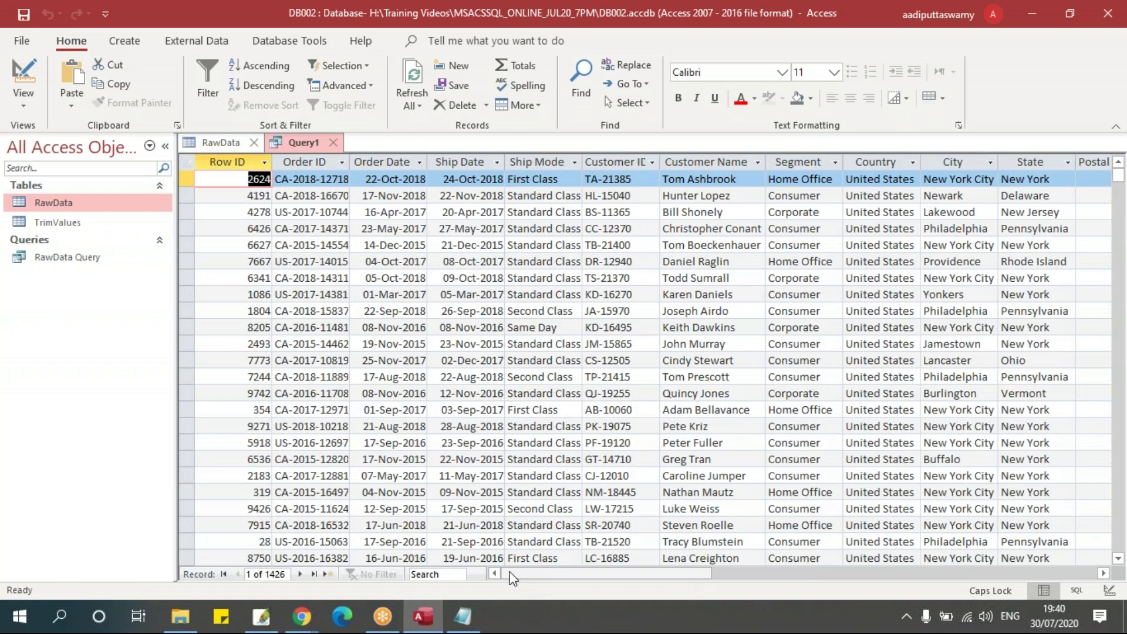
- Create a second query in design view based on the RawData table
{"action": "left_click", "coordinate": [124, 40]}
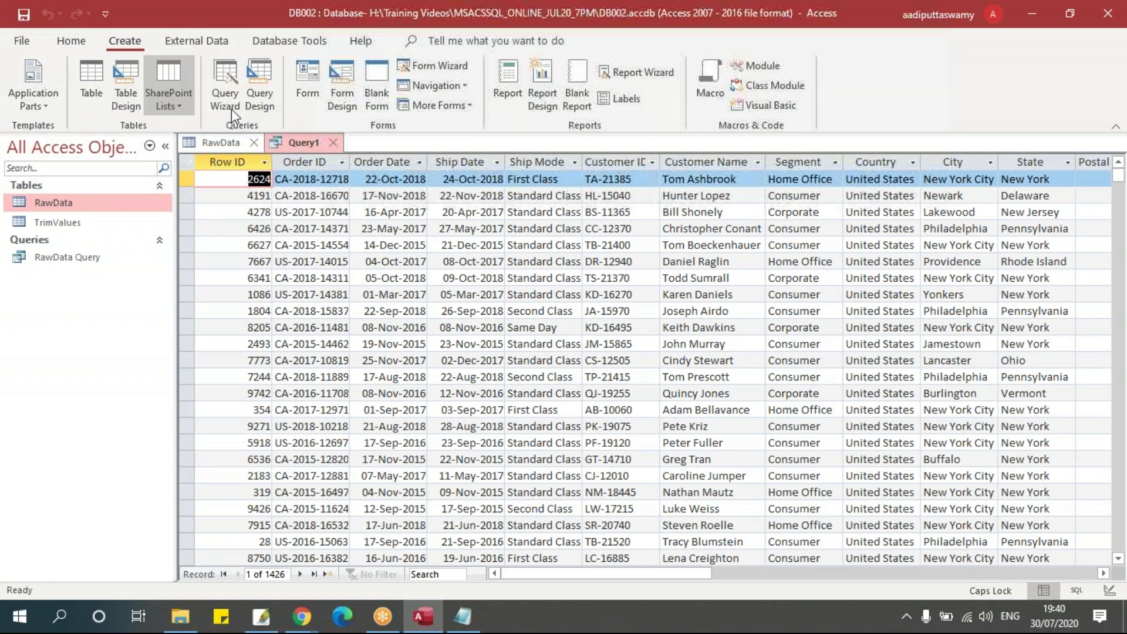
{"action": "left_click", "coordinate": [260, 94]}
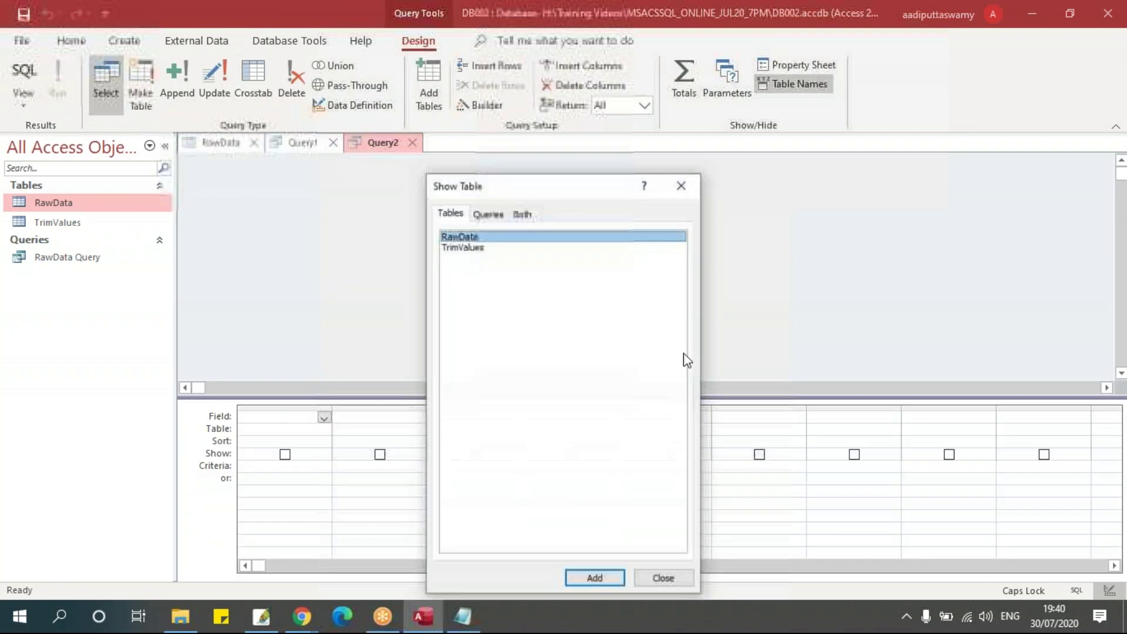
{"action": "left_click", "coordinate": [594, 578]}
{"action": "left_click", "coordinate": [661, 578]}
- Copy the East region TOP 50 PERCENT query from Notepad and replace the second query's default SQL with it
{"action": "key", "text": "alt+Tab"}
{"action": "left_click", "coordinate": [381, 385]}
{"action": "left_click_drag", "start_coordinate": [122, 209], "coordinate": [351, 394]}
{"action": "key", "text": "alt+Tab"}
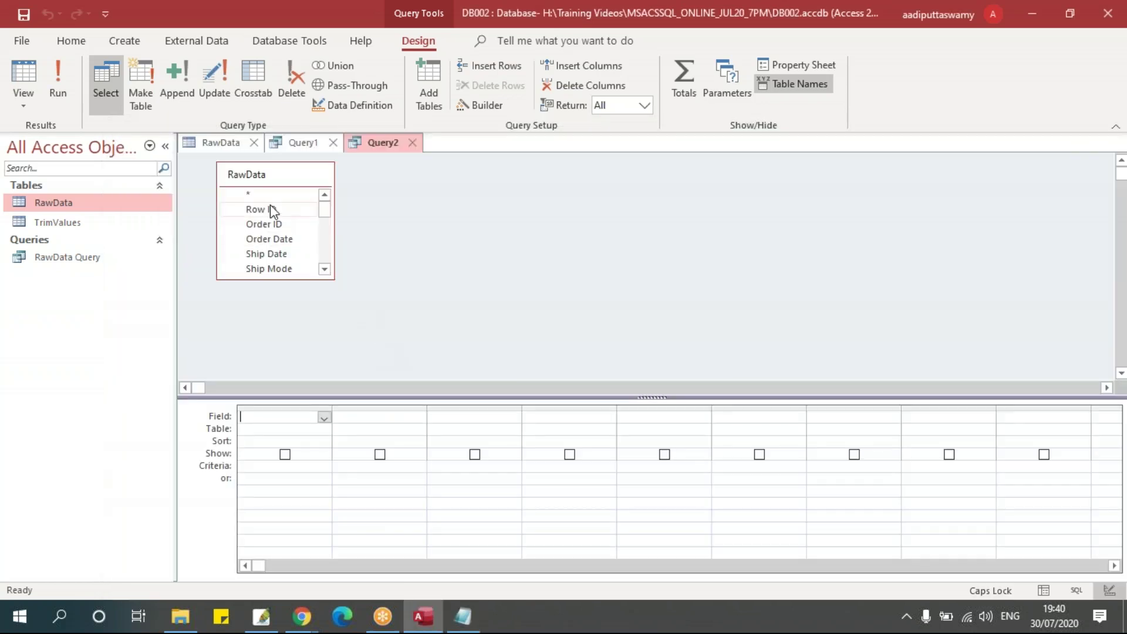
{"action": "right_click", "coordinate": [365, 146]}
{"action": "left_click", "coordinate": [408, 252]}
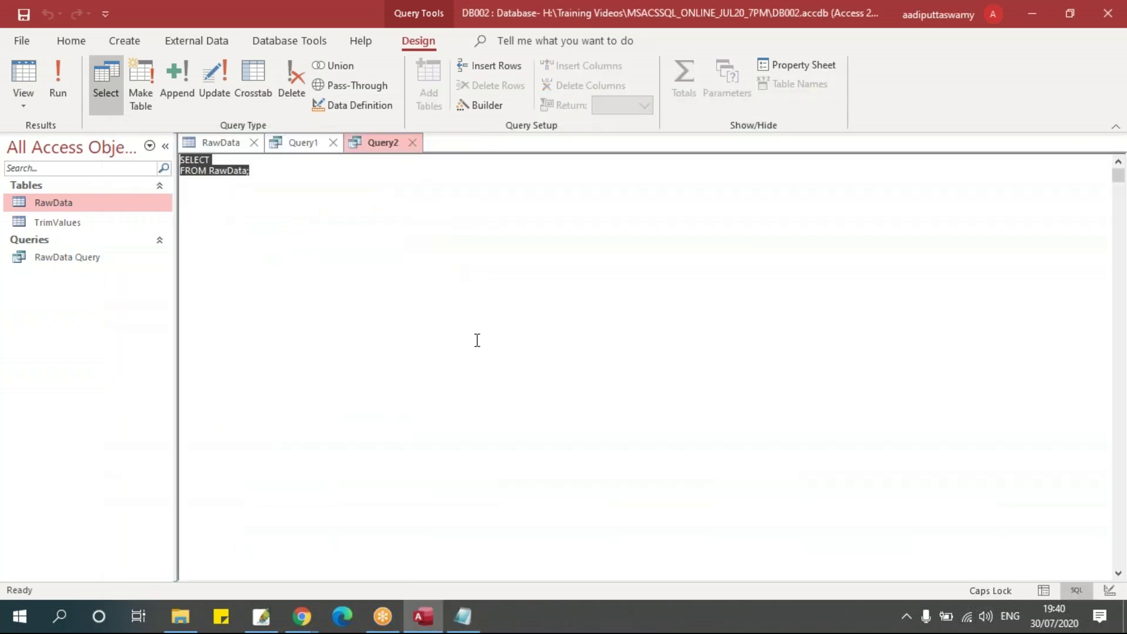
{"action": "key", "text": "ctrl+v"}
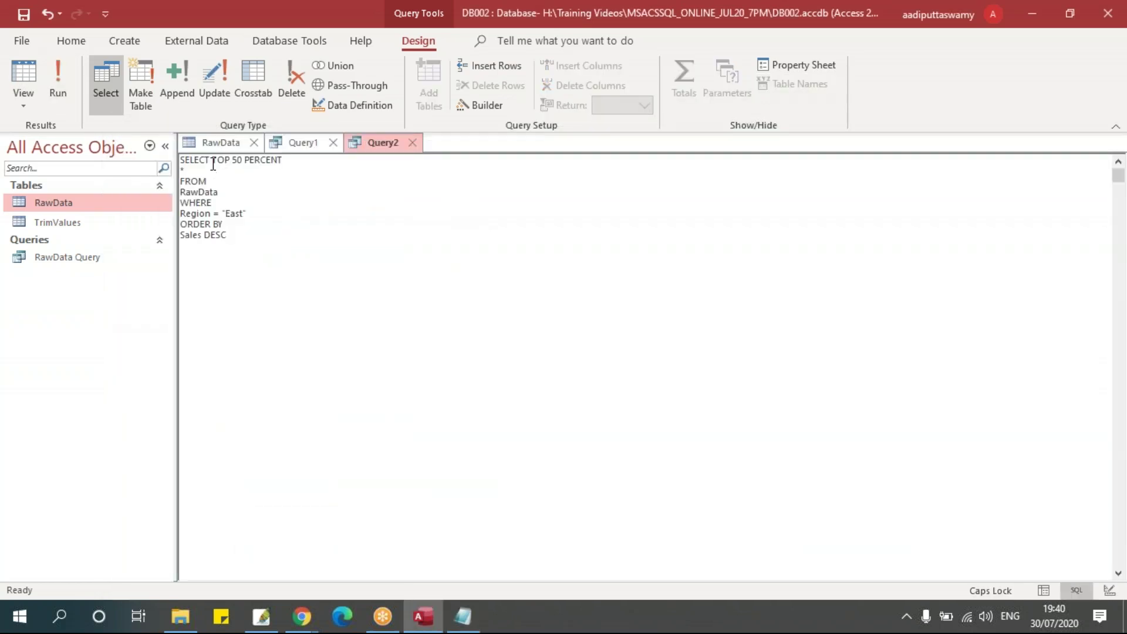
- Remove TOP 50 PERCENT from Query2's SELECT line, keeping the "East" condition, and run the query
{"action": "left_click_drag", "start_coordinate": [212, 160], "coordinate": [352, 163]}
{"action": "key", "text": "Delete"}
{"action": "left_click", "coordinate": [253, 188]}
{"action": "left_click", "coordinate": [244, 214]}
{"action": "type", "text": "\""}
{"action": "left_click", "coordinate": [57, 83]}
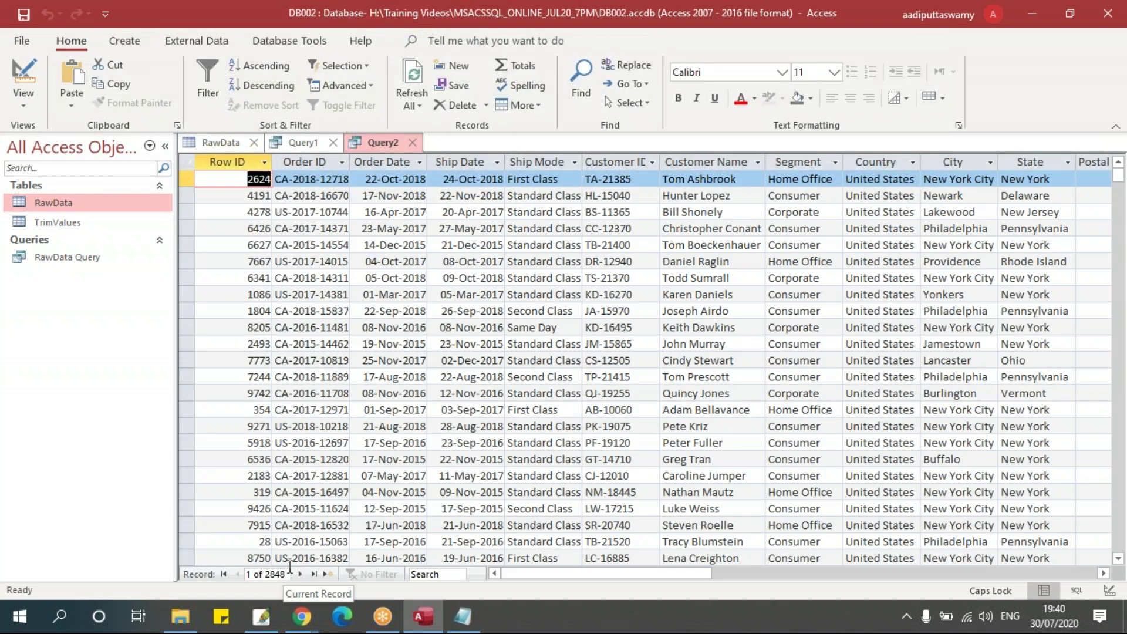
- Compare the record counts and rows of the Query1 and Query2 results
{"action": "left_click", "coordinate": [302, 143]}
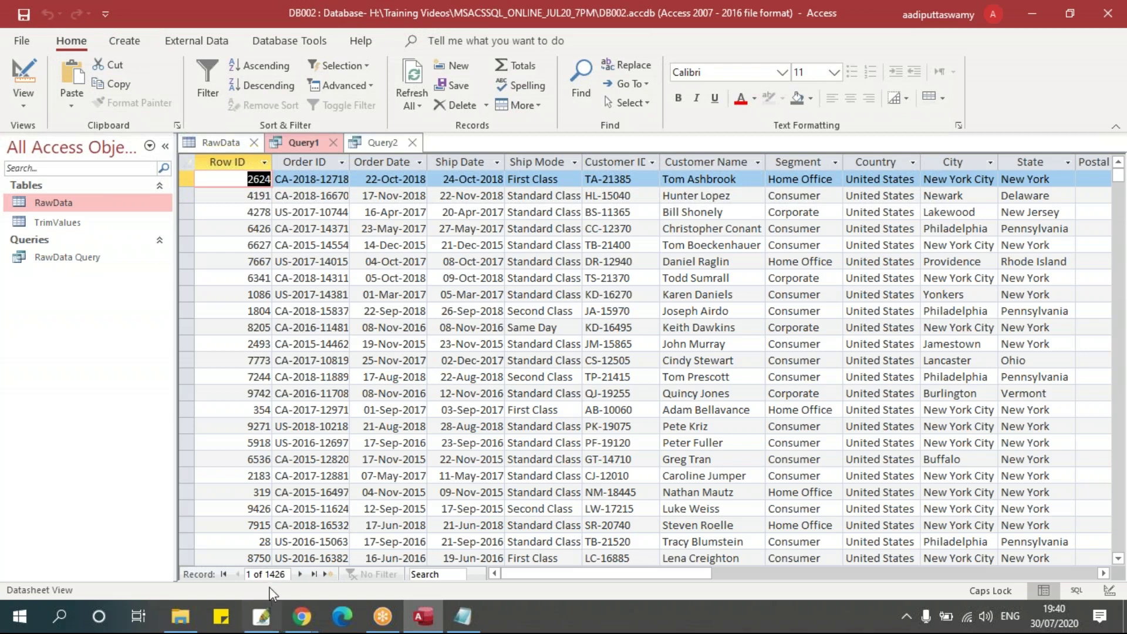
{"action": "left_click", "coordinate": [371, 143]}
{"action": "scroll", "coordinate": [413, 449], "scroll_direction": "down", "scroll_amount": 10}
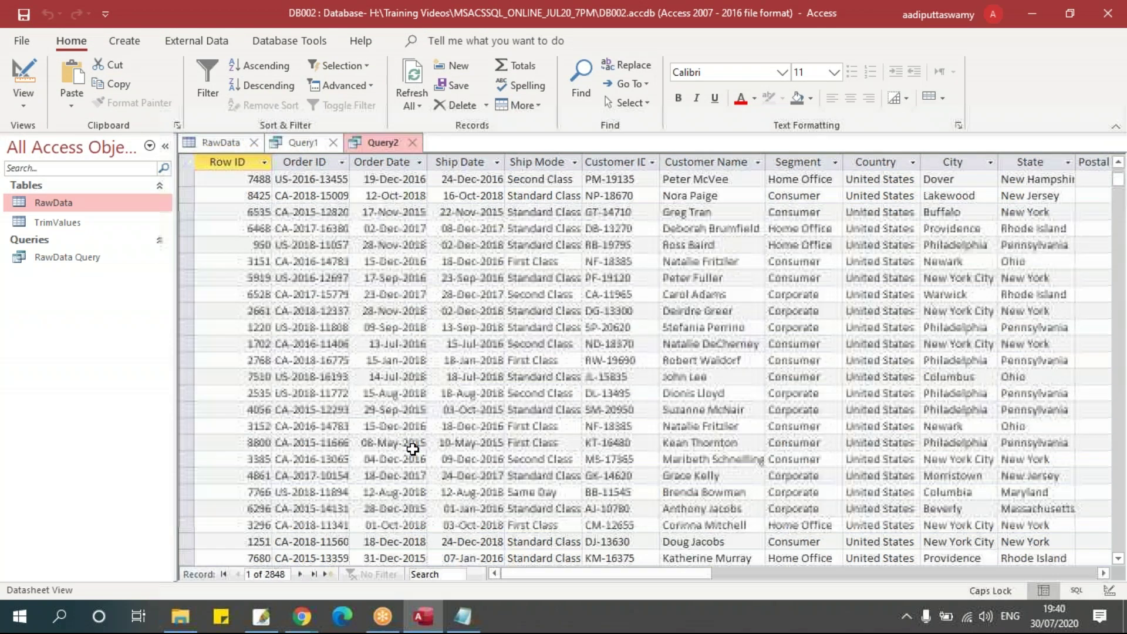
{"action": "scroll", "coordinate": [413, 449], "scroll_direction": "up", "scroll_amount": 6}
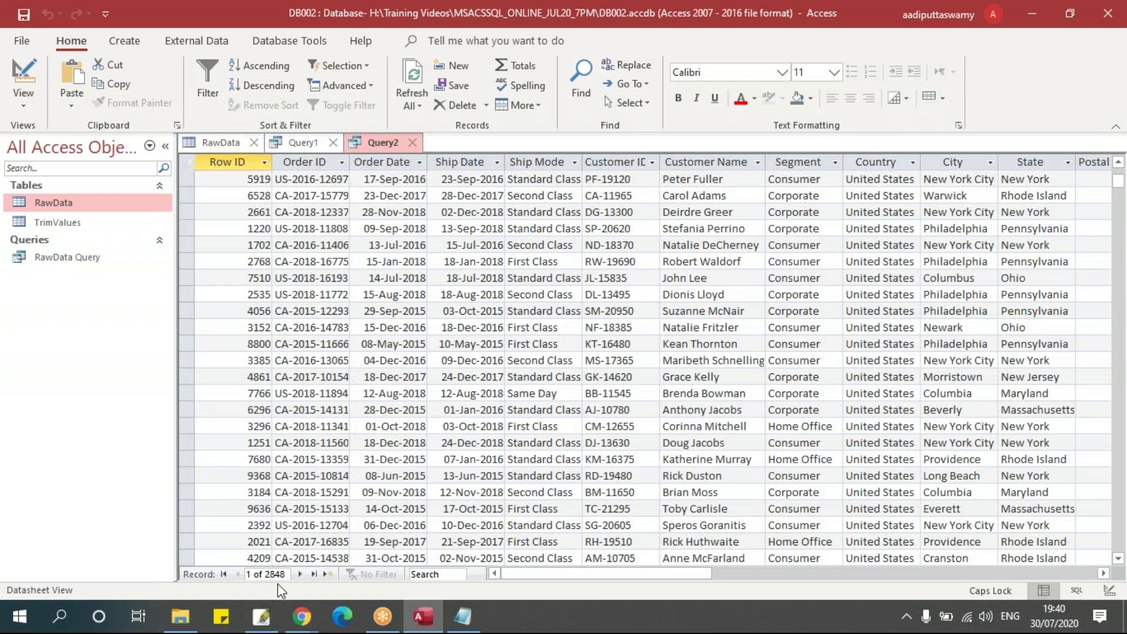
{"action": "left_click", "coordinate": [313, 144]}
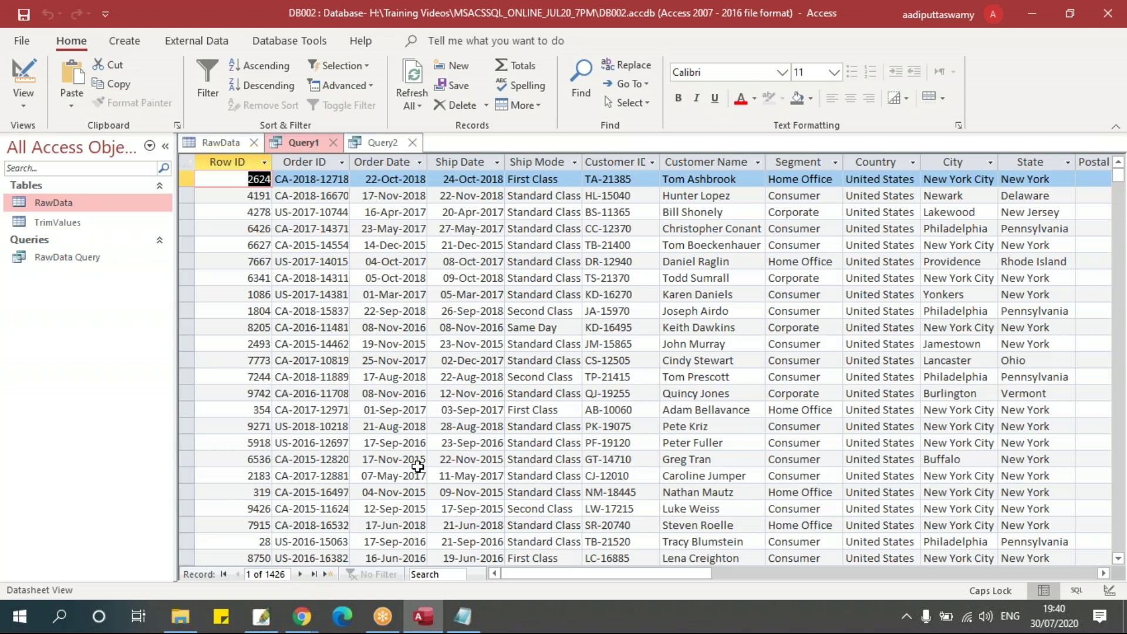
{"action": "mouse_move", "coordinate": [686, 574]}
{"action": "left_mouse_down"}
{"action": "mouse_move", "coordinate": [763, 574]}
{"action": "mouse_move", "coordinate": [681, 574]}
{"action": "left_mouse_up"}
- Switch back to Notepad and highlight the value 50 in the East region TOP 50 PERCENT query
{"action": "key", "text": "alt+Tab"}
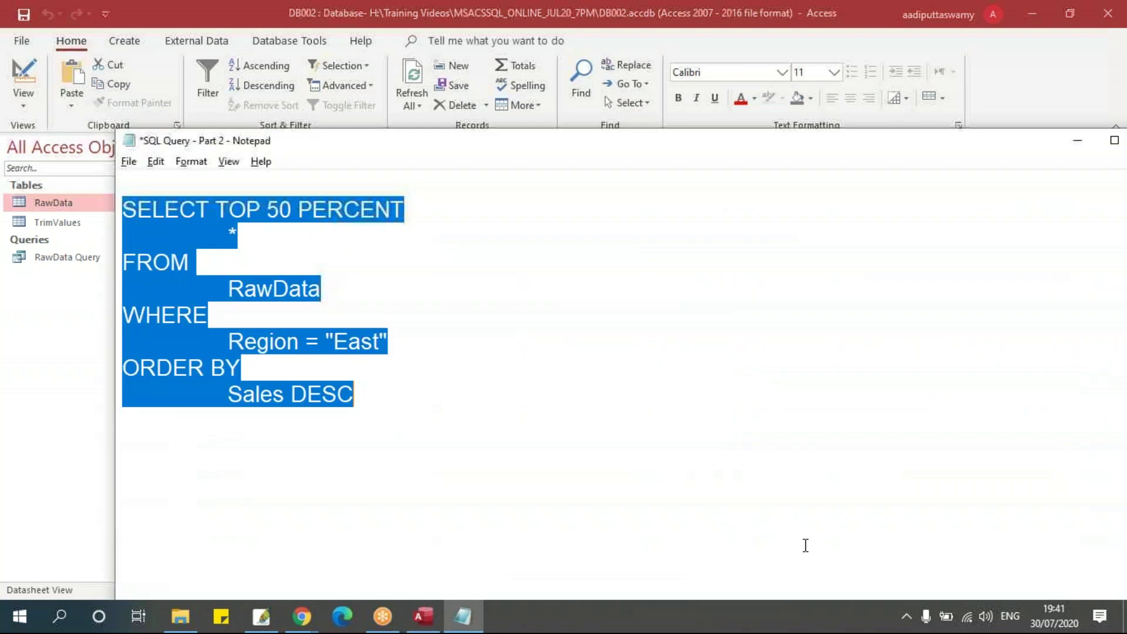
{"action": "left_click", "coordinate": [287, 245]}
{"action": "left_click_drag", "start_coordinate": [266, 210], "coordinate": [290, 210]}
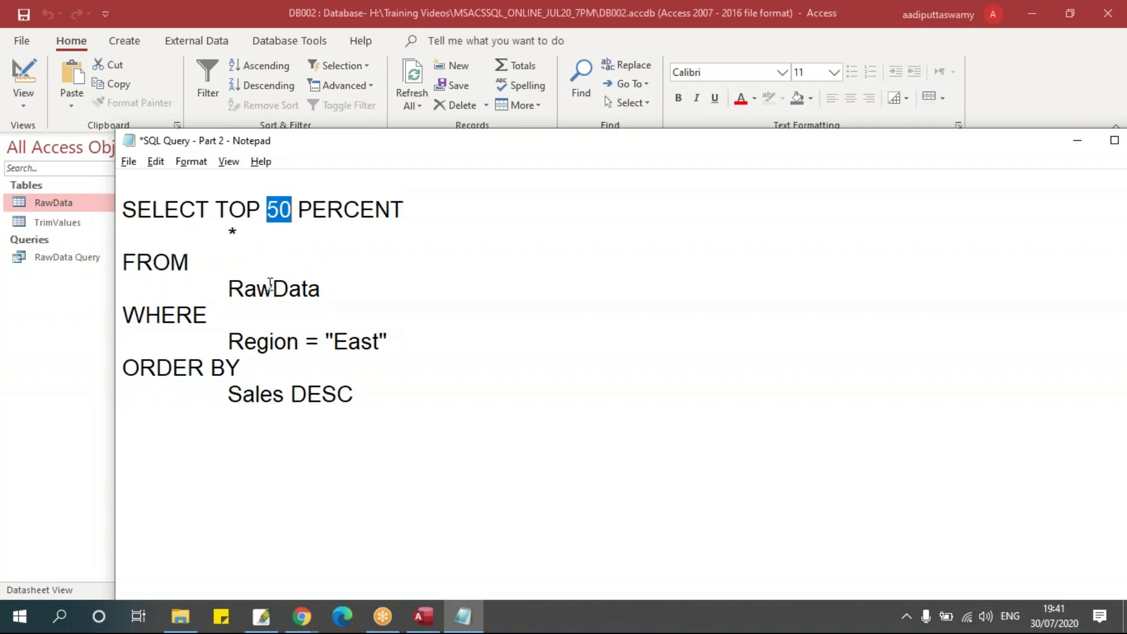
- Add the heading "Parameter Queries" below the existing queries in the Notepad notes, underlined with a row of equals signs
{"action": "left_click", "coordinate": [339, 285]}
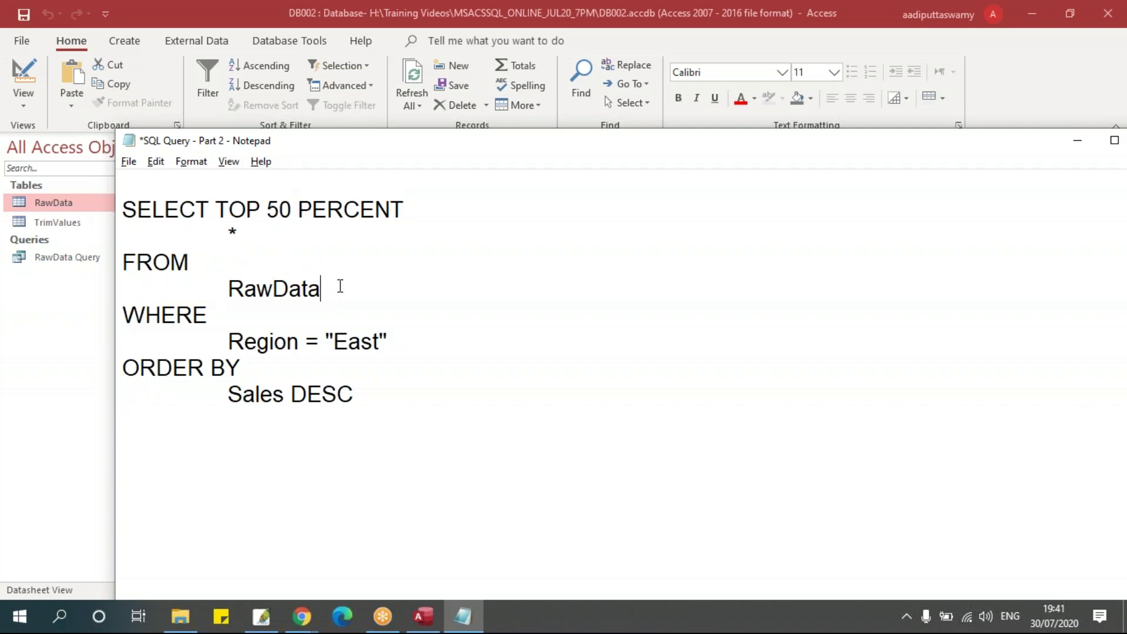
{"action": "key", "text": "alt"}
{"action": "scroll", "coordinate": [378, 326], "scroll_direction": "up", "scroll_amount": 10}
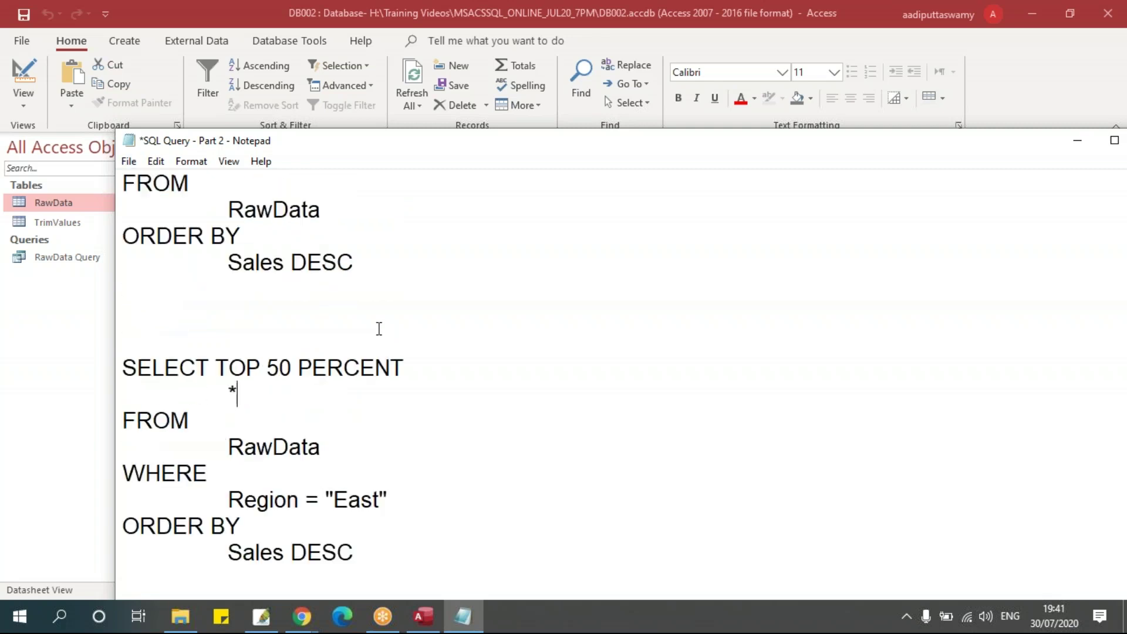
{"action": "scroll", "coordinate": [378, 327], "scroll_direction": "up", "scroll_amount": 6}
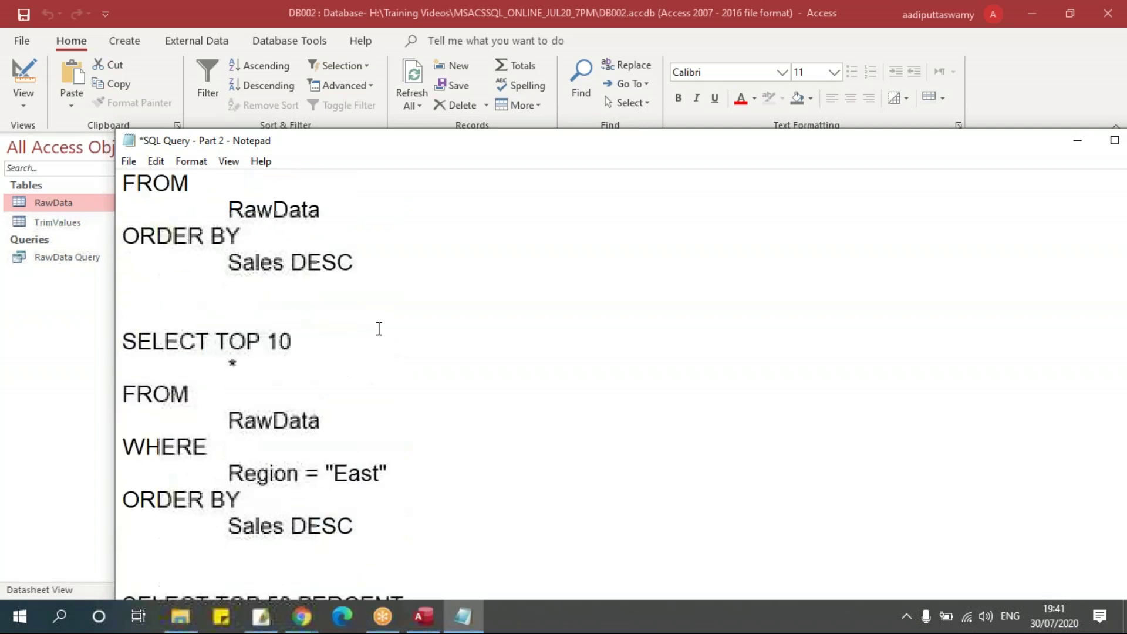
{"action": "scroll", "coordinate": [379, 328], "scroll_direction": "down", "scroll_amount": 7}
{"action": "scroll", "coordinate": [380, 329], "scroll_direction": "down", "scroll_amount": 10}
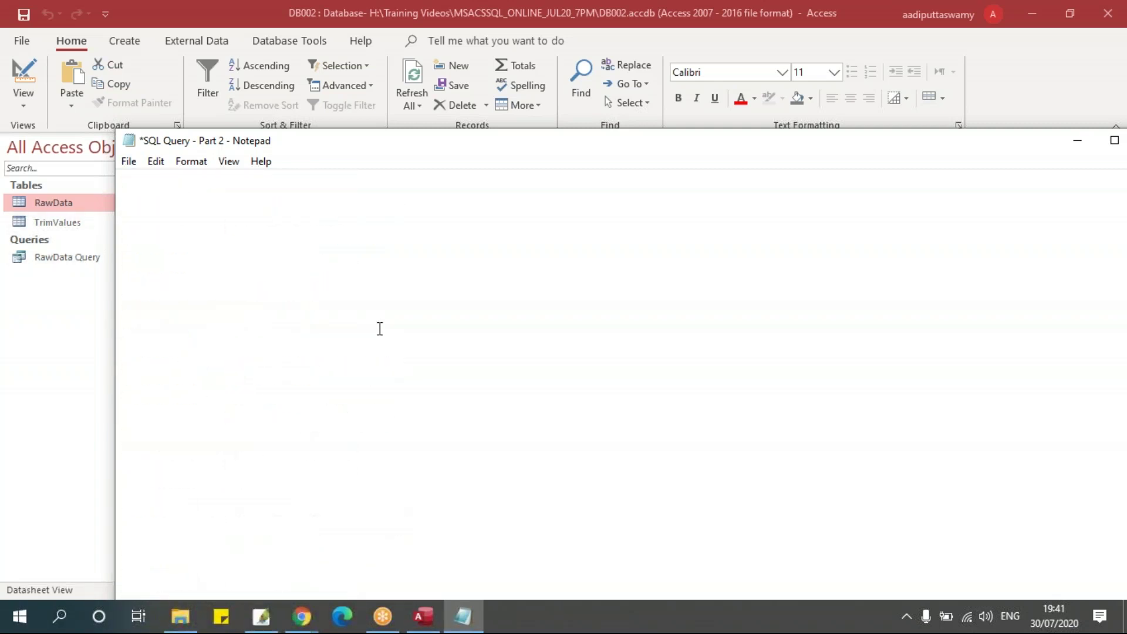
{"action": "left_click", "coordinate": [284, 208]}
{"action": "type", "text": "par"}
{"action": "key", "text": "BackSpace"}
{"action": "key", "text": "BackSpace"}
{"action": "key", "text": "BackSpace"}
{"action": "type", "text": "P"}
{"action": "key", "text": "BackSpace"}
{"action": "type", "text": "Pa"}
{"action": "key", "text": "BackSpace"}
{"action": "key", "text": "BackSpace"}
{"action": "type", "text": "Parameter Queries"}
{"action": "key", "text": "Return"}
{"action": "type", "text": "="}
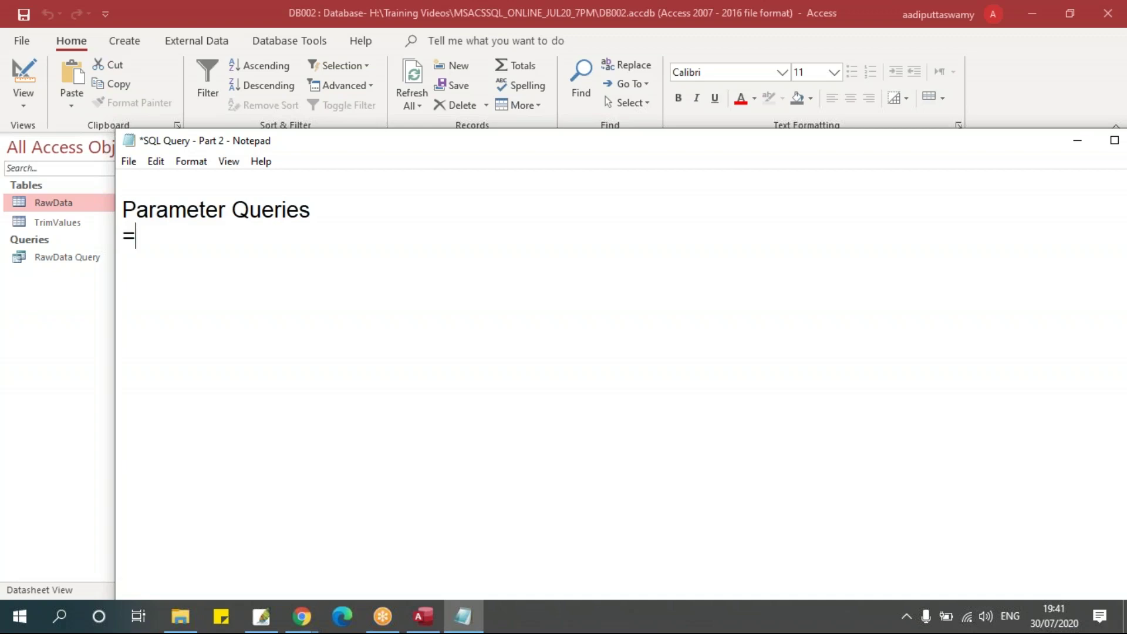
{"action": "type", "text": "==============="}
- Switch back to Access and close Query1 and Query2 without saving their changes
{"action": "key", "text": "alt+Tab"}
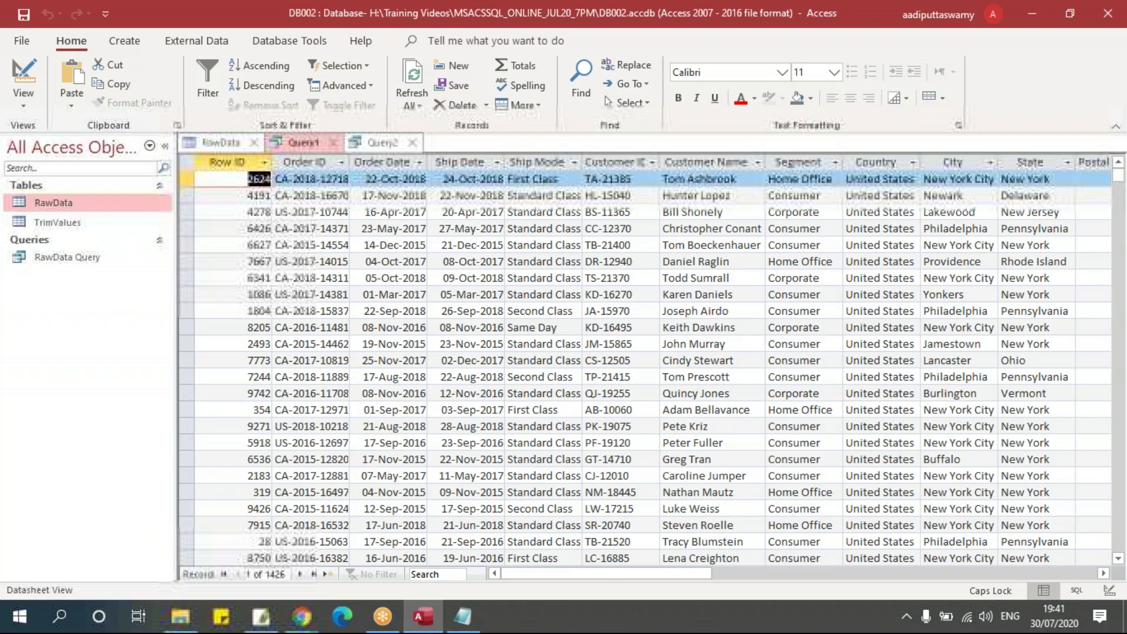
{"action": "left_click", "coordinate": [333, 144]}
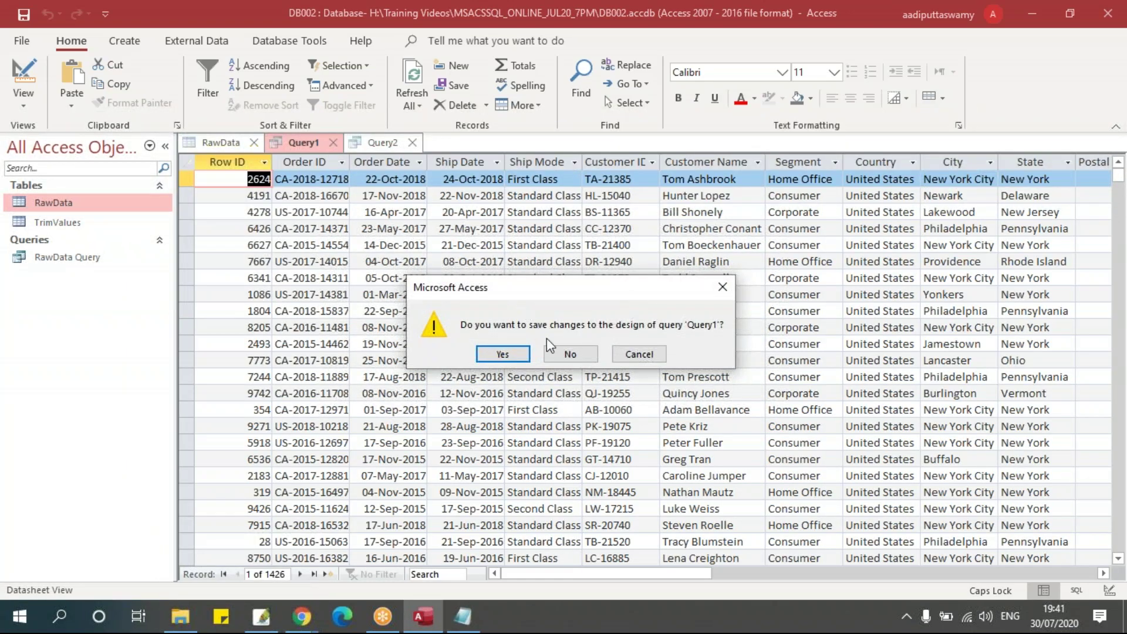
{"action": "left_click", "coordinate": [570, 354]}
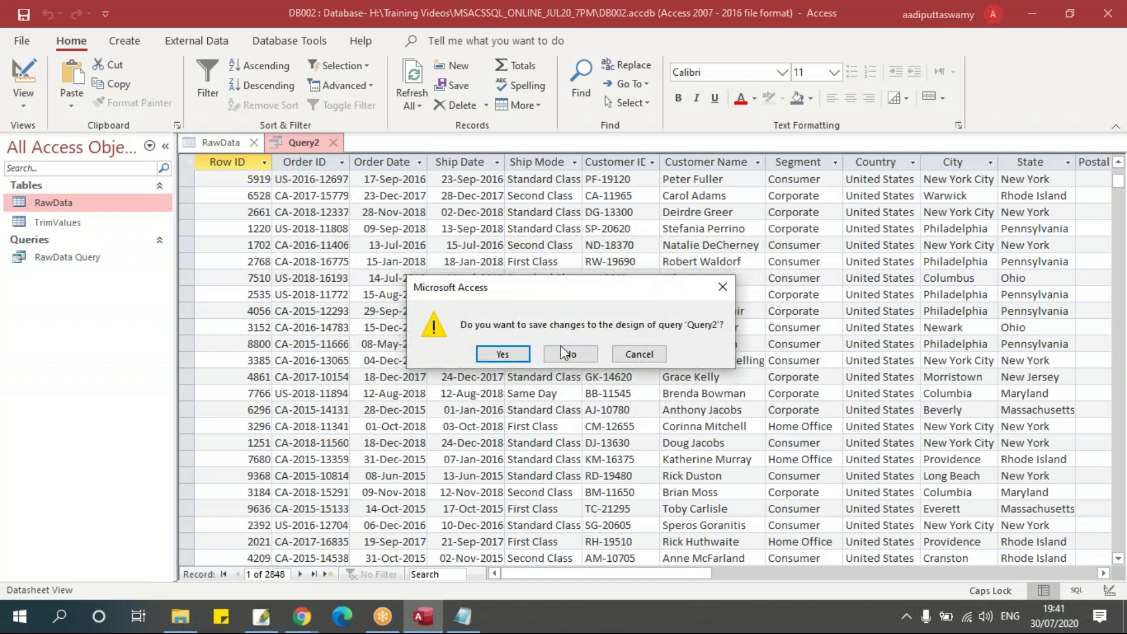
{"action": "left_click", "coordinate": [567, 352]}
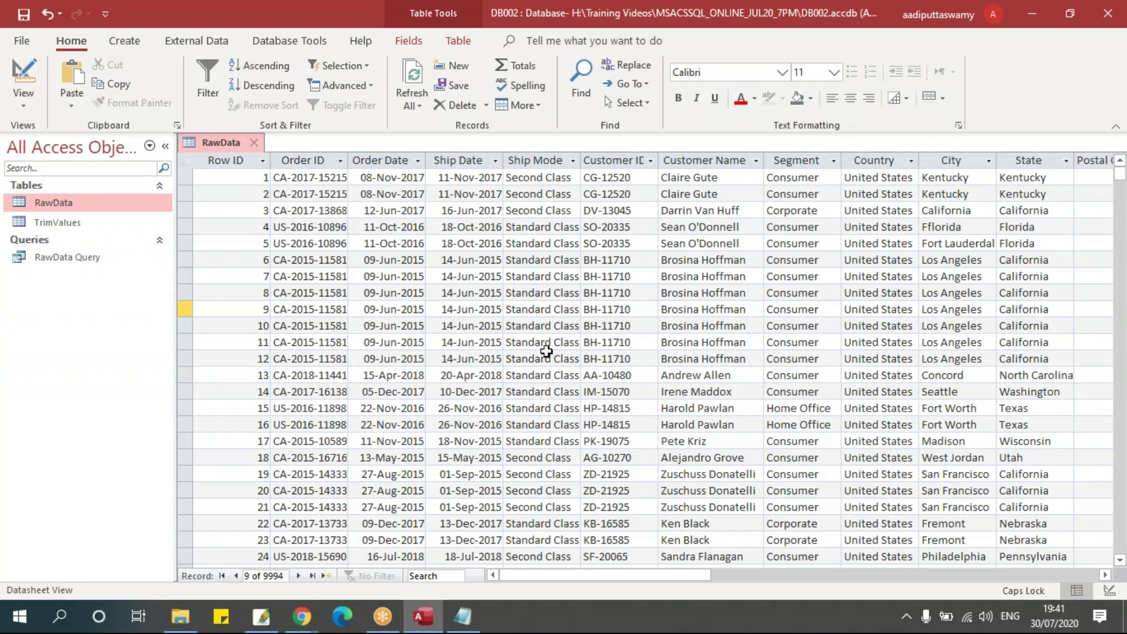
- Create a new query in design view based on the RawData table
{"action": "left_click", "coordinate": [139, 40]}
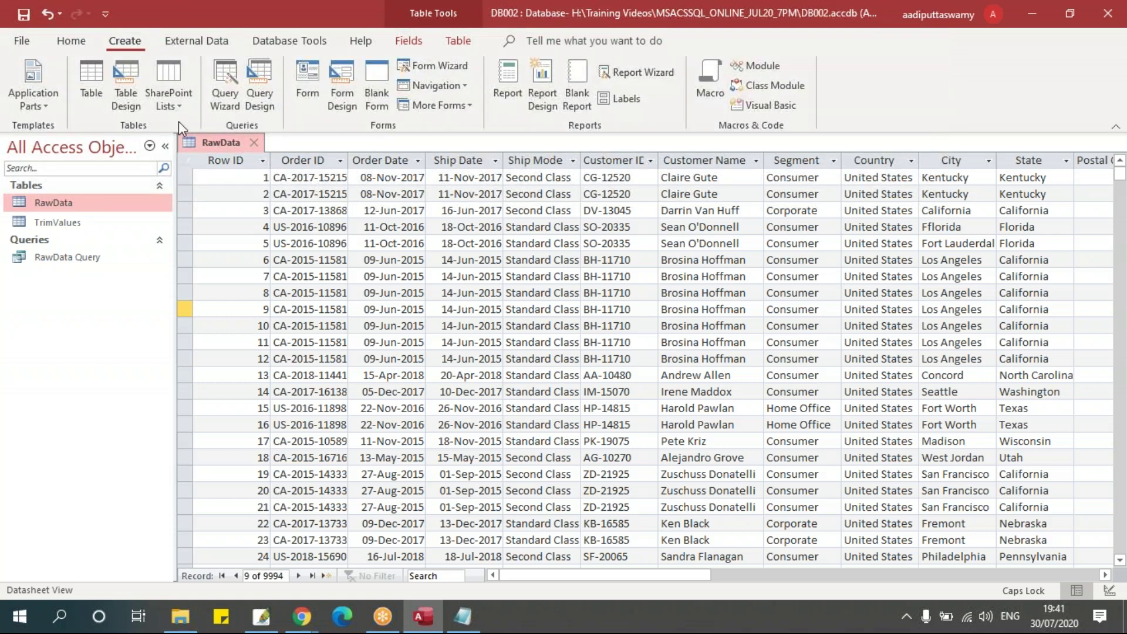
{"action": "left_click", "coordinate": [261, 109]}
{"action": "left_click_drag", "start_coordinate": [530, 185], "coordinate": [481, 103]}
{"action": "double_click", "coordinate": [451, 153]}
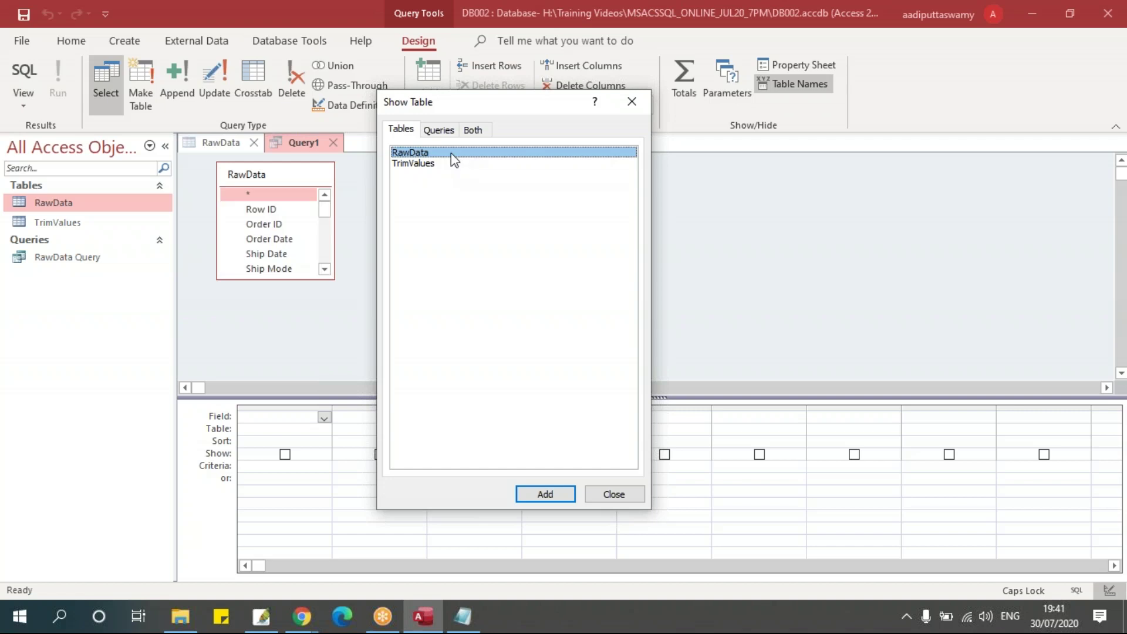
{"action": "left_click", "coordinate": [614, 494]}
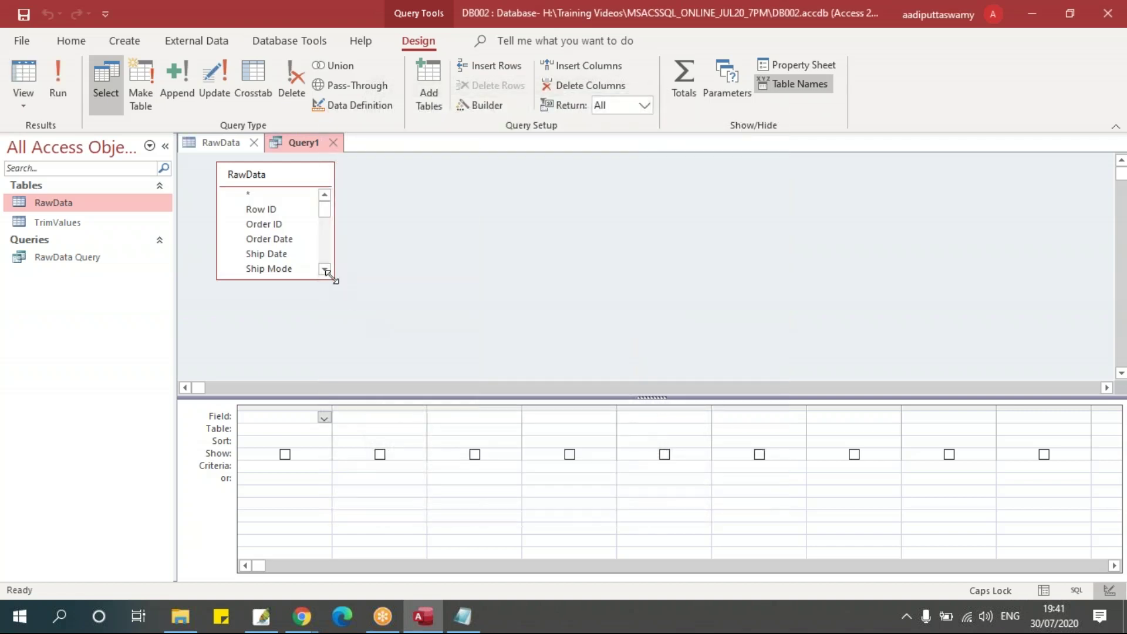
- Enlarge the RawData field list and add Order ID, Order Date, Segment, Sales and Region to the query grid
{"action": "left_click_drag", "start_coordinate": [333, 278], "coordinate": [439, 372]}
{"action": "double_click", "coordinate": [293, 225]}
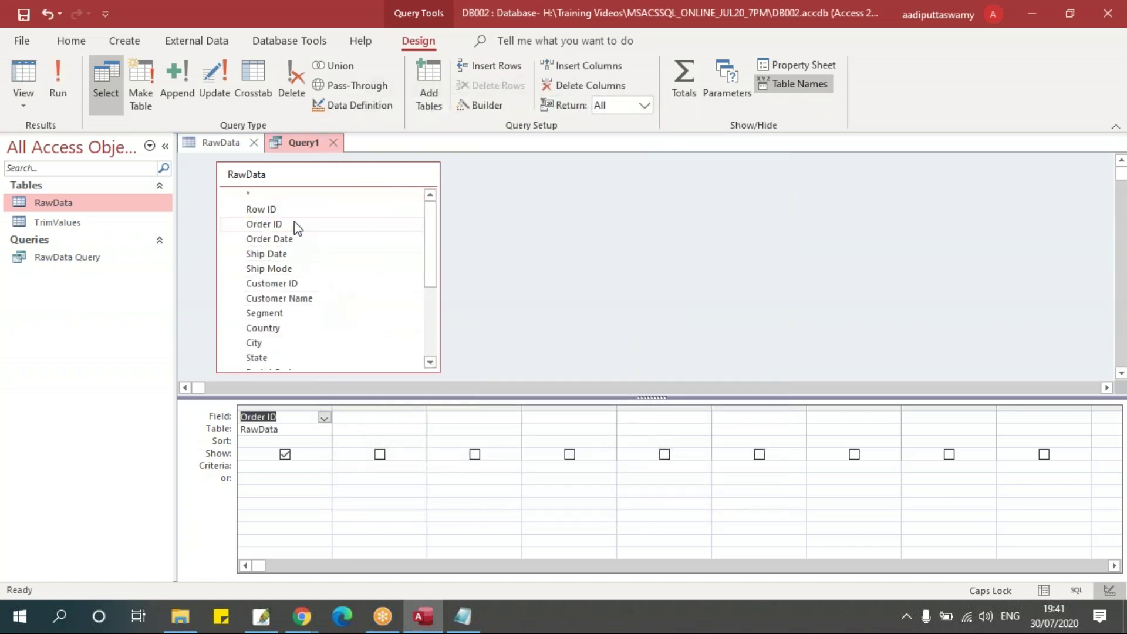
{"action": "double_click", "coordinate": [295, 239]}
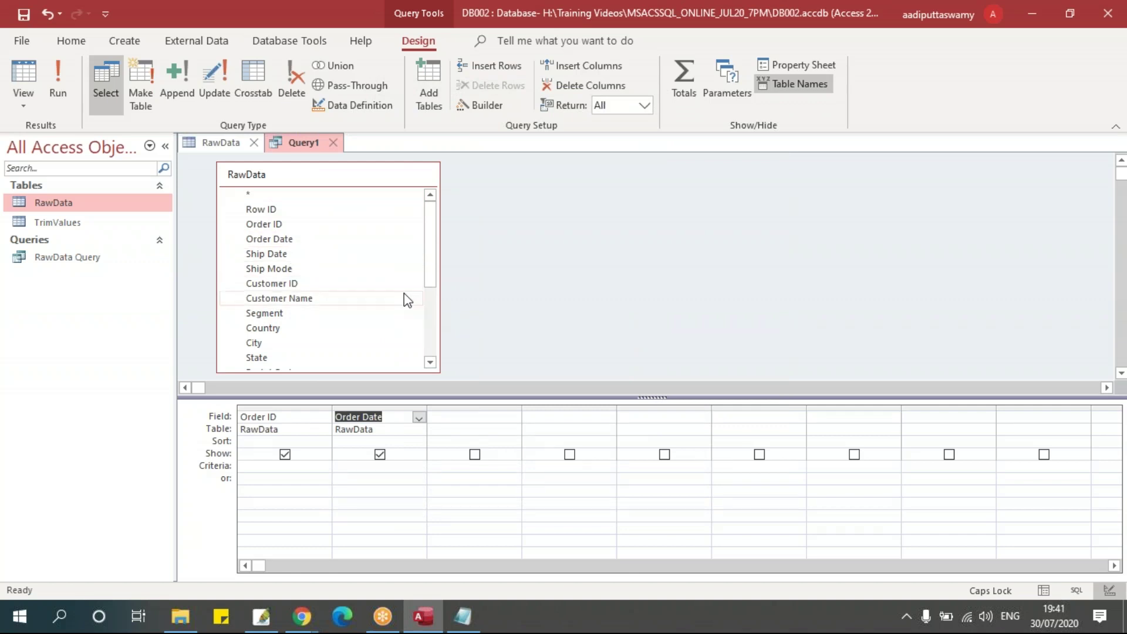
{"action": "left_click_drag", "start_coordinate": [428, 259], "coordinate": [428, 275]}
{"action": "left_click", "coordinate": [327, 281]}
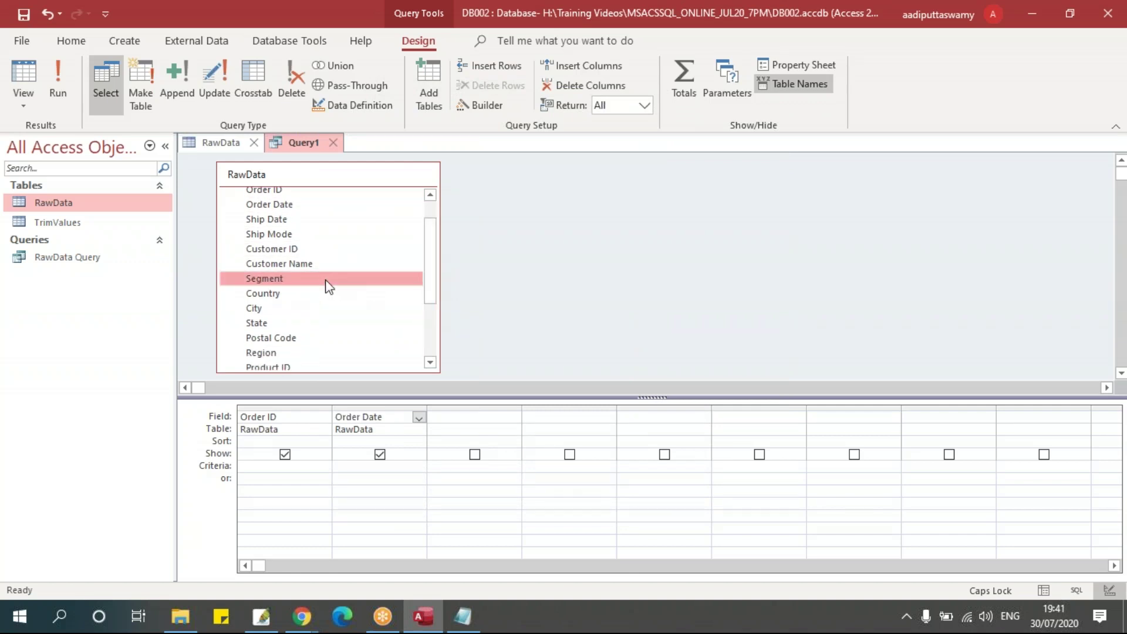
{"action": "double_click", "coordinate": [327, 281]}
{"action": "scroll", "coordinate": [430, 302], "scroll_direction": "down", "scroll_amount": 2}
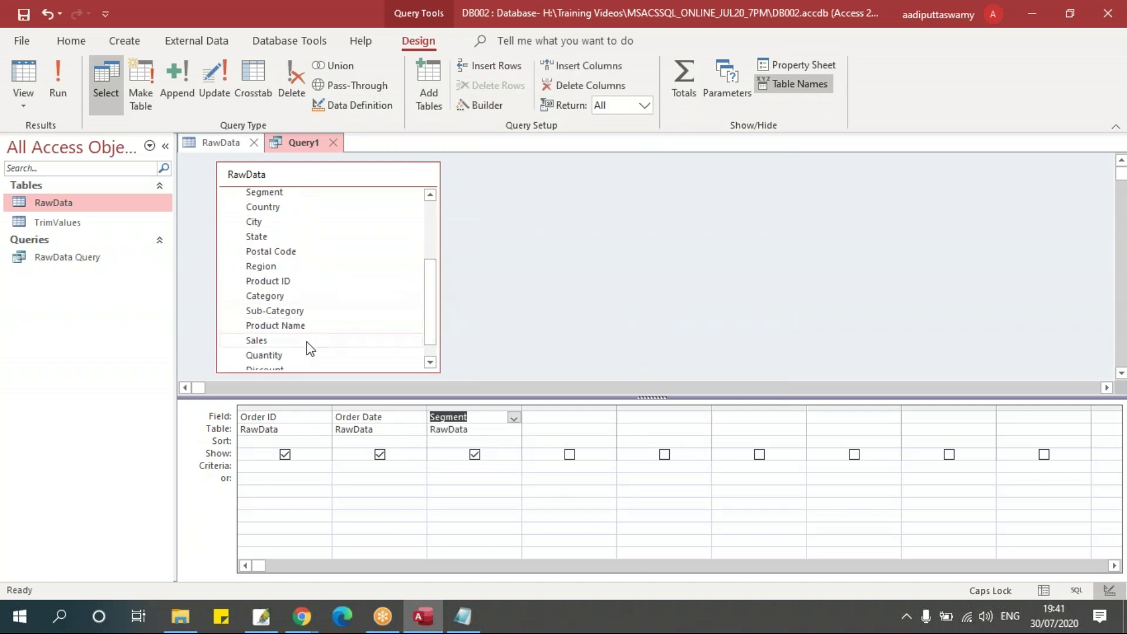
{"action": "left_click", "coordinate": [291, 342]}
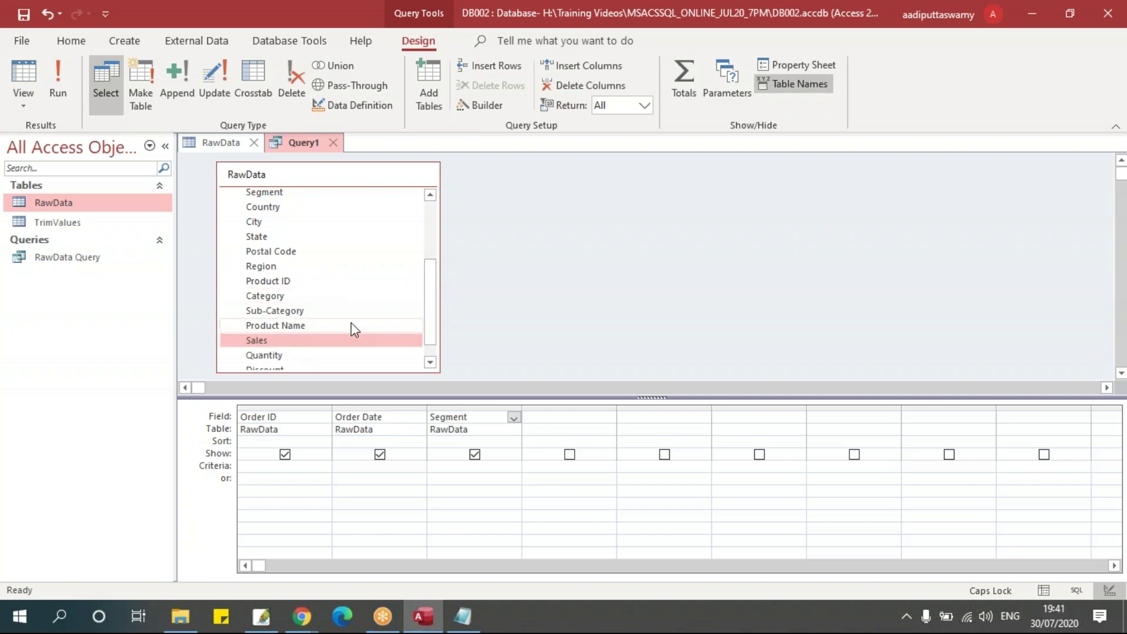
{"action": "scroll", "coordinate": [351, 322], "scroll_direction": "down", "scroll_amount": 1}
{"action": "double_click", "coordinate": [309, 319]}
{"action": "double_click", "coordinate": [281, 244]}
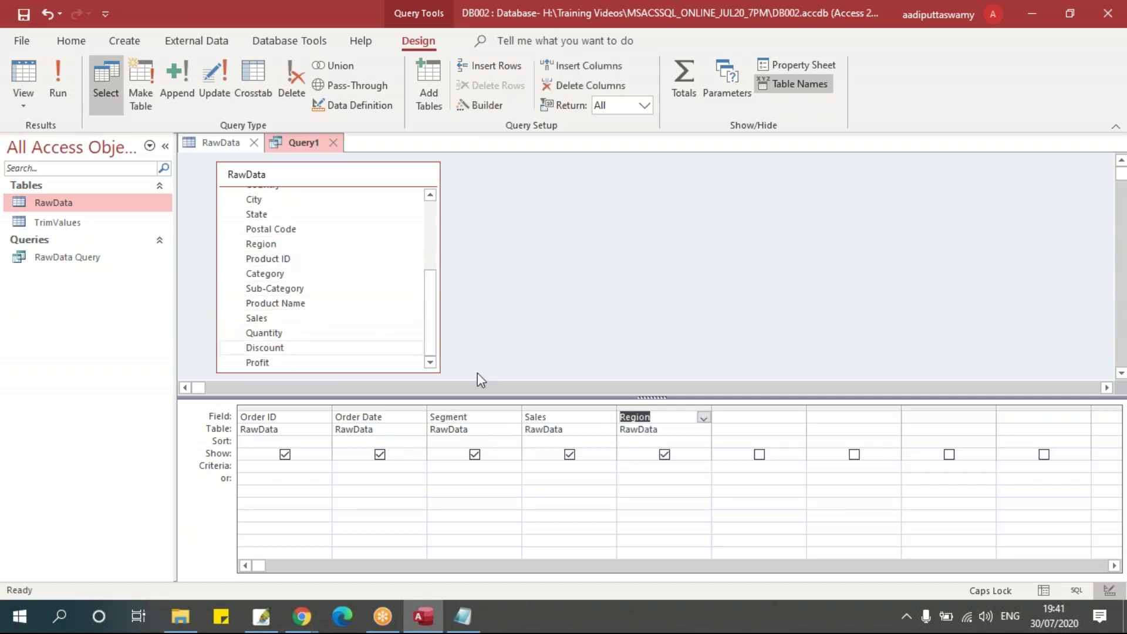
- Move the Region column ahead of Sales in the query grid and run the query
{"action": "left_click", "coordinate": [637, 396]}
{"action": "left_click_drag", "start_coordinate": [637, 395], "coordinate": [596, 408]}
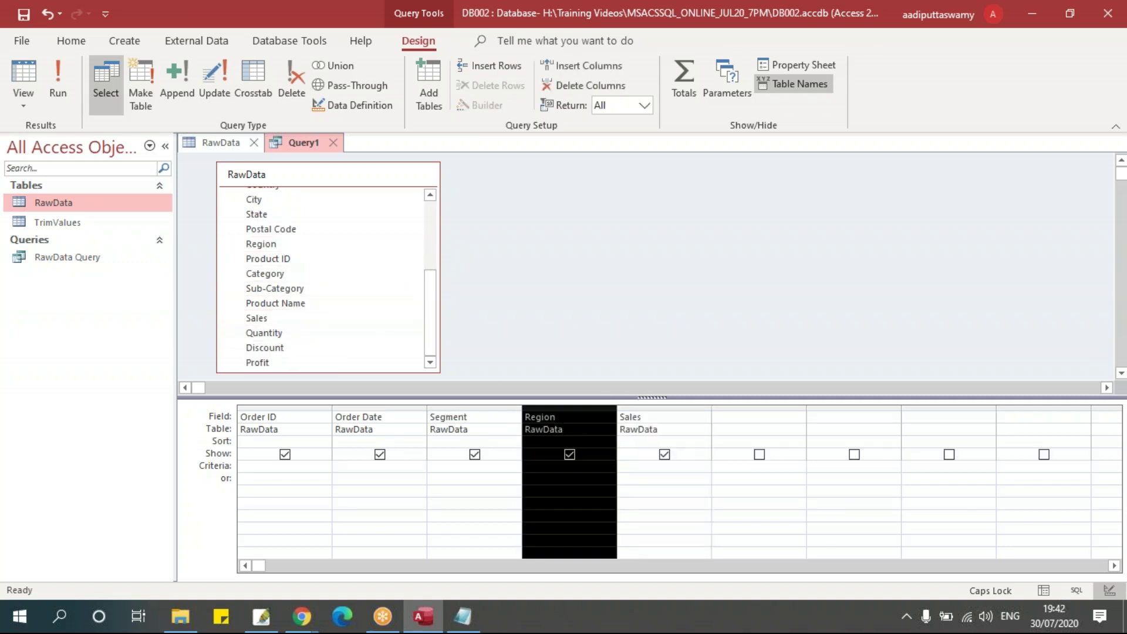
{"action": "left_click", "coordinate": [65, 90]}
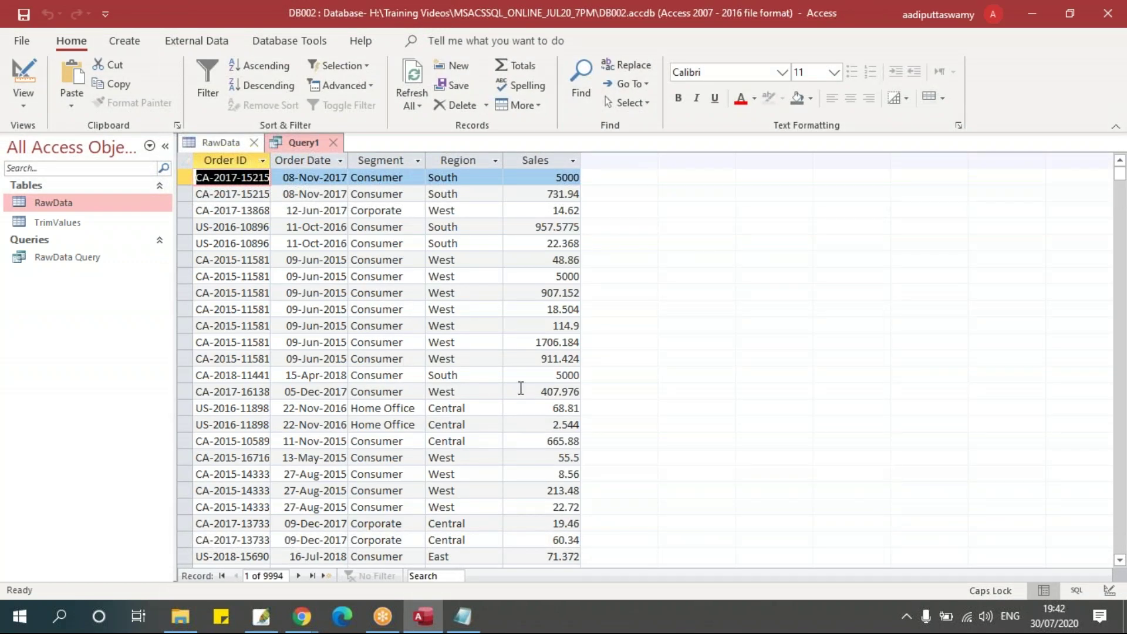
- Return the query to design view, set the Region criterion to 'East', and run it to check the Region values
{"action": "right_click", "coordinate": [302, 142]}
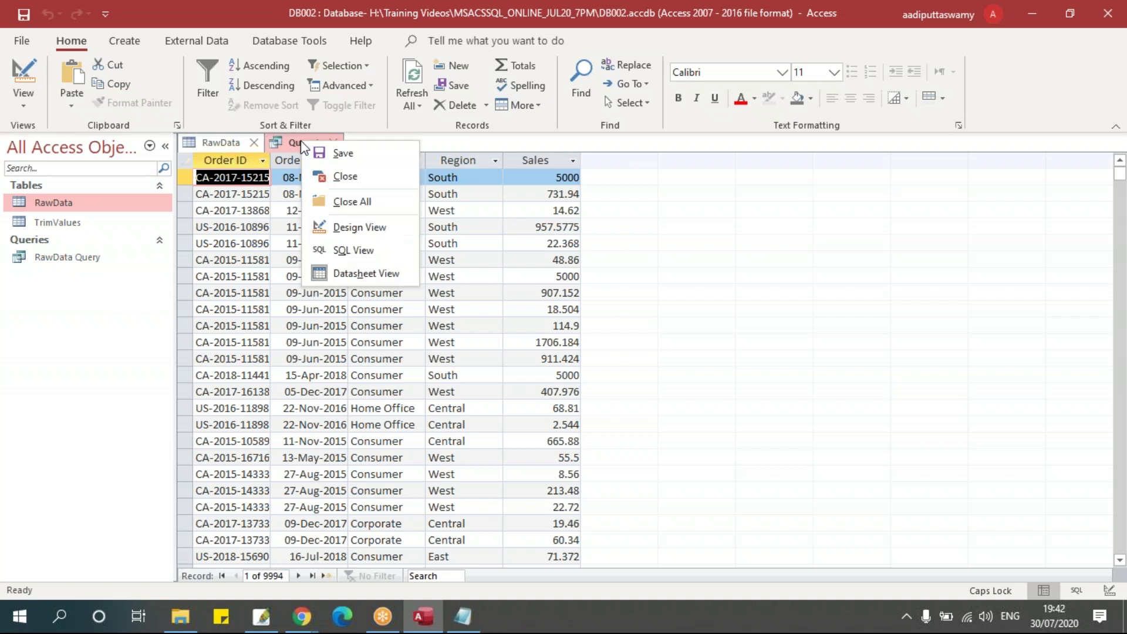
{"action": "left_click", "coordinate": [360, 226]}
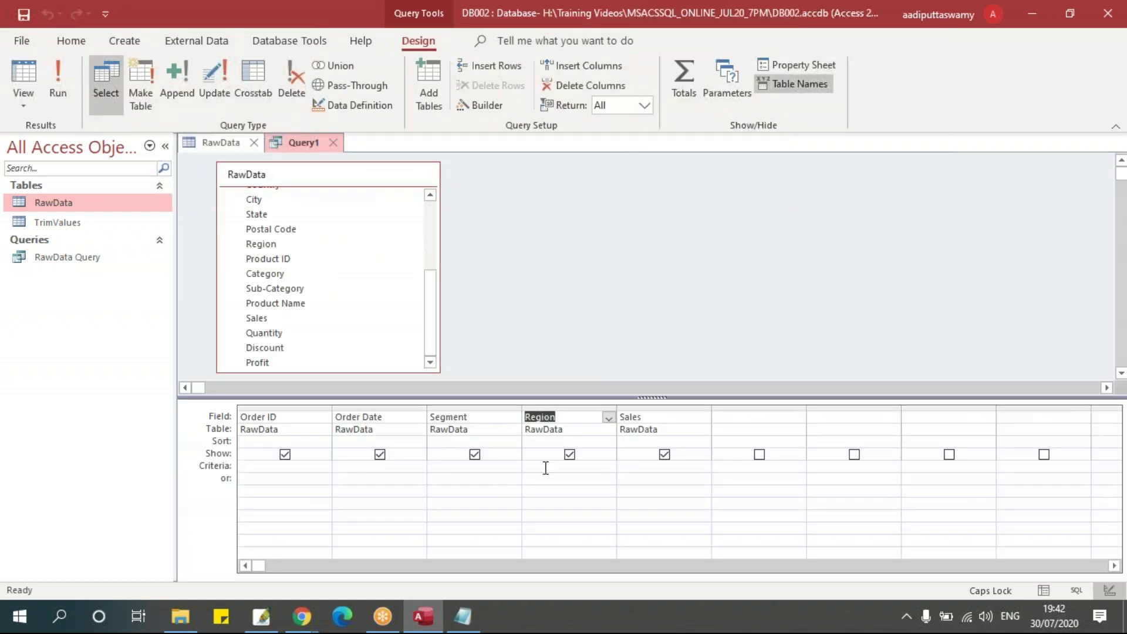
{"action": "left_click", "coordinate": [535, 467]}
{"action": "type", "text": "'East"}
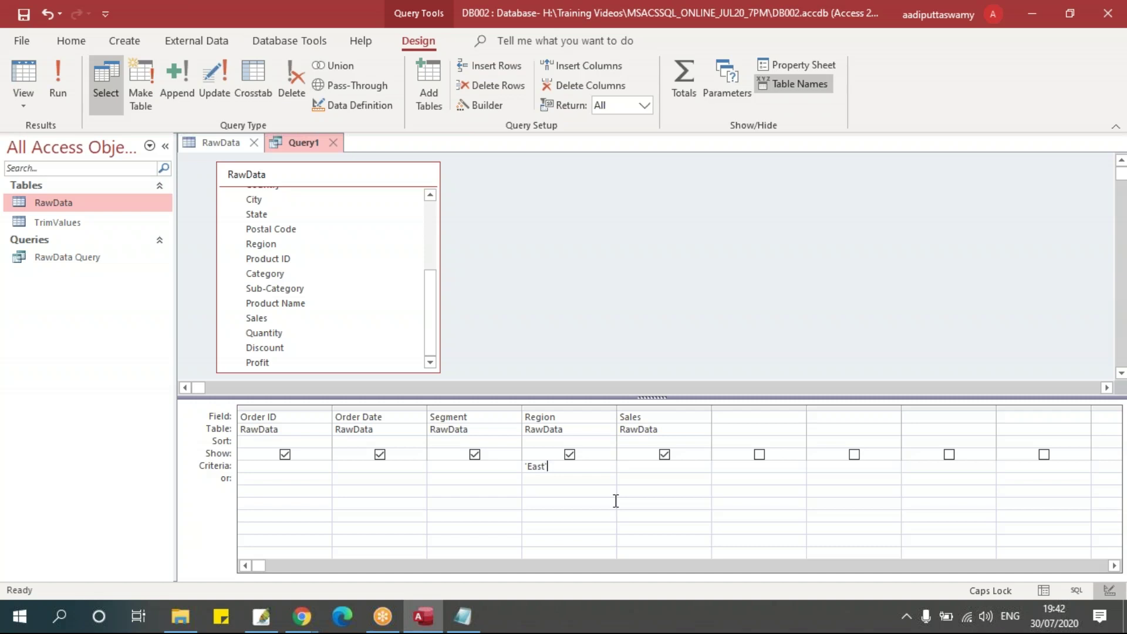
{"action": "left_click", "coordinate": [52, 95]}
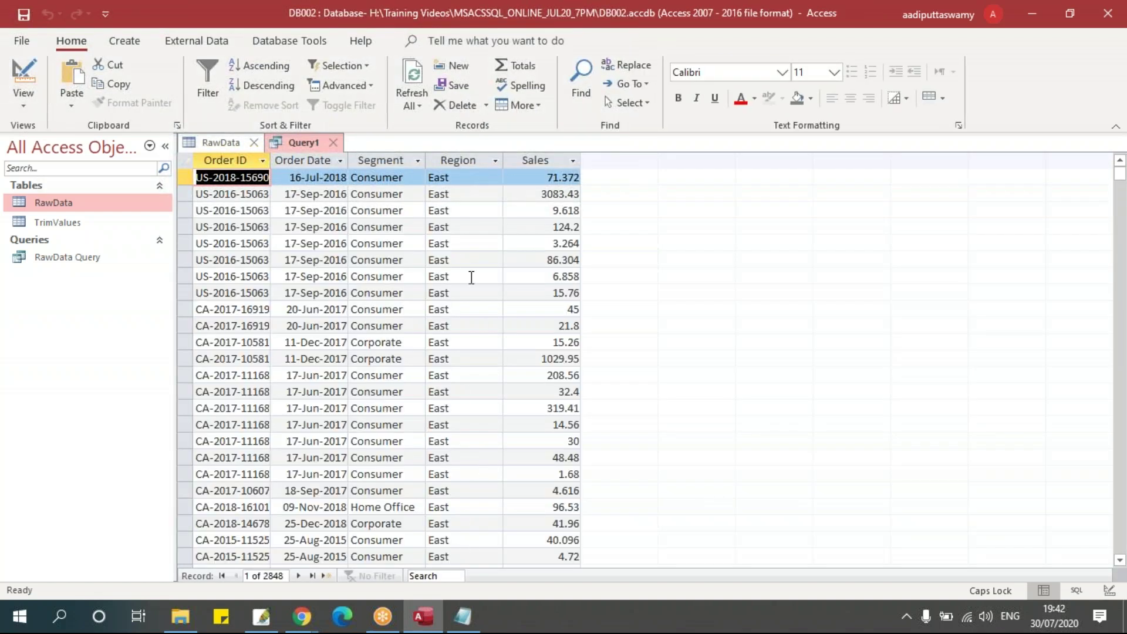
{"action": "left_click", "coordinate": [461, 178]}
{"action": "left_click", "coordinate": [462, 195]}
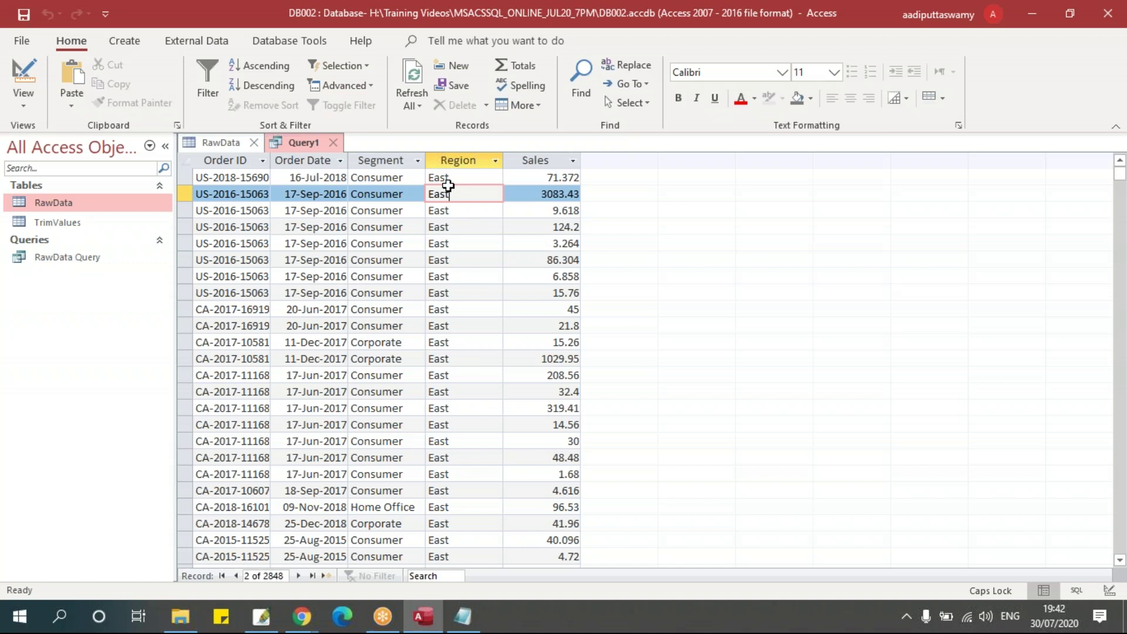
- Change the Region criterion to 'West' in design view and run the query
{"action": "right_click", "coordinate": [300, 144]}
{"action": "left_click", "coordinate": [360, 231]}
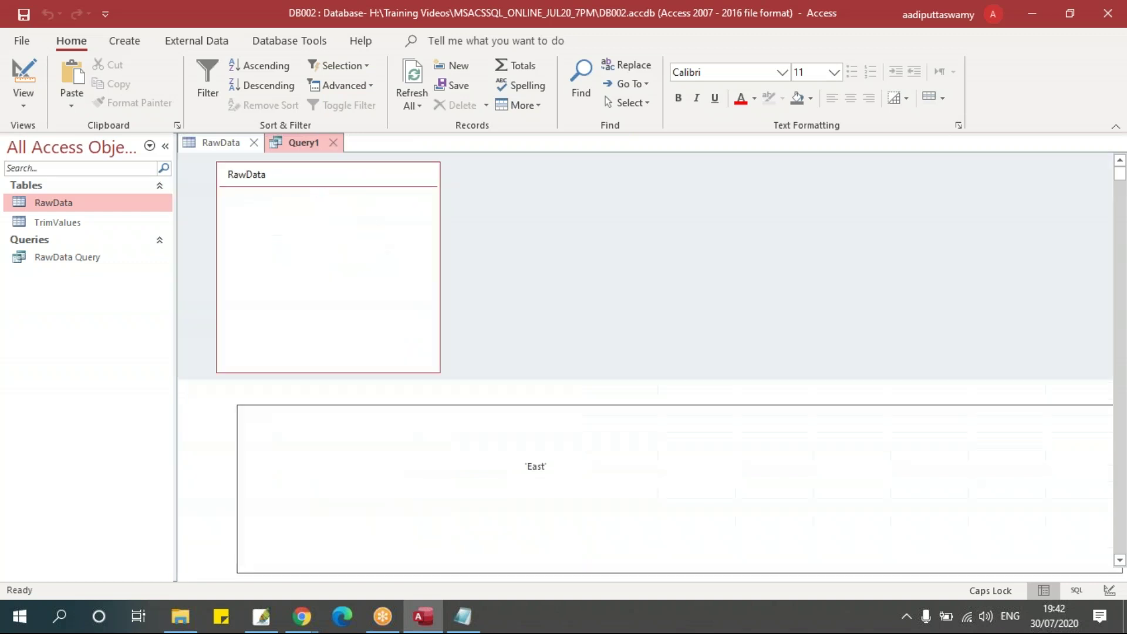
{"action": "left_click_drag", "start_coordinate": [514, 468], "coordinate": [476, 468]}
{"action": "type", "text": "'West"}
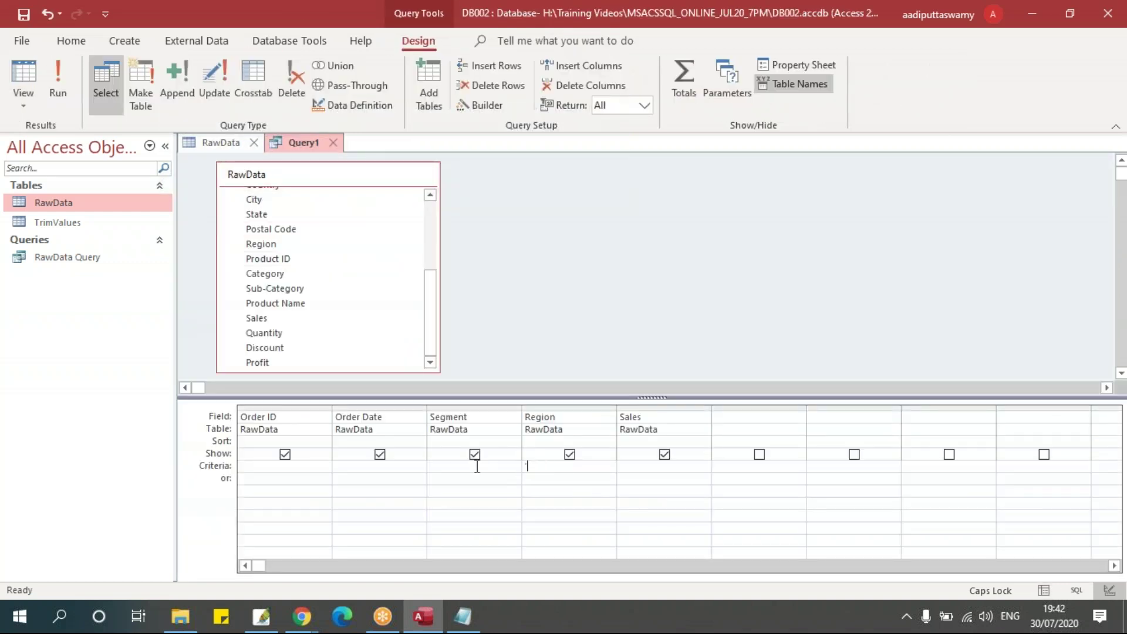
{"action": "type", "text": "'"}
{"action": "left_click", "coordinate": [58, 79]}
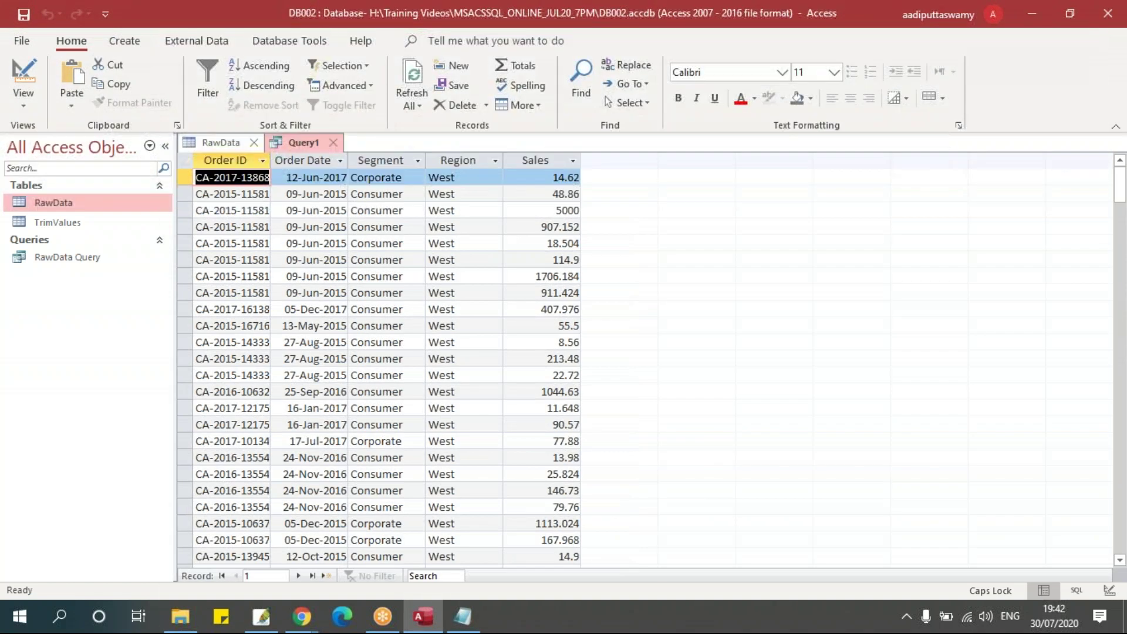
- Close the query and save it under the name qryRegion
{"action": "left_click", "coordinate": [333, 142]}
{"action": "left_click", "coordinate": [502, 354]}
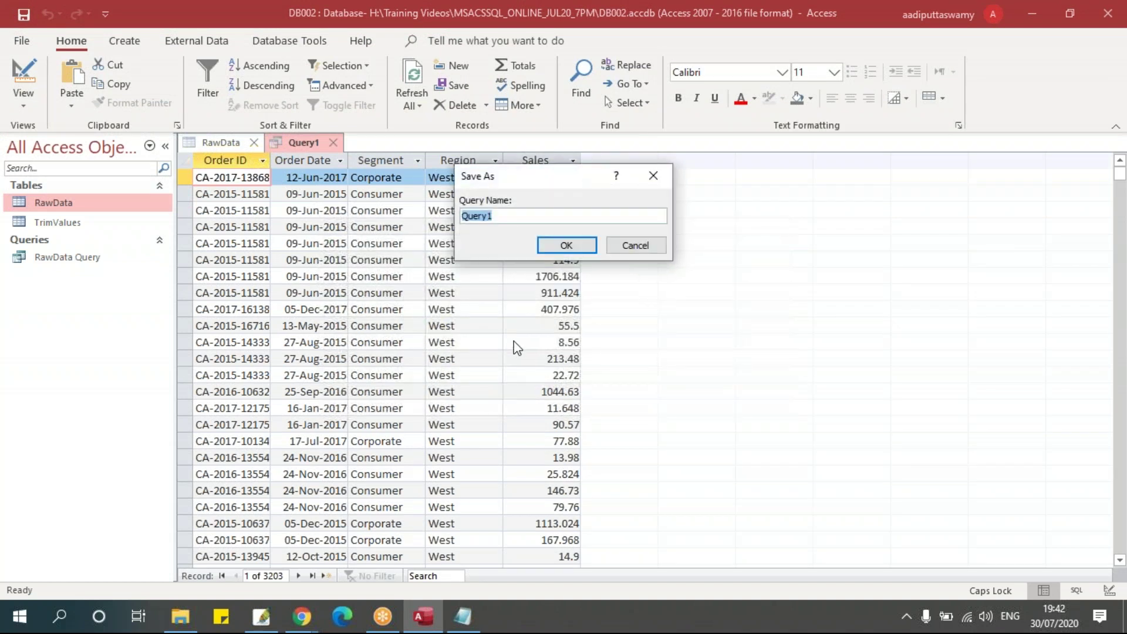
{"action": "type", "text": "qryRegion"}
{"action": "left_click", "coordinate": [567, 247]}
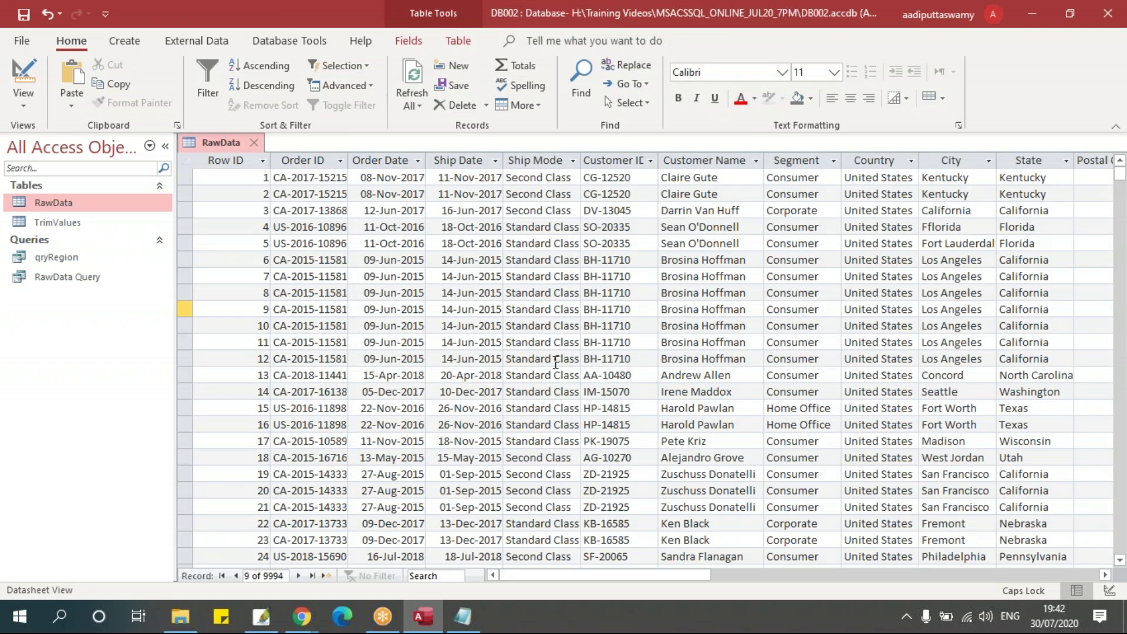
- Open qryRegion, examine its rows and the Region criterion in design view, and close it
{"action": "double_click", "coordinate": [56, 257]}
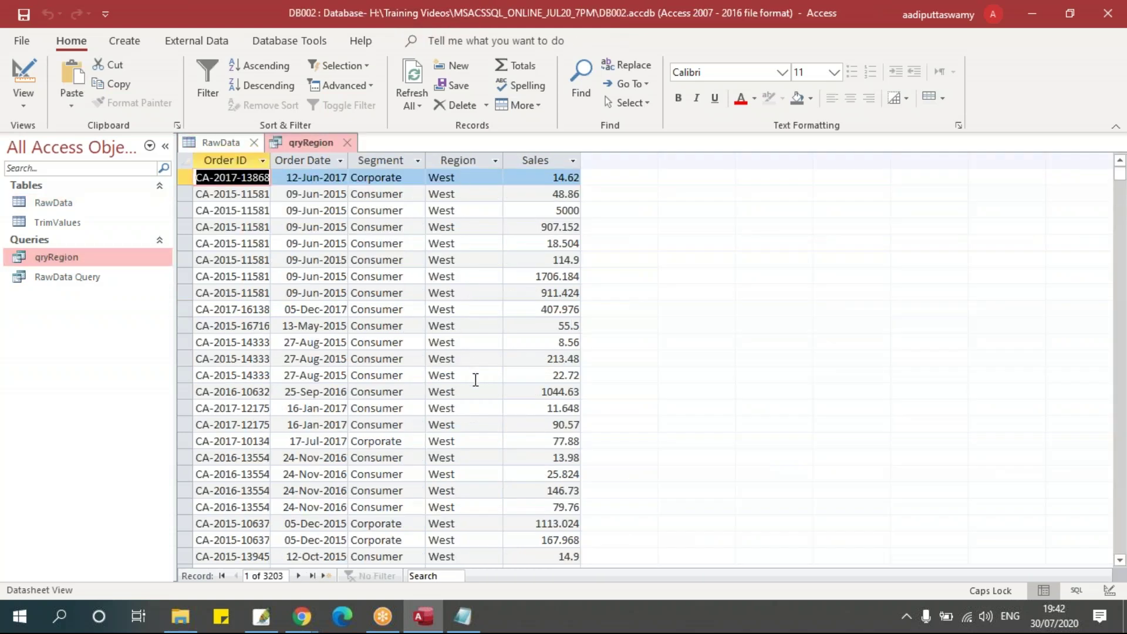
{"action": "right_click", "coordinate": [326, 144]}
{"action": "left_click", "coordinate": [407, 227]}
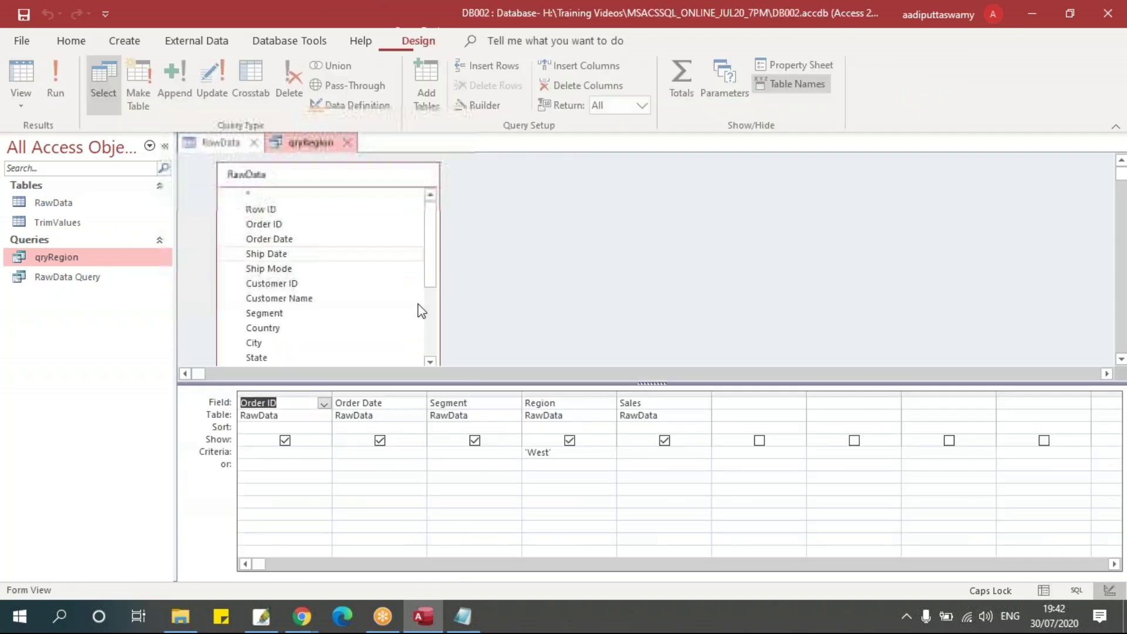
{"action": "left_click_drag", "start_coordinate": [562, 454], "coordinate": [474, 443]}
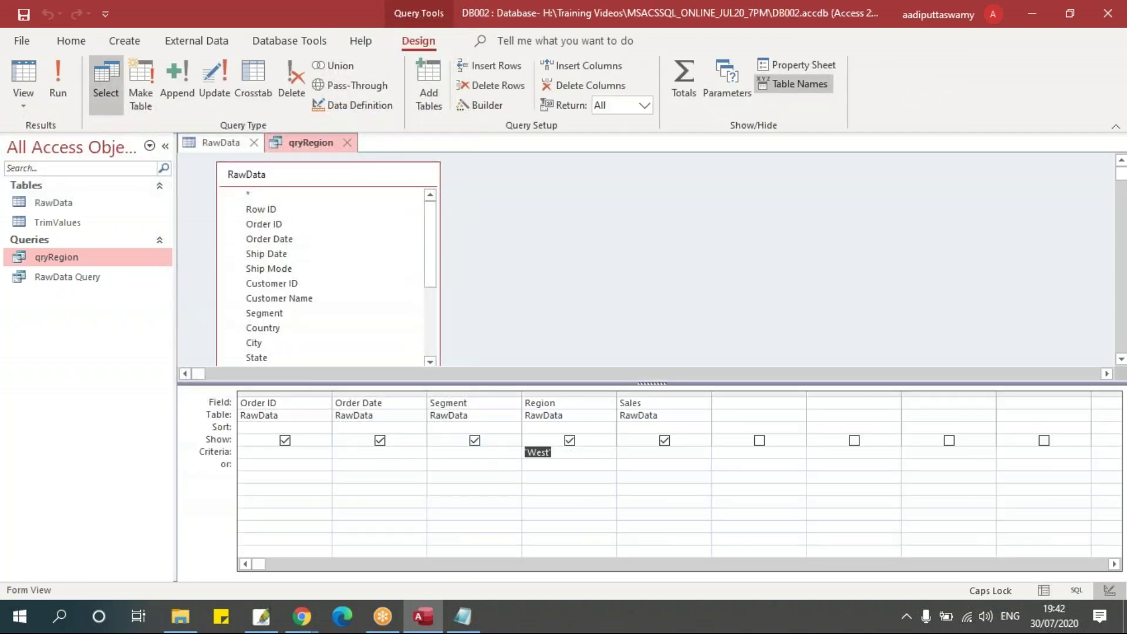
{"action": "left_click", "coordinate": [348, 143]}
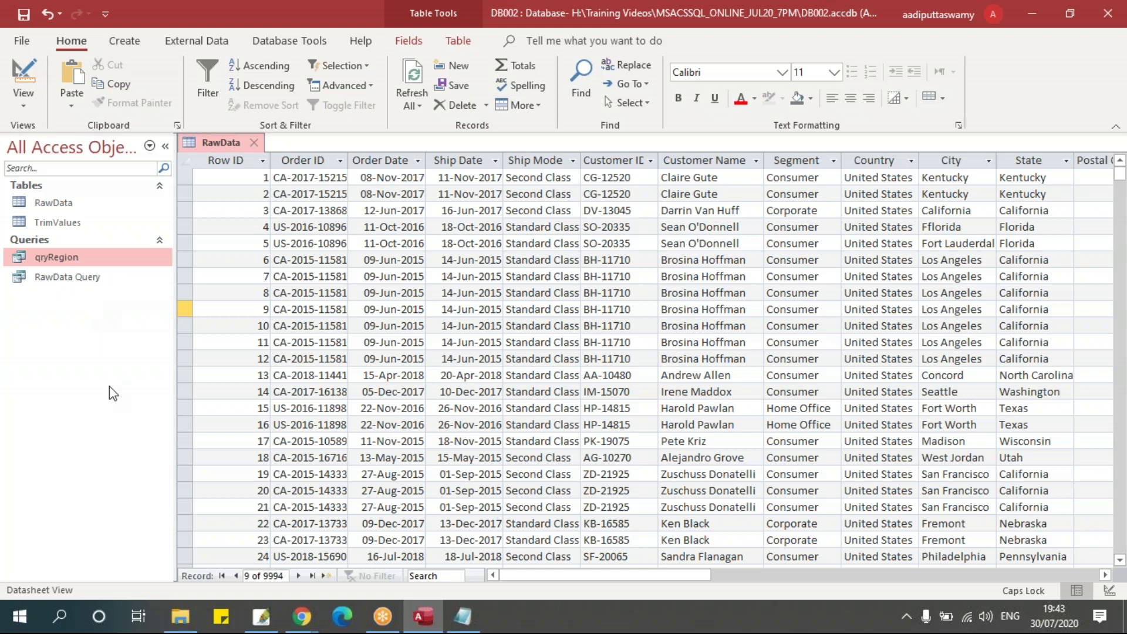
- Replace the 'West' criterion of qryRegion with the parameter [Enter Region] in design view, and close the query with its changes saved
{"action": "double_click", "coordinate": [97, 258]}
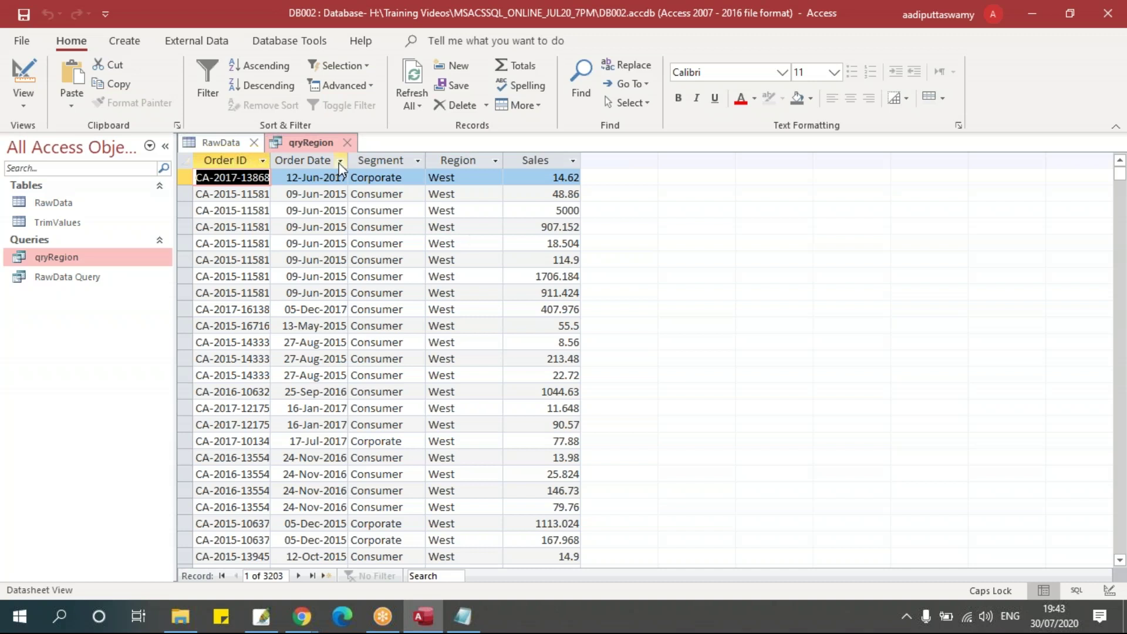
{"action": "right_click", "coordinate": [302, 144]}
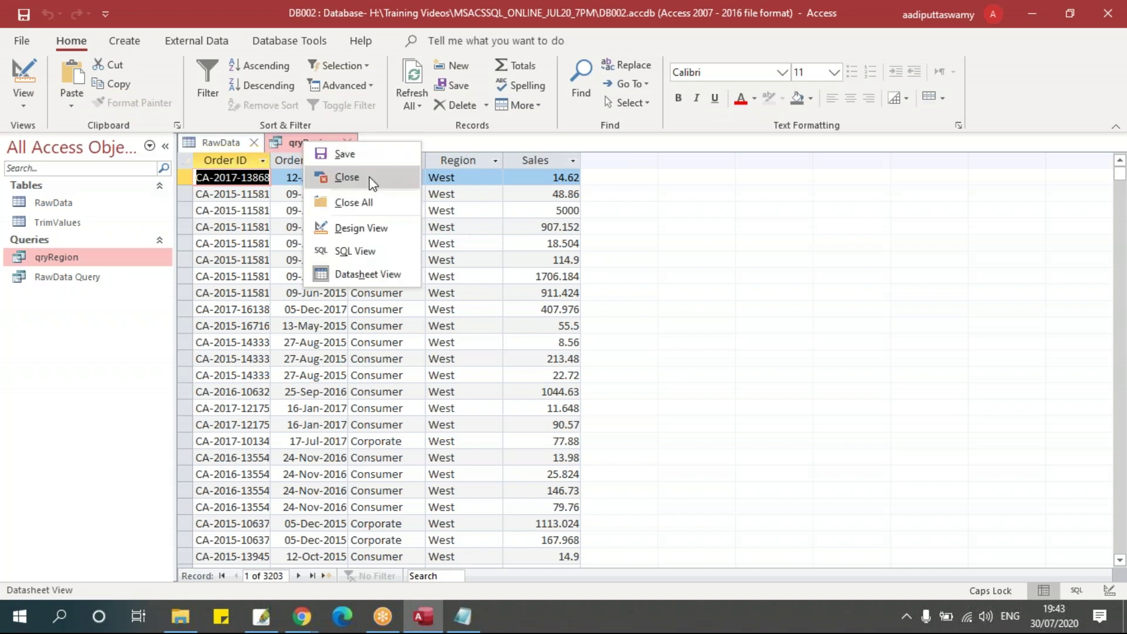
{"action": "left_click", "coordinate": [370, 227]}
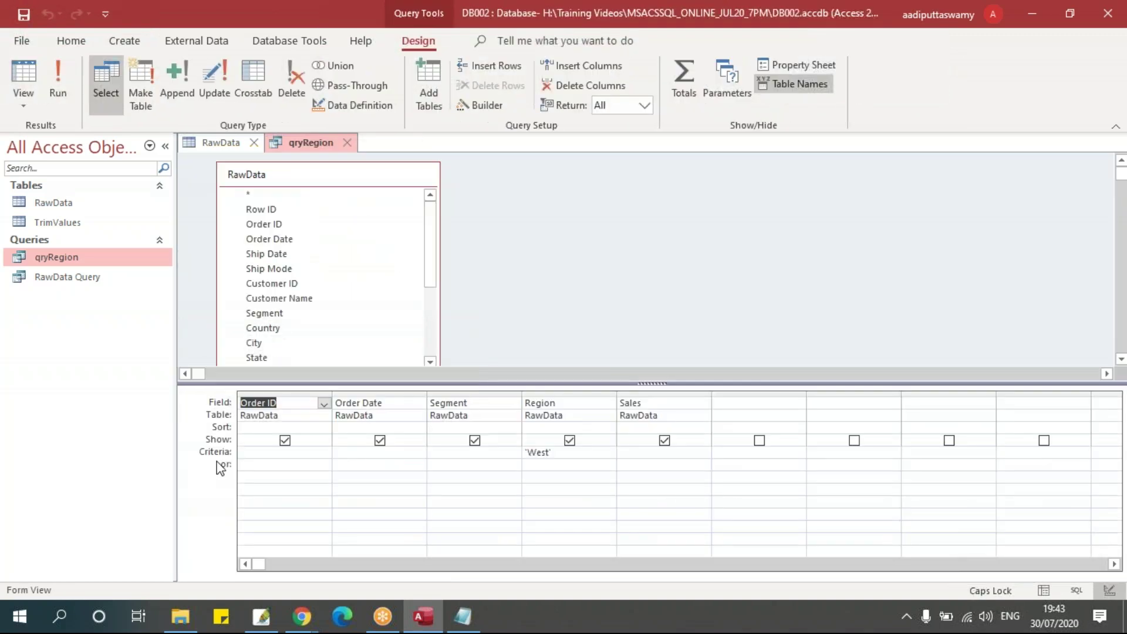
{"action": "left_click_drag", "start_coordinate": [556, 453], "coordinate": [535, 505]}
{"action": "key", "text": "Delete"}
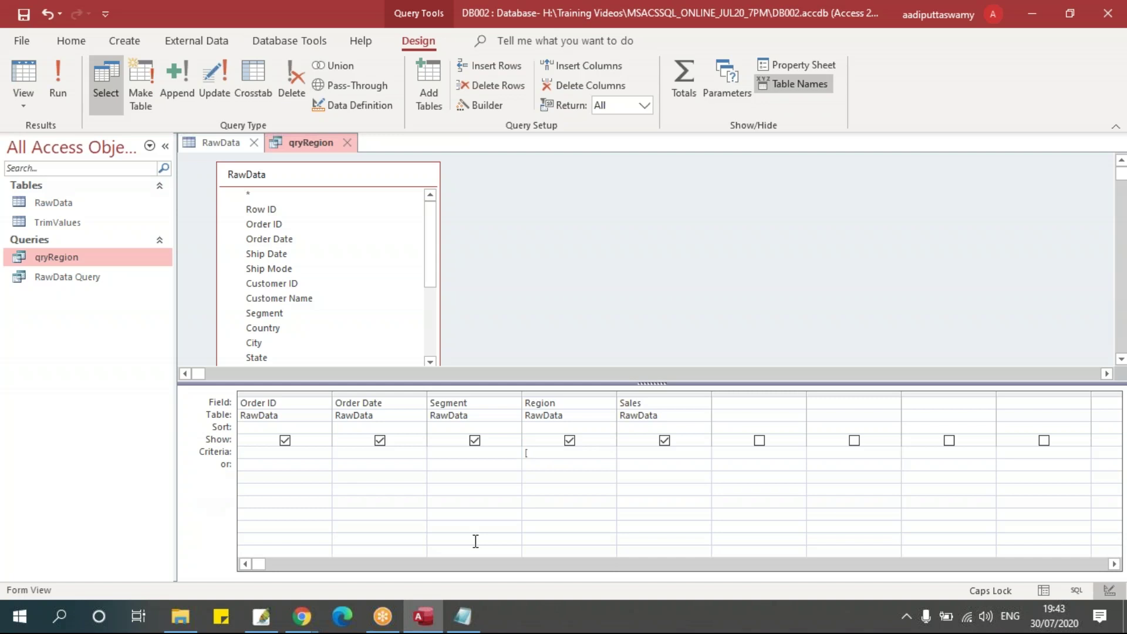
{"action": "type", "text": "[Enter"}
{"action": "key", "text": "BackSpace"}
{"action": "key", "text": "BackSpace"}
{"action": "type", "text": "ter Region"}
{"action": "left_click_drag", "start_coordinate": [602, 457], "coordinate": [499, 450]}
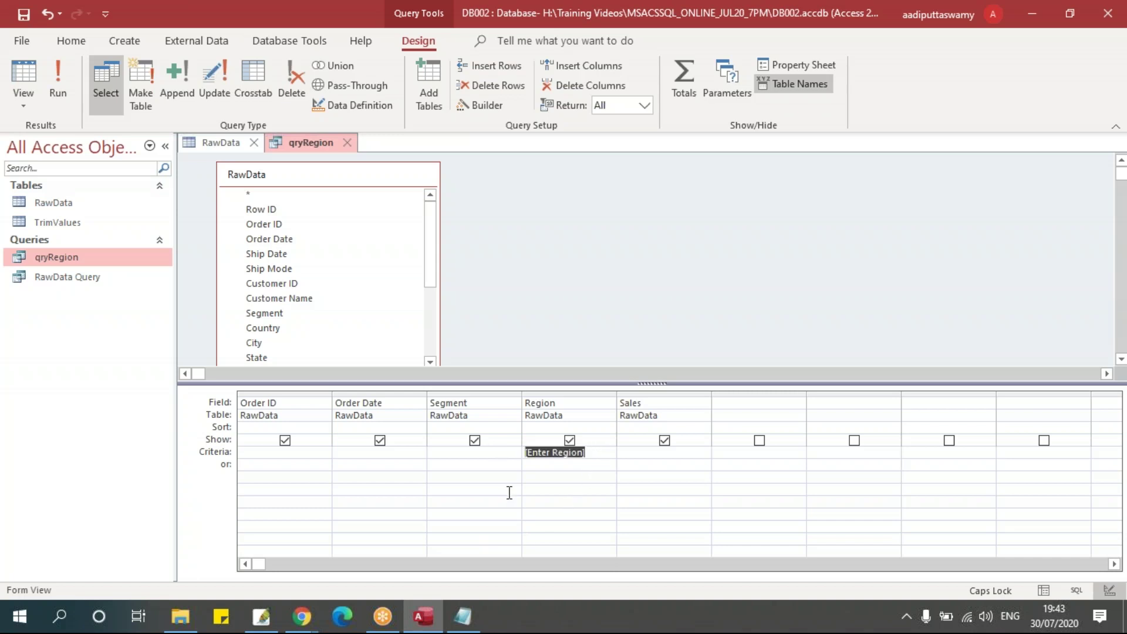
{"action": "left_click", "coordinate": [347, 143]}
{"action": "left_click", "coordinate": [480, 357]}
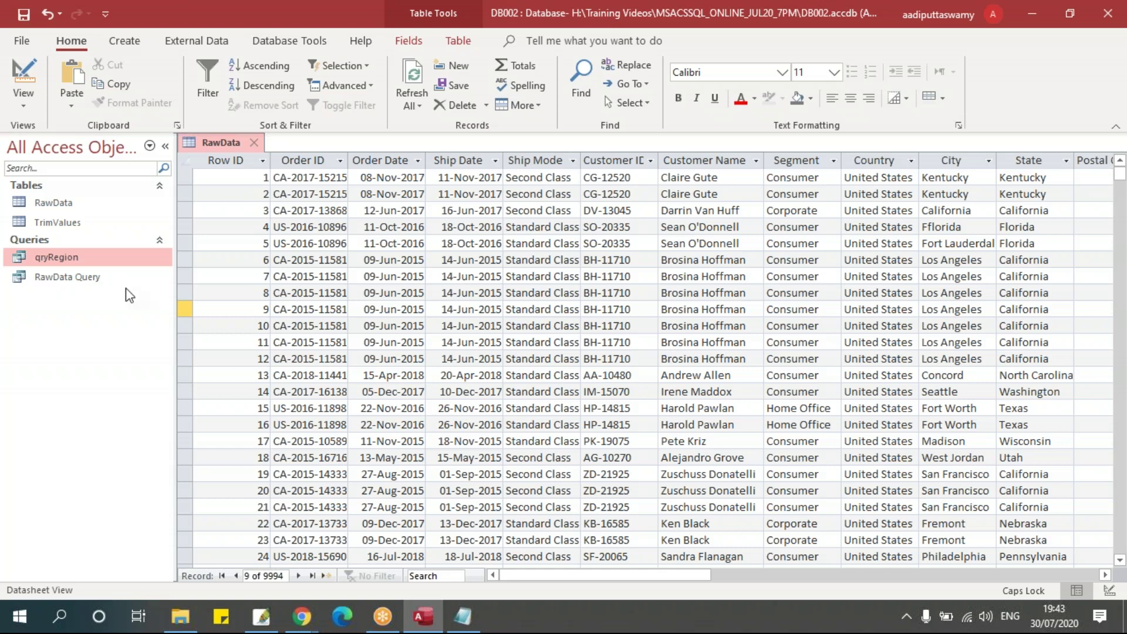
- Run qryRegion with South as the region parameter, check the Region values, and close the query
{"action": "double_click", "coordinate": [108, 257]}
{"action": "left_click_drag", "start_coordinate": [515, 186], "coordinate": [503, 302]}
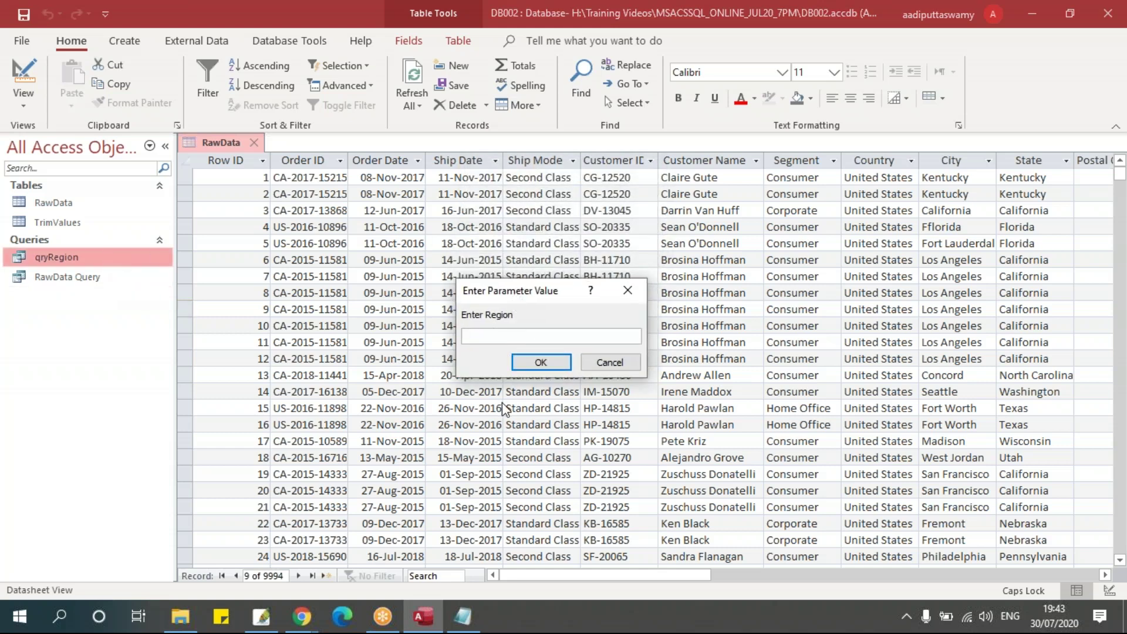
{"action": "type", "text": "South"}
{"action": "key", "text": "Return"}
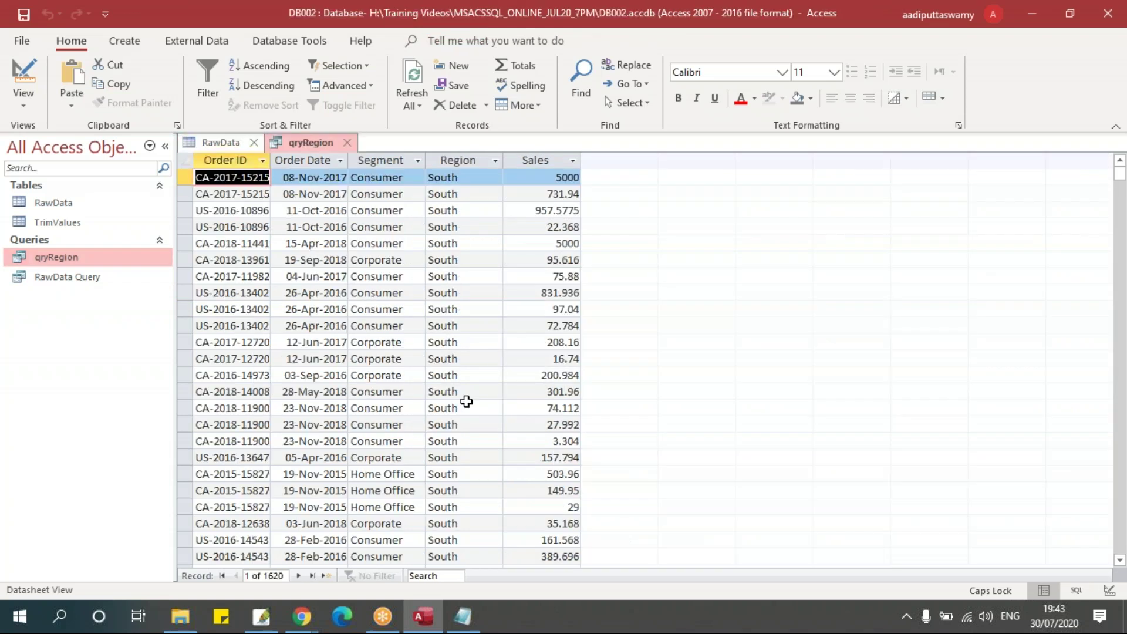
{"action": "left_click", "coordinate": [347, 143]}
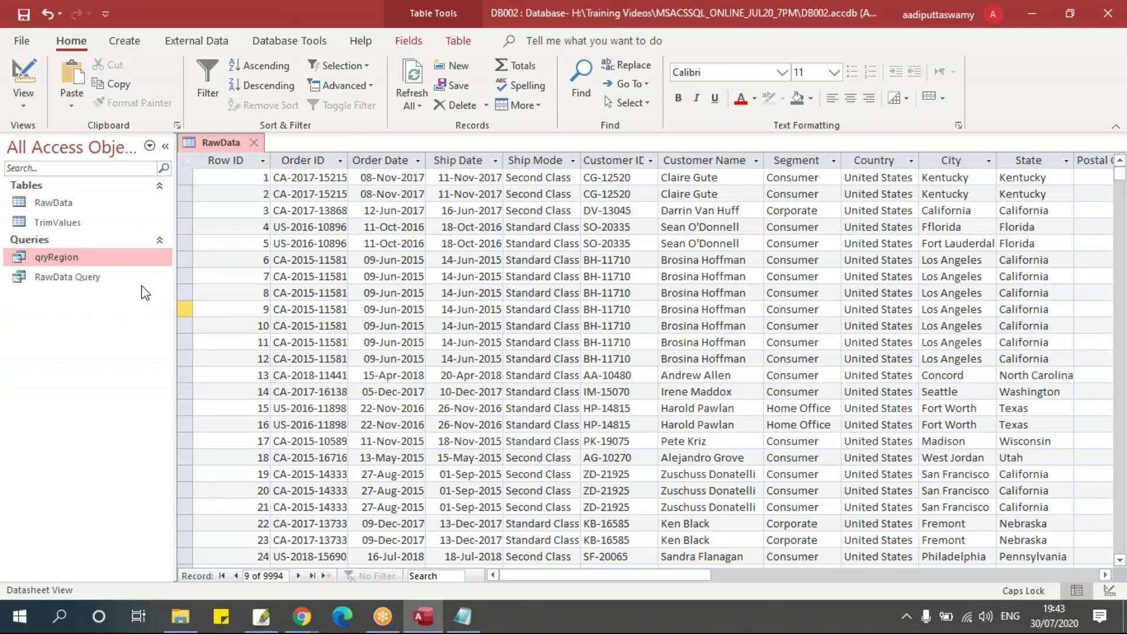
- Run qryRegion again with East as the region parameter
{"action": "double_click", "coordinate": [123, 261]}
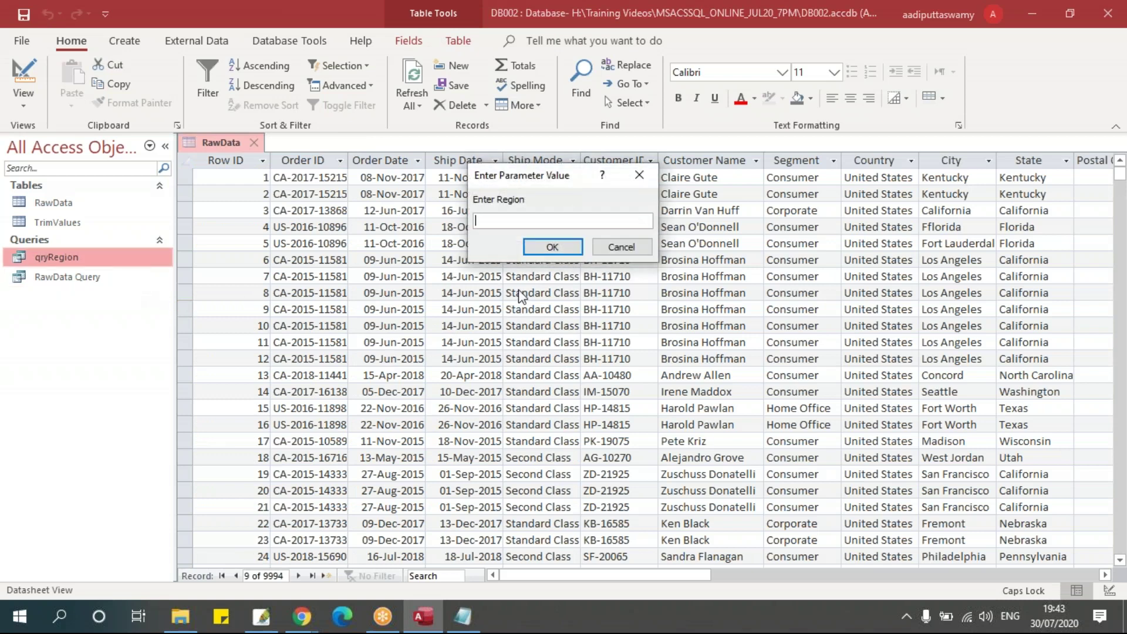
{"action": "type", "text": "East"}
{"action": "left_click", "coordinate": [552, 247]}
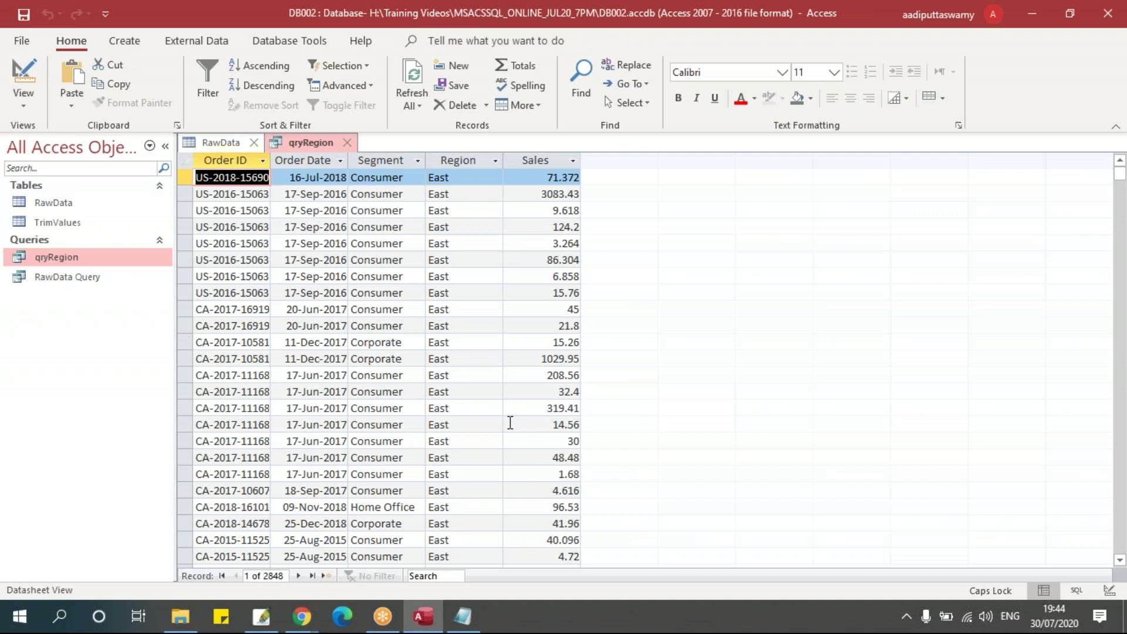
- Display qryRegion's SQL statement and copy it into the Notepad document beneath the Parameter Queries heading
{"action": "right_click", "coordinate": [308, 146]}
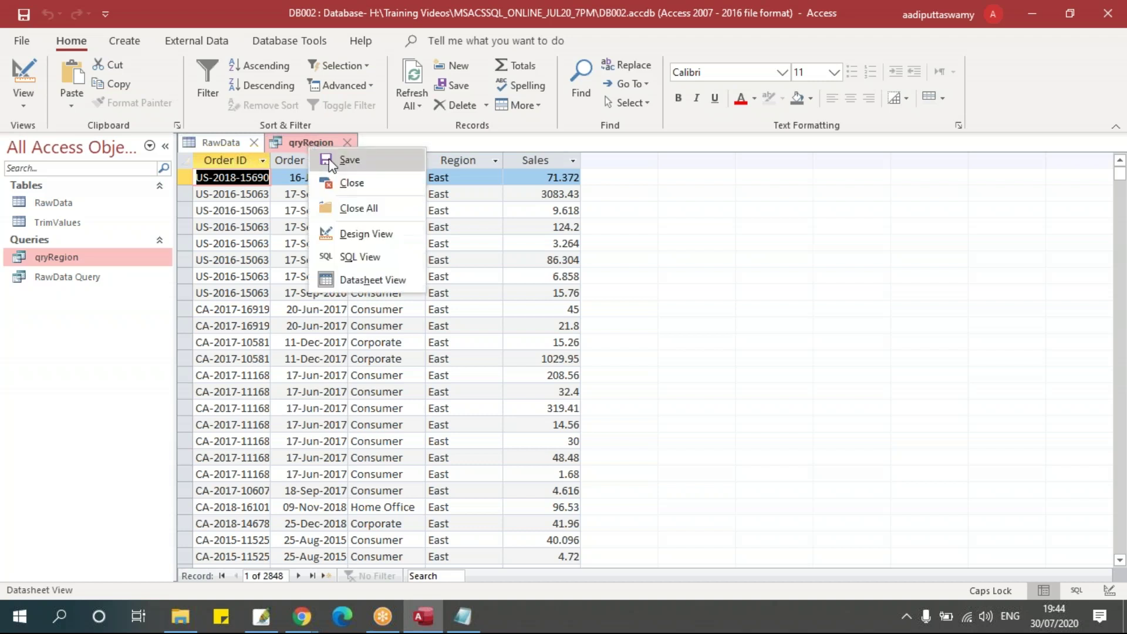
{"action": "left_click", "coordinate": [369, 257]}
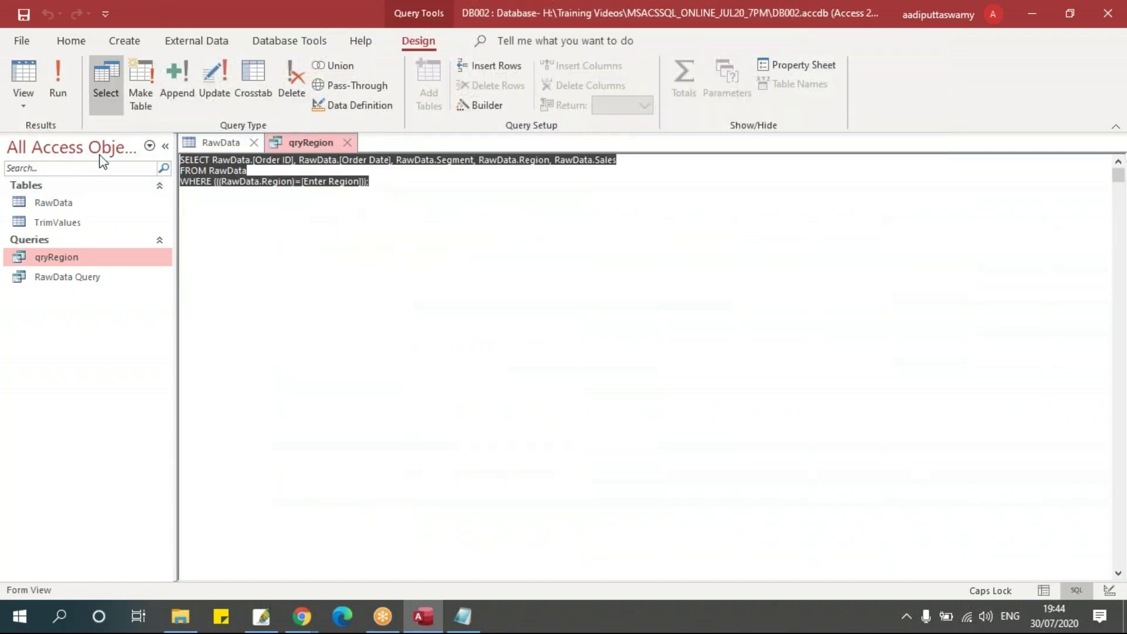
{"action": "left_click", "coordinate": [463, 617]}
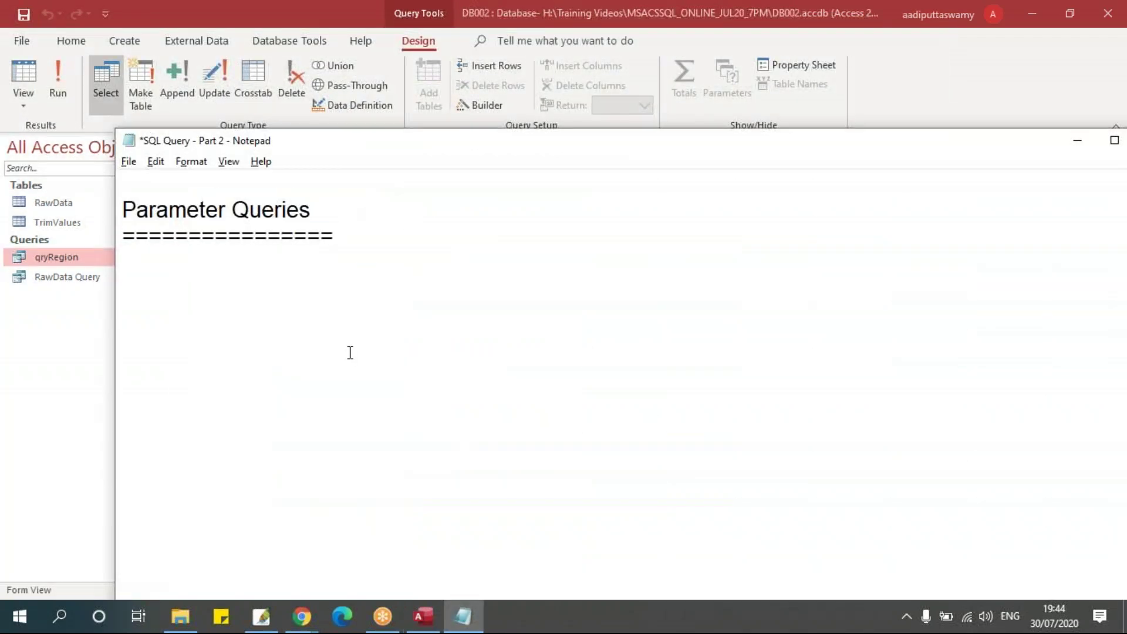
{"action": "type", "text": "SELECT RawData.[Order ID], RawData.[Order Date], RawData.Segment, RawData.Region, RawData.Sales FROM RawData WHERE (((RawData.Region)=[Enter Region]));"}
- Remove the RawData prefix from [Order ID] and move the field list onto an indented line below SELECT
{"action": "right_click", "coordinate": [268, 264]}
{"action": "left_click_drag", "start_coordinate": [216, 263], "coordinate": [317, 264]}
{"action": "left_click", "coordinate": [244, 255]}
{"action": "right_click", "coordinate": [259, 266]}
{"action": "left_click", "coordinate": [276, 256]}
{"action": "left_click", "coordinate": [216, 263]}
{"action": "key", "text": "Return"}
{"action": "key", "text": "Tab"}
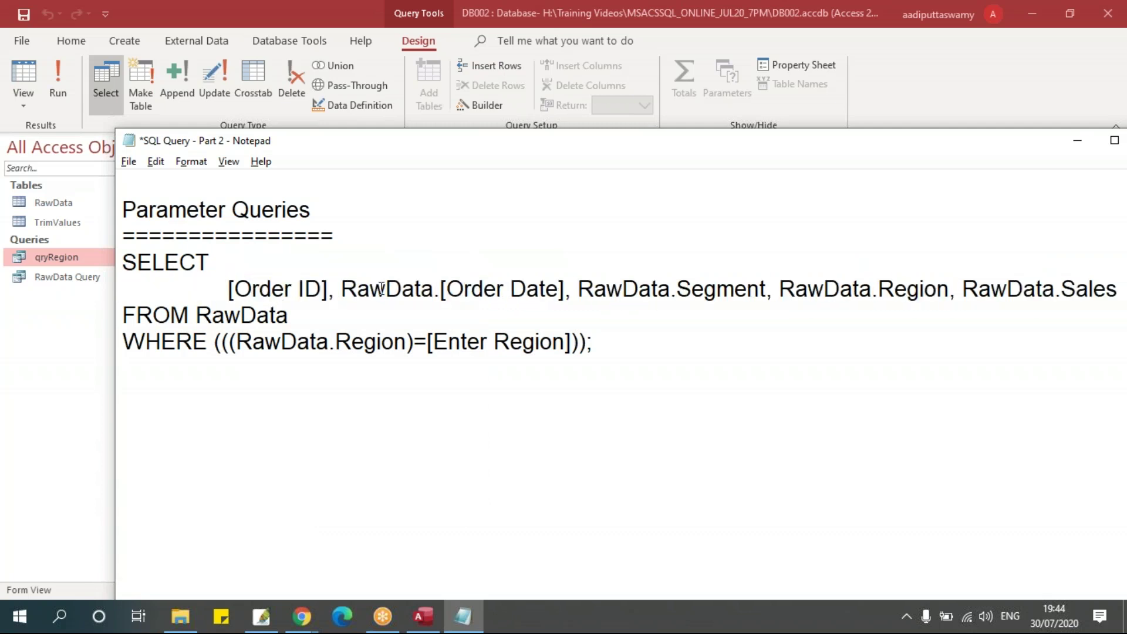
- Remove the RawData prefix from [Order Date] and start that field on its own indented line
{"action": "left_click", "coordinate": [342, 288]}
{"action": "key", "text": "Delete"}
{"action": "key", "text": "Delete"}
{"action": "key", "text": "Delete"}
{"action": "key", "text": "Delete"}
{"action": "key", "text": "Delete"}
{"action": "key", "text": "Delete"}
{"action": "key", "text": "Delete"}
{"action": "key", "text": "Delete"}
{"action": "key", "text": "Return"}
{"action": "key", "text": "Tab"}
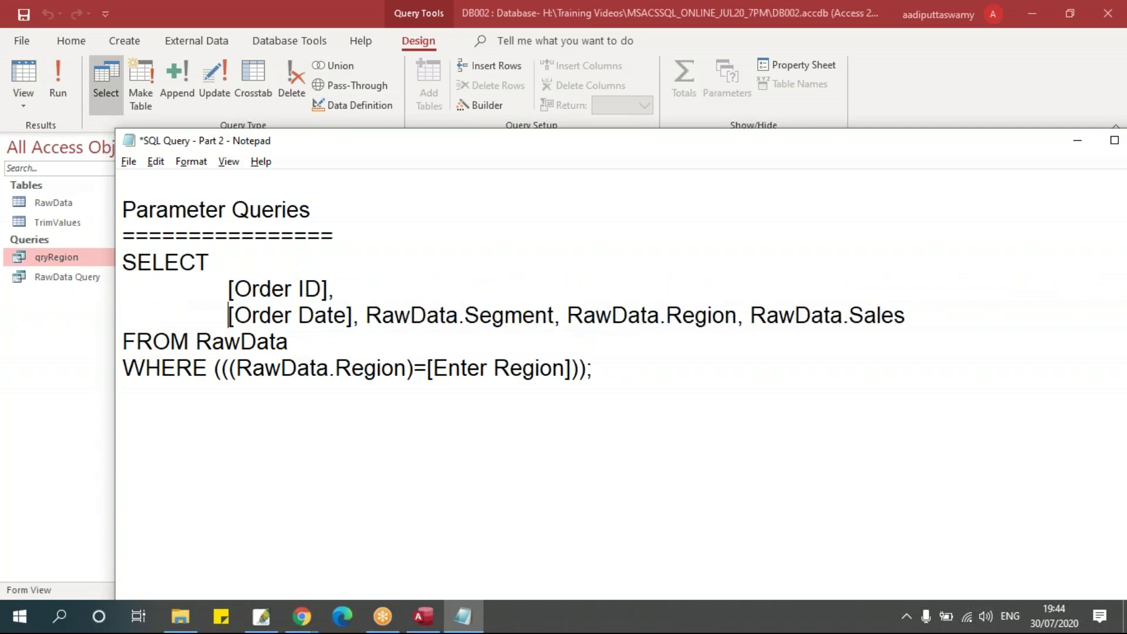
- Strip the RawData prefix from Segment and place that field on a new indented line
{"action": "left_click_drag", "start_coordinate": [366, 317], "coordinate": [438, 317]}
{"action": "right_click", "coordinate": [436, 307]}
{"action": "left_click", "coordinate": [415, 300]}
{"action": "left_click_drag", "start_coordinate": [366, 316], "coordinate": [458, 317]}
{"action": "right_click", "coordinate": [460, 322]}
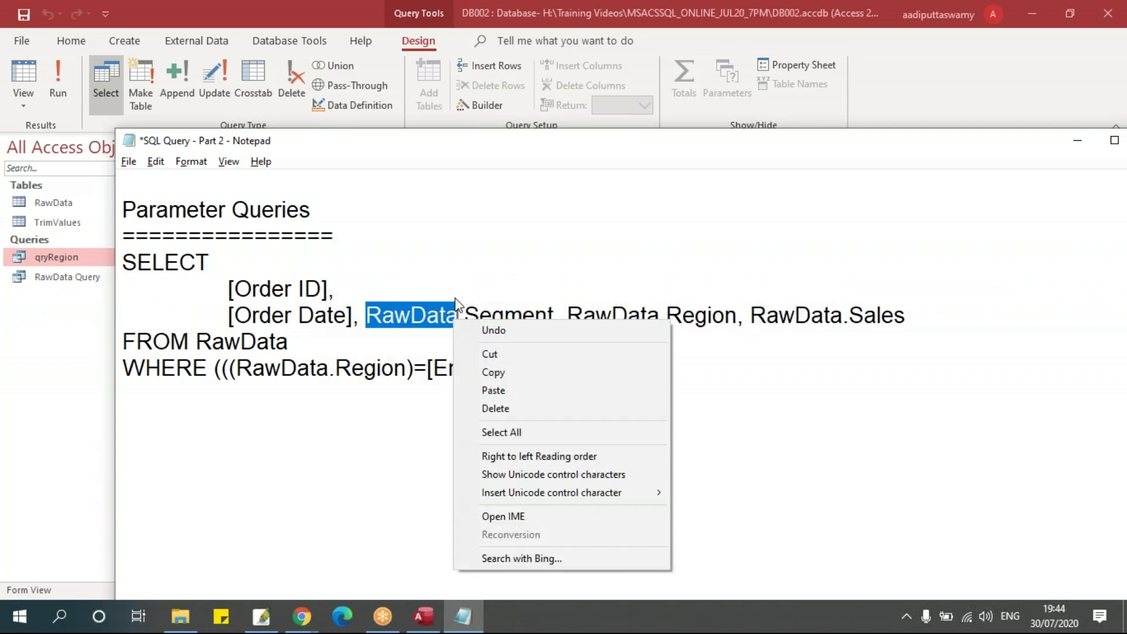
{"action": "left_click", "coordinate": [495, 409]}
{"action": "key", "text": "Return"}
{"action": "key", "text": "Tab"}
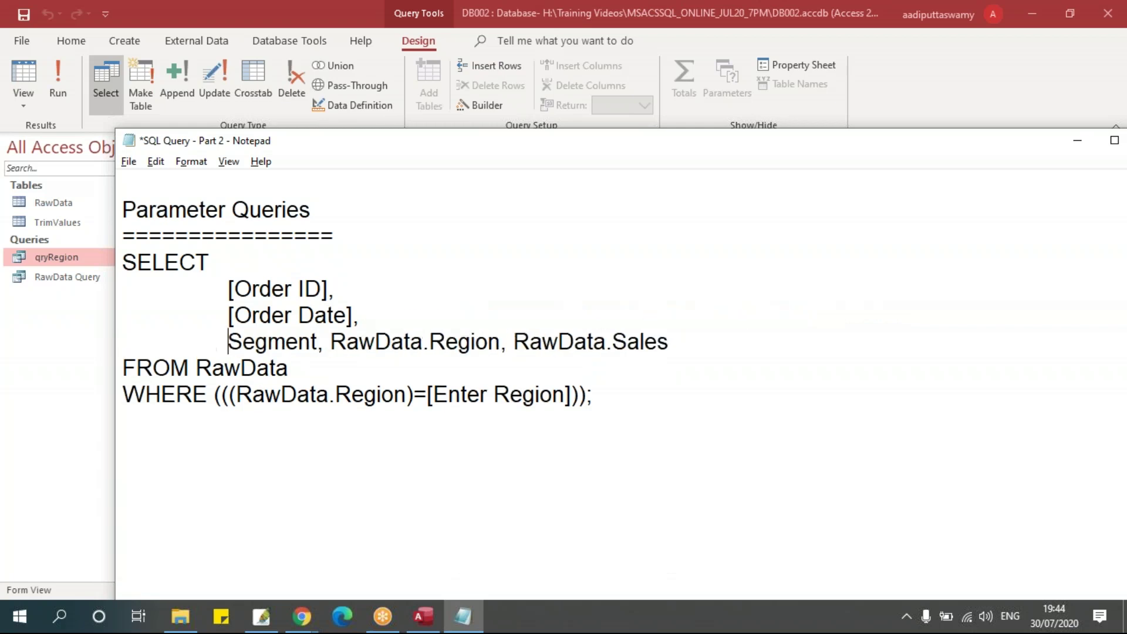
- Remove the RawData prefixes from Region and Sales and place each field on its own indented line
{"action": "left_click_drag", "start_coordinate": [330, 341], "coordinate": [431, 341]}
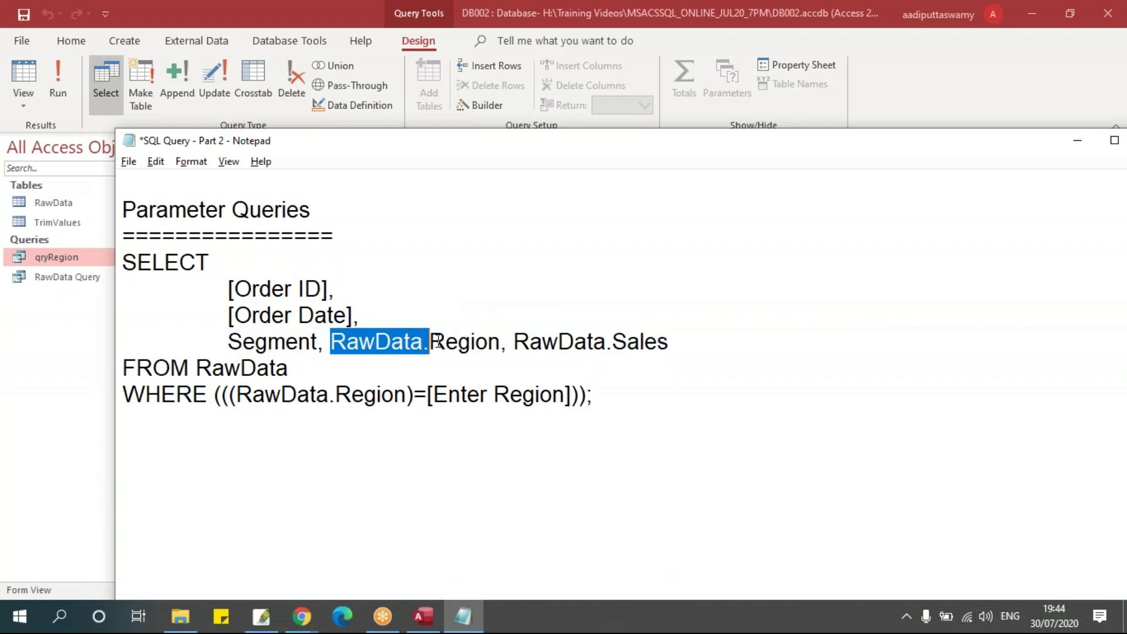
{"action": "key", "text": "Return"}
{"action": "key", "text": "Tab"}
{"action": "left_click_drag", "start_coordinate": [312, 369], "coordinate": [411, 369]}
{"action": "right_click", "coordinate": [411, 369]}
{"action": "left_click", "coordinate": [457, 204]}
{"action": "key", "text": "Tab"}
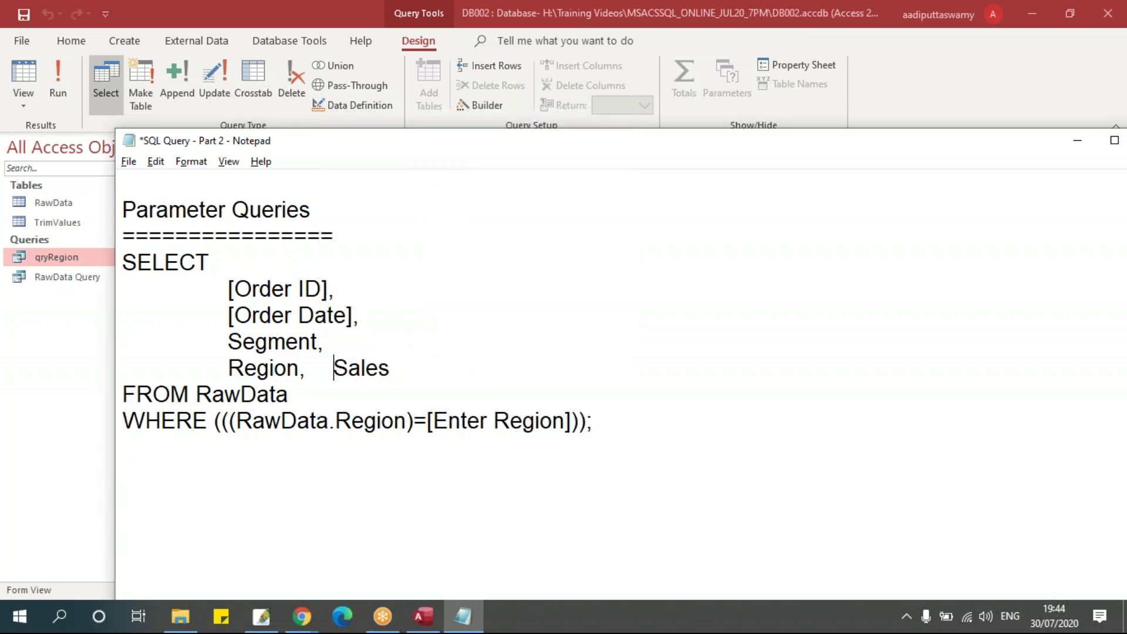
{"action": "key", "text": "Return"}
{"action": "key", "text": "Tab"}
- Move the RawData table name onto its own indented line below FROM
{"action": "scroll", "coordinate": [347, 386], "scroll_direction": "down", "scroll_amount": 2}
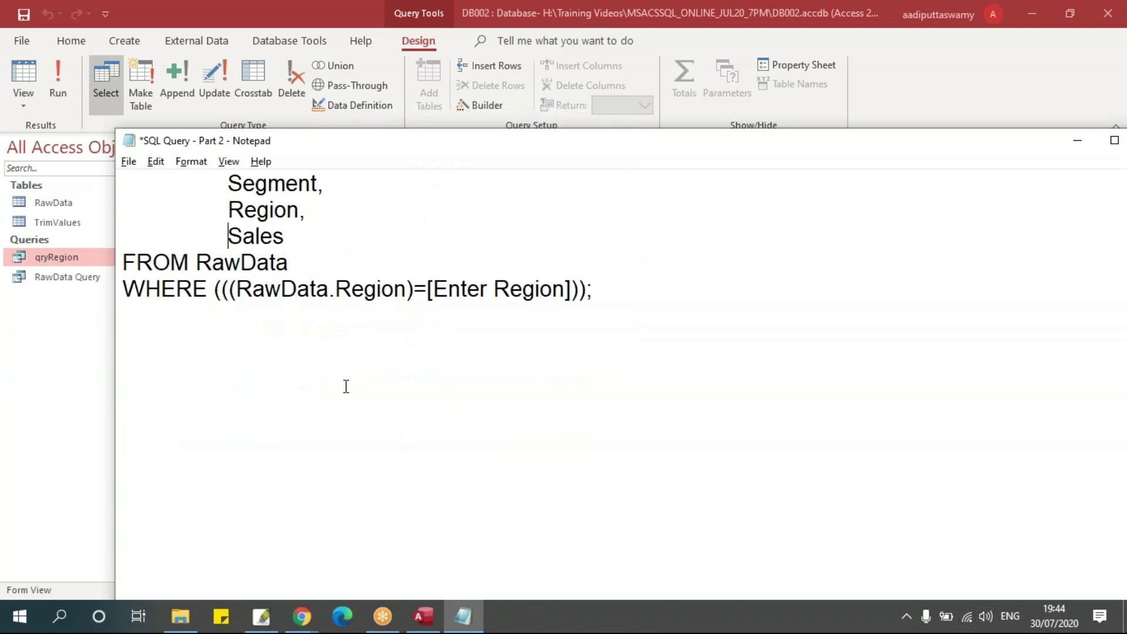
{"action": "left_click", "coordinate": [201, 263]}
{"action": "key", "text": "Return"}
{"action": "key", "text": "Tab"}
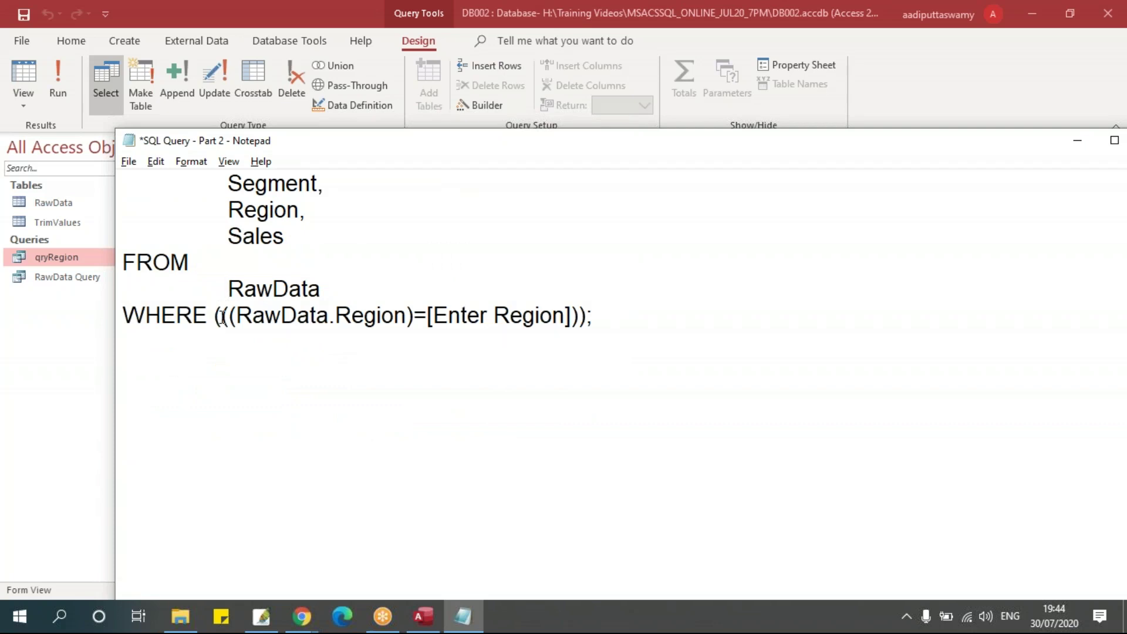
- Move the WHERE condition onto its own indented line and simplify it to Region = [Enter Region], without table prefix, parentheses or semicolon
{"action": "left_click", "coordinate": [223, 317]}
{"action": "key", "text": "Return"}
{"action": "key", "text": "Tab"}
{"action": "left_click_drag", "start_coordinate": [228, 342], "coordinate": [351, 342]}
{"action": "key", "text": "BackSpace"}
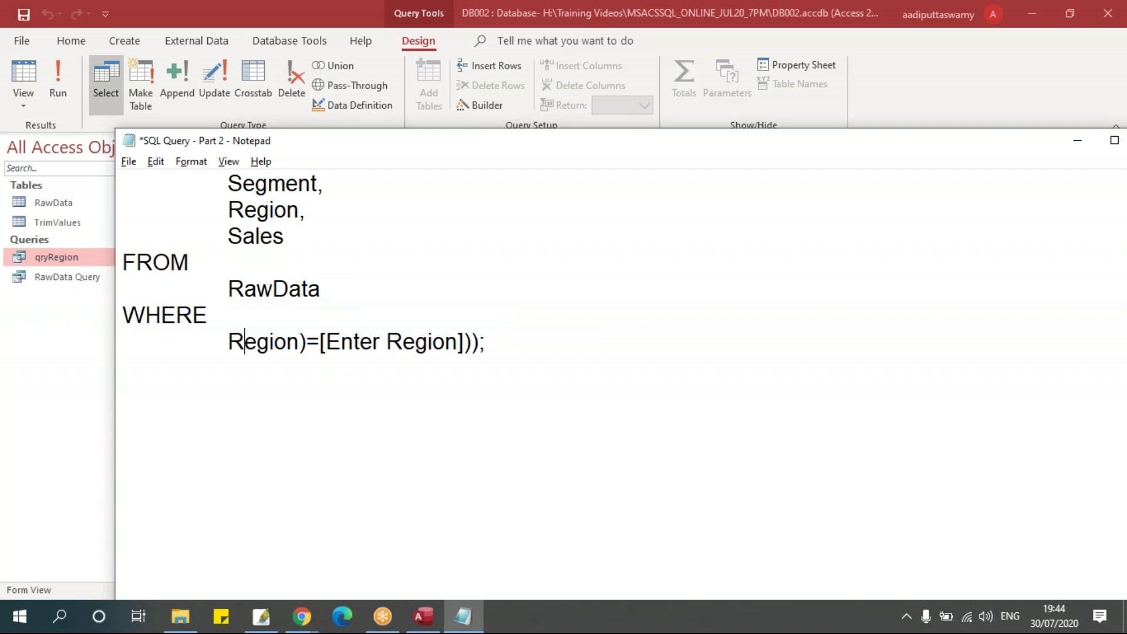
{"action": "key", "text": "BackSpace"}
{"action": "key", "text": "Right"}
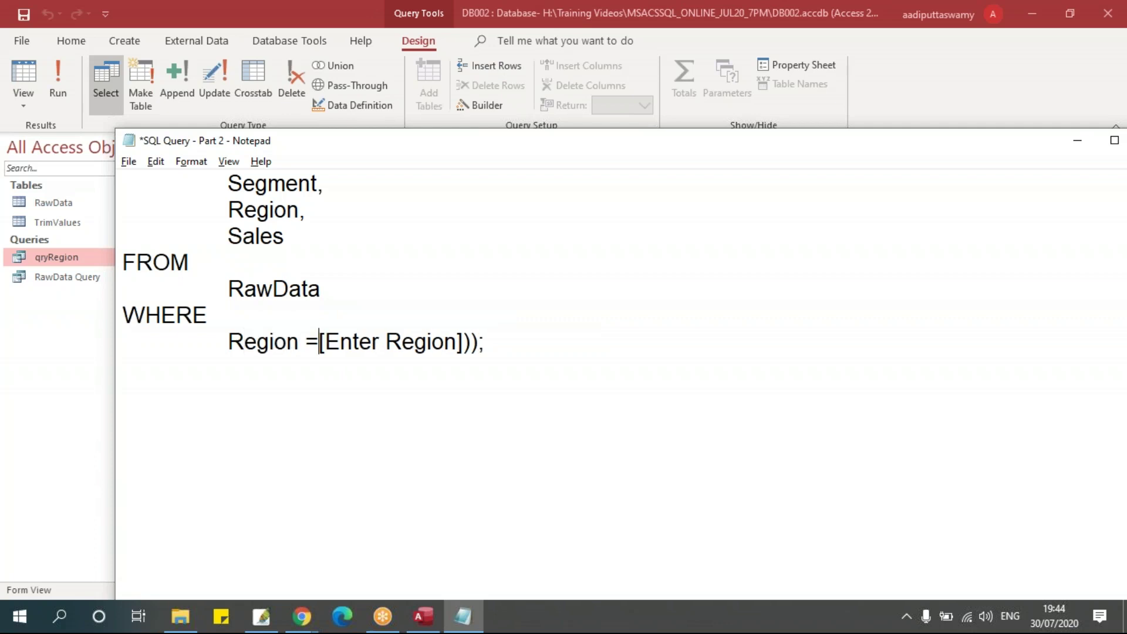
{"action": "key", "text": "Right"}
{"action": "key", "text": "Right"}
{"action": "key", "text": "Right"}
{"action": "key", "text": "Right"}
{"action": "key", "text": "Right"}
{"action": "key", "text": "Right"}
{"action": "key", "text": "Right"}
{"action": "key", "text": "Right"}
{"action": "key", "text": "Right"}
{"action": "key", "text": "Right"}
{"action": "key", "text": "Right"}
{"action": "key", "text": "Right"}
{"action": "key", "text": "Right"}
{"action": "key", "text": "Right"}
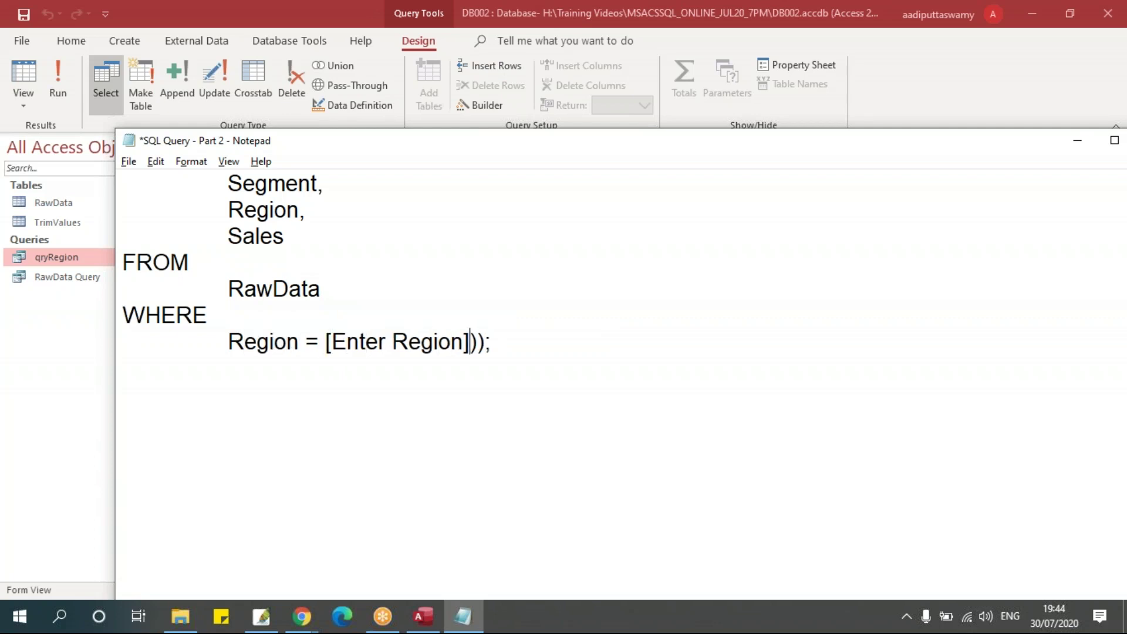
{"action": "key", "text": "Delete"}
{"action": "key", "text": "Delete"}
- Copy the whole formatted SELECT statement and paste a duplicate below the original
{"action": "scroll", "coordinate": [190, 314], "scroll_direction": "up", "scroll_amount": 1}
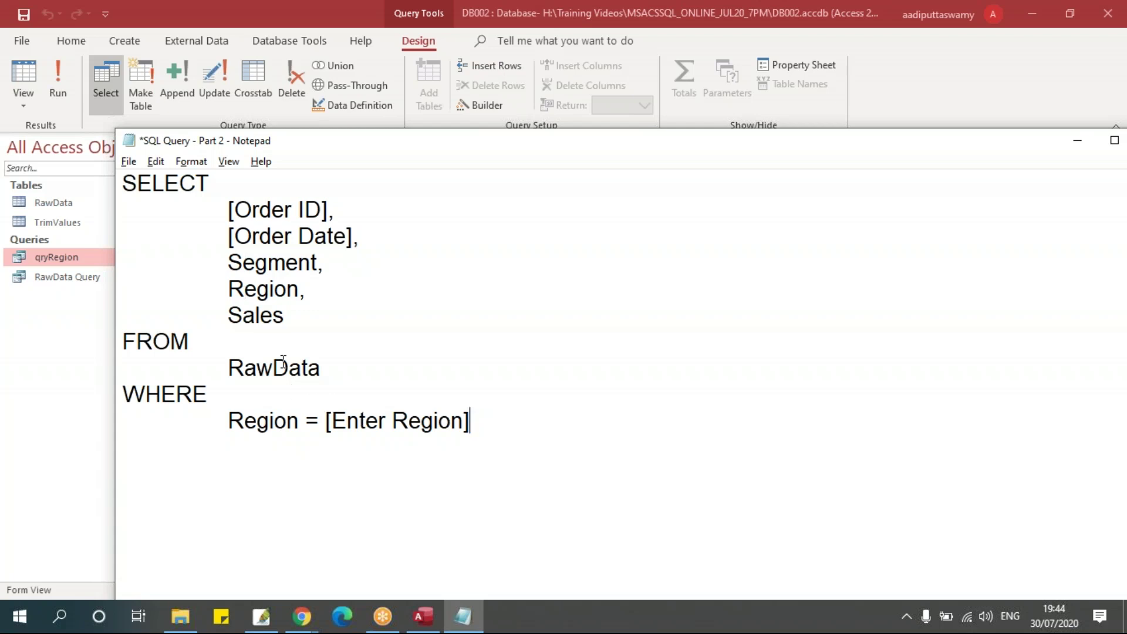
{"action": "left_click_drag", "start_coordinate": [123, 179], "coordinate": [489, 416]}
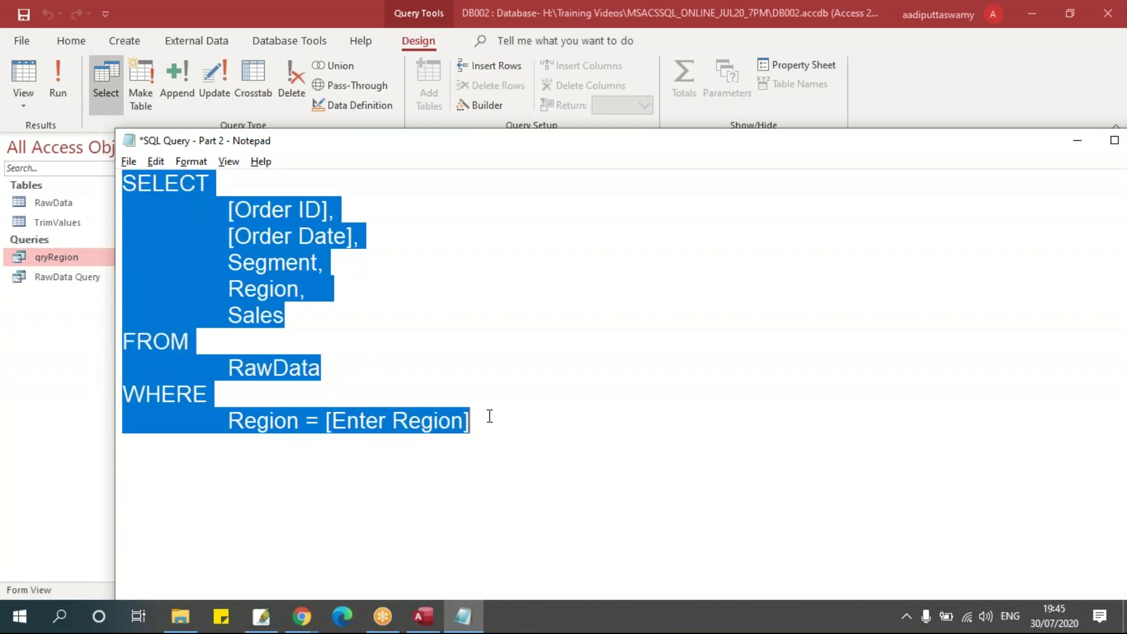
{"action": "left_click", "coordinate": [481, 458]}
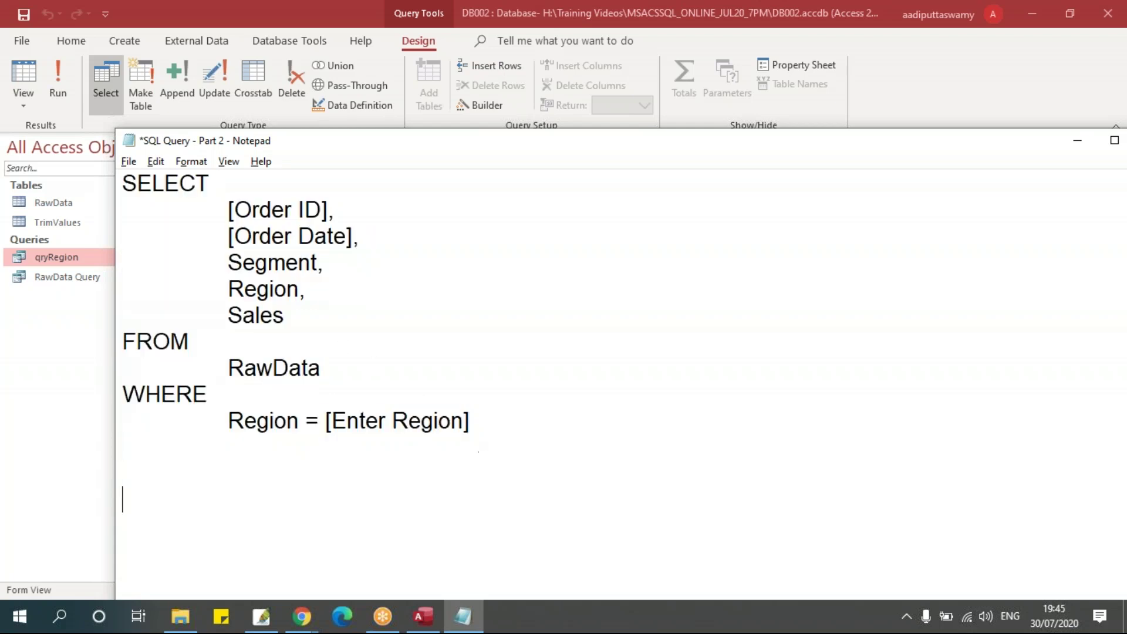
{"action": "key", "text": "ctrl+v"}
{"action": "scroll", "coordinate": [551, 368], "scroll_direction": "down", "scroll_amount": 2}
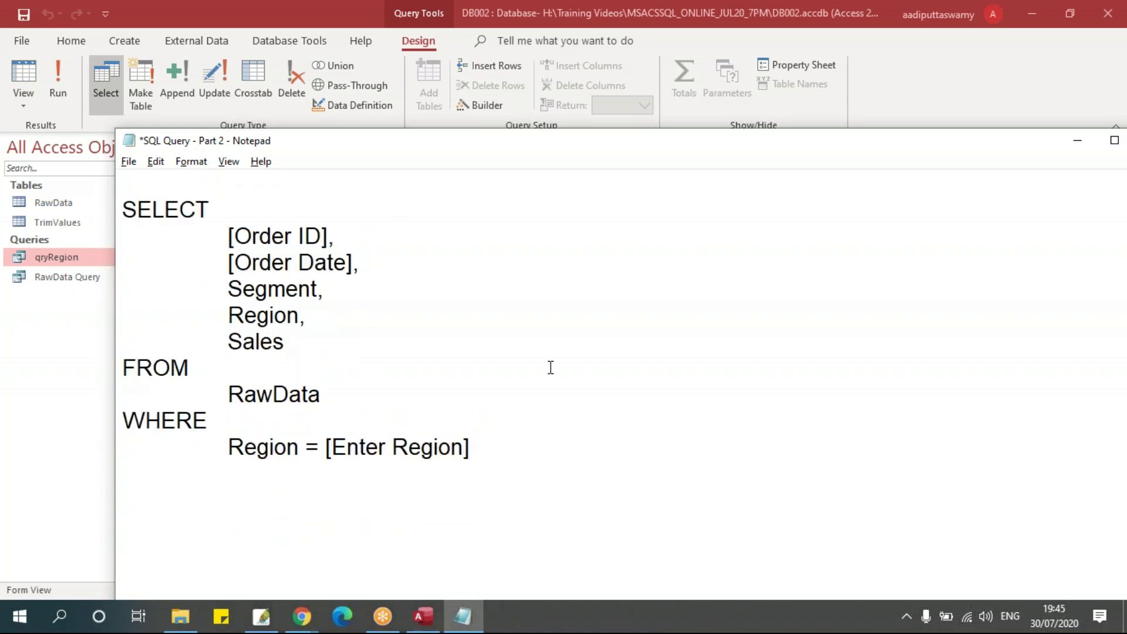
- Replace the WHERE condition of the duplicated query with Sales > [Enter Sales]
{"action": "left_click_drag", "start_coordinate": [229, 452], "coordinate": [541, 452]}
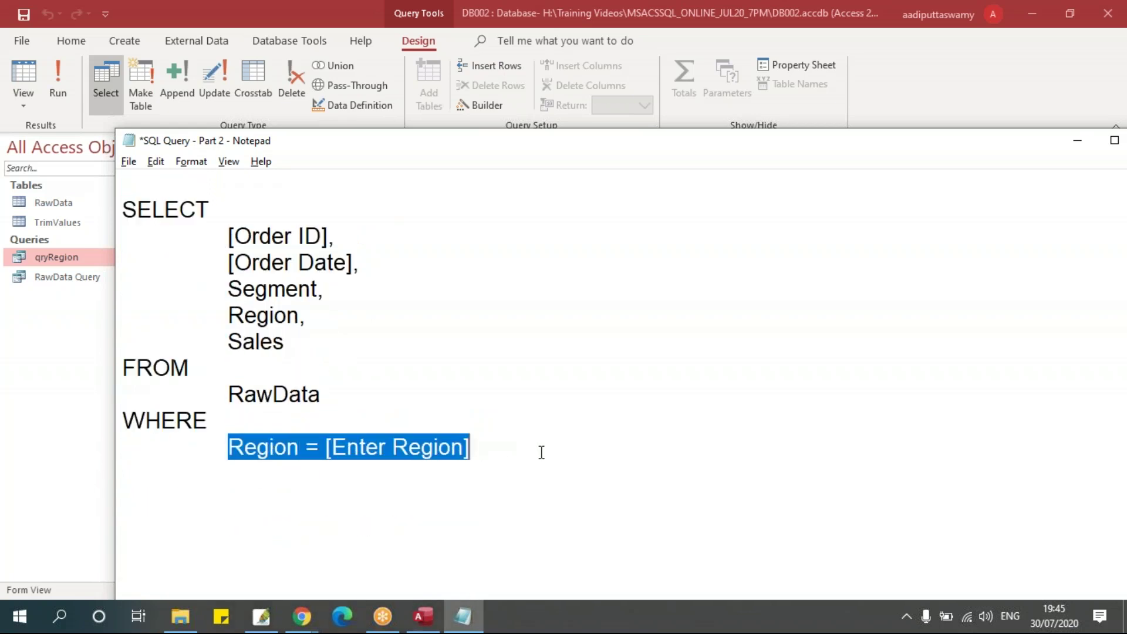
{"action": "type", "text": "Sales "}
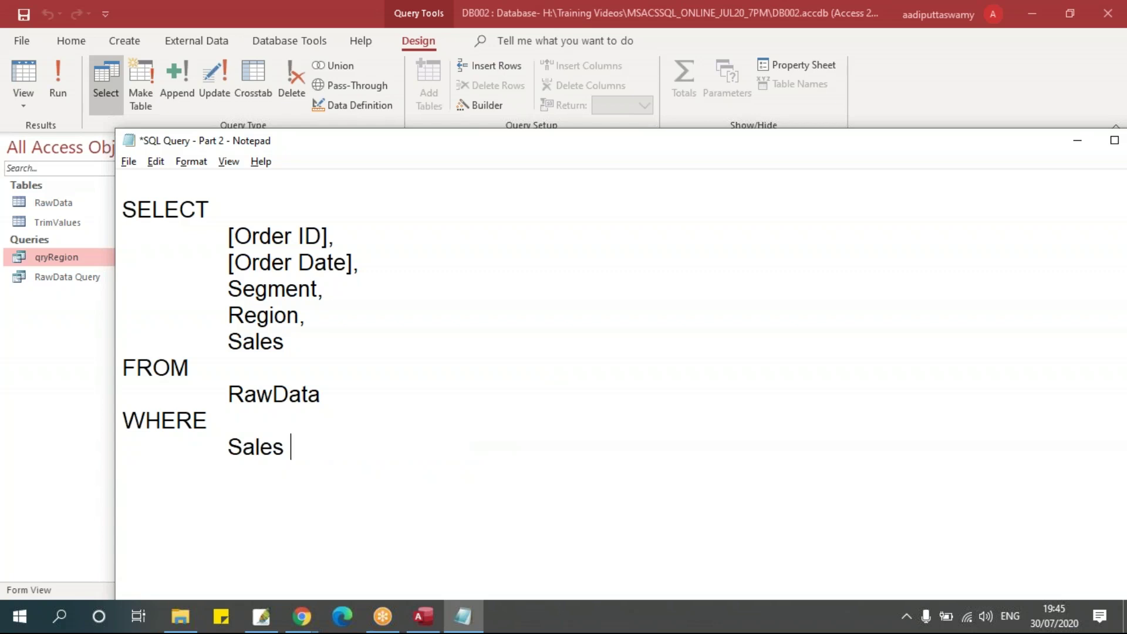
{"action": "type", "text": "> [Enter Sales]"}
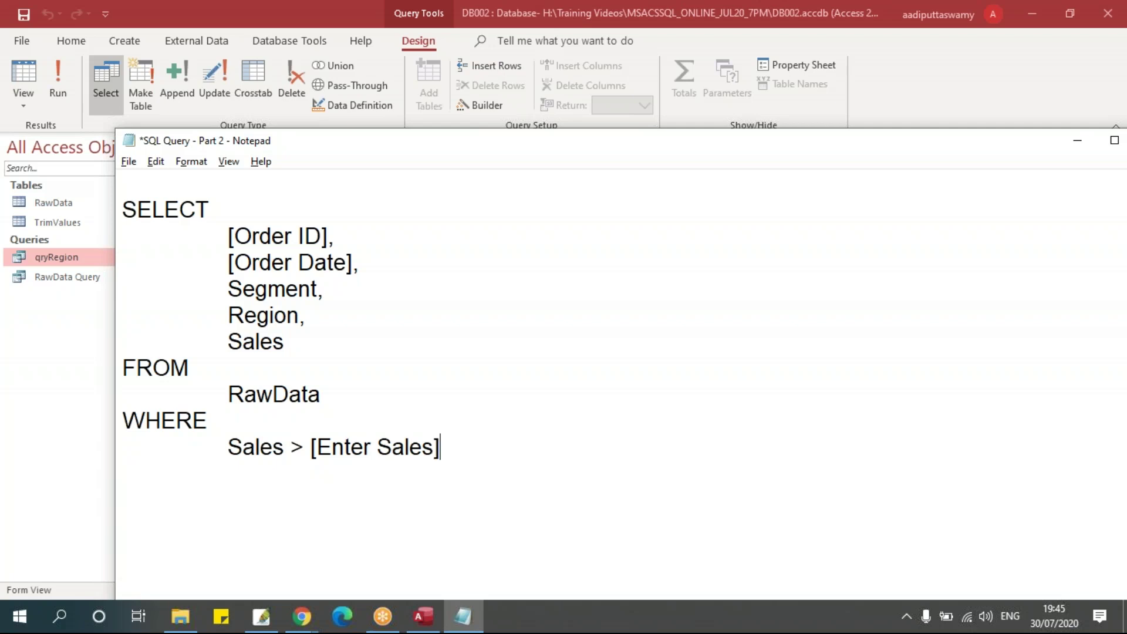
{"action": "left_click_drag", "start_coordinate": [317, 448], "coordinate": [433, 448]}
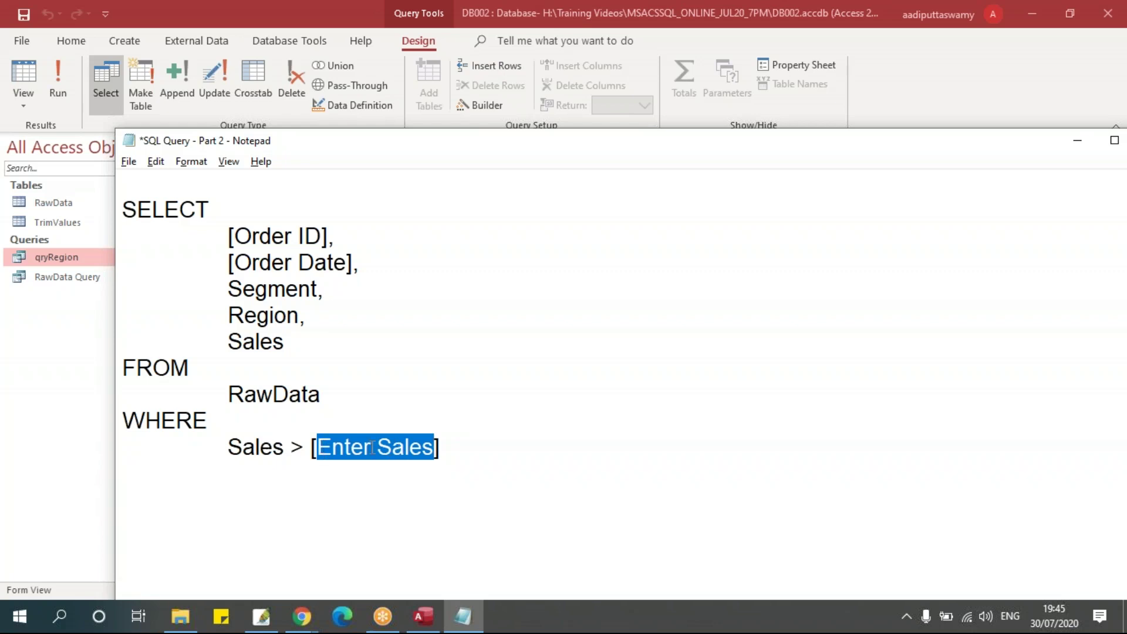
{"action": "left_click", "coordinate": [367, 423]}
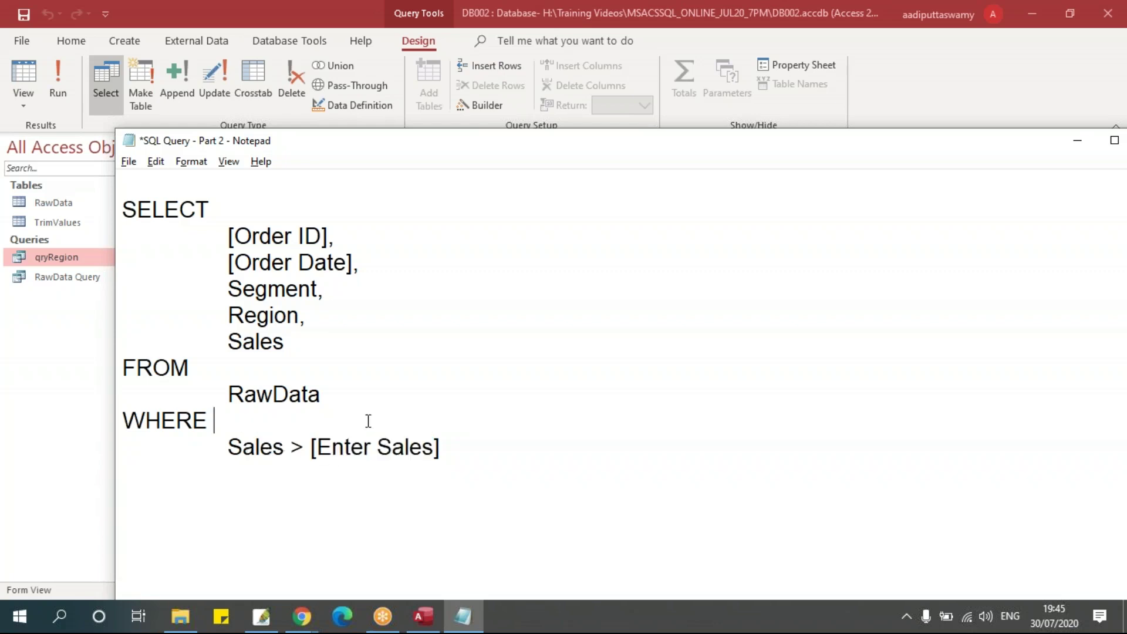
{"action": "left_click_drag", "start_coordinate": [317, 448], "coordinate": [415, 465]}
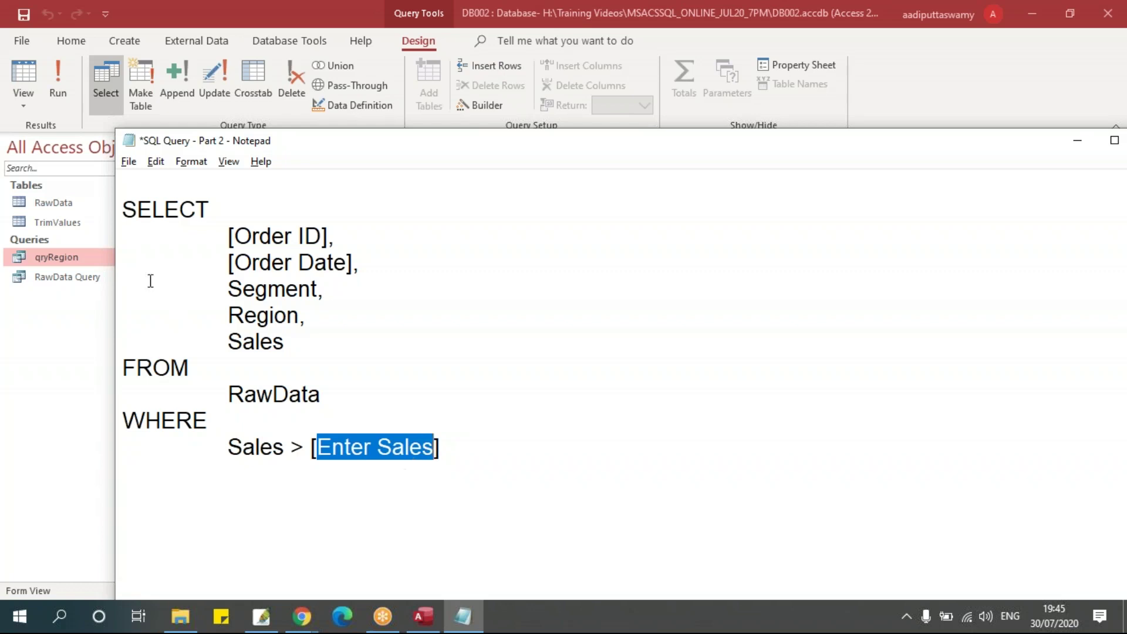
- Copy the Sales > [Enter Sales] query and paste it as the SQL of a new query in Access, without adding tables
{"action": "left_click_drag", "start_coordinate": [123, 207], "coordinate": [464, 439]}
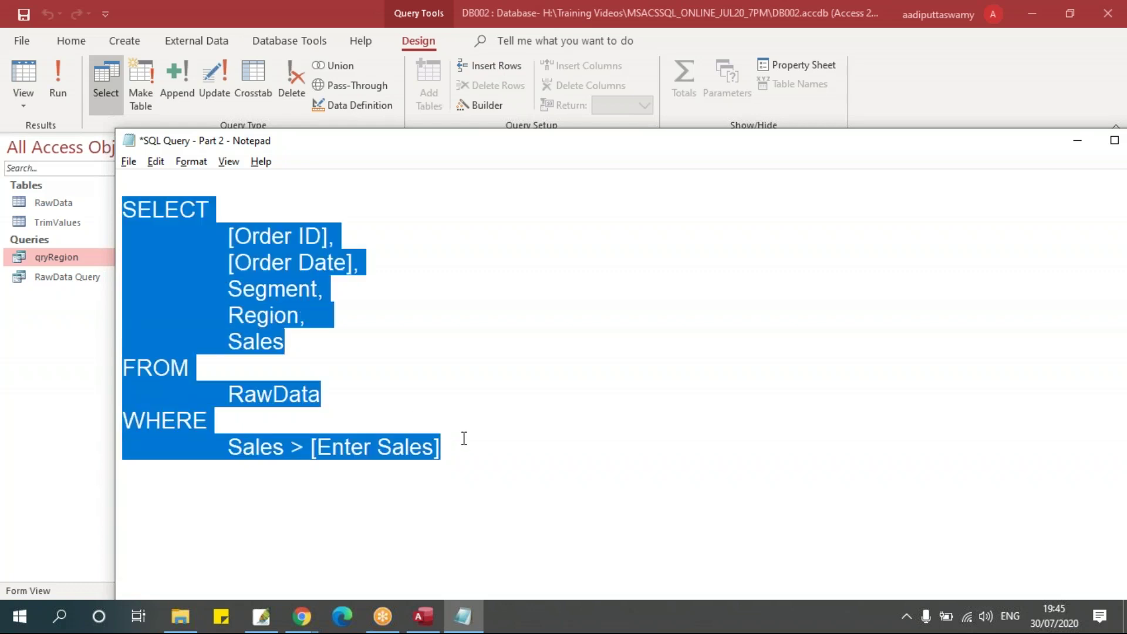
{"action": "left_click", "coordinate": [423, 616]}
{"action": "left_click", "coordinate": [125, 41]}
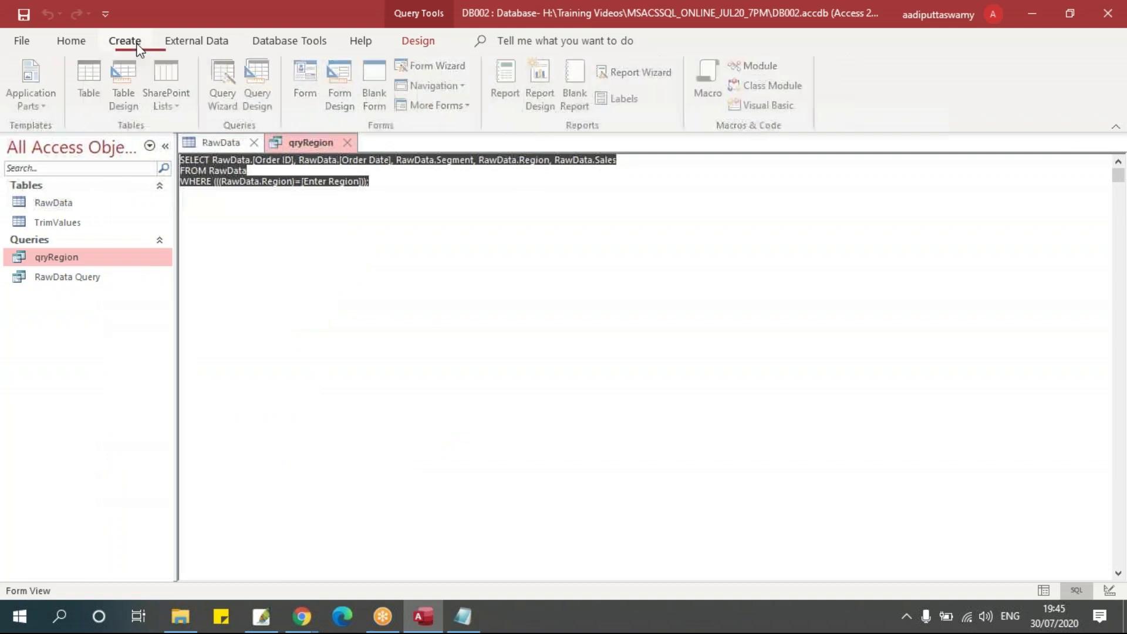
{"action": "left_click", "coordinate": [262, 91]}
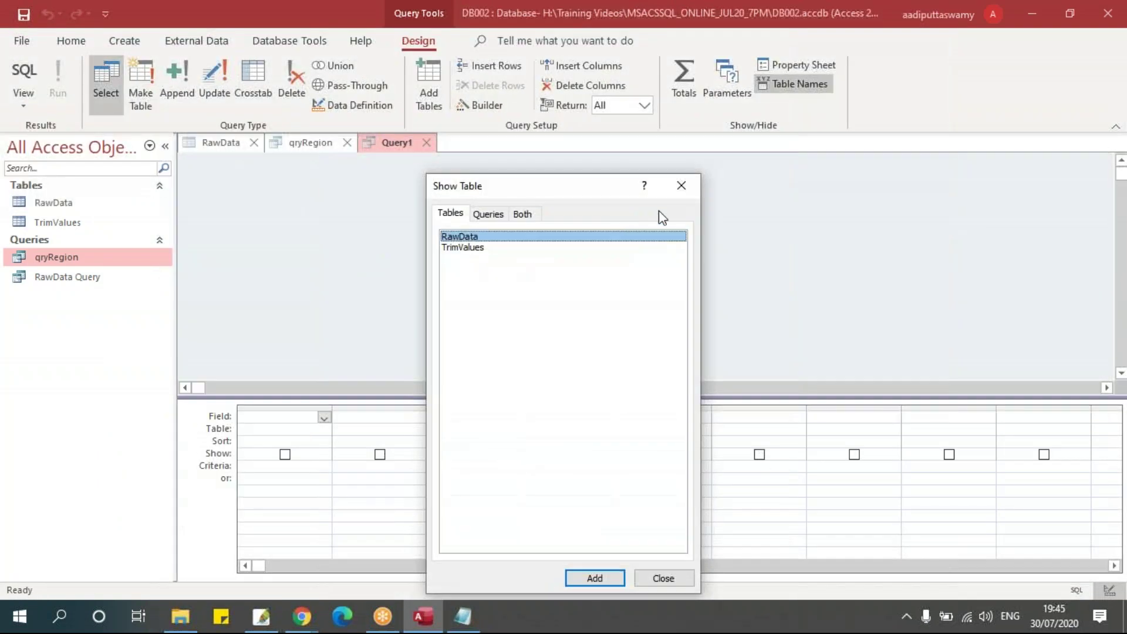
{"action": "left_click", "coordinate": [682, 185]}
{"action": "left_click", "coordinate": [26, 91]}
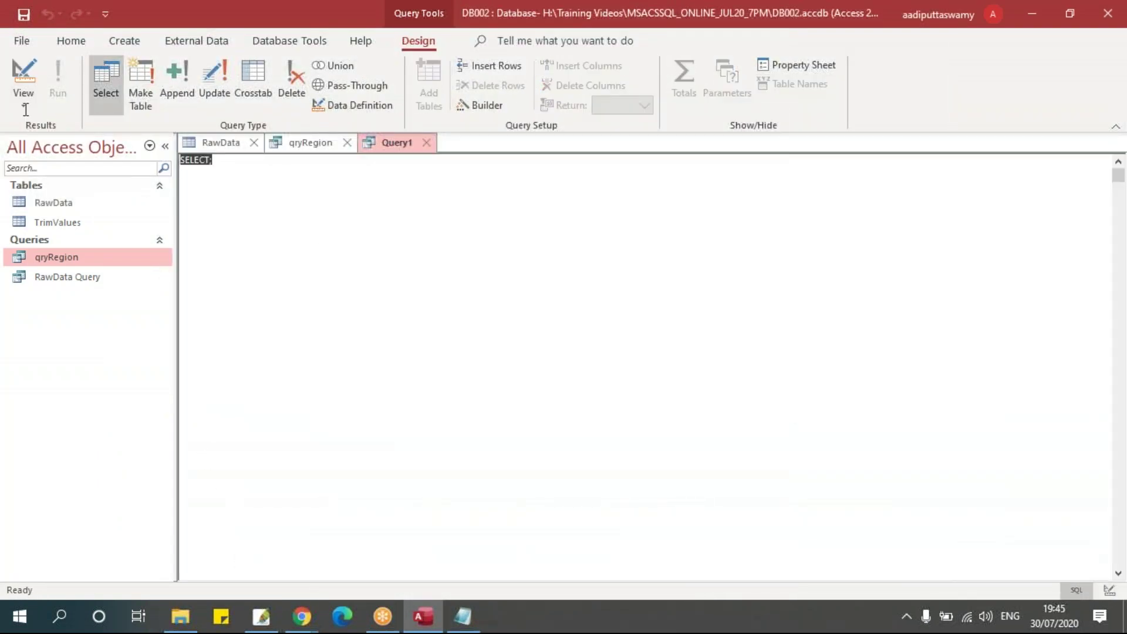
{"action": "key", "text": "ctrl+v"}
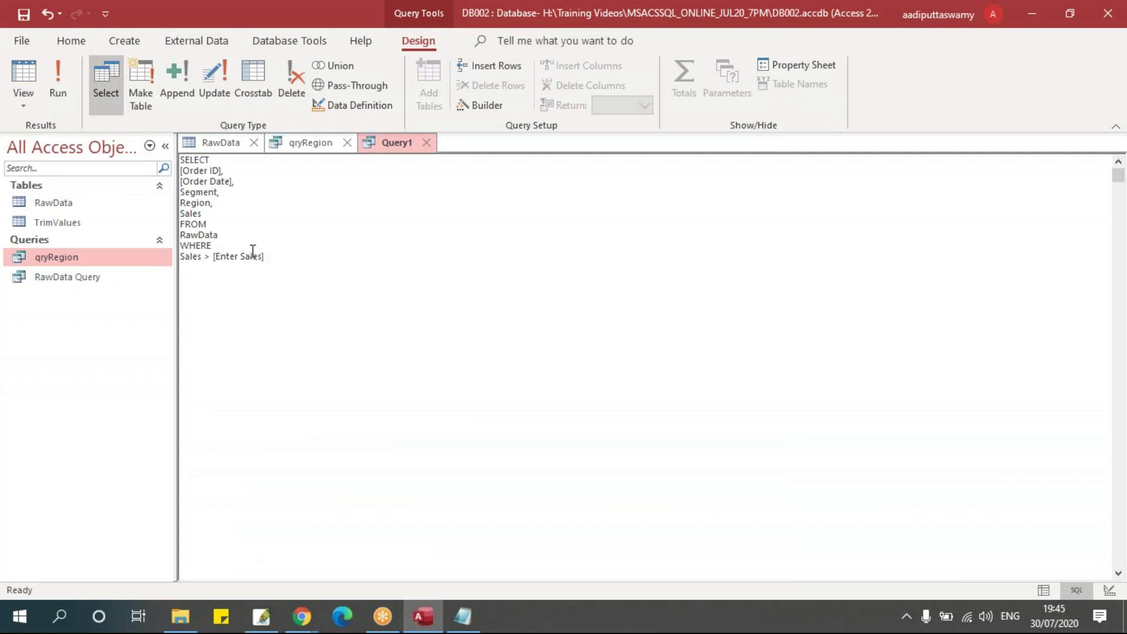
- Close the new query and save it as qrySales
{"action": "left_click", "coordinate": [428, 143]}
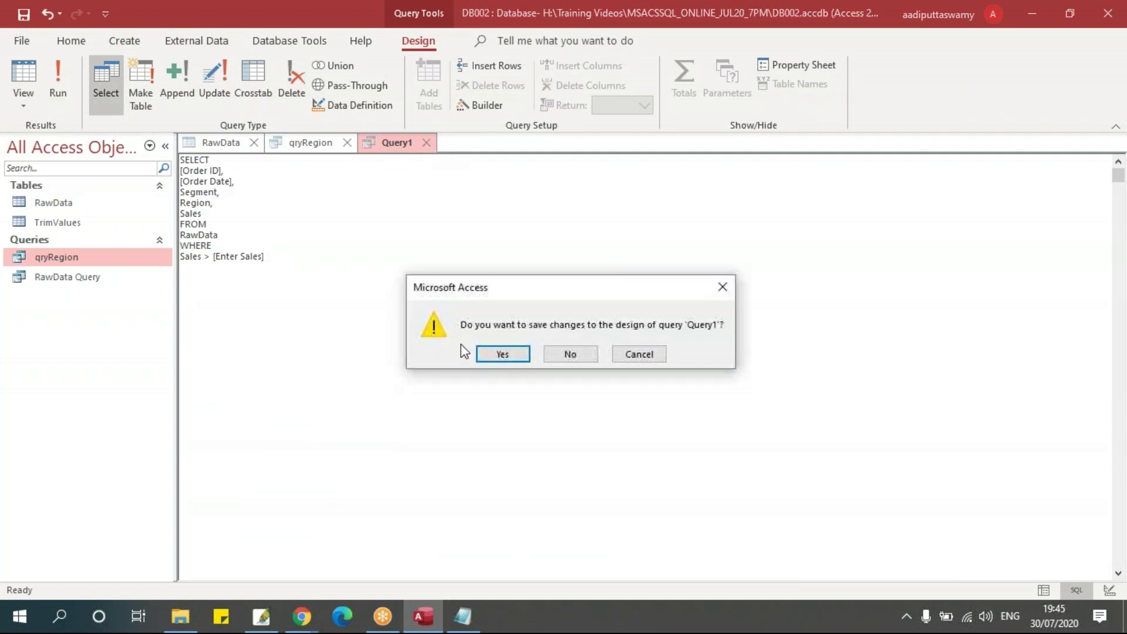
{"action": "left_click", "coordinate": [502, 354]}
{"action": "type", "text": "q"}
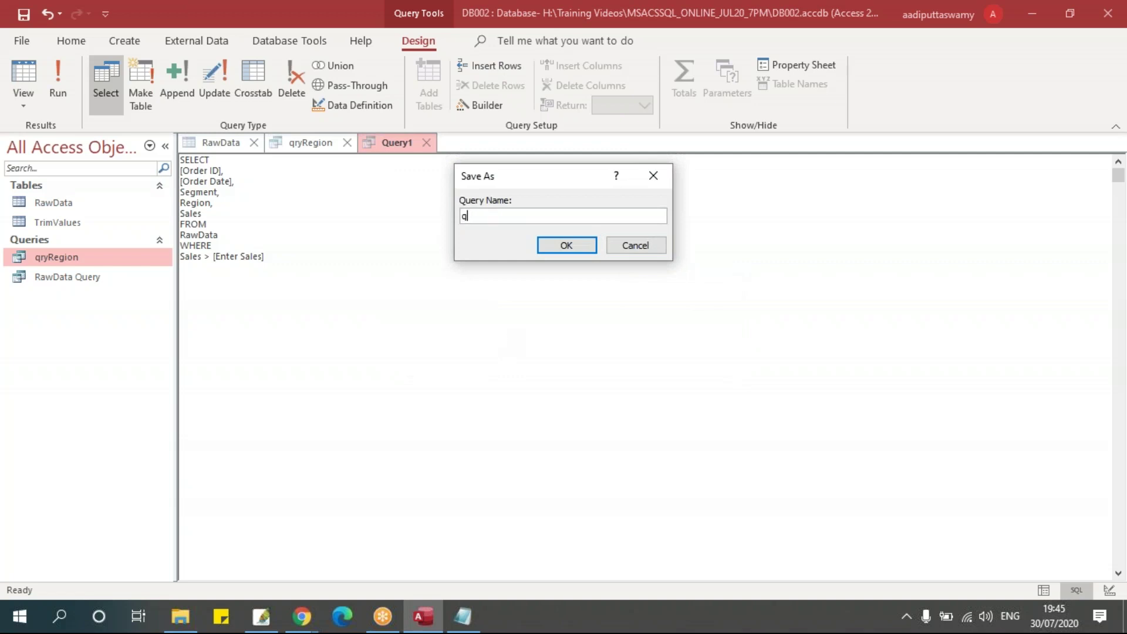
{"action": "type", "text": "rySales"}
{"action": "key", "text": "Return"}
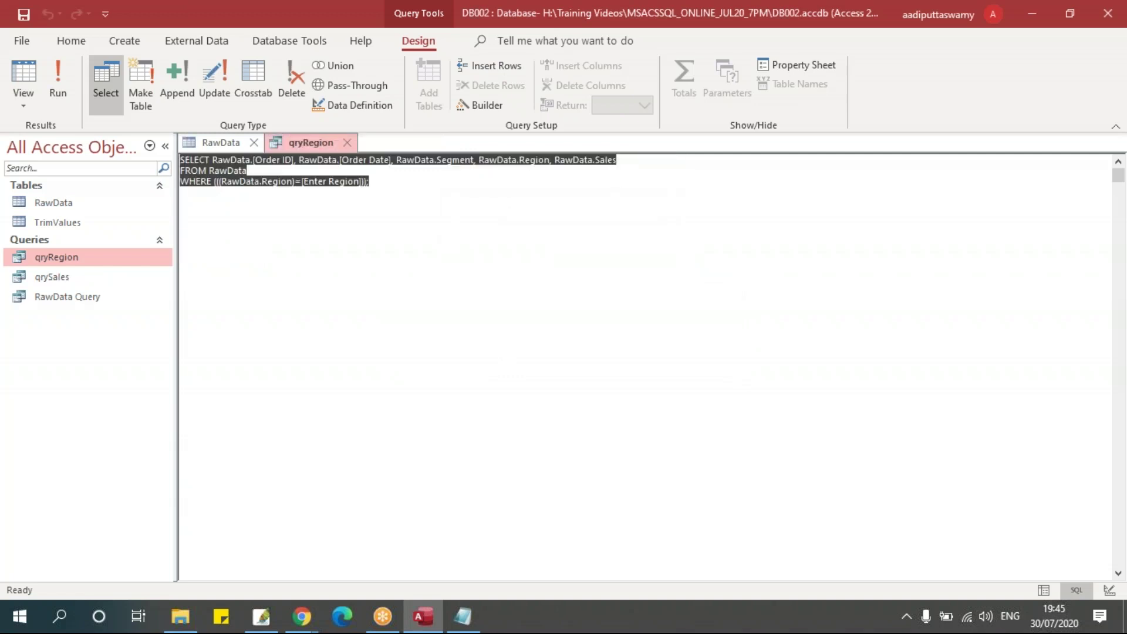
- Close qryRegion and run qrySales with 5000 as the Enter Sales value
{"action": "left_click", "coordinate": [136, 280]}
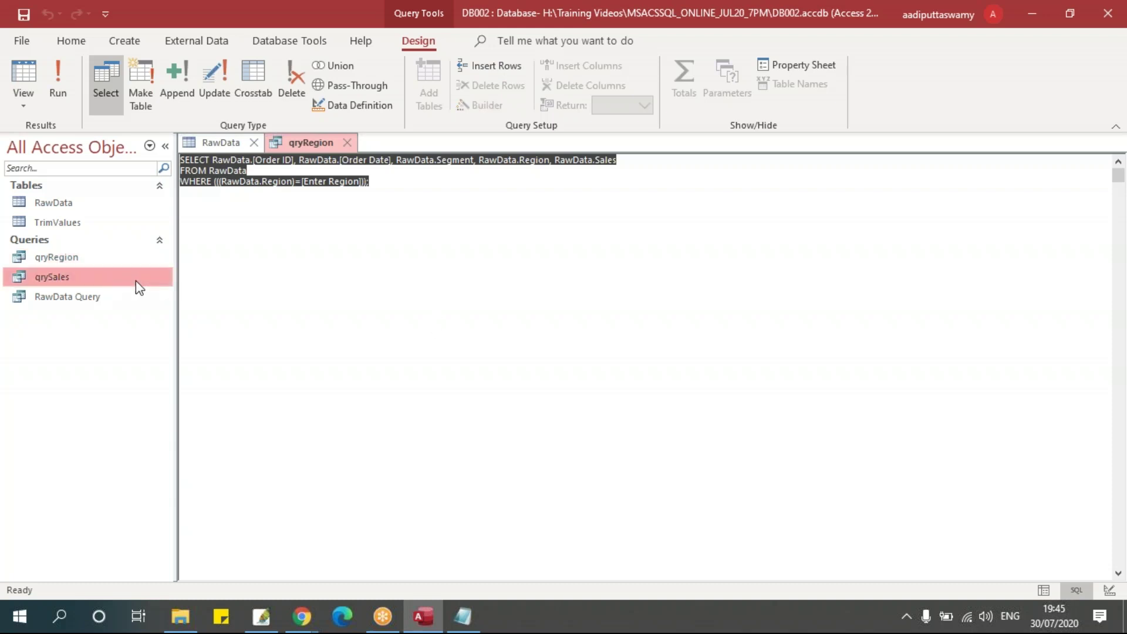
{"action": "left_click", "coordinate": [321, 178]}
{"action": "left_click", "coordinate": [347, 143]}
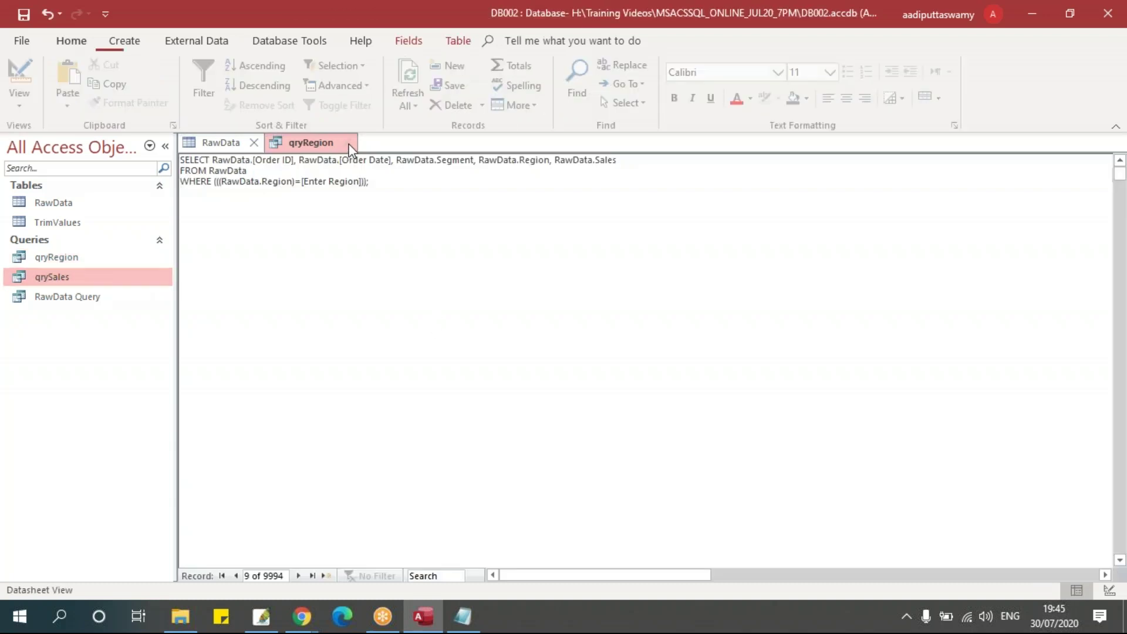
{"action": "double_click", "coordinate": [106, 278]}
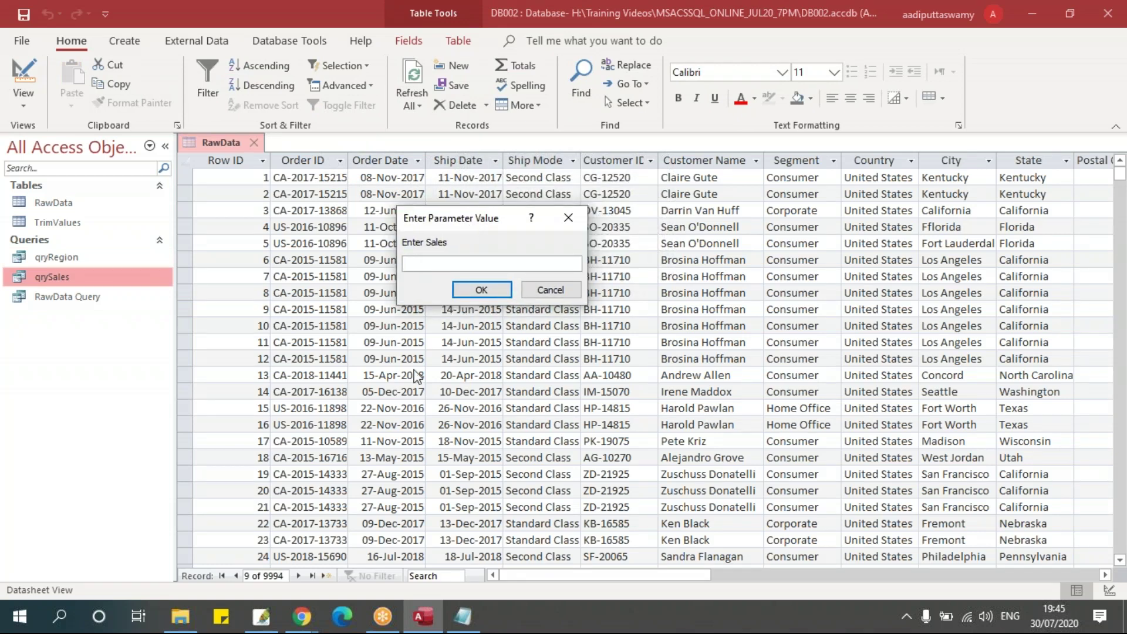
{"action": "type", "text": "5000"}
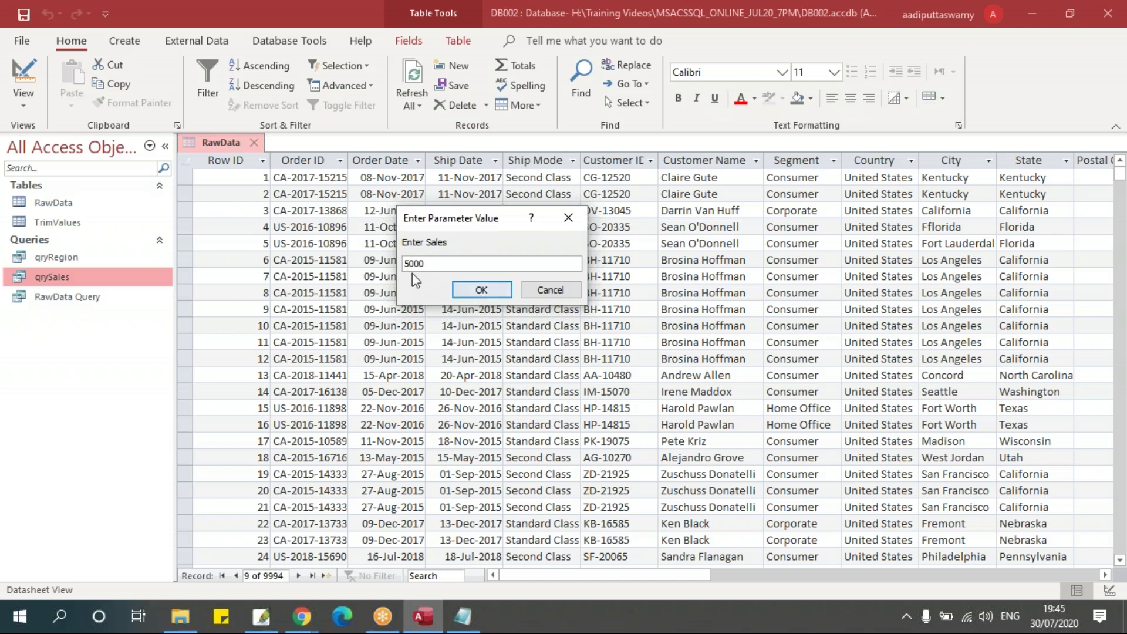
{"action": "left_click", "coordinate": [469, 290]}
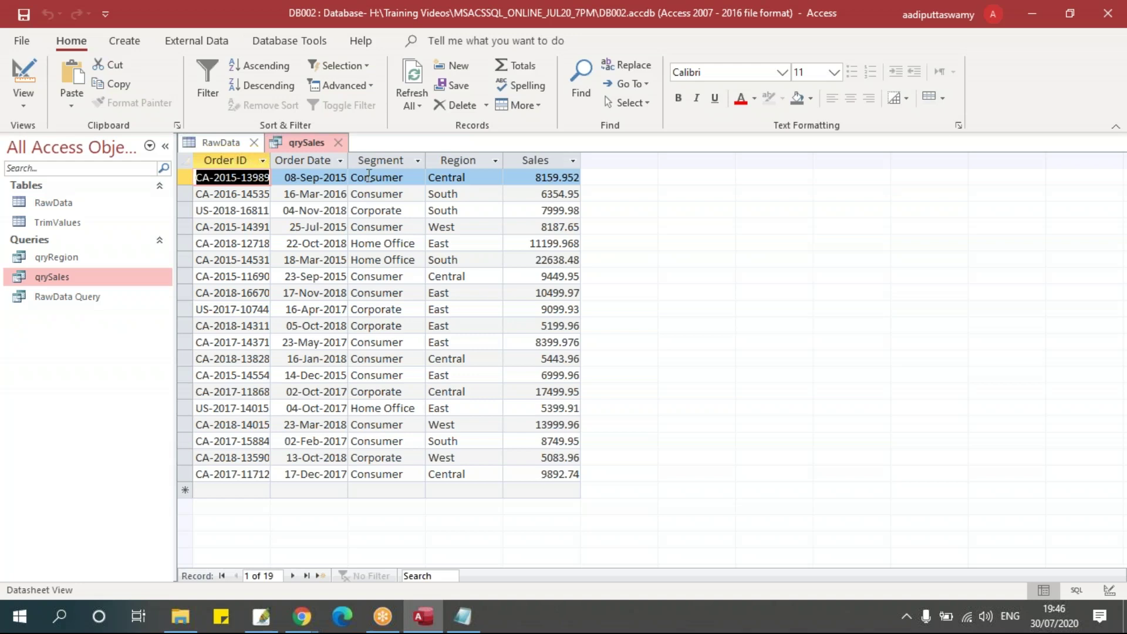
- Close the qrySales results, rerun the query with 2000 as the Enter Sales value, and look through the returned records
{"action": "left_click", "coordinate": [337, 143]}
{"action": "double_click", "coordinate": [105, 280]}
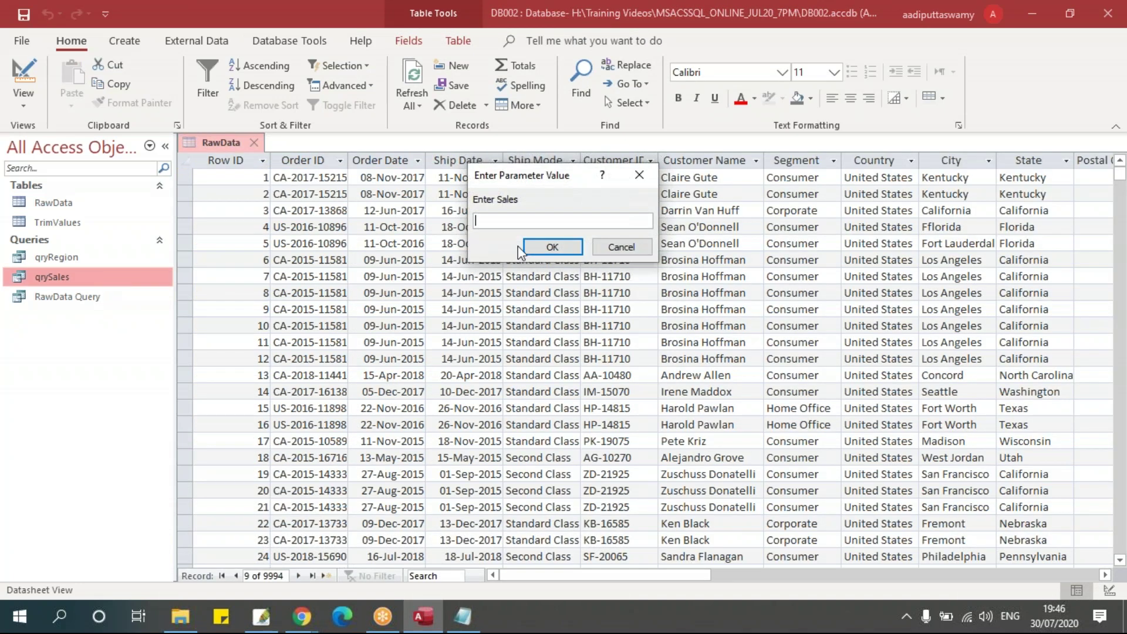
{"action": "type", "text": "2000"}
{"action": "key", "text": "Return"}
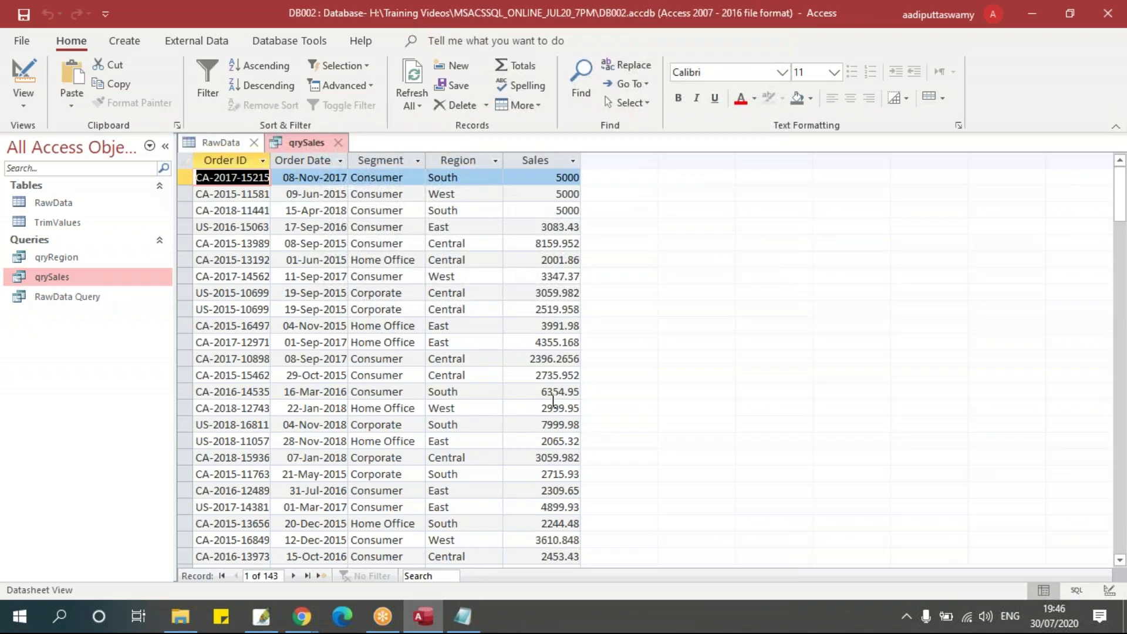
{"action": "scroll", "coordinate": [381, 365], "scroll_direction": "down", "scroll_amount": 6}
{"action": "scroll", "coordinate": [382, 364], "scroll_direction": "up", "scroll_amount": 7}
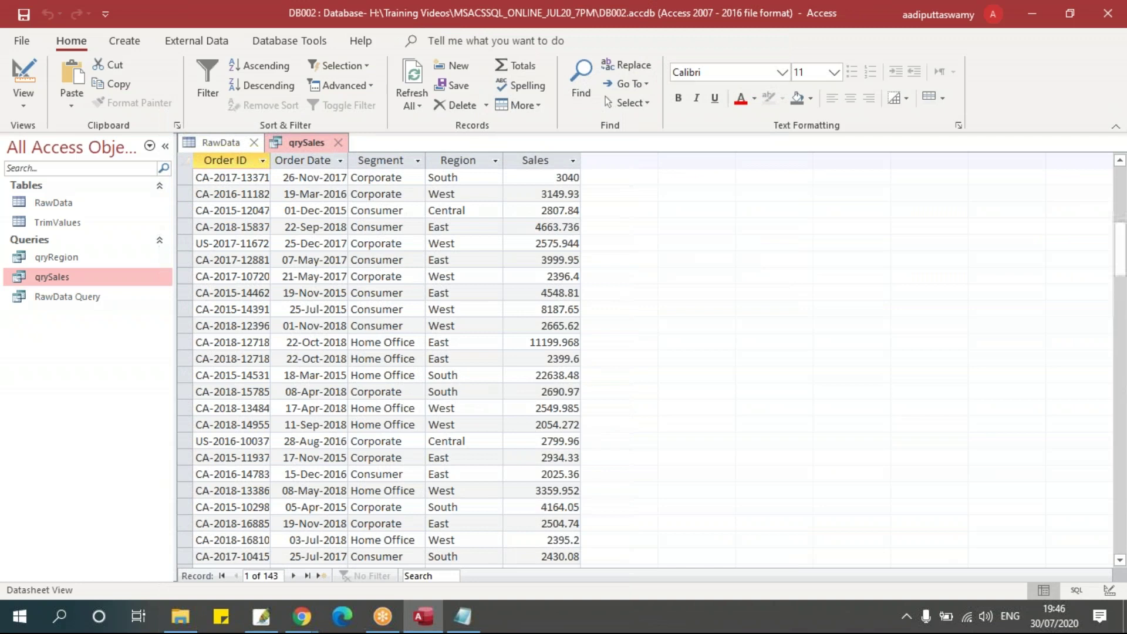
{"action": "scroll", "coordinate": [382, 364], "scroll_direction": "up", "scroll_amount": 1}
- Switch to Notepad and paste a duplicate of the whole Sales > [Enter Sales] query below the original
{"action": "key", "text": "alt+Tab"}
{"action": "left_click", "coordinate": [415, 407]}
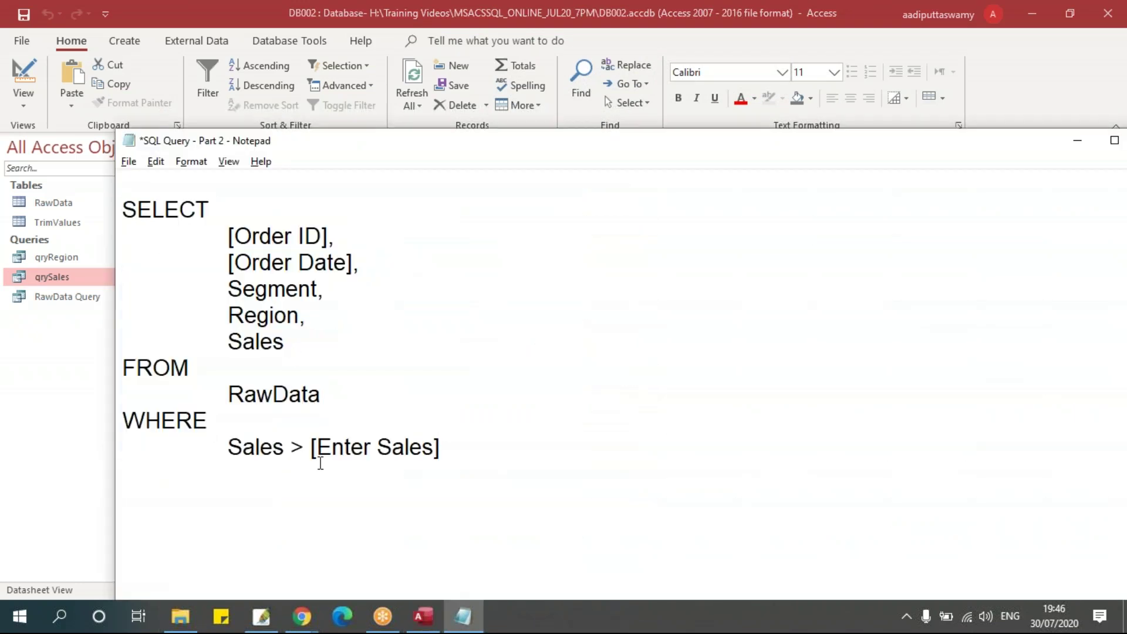
{"action": "left_click_drag", "start_coordinate": [229, 289], "coordinate": [492, 440]}
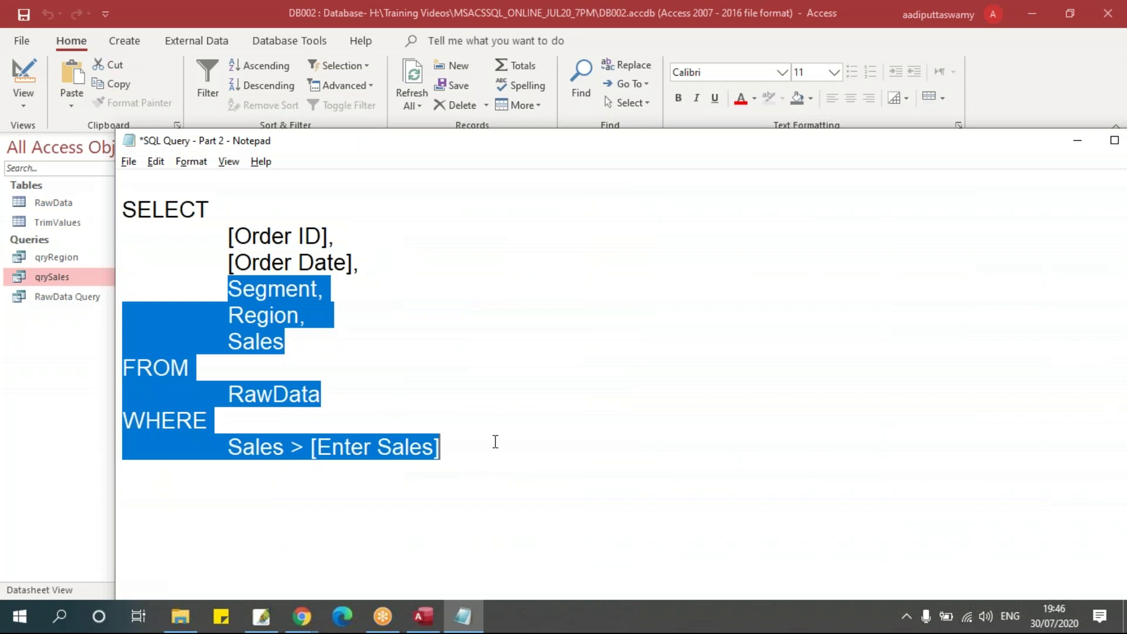
{"action": "left_click", "coordinate": [196, 282]}
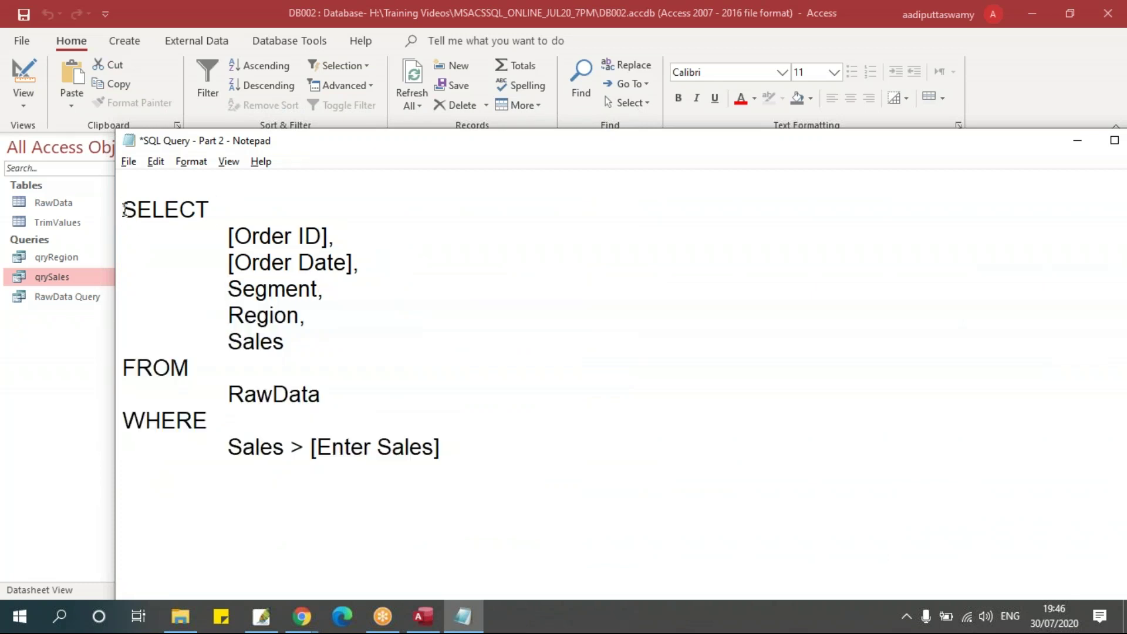
{"action": "key", "text": "shift+Down"}
{"action": "key", "text": "shift+Down"}
{"action": "key", "text": "shift+Down"}
{"action": "key", "text": "shift+Down"}
{"action": "key", "text": "shift+Down"}
{"action": "key", "text": "shift+Down"}
{"action": "key", "text": "shift+Down"}
{"action": "key", "text": "shift+Down"}
{"action": "key", "text": "shift+Down"}
{"action": "key", "text": "shift+Down"}
{"action": "key", "text": "shift+Down"}
{"action": "key", "text": "ctrl+c"}
{"action": "key", "text": "Down"}
{"action": "key", "text": "ctrl+v"}
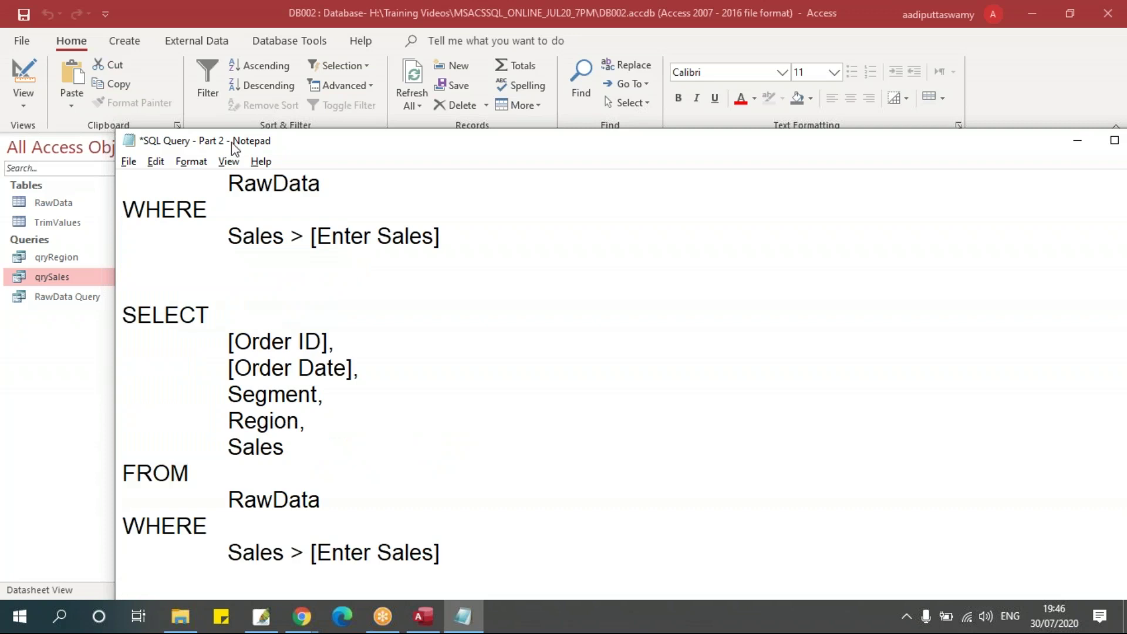
- Replace the > operator in the duplicated query's WHERE condition with BETWEEN
{"action": "left_click", "coordinate": [341, 314]}
{"action": "scroll", "coordinate": [420, 330], "scroll_direction": "down", "scroll_amount": 2}
{"action": "scroll", "coordinate": [421, 345], "scroll_direction": "up", "scroll_amount": 1}
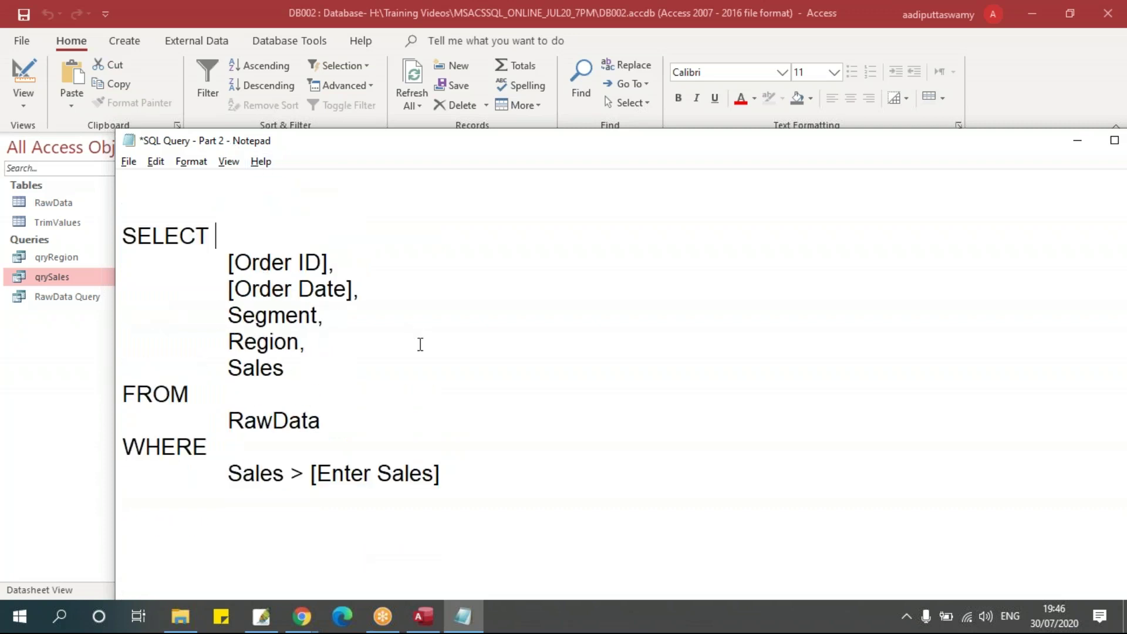
{"action": "key", "text": "BackSpace"}
{"action": "type", "text": "b"}
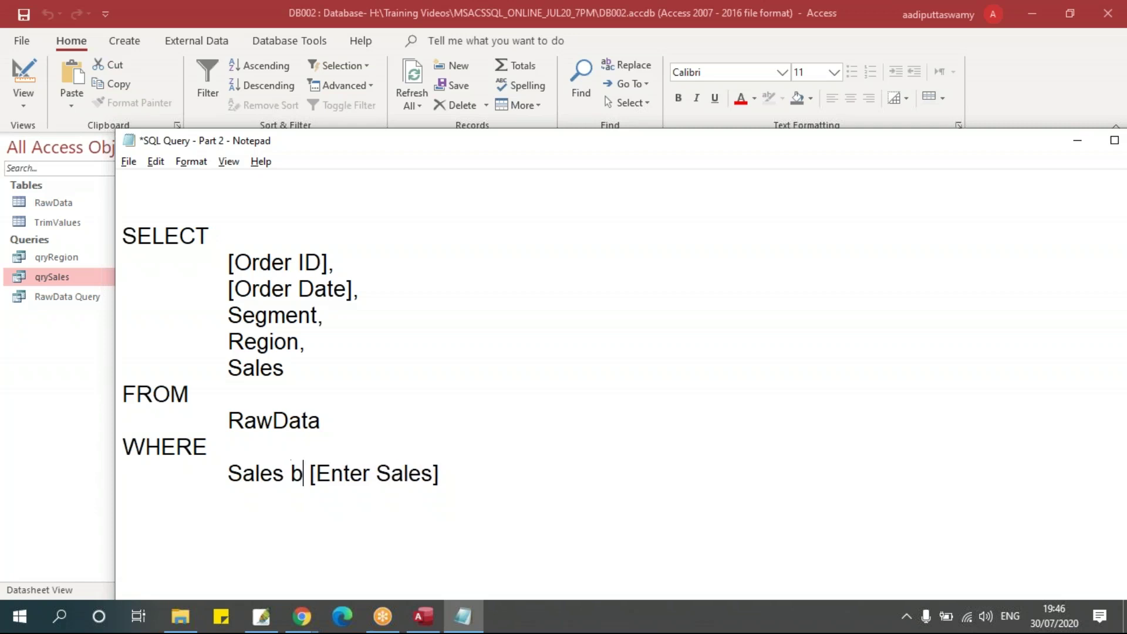
{"action": "key", "text": "BackSpace"}
{"action": "type", "text": "BETWEEN"}
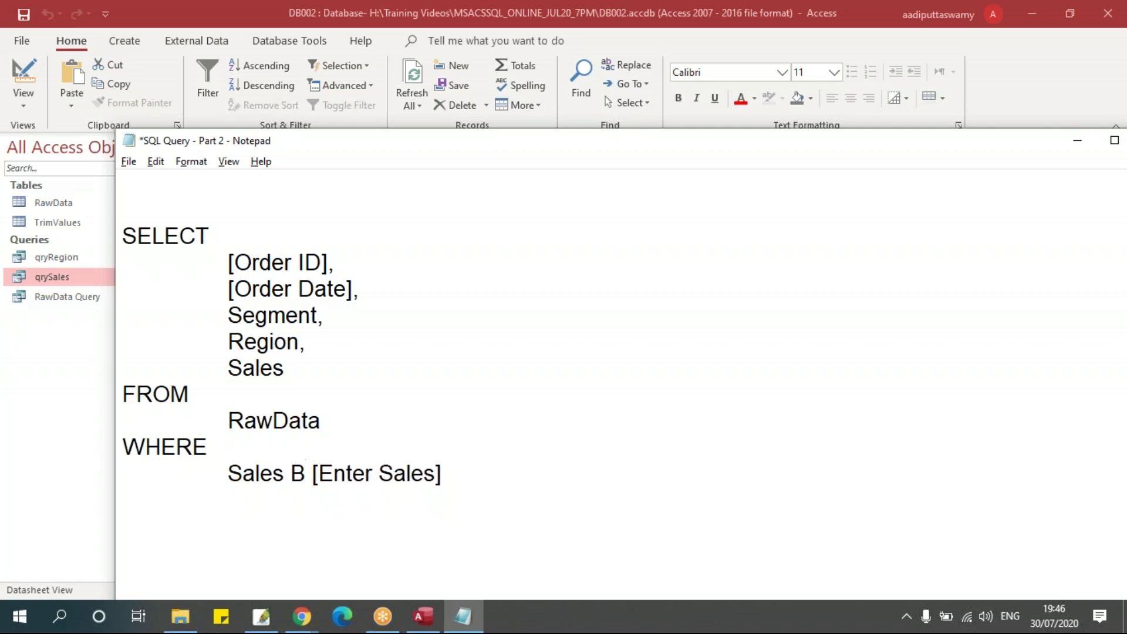
{"action": "key", "text": "Right"}
{"action": "key", "text": "Right"}
{"action": "key", "text": "Right"}
{"action": "key", "text": "Right"}
{"action": "key", "text": "Right"}
{"action": "key", "text": "Right"}
{"action": "key", "text": "Right"}
{"action": "key", "text": "Right"}
{"action": "key", "text": "Right"}
{"action": "key", "text": "Right"}
{"action": "key", "text": "Right"}
{"action": "key", "text": "Right"}
{"action": "key", "text": "Right"}
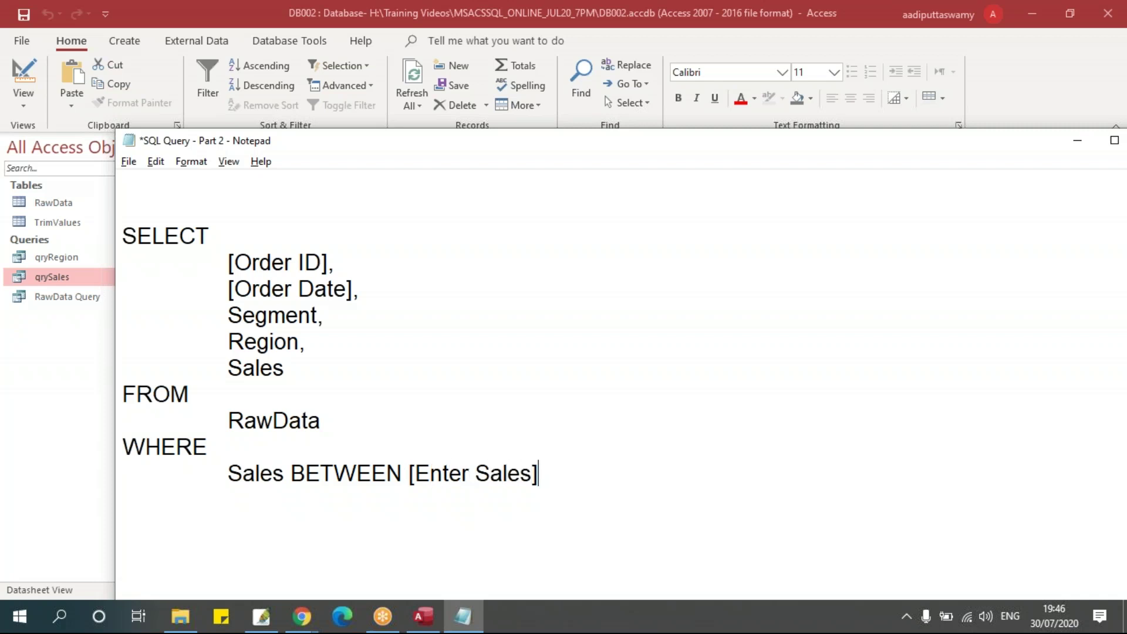
- Append AND [Enter Sales] to the end of the BETWEEN condition
{"action": "type", "text": "AND "}
{"action": "type", "text": "[ENTER"}
{"action": "key", "text": "BackSpace"}
{"action": "key", "text": "BackSpace"}
{"action": "key", "text": "BackSpace"}
{"action": "key", "text": "BackSpace"}
{"action": "key", "text": "BackSpace"}
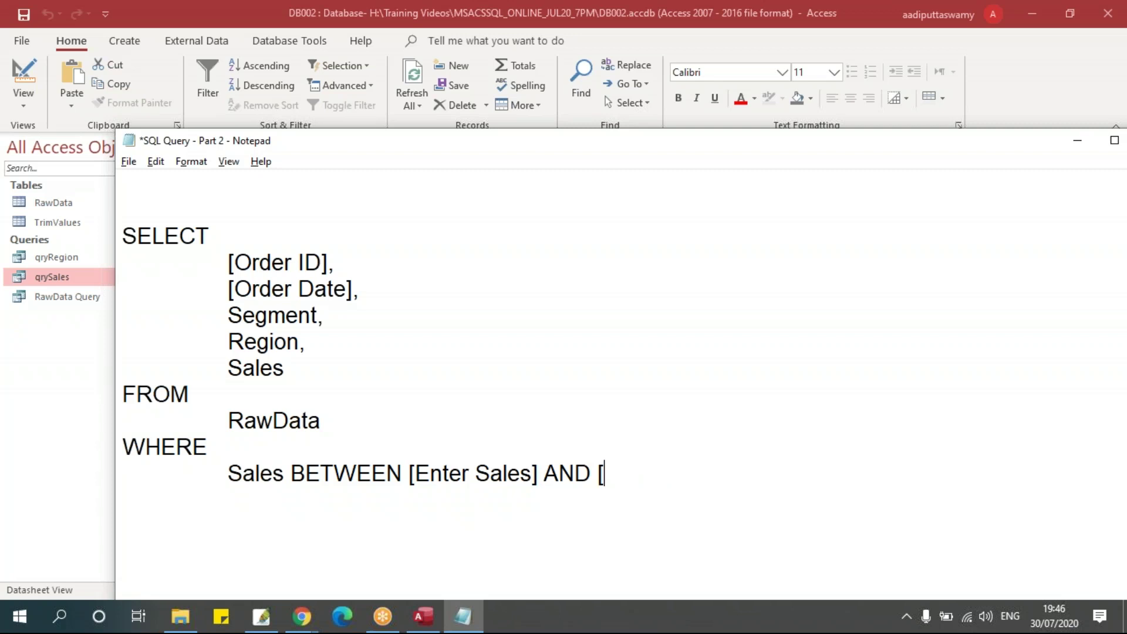
{"action": "type", "text": "Enter Sa"}
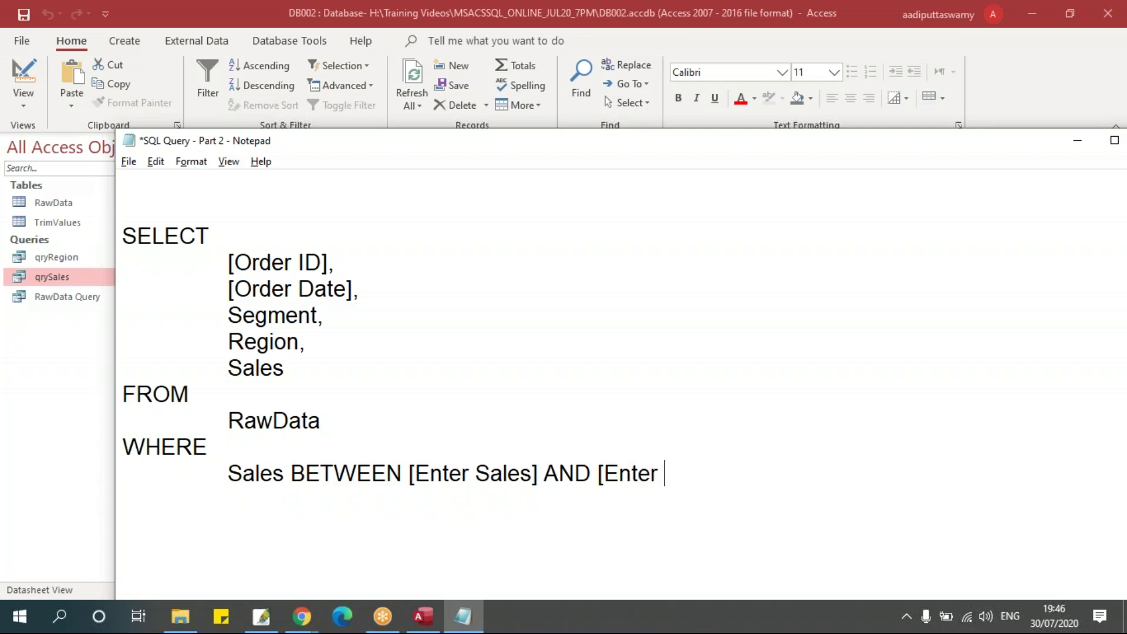
{"action": "type", "text": "les]"}
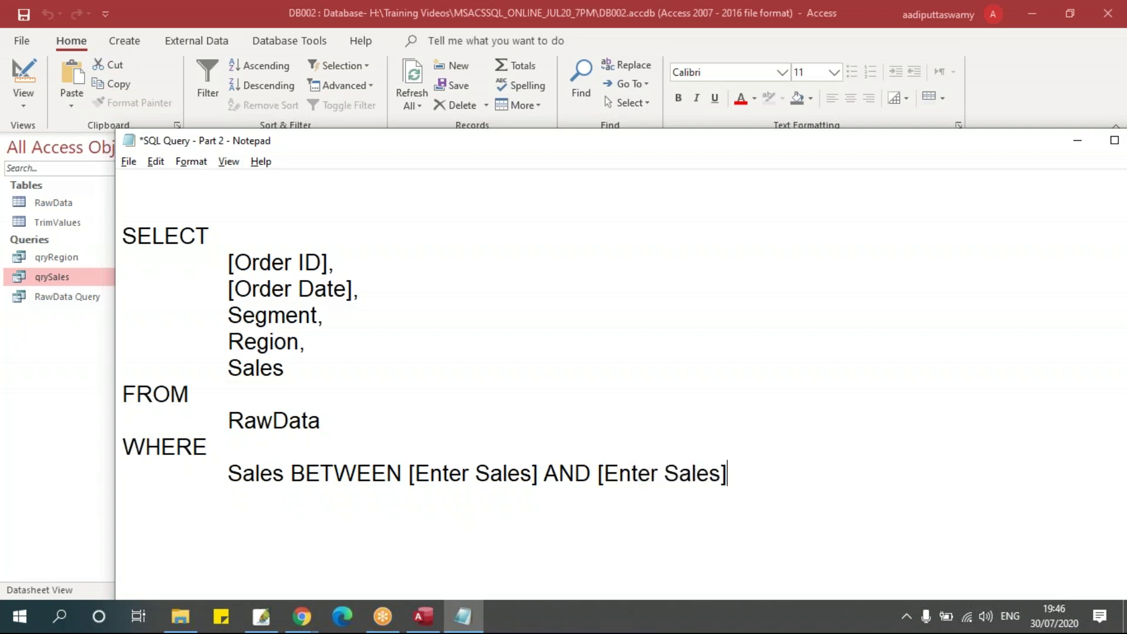
- Rename the two prompts of the BETWEEN condition to [Enter Sales1] and [Enter Sales2]
{"action": "left_click_drag", "start_coordinate": [415, 474], "coordinate": [528, 473]}
{"action": "left_click", "coordinate": [528, 472]}
{"action": "left_click_drag", "start_coordinate": [631, 473], "coordinate": [710, 473]}
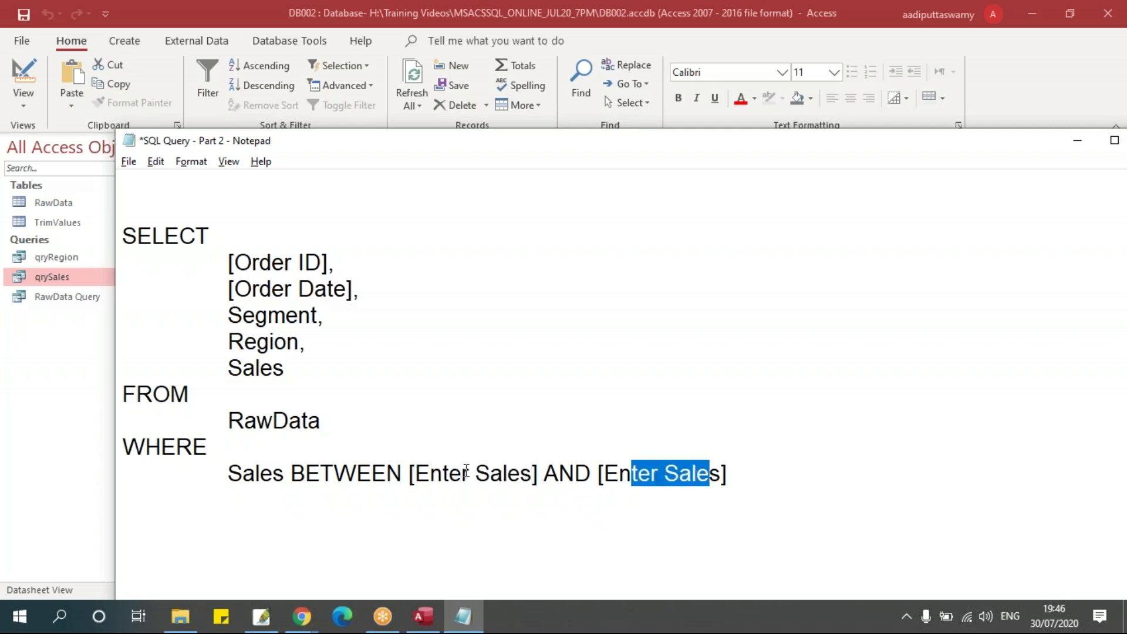
{"action": "left_click_drag", "start_coordinate": [416, 473], "coordinate": [531, 473]}
{"action": "left_click", "coordinate": [531, 474]}
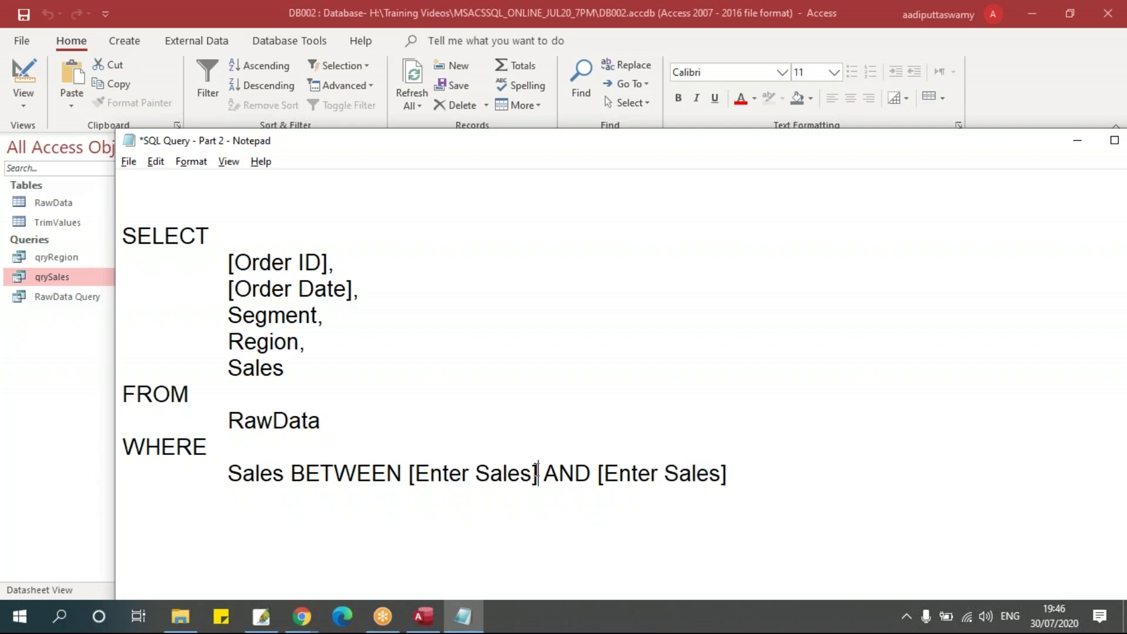
{"action": "left_click", "coordinate": [469, 473]}
{"action": "left_click", "coordinate": [534, 474]}
{"action": "type", "text": "1"}
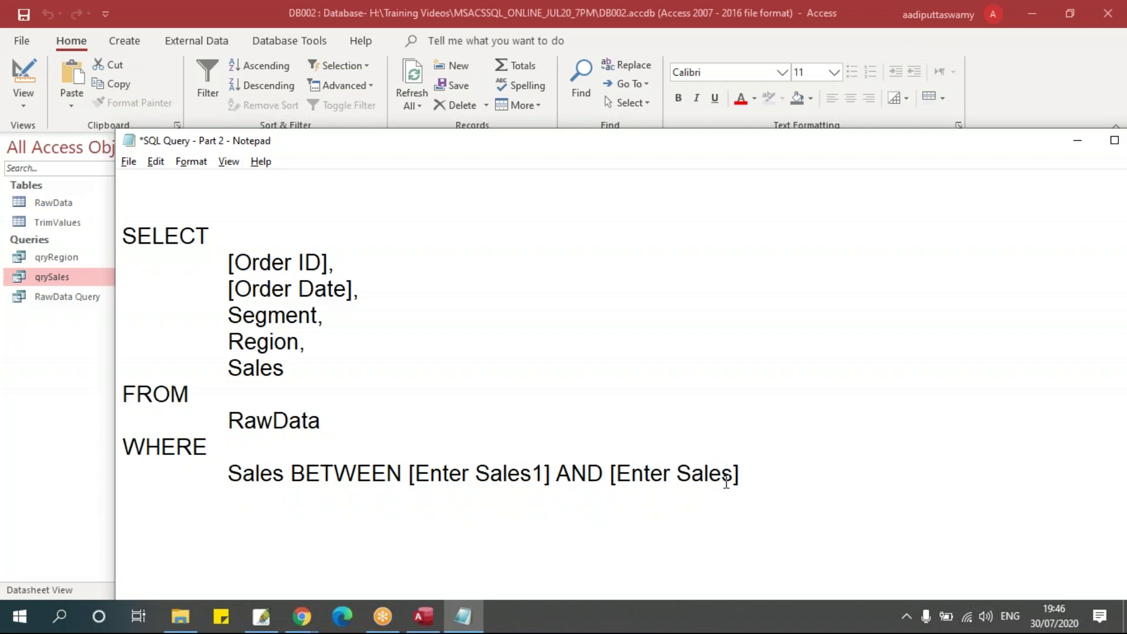
{"action": "left_click", "coordinate": [510, 474]}
{"action": "left_click", "coordinate": [670, 475]}
- Copy the BETWEEN query, replace the SQL of qrySales in Access with it, and close qrySales with the changes saved
{"action": "left_click", "coordinate": [124, 235]}
{"action": "left_click_drag", "start_coordinate": [125, 236], "coordinate": [784, 476]}
{"action": "key", "text": "ctrl+c"}
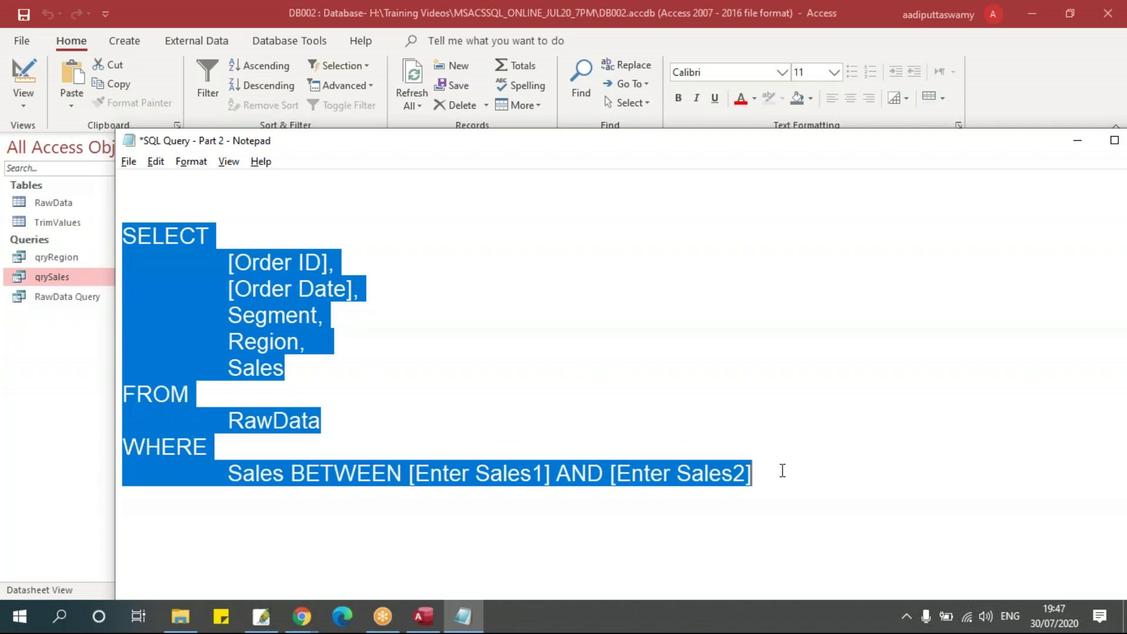
{"action": "key", "text": "alt+Tab"}
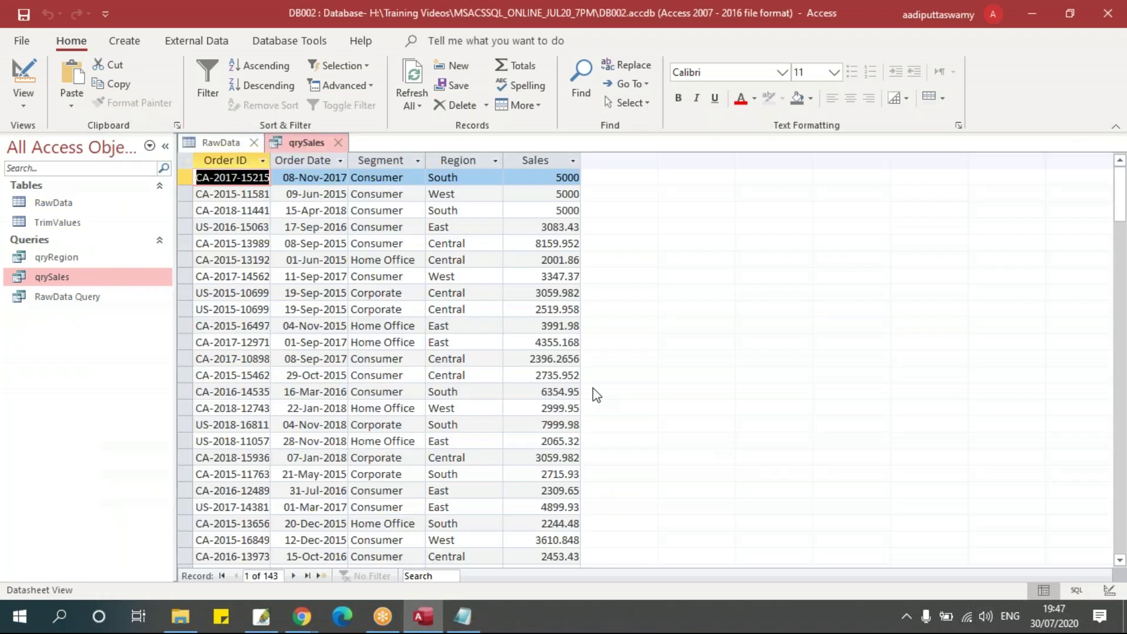
{"action": "right_click", "coordinate": [293, 143]}
{"action": "left_click", "coordinate": [341, 252]}
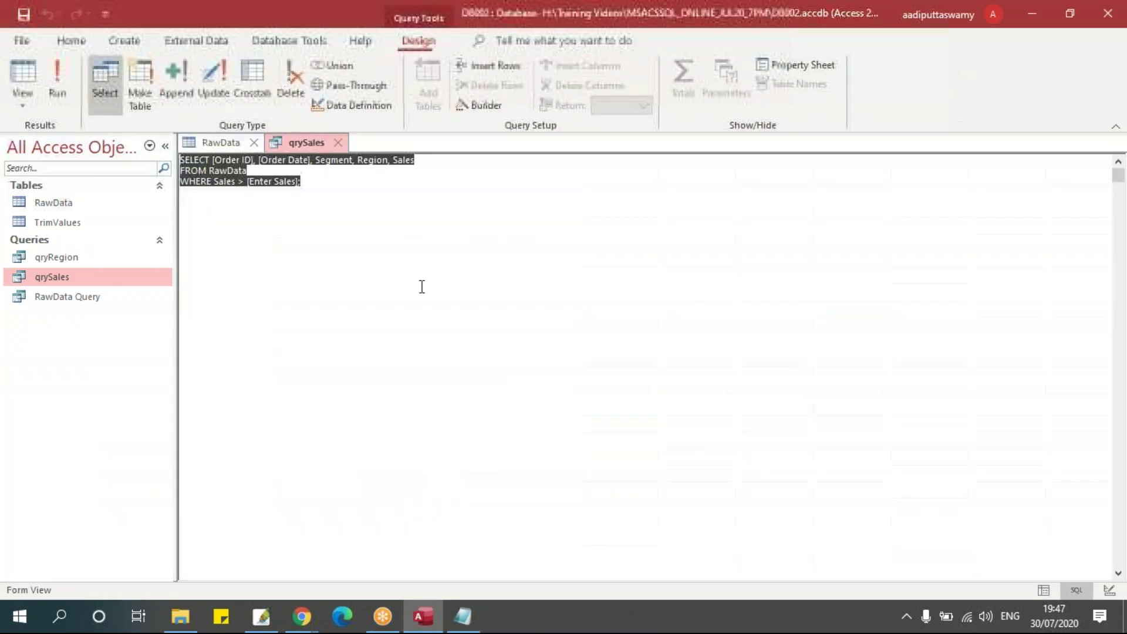
{"action": "key", "text": "ctrl+v"}
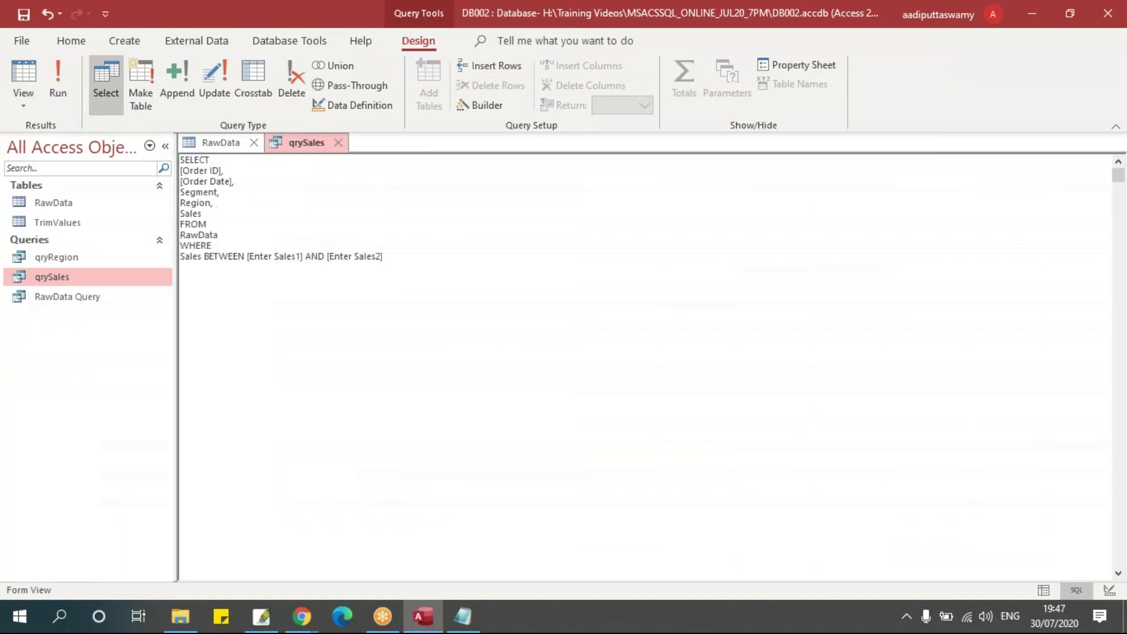
{"action": "left_click", "coordinate": [338, 142]}
{"action": "left_click", "coordinate": [503, 354]}
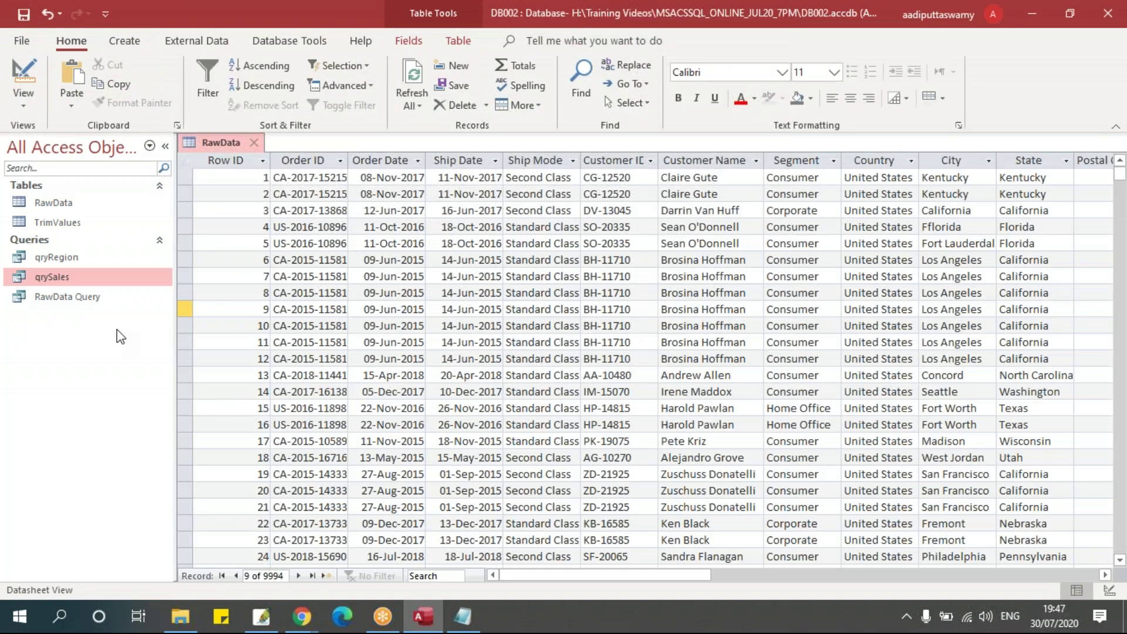
- Run qrySales with 2000 as the Enter Sales1 value and 3000 as the Enter Sales2 value
{"action": "double_click", "coordinate": [86, 279]}
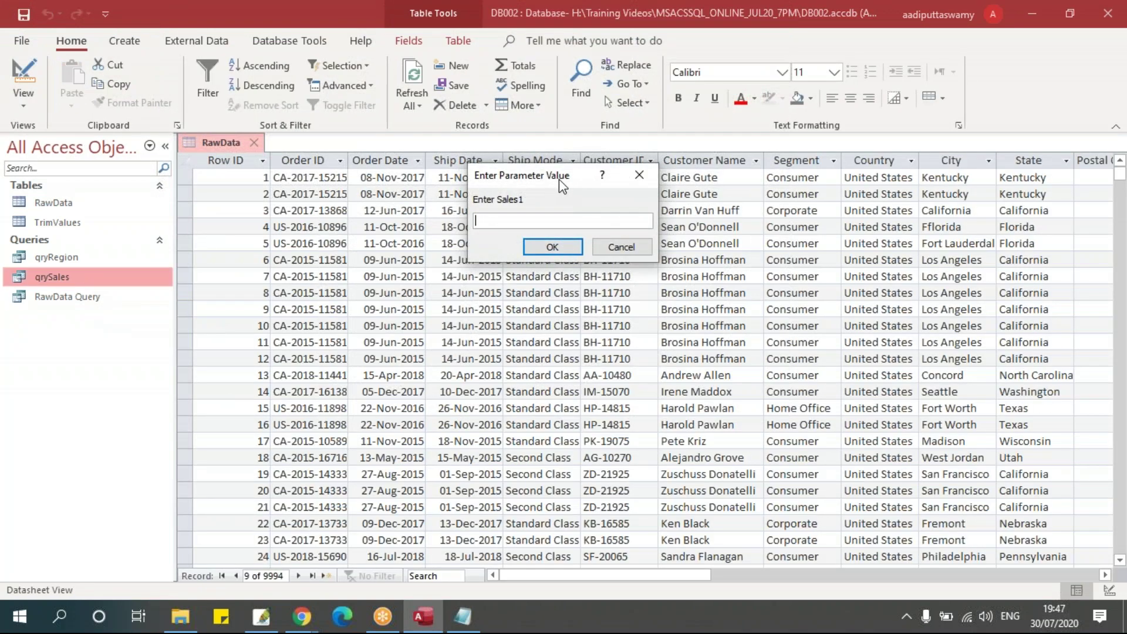
{"action": "left_click_drag", "start_coordinate": [558, 170], "coordinate": [508, 285]}
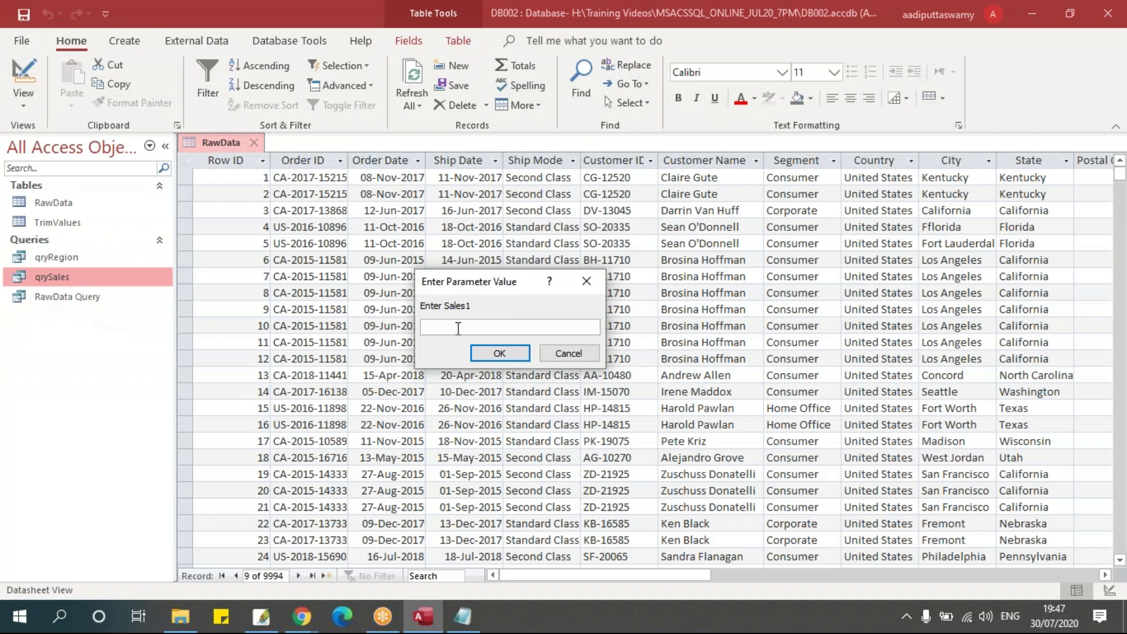
{"action": "type", "text": "2000"}
{"action": "left_click", "coordinate": [517, 353]}
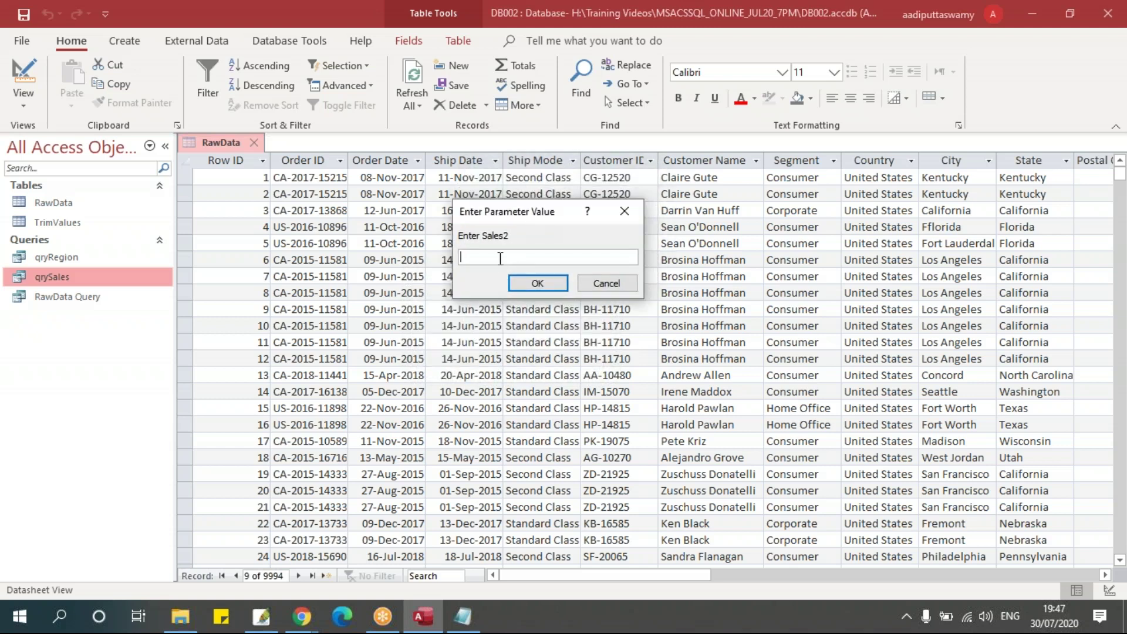
{"action": "type", "text": "3000"}
{"action": "key", "text": "Return"}
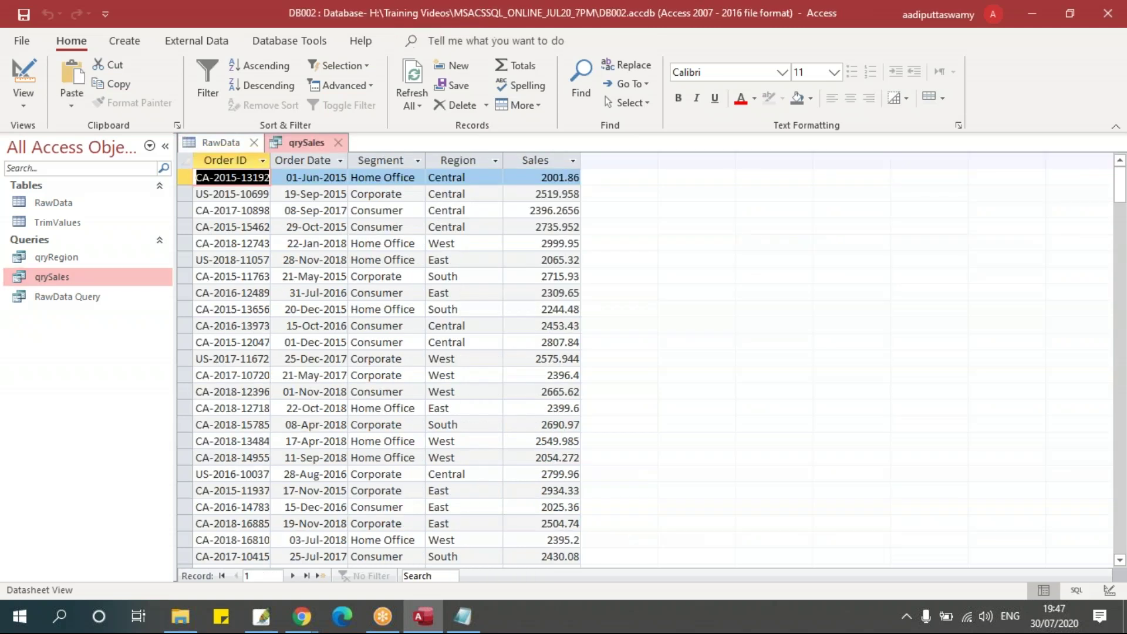
- Sort the qrySales results by Sales in ascending order and check the values through to the last record
{"action": "left_click", "coordinate": [534, 177]}
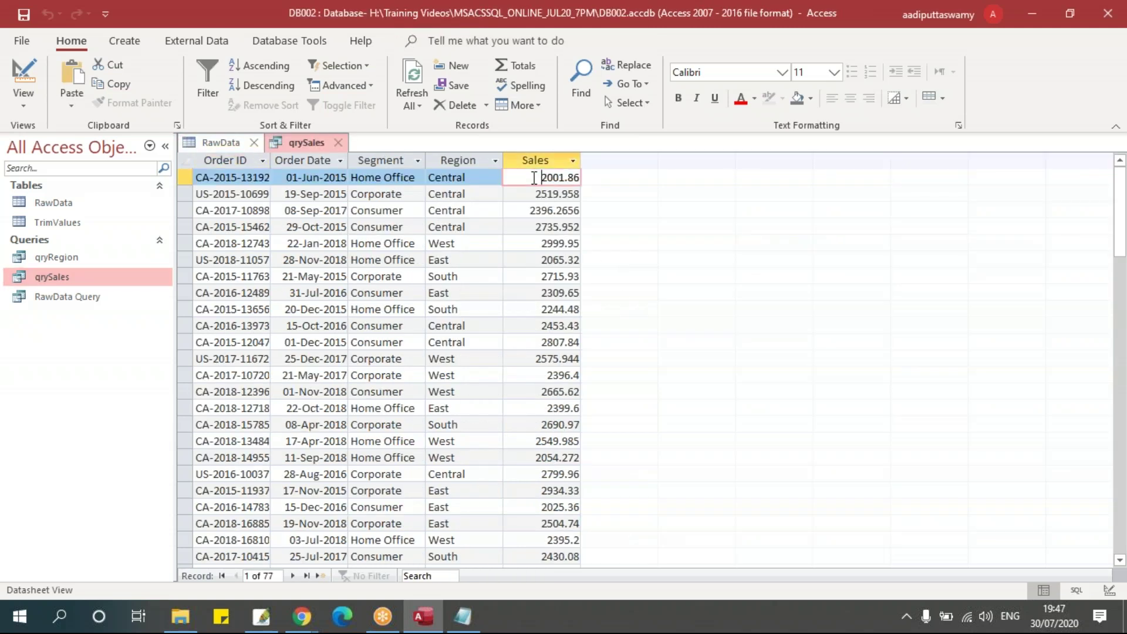
{"action": "left_click", "coordinate": [260, 65]}
{"action": "scroll", "coordinate": [594, 434], "scroll_direction": "down", "scroll_amount": 15}
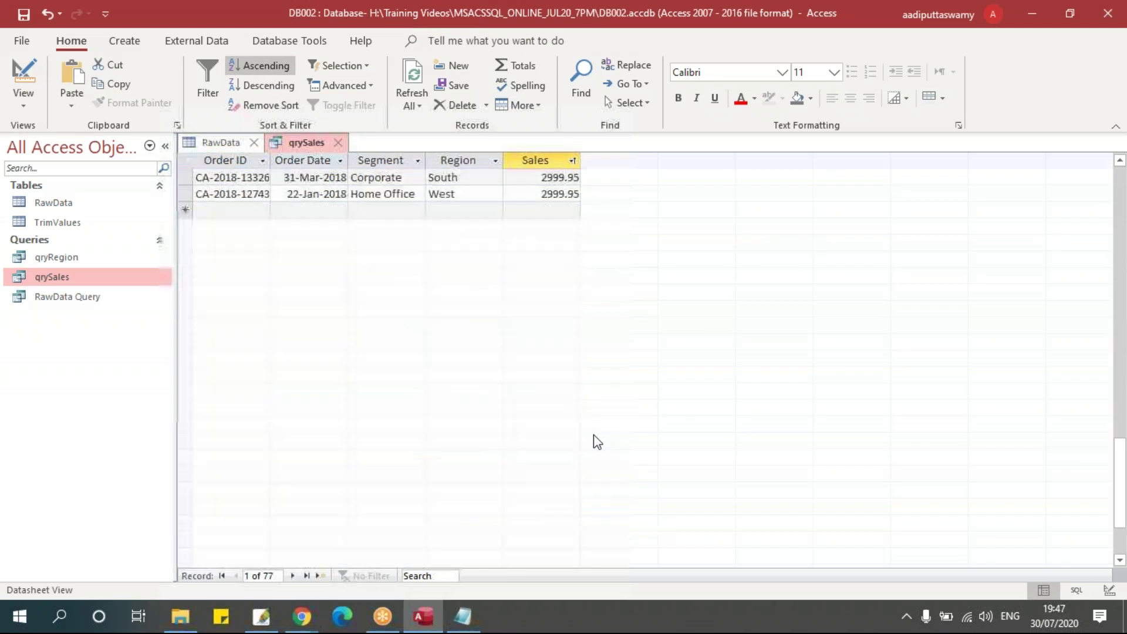
{"action": "scroll", "coordinate": [593, 435], "scroll_direction": "up", "scroll_amount": 3}
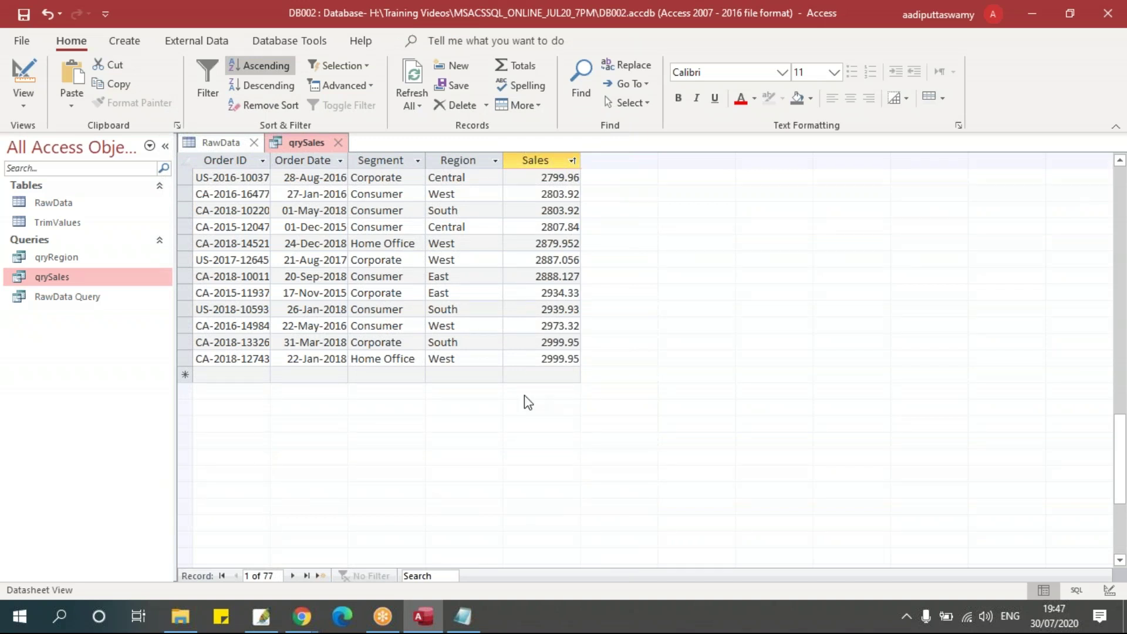
- Switch to Notepad and duplicate the whole BETWEEN query a few lines below the original
{"action": "key", "text": "alt+Tab"}
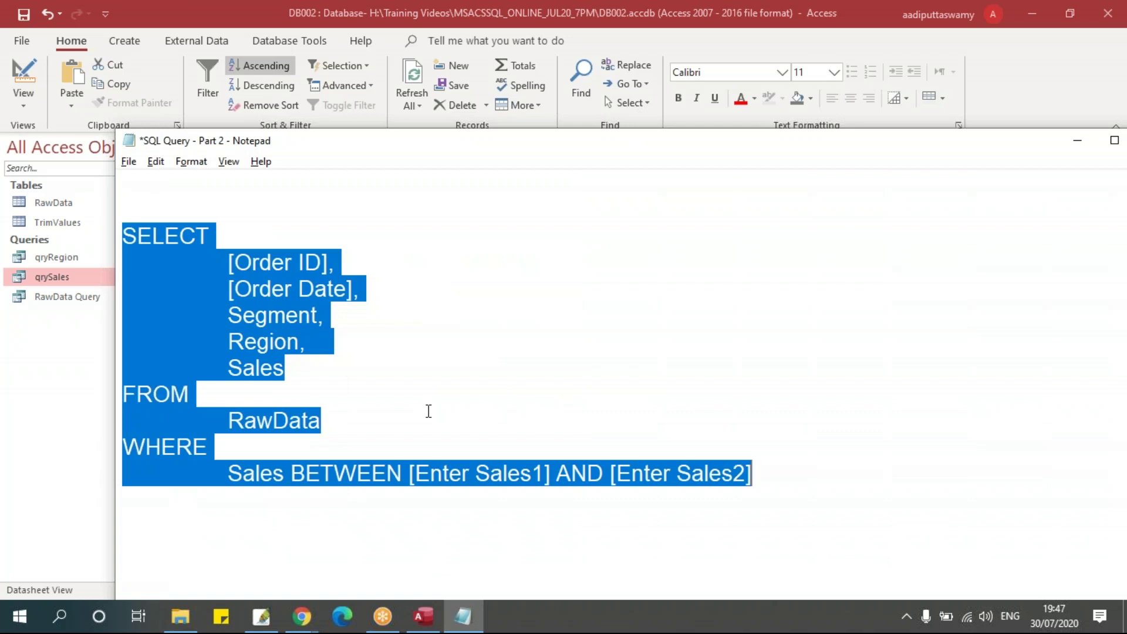
{"action": "scroll", "coordinate": [428, 411], "scroll_direction": "up", "scroll_amount": 3}
{"action": "left_click", "coordinate": [360, 367]}
{"action": "scroll", "coordinate": [360, 367], "scroll_direction": "down", "scroll_amount": 4}
{"action": "left_click", "coordinate": [362, 360]}
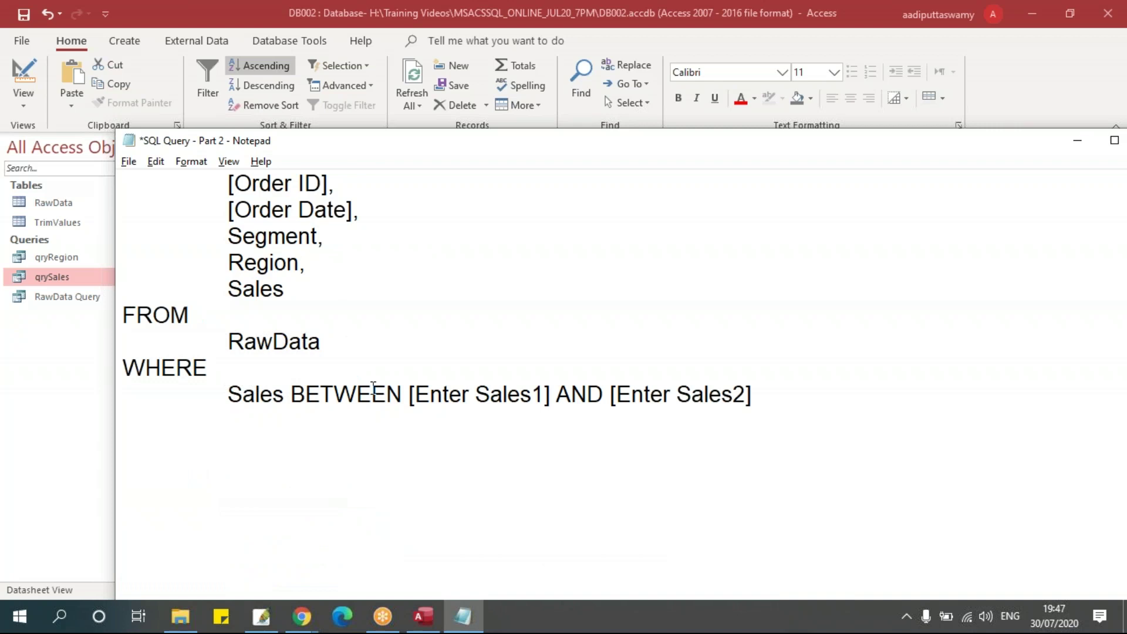
{"action": "scroll", "coordinate": [369, 442], "scroll_direction": "up", "scroll_amount": 2}
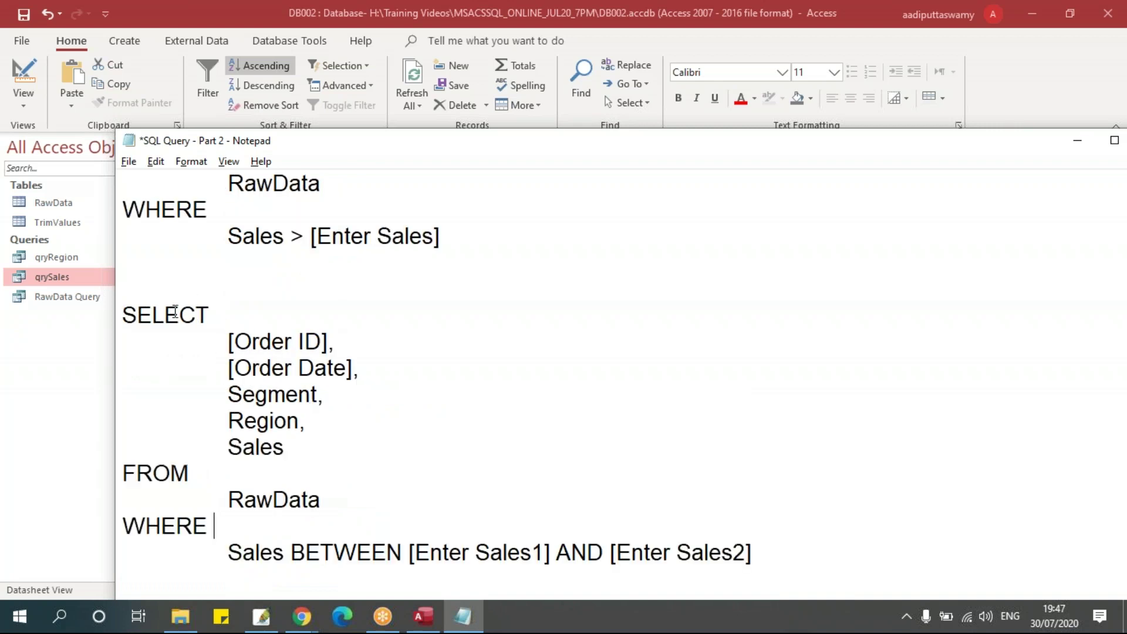
{"action": "left_click", "coordinate": [124, 315]}
{"action": "scroll", "coordinate": [716, 446], "scroll_direction": "down", "scroll_amount": 2}
{"action": "left_click", "coordinate": [774, 406], "text": "shift"}
{"action": "key", "text": "ctrl+c"}
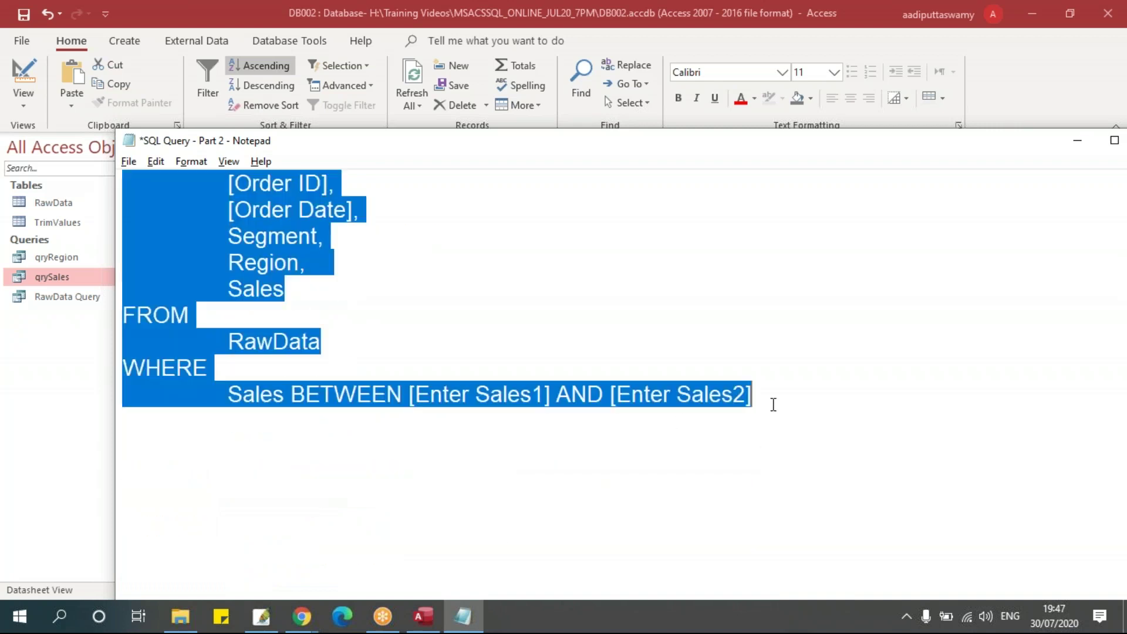
{"action": "left_click", "coordinate": [549, 456]}
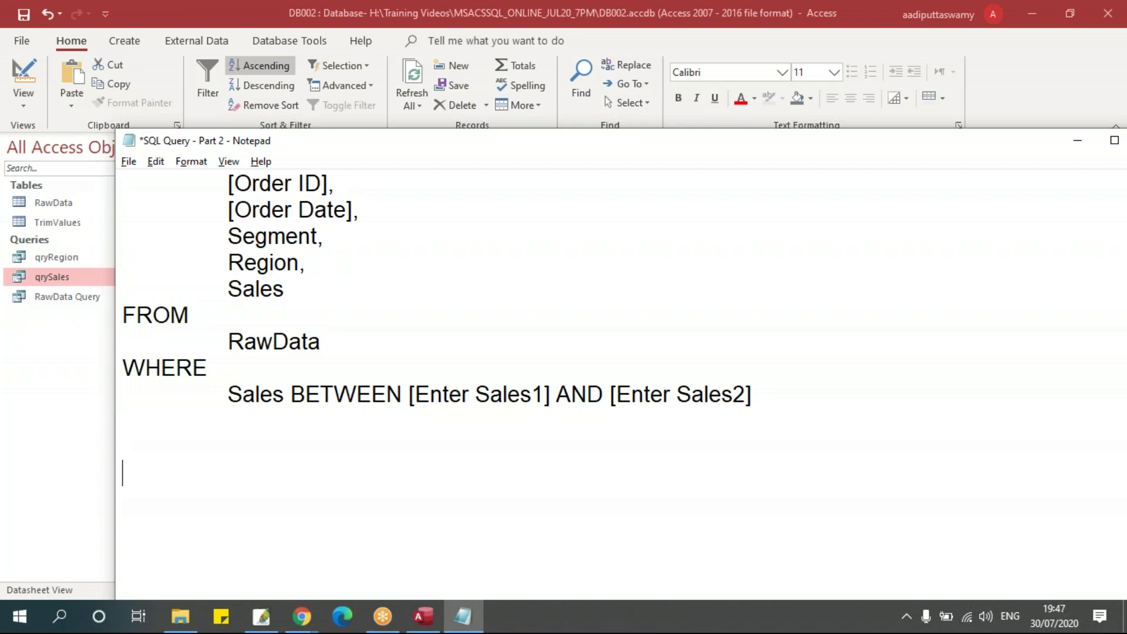
{"action": "key", "text": "ctrl+v"}
{"action": "scroll", "coordinate": [501, 466], "scroll_direction": "down", "scroll_amount": 2}
- Insert the condition Region = [Enter Region] on its own indented line under WHERE in the duplicated query
{"action": "left_click", "coordinate": [322, 417]}
{"action": "key", "text": "Return"}
{"action": "key", "text": "Tab"}
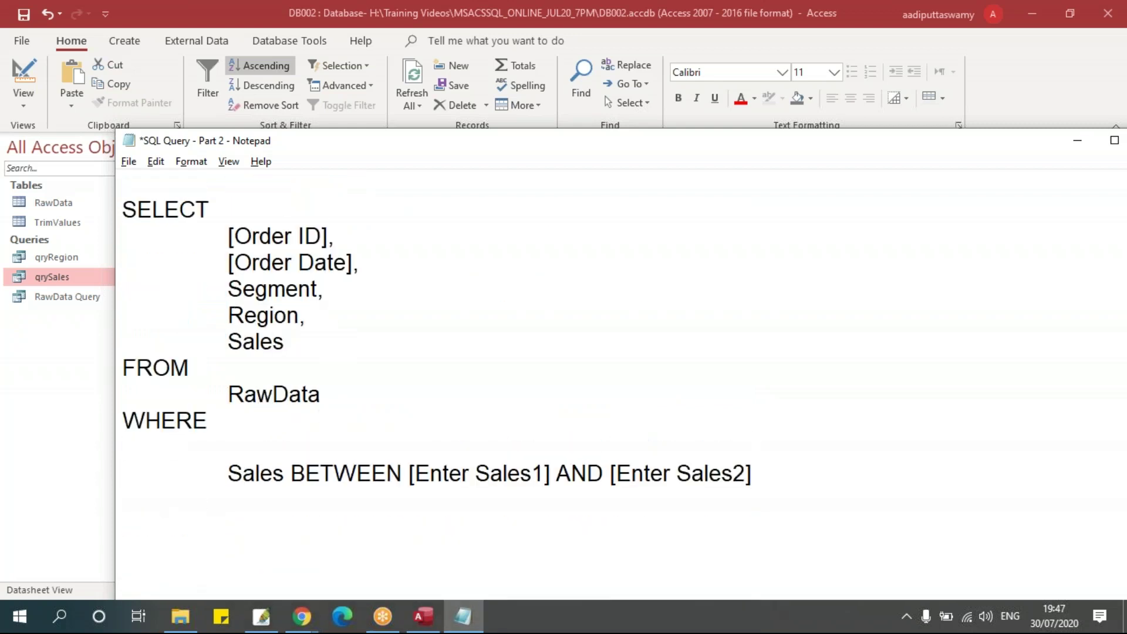
{"action": "type", "text": "Region = ["}
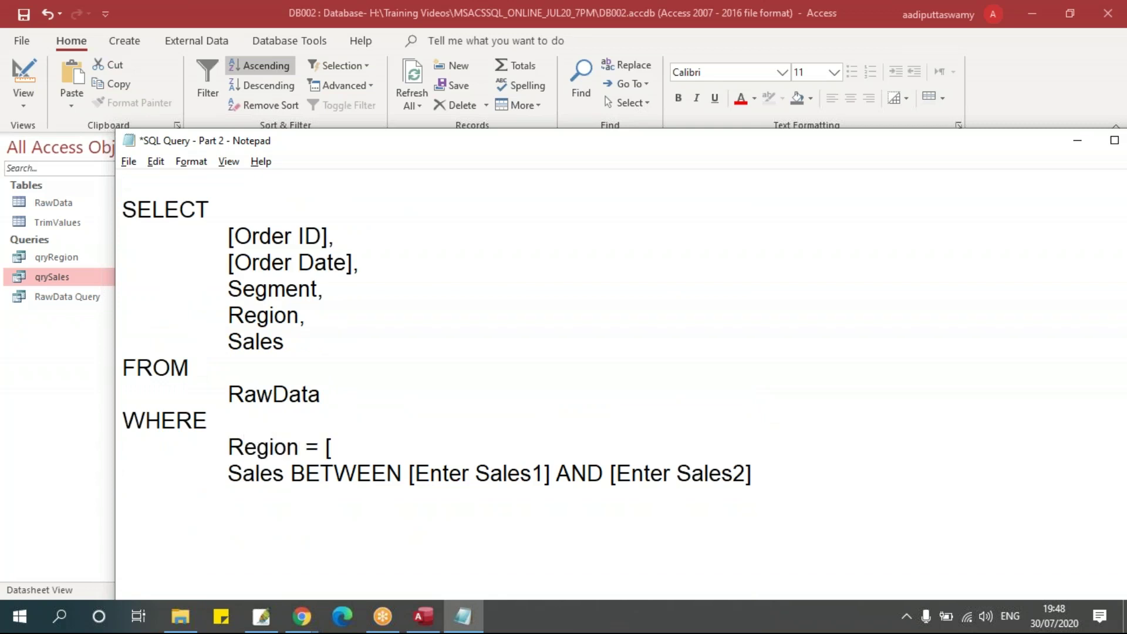
{"action": "type", "text": "Enter Re"}
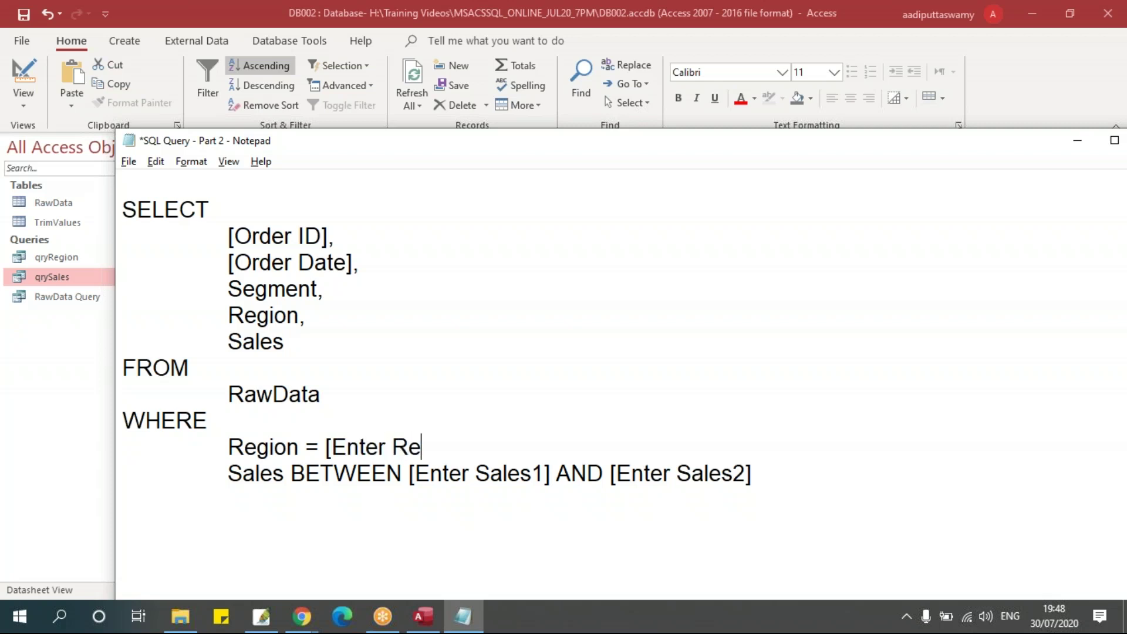
{"action": "type", "text": "gion]"}
- Add AND on its own unindented line between the Region condition and the Sales BETWEEN condition
{"action": "key", "text": "Return"}
{"action": "type", "text": "and"}
{"action": "key", "text": "BackSpace"}
{"action": "key", "text": "BackSpace"}
{"action": "key", "text": "BackSpace"}
{"action": "type", "text": "AND"}
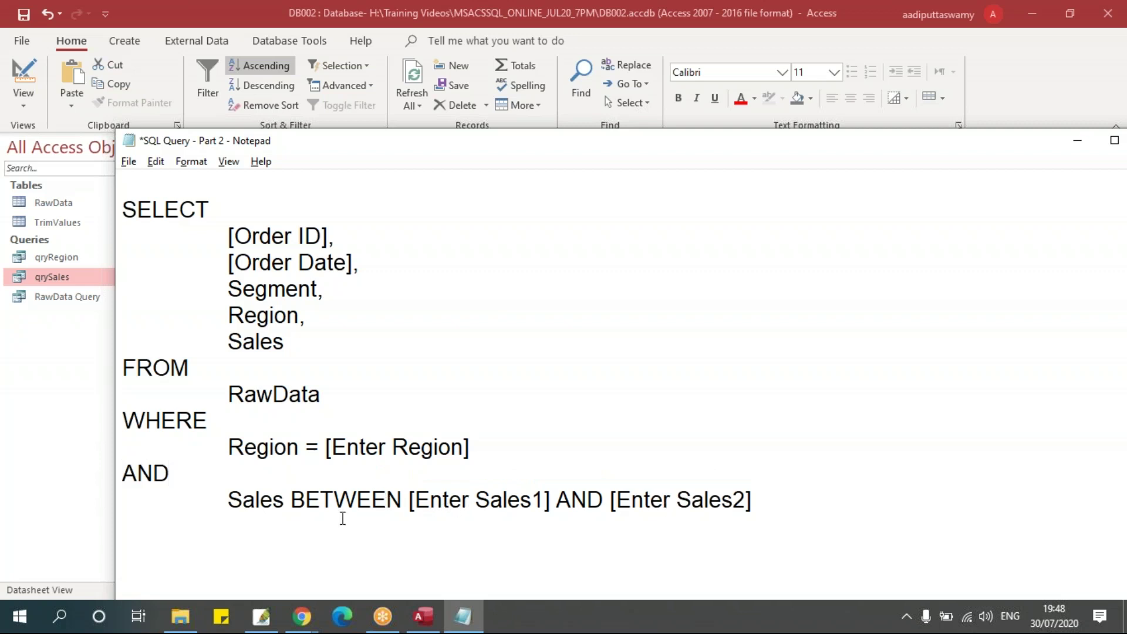
- Enclose the condition Sales BETWEEN [Enter Sales1] AND [Enter Sales2] in parentheses
{"action": "left_click", "coordinate": [235, 501]}
{"action": "type", "text": "("}
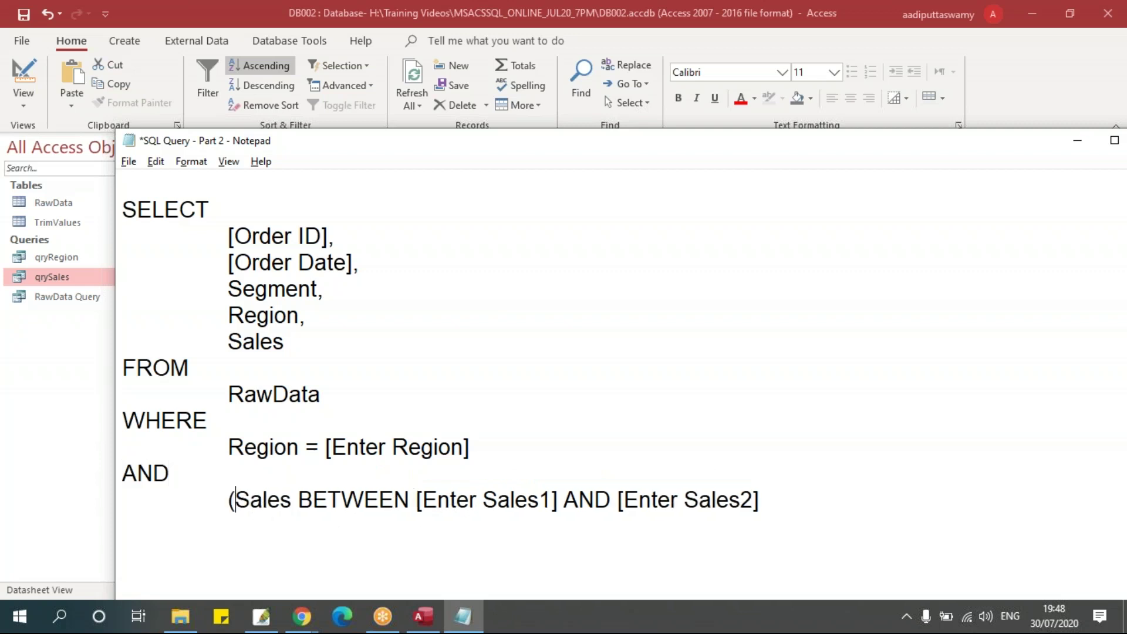
{"action": "left_click", "coordinate": [795, 487]}
{"action": "type", "text": ")"}
{"action": "left_click_drag", "start_coordinate": [235, 500], "coordinate": [764, 502]}
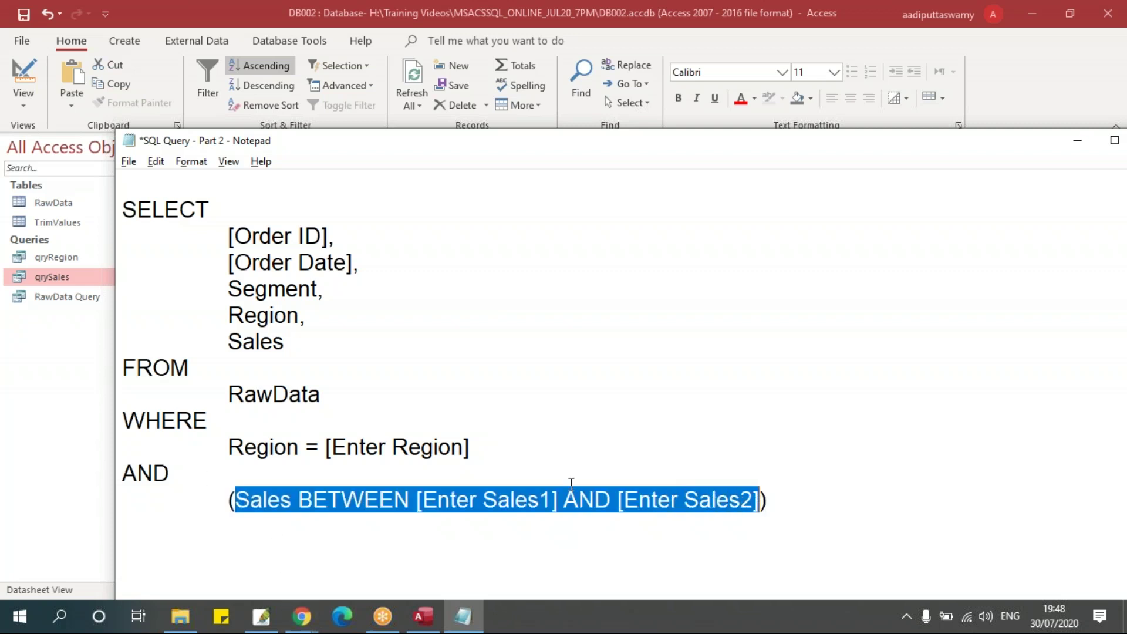
{"action": "left_click", "coordinate": [528, 471]}
- Copy the combined Region and Sales query, replace the SQL of qrySales in Access with it, and close qrySales with the changes saved
{"action": "left_click_drag", "start_coordinate": [125, 210], "coordinate": [792, 500]}
{"action": "key", "text": "ctrl+c"}
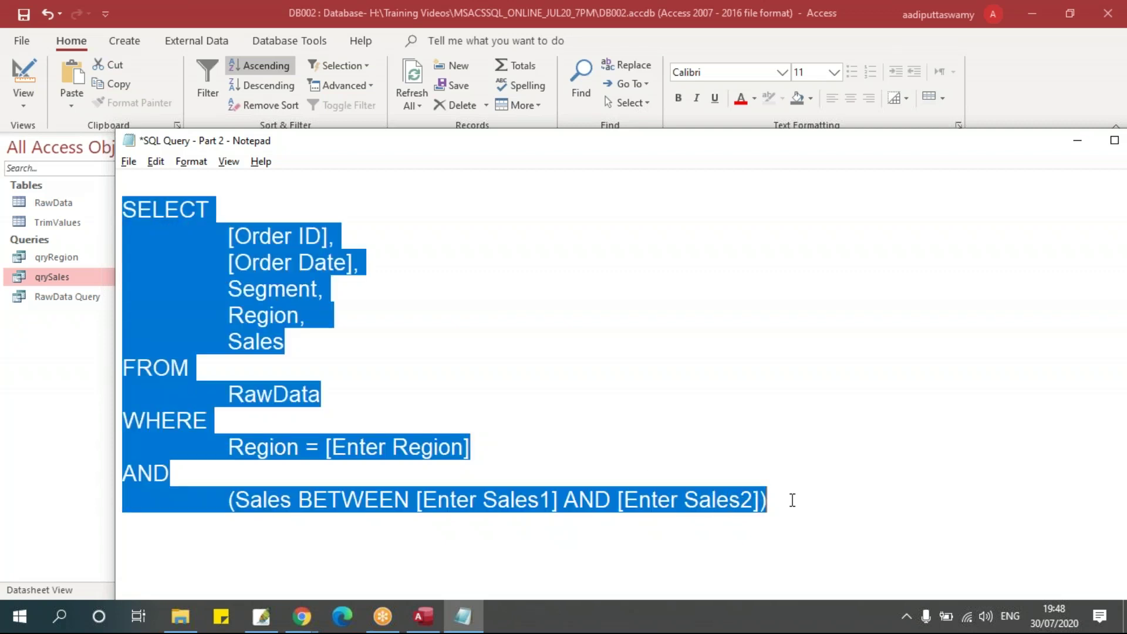
{"action": "key", "text": "alt+Tab"}
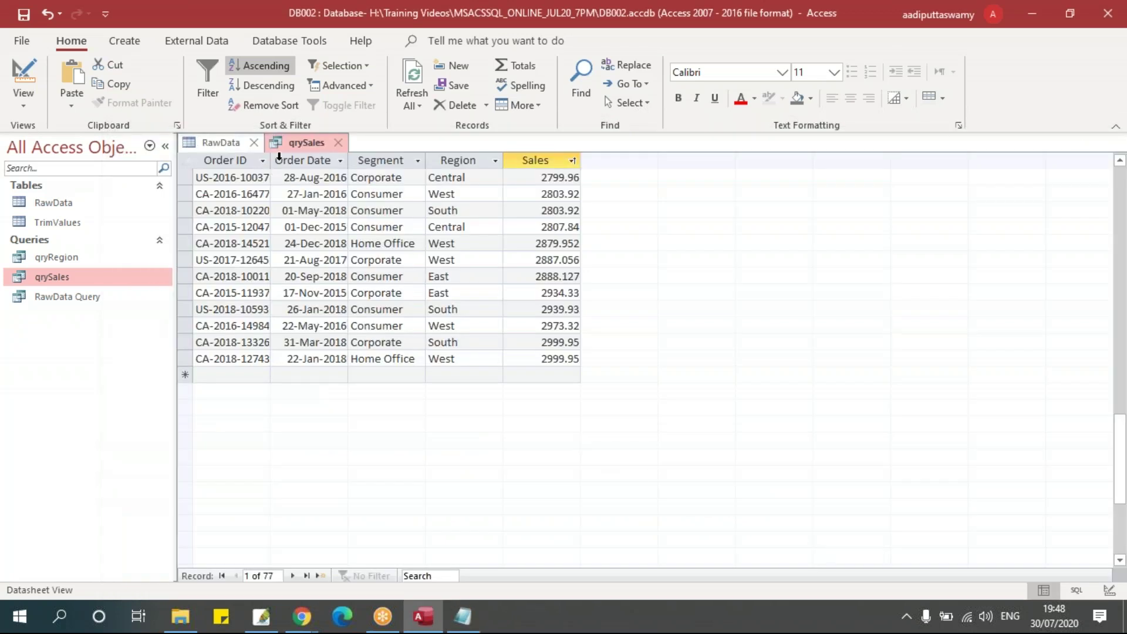
{"action": "right_click", "coordinate": [294, 143]}
{"action": "left_click", "coordinate": [341, 250]}
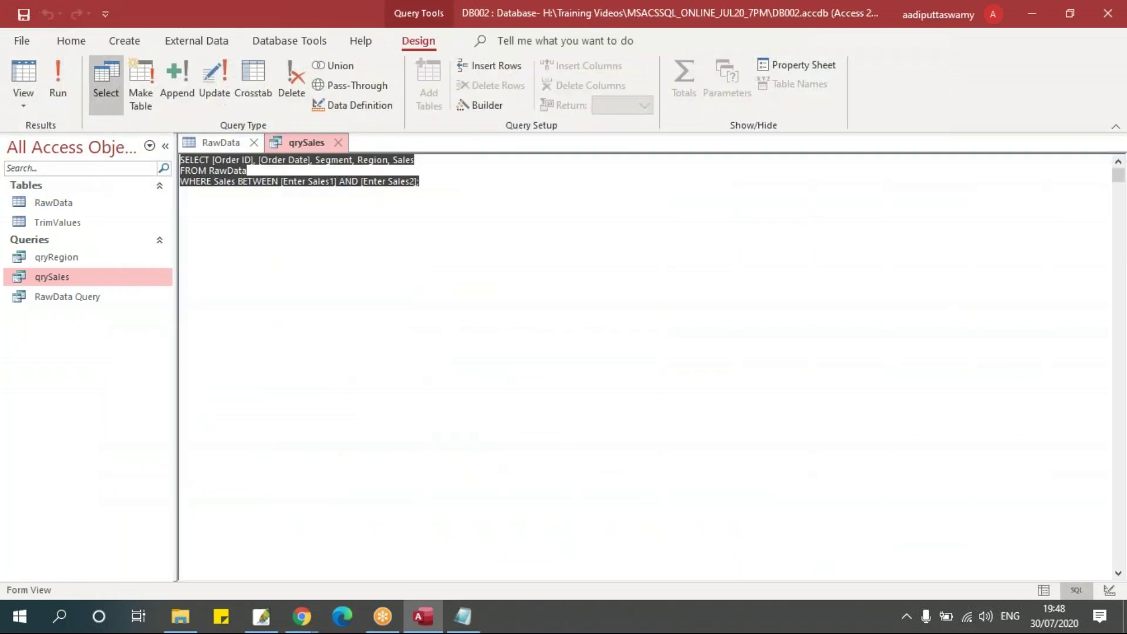
{"action": "key", "text": "ctrl+v"}
{"action": "left_click", "coordinate": [338, 143]}
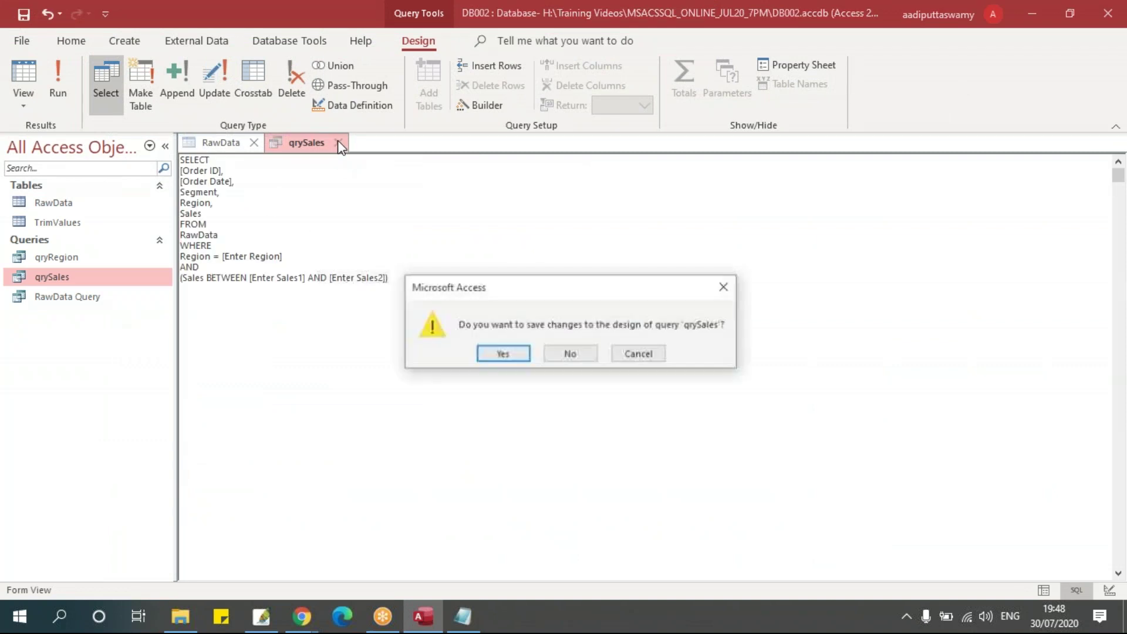
{"action": "left_click", "coordinate": [502, 354]}
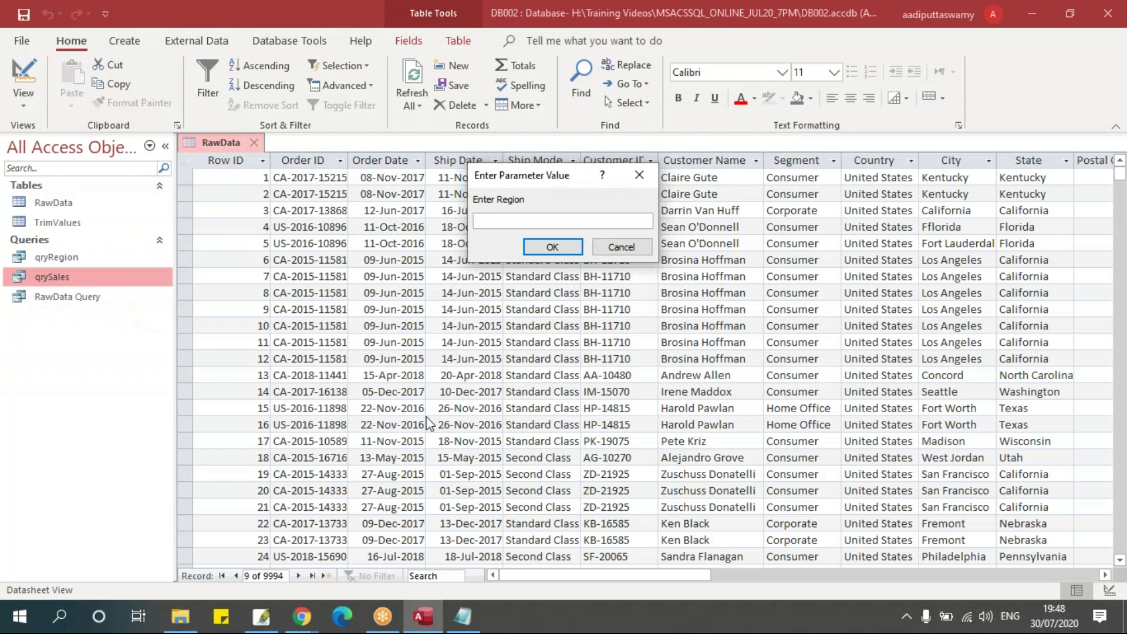
- Run qrySales for the East region with sales values from 2000 to 3000
{"action": "type", "text": "East"}
{"action": "left_click", "coordinate": [553, 246]}
{"action": "type", "text": "2000"}
{"action": "key", "text": "Return"}
{"action": "type", "text": "3000"}
{"action": "key", "text": "Return"}
{"action": "type", "text": "East"}
{"action": "key", "text": "Return"}
{"action": "type", "text": "2000"}
{"action": "key", "text": "Return"}
{"action": "key", "text": "Return"}
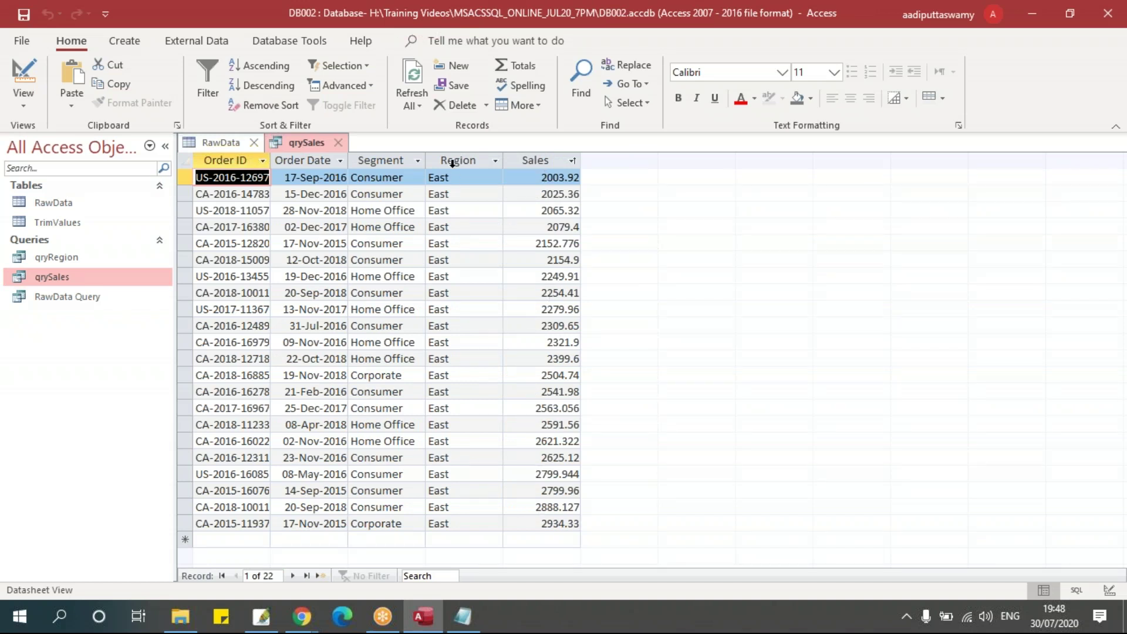
- Sort the qrySales results by Sales in descending order and switch the sort back to ascending
{"action": "left_click", "coordinate": [538, 177]}
{"action": "left_click_drag", "start_coordinate": [538, 176], "coordinate": [609, 176]}
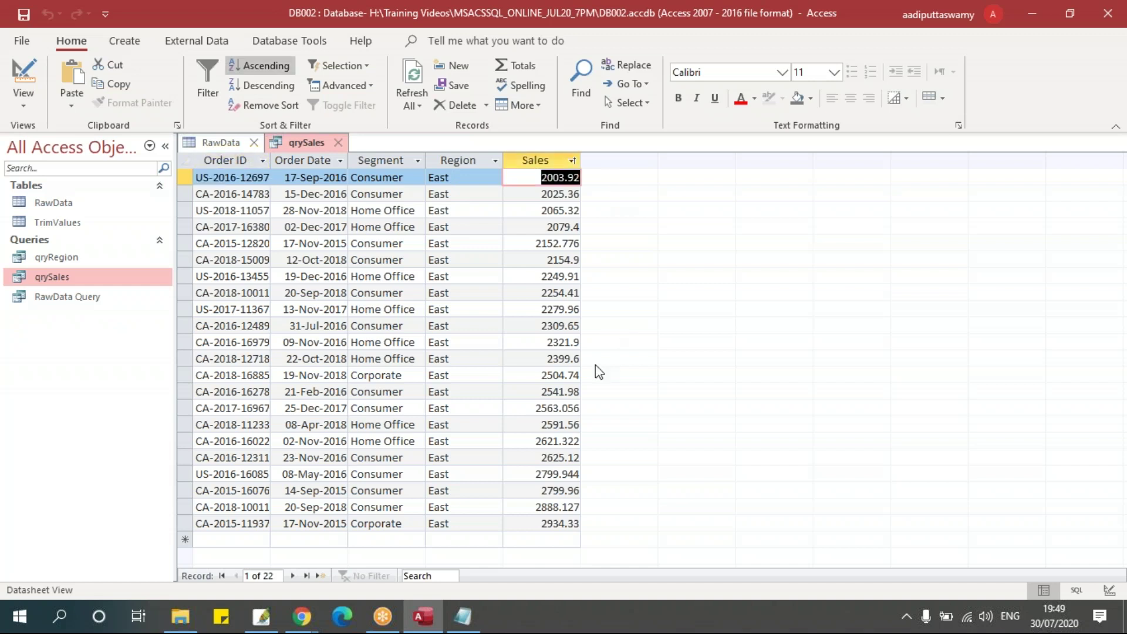
{"action": "left_click", "coordinate": [261, 85]}
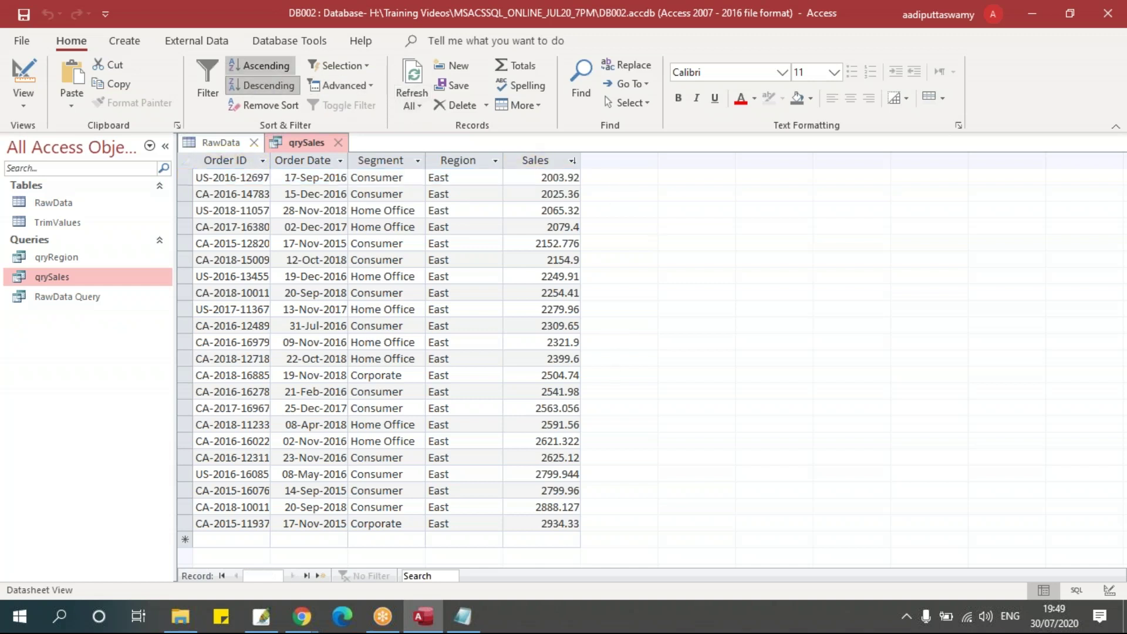
{"action": "left_click", "coordinate": [267, 65]}
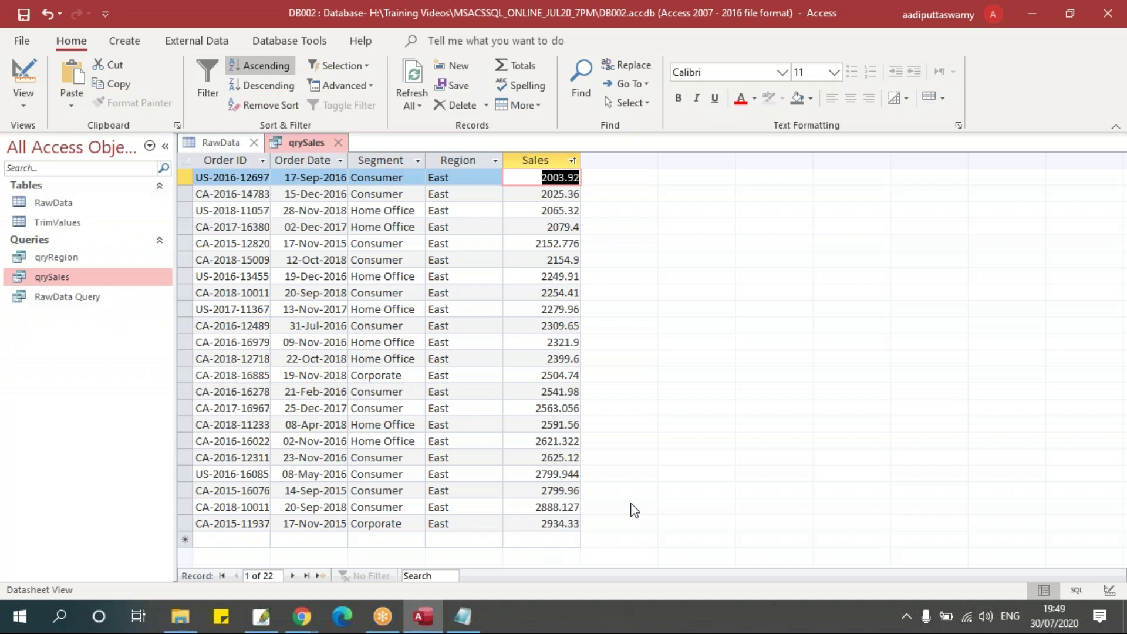
- Switch to Notepad and return to the combined Region and Sales query
{"action": "left_click", "coordinate": [463, 617]}
{"action": "left_click", "coordinate": [400, 389]}
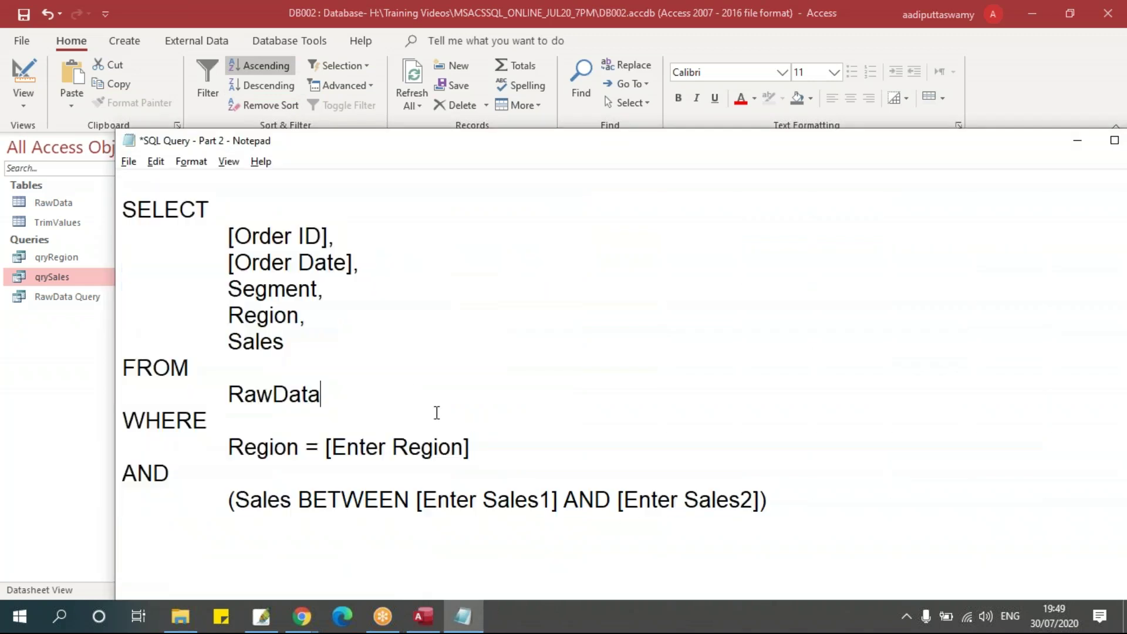